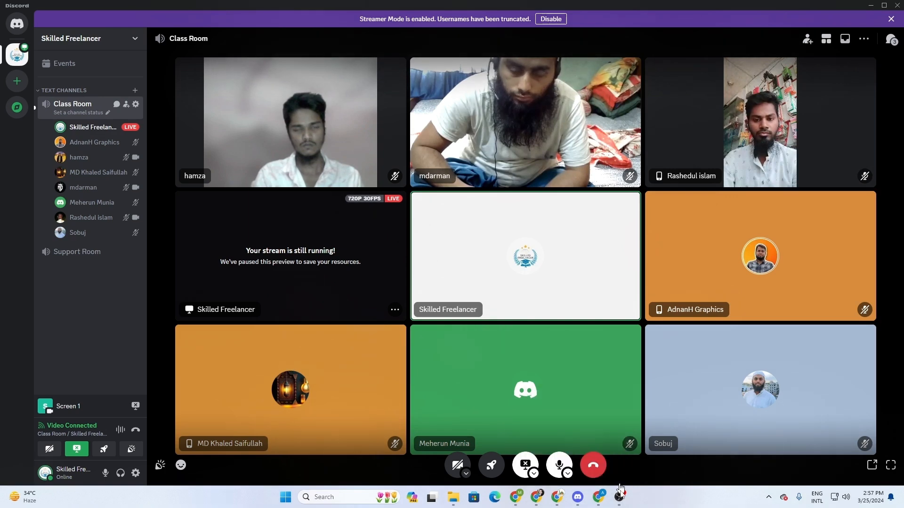
pyautogui.moveTo(577, 502)
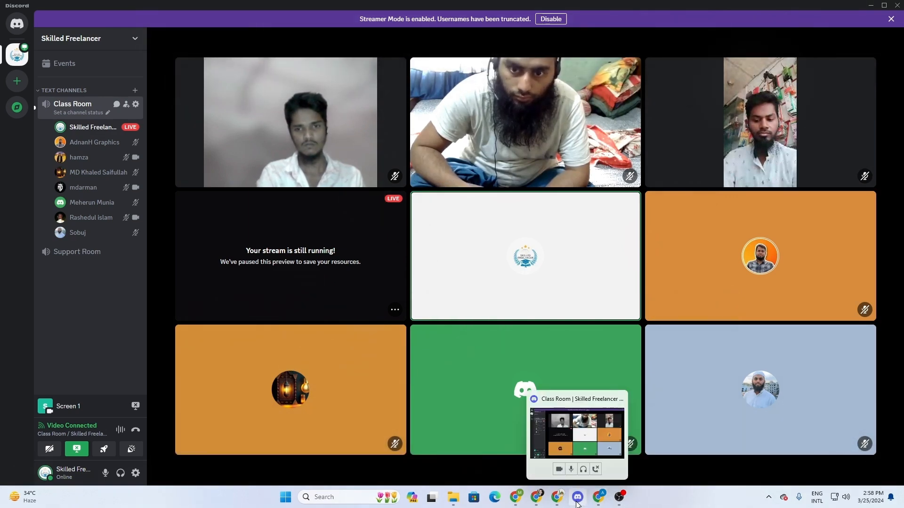
pyautogui.click(600, 502)
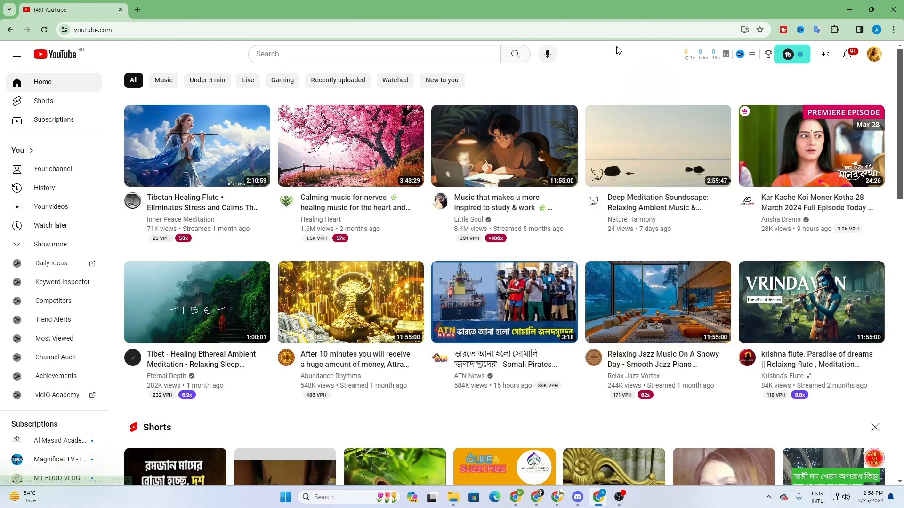
pyautogui.click(577, 502)
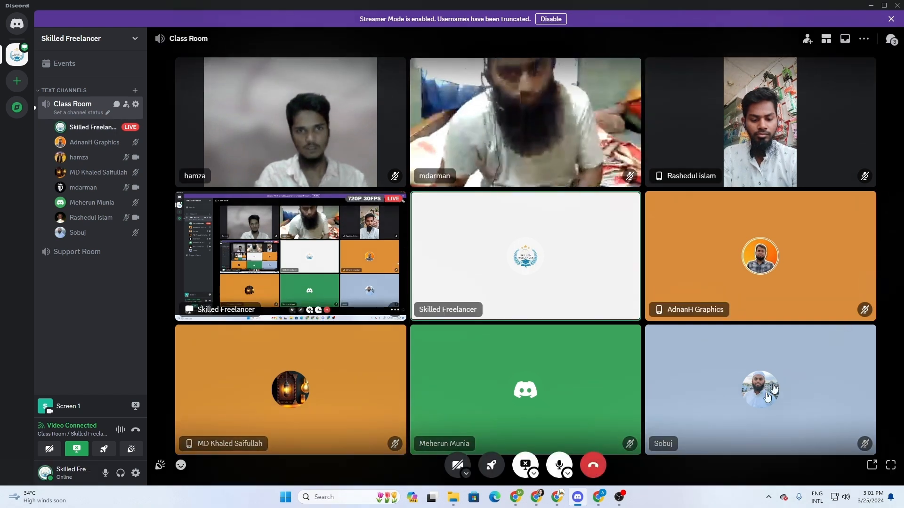
# Switch to the Chrome window showing YouTube and remove the TubeBuddy extension from the browser.
pyautogui.click(598, 498)
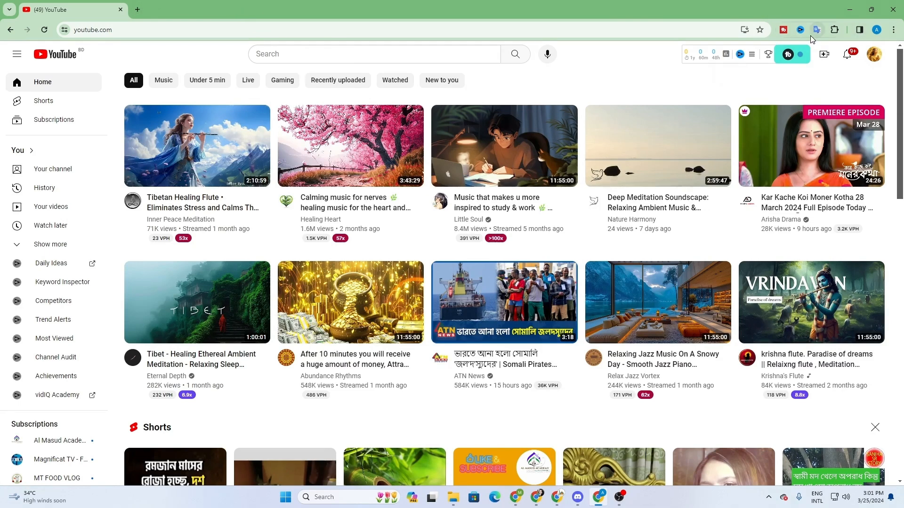
pyautogui.click(834, 30)
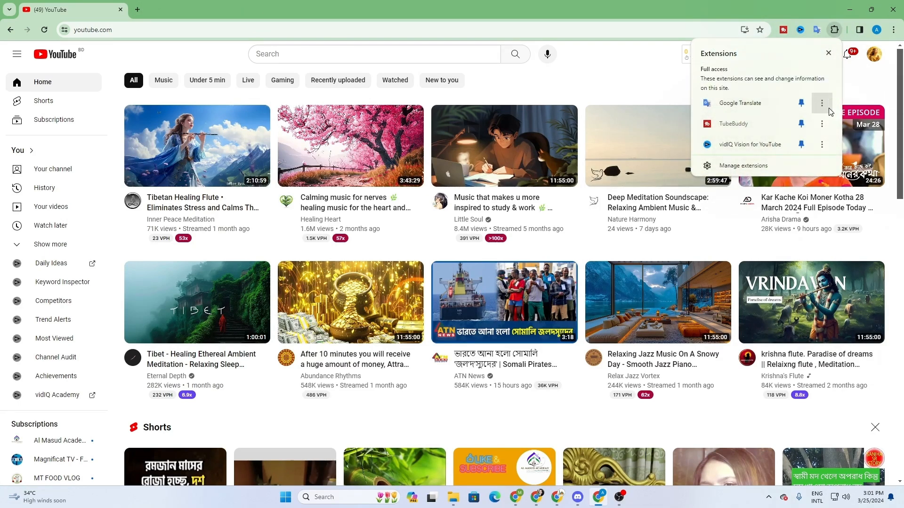
pyautogui.click(823, 123)
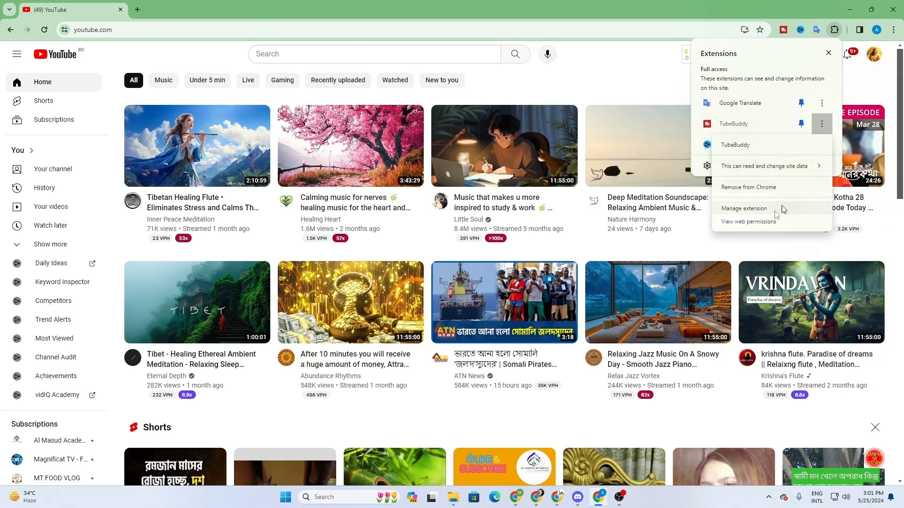
pyautogui.click(748, 187)
pyautogui.click(725, 105)
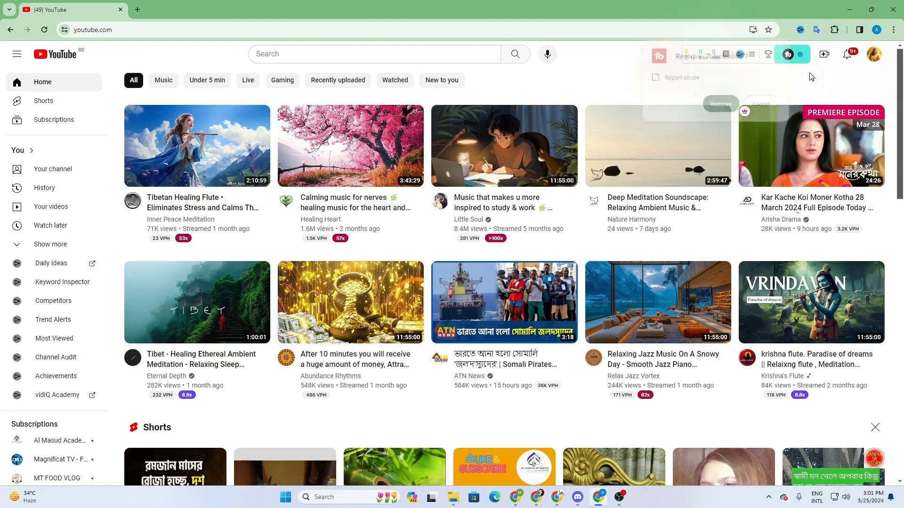
pyautogui.click(834, 30)
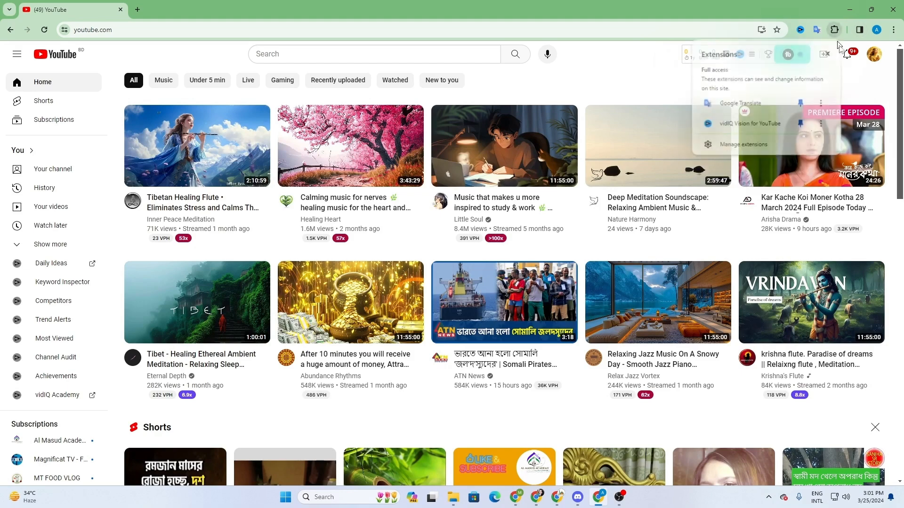
pyautogui.click(822, 123)
pyautogui.click(750, 235)
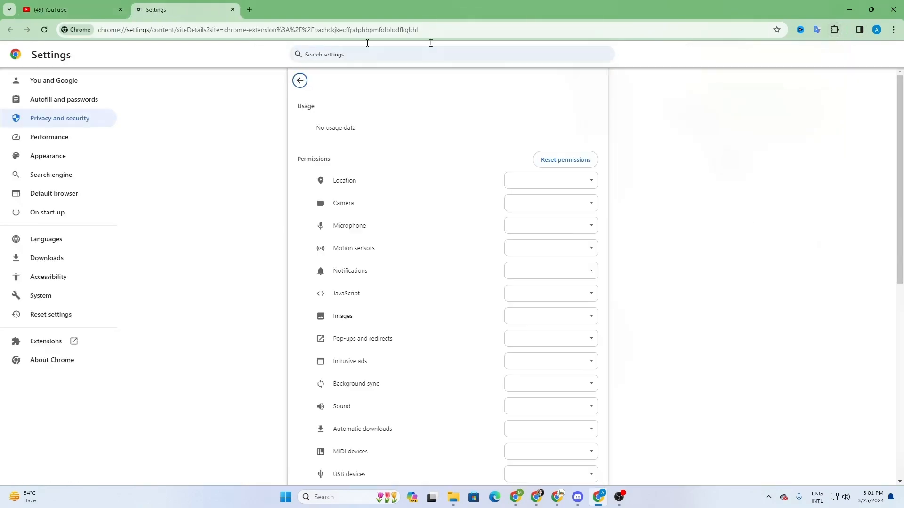
pyautogui.click(232, 10)
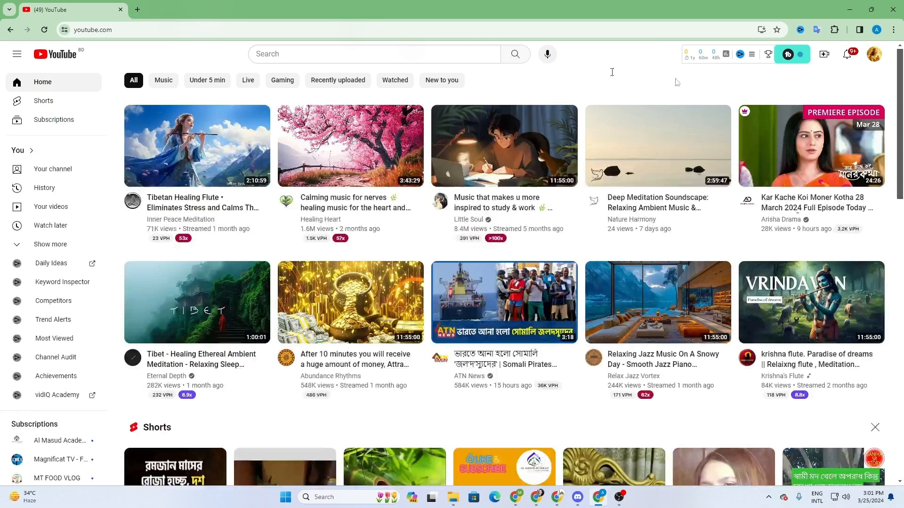
# Remove the vidIQ Vision for YouTube extension from the browser and close the uninstall page it opens.
pyautogui.click(834, 30)
pyautogui.click(822, 123)
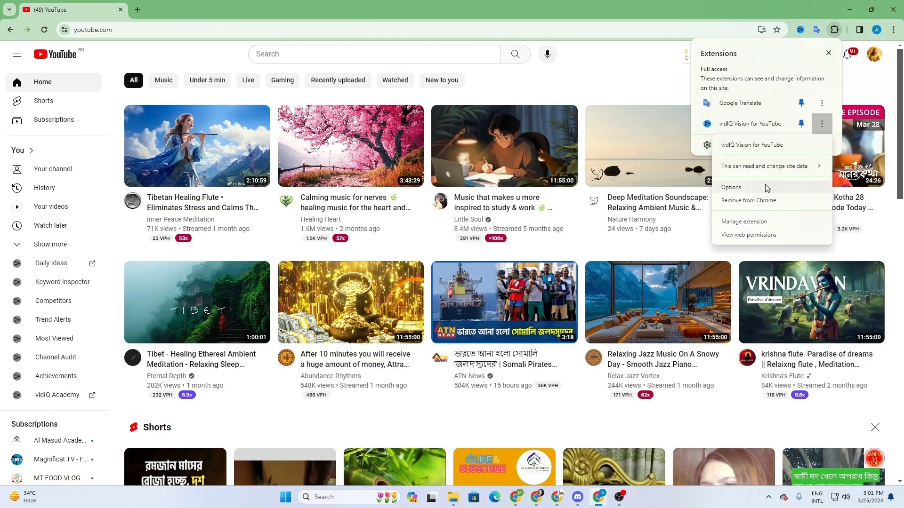
pyautogui.click(742, 201)
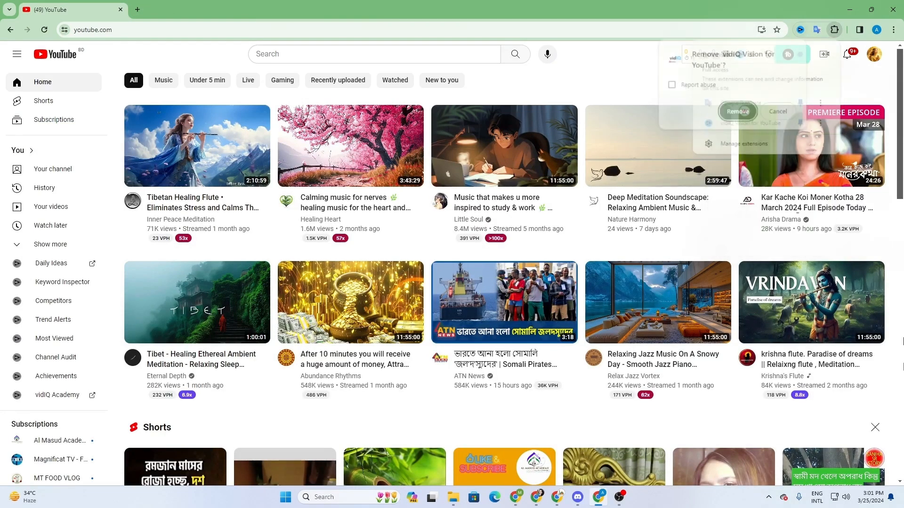
pyautogui.click(737, 111)
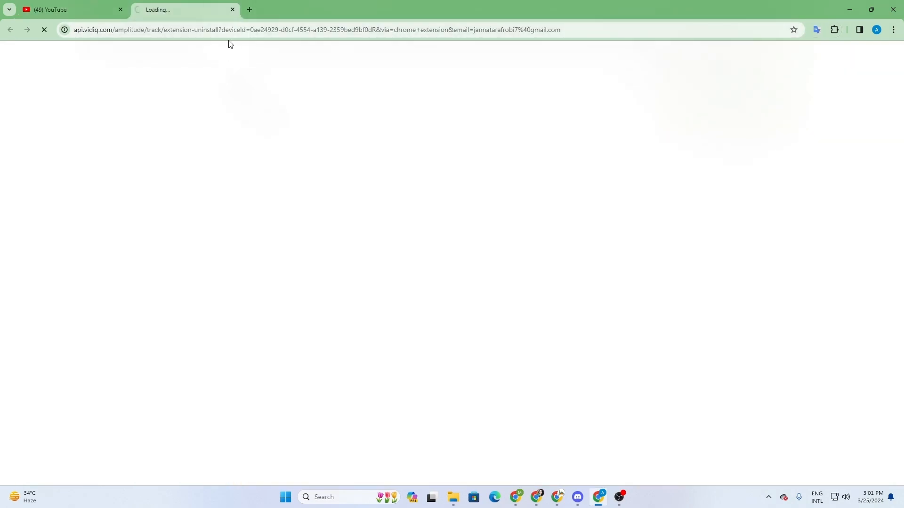
pyautogui.click(231, 12)
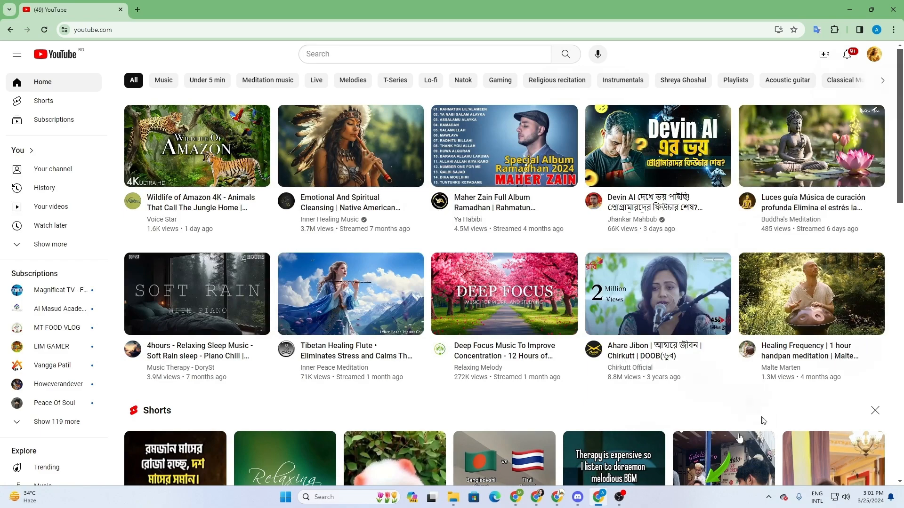
pyautogui.scroll(-3, 607, 384)
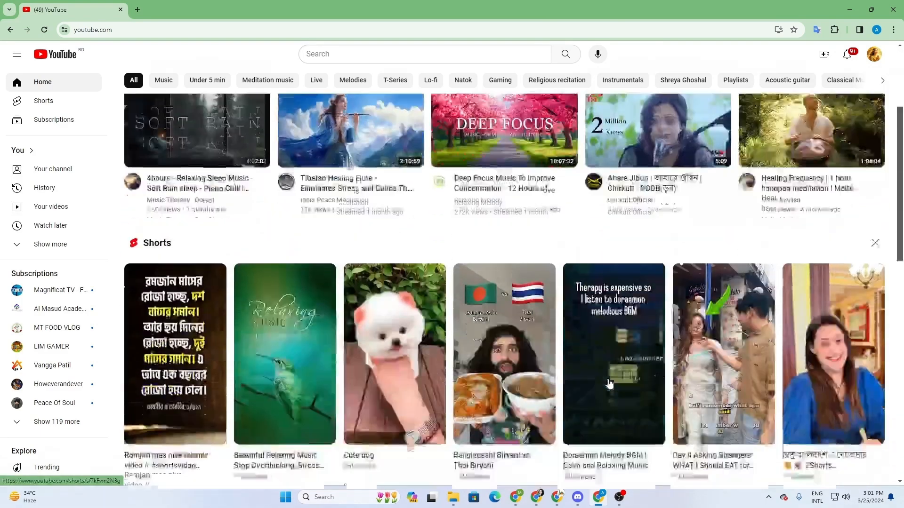
pyautogui.scroll(-4, 609, 383)
pyautogui.scroll(2, 540, 436)
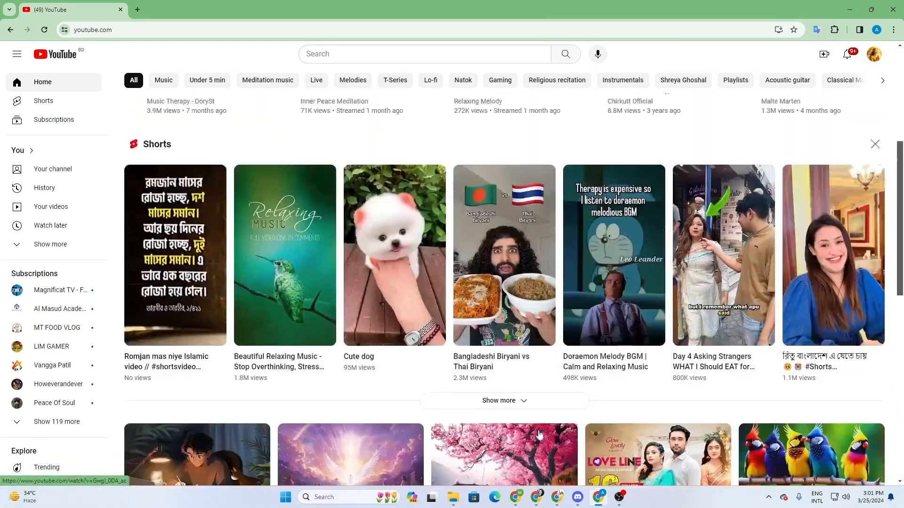
pyautogui.scroll(5, 540, 436)
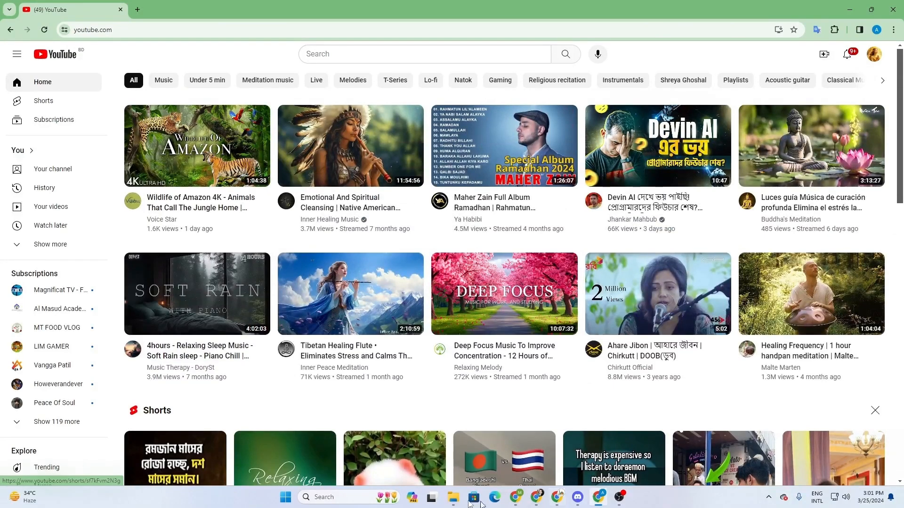
# Open Notepad and find the note that holds the video title about promoting a Facebook page.
pyautogui.click(367, 500)
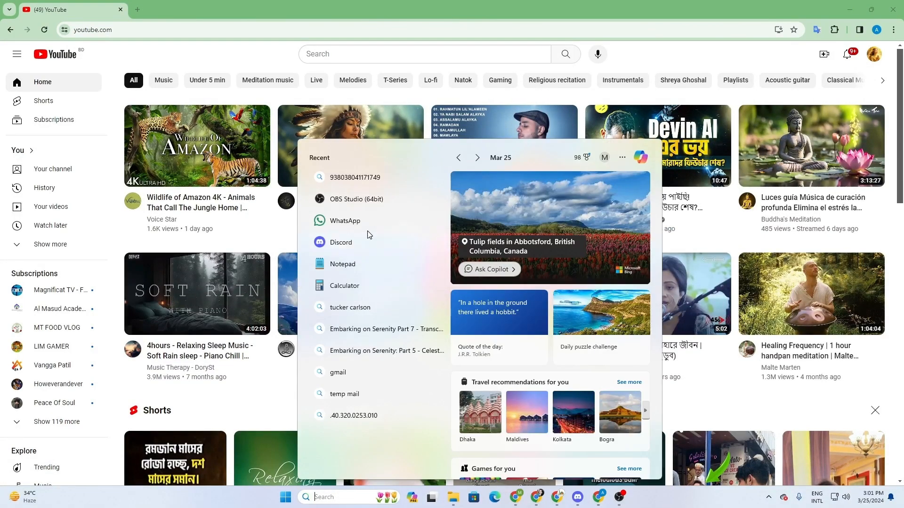
pyautogui.click(348, 263)
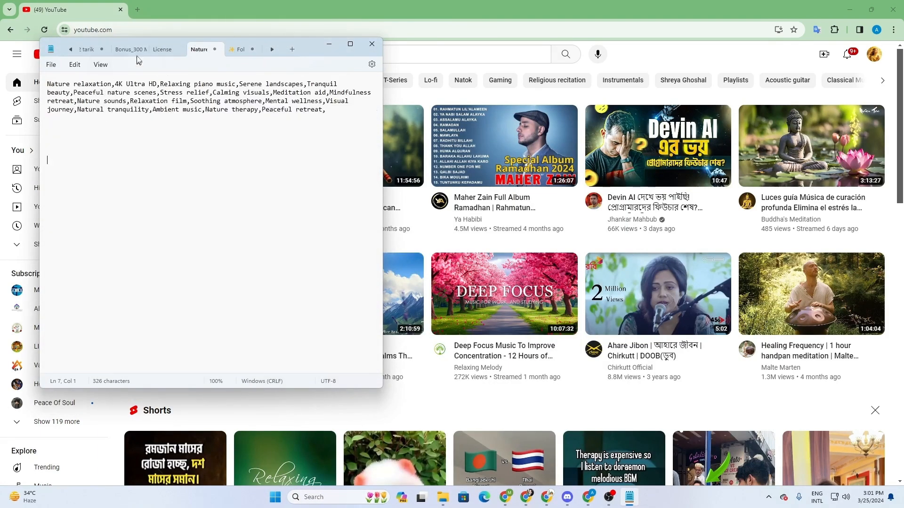
pyautogui.click(144, 49)
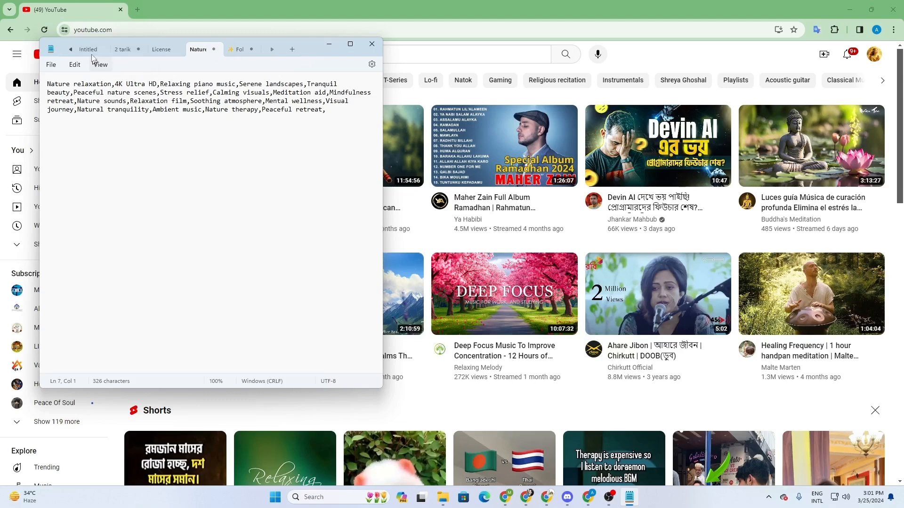
pyautogui.click(91, 50)
pyautogui.click(129, 49)
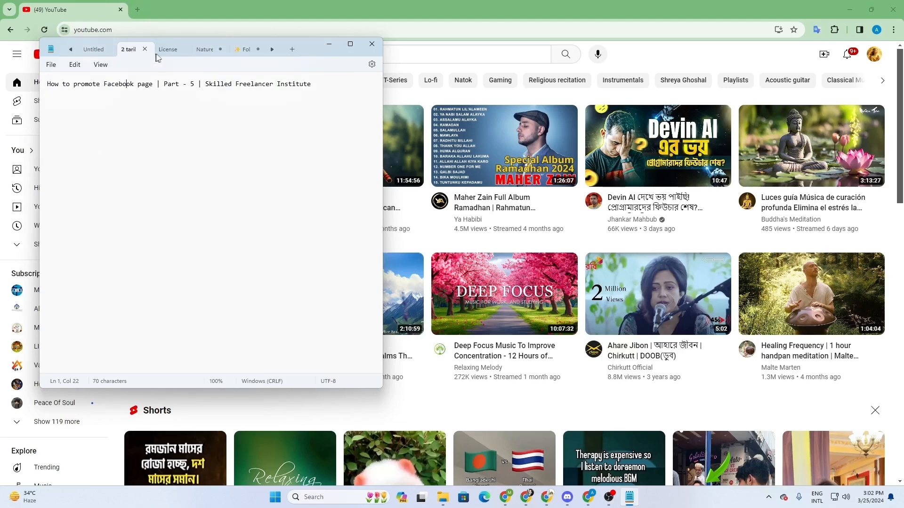
pyautogui.click(167, 53)
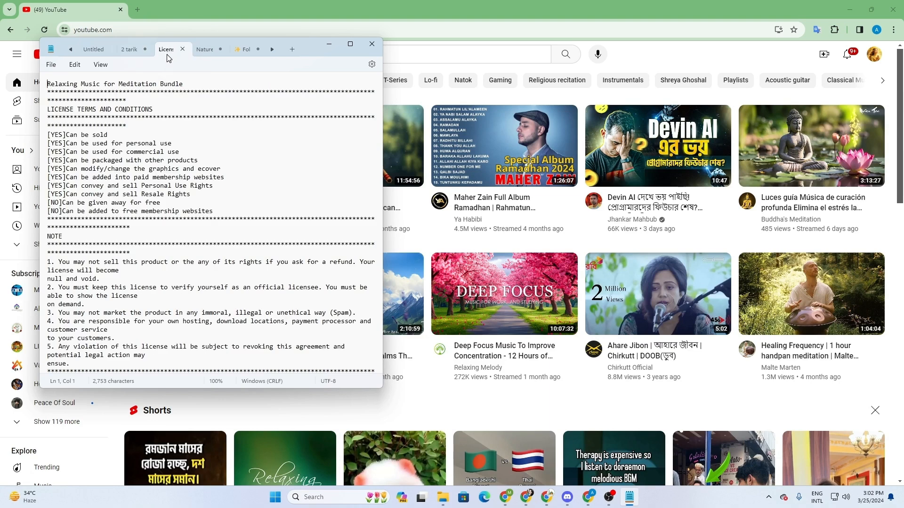
pyautogui.click(130, 49)
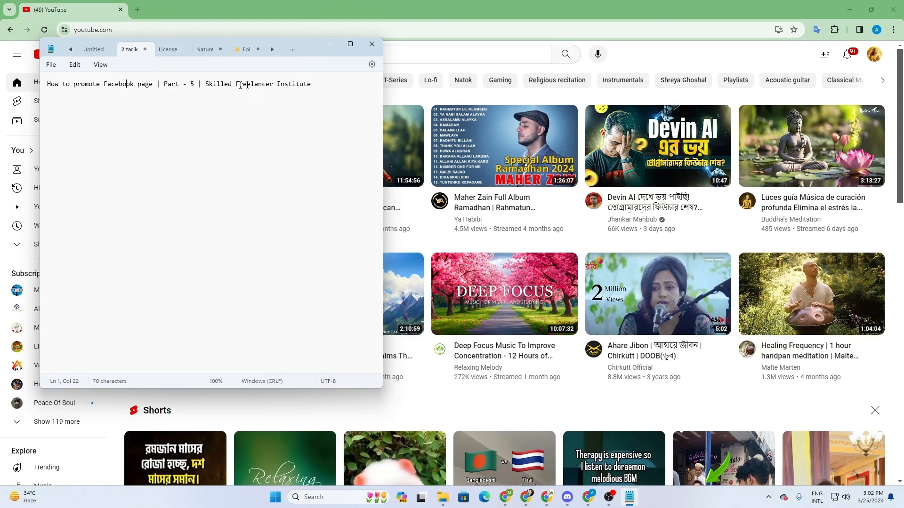
# Copy the whole title "How to promote Facebook page | Part - 5 | Skilled Freelancer Institute" from the note.
pyautogui.moveTo(313, 83); pyautogui.dragTo(49, 88)
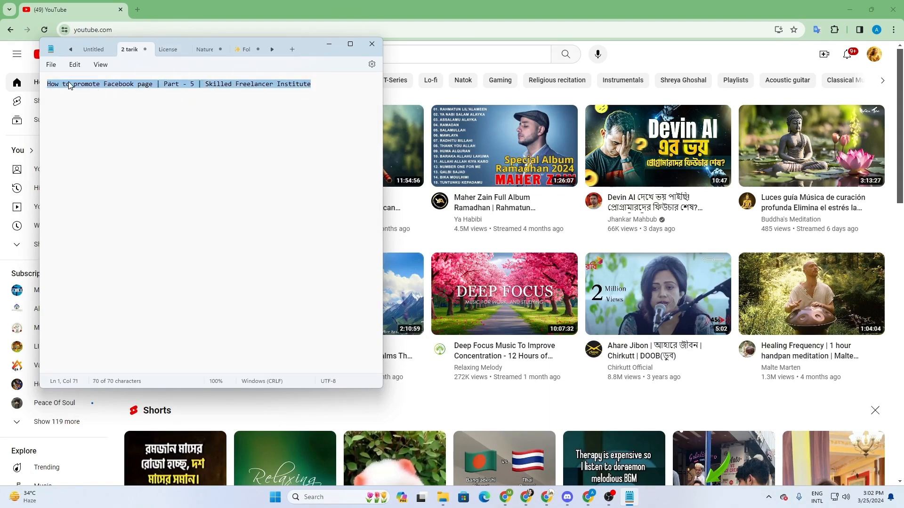
pyautogui.rightClick(69, 85)
pyautogui.click(94, 130)
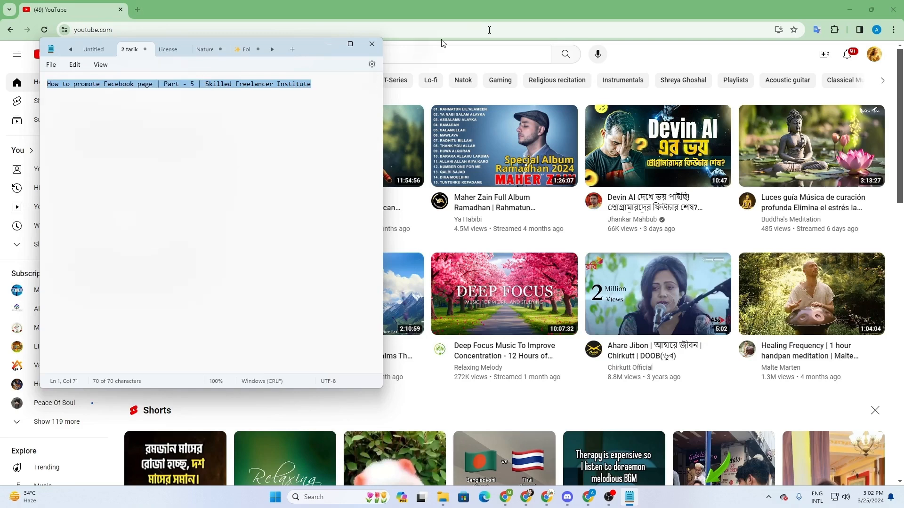
# Search YouTube for the copied title "How to promote Facebook page | Part - 5 | Skilled Freelancer Institute" and look over the top results.
pyautogui.click(646, 60)
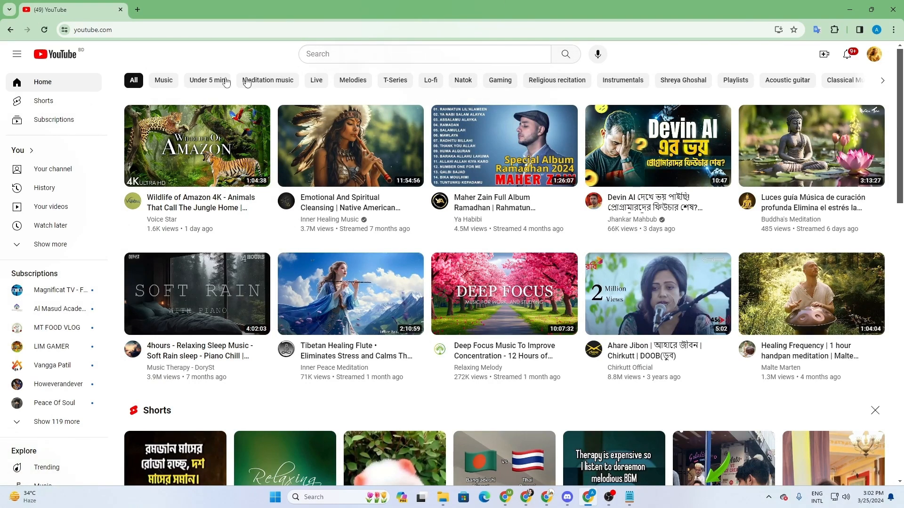
pyautogui.click(357, 56)
pyautogui.rightClick(355, 57)
pyautogui.click(362, 148)
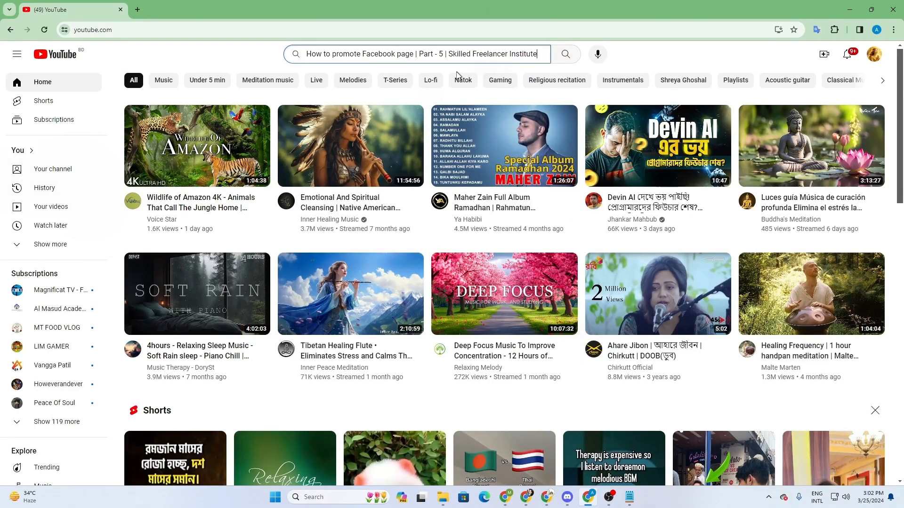
pyautogui.click(564, 56)
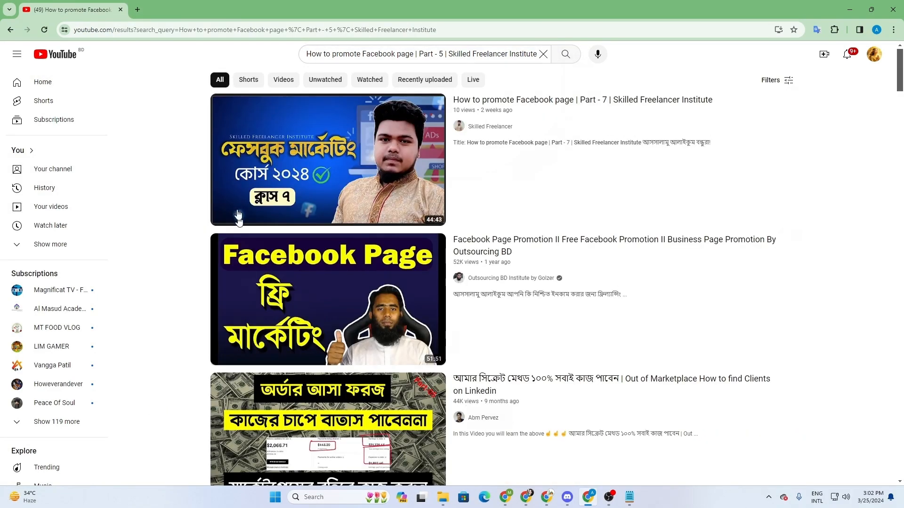
pyautogui.scroll(-1, 416, 331)
pyautogui.scroll(-2, 496, 335)
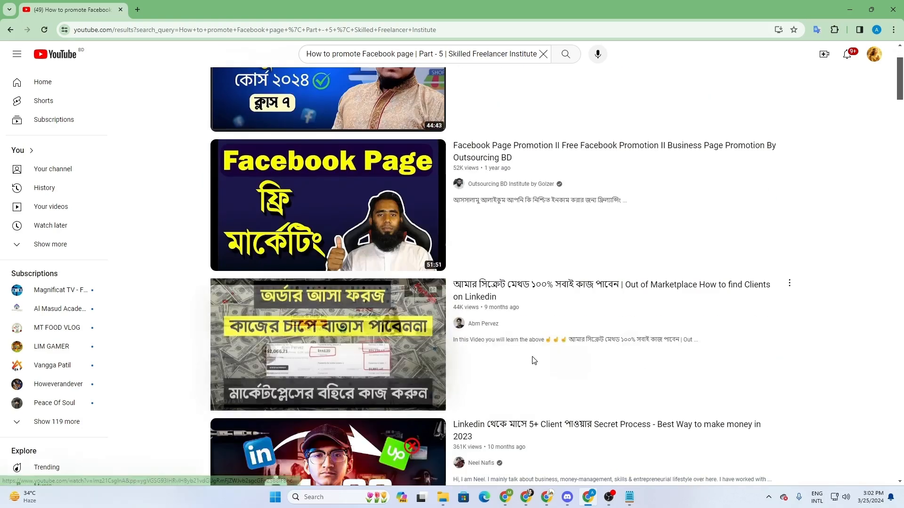
pyautogui.scroll(3, 505, 341)
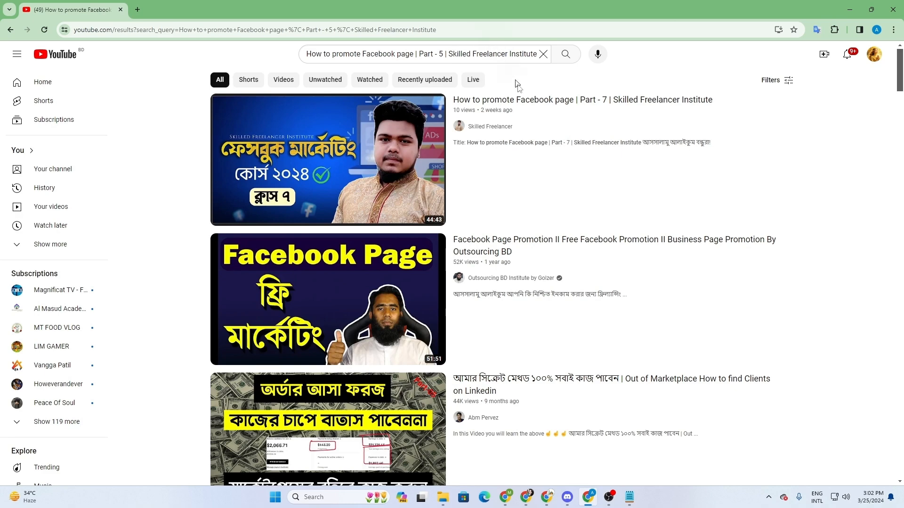
# Shorten the YouTube search to "How to promote Facebook page | Part - 5", rerun it and look through the results.
pyautogui.moveTo(472, 182)
pyautogui.click(450, 53)
pyautogui.moveTo(445, 53); pyautogui.dragTo(539, 54)
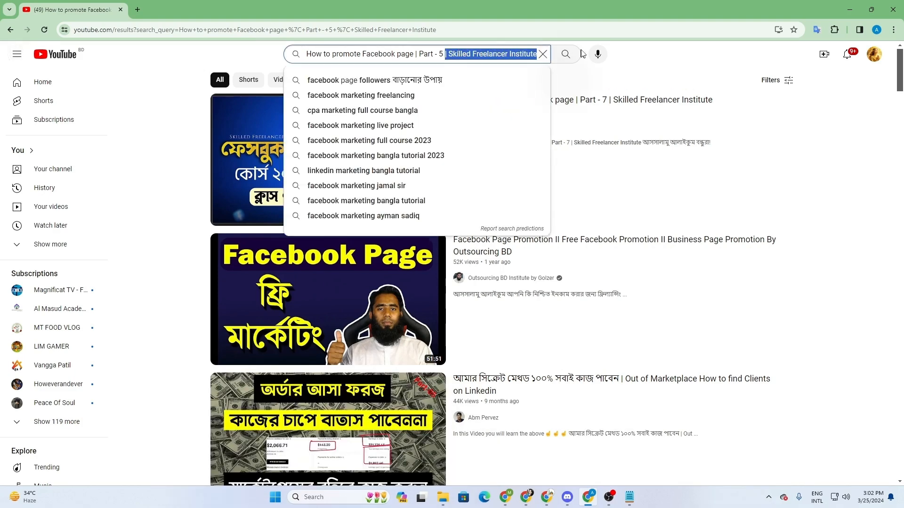
pyautogui.press('BackSpace')
pyautogui.press('Return')
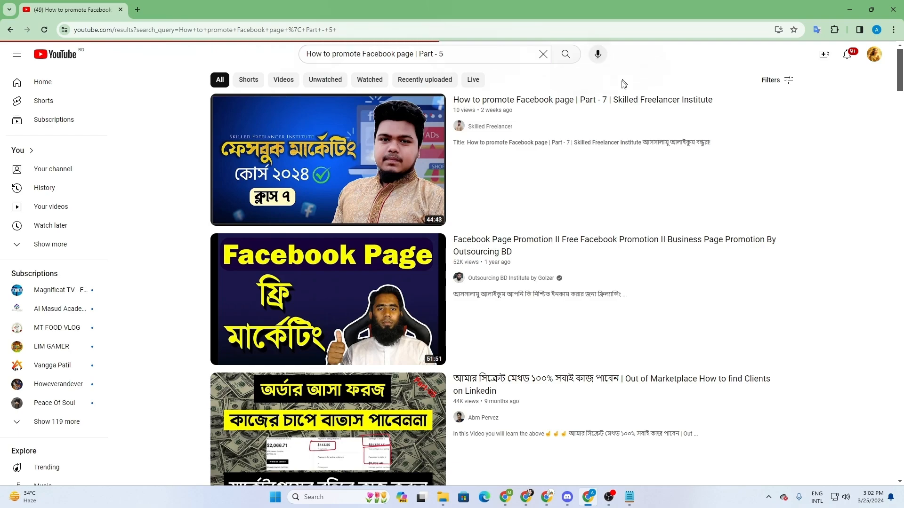
pyautogui.scroll(-20, 486, 297)
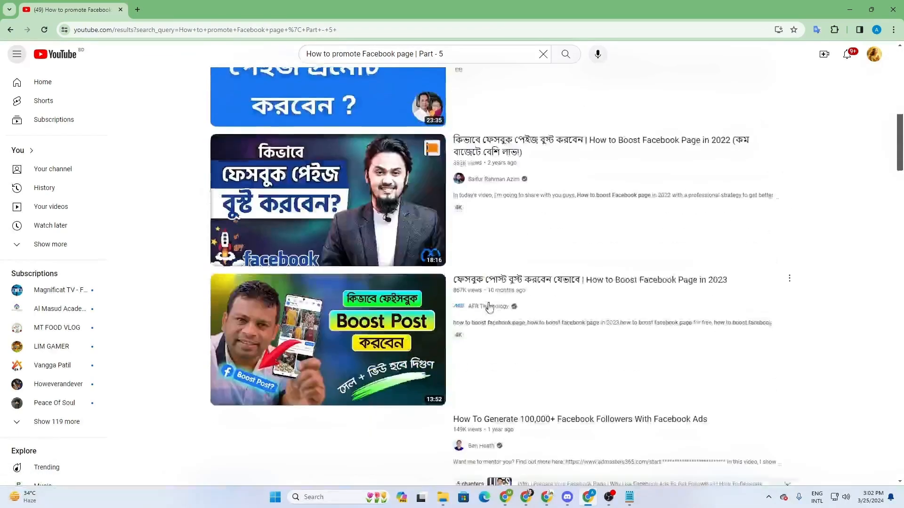
pyautogui.scroll(-7, 490, 310)
pyautogui.scroll(20, 488, 315)
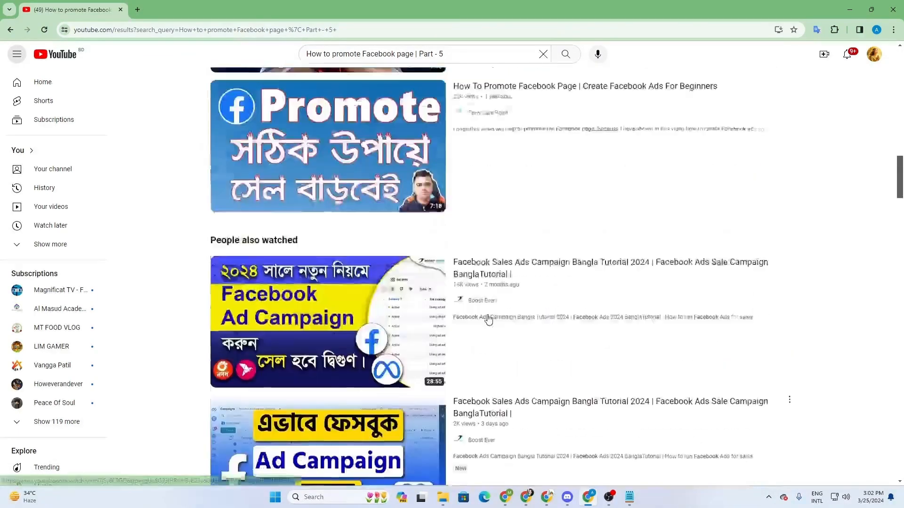
pyautogui.scroll(8, 474, 318)
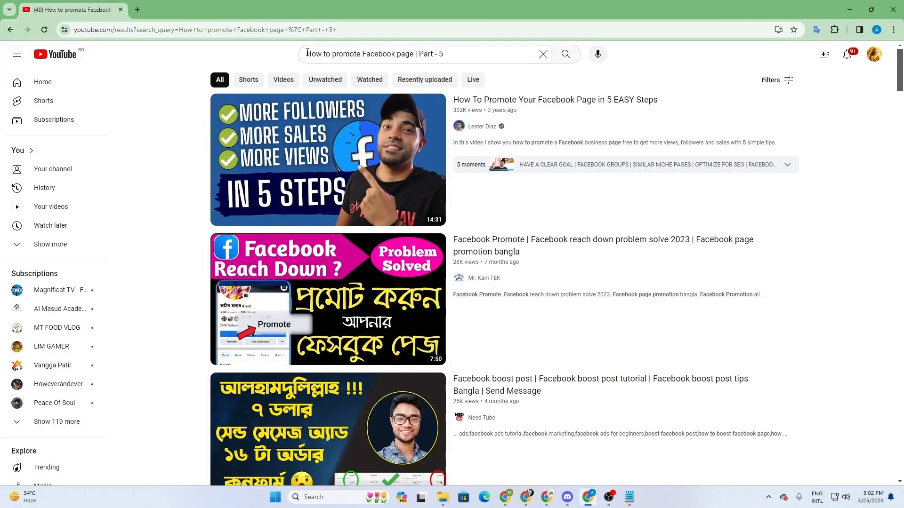
# Examine the wording of the YouTube search query, especially "How to promote Facebook page", against the titles of the top results.
pyautogui.moveTo(308, 53); pyautogui.dragTo(409, 55)
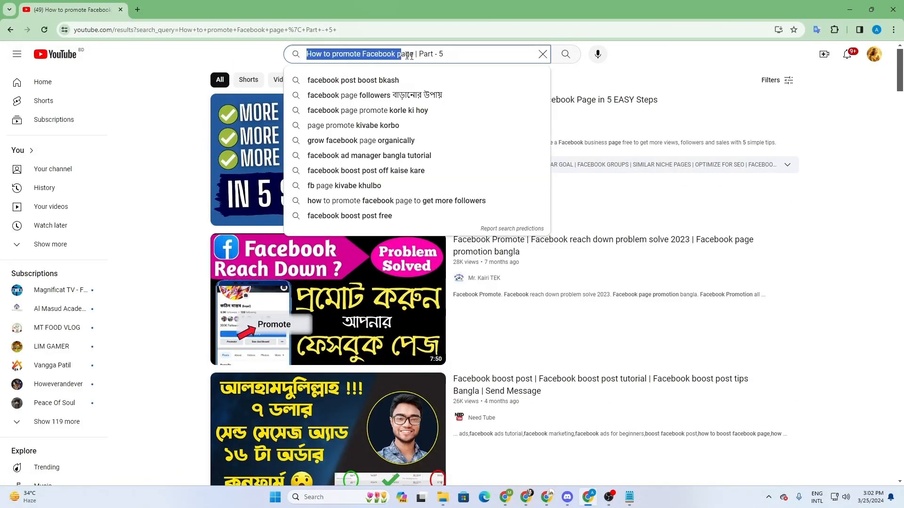
pyautogui.click(697, 71)
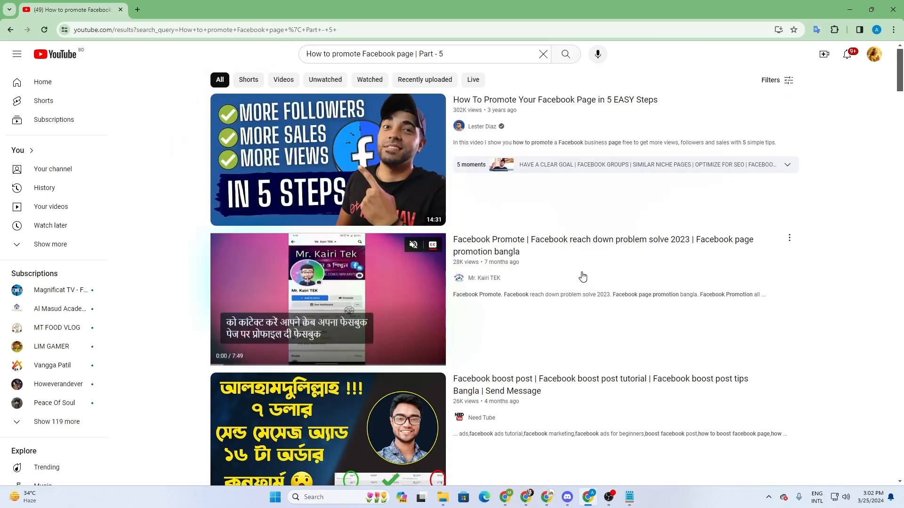
pyautogui.scroll(-2, 581, 278)
pyautogui.moveTo(438, 57); pyautogui.dragTo(310, 56)
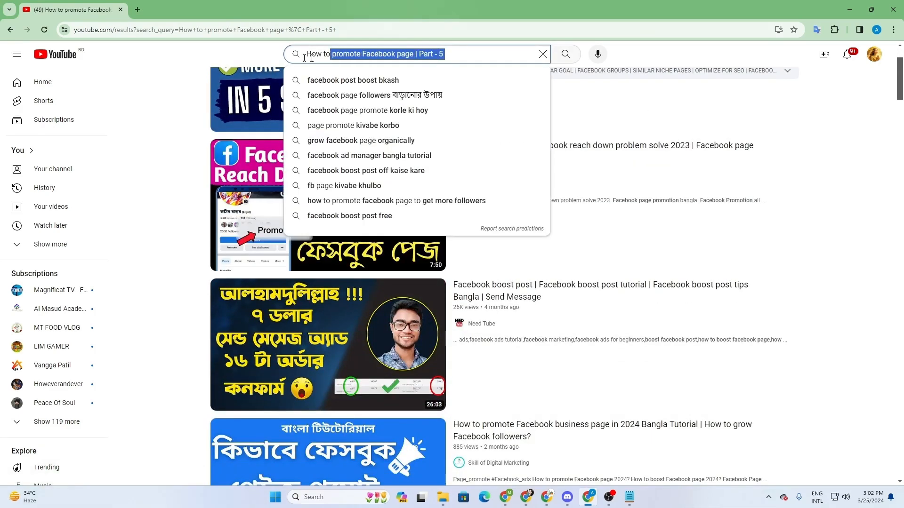
pyautogui.scroll(2, 676, 202)
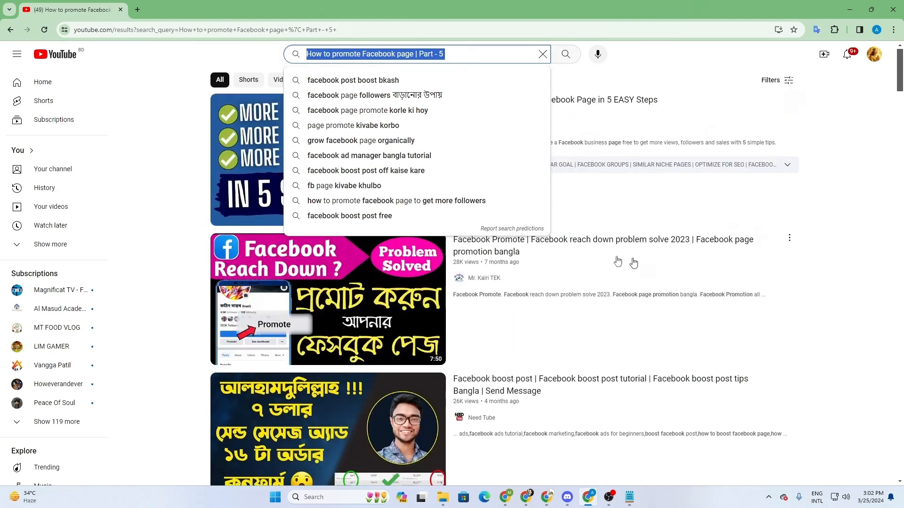
pyautogui.click(639, 53)
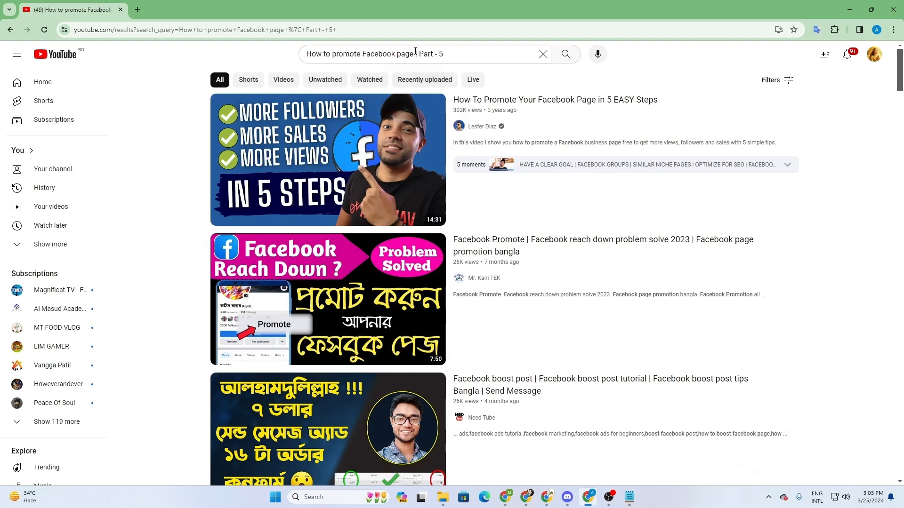
pyautogui.moveTo(415, 53); pyautogui.dragTo(311, 55)
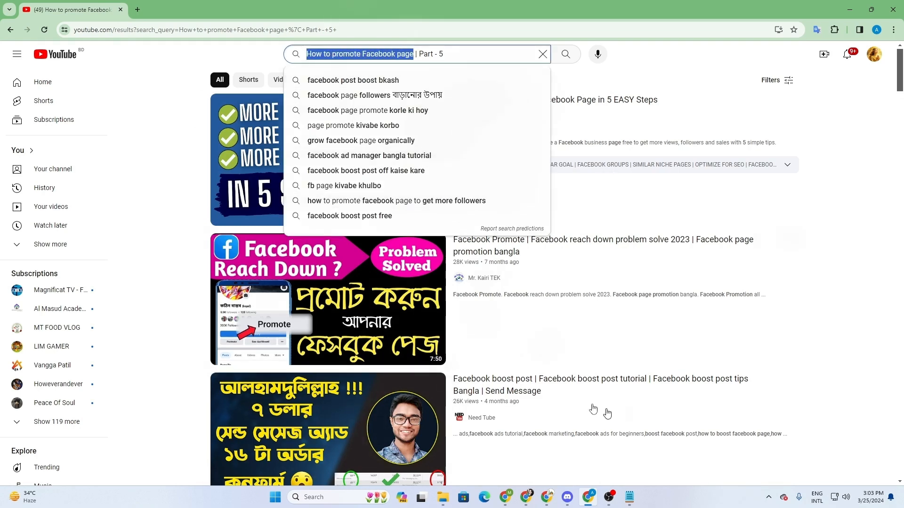
pyautogui.click(658, 65)
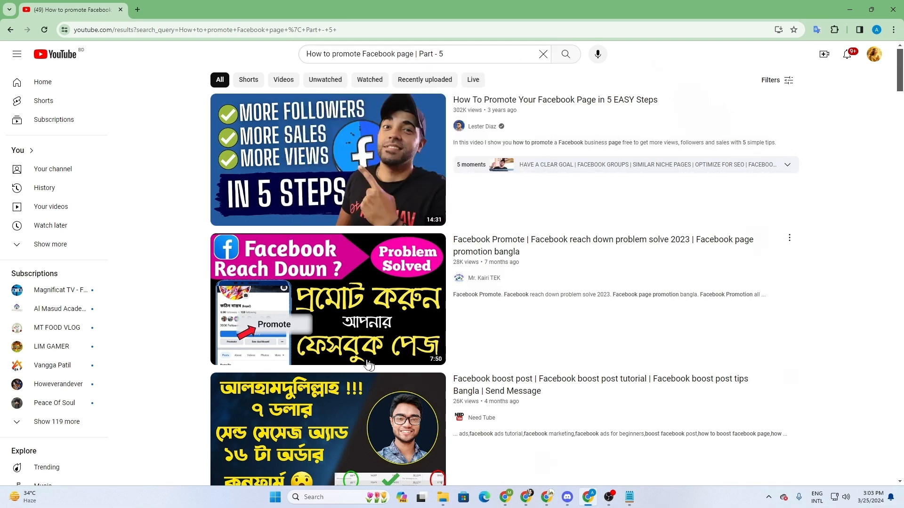
pyautogui.click(567, 498)
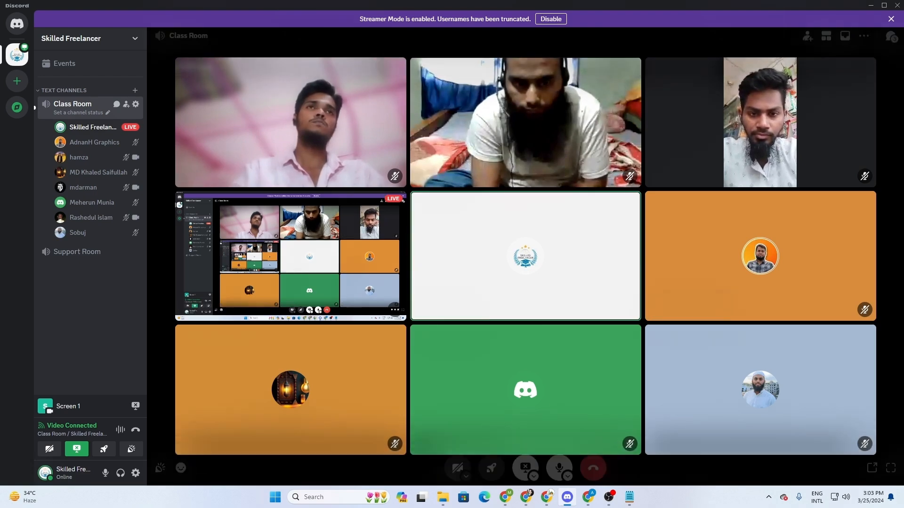
pyautogui.click(592, 506)
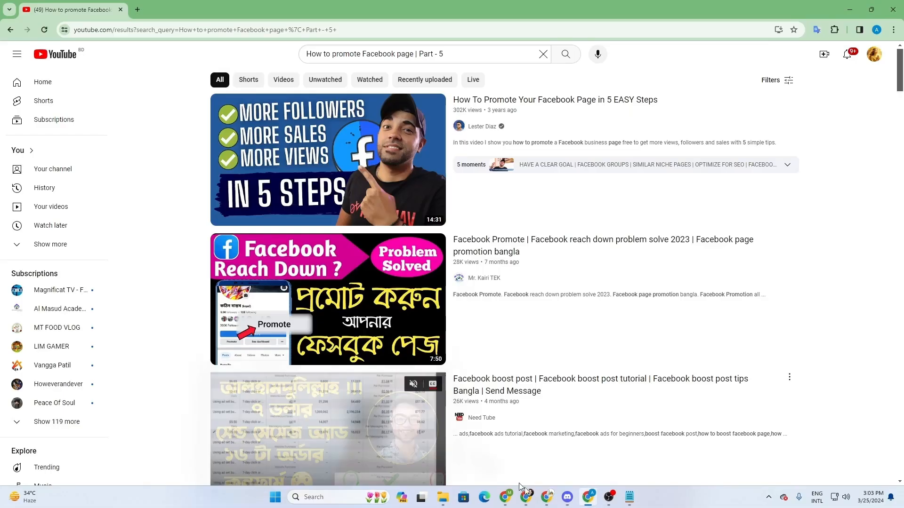
# Restore "| Skilled Freelancer Institute" at the end of the YouTube query, rerun the search and review the phrases of the full title.
pyautogui.click(461, 56)
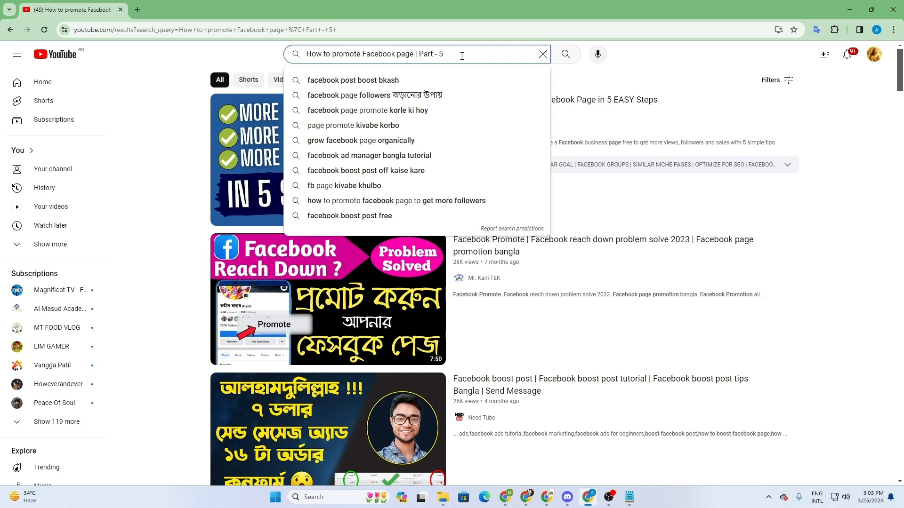
pyautogui.hotkey('ctrl', 'z')
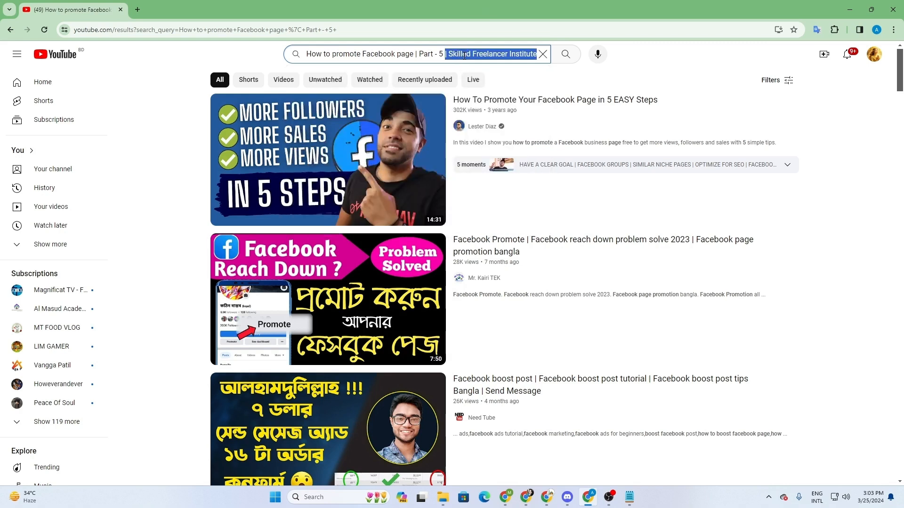
pyautogui.click(463, 55)
pyautogui.click(565, 54)
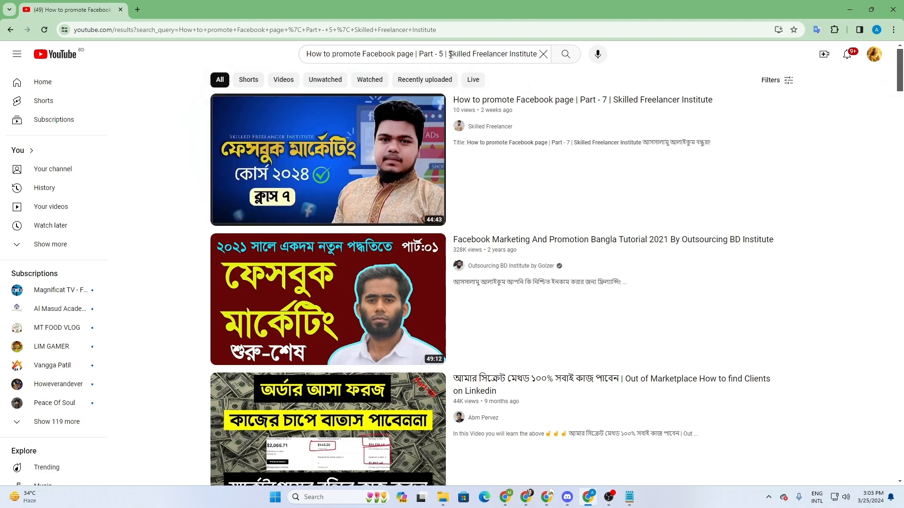
pyautogui.moveTo(449, 52); pyautogui.dragTo(461, 52)
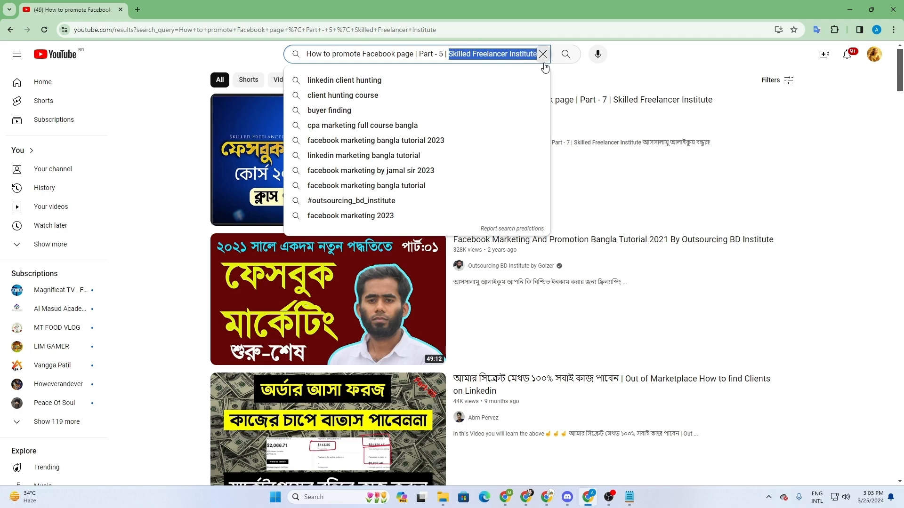
pyautogui.moveTo(545, 67); pyautogui.dragTo(476, 55)
pyautogui.moveTo(414, 54); pyautogui.dragTo(298, 66)
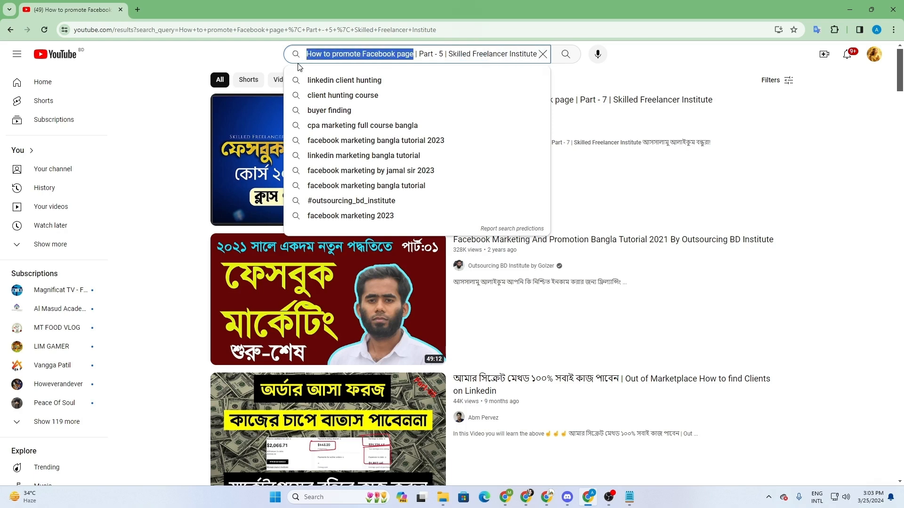
pyautogui.click(386, 53)
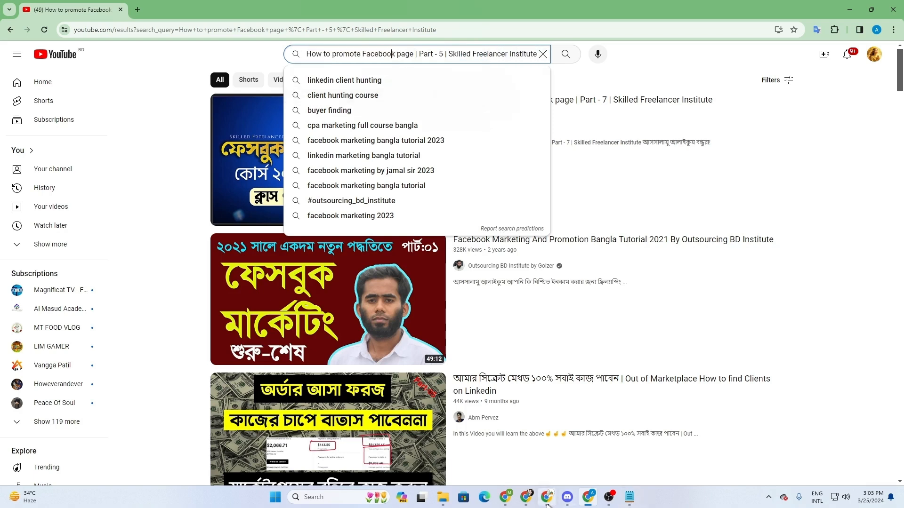
# Check the Discord class call, return to YouTube and rerun the search for the full video title.
pyautogui.moveTo(545, 506)
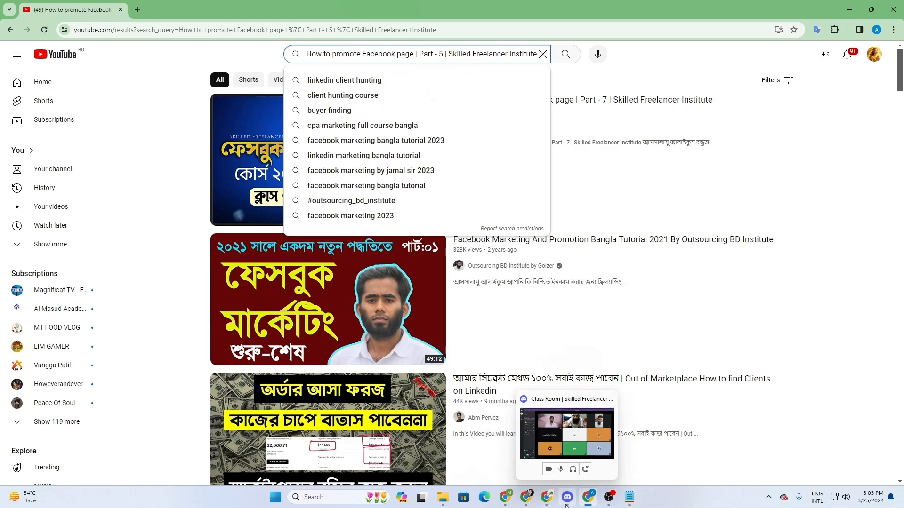
pyautogui.click(568, 499)
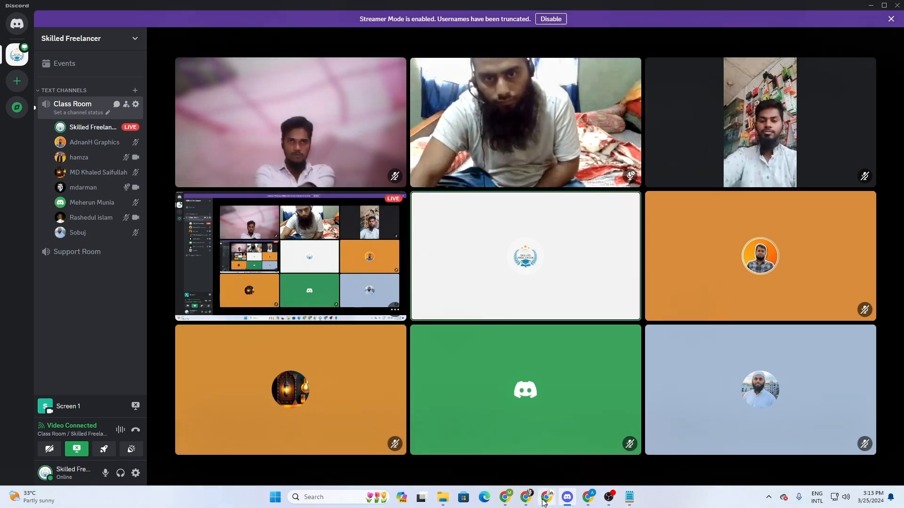
pyautogui.click(589, 498)
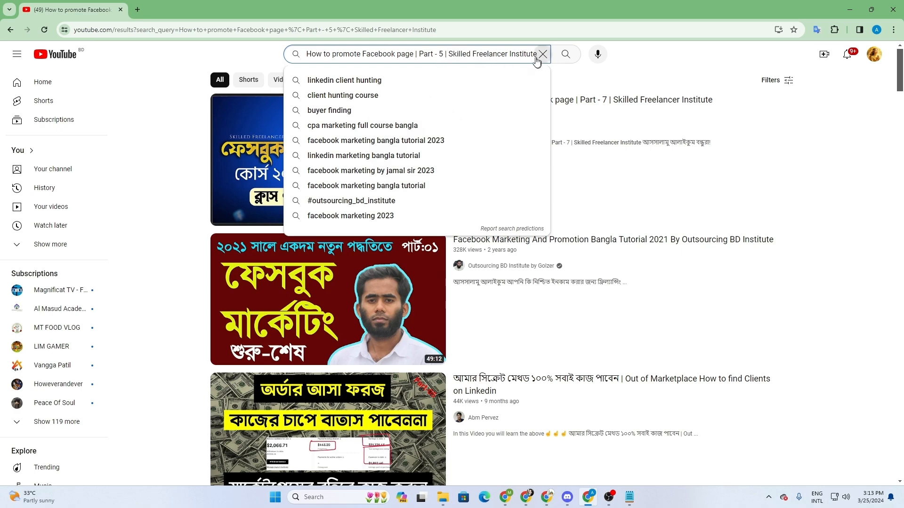
pyautogui.click(565, 54)
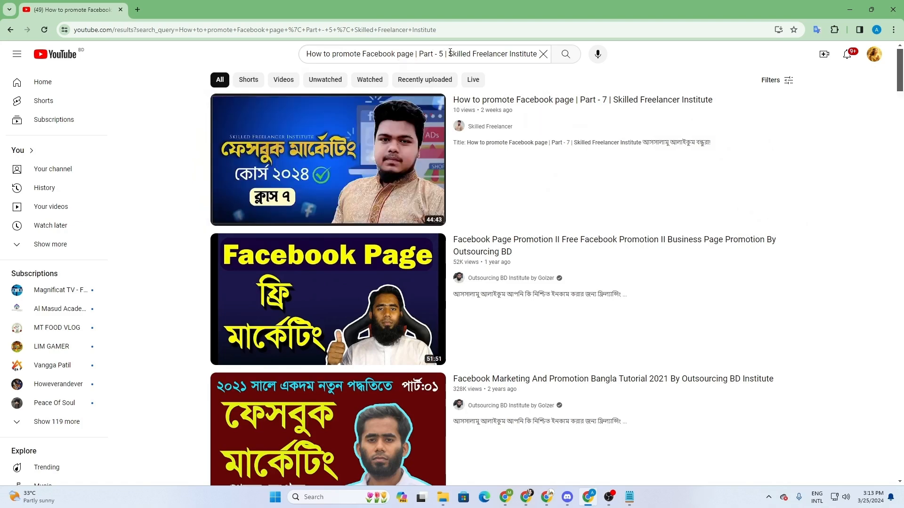
# Remove "Skilled Freelancer Institute" from the YouTube query and search for "How to promote Facebook page | Part - 5".
pyautogui.moveTo(450, 52); pyautogui.dragTo(570, 56)
pyautogui.press('BackSpace')
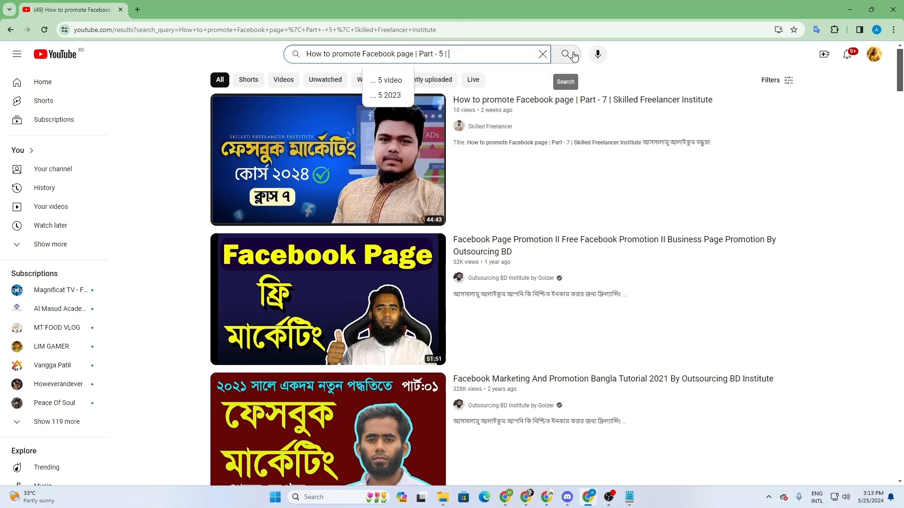
pyautogui.click(573, 56)
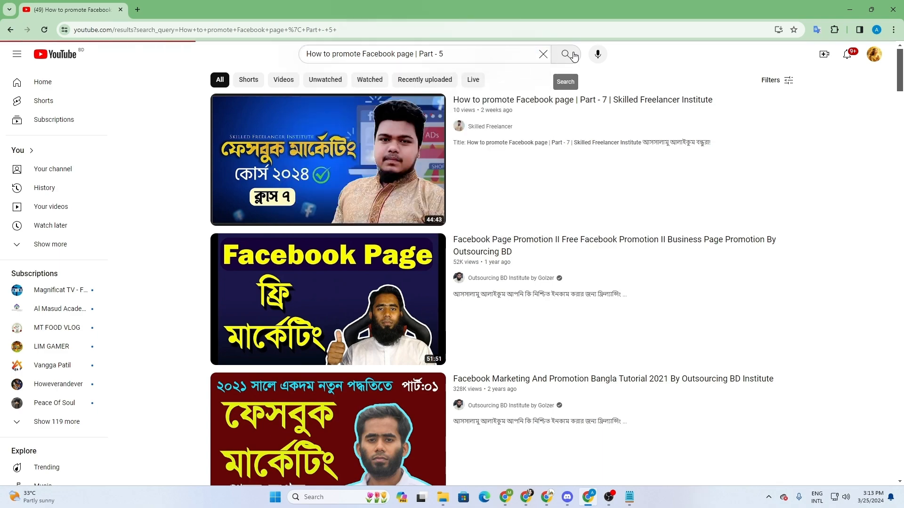
# Look far down the results of the shortened search for the Skilled Freelancer Institute video and return to the first result.
pyautogui.scroll(-3, 517, 338)
pyautogui.scroll(-15, 518, 337)
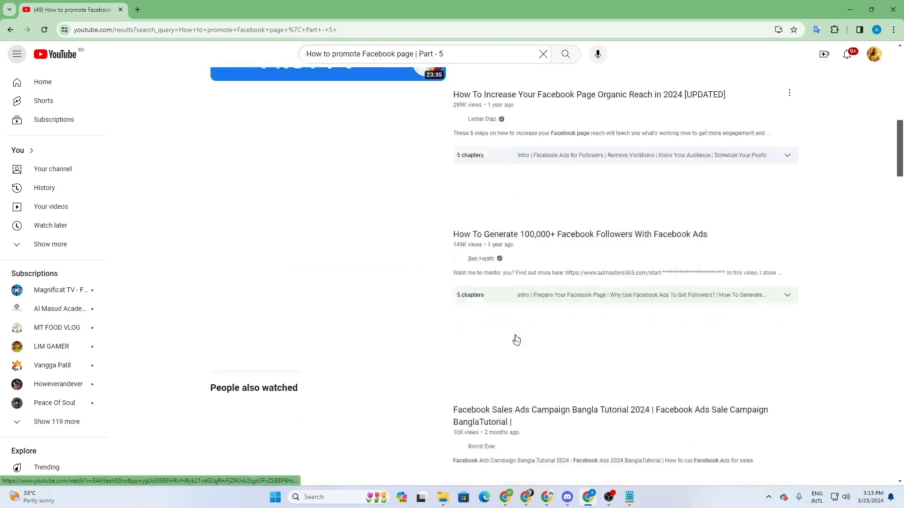
pyautogui.scroll(-15, 492, 353)
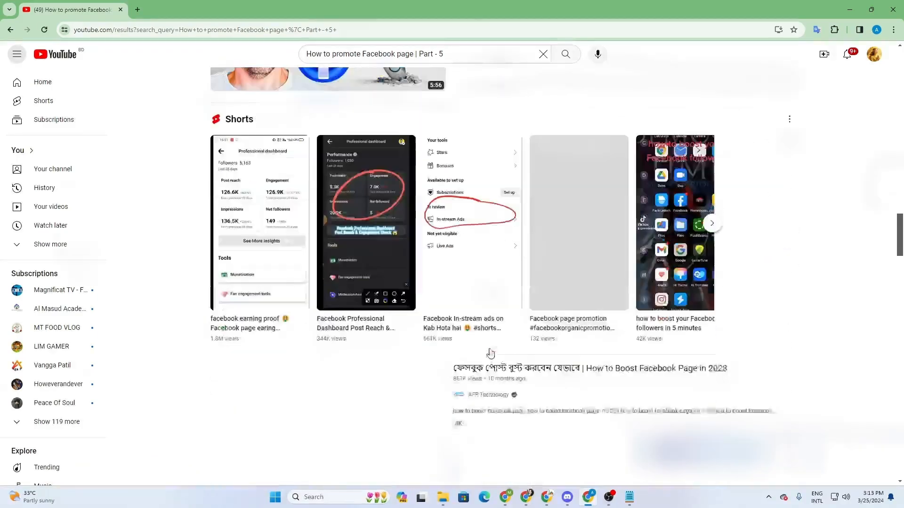
pyautogui.scroll(-15, 488, 348)
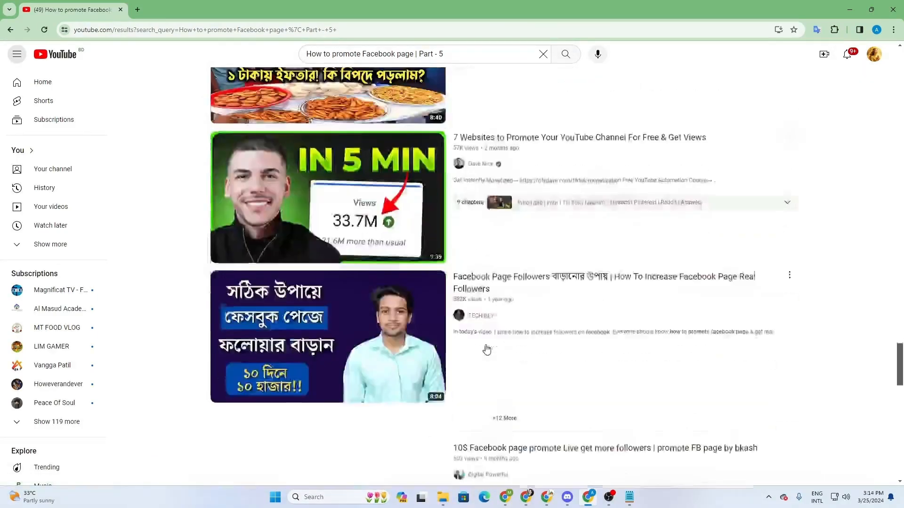
pyautogui.scroll(-10, 483, 347)
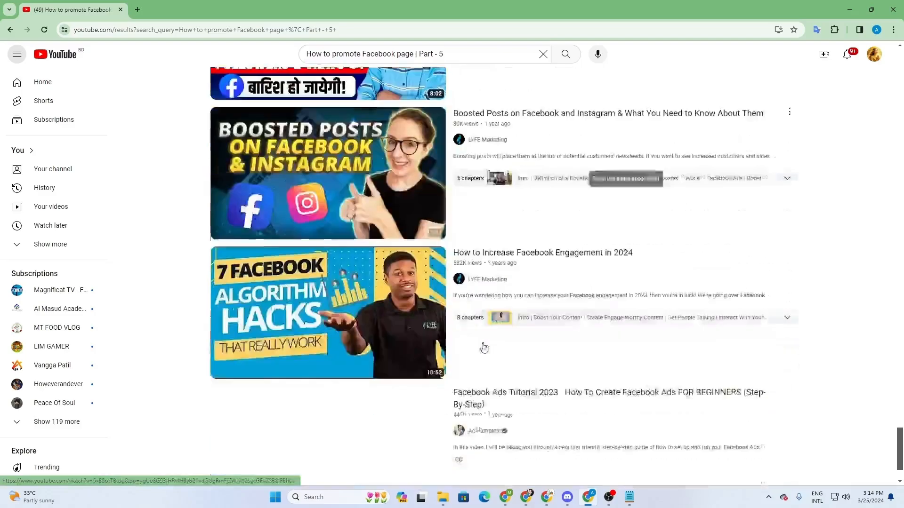
pyautogui.moveTo(425, 371)
pyautogui.scroll(-18, 425, 371)
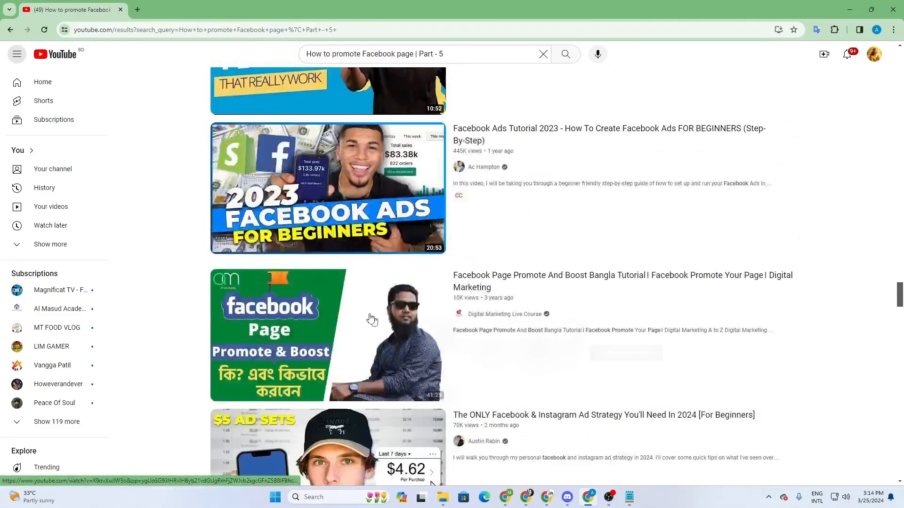
pyautogui.scroll(-20, 411, 320)
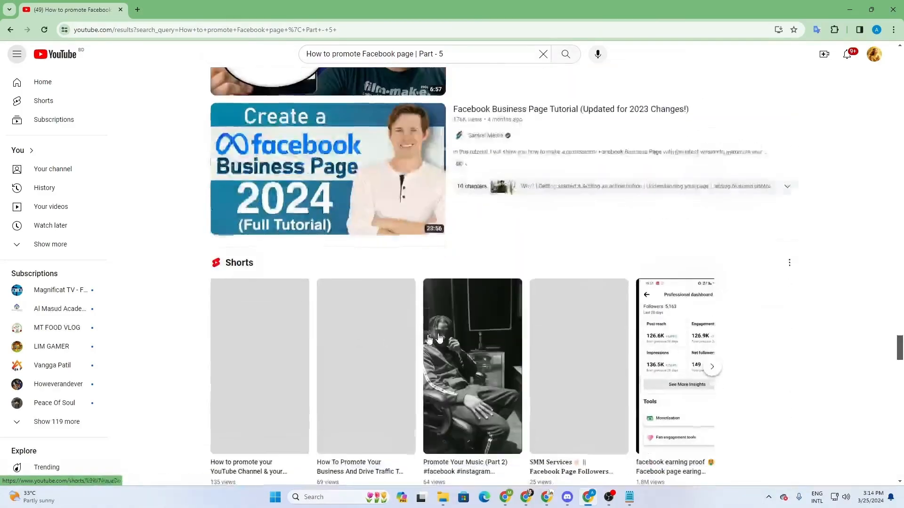
pyautogui.scroll(-3, 431, 348)
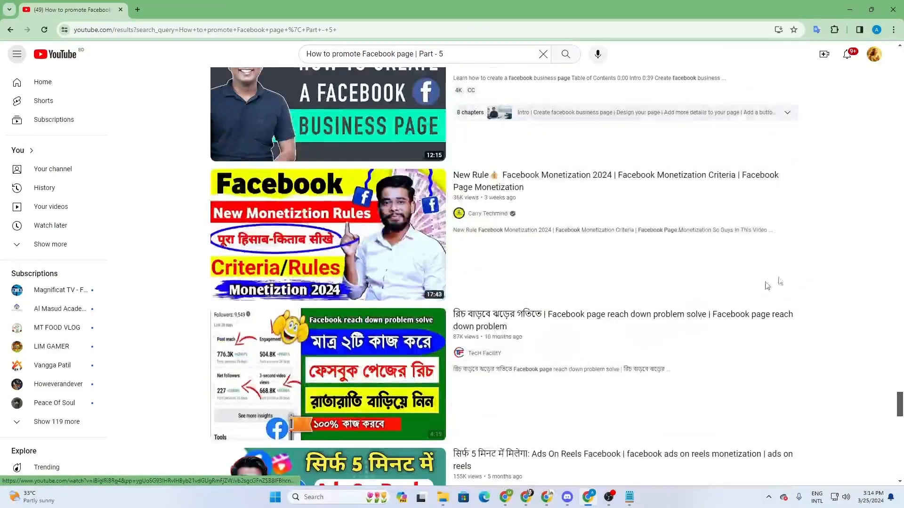
pyautogui.moveTo(899, 399); pyautogui.dragTo(901, 4)
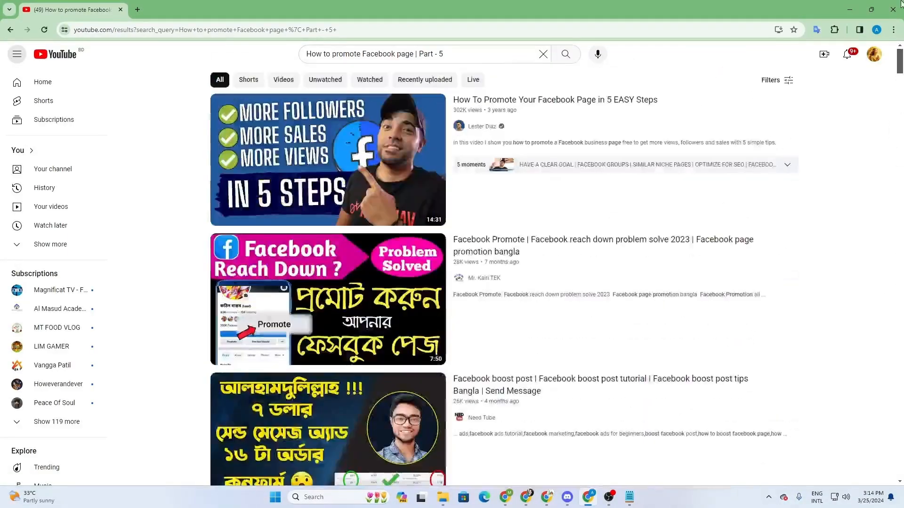
# Reduce the YouTube search to the single word "Facebook", rerun it and look over the top results.
pyautogui.moveTo(363, 54); pyautogui.dragTo(466, 47)
pyautogui.press('BackSpace')
pyautogui.press('BackSpace')
pyautogui.press('Return')
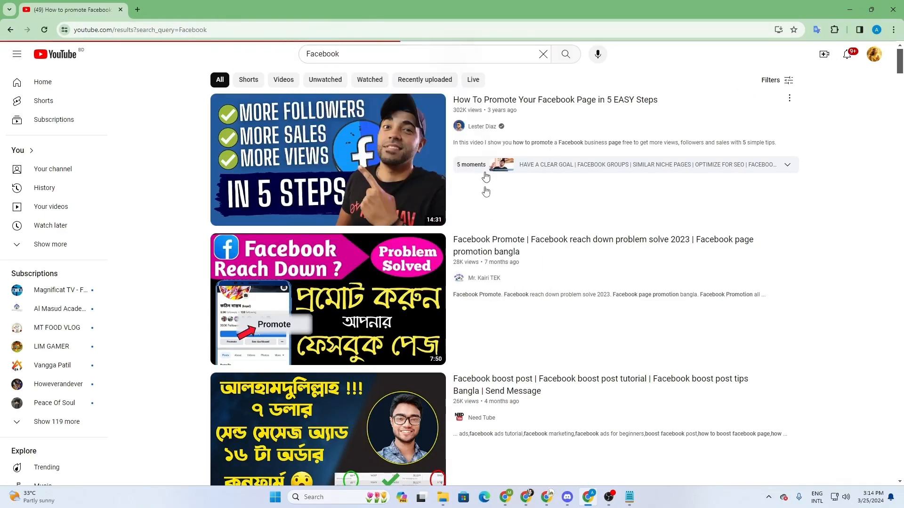
pyautogui.scroll(-2, 605, 438)
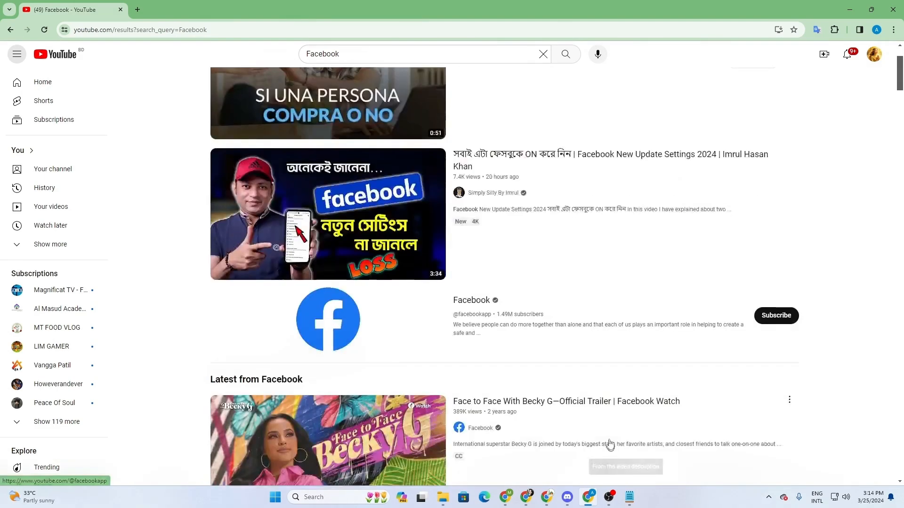
pyautogui.scroll(2, 609, 445)
# Switch to Discord and view the Class Room call with its participants.
pyautogui.click(562, 498)
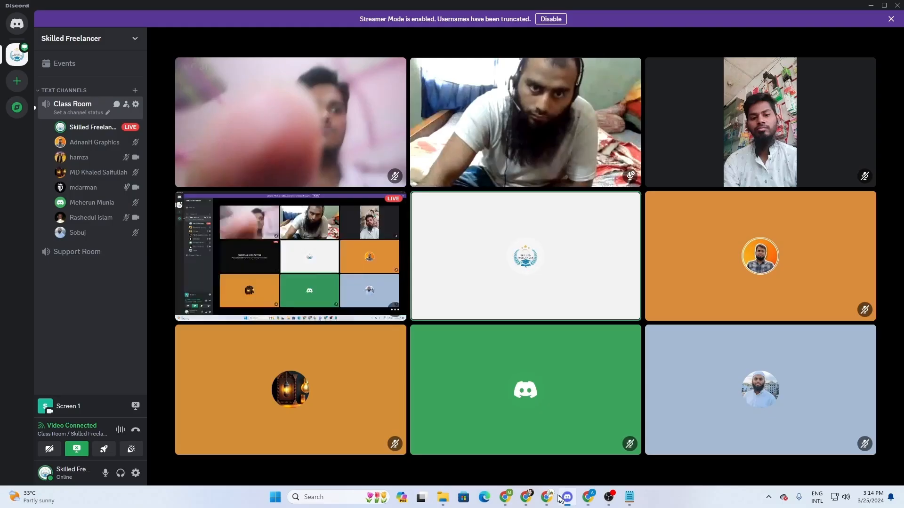
pyautogui.moveTo(506, 375)
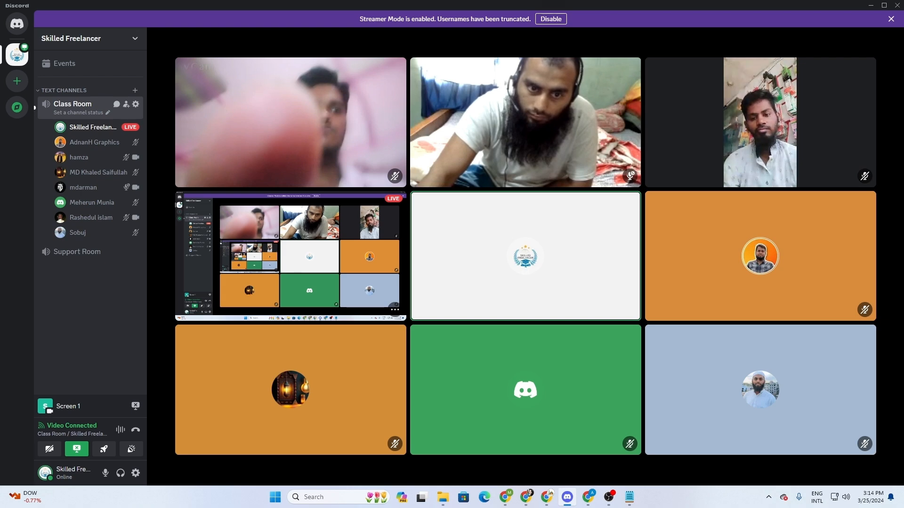
pyautogui.moveTo(591, 272)
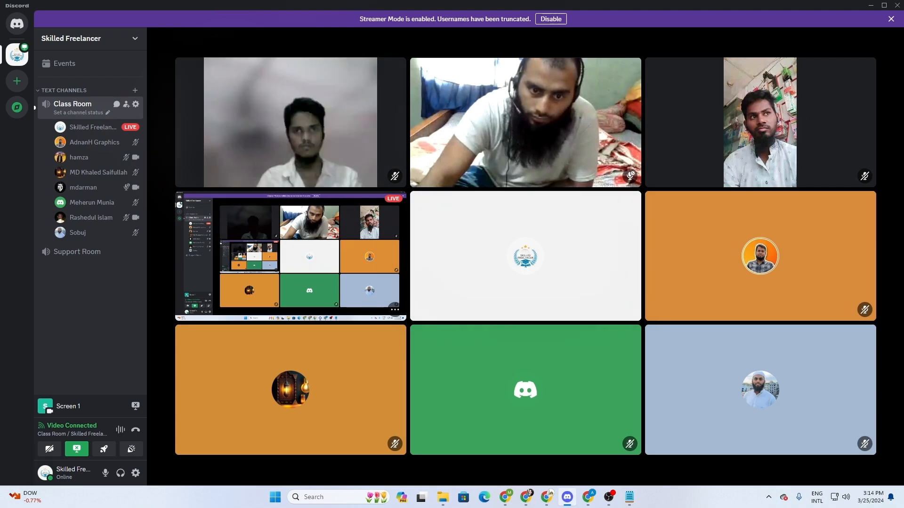
pyautogui.moveTo(633, 275)
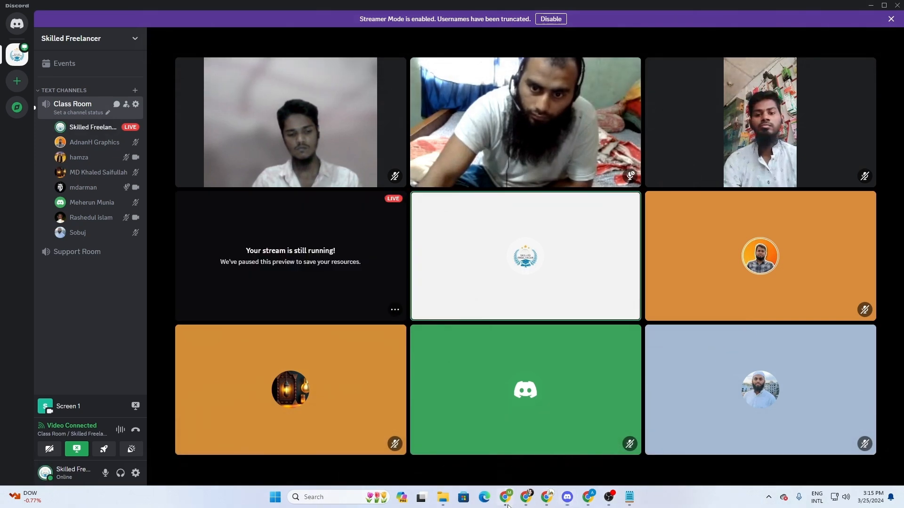
# Switch back to YouTube and replace the search query with "How to promote Facebook page | Part - 5 | Skilled Freelancer Institute".
pyautogui.click(588, 497)
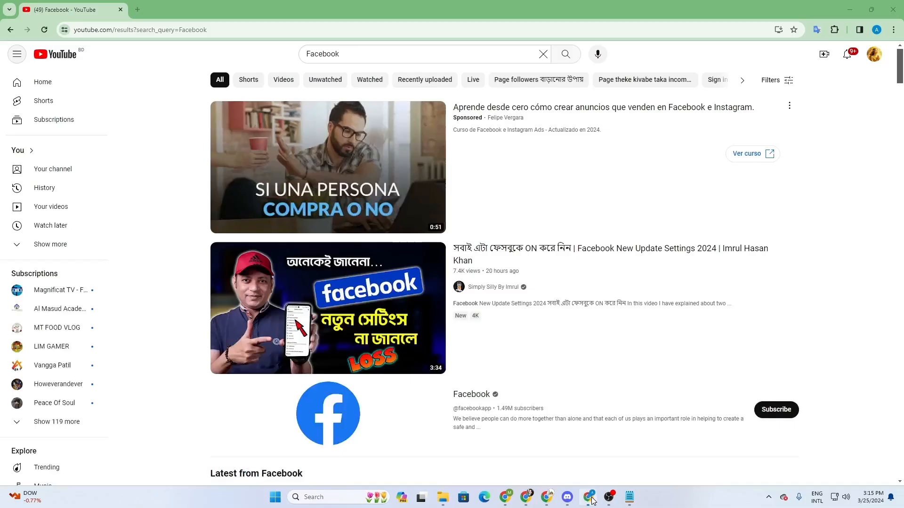
pyautogui.doubleClick(380, 58)
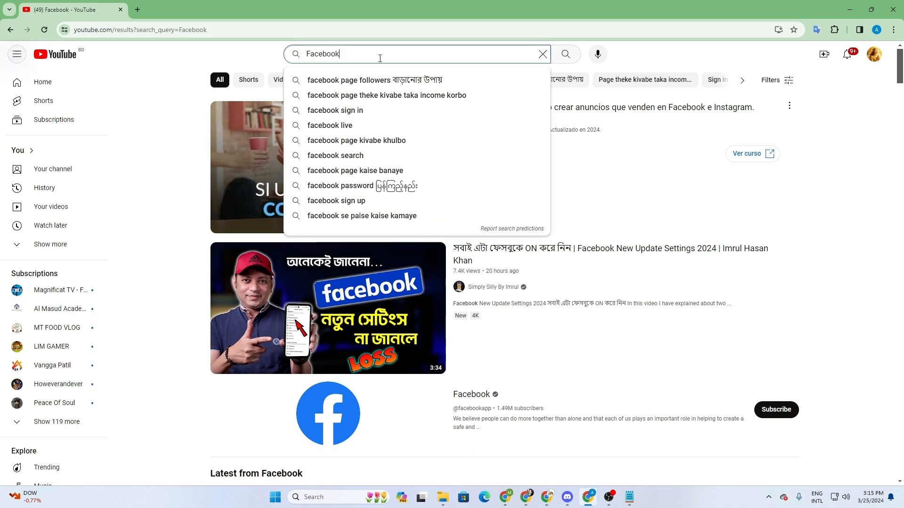
pyautogui.press('BackSpace')
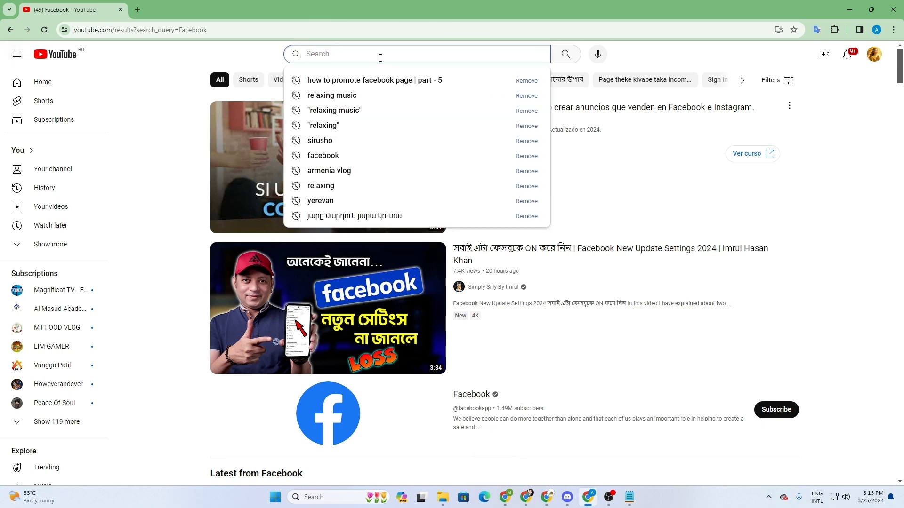
pyautogui.write('How to promote Facebook page | Part - 5 | Skilled Freelancer Institute')
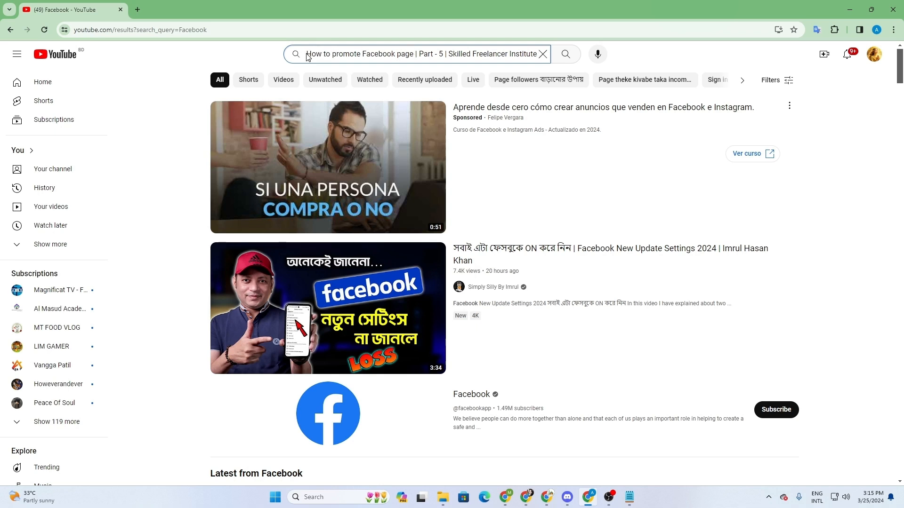
# Clear the full video title from the YouTube search field and look through the "Facebook" results, returning to the first one.
pyautogui.moveTo(328, 53); pyautogui.dragTo(648, 71)
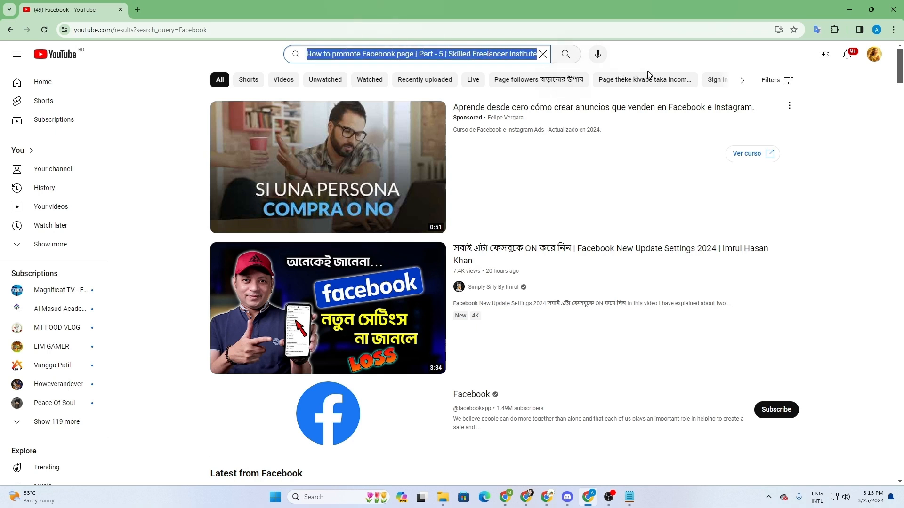
pyautogui.press('BackSpace')
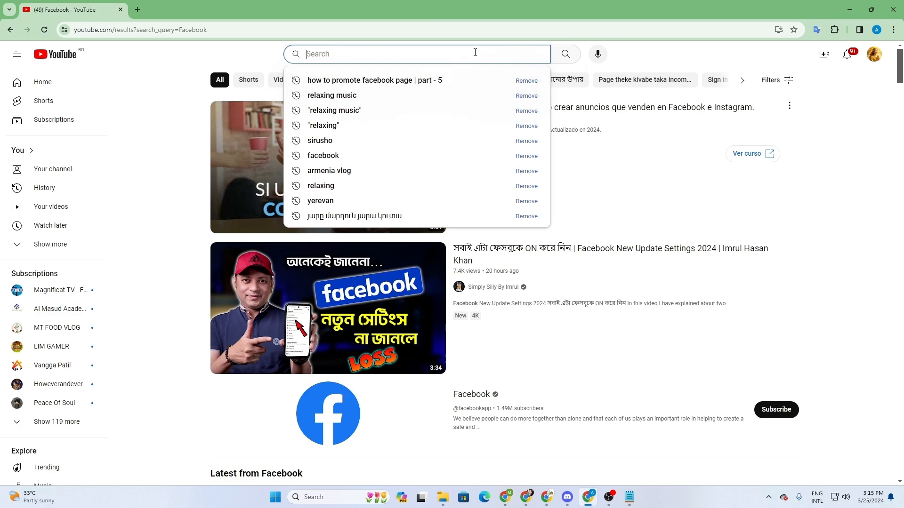
pyautogui.click(702, 59)
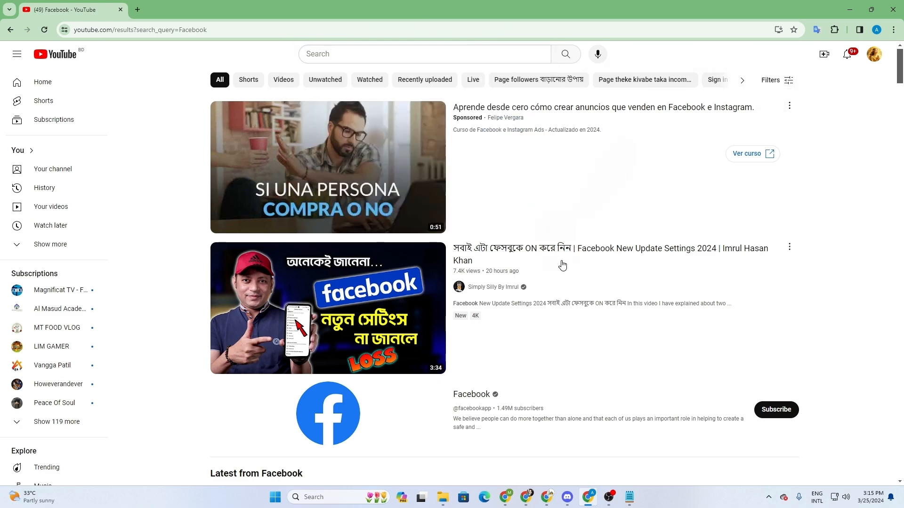
pyautogui.scroll(-6, 679, 241)
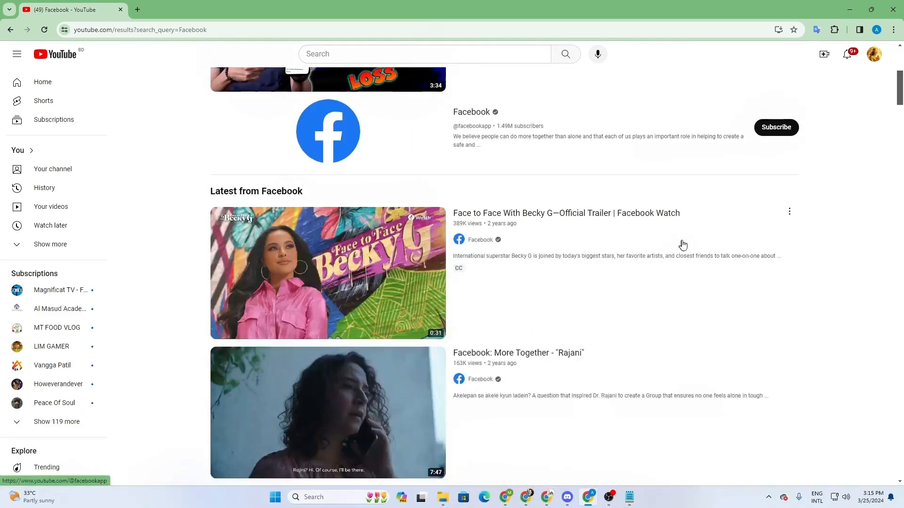
pyautogui.scroll(-16, 682, 245)
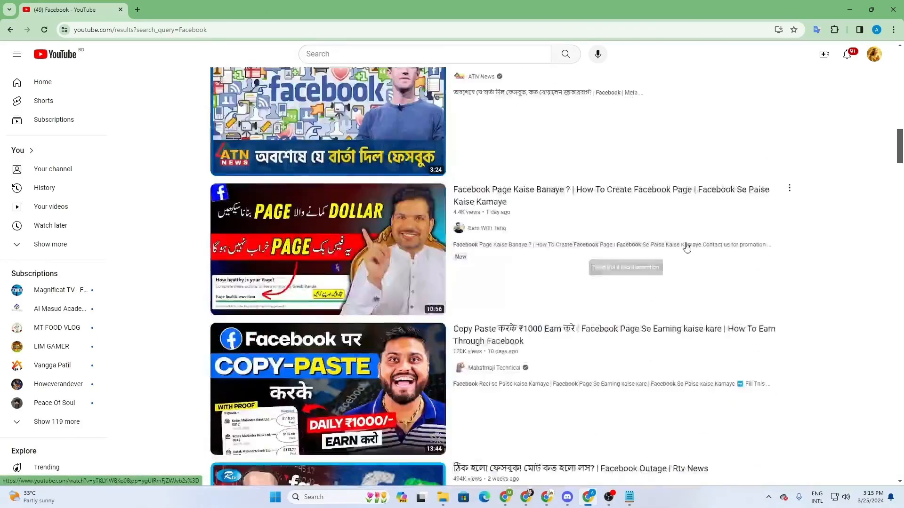
pyautogui.scroll(-16, 686, 250)
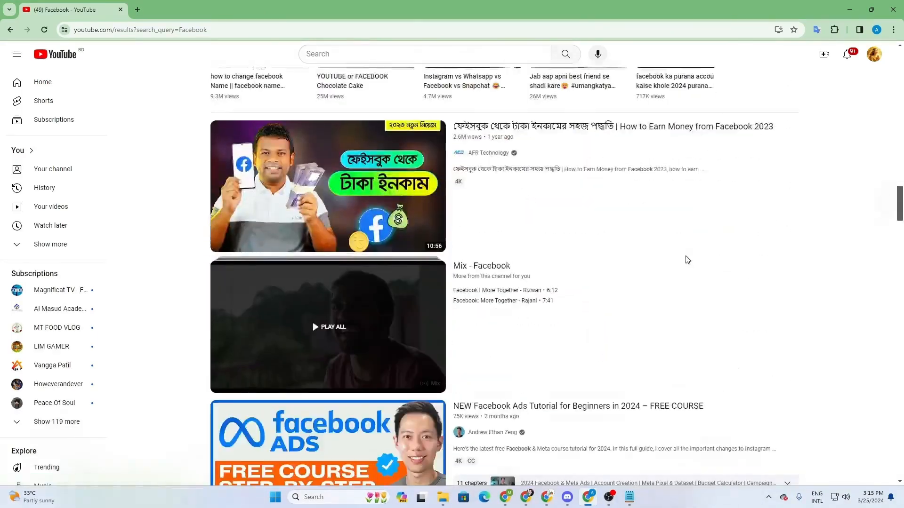
pyautogui.scroll(18, 688, 260)
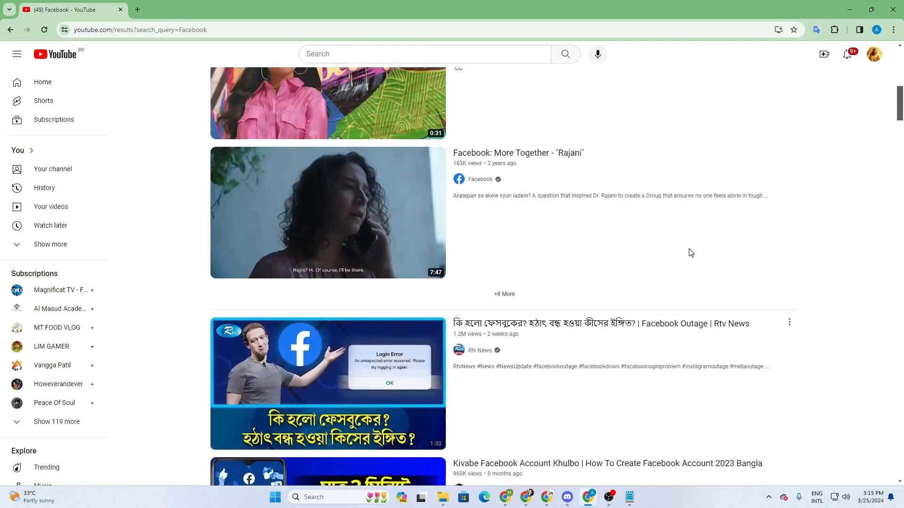
pyautogui.scroll(14, 688, 254)
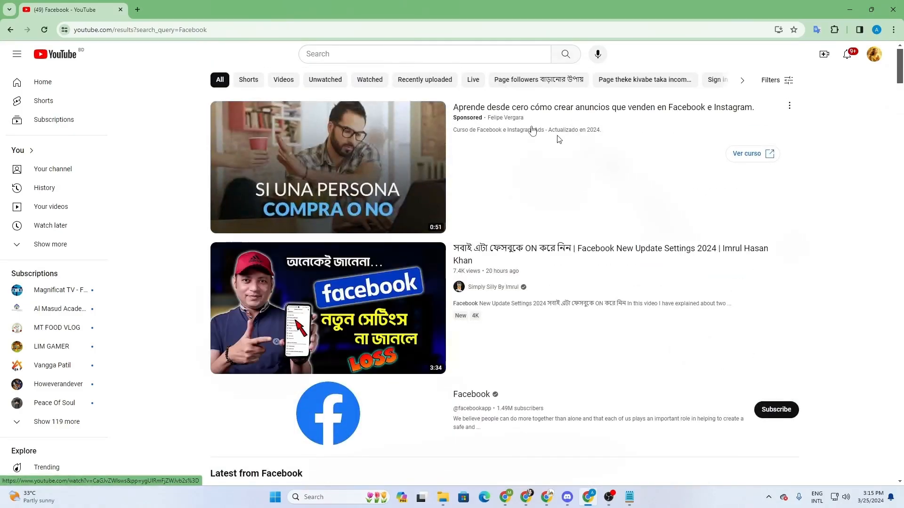
# Enter the partial query "how to promote face" in the YouTube search to bring up its suggestions.
pyautogui.click(404, 53)
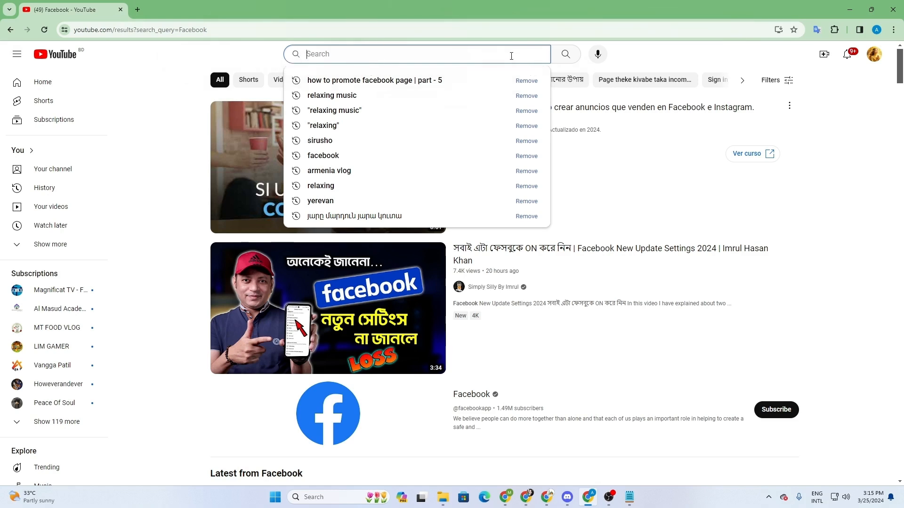
pyautogui.write('how to ')
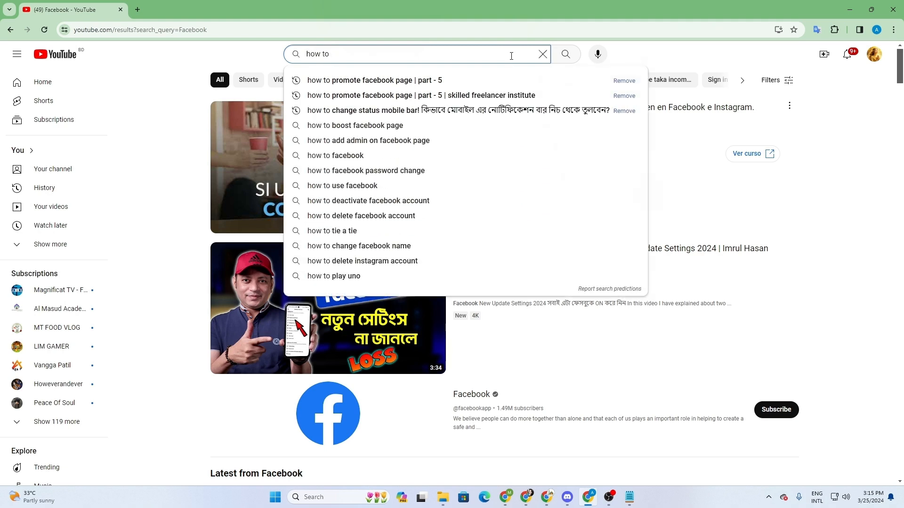
pyautogui.write('prom')
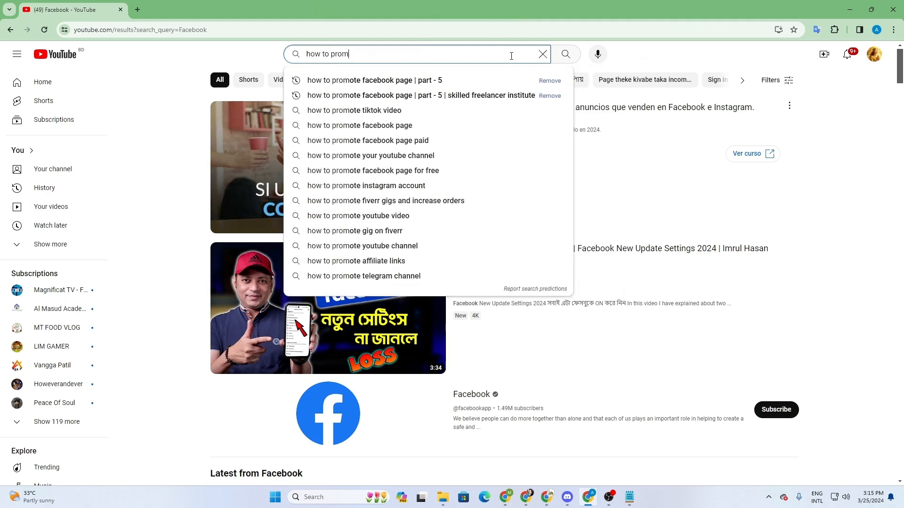
pyautogui.write('to')
pyautogui.press('BackSpace')
pyautogui.press('BackSpace')
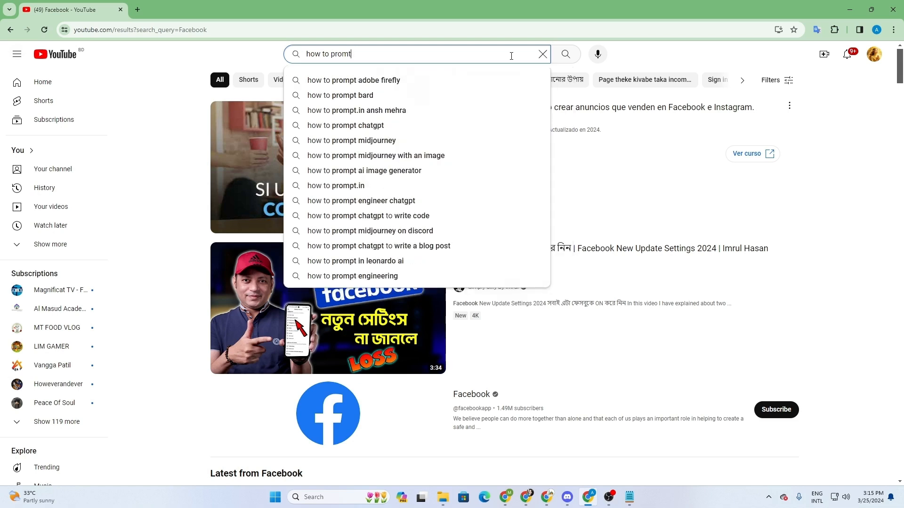
pyautogui.write('ote')
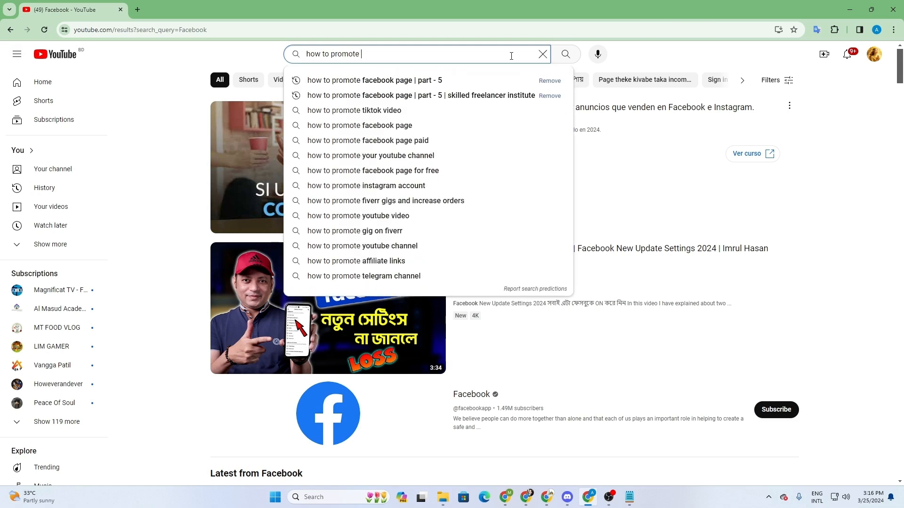
pyautogui.write(' face')
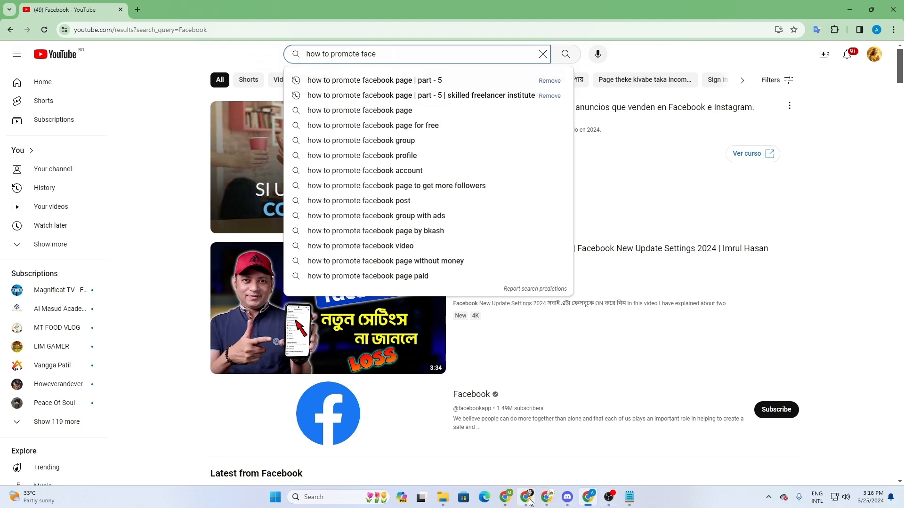
# Switch to Discord to view the Class Room call and return to the YouTube suggestions.
pyautogui.click(566, 501)
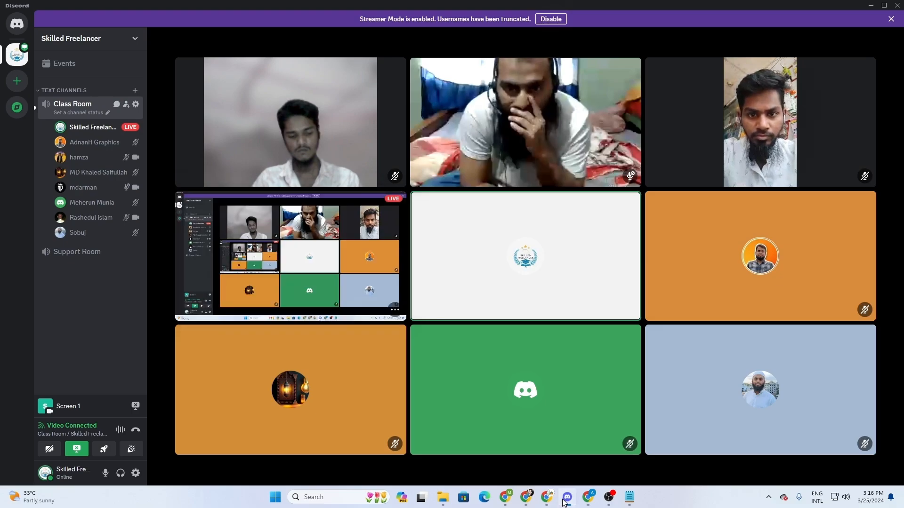
pyautogui.click(567, 500)
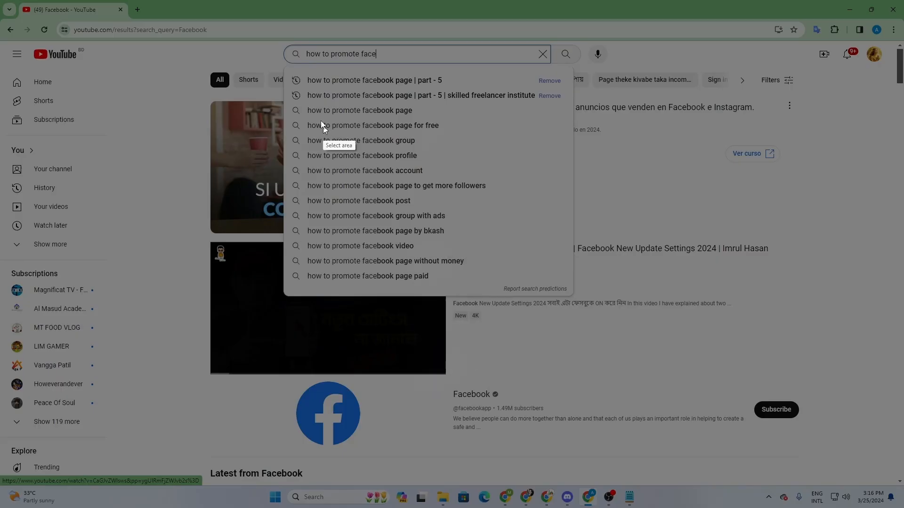
# Select the YouTube suggestion list as a screenshot area and outline its first seven suggestions with red rectangles.
pyautogui.moveTo(284, 66); pyautogui.dragTo(573, 299)
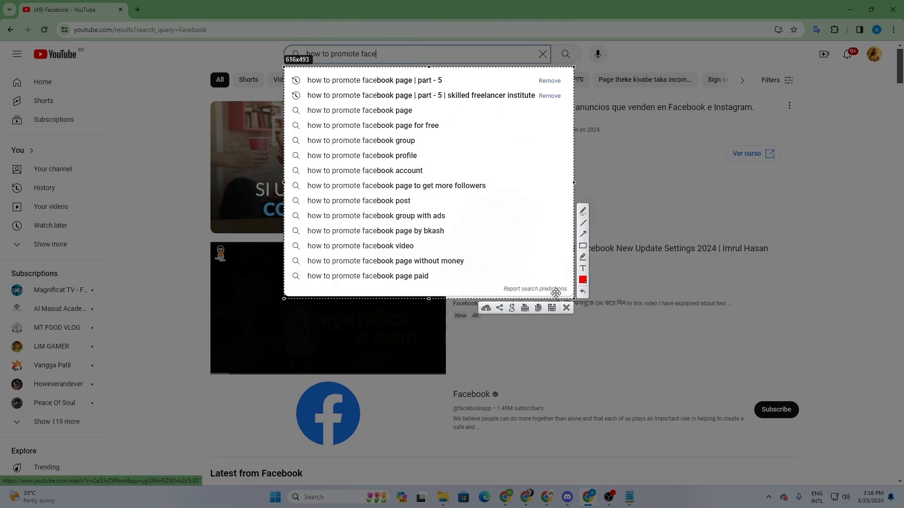
pyautogui.click(583, 247)
pyautogui.moveTo(288, 75)
pyautogui.mouseDown()
pyautogui.moveTo(310, 97)
pyautogui.moveTo(468, 94)
pyautogui.moveTo(478, 86)
pyautogui.mouseUp()
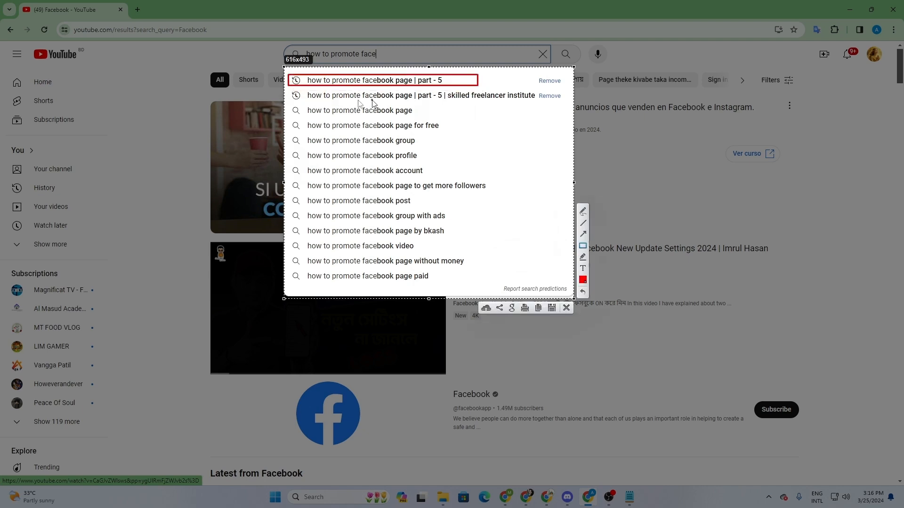
pyautogui.moveTo(290, 90)
pyautogui.mouseDown()
pyautogui.moveTo(294, 100)
pyautogui.moveTo(574, 100)
pyautogui.mouseUp()
pyautogui.moveTo(292, 105); pyautogui.dragTo(426, 116)
pyautogui.moveTo(293, 121)
pyautogui.mouseDown()
pyautogui.moveTo(466, 143)
pyautogui.moveTo(460, 136)
pyautogui.mouseUp()
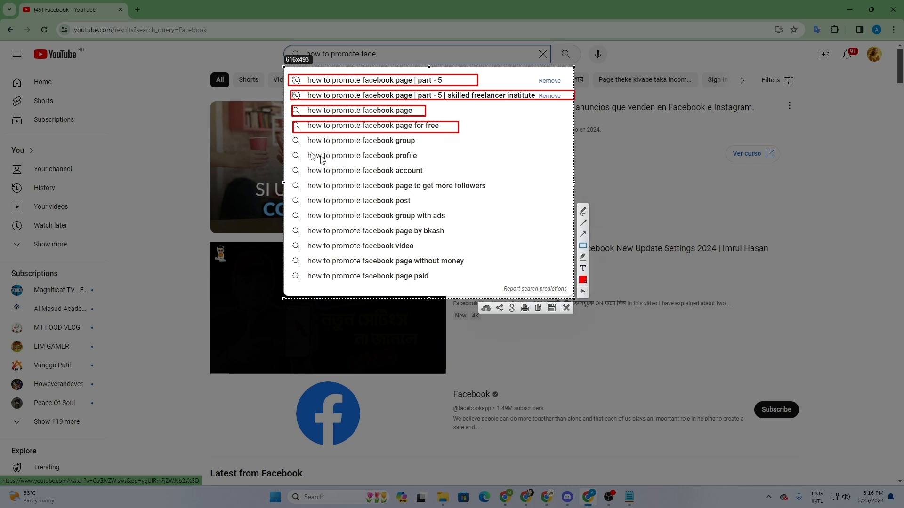
pyautogui.moveTo(291, 137)
pyautogui.mouseDown()
pyautogui.moveTo(327, 151)
pyautogui.moveTo(417, 158)
pyautogui.moveTo(427, 156)
pyautogui.moveTo(424, 146)
pyautogui.mouseUp()
pyautogui.moveTo(292, 151)
pyautogui.mouseDown()
pyautogui.moveTo(431, 170)
pyautogui.moveTo(425, 158)
pyautogui.mouseUp()
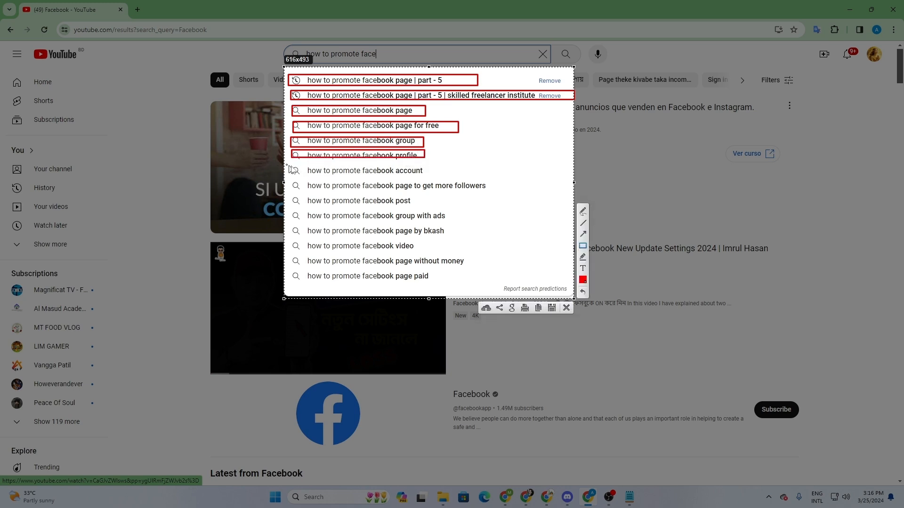
pyautogui.moveTo(292, 167); pyautogui.dragTo(427, 174)
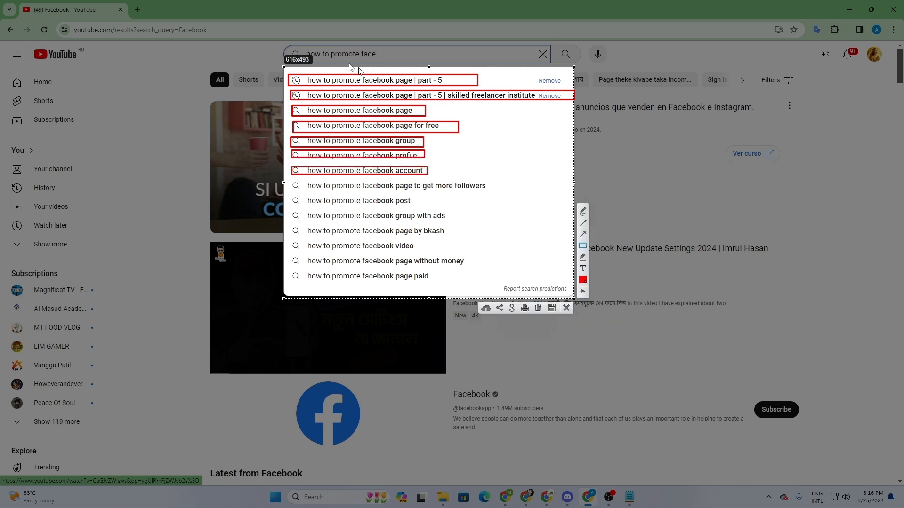
# Outline the partial query and the suggestions from "page to get more followers" to "facebook video" in red, then discard the screenshot.
pyautogui.moveTo(304, 48)
pyautogui.mouseDown()
pyautogui.moveTo(314, 60)
pyautogui.moveTo(464, 61)
pyautogui.moveTo(402, 59)
pyautogui.mouseUp()
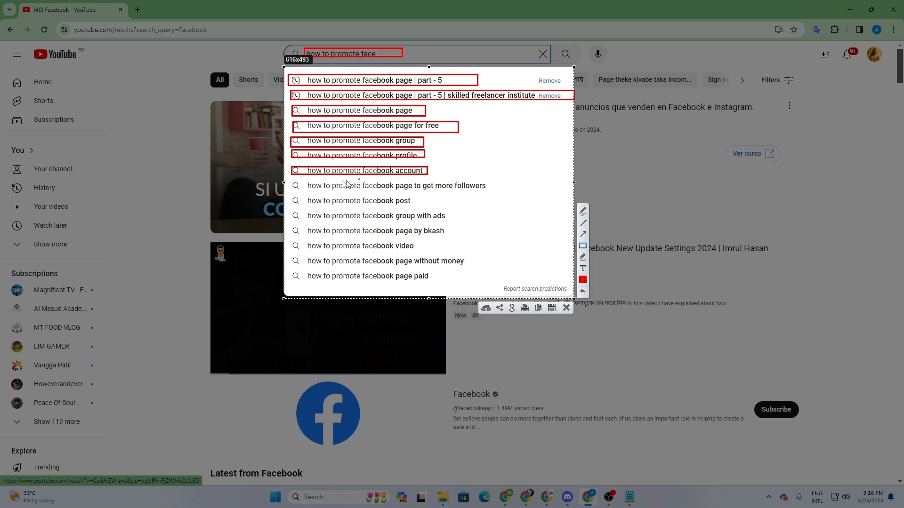
pyautogui.moveTo(305, 183)
pyautogui.mouseDown()
pyautogui.moveTo(461, 200)
pyautogui.moveTo(508, 194)
pyautogui.moveTo(499, 188)
pyautogui.mouseUp()
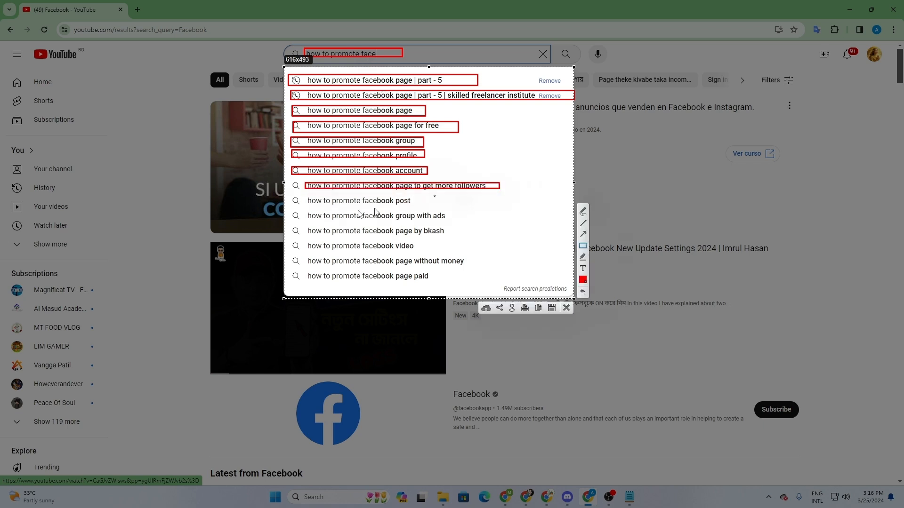
pyautogui.moveTo(306, 195)
pyautogui.mouseDown()
pyautogui.moveTo(352, 207)
pyautogui.moveTo(419, 203)
pyautogui.mouseUp()
pyautogui.moveTo(305, 210); pyautogui.dragTo(450, 221)
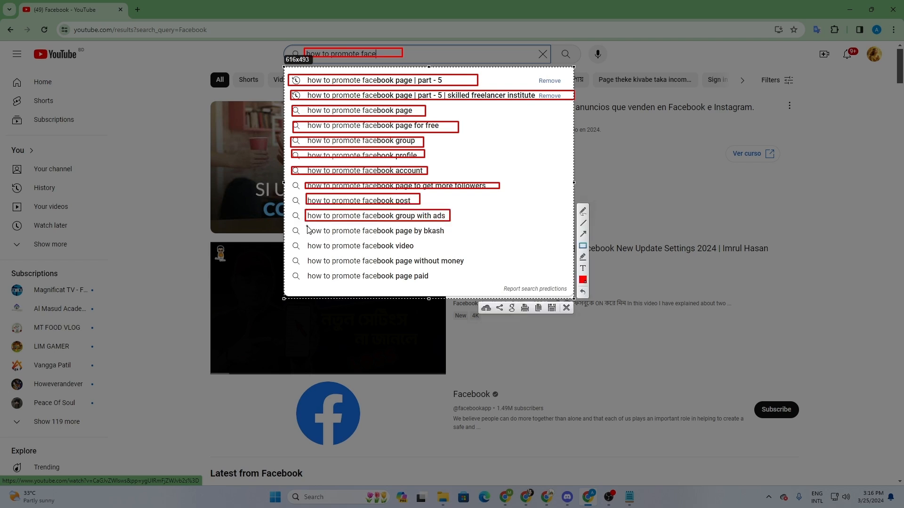
pyautogui.moveTo(305, 226)
pyautogui.mouseDown()
pyautogui.moveTo(457, 251)
pyautogui.moveTo(451, 235)
pyautogui.mouseUp()
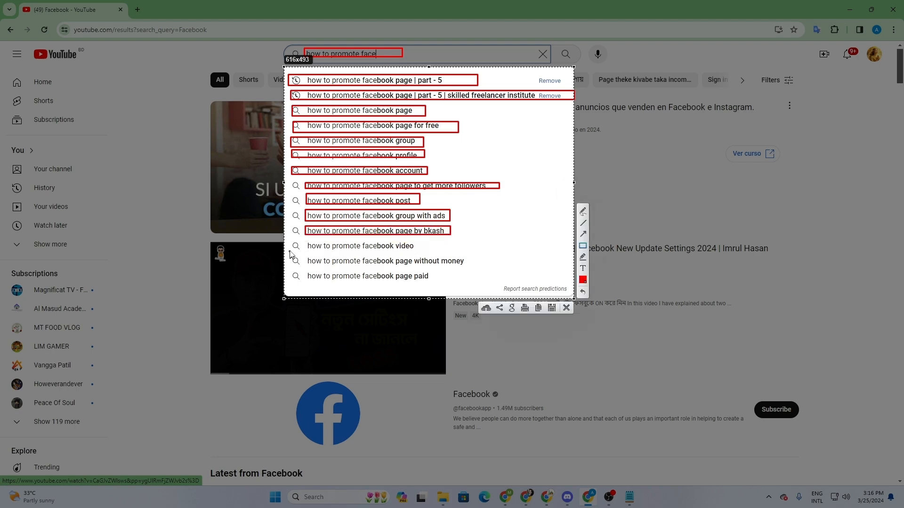
pyautogui.moveTo(305, 241); pyautogui.dragTo(418, 249)
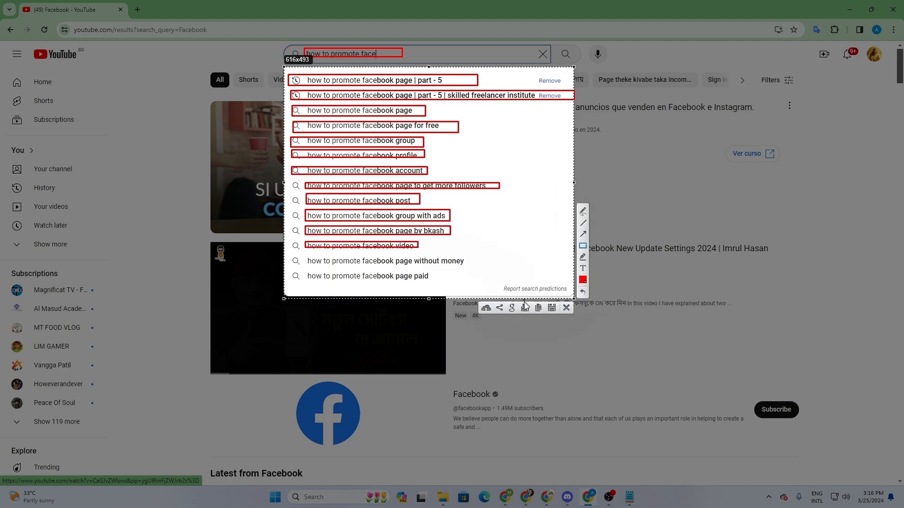
pyautogui.click(568, 308)
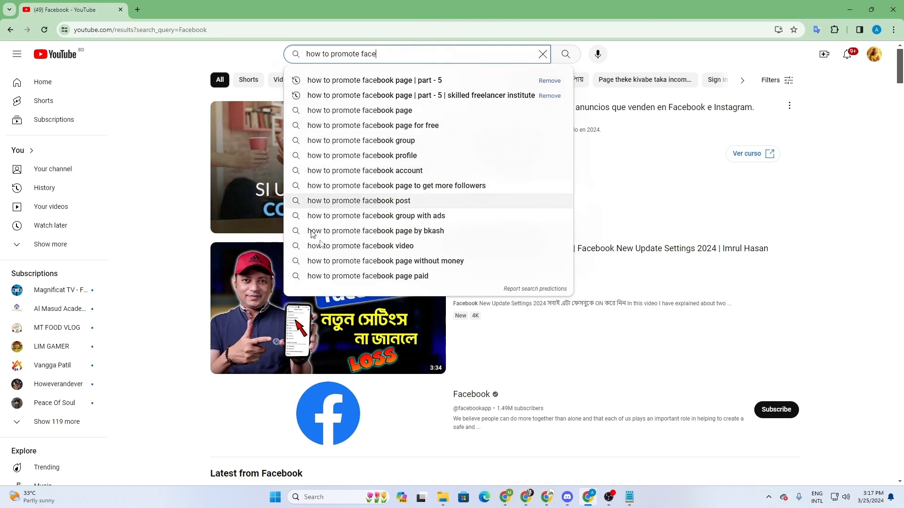
# Open the form for reporting search predictions and select the first four, from "how to promote facebook page" to "how to promote facebook profile".
pyautogui.click(517, 290)
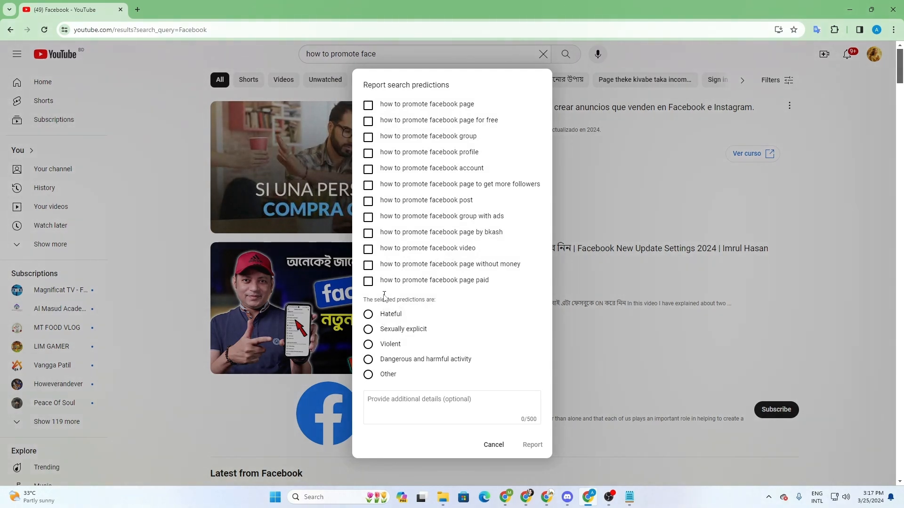
pyautogui.click(369, 106)
pyautogui.click(368, 121)
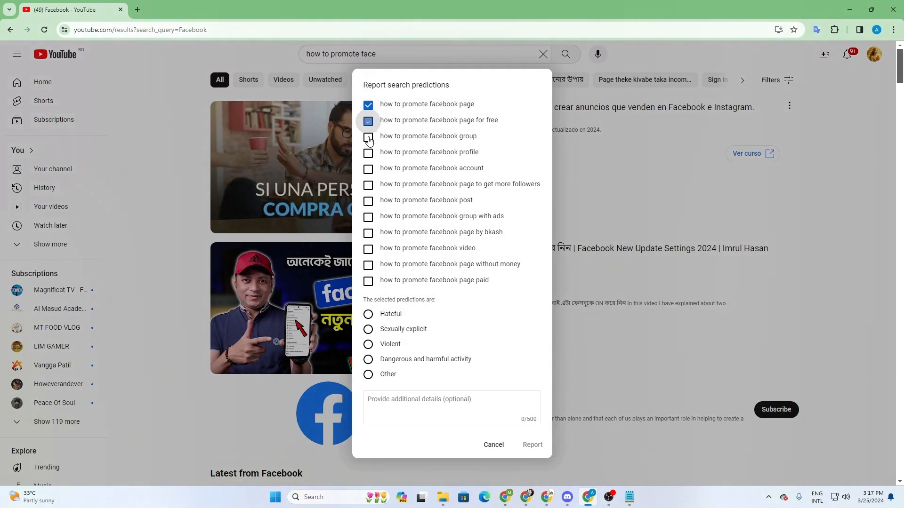
pyautogui.click(368, 137)
pyautogui.click(369, 153)
pyautogui.click(369, 170)
pyautogui.click(419, 171)
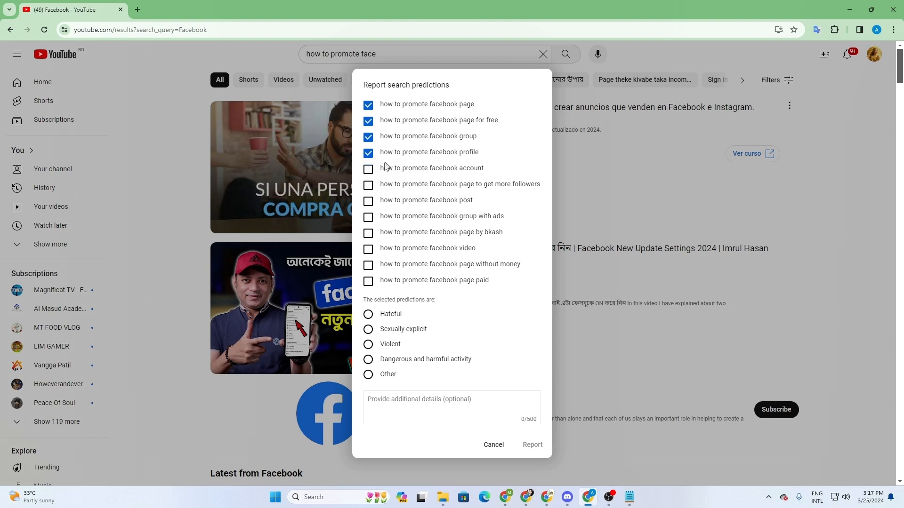
# Deselect the chosen predictions in the report form.
pyautogui.click(369, 153)
pyautogui.click(369, 137)
pyautogui.click(369, 122)
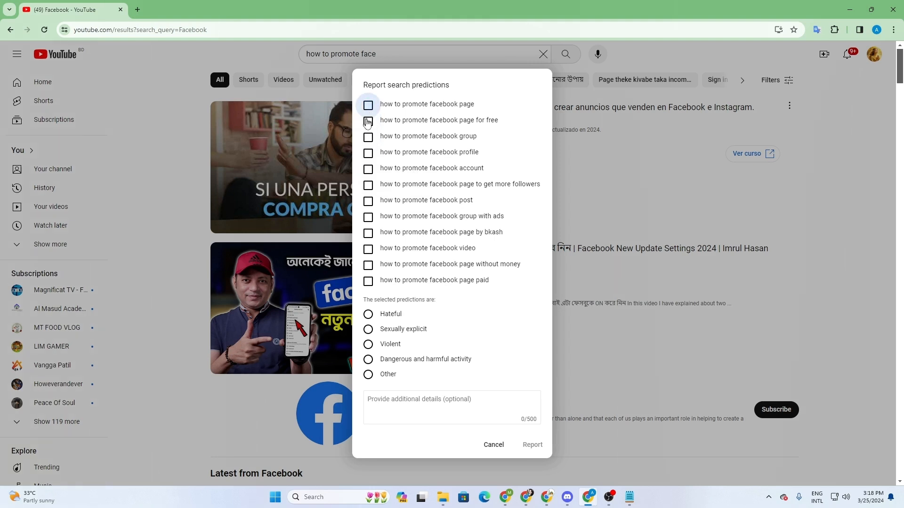
# Copy the text of all predictions in the report form, from "how to promote facebook page" to "how to promote facebook page paid", and close the form.
pyautogui.click(368, 105)
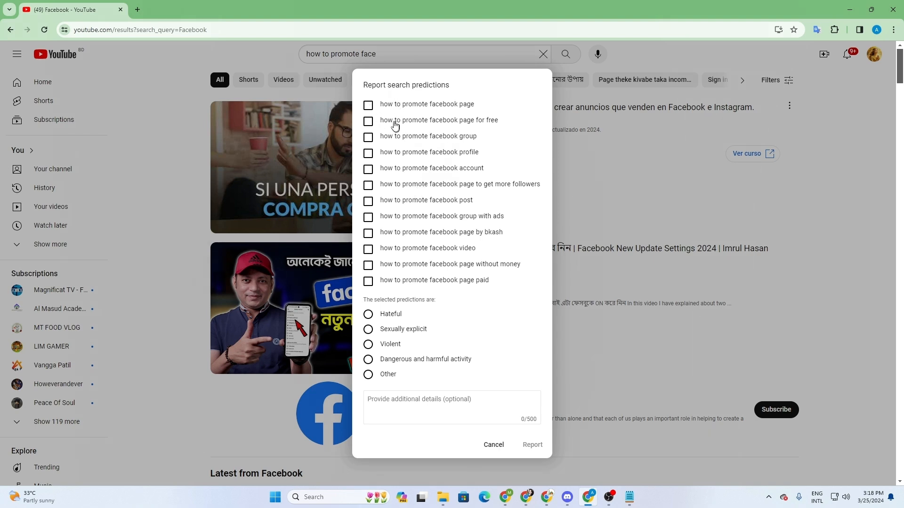
pyautogui.moveTo(381, 108); pyautogui.dragTo(490, 285)
pyautogui.rightClick(486, 284)
pyautogui.click(512, 289)
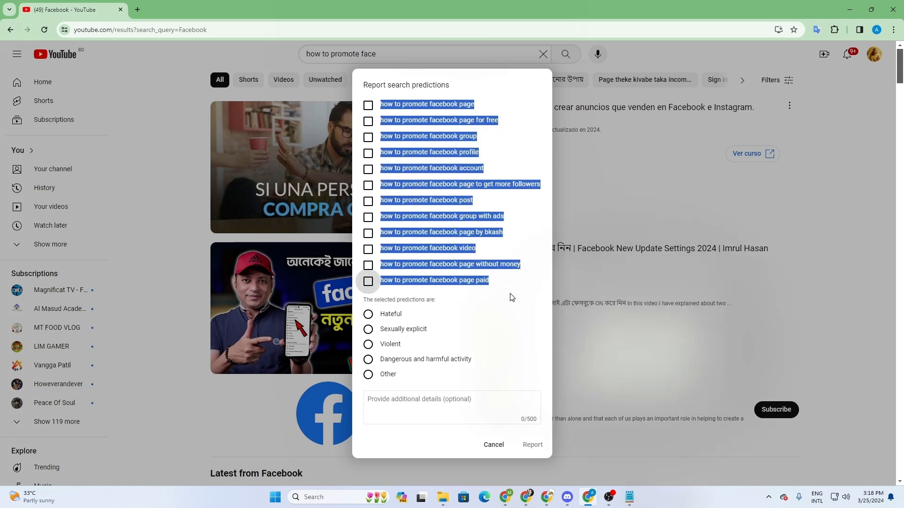
pyautogui.click(578, 130)
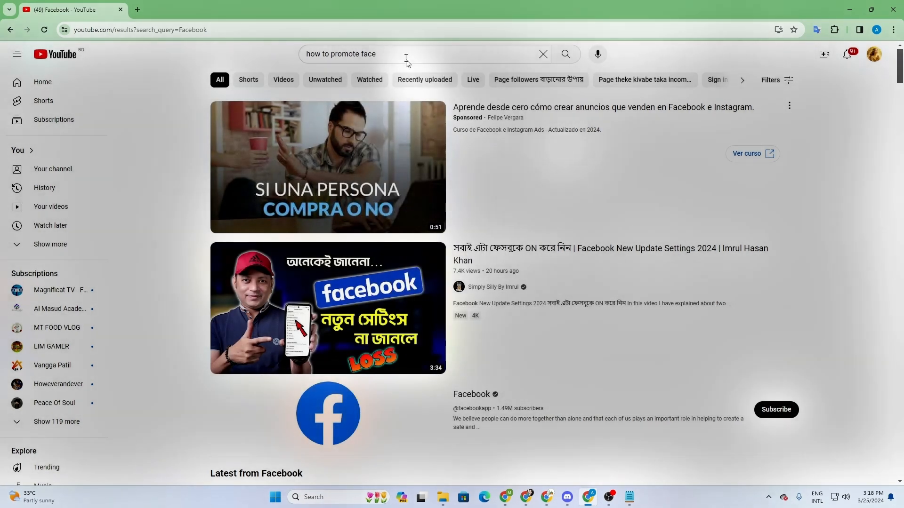
pyautogui.click(404, 54)
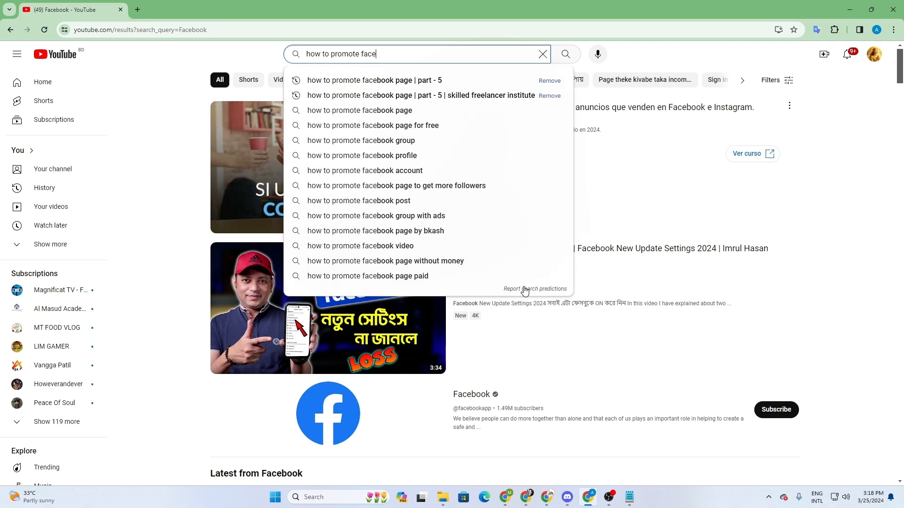
pyautogui.hotkey('ctrl', 'shift', 'i')
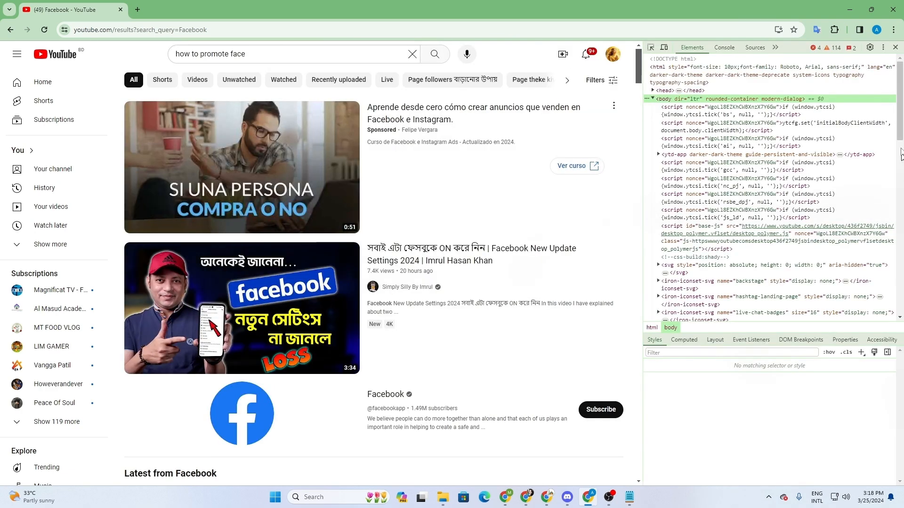
pyautogui.click(895, 48)
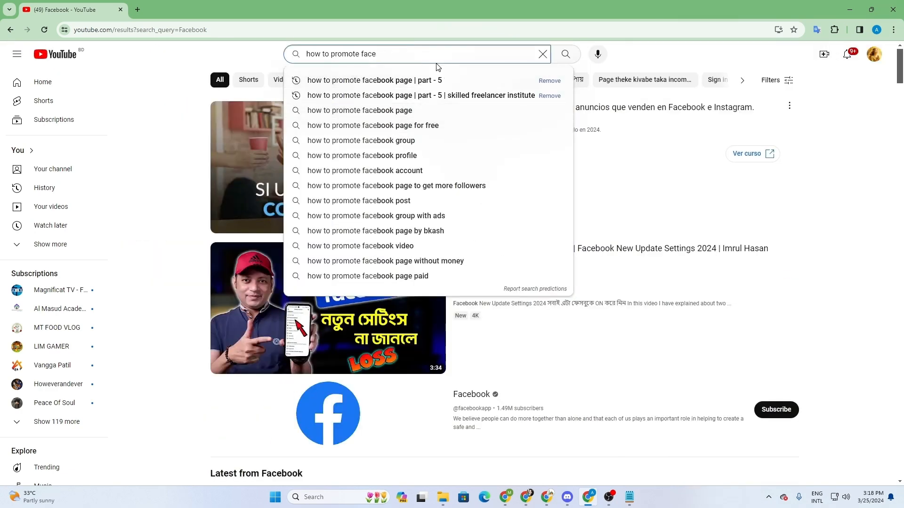
# Capture the suggestion list as a screenshot area, outline the "Report search predictions" link in red, and discard the screenshot.
pyautogui.press('Print')
pyautogui.moveTo(126, 5); pyautogui.dragTo(678, 413)
pyautogui.click(687, 361)
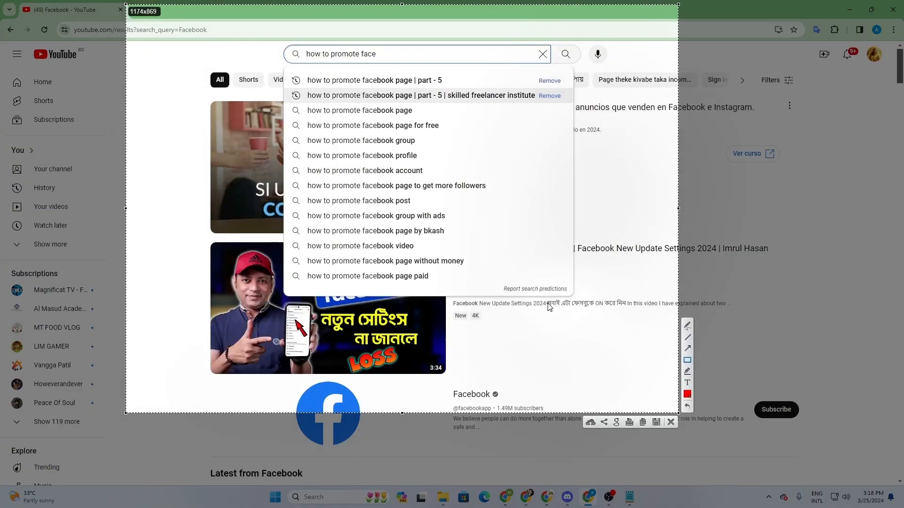
pyautogui.moveTo(502, 283)
pyautogui.mouseDown()
pyautogui.moveTo(534, 298)
pyautogui.moveTo(569, 295)
pyautogui.mouseUp()
pyautogui.click(670, 422)
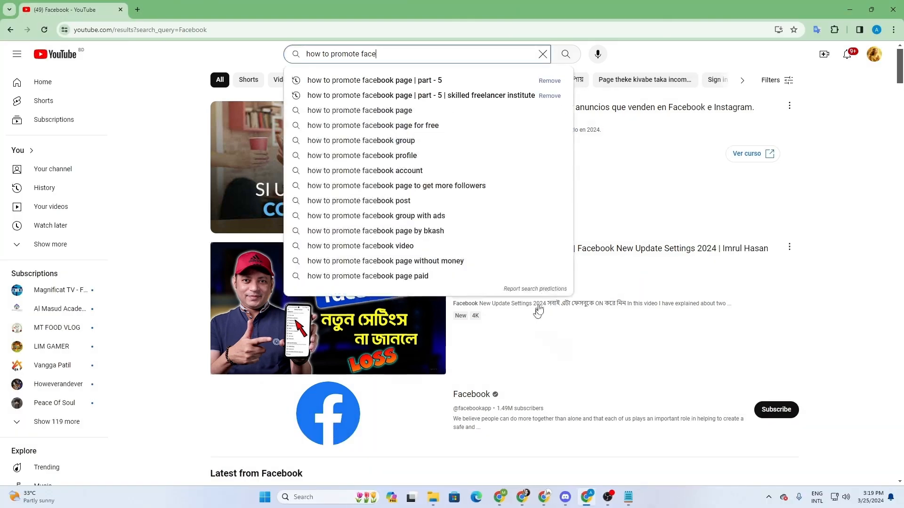
# Reopen the form for reporting search predictions, copy the text of every listed prediction, and close the form.
pyautogui.click(537, 289)
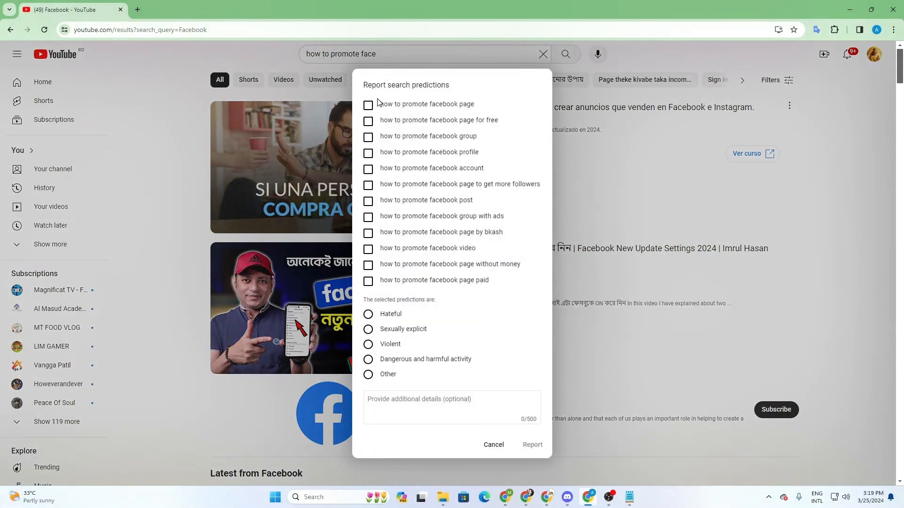
pyautogui.moveTo(377, 104); pyautogui.dragTo(486, 274)
pyautogui.rightClick(485, 271)
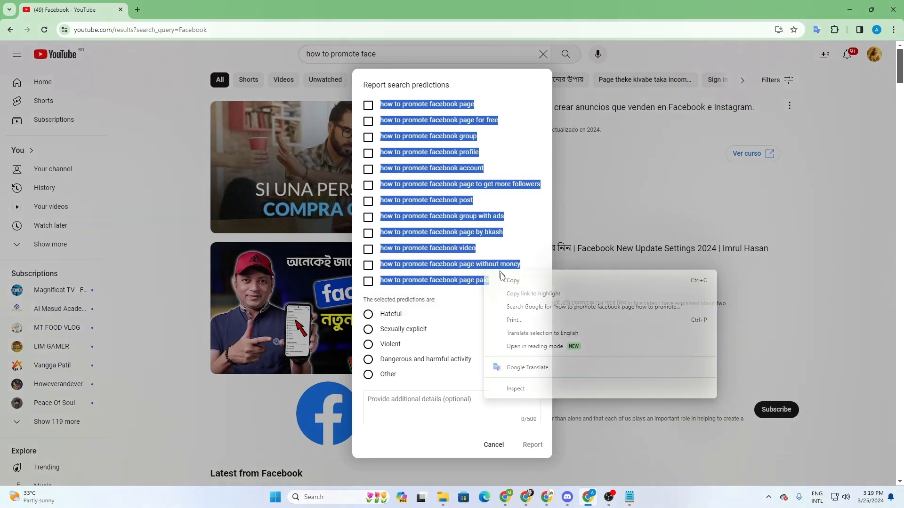
pyautogui.click(504, 280)
pyautogui.click(639, 311)
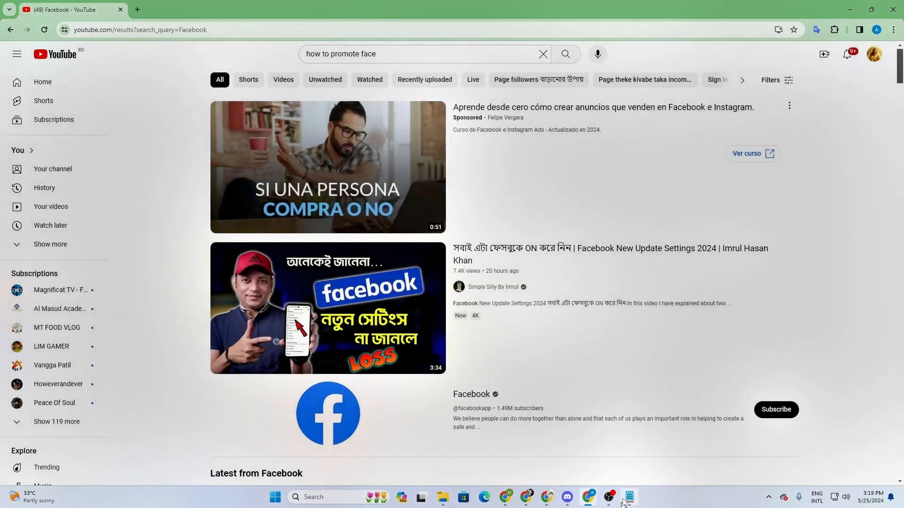
# Switch to Notepad, replace the selected title in the "2 tarik" note with the copied predictions, and minimize it.
pyautogui.click(629, 497)
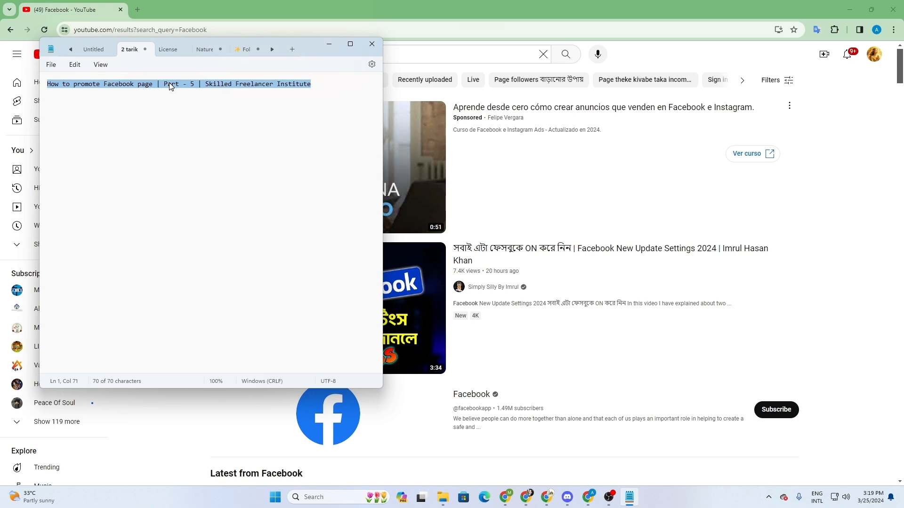
pyautogui.hotkey('ctrl', 'v')
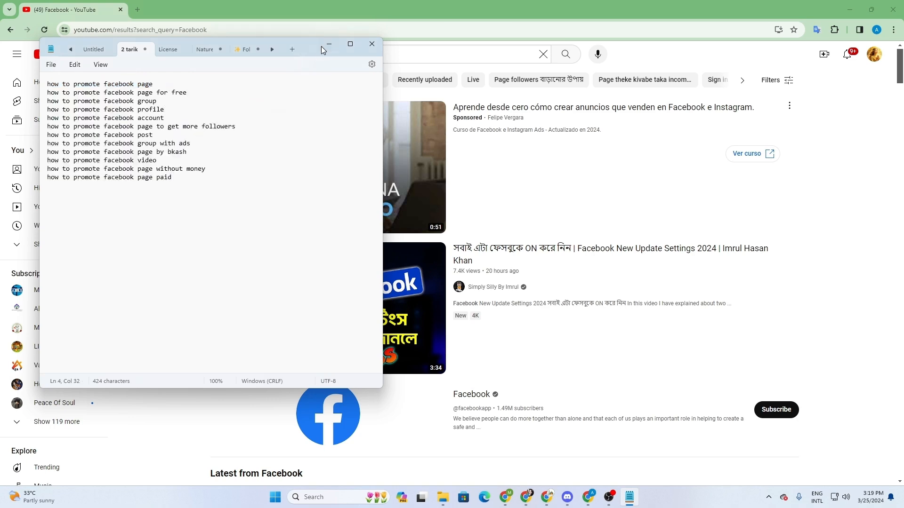
pyautogui.click(324, 43)
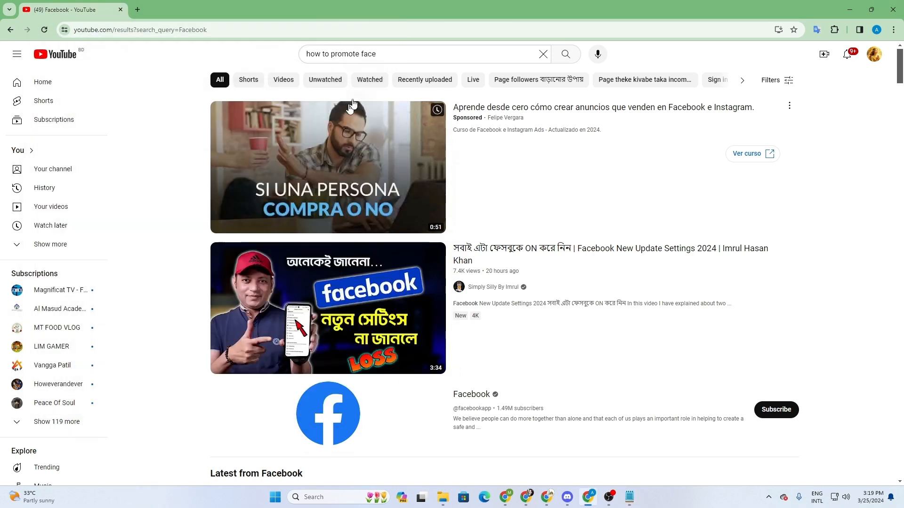
# Show the YouTube suggestions for the partial query, bring Notepad back up, and move its window to the middle of the screen.
pyautogui.click(385, 53)
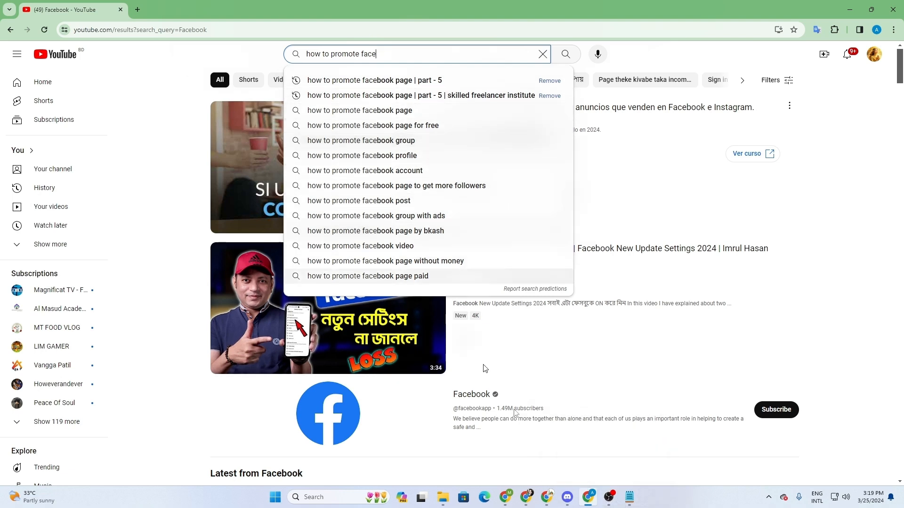
pyautogui.click(629, 497)
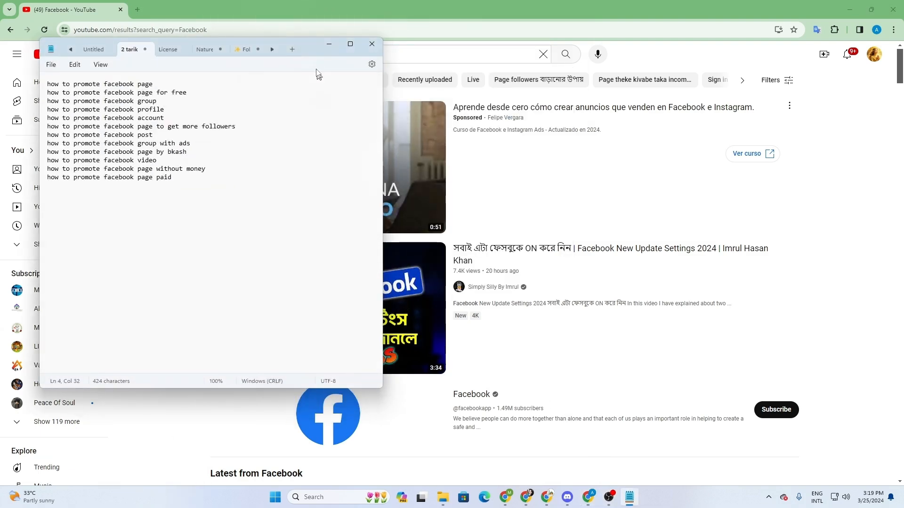
pyautogui.moveTo(300, 41); pyautogui.dragTo(624, 63)
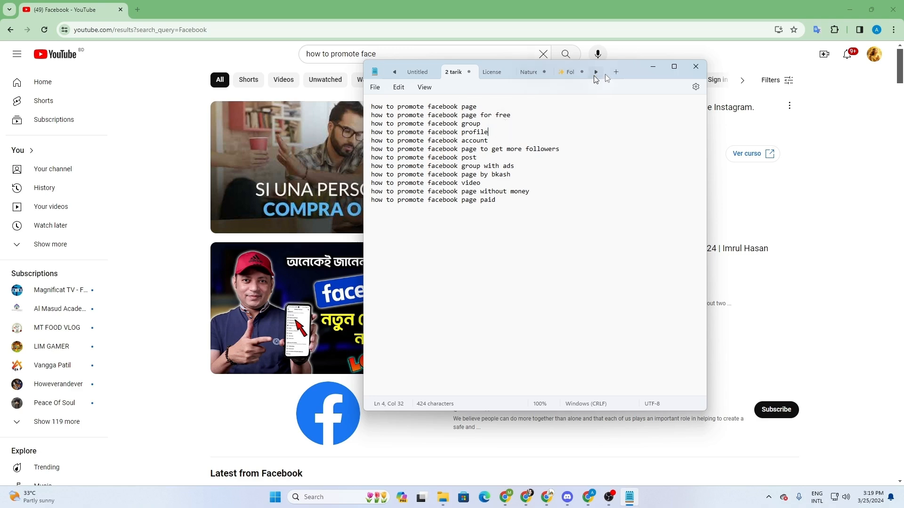
# Compare the YouTube suggestions with the Notepad keyword list, highlighting its first line, "how to promote facebook page".
pyautogui.click(388, 55)
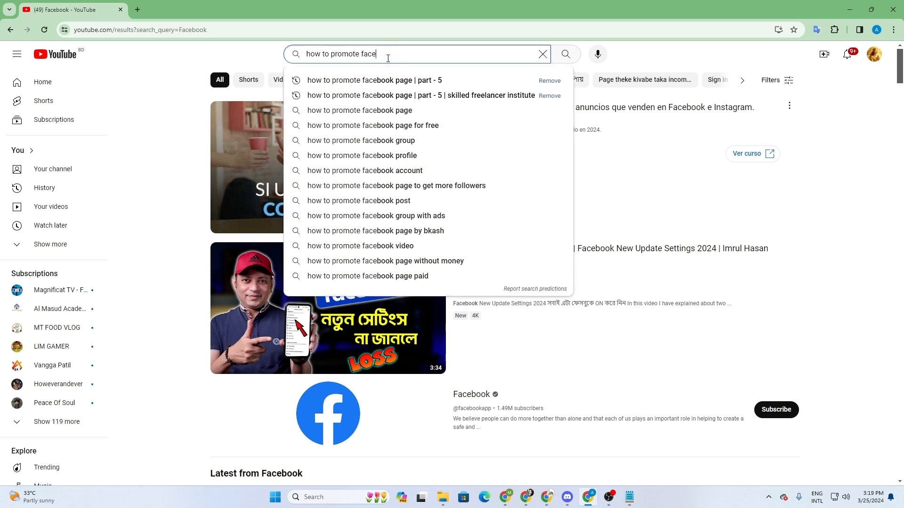
pyautogui.click(629, 497)
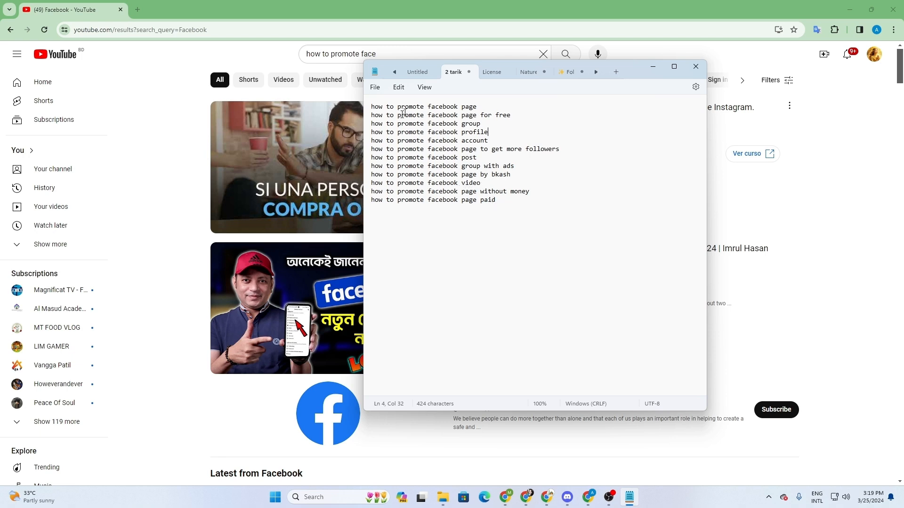
pyautogui.moveTo(373, 107); pyautogui.dragTo(476, 107)
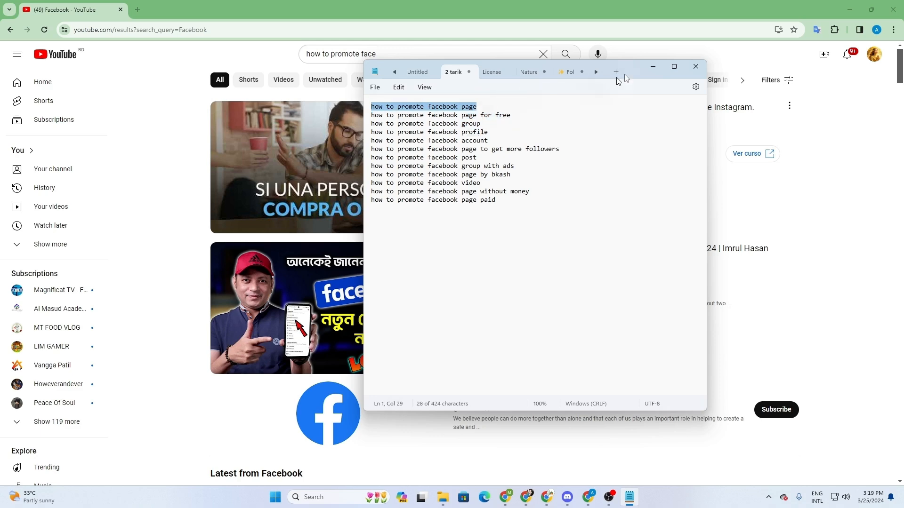
pyautogui.click(416, 50)
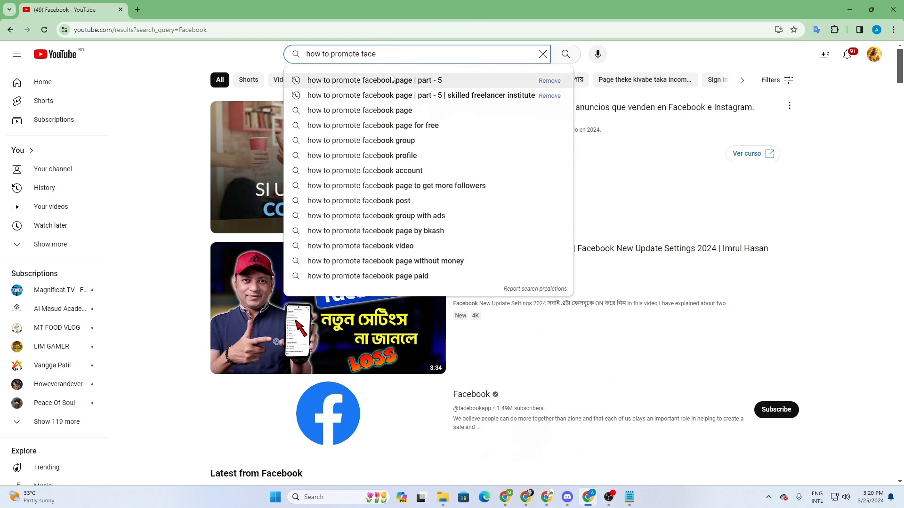
pyautogui.click(96, 30)
pyautogui.rightClick(93, 30)
pyautogui.click(129, 28)
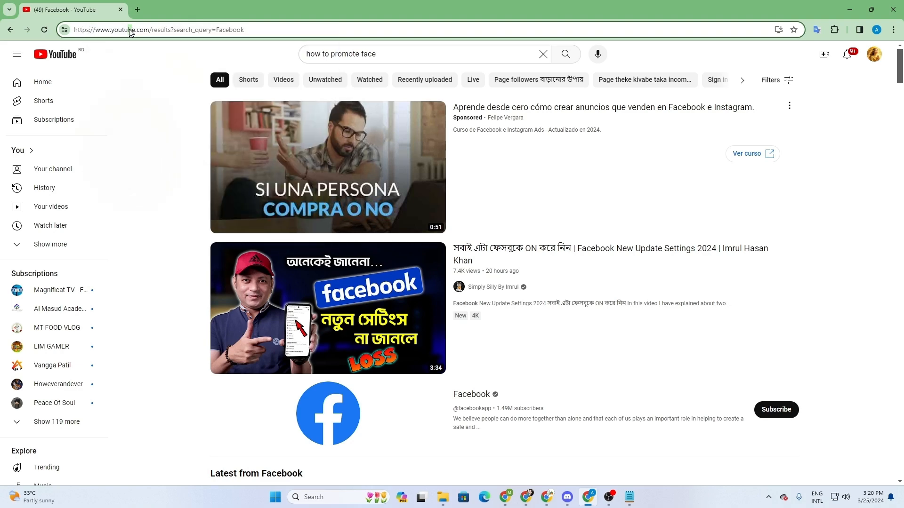
pyautogui.rightClick(129, 29)
pyautogui.click(160, 117)
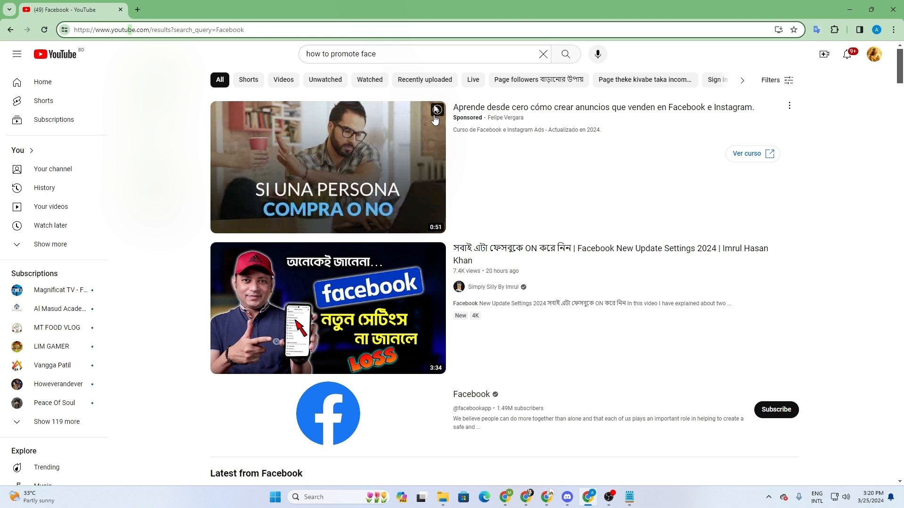
# Extend the YouTube query to "how to promote facebook page" and compare its suggestions with the Notepad keyword list.
pyautogui.click(400, 53)
pyautogui.write('bo')
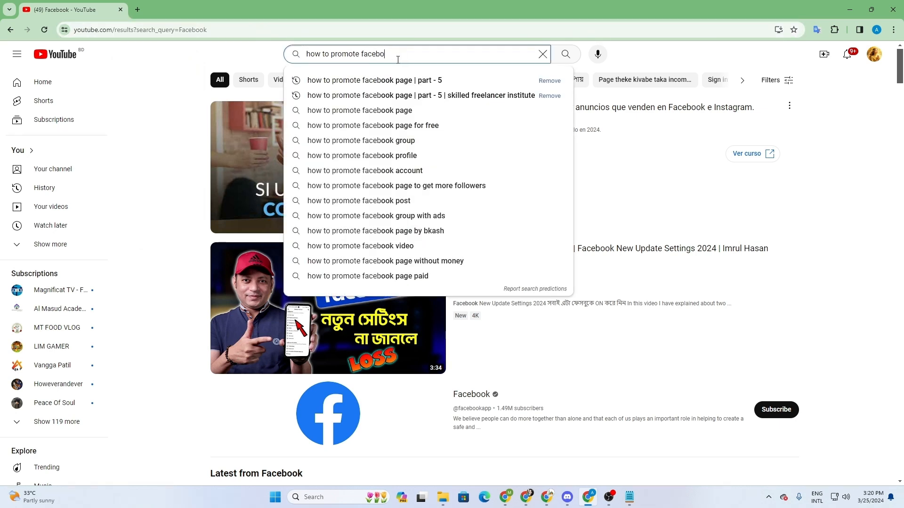
pyautogui.write('ok page')
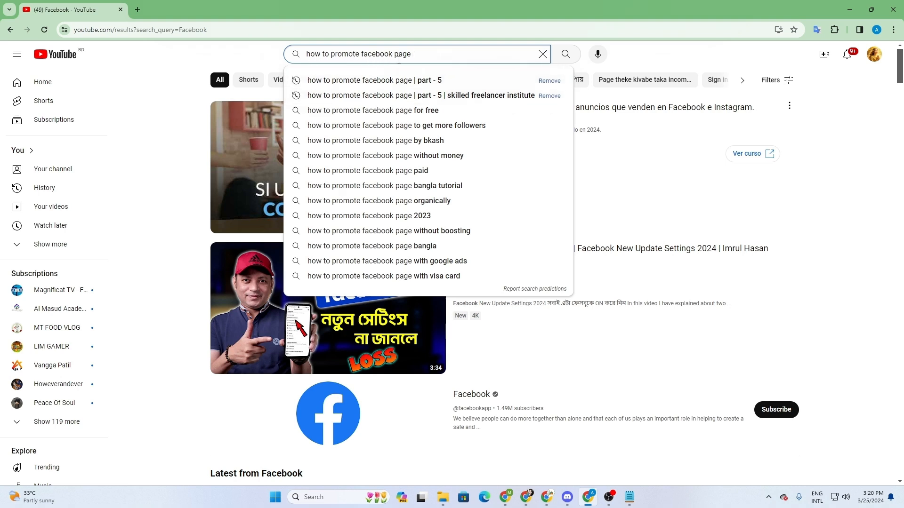
pyautogui.click(628, 497)
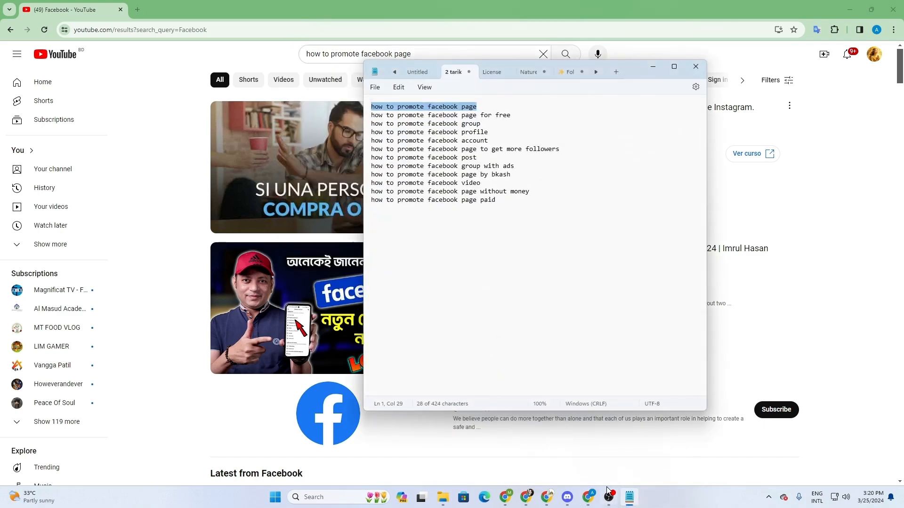
pyautogui.click(629, 497)
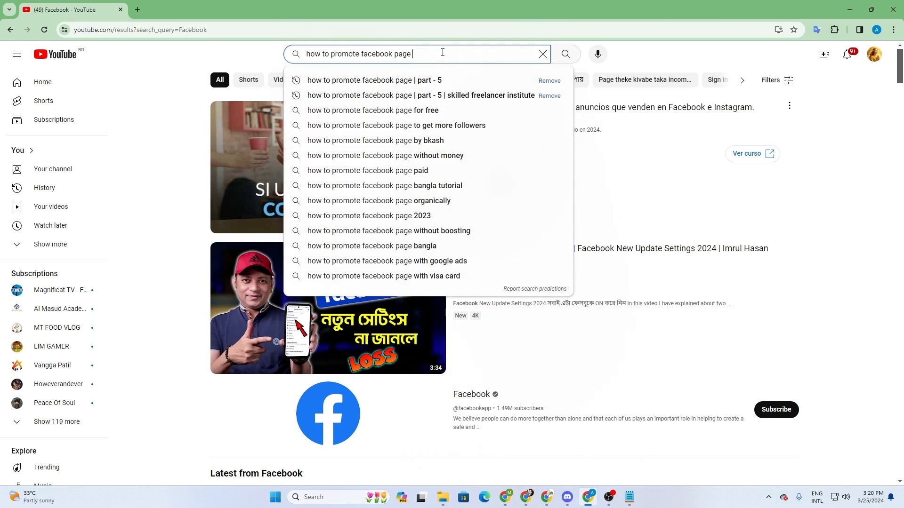
# Search YouTube for the suggestion "how to promote facebook page | part - 5 | skilled freelancer institute" and rerun the search.
pyautogui.click(473, 96)
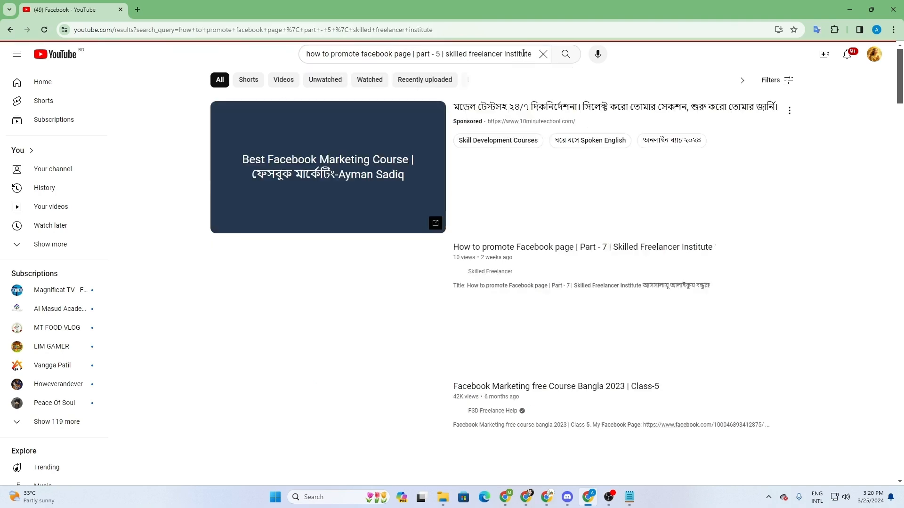
pyautogui.click(523, 53)
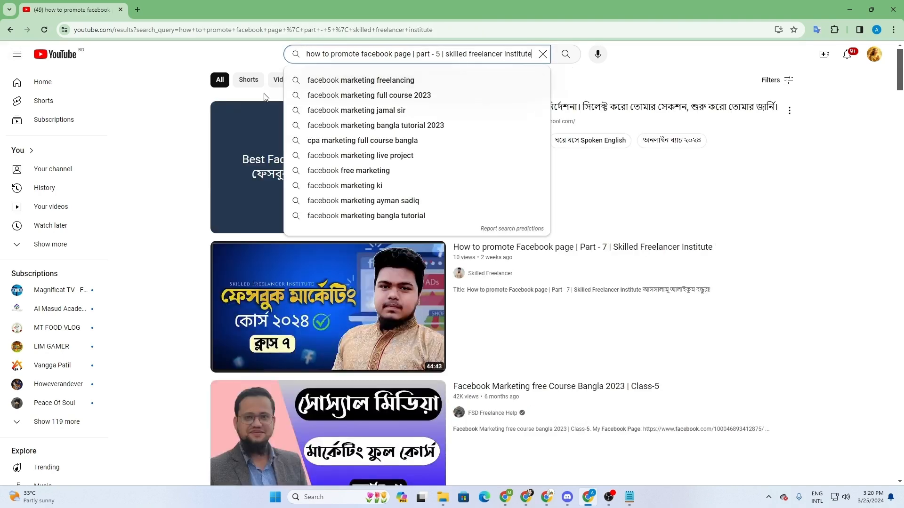
pyautogui.press('Return')
pyautogui.click(534, 53)
pyautogui.tripleClick(350, 57)
pyautogui.click(392, 56)
pyautogui.doubleClick(391, 56)
pyautogui.click(543, 53)
pyautogui.click(414, 80)
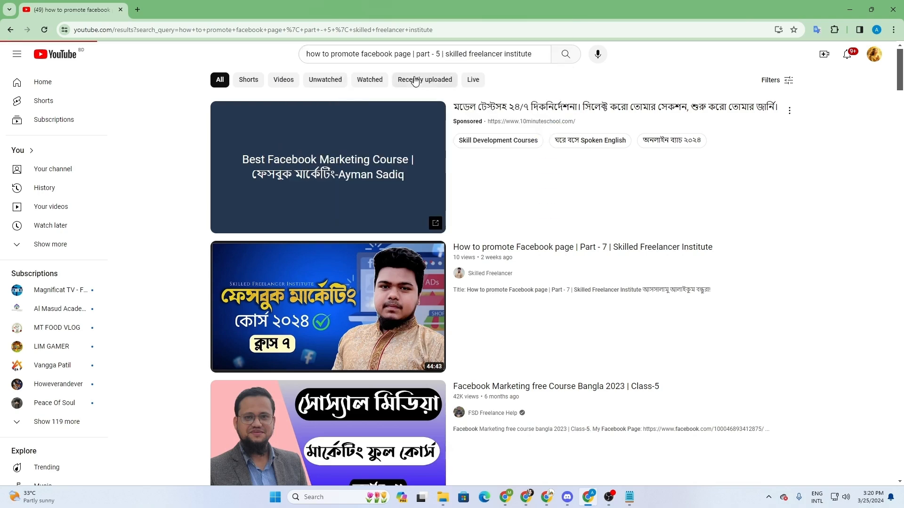
# Shorten the YouTube query to "how to promote facebook page" and place the cursor before "page" in the Notepad list's first line.
pyautogui.click(513, 54)
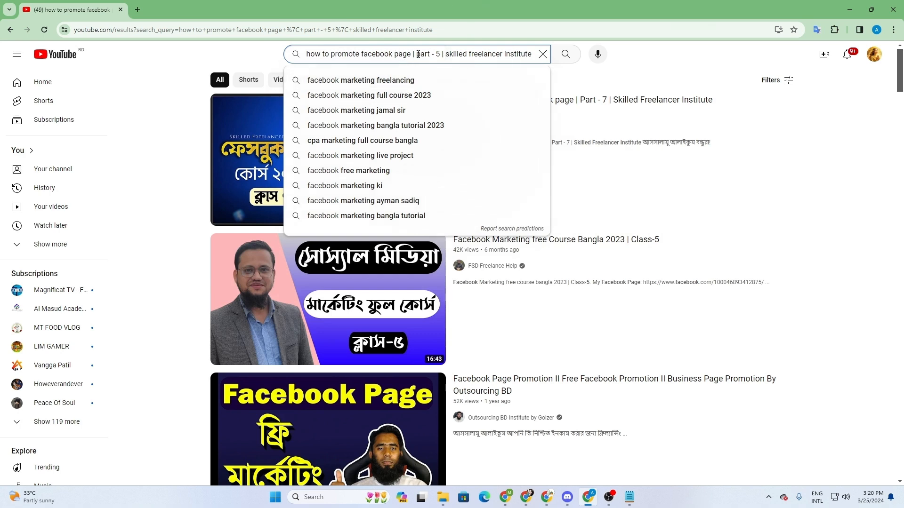
pyautogui.moveTo(413, 54); pyautogui.dragTo(525, 75)
pyautogui.press('BackSpace')
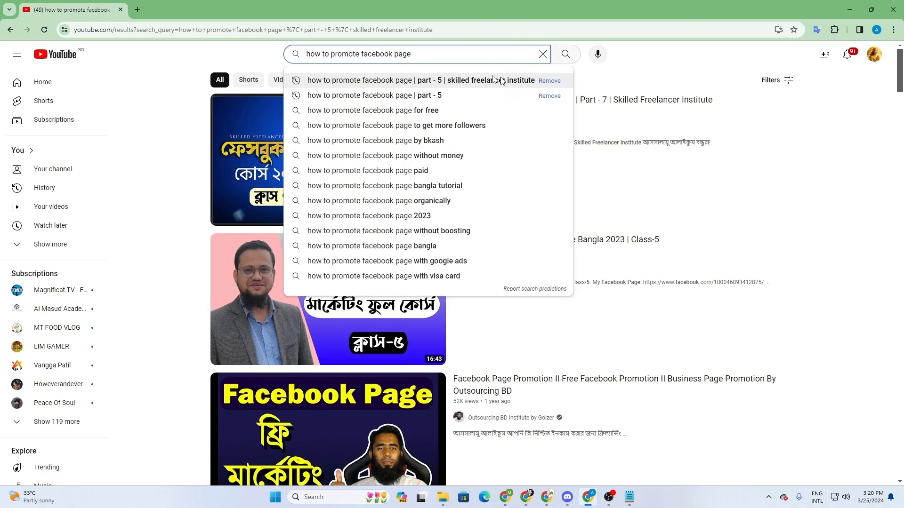
pyautogui.click(630, 497)
pyautogui.click(440, 132)
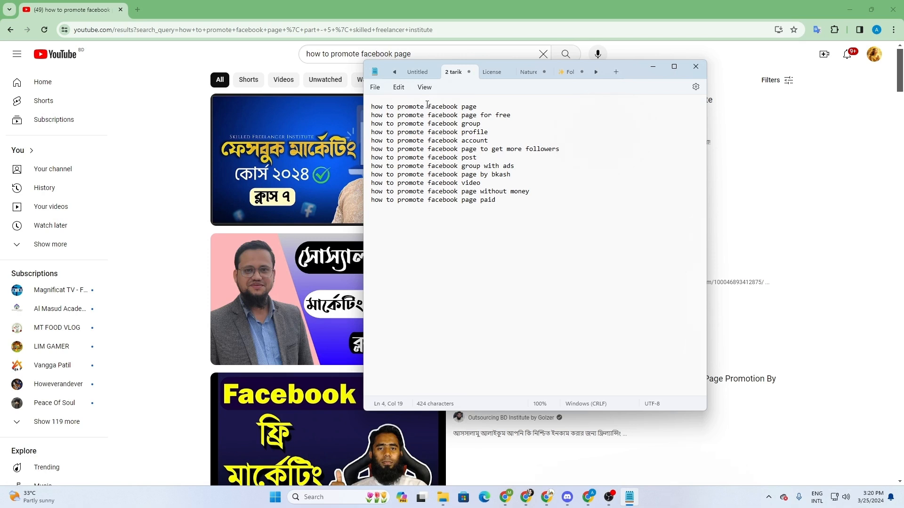
pyautogui.click(461, 106)
# Switch to the Class Room call in Discord, then bring the Notepad keyword list back to the front.
pyautogui.click(567, 498)
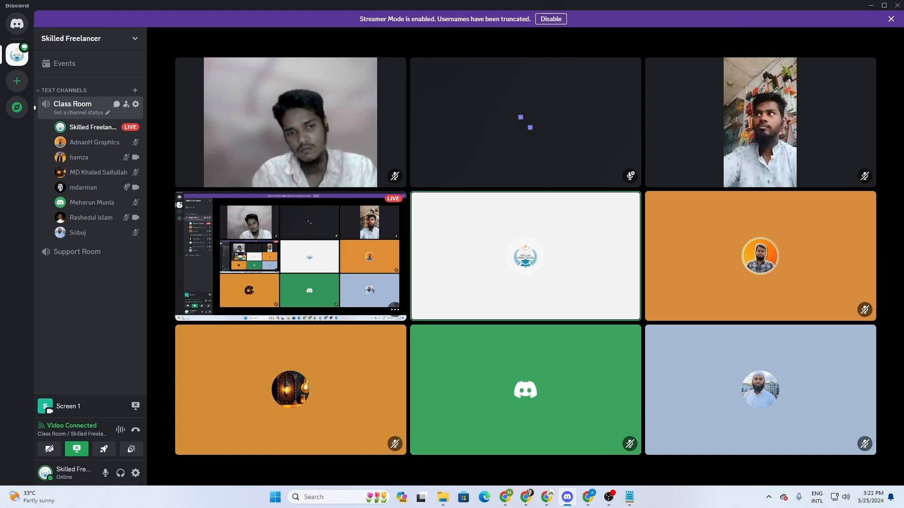
pyautogui.click(626, 504)
pyautogui.moveTo(539, 500)
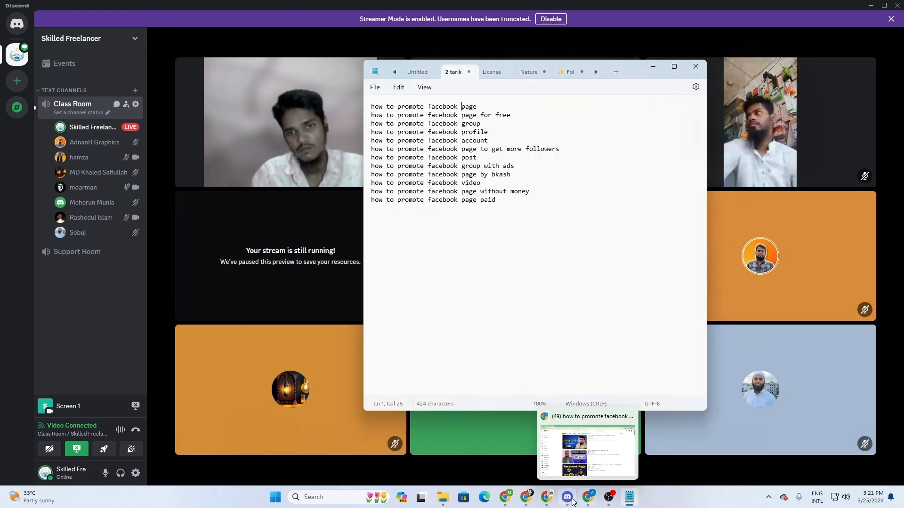
# Switch to YouTube, copy the query "how to promote facebook page" and clear the search field.
pyautogui.click(588, 497)
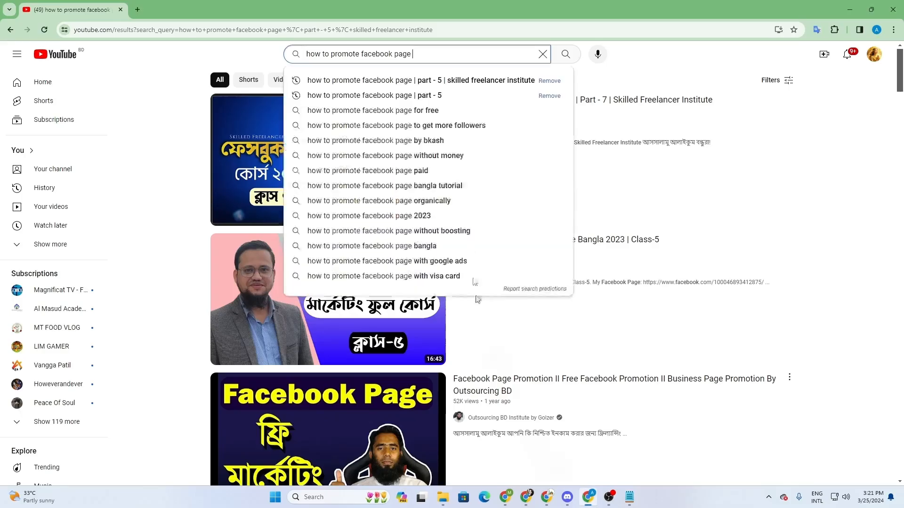
pyautogui.click(269, 58)
pyautogui.tripleClick(437, 54)
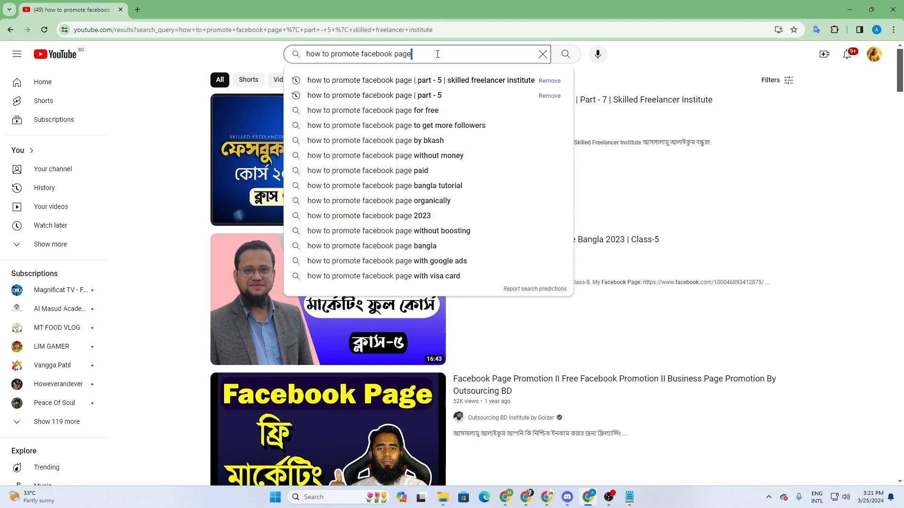
pyautogui.rightClick(447, 55)
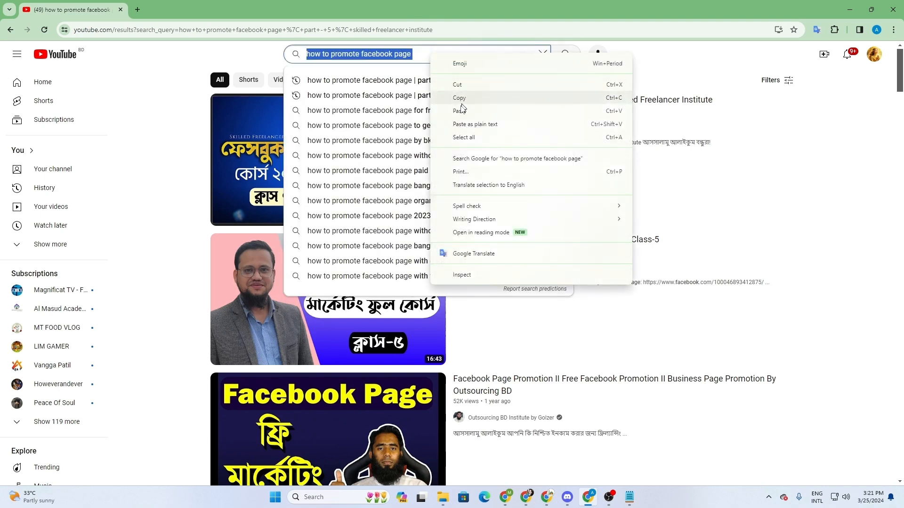
pyautogui.click(459, 96)
pyautogui.click(542, 54)
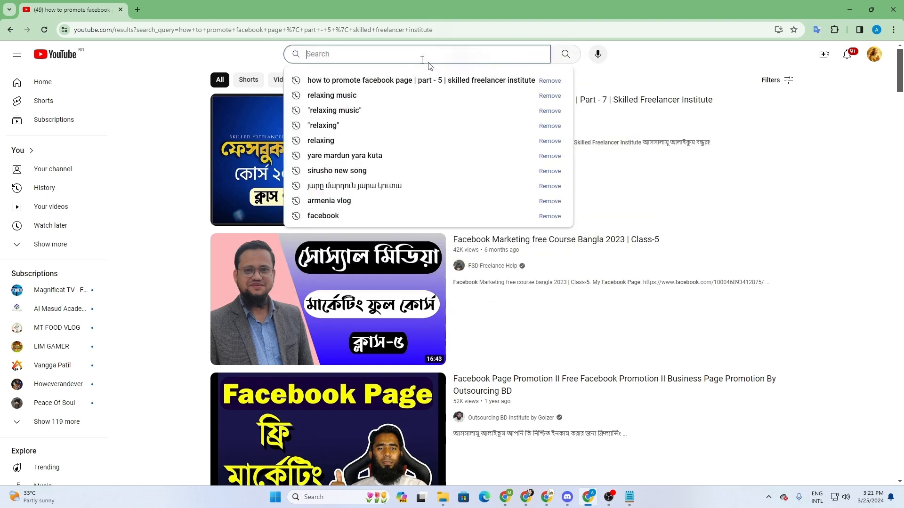
# Delete every keyword line below the first one, "how to promote facebook page", in the Notepad note.
pyautogui.click(631, 498)
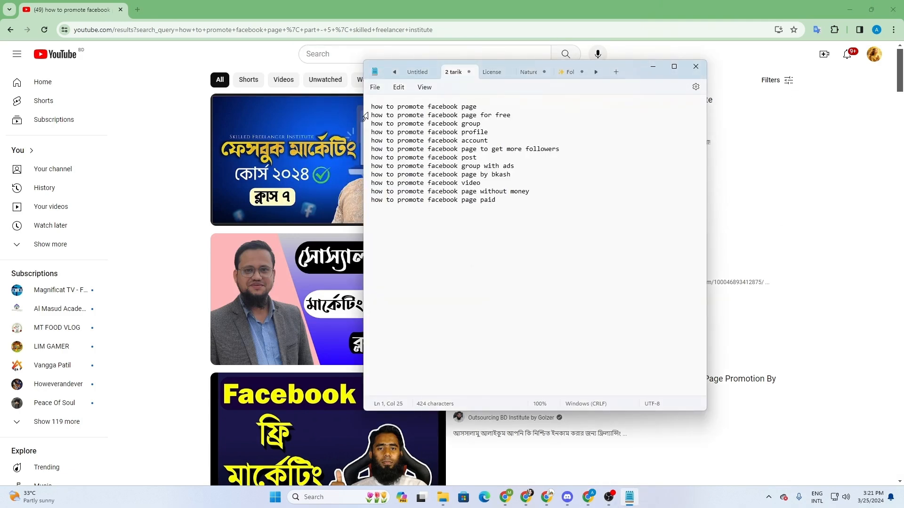
pyautogui.moveTo(370, 116); pyautogui.dragTo(537, 200)
pyautogui.press('Delete')
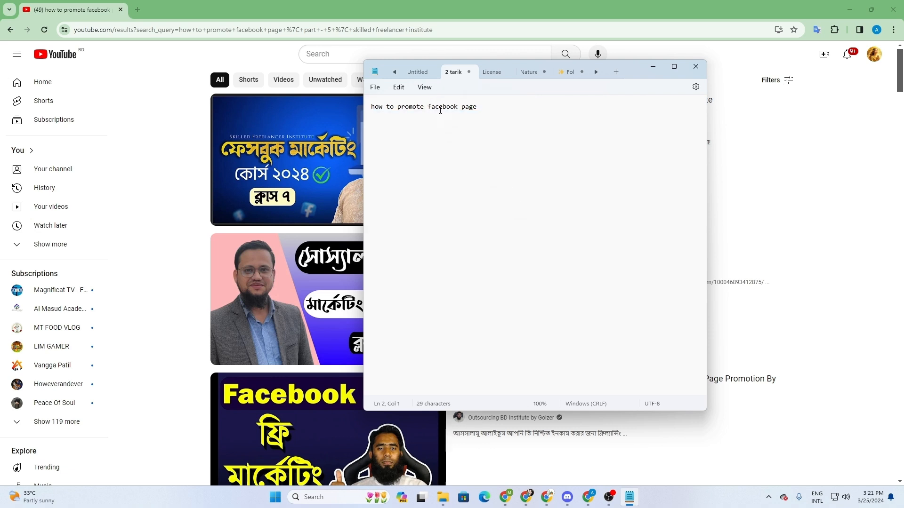
# Insert "vs" before "page" in the remaining Notepad line and minimize Notepad.
pyautogui.click(459, 108)
pyautogui.write('vs')
pyautogui.click(490, 115)
pyautogui.doubleClick(464, 110)
pyautogui.click(526, 102)
pyautogui.click(652, 66)
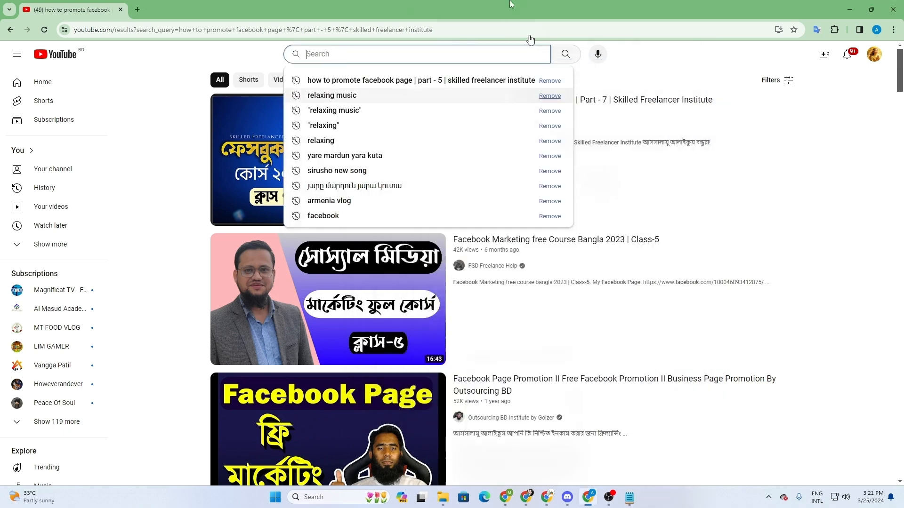
# Search YouTube for "how to promote facebook business page".
pyautogui.click(678, 62)
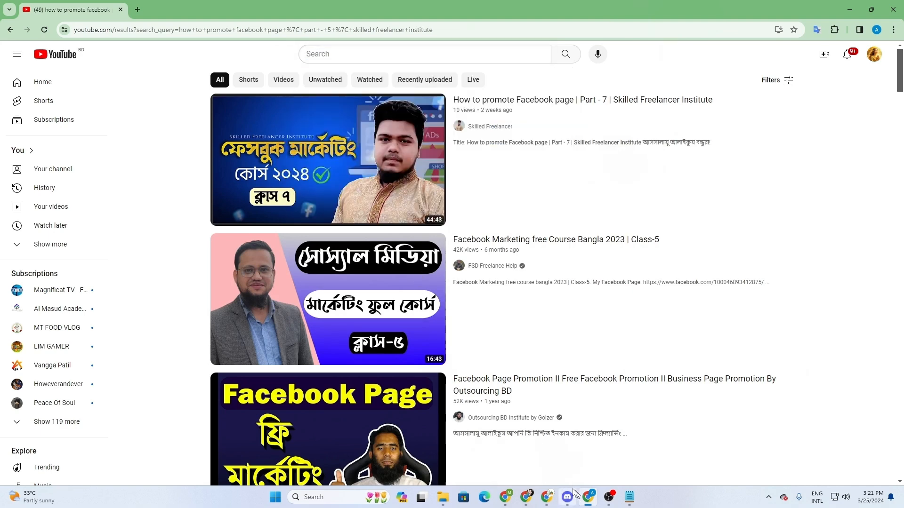
pyautogui.scroll(-2, 516, 462)
pyautogui.scroll(2, 516, 462)
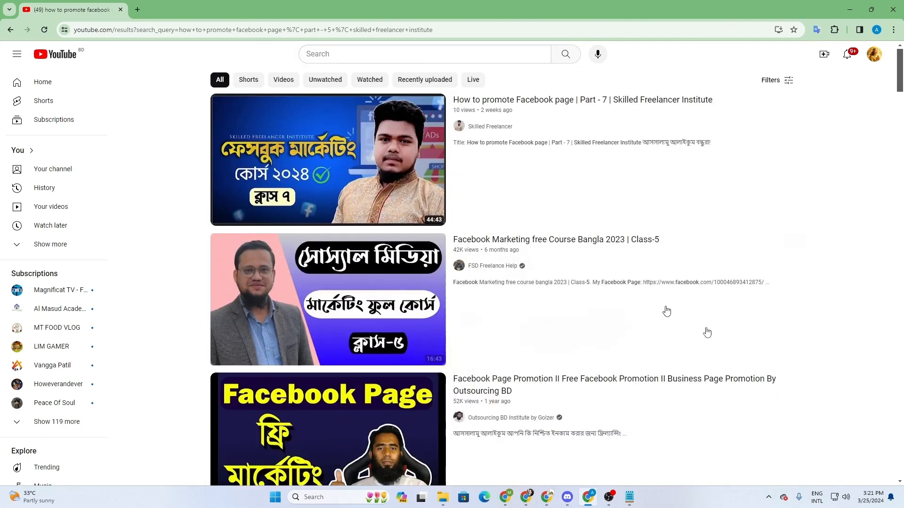
pyautogui.click(342, 55)
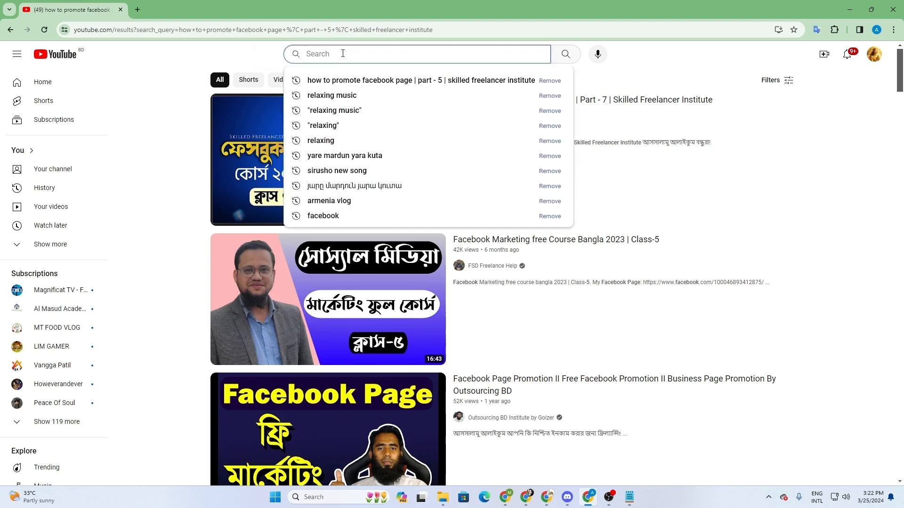
pyautogui.write('b')
pyautogui.press('BackSpace')
# Copy the YouTube query "how to promote facebook business page" and replace the Notepad line with it.
pyautogui.moveTo(443, 54); pyautogui.dragTo(306, 57)
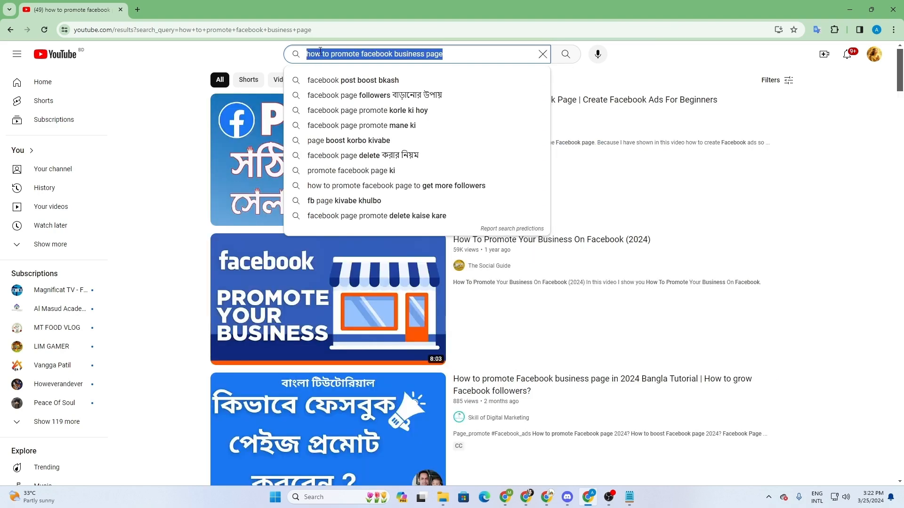
pyautogui.rightClick(319, 51)
pyautogui.click(357, 96)
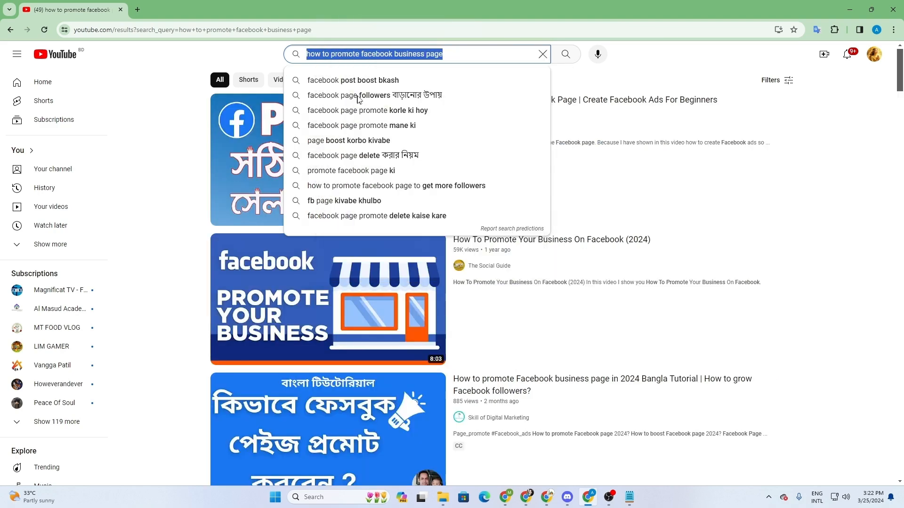
pyautogui.click(824, 149)
pyautogui.click(629, 497)
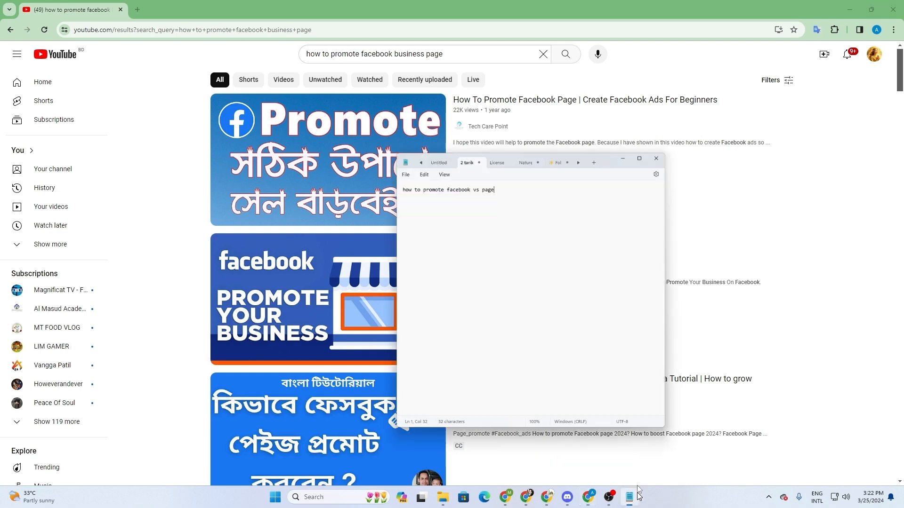
pyautogui.moveTo(495, 111); pyautogui.dragTo(369, 112)
pyautogui.rightClick(392, 116)
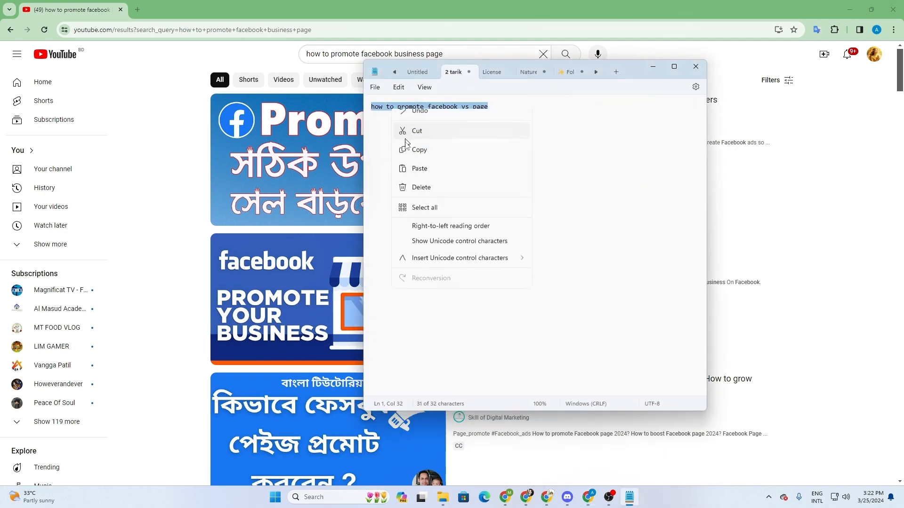
pyautogui.click(399, 176)
pyautogui.click(493, 141)
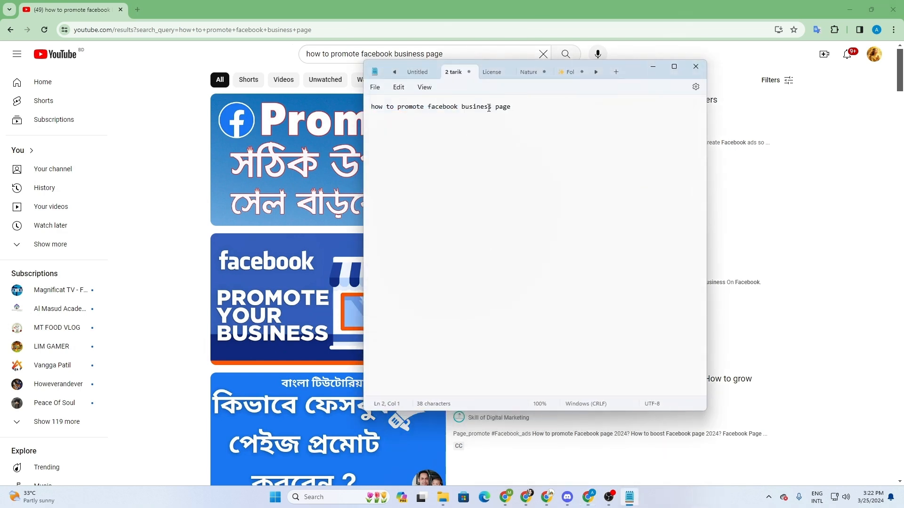
# Append "| Part 5 | skilled freelancer" to the Notepad line to complete the video title.
pyautogui.click(491, 108)
pyautogui.click(512, 111)
pyautogui.hotkey('alt', 'space')
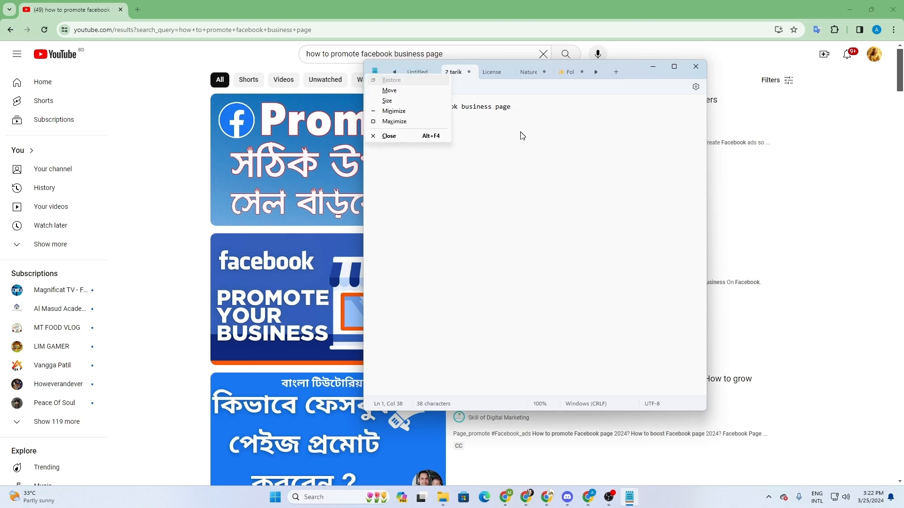
pyautogui.press('Escape')
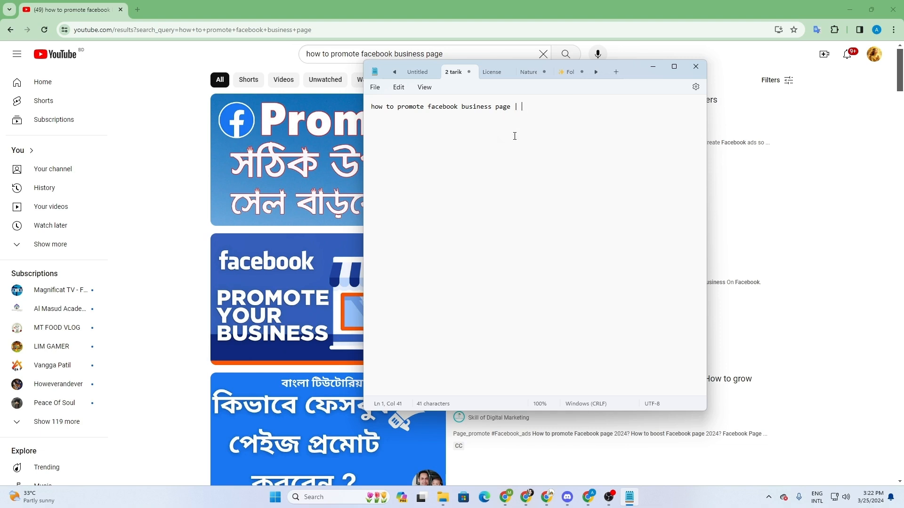
pyautogui.write('p[a')
pyautogui.press('BackSpace')
pyautogui.press('BackSpace')
pyautogui.write('P')
pyautogui.write('art 5 | sk')
# Copy the complete title line "how to promote facebook business page | Part 5 | skilled freelancer" in Notepad.
pyautogui.moveTo(372, 106); pyautogui.dragTo(630, 115)
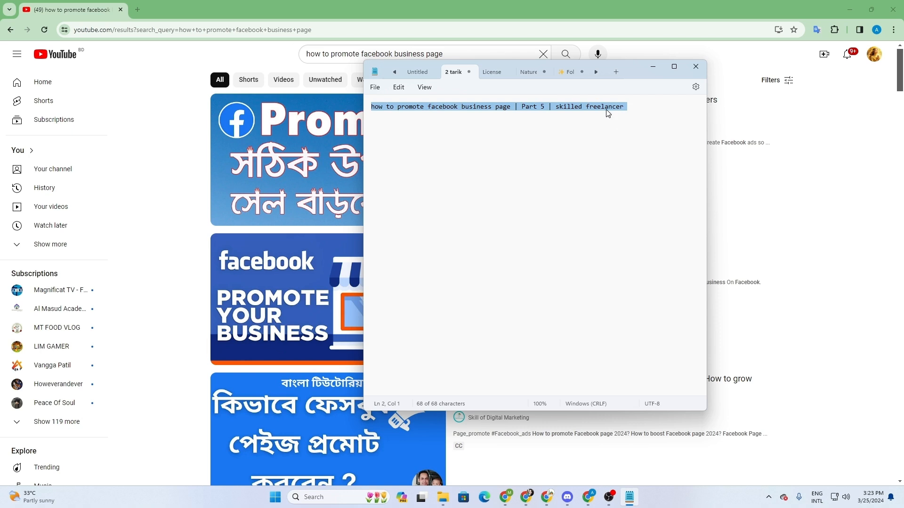
pyautogui.rightClick(606, 109)
pyautogui.click(619, 155)
pyautogui.click(586, 149)
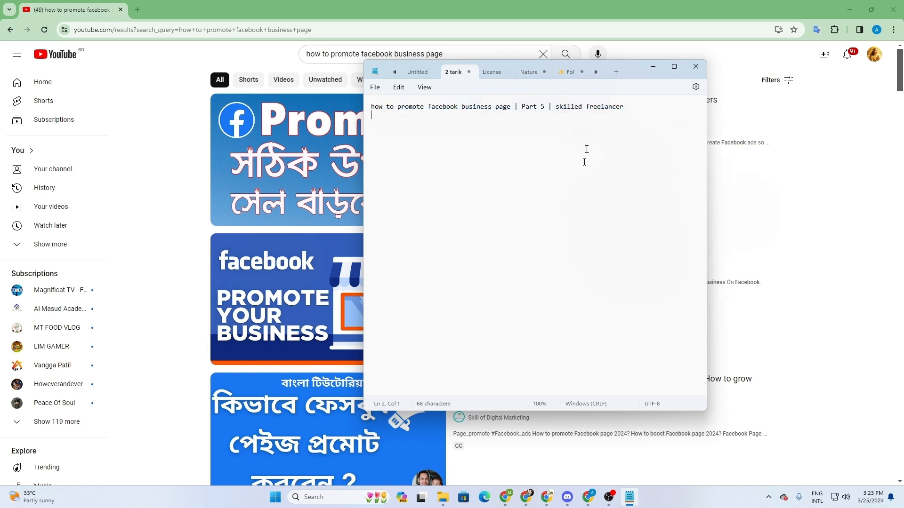
# Check the Class Room call in Discord, then return to YouTube and clear the search query.
pyautogui.click(574, 505)
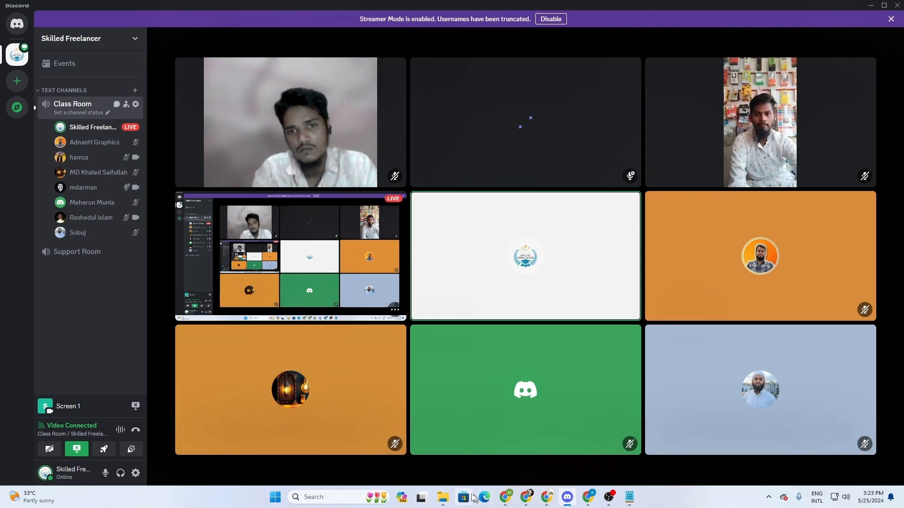
pyautogui.click(623, 503)
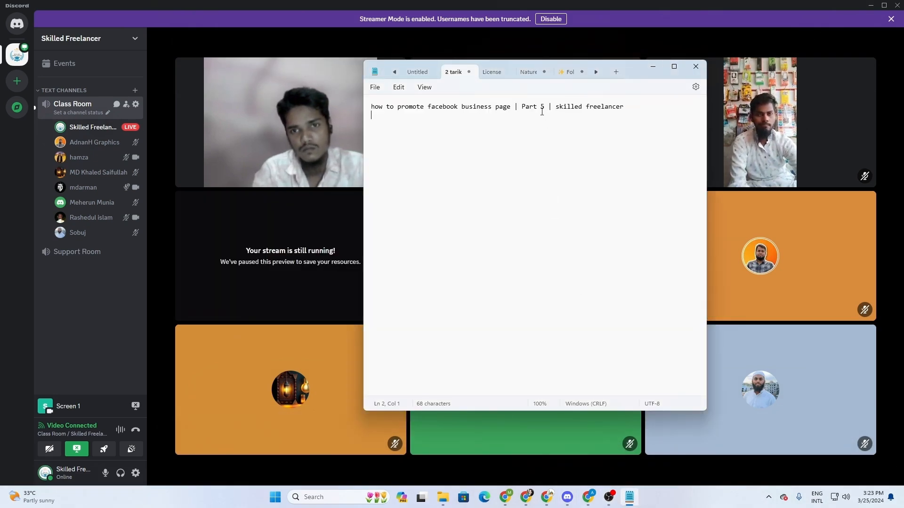
pyautogui.click(589, 499)
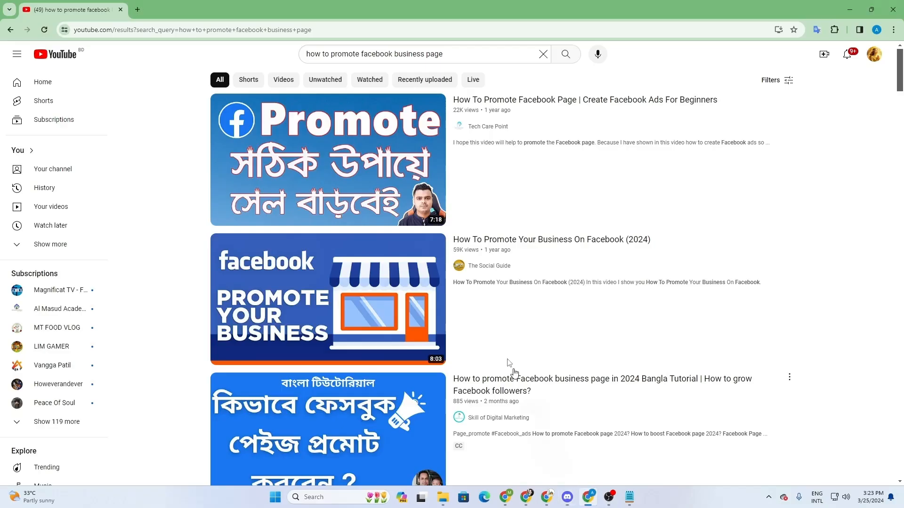
pyautogui.doubleClick(453, 53)
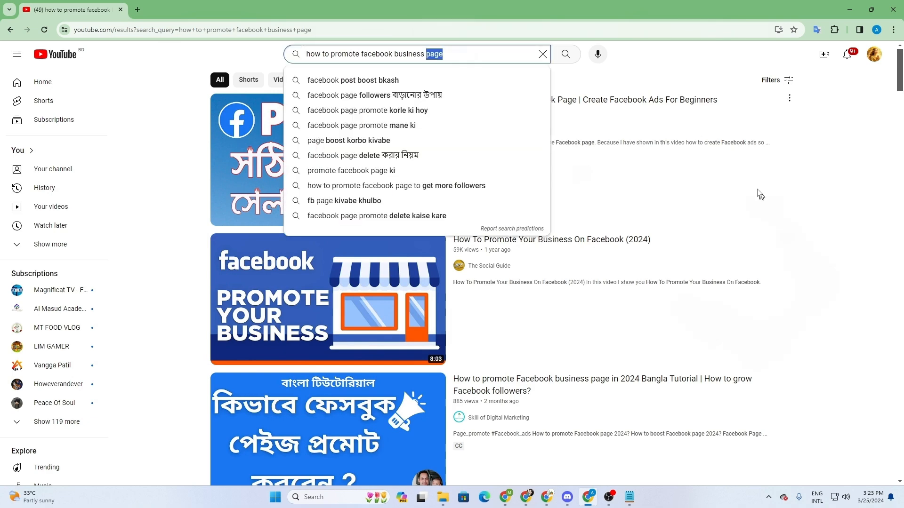
pyautogui.click(648, 49)
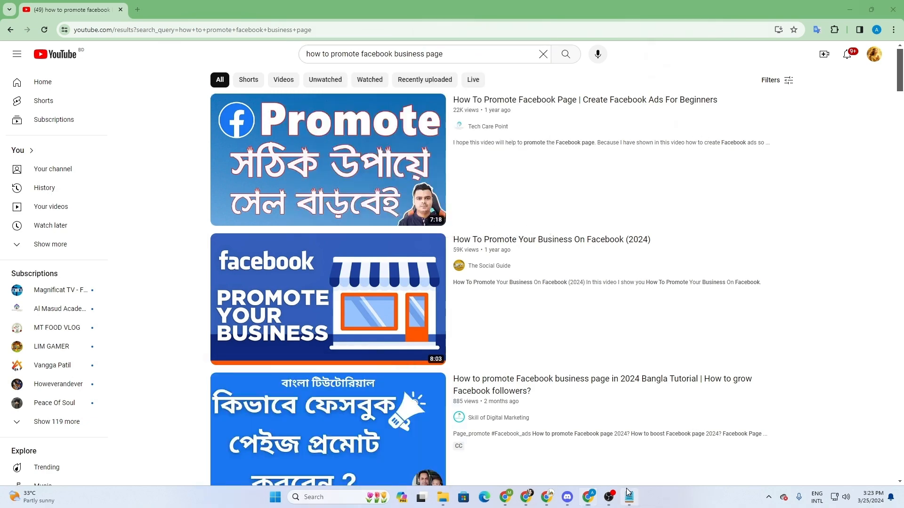
pyautogui.click(544, 55)
pyautogui.click(252, 60)
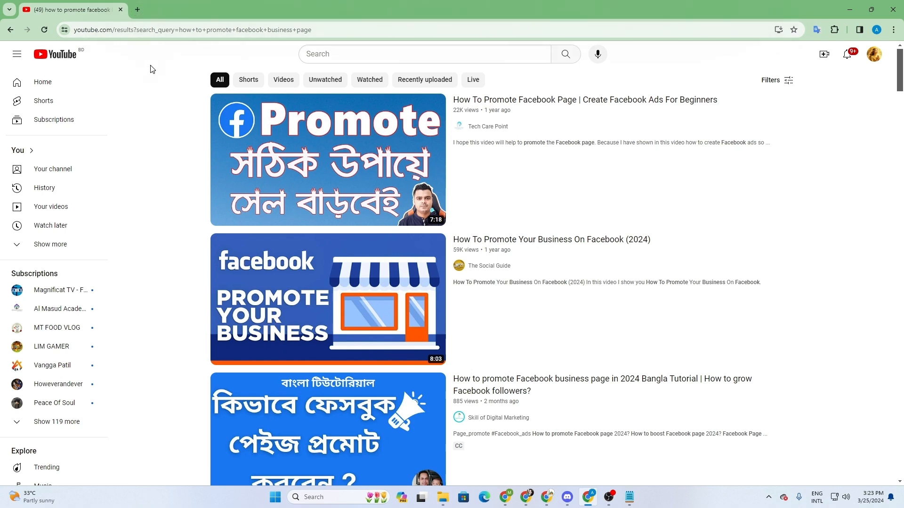
# Open a new browser tab with an empty address field.
pyautogui.click(134, 11)
pyautogui.click(148, 30)
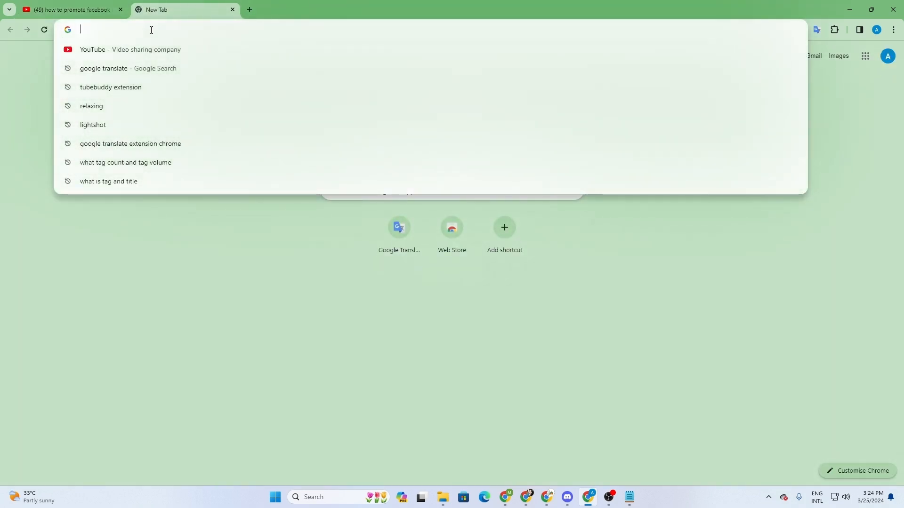
pyautogui.write('vi')
pyautogui.press('BackSpace')
pyautogui.press('BackSpace')
pyautogui.press('BackSpace')
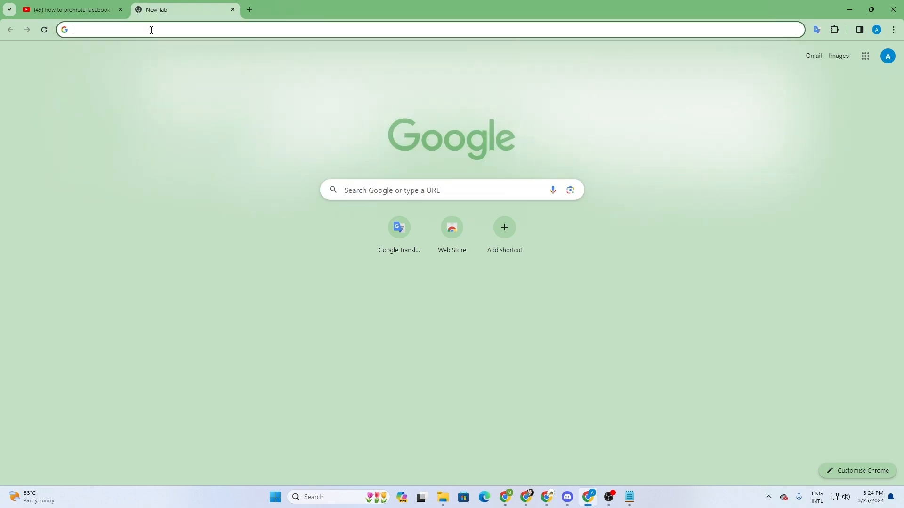
# Return to the YouTube tab and check the browser profile and the YouTube account menu.
pyautogui.click(75, 4)
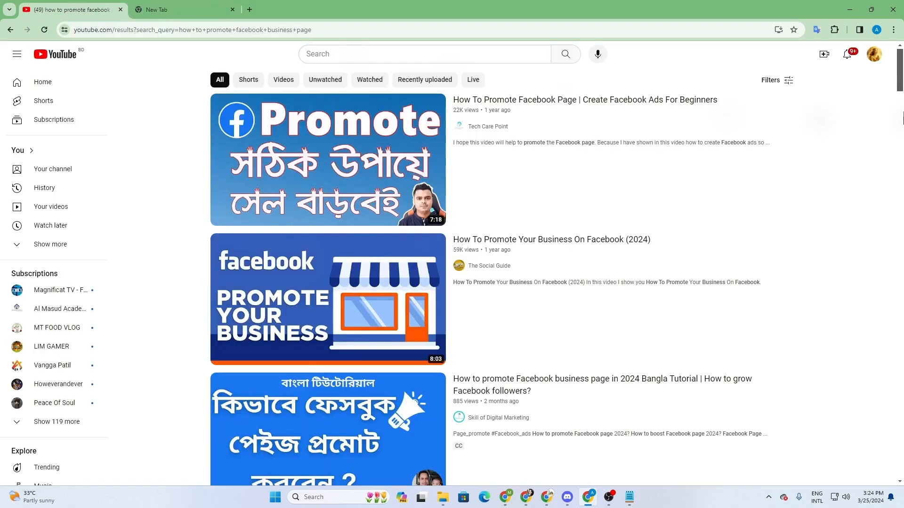
pyautogui.click(876, 30)
pyautogui.click(709, 73)
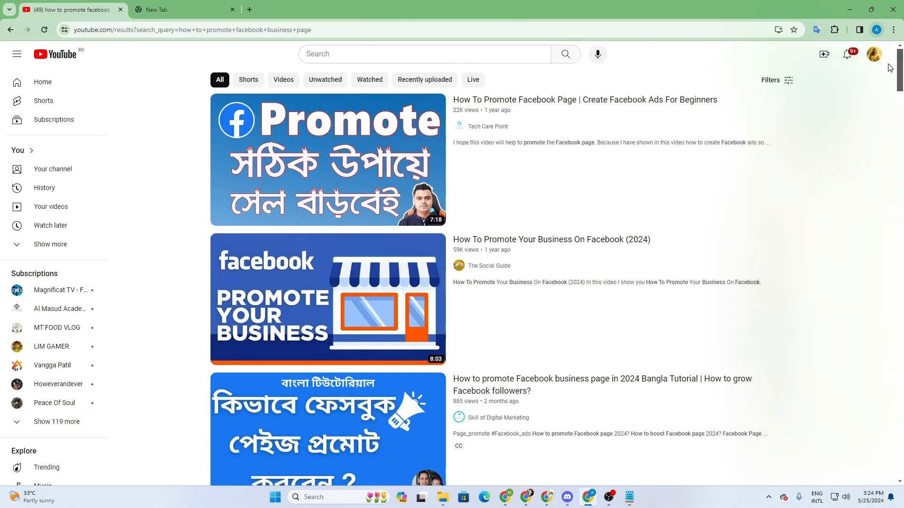
pyautogui.click(874, 54)
pyautogui.click(628, 67)
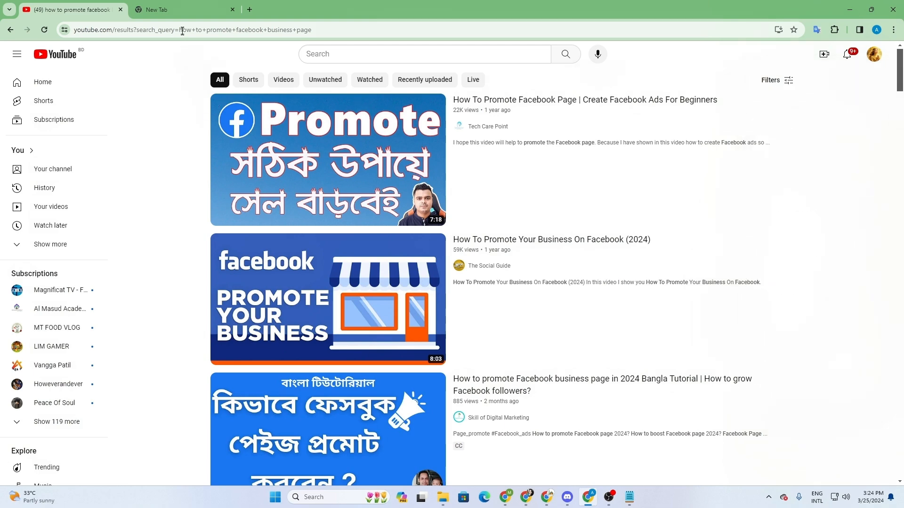
# Search Google for "vidiq extension for chrome" in the new tab.
pyautogui.click(175, 11)
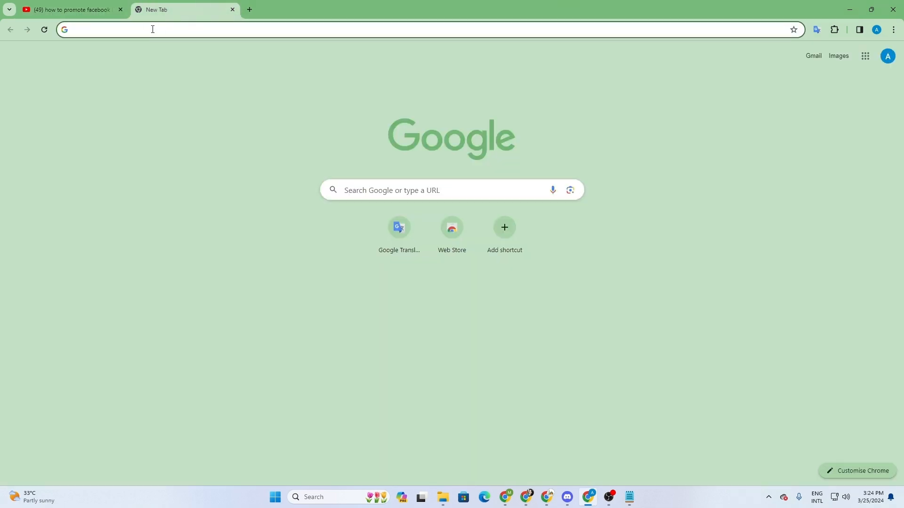
pyautogui.click(152, 29)
pyautogui.write('vidiw')
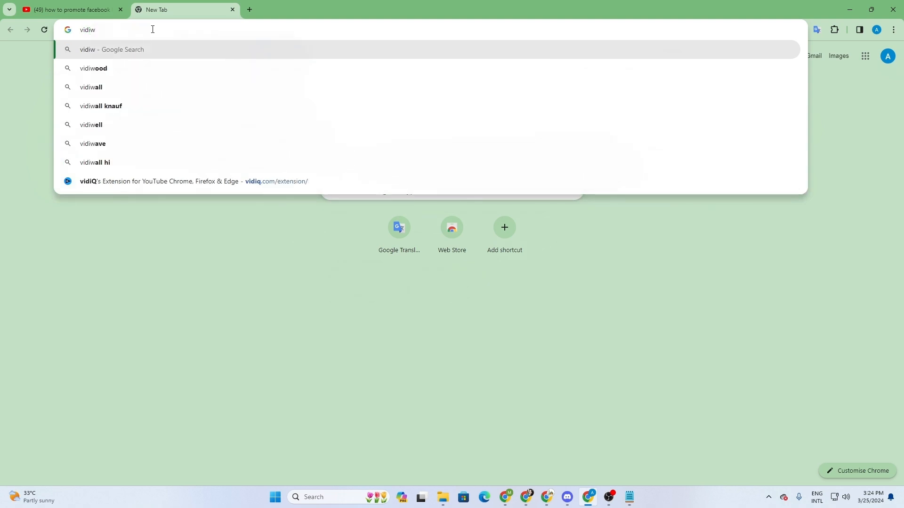
pyautogui.press('BackSpace')
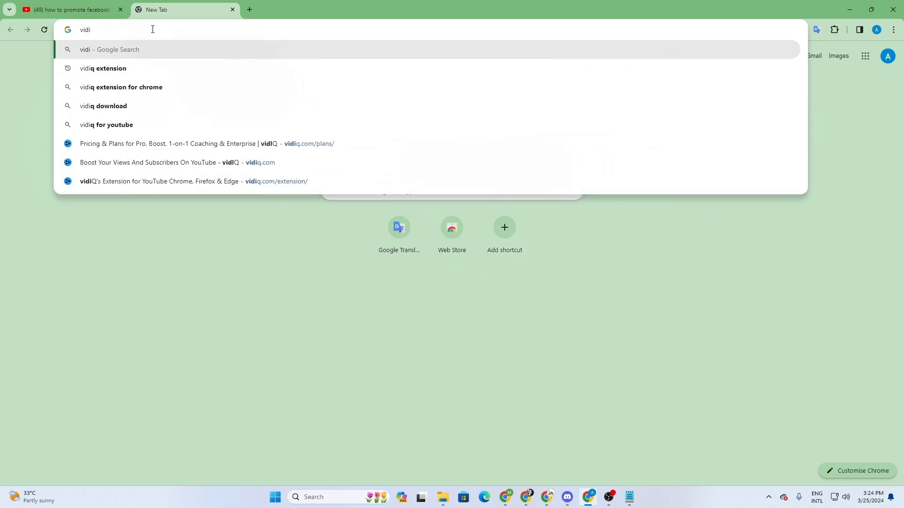
pyautogui.write('q')
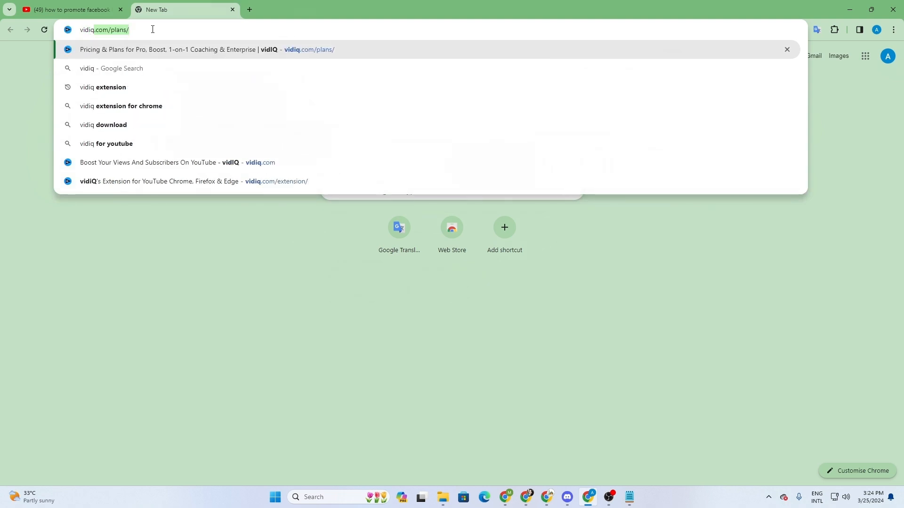
pyautogui.click(134, 113)
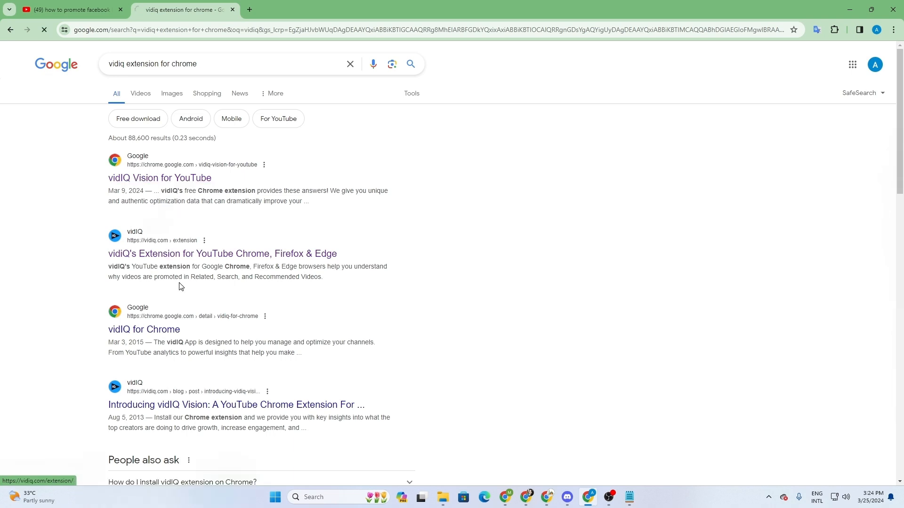
# Open the vidIQ Vision for YouTube page in the Chrome Web Store and cancel its request to be added.
pyautogui.click(146, 178)
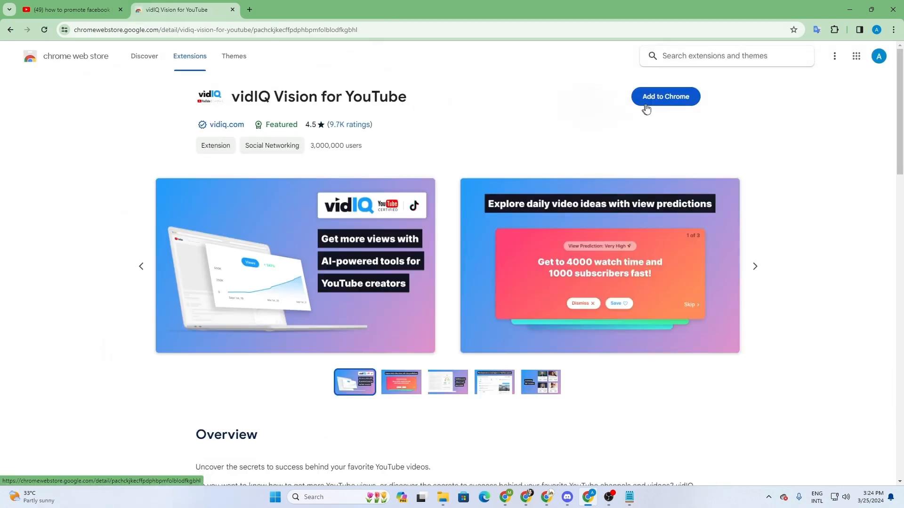
pyautogui.click(664, 98)
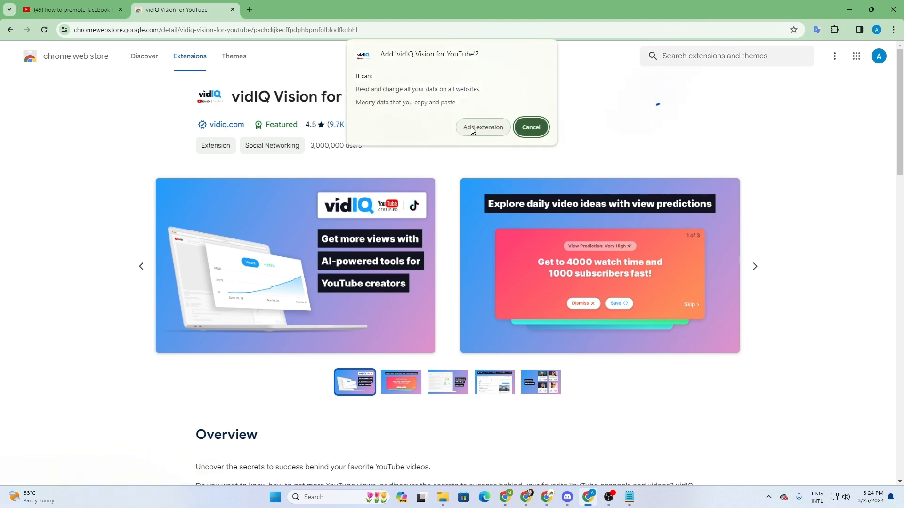
pyautogui.click(533, 127)
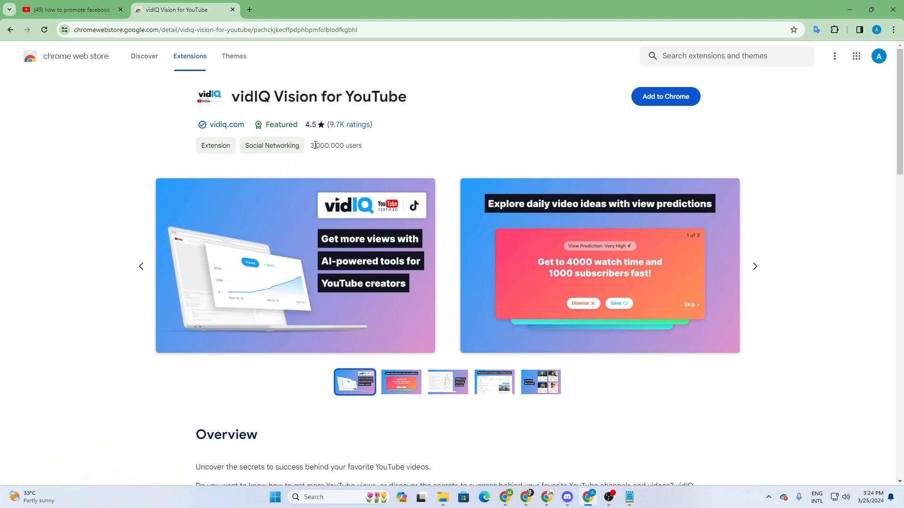
# Examine the user count, star rating and reviews of vidIQ Vision for YouTube on its store page.
pyautogui.moveTo(312, 145); pyautogui.dragTo(335, 145)
pyautogui.click(364, 136)
pyautogui.moveTo(308, 123); pyautogui.dragTo(328, 128)
pyautogui.click(319, 134)
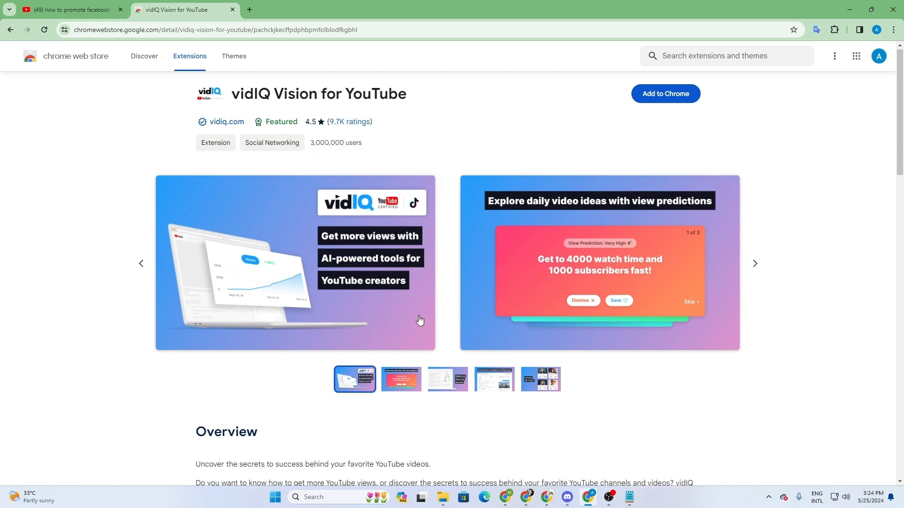
pyautogui.scroll(-10, 301, 317)
pyautogui.scroll(-5, 343, 230)
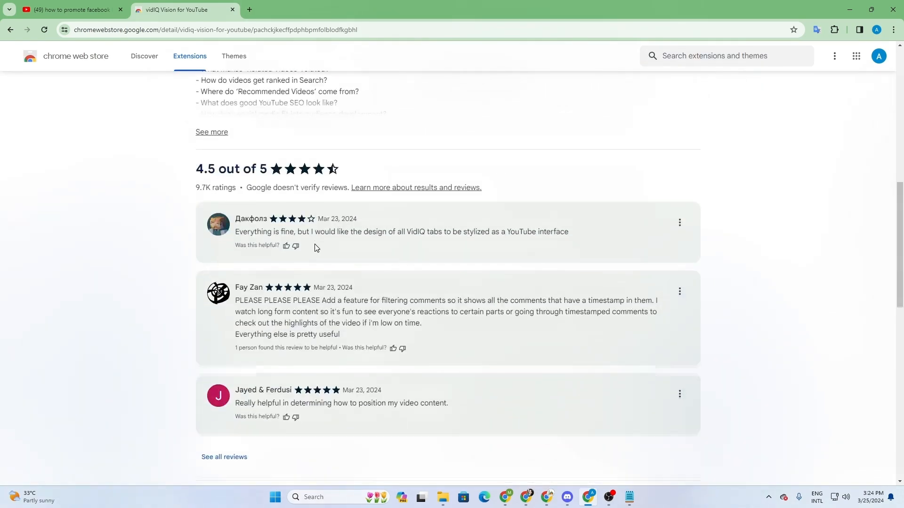
pyautogui.scroll(3, 347, 299)
pyautogui.scroll(13, 329, 307)
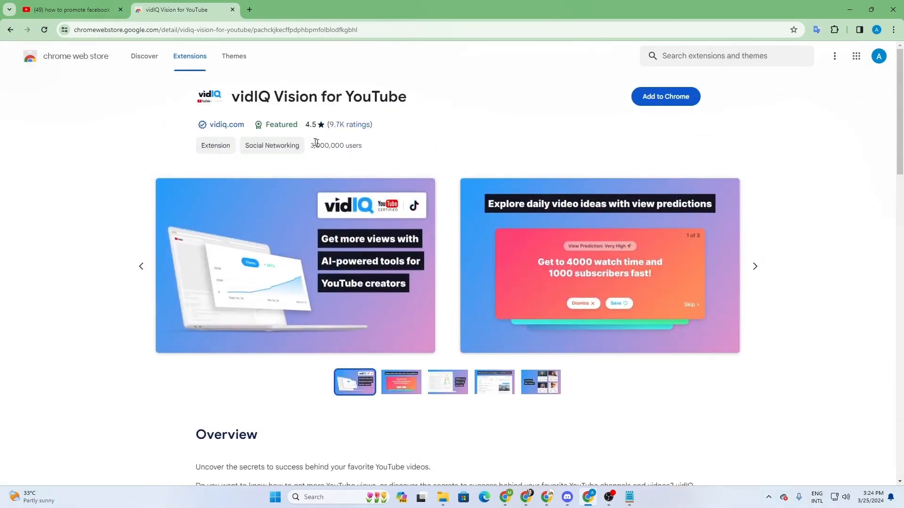
pyautogui.tripleClick(316, 143)
pyautogui.click(307, 123)
pyautogui.click(684, 102)
# Check the Class Room call in Discord and return to the vidIQ store page in Chrome.
pyautogui.click(573, 499)
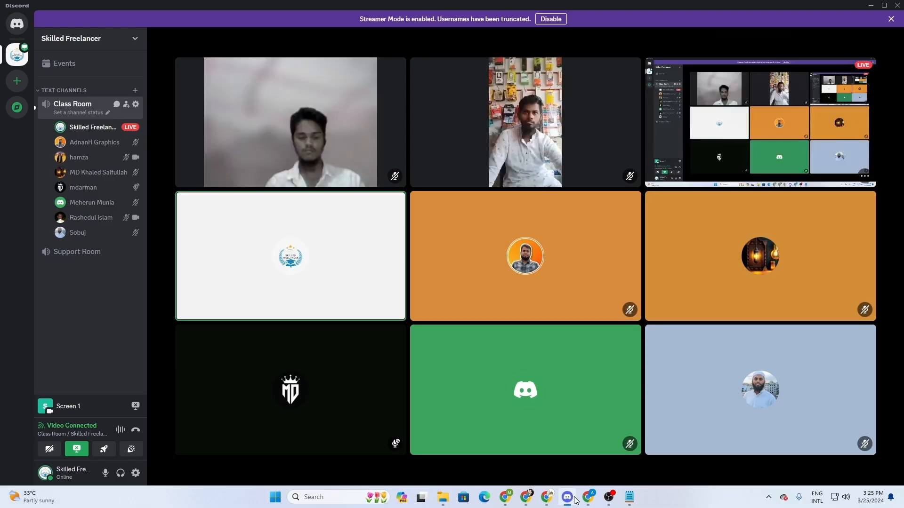
pyautogui.moveTo(556, 306)
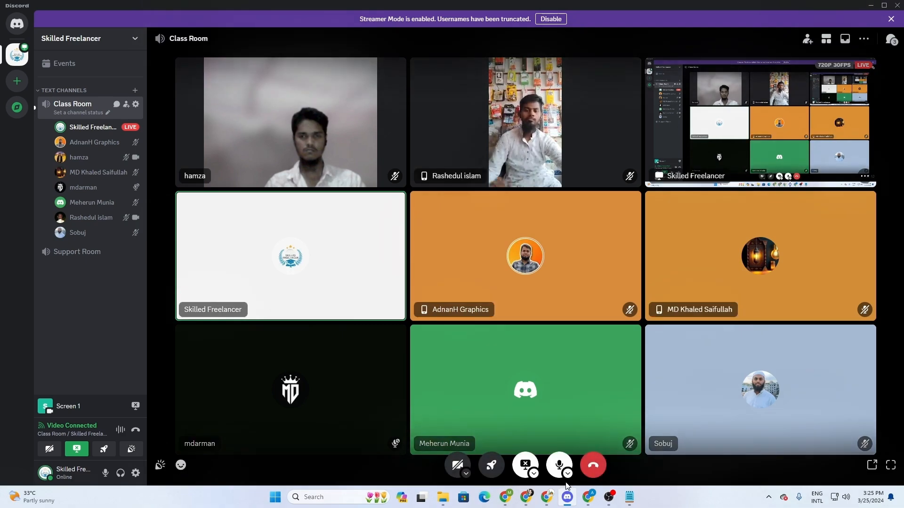
pyautogui.click(592, 504)
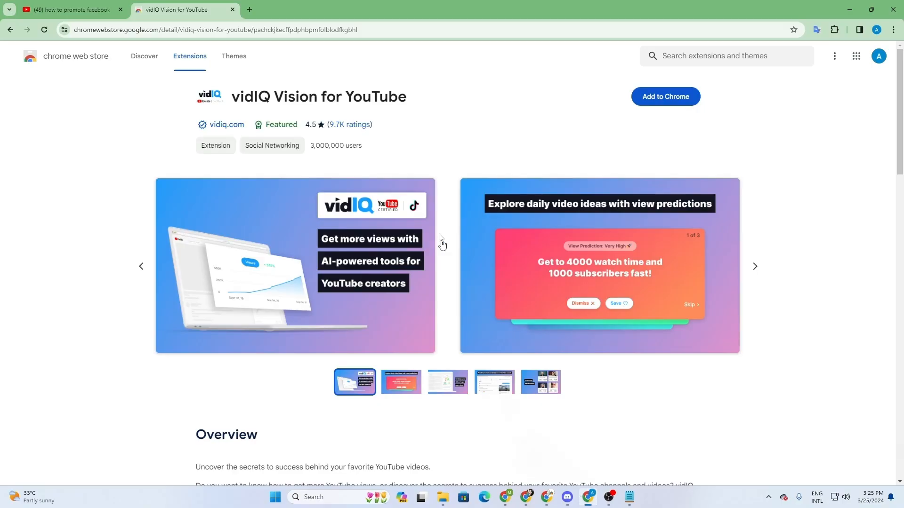
# Add the vidIQ Vision for YouTube extension to Chrome and close the introductory video tab it opens.
pyautogui.click(673, 103)
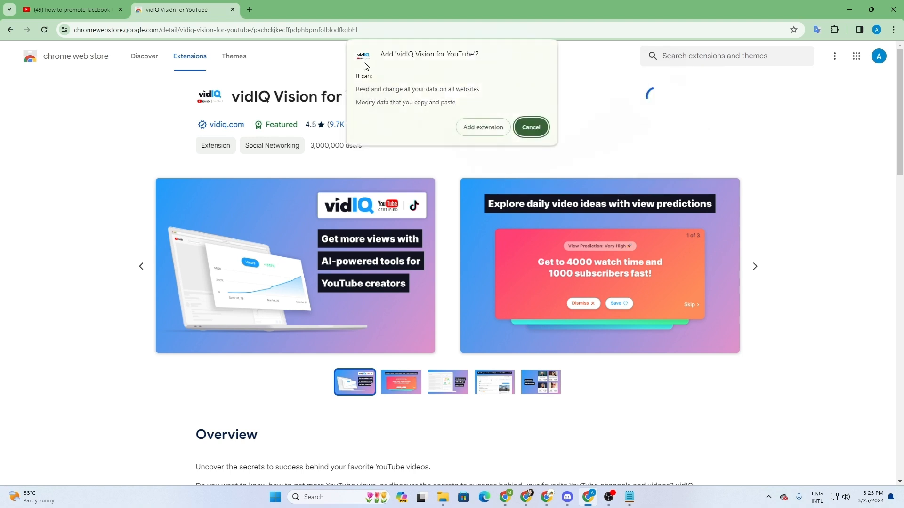
pyautogui.click(481, 129)
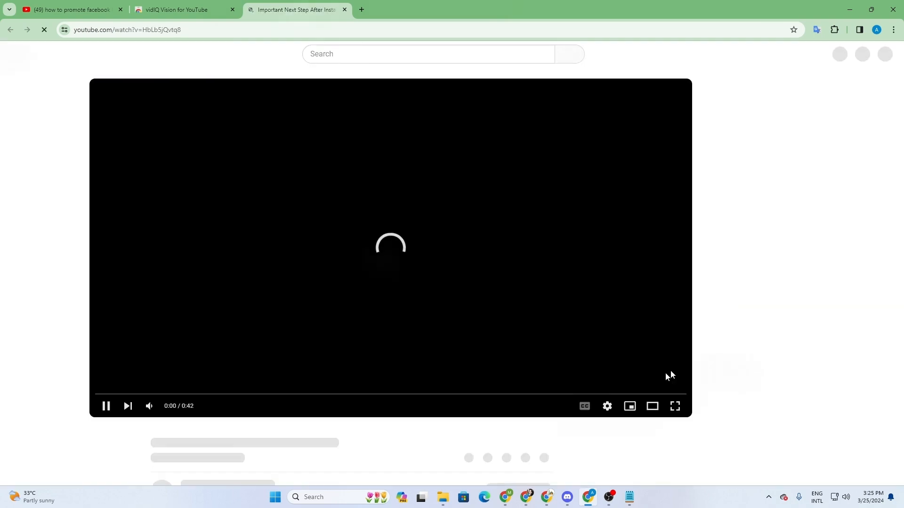
pyautogui.click(345, 10)
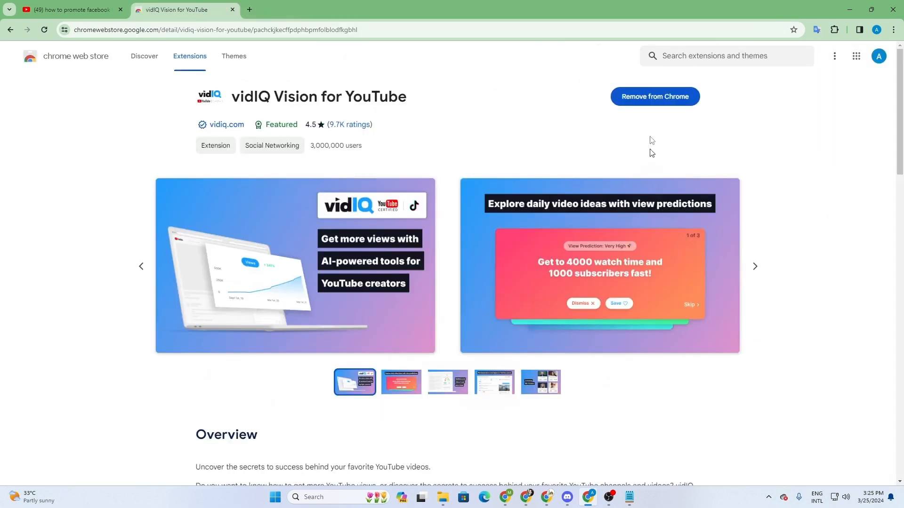
# Search for "tubebuddy extension" in a new tab and open TubeBuddy's Chrome Web Store page.
pyautogui.click(251, 9)
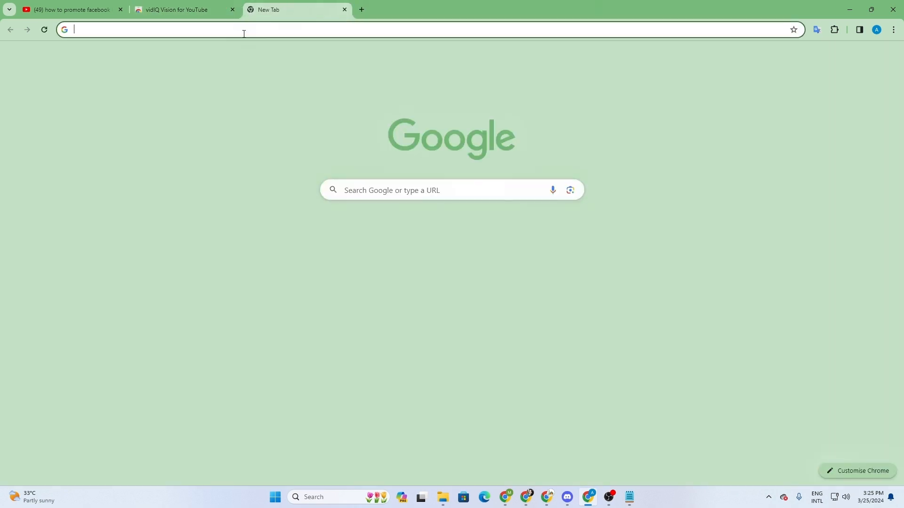
pyautogui.click(243, 30)
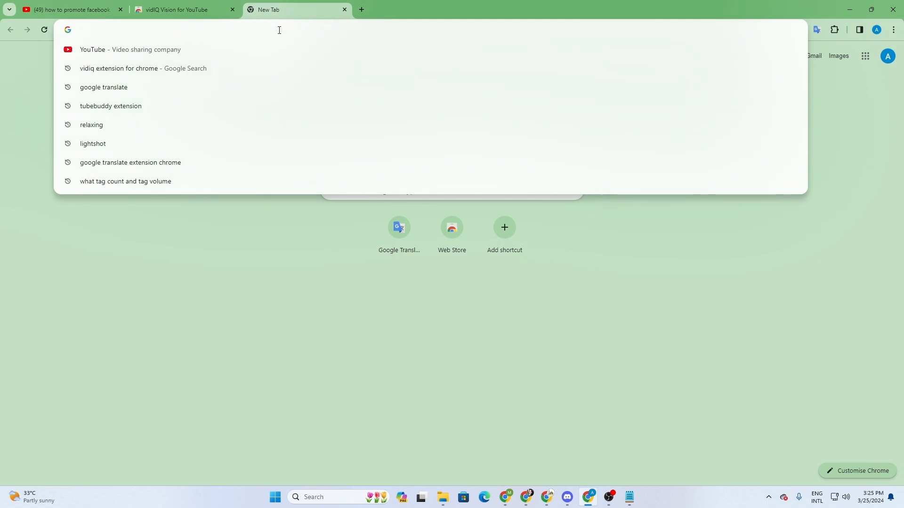
pyautogui.write('tubebuddy extension')
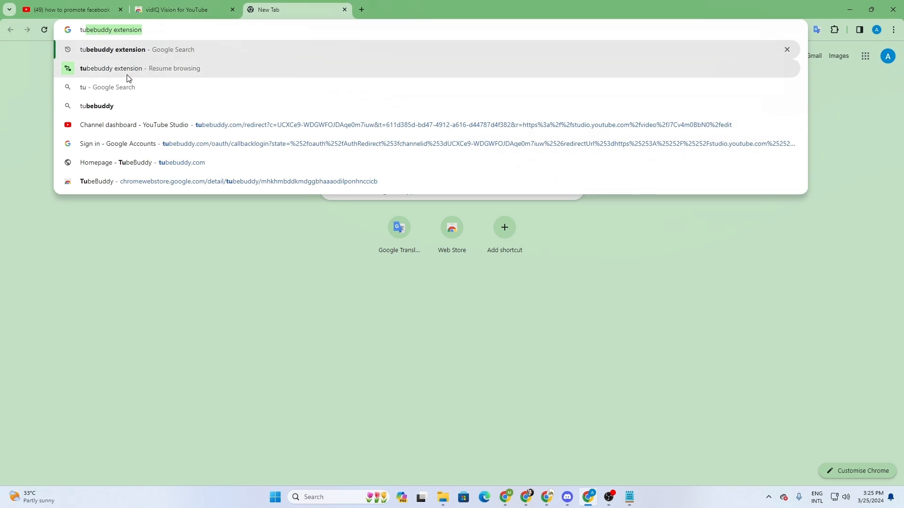
pyautogui.click(137, 53)
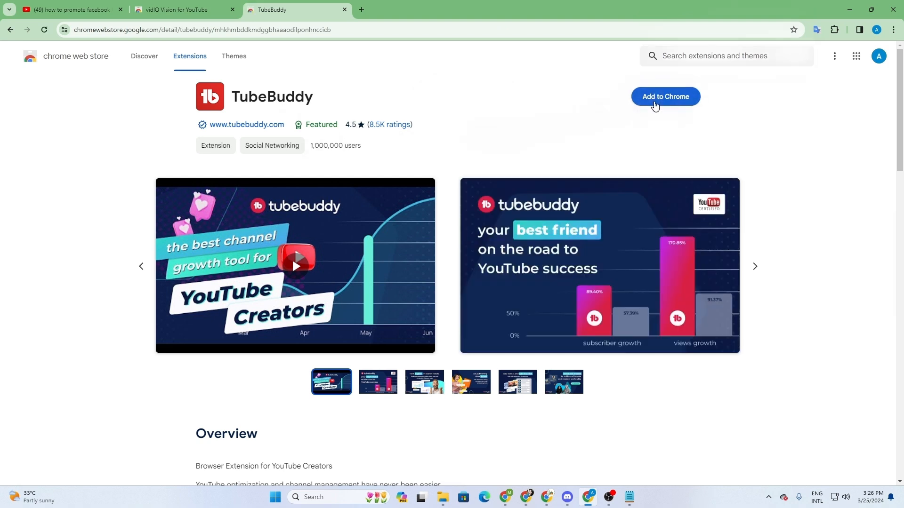
# Add the TubeBuddy extension to Chrome and close its welcome tab and both extension store tabs.
pyautogui.click(654, 101)
pyautogui.click(482, 126)
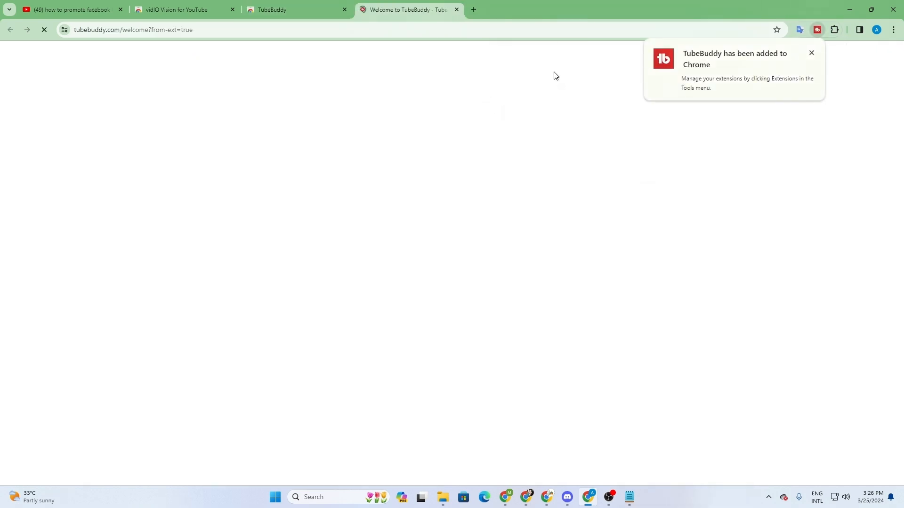
pyautogui.click(457, 10)
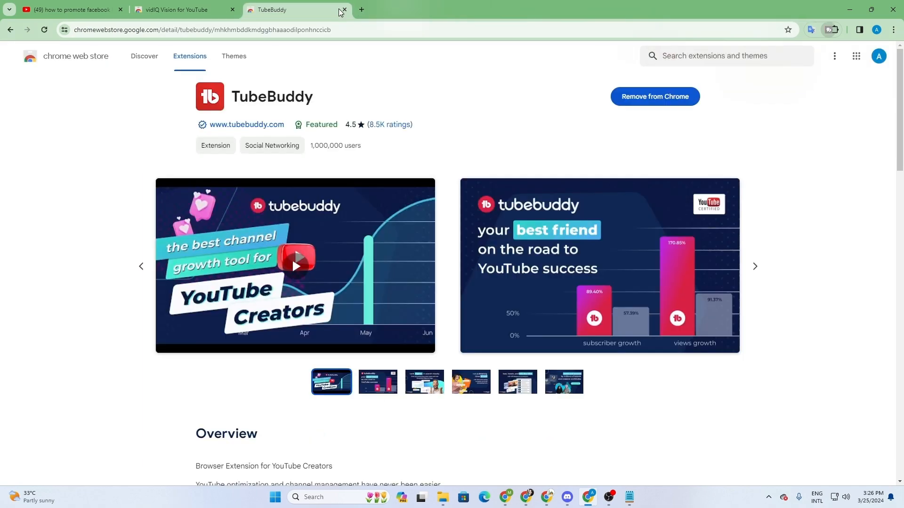
pyautogui.click(343, 10)
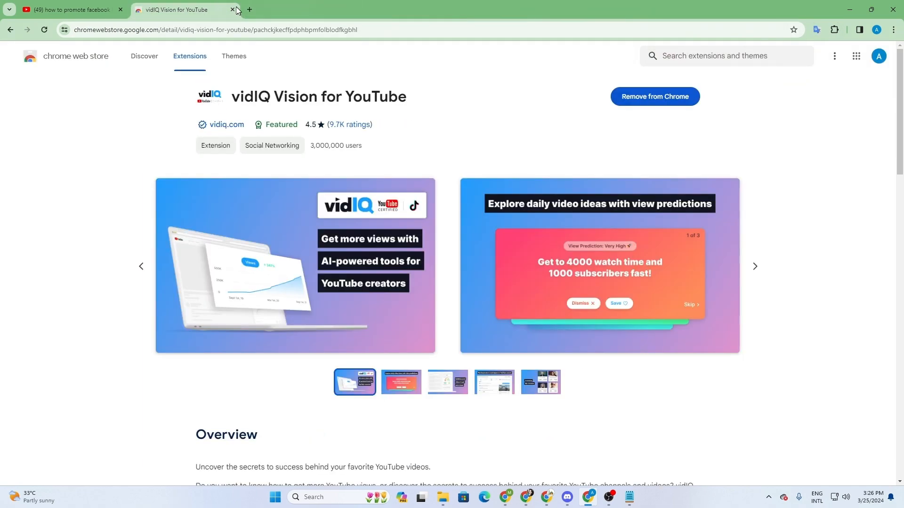
pyautogui.click(233, 9)
# Pin the TubeBuddy and vidIQ Vision for YouTube extensions to the browser toolbar.
pyautogui.moveTo(578, 341)
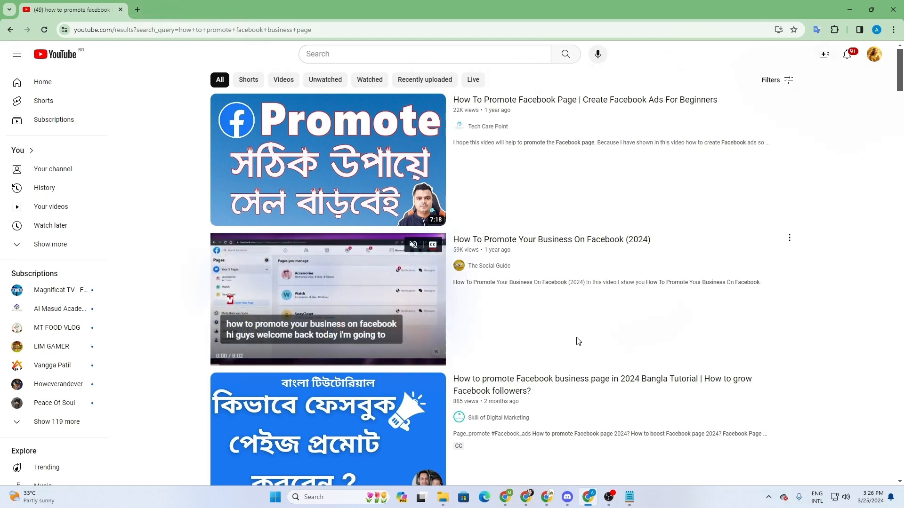
pyautogui.click(834, 29)
pyautogui.click(801, 124)
pyautogui.click(801, 146)
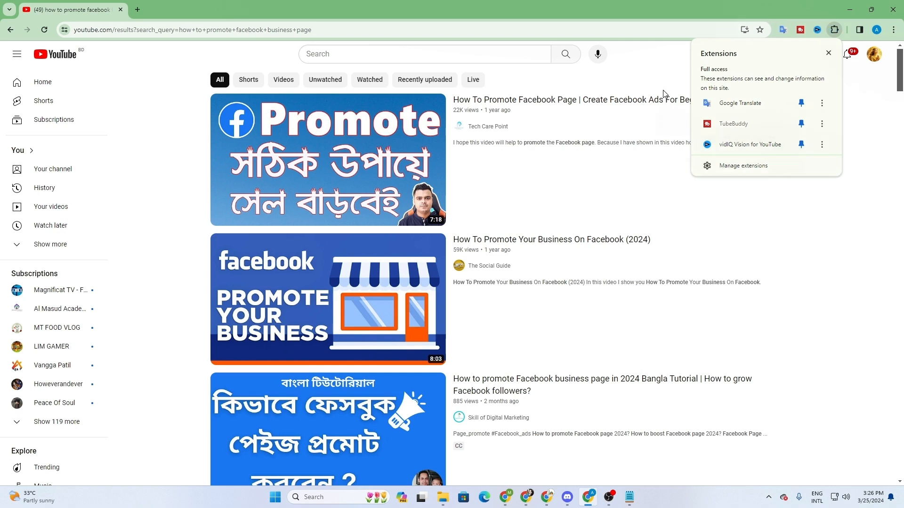
pyautogui.click(658, 75)
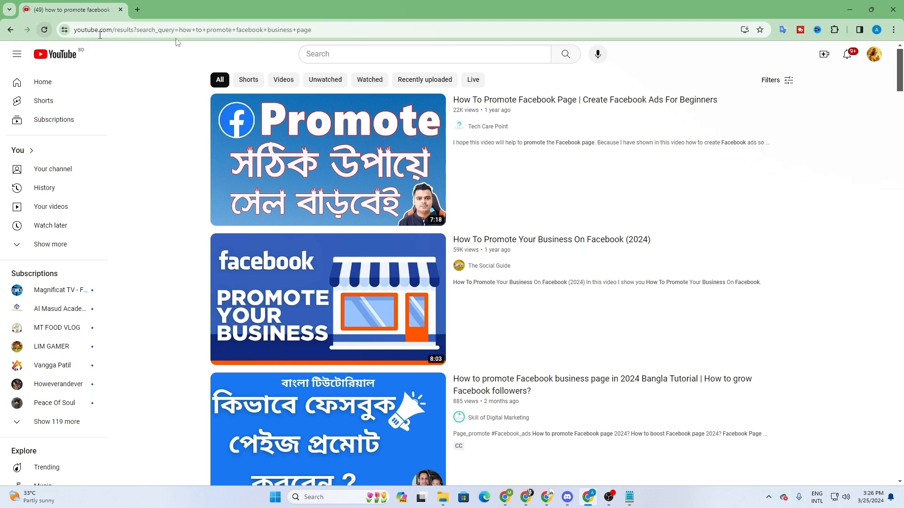
# Reload the YouTube search results with the new extensions active and look through the page.
pyautogui.click(44, 30)
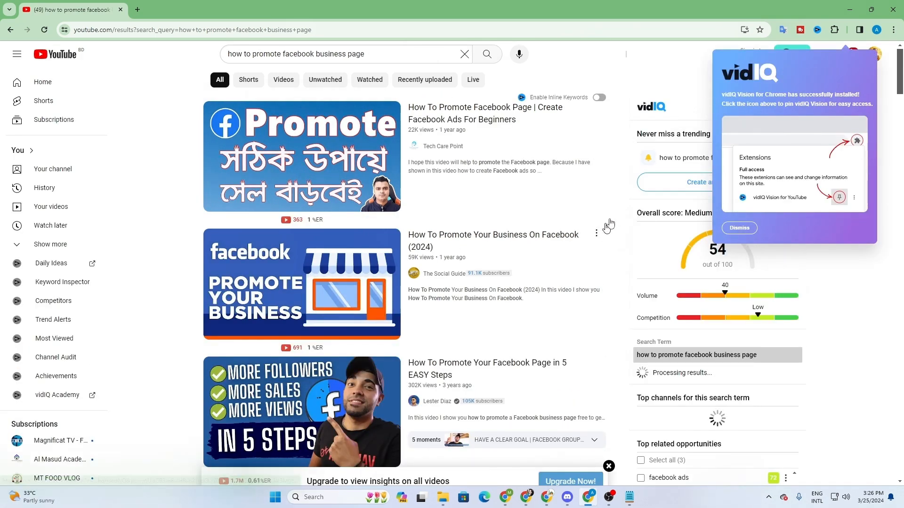
pyautogui.scroll(-10, 710, 325)
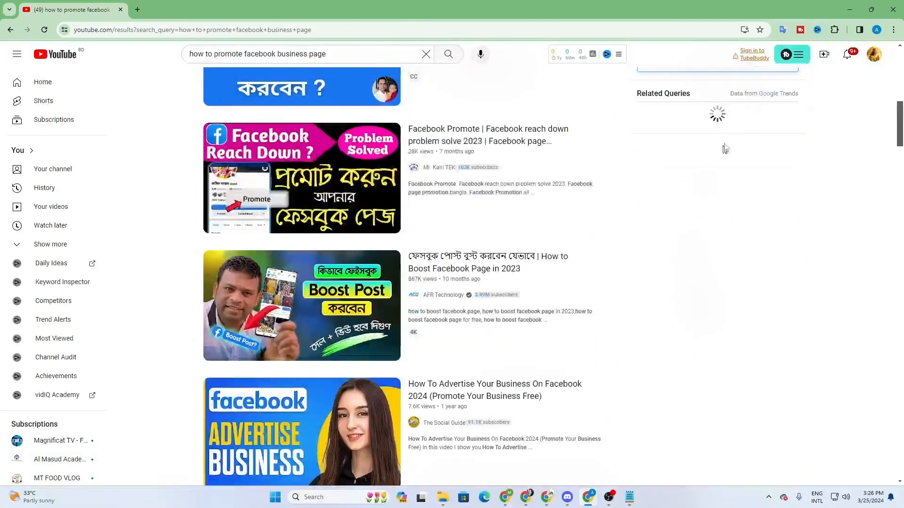
pyautogui.scroll(10, 702, 278)
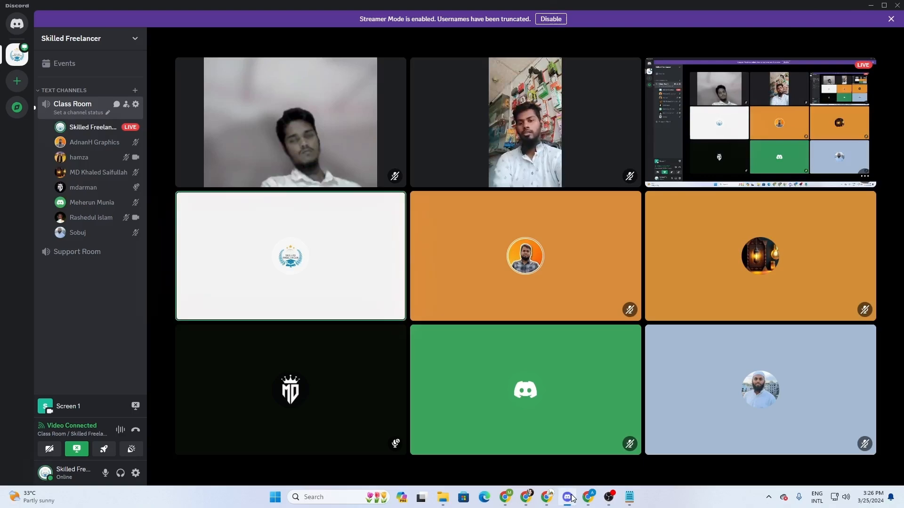
# Return from the Discord call to YouTube in Chrome and dismiss the vidIQ installation notice.
pyautogui.moveTo(585, 479)
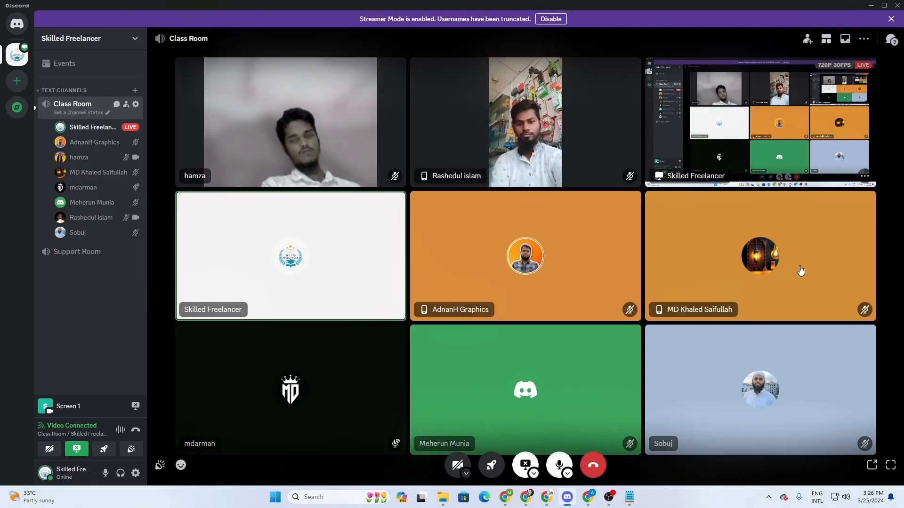
pyautogui.click(588, 497)
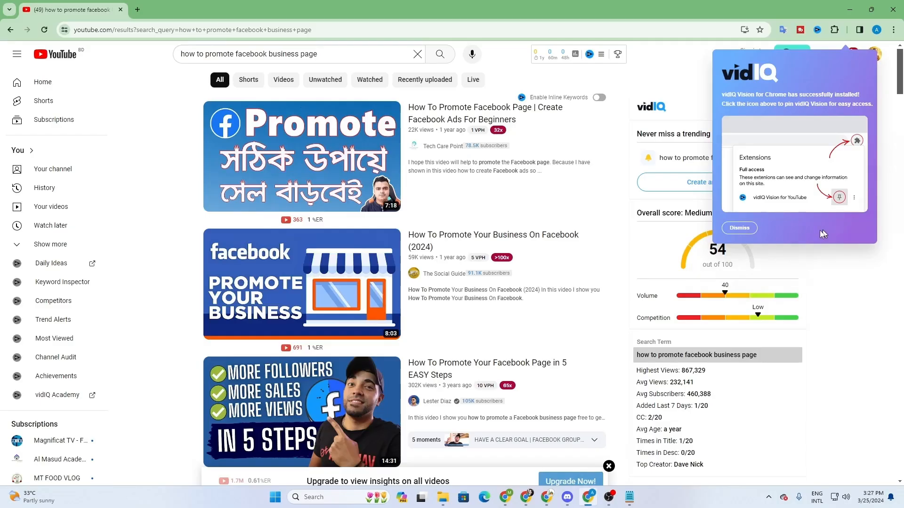
pyautogui.click(739, 228)
# Examine vidIQ's overall score, volume, competition and search term statistics beside the YouTube results.
pyautogui.scroll(-2, 800, 208)
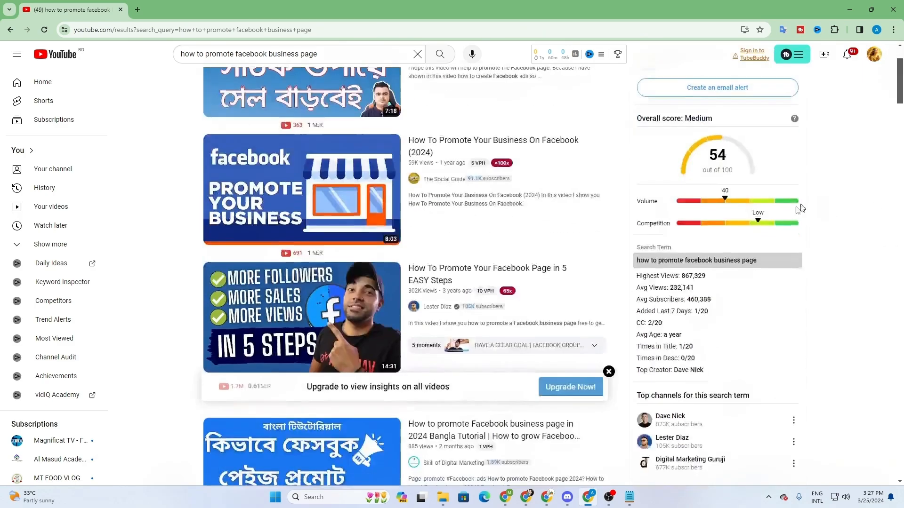
pyautogui.scroll(-7, 800, 207)
pyautogui.scroll(6, 697, 236)
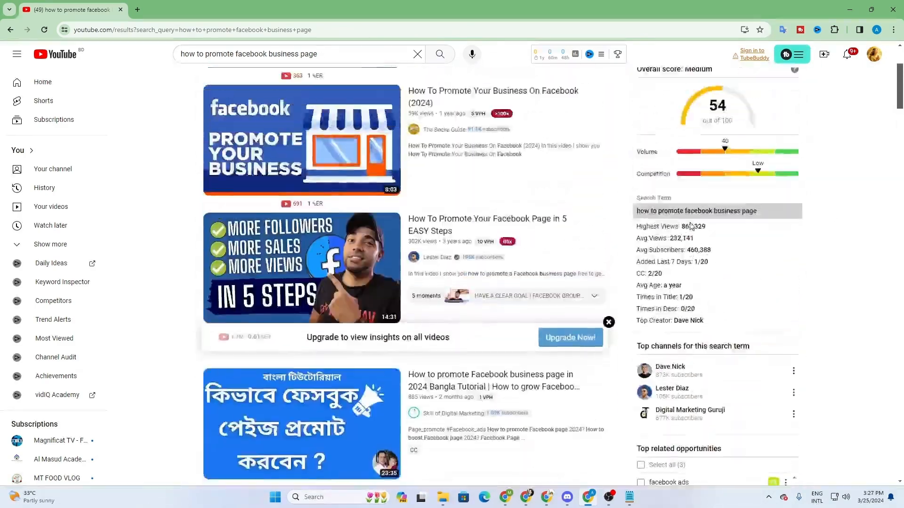
pyautogui.scroll(3, 690, 226)
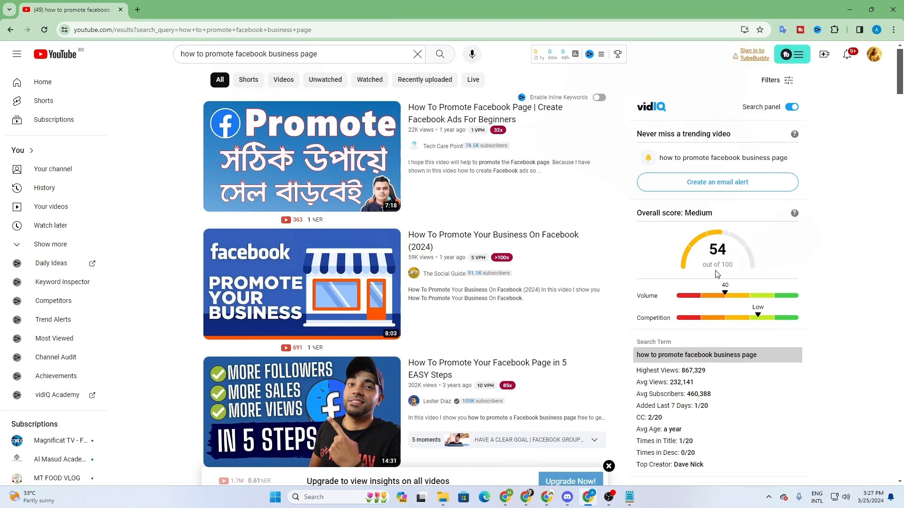
pyautogui.scroll(-2, 661, 269)
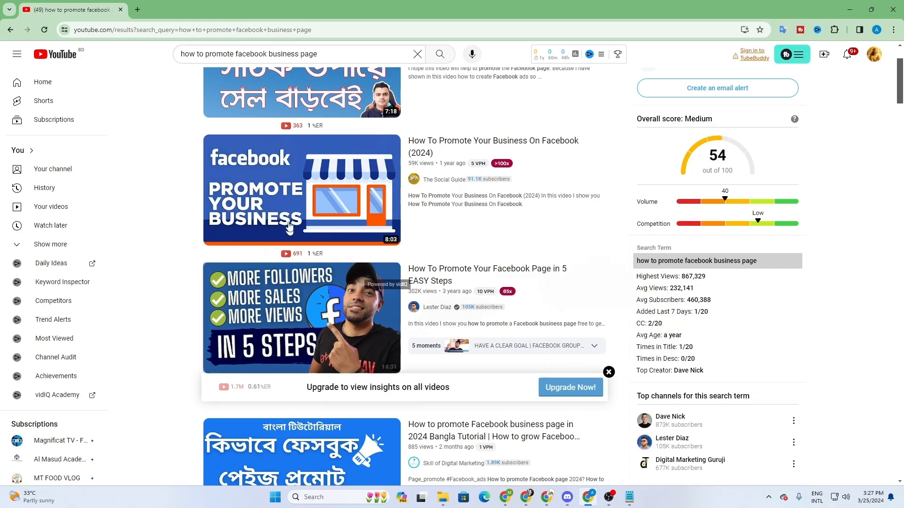
pyautogui.scroll(1, 225, 65)
# Examine the query "how to promote facebook business page" and its Highest Views figure in the vidIQ statistics.
pyautogui.tripleClick(223, 55)
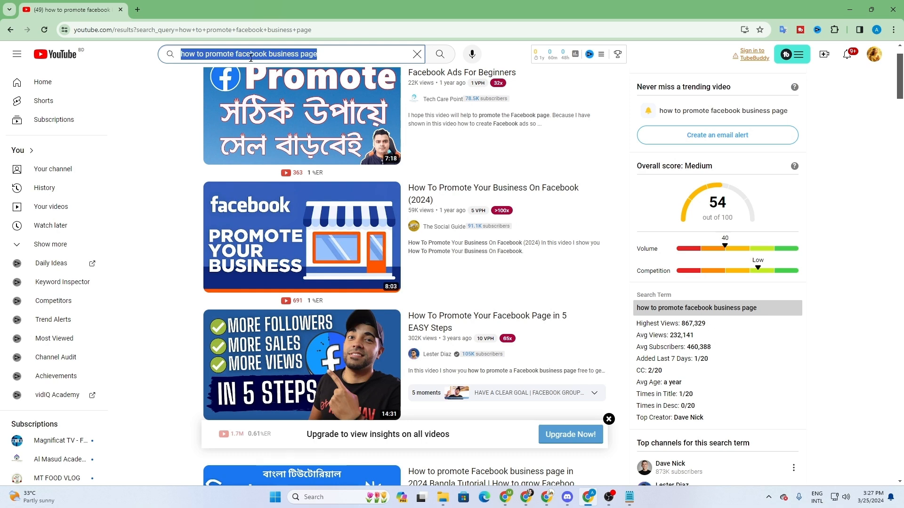
pyautogui.click(325, 54)
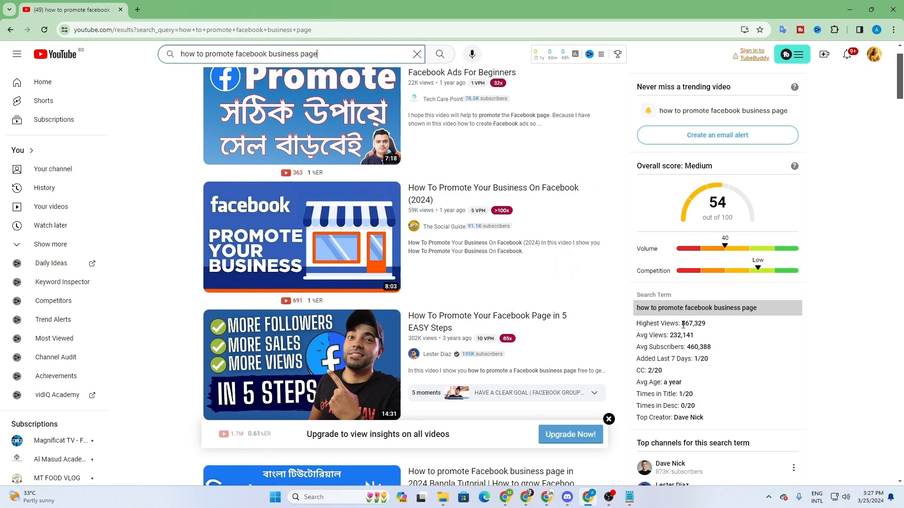
pyautogui.moveTo(681, 325); pyautogui.dragTo(714, 326)
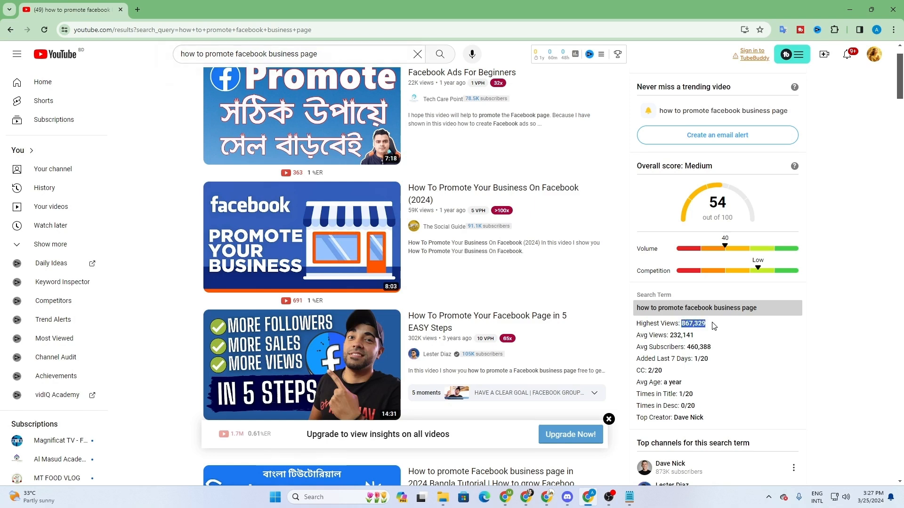
pyautogui.click(691, 326)
pyautogui.moveTo(681, 325); pyautogui.dragTo(704, 325)
pyautogui.click(701, 324)
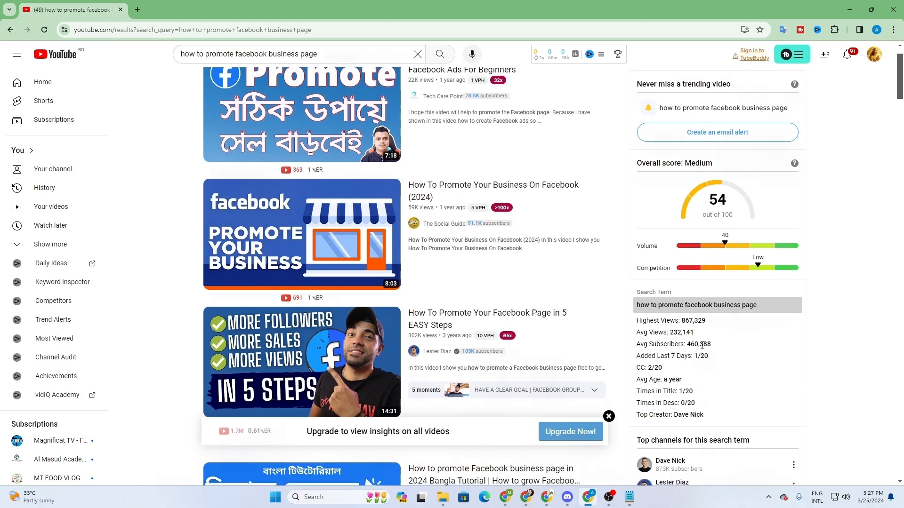
# Examine vidIQ's figures for videos added in the last 7 days, average age, times in title and description, and top creator.
pyautogui.scroll(-2, 695, 326)
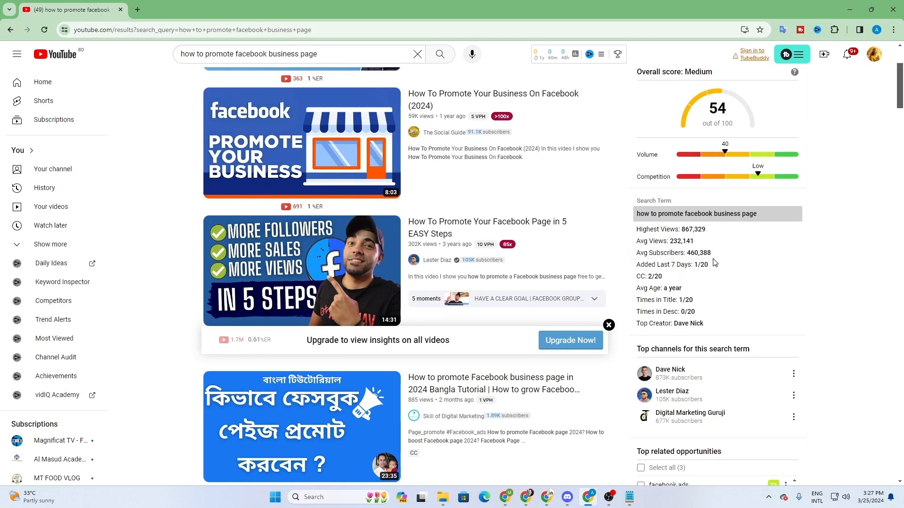
pyautogui.click(321, 51)
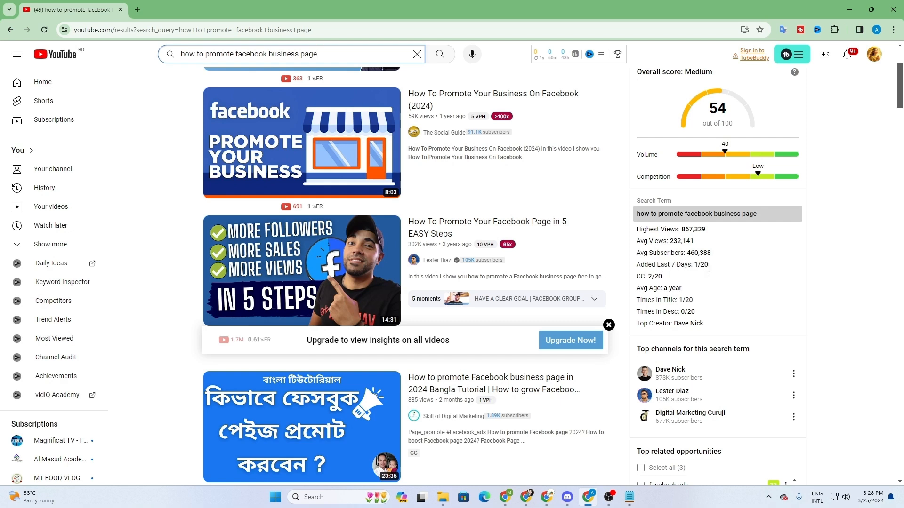
pyautogui.moveTo(709, 269); pyautogui.dragTo(694, 273)
pyautogui.click(650, 277)
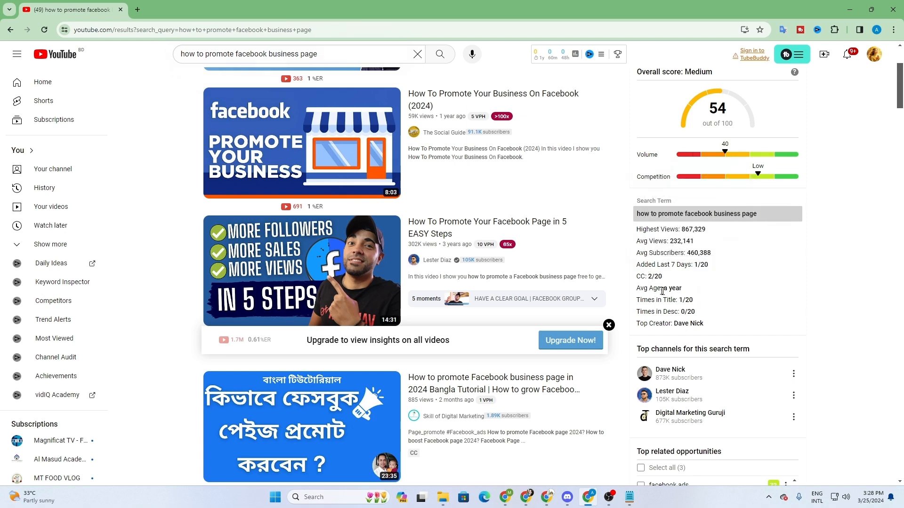
pyautogui.moveTo(695, 301); pyautogui.dragTo(670, 314)
pyautogui.click(691, 315)
pyautogui.moveTo(698, 314); pyautogui.dragTo(679, 299)
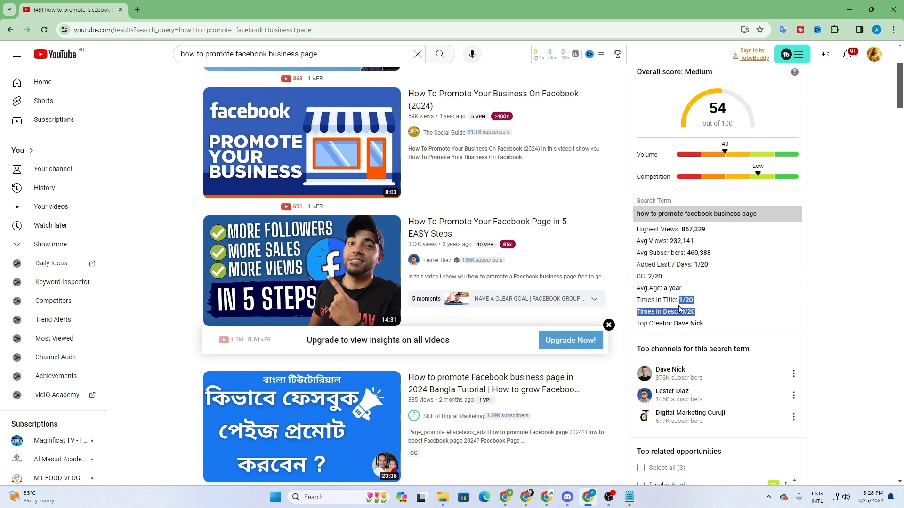
pyautogui.click(672, 315)
pyautogui.scroll(-2, 693, 312)
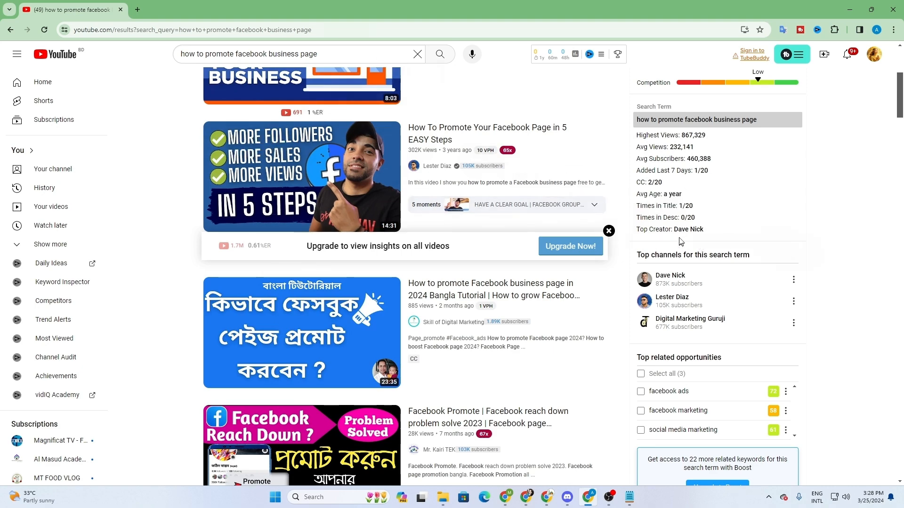
pyautogui.scroll(5, 593, 242)
pyautogui.scroll(-3, 564, 351)
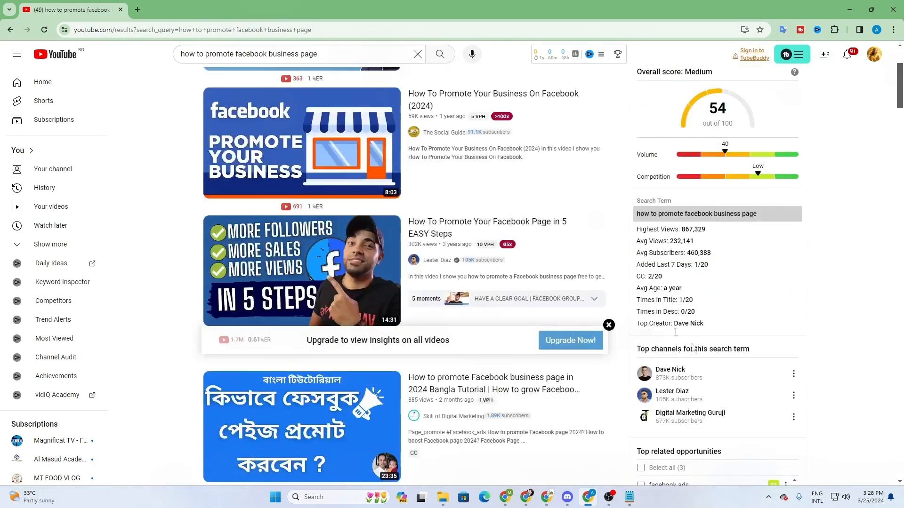
# Open the top creator's channel from the vidIQ statistics, look through its videos and return to the search results.
pyautogui.click(687, 325)
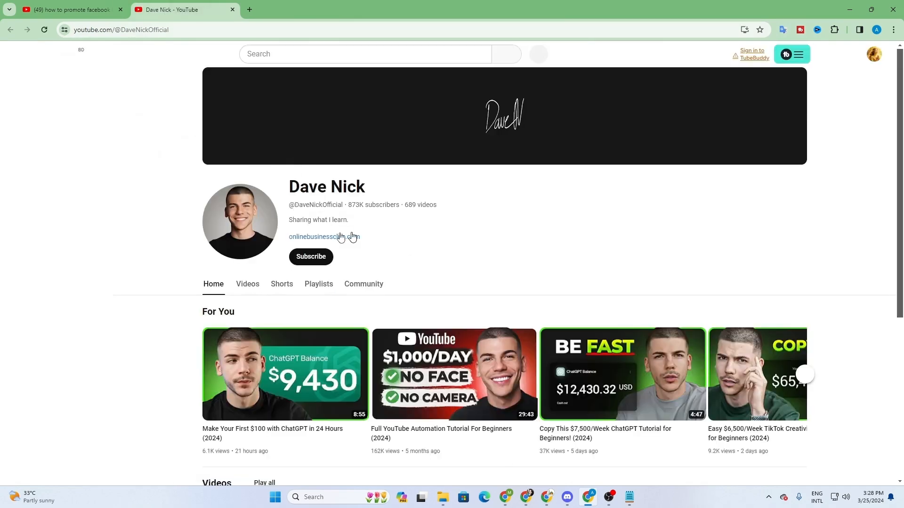
pyautogui.click(249, 289)
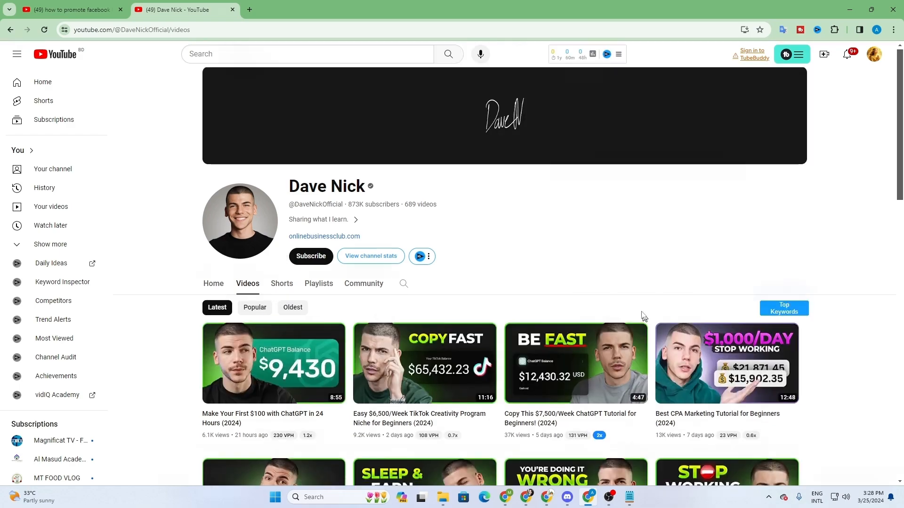
pyautogui.scroll(-5, 643, 317)
pyautogui.scroll(5, 485, 282)
pyautogui.click(65, 7)
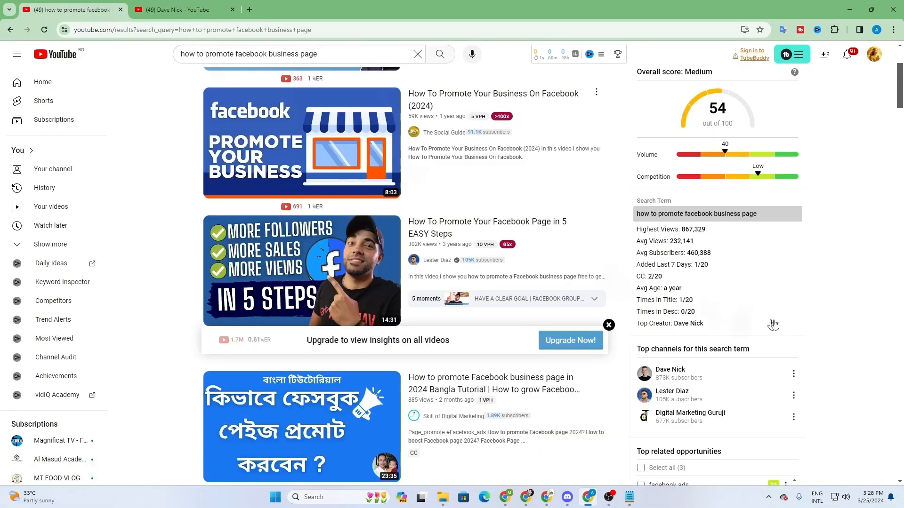
# Review the search term's Highest Views and Avg Views figures in the vidIQ statistics.
pyautogui.scroll(-3, 677, 339)
pyautogui.scroll(2, 736, 353)
pyautogui.scroll(3, 736, 353)
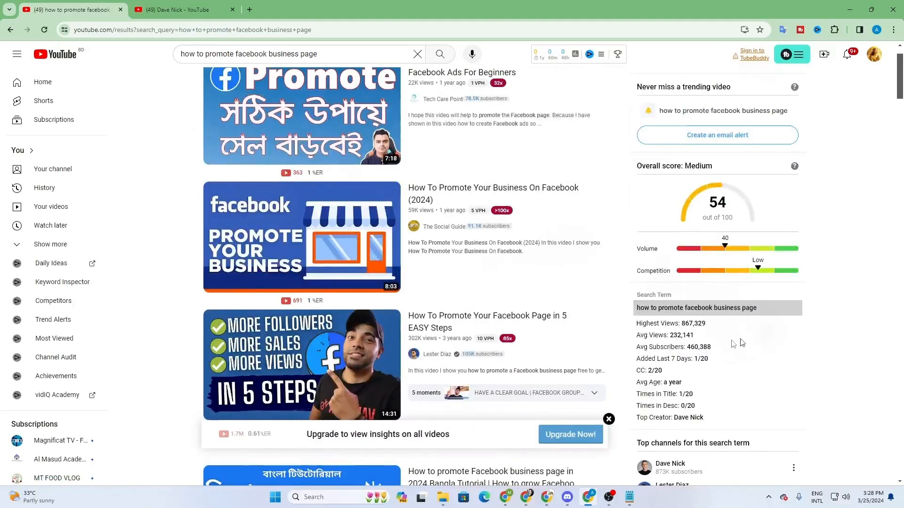
pyautogui.scroll(1, 705, 395)
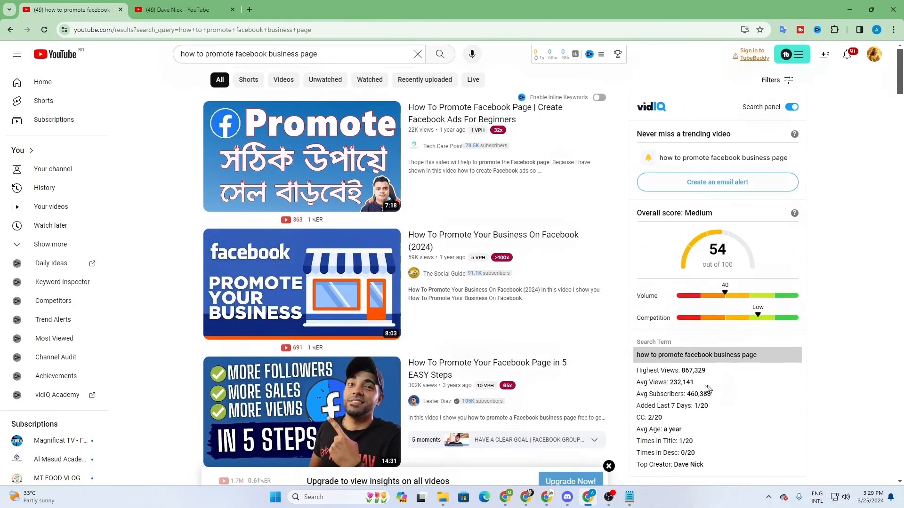
pyautogui.moveTo(636, 370); pyautogui.dragTo(687, 382)
# Outline the score and the "out of 100" label with red rectangles in a screen capture of the overall score area, and discard the capture.
pyautogui.press('super+shift+s')
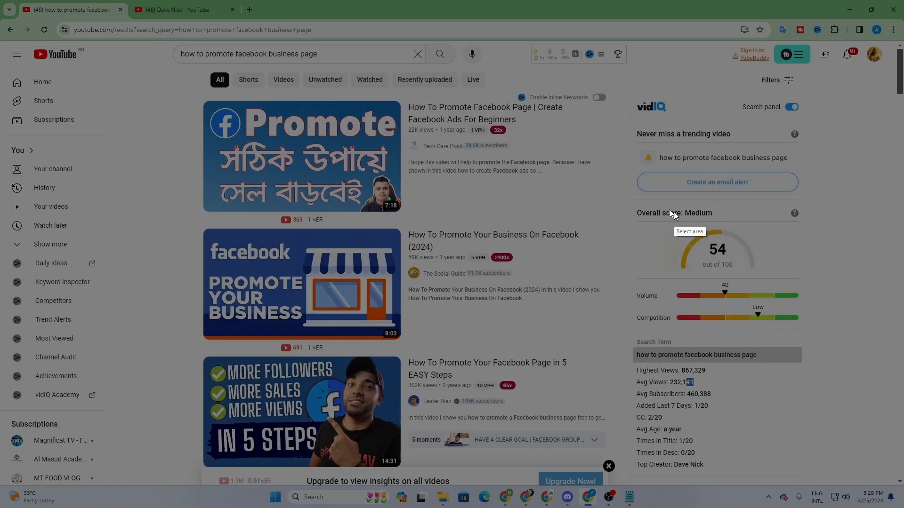
pyautogui.moveTo(620, 197); pyautogui.dragTo(844, 344)
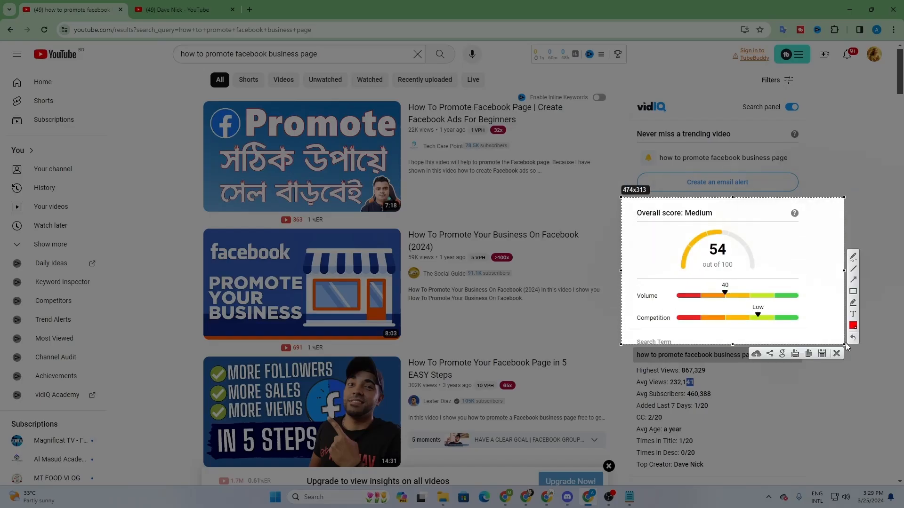
pyautogui.click(853, 291)
pyautogui.moveTo(700, 261); pyautogui.dragTo(736, 271)
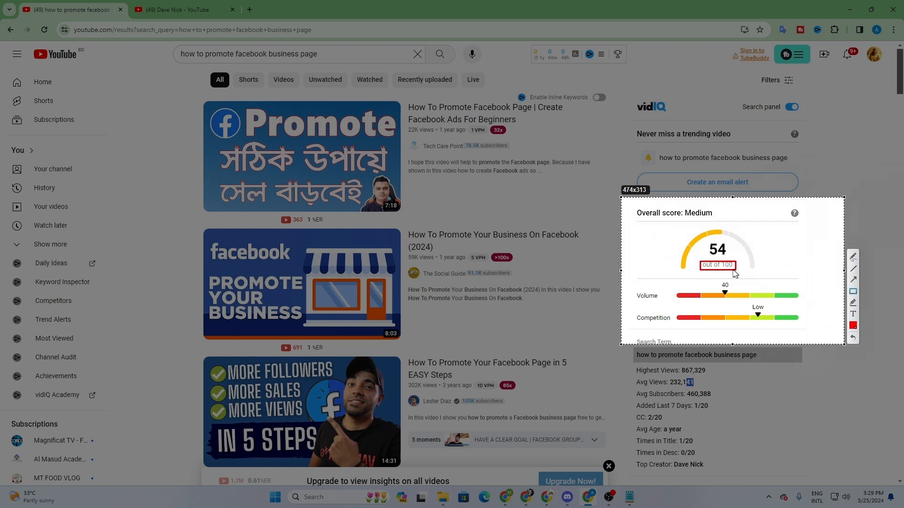
pyautogui.moveTo(707, 241); pyautogui.dragTo(727, 258)
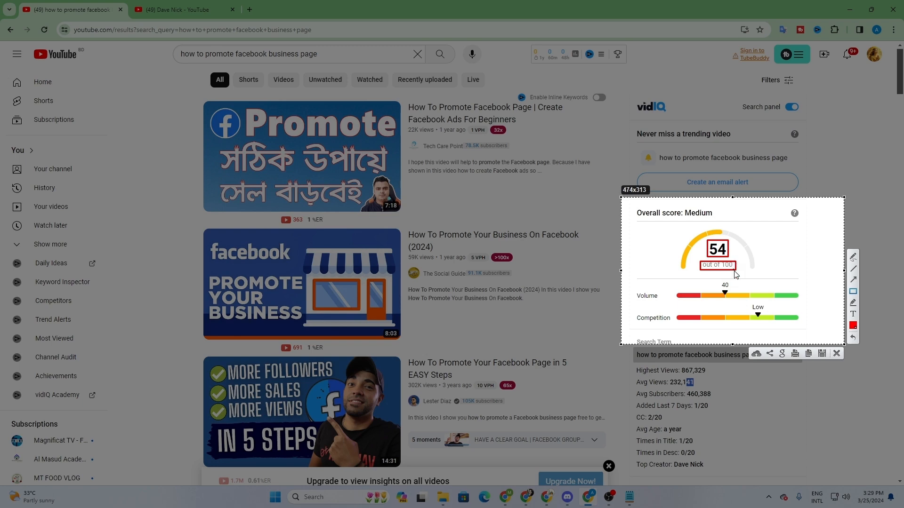
pyautogui.click(748, 266)
pyautogui.click(841, 357)
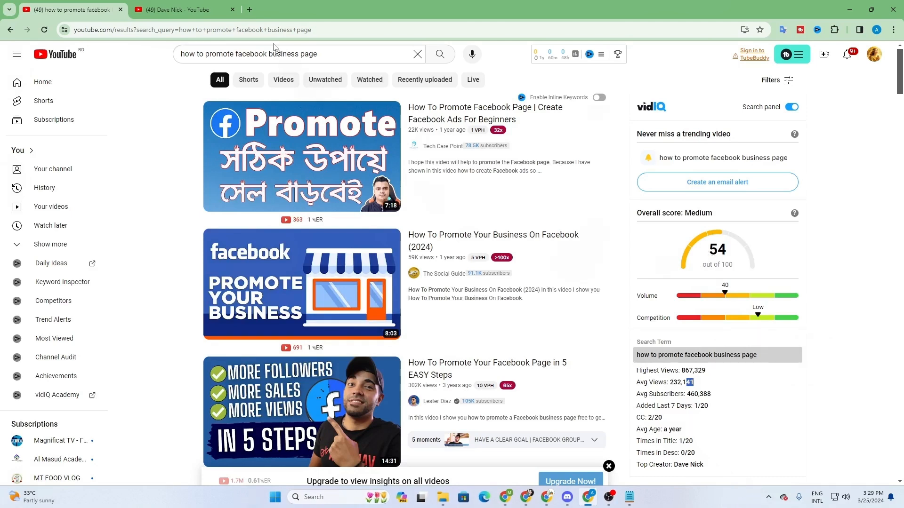
# Examine the query "how to promote facebook business page" against its overall score in the vidIQ panel.
pyautogui.click(326, 51)
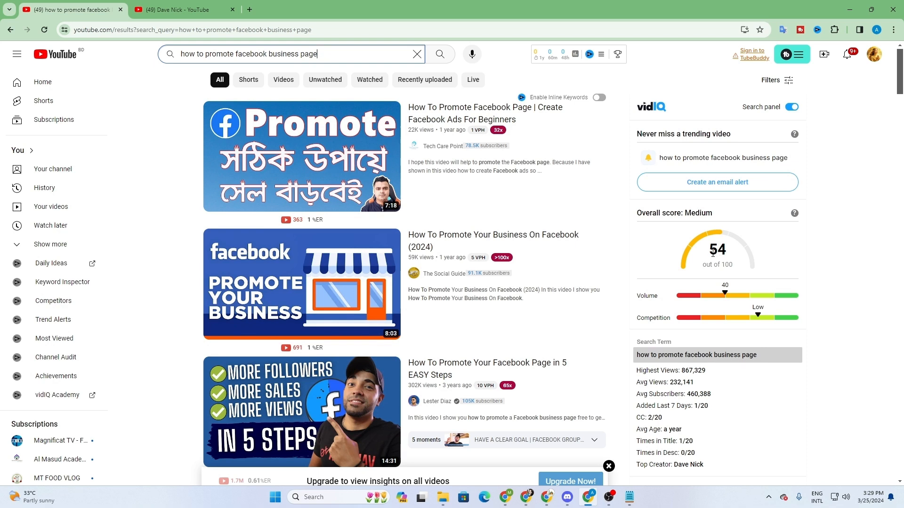
pyautogui.moveTo(710, 252); pyautogui.dragTo(724, 253)
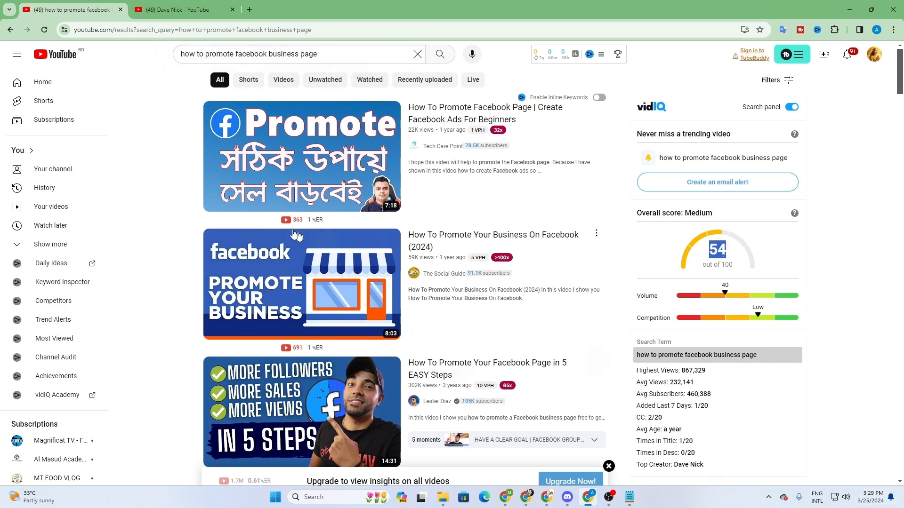
pyautogui.click(334, 56)
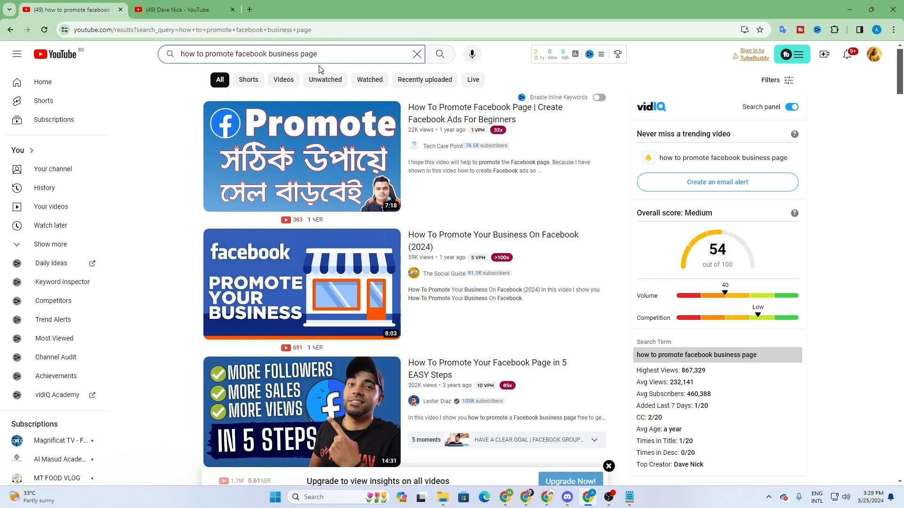
pyautogui.click(717, 249)
pyautogui.doubleClick(717, 249)
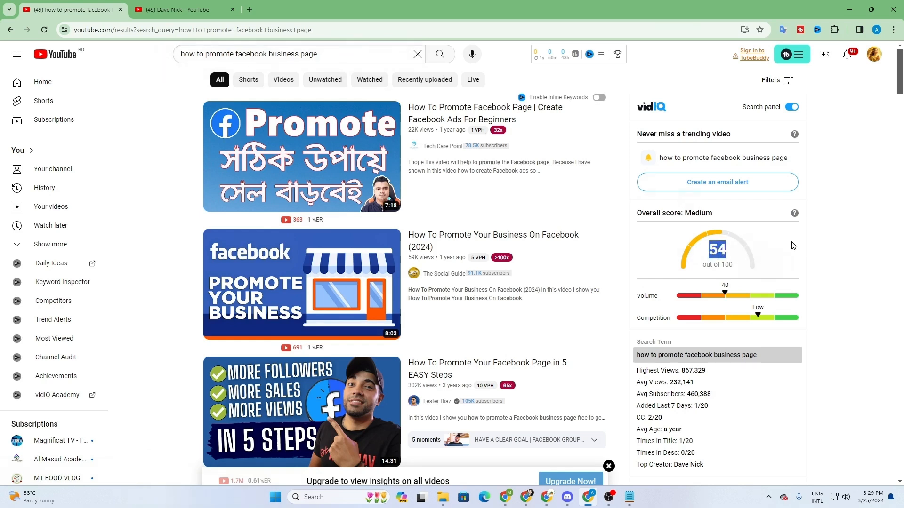
pyautogui.click(793, 263)
# Look through vidIQ's top channels, top related opportunities and Related Queries for the search term.
pyautogui.scroll(-2, 789, 347)
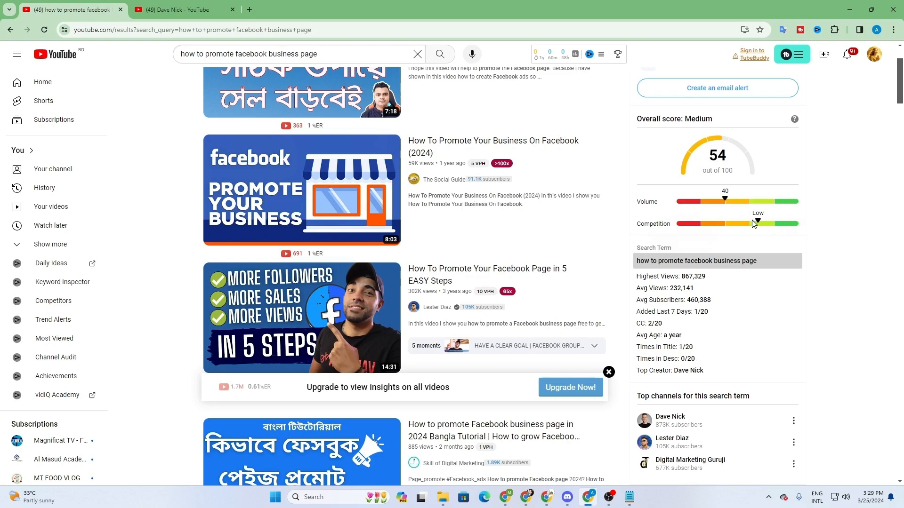
pyautogui.scroll(2, 539, 403)
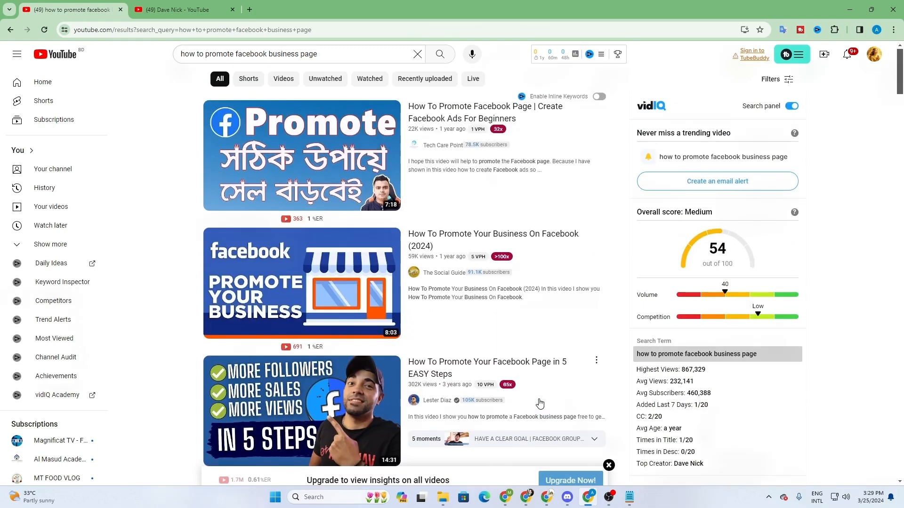
pyautogui.scroll(-4, 676, 358)
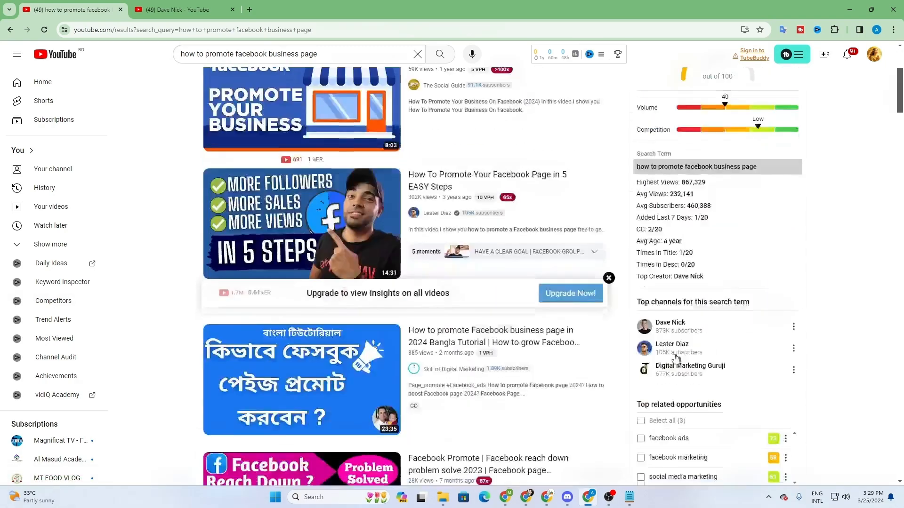
pyautogui.scroll(-7, 676, 357)
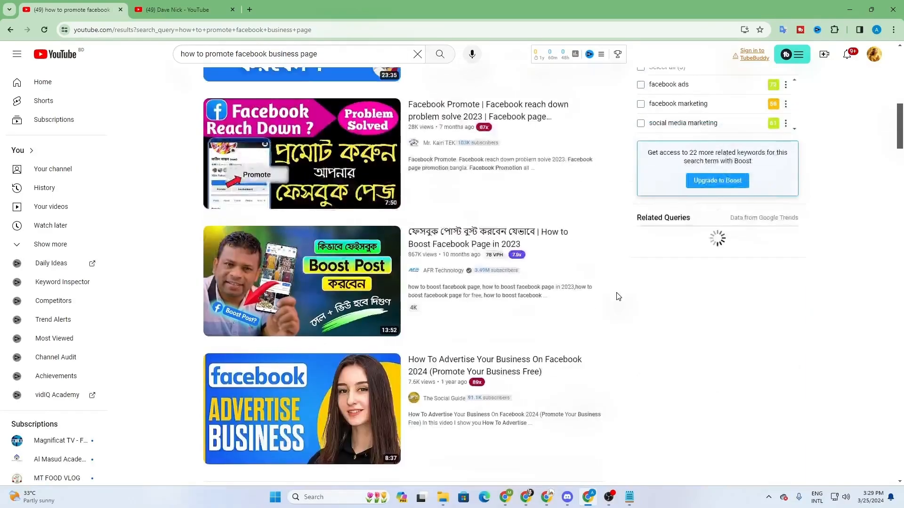
pyautogui.scroll(4, 618, 296)
pyautogui.scroll(-3, 659, 306)
pyautogui.scroll(3, 696, 316)
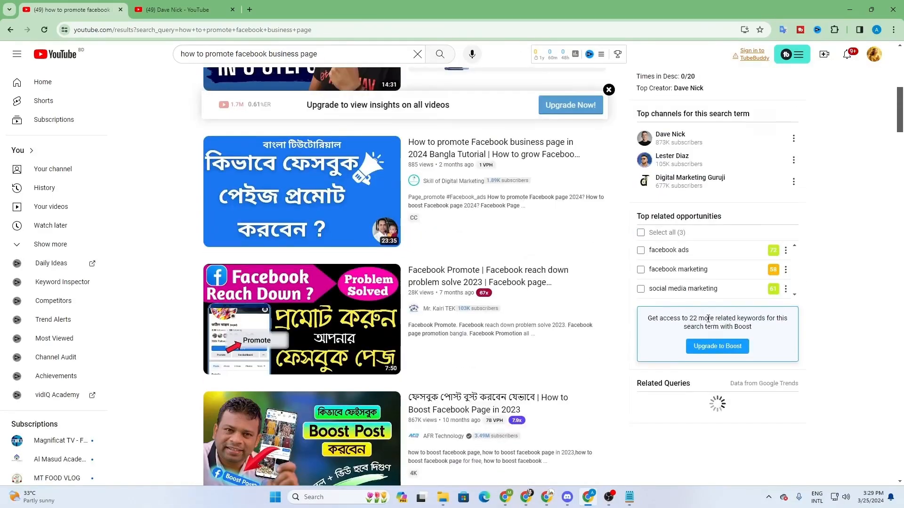
pyautogui.scroll(-2, 708, 319)
pyautogui.scroll(9, 706, 322)
pyautogui.scroll(-10, 703, 324)
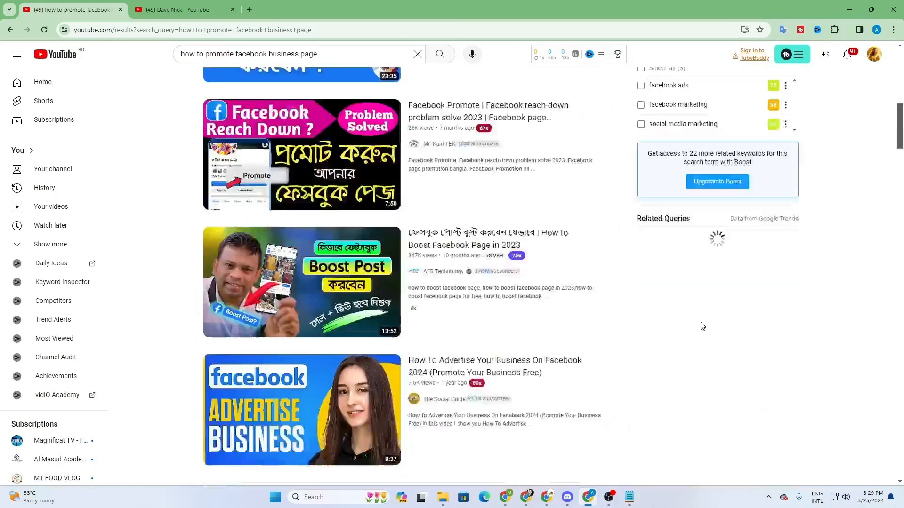
pyautogui.scroll(-2, 690, 299)
pyautogui.scroll(1, 659, 282)
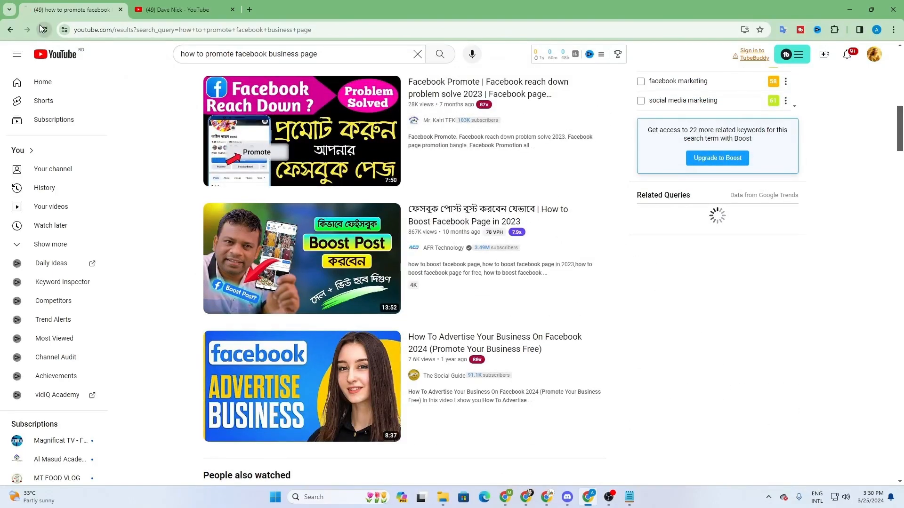
# Reload the YouTube search results page and switch to the Discord class call.
pyautogui.click(42, 29)
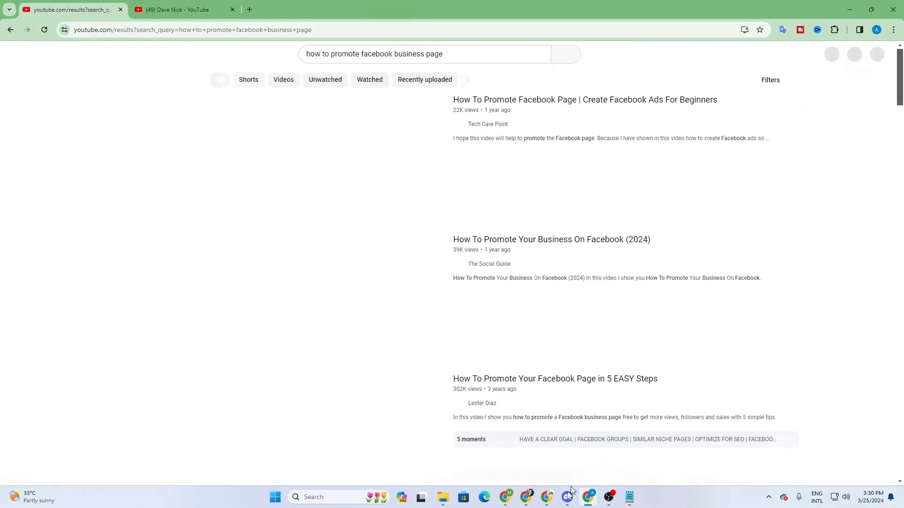
pyautogui.click(568, 495)
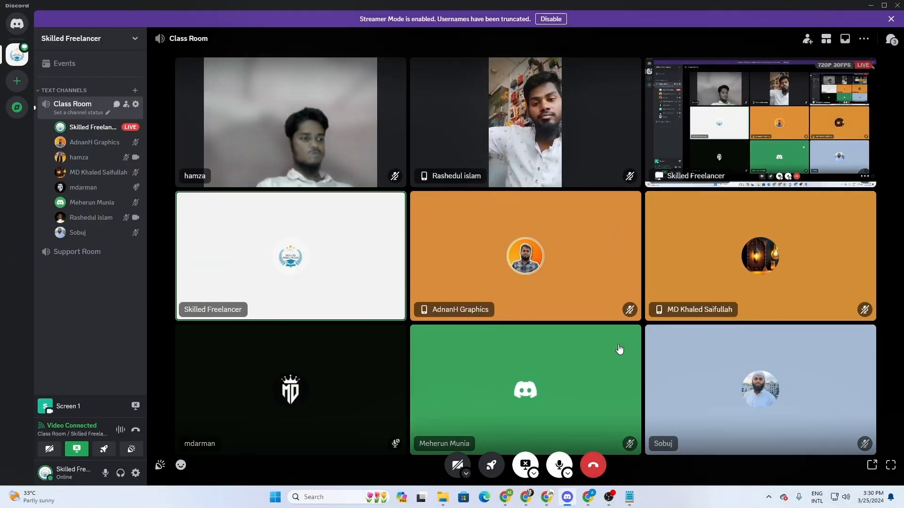
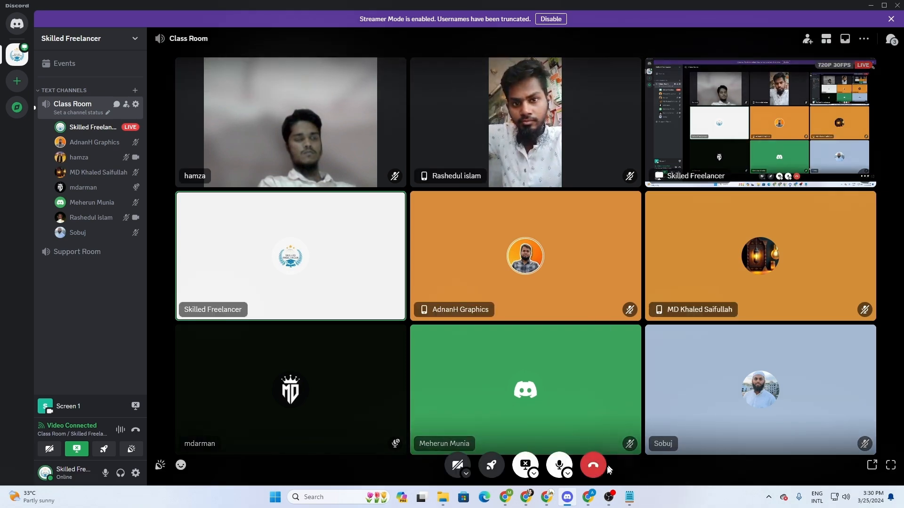
# Return to YouTube in Chrome and examine the reloaded vidIQ statistics, related opportunities and Related Queries section.
pyautogui.hotkey('alt', 'Tab')
pyautogui.scroll(-7, 759, 299)
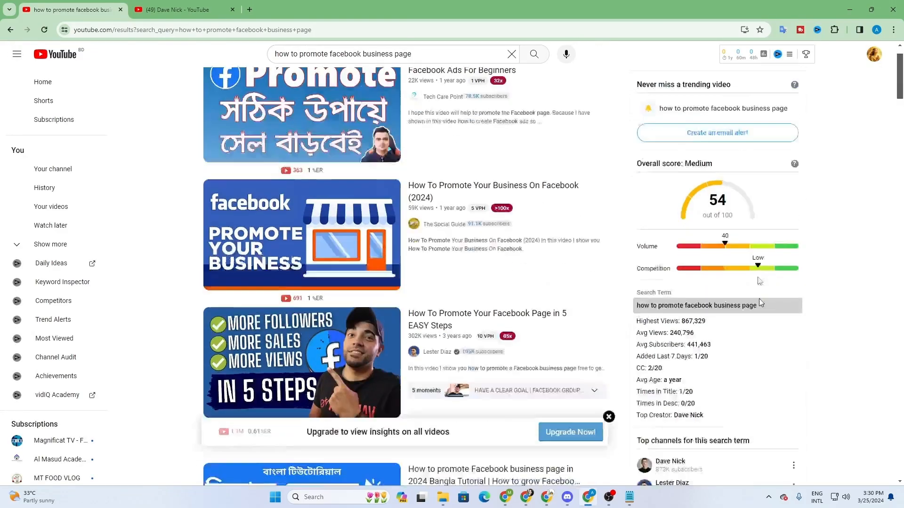
pyautogui.scroll(-2, 741, 321)
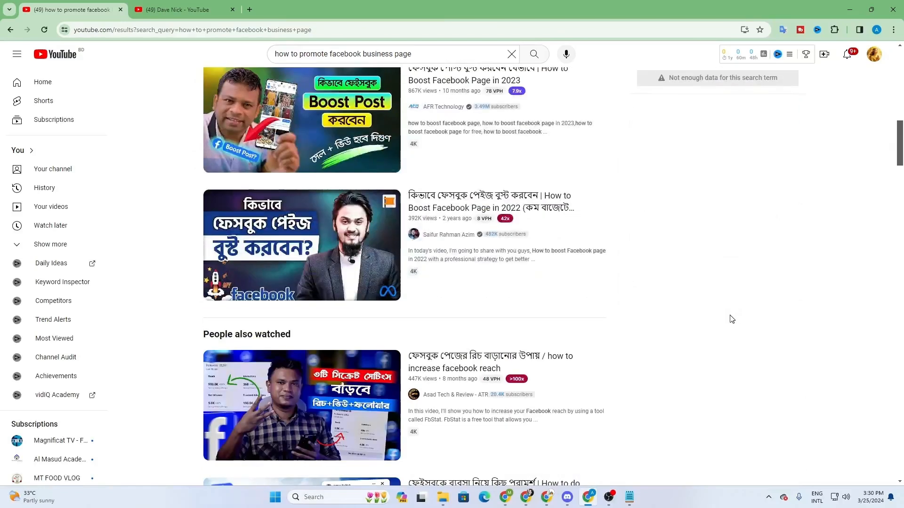
pyautogui.scroll(2, 730, 317)
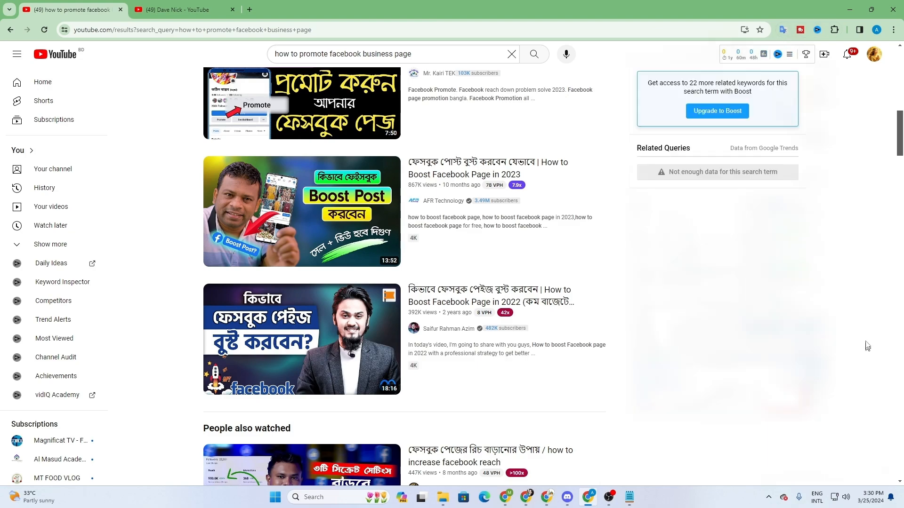
pyautogui.scroll(2, 815, 351)
pyautogui.scroll(8, 815, 350)
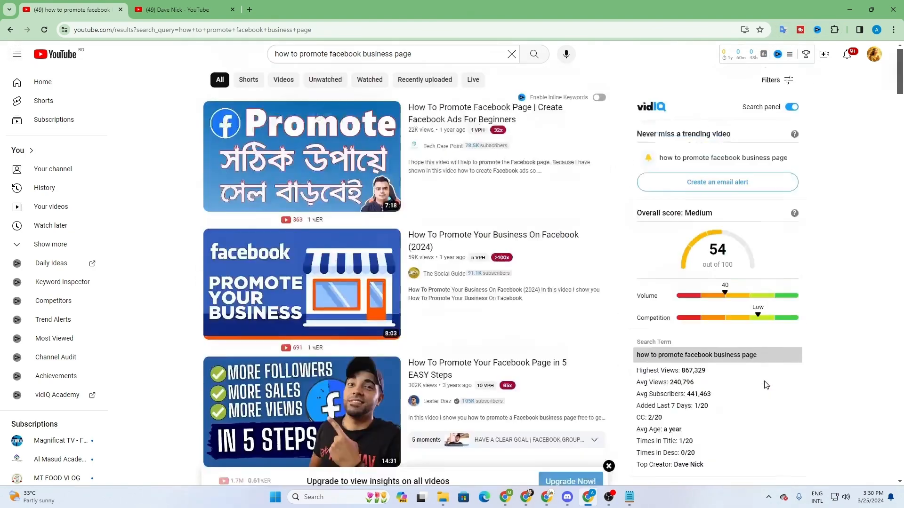
pyautogui.scroll(-10, 766, 381)
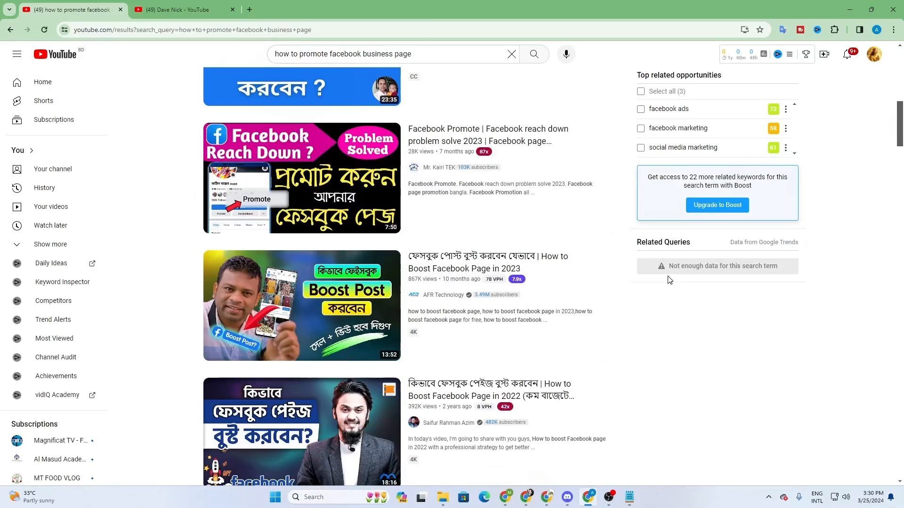
# Open the TubeBuddy extension's management page in Chrome and look through its permissions and site access settings.
pyautogui.rightClick(800, 30)
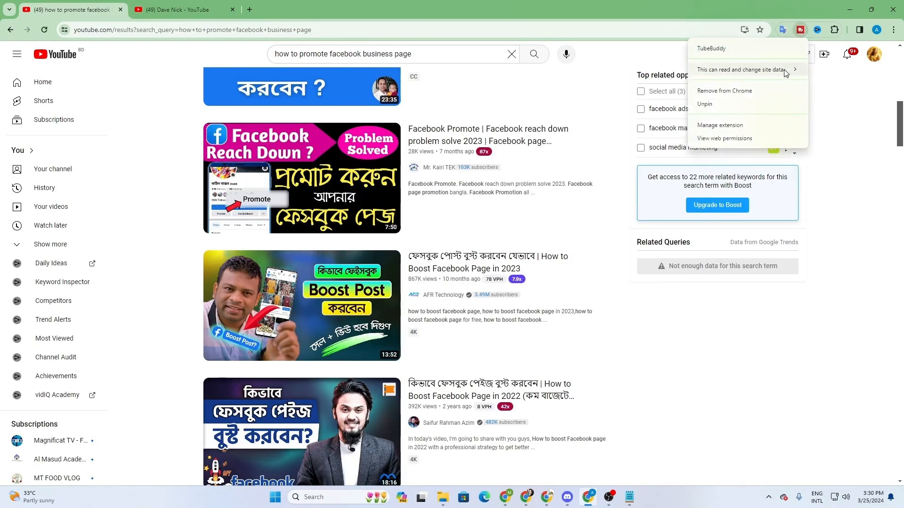
pyautogui.click(742, 124)
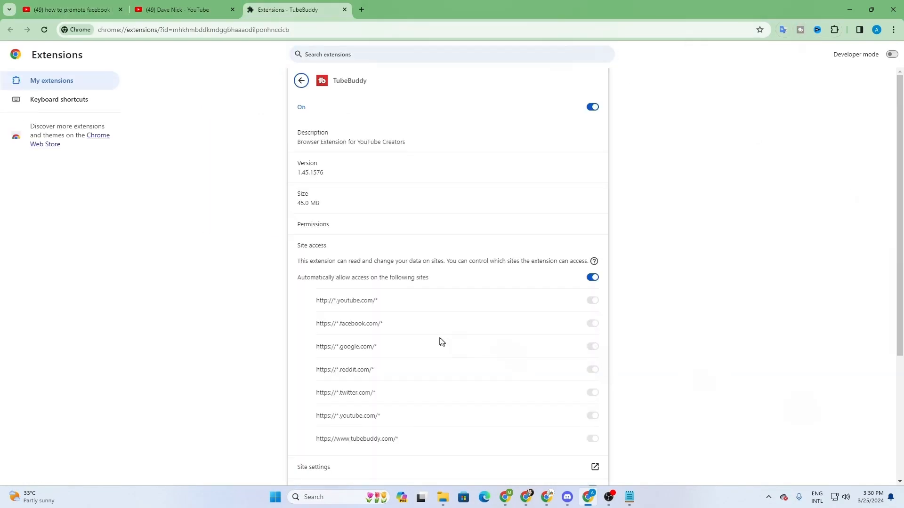
pyautogui.scroll(-3, 414, 375)
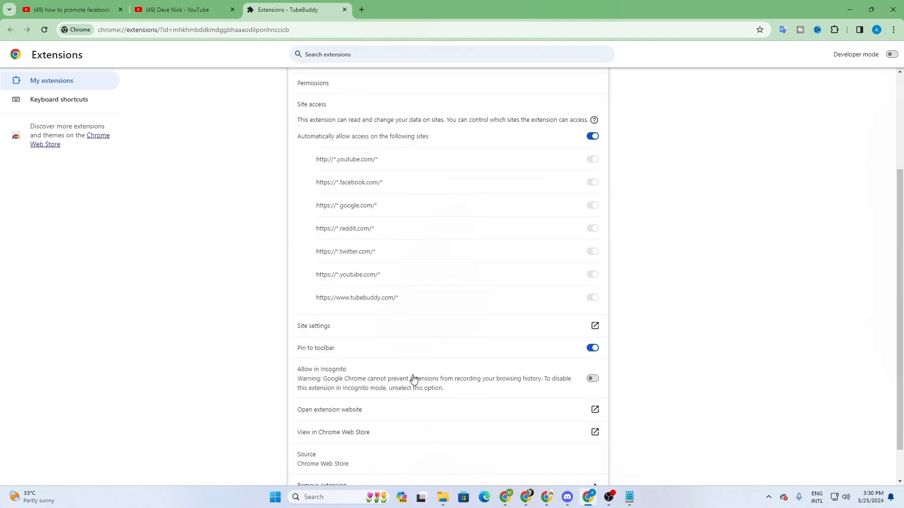
pyautogui.scroll(-1, 413, 379)
pyautogui.scroll(4, 409, 381)
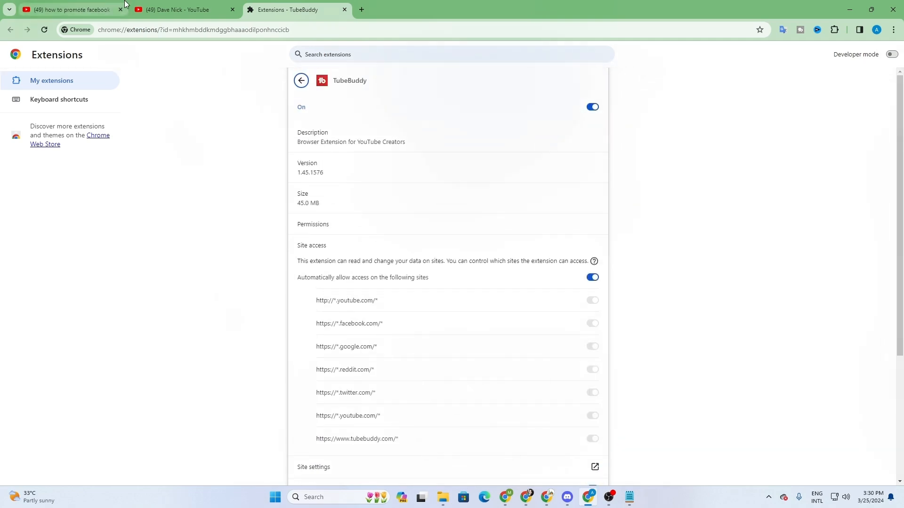
# Close the YouTube channel tab and reload the search results for "how to promote facebook business page".
pyautogui.click(176, 12)
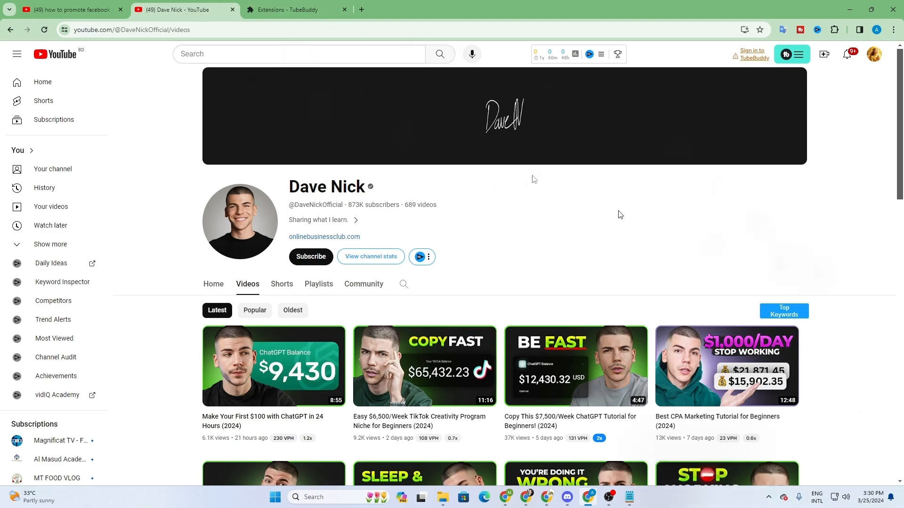
pyautogui.click(81, 5)
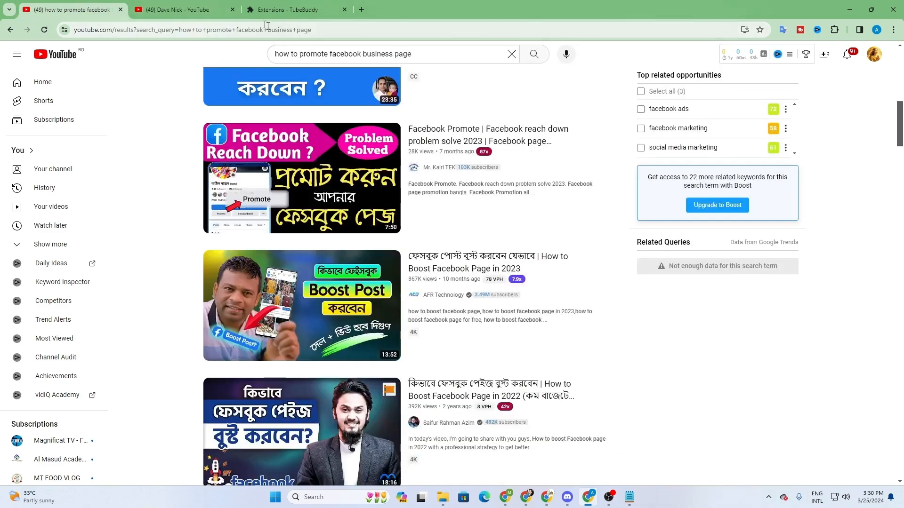
pyautogui.click(232, 10)
pyautogui.scroll(15, 779, 367)
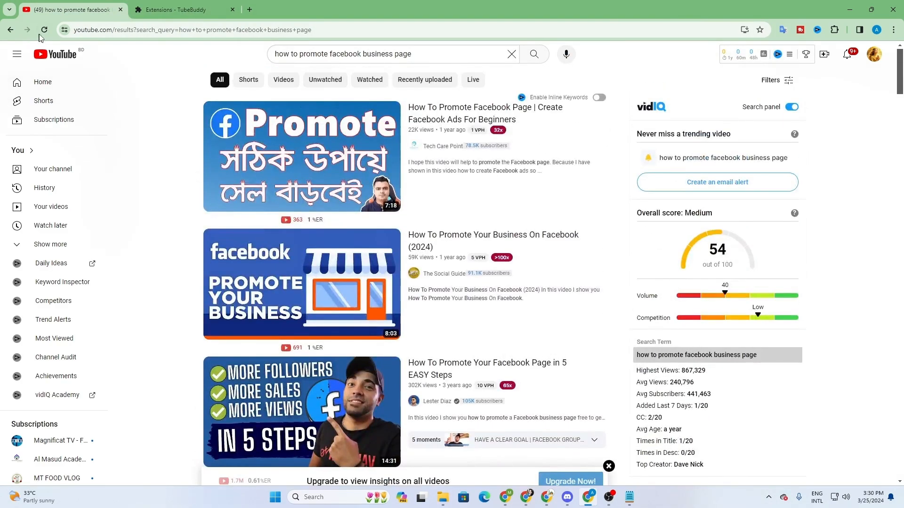
pyautogui.click(44, 30)
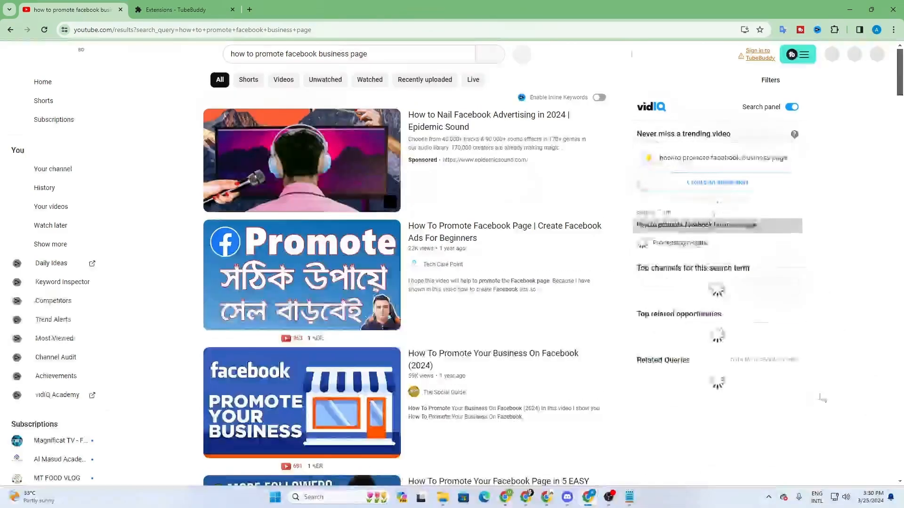
pyautogui.scroll(-5, 810, 403)
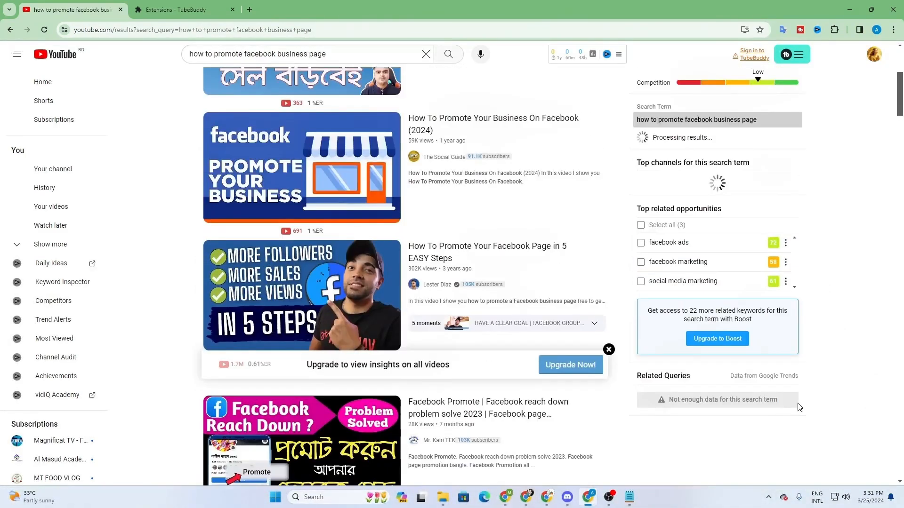
# Sign in to TubeBuddy with the existing Google account and allow it to access the YouTube account.
pyautogui.click(756, 56)
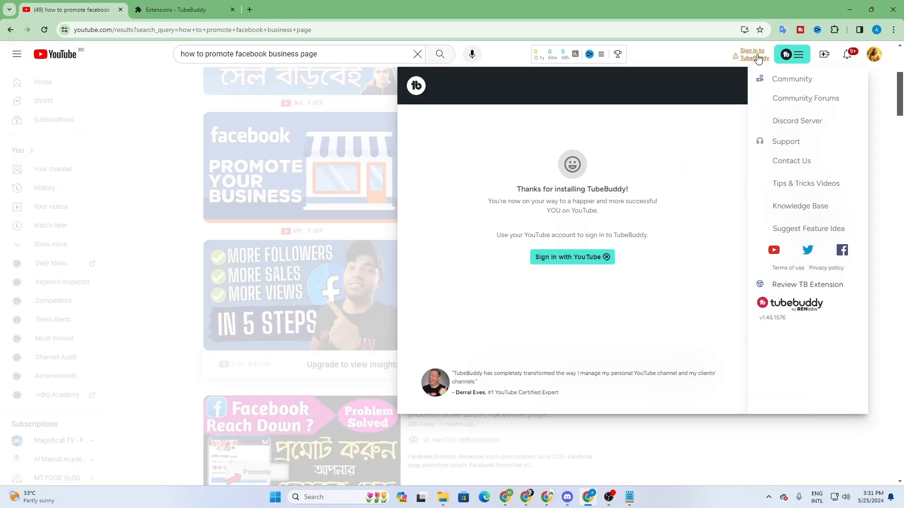
pyautogui.click(586, 259)
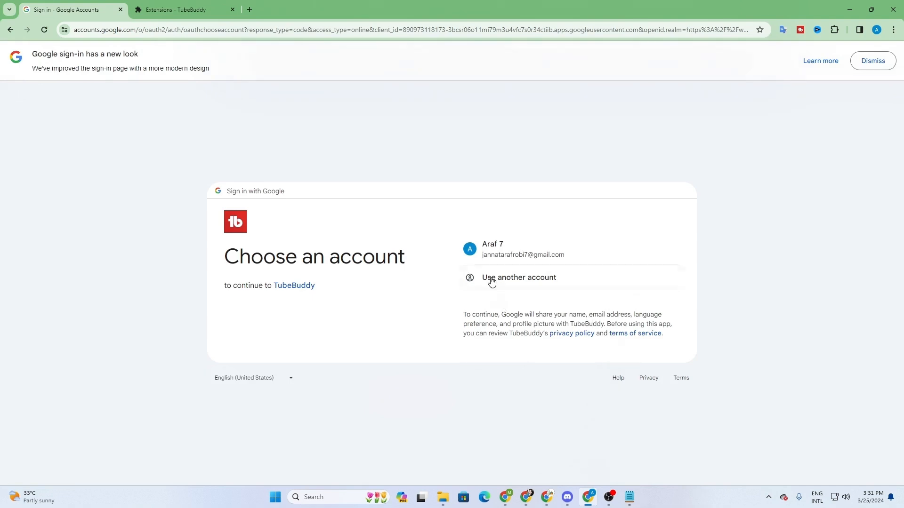
pyautogui.click(498, 254)
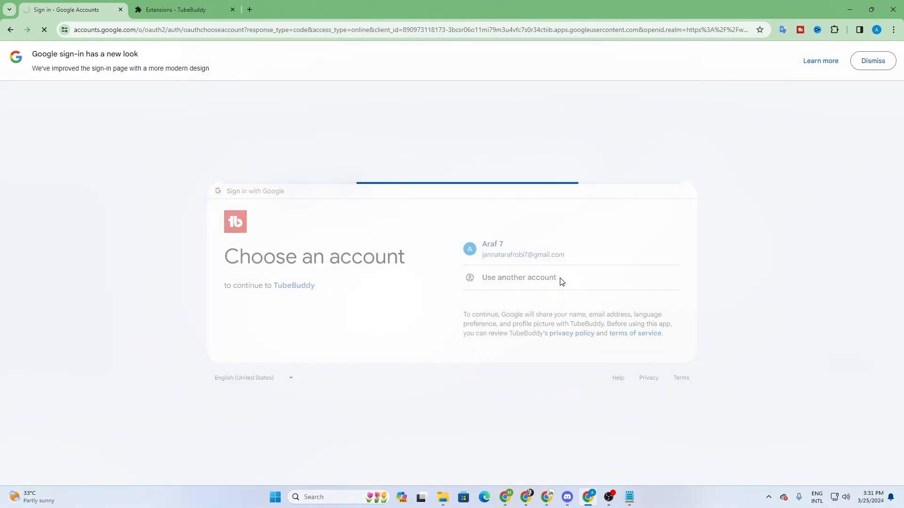
pyautogui.click(498, 258)
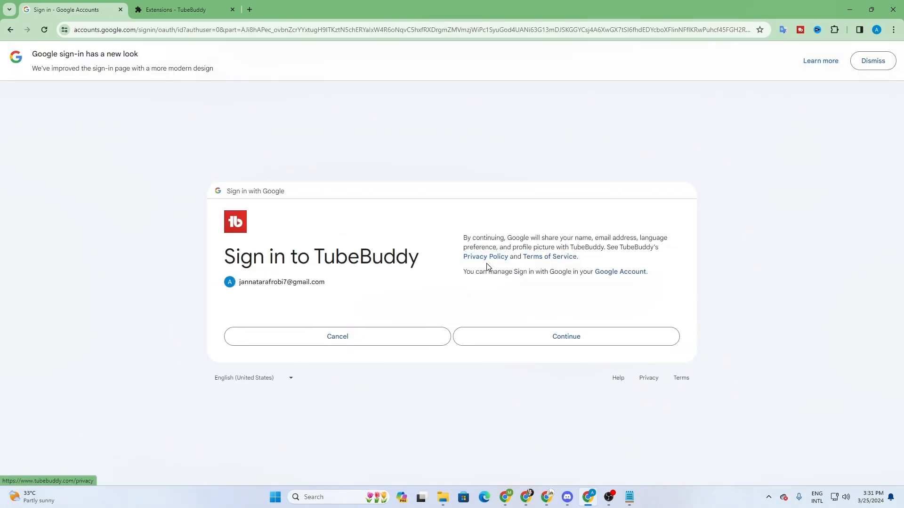
pyautogui.click(525, 342)
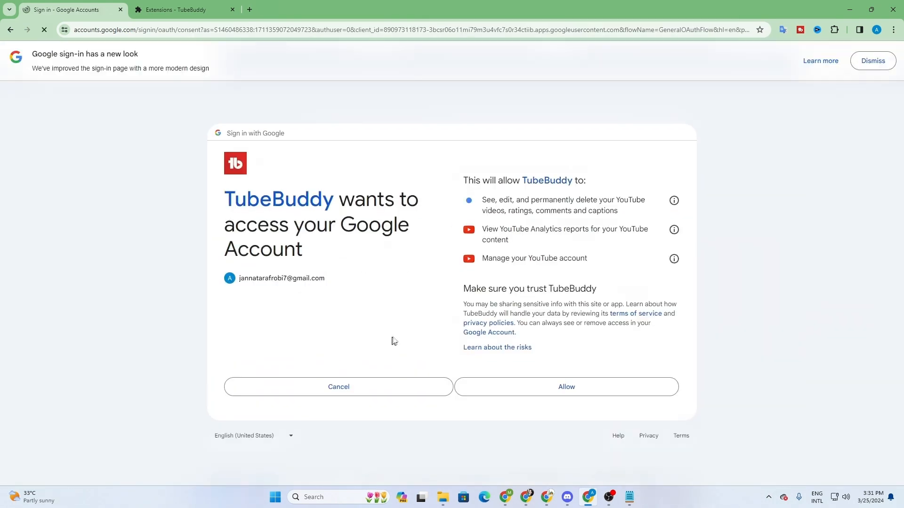
pyautogui.click(523, 384)
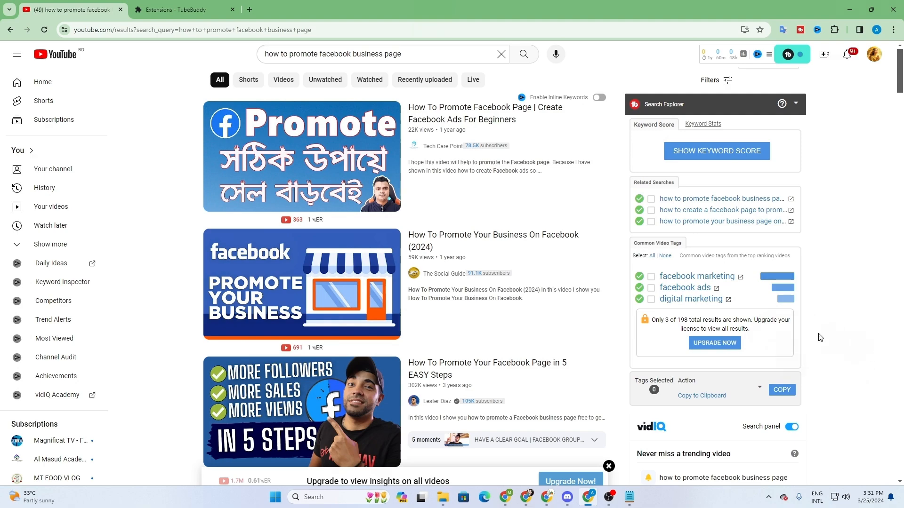
# Show TubeBuddy's keyword score for the query "how to promote facebook business page" in Search Explorer.
pyautogui.scroll(-1, 808, 336)
pyautogui.scroll(-5, 808, 335)
pyautogui.scroll(6, 777, 339)
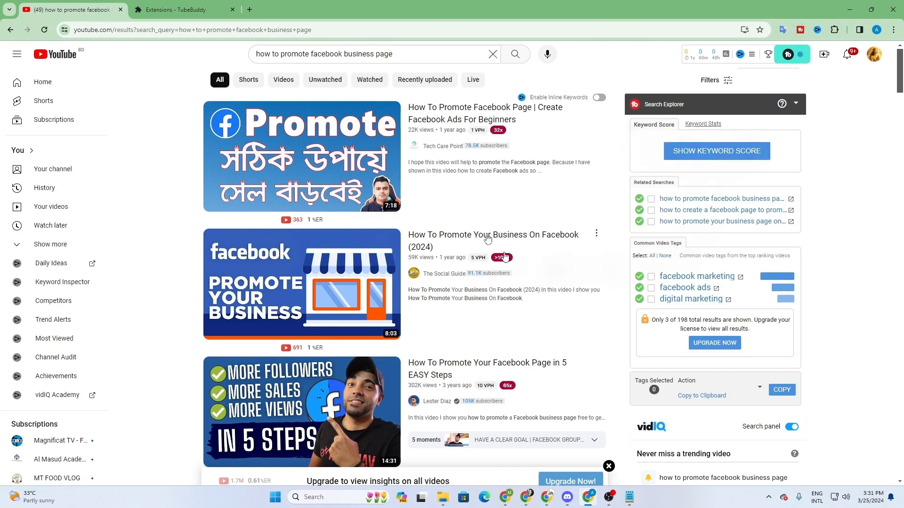
pyautogui.moveTo(262, 58); pyautogui.dragTo(398, 57)
pyautogui.click(838, 205)
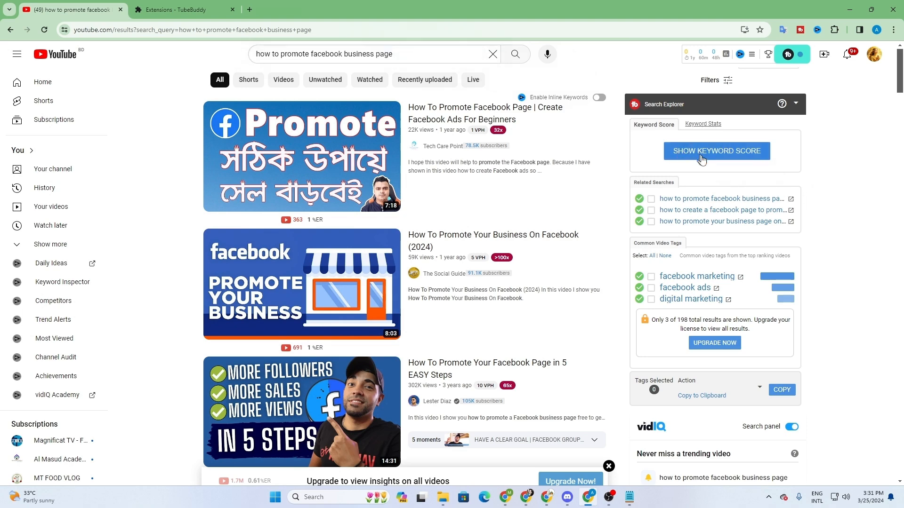
pyautogui.click(716, 156)
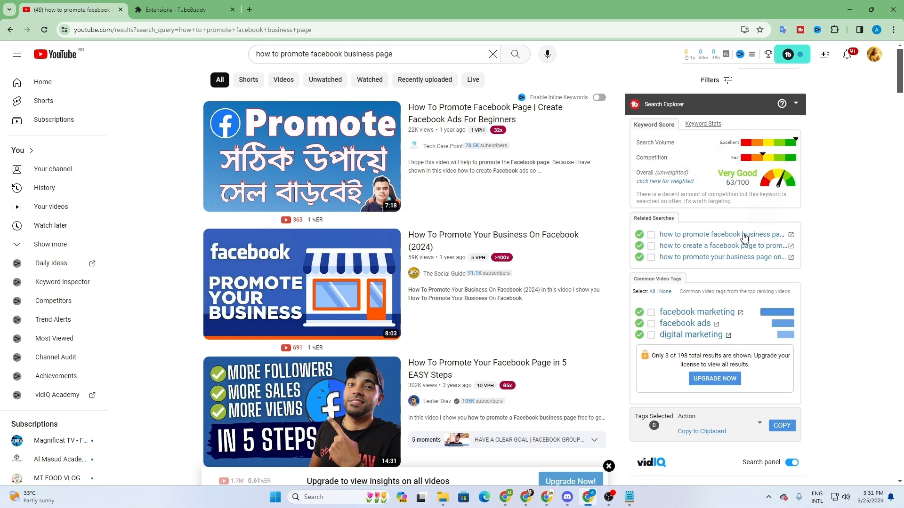
# Examine TubeBuddy's Related Searches and Common Video Tags and compare its keyword score with the vidIQ overall score.
pyautogui.scroll(-3, 742, 234)
pyautogui.scroll(3, 701, 239)
pyautogui.moveTo(674, 219); pyautogui.dragTo(643, 219)
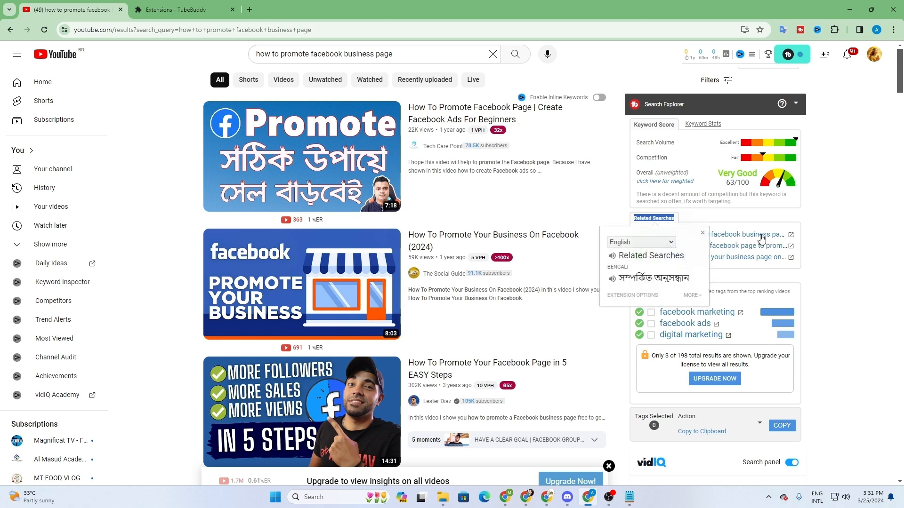
pyautogui.click(850, 245)
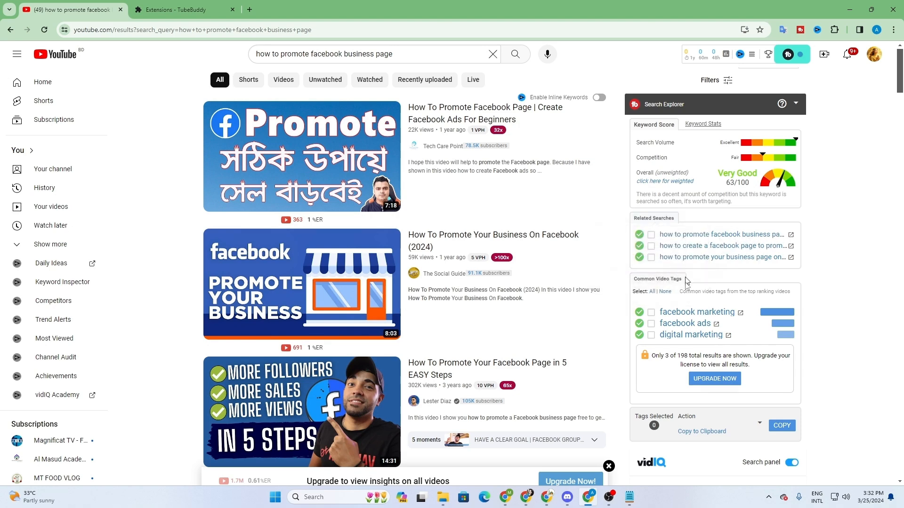
pyautogui.scroll(-2, 686, 287)
pyautogui.scroll(2, 685, 294)
pyautogui.scroll(-8, 692, 306)
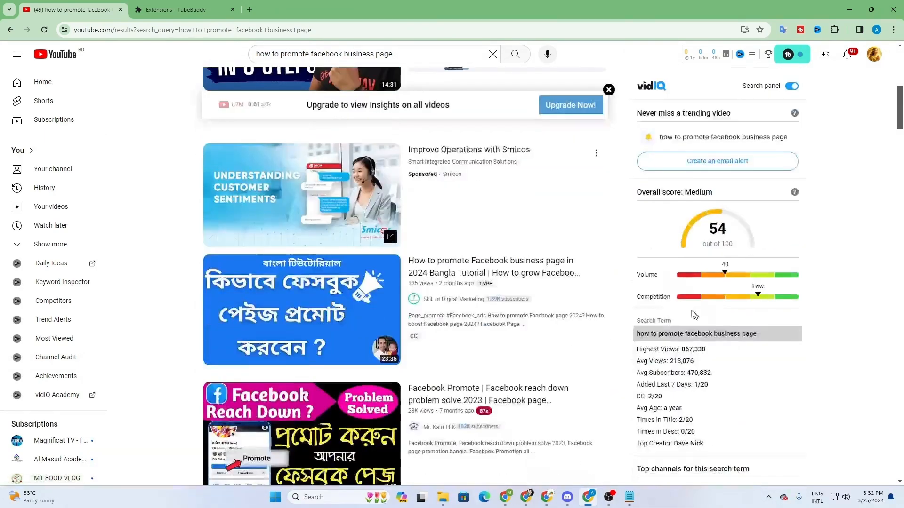
pyautogui.scroll(8, 695, 313)
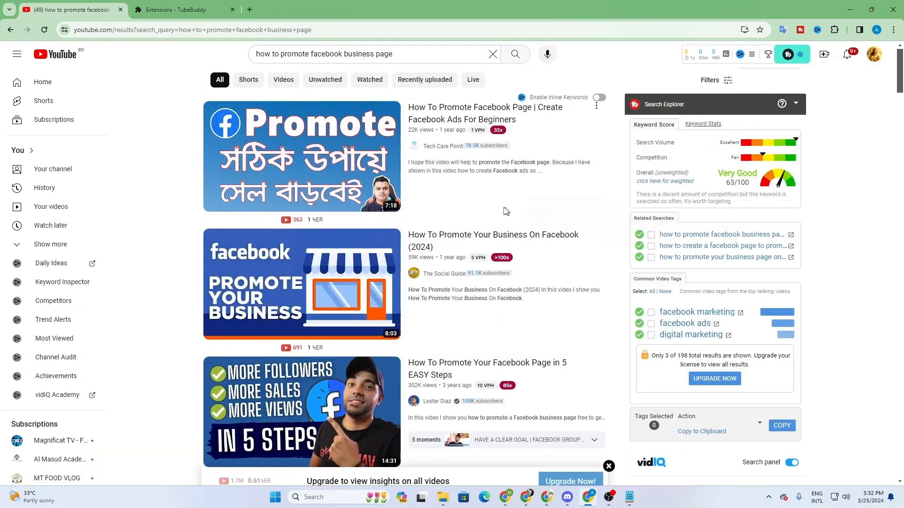
pyautogui.click(407, 54)
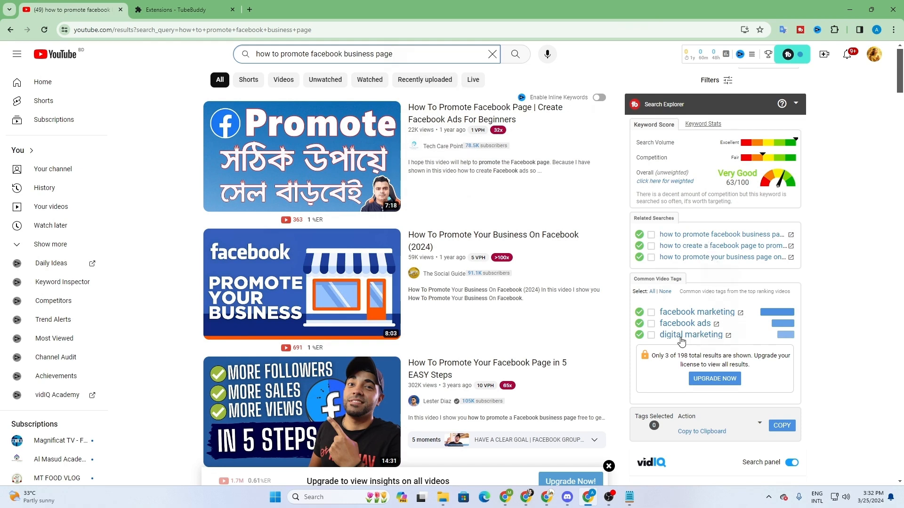
# Look through the vidIQ search term statistics, top channels, top related opportunities and Related Queries alongside the TubeBuddy results.
pyautogui.scroll(-3, 749, 433)
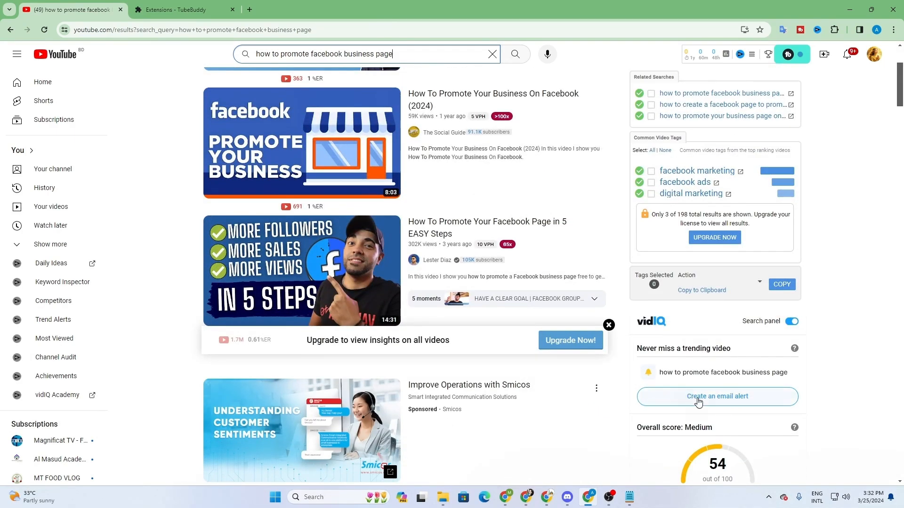
pyautogui.scroll(-3, 698, 403)
pyautogui.scroll(2, 665, 128)
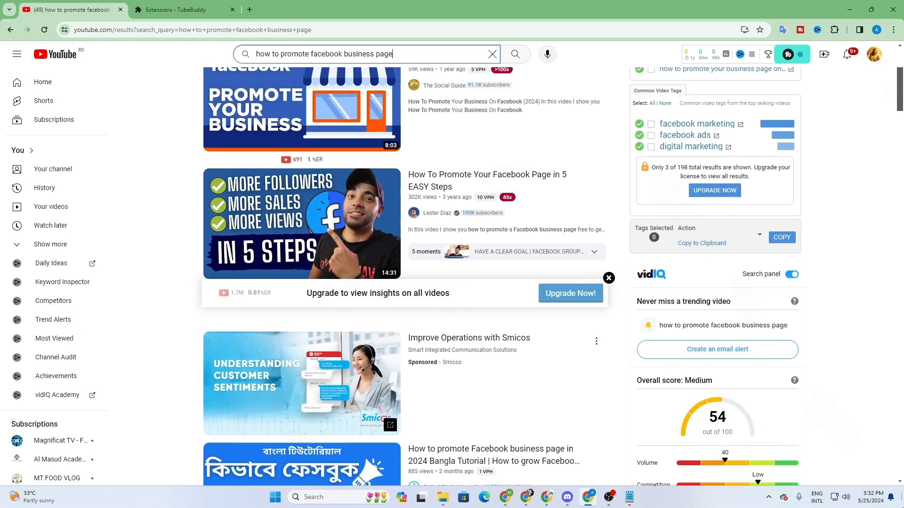
pyautogui.scroll(4, 594, 156)
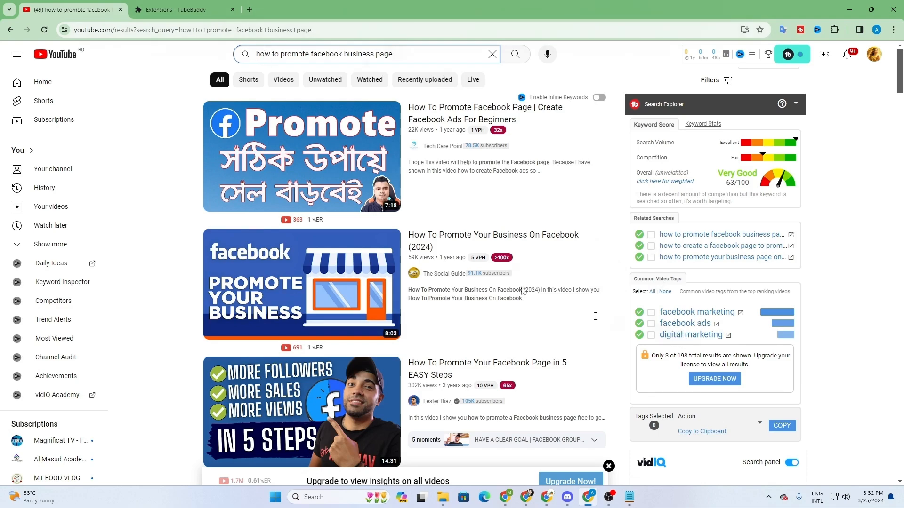
pyautogui.scroll(-9, 701, 316)
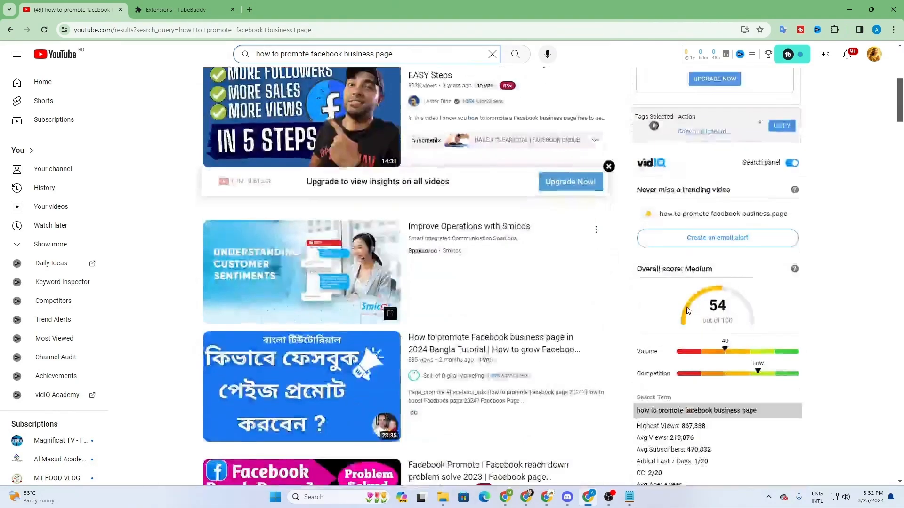
pyautogui.scroll(-4, 701, 311)
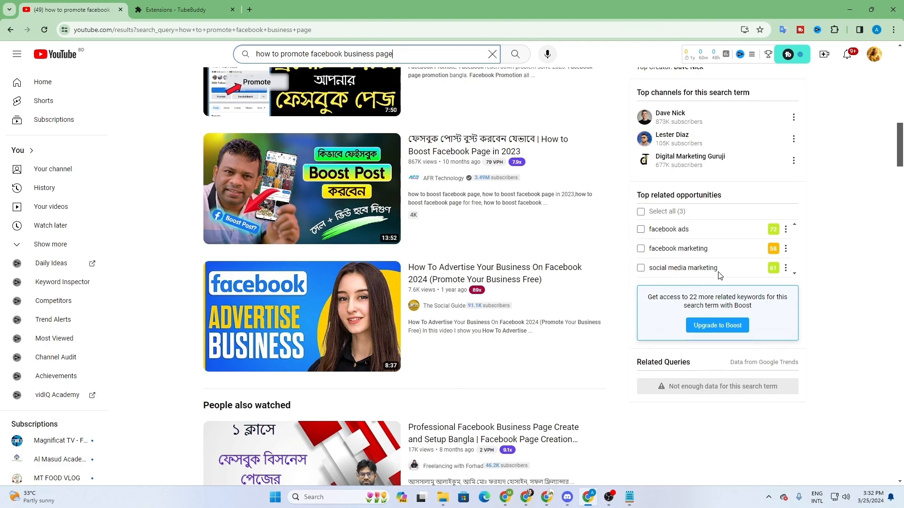
pyautogui.scroll(2, 717, 297)
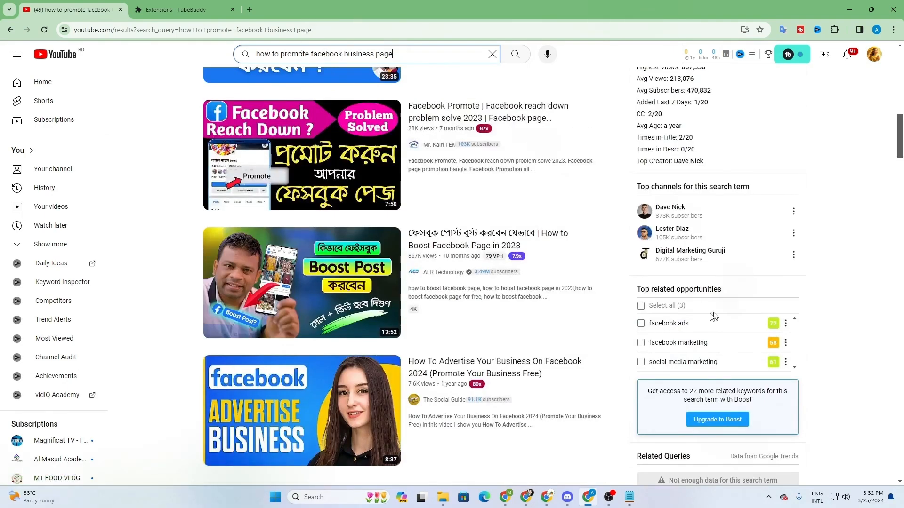
pyautogui.scroll(-3, 700, 367)
pyautogui.scroll(5, 682, 376)
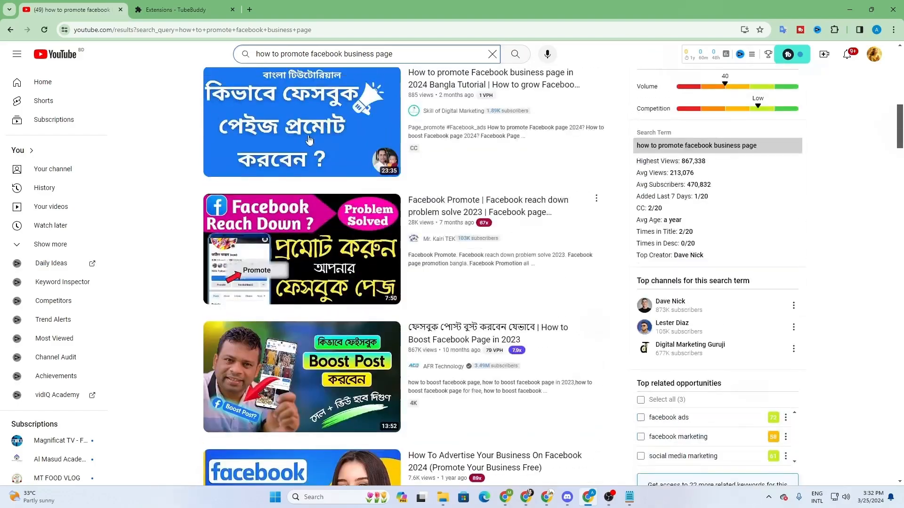
pyautogui.scroll(-3, 740, 485)
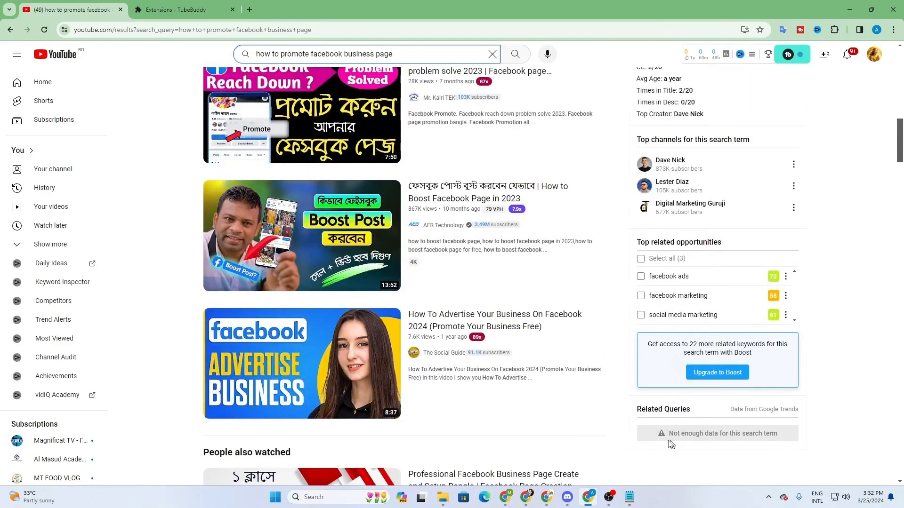
pyautogui.scroll(10, 659, 439)
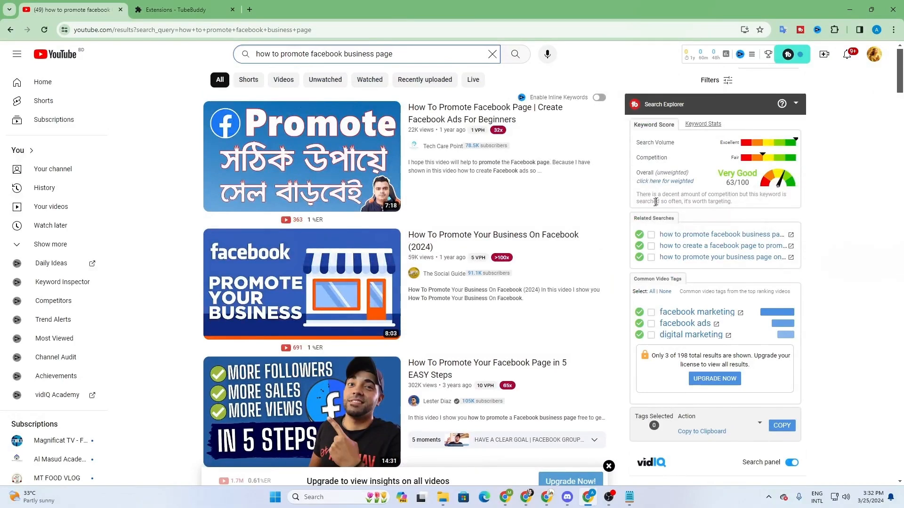
# Clear the search query, open YouTube Studio and dismiss the TubeBuddy welcome message.
pyautogui.click(489, 55)
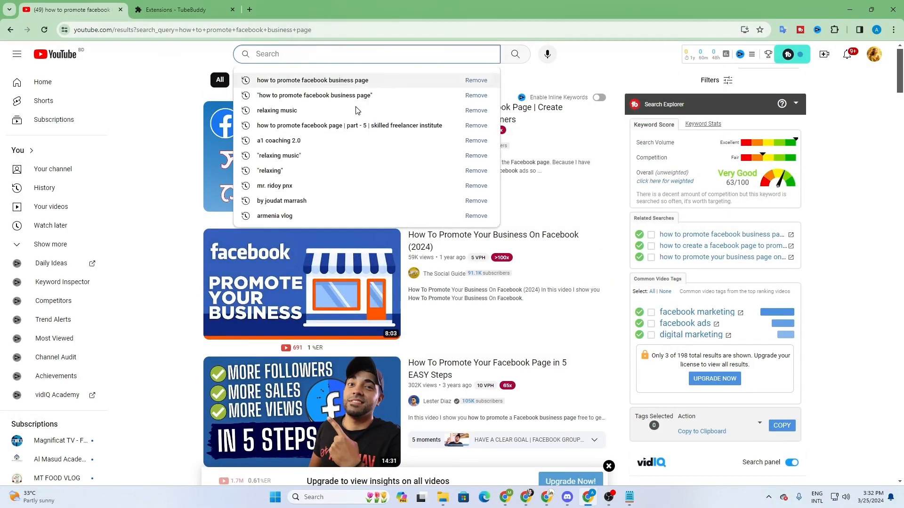
pyautogui.click(194, 72)
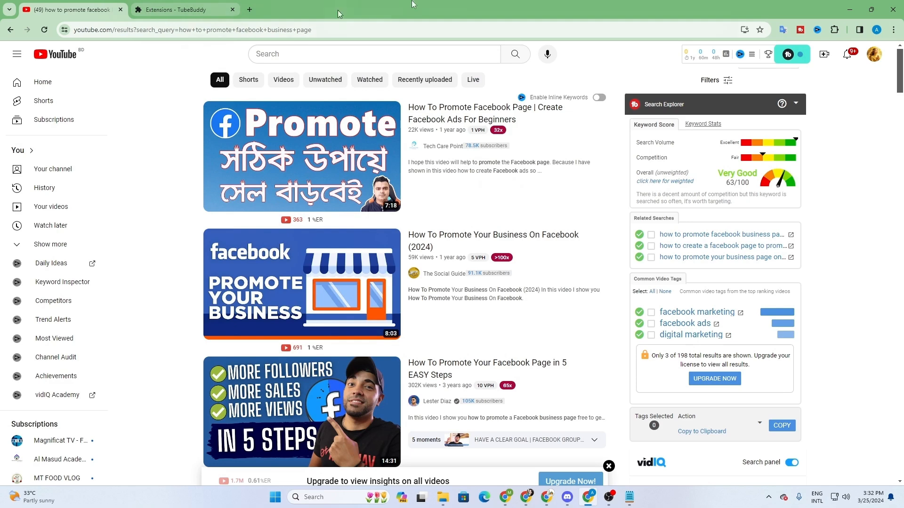
pyautogui.click(874, 54)
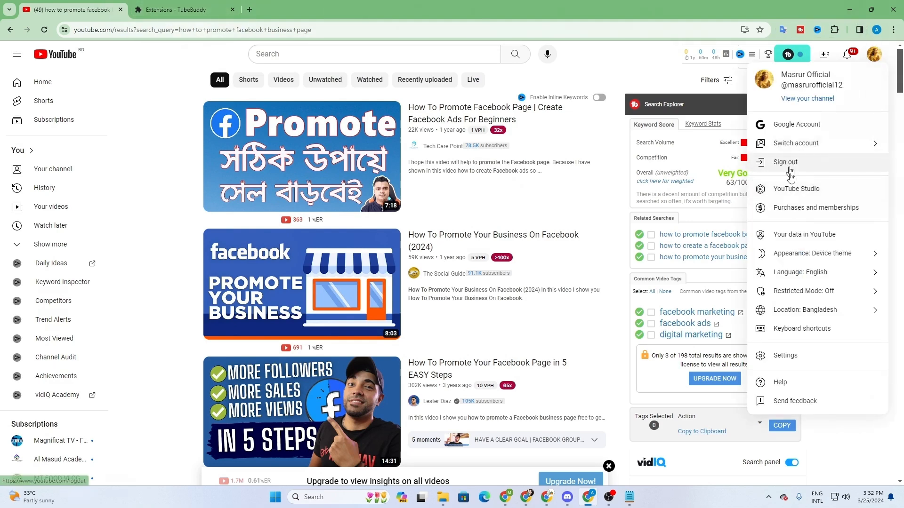
pyautogui.click(784, 185)
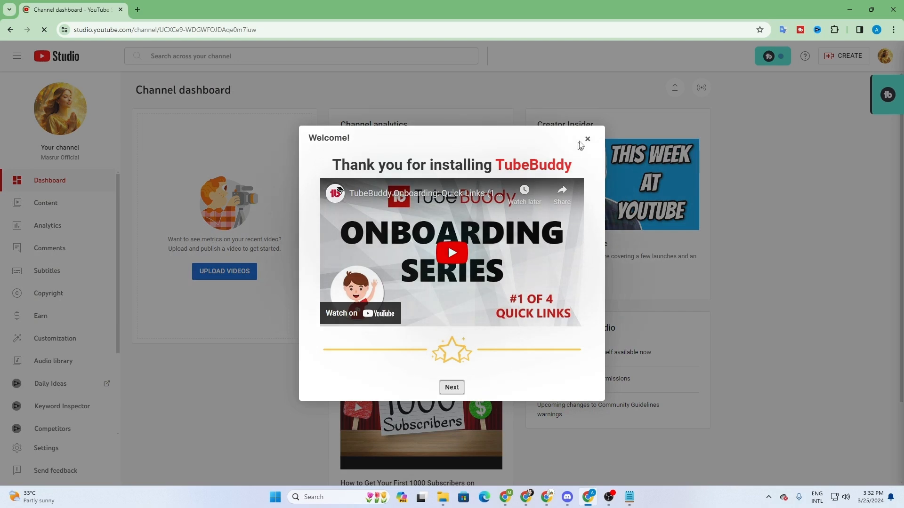
pyautogui.click(587, 139)
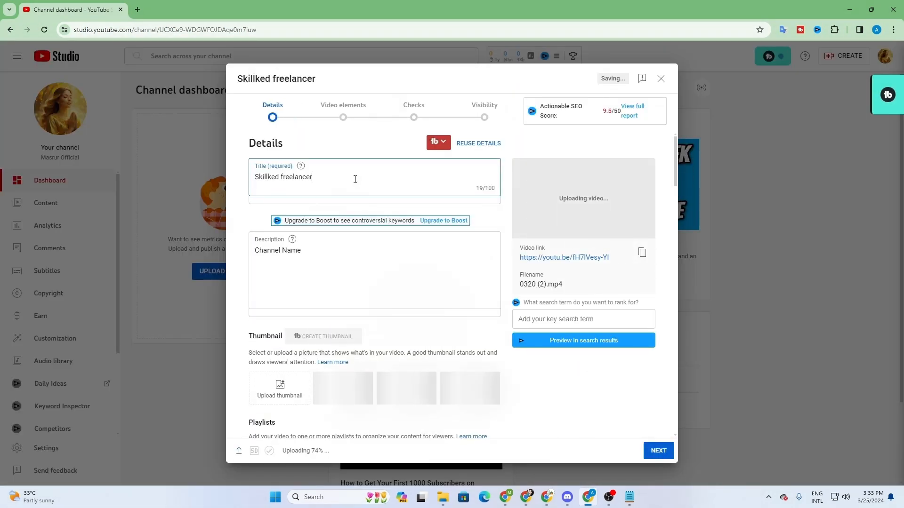
# Select the uploaded video's title text and the line "how to promote facebook business page | Part 5 | skilled freelancer" in Notepad.
pyautogui.moveTo(353, 178); pyautogui.dragTo(244, 179)
pyautogui.click(630, 497)
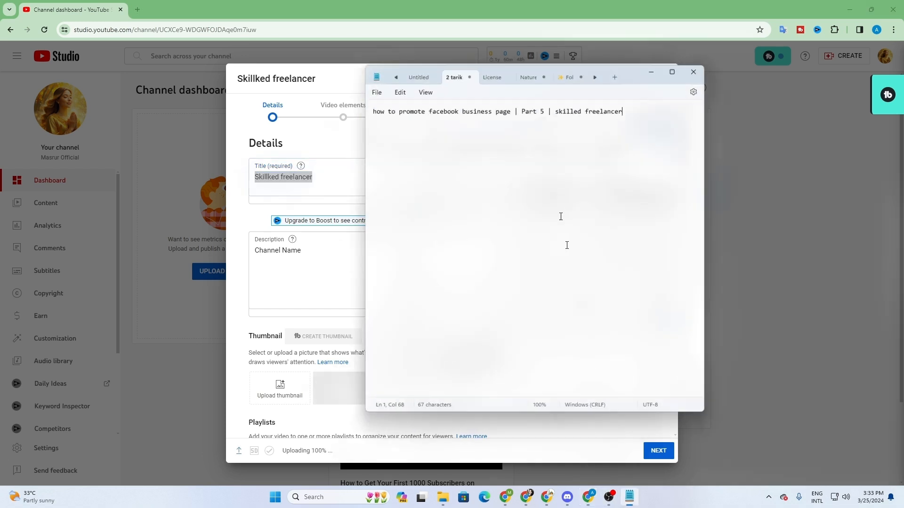
pyautogui.moveTo(632, 111); pyautogui.dragTo(366, 113)
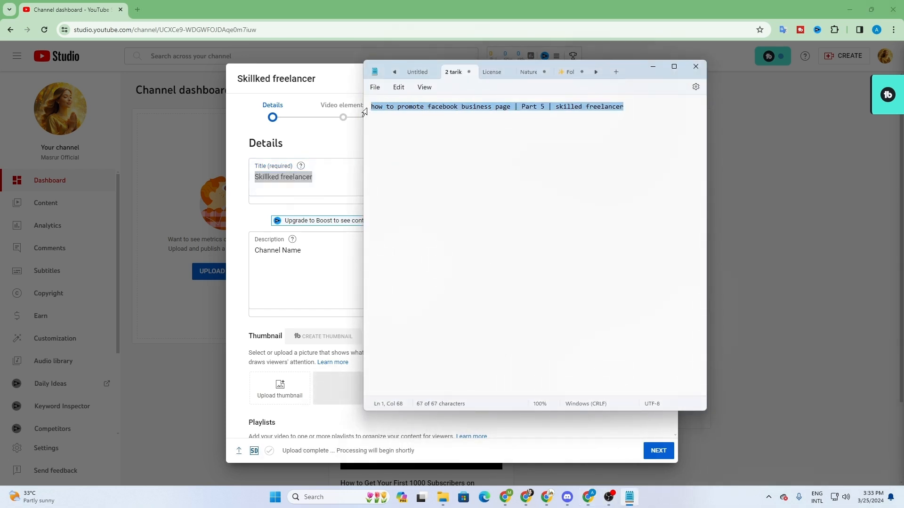
# Copy "how to promote facebook business page | Part 5 | skilled freelancer" from the notes and select the video's current title in the upload details.
pyautogui.rightClick(390, 113)
pyautogui.click(417, 166)
pyautogui.click(327, 176)
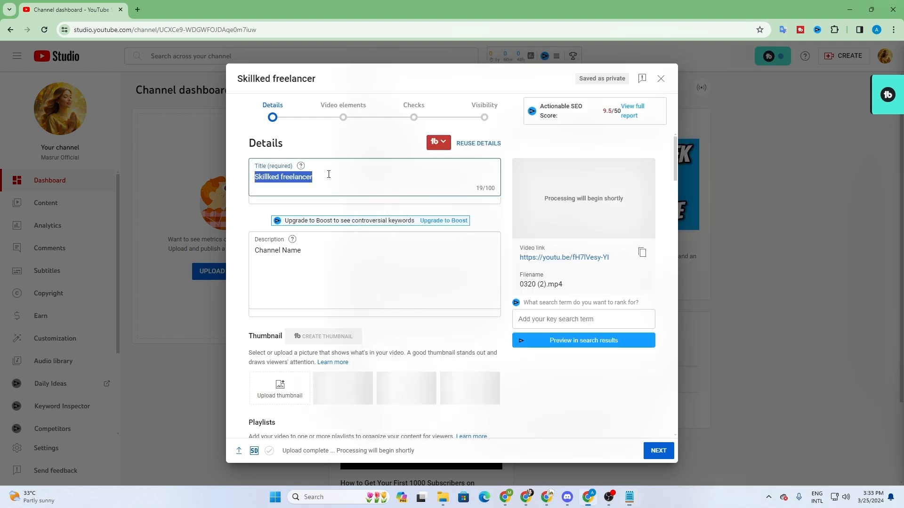
pyautogui.click(315, 179)
pyautogui.moveTo(316, 180); pyautogui.dragTo(231, 178)
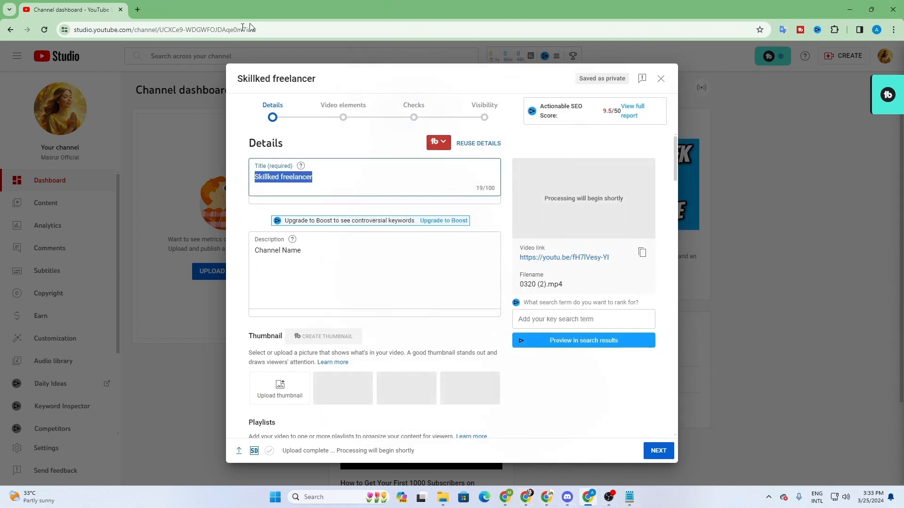
# Open the YouTube home page in a new browser tab through a Google search for "youtube".
pyautogui.click(138, 9)
pyautogui.click(420, 190)
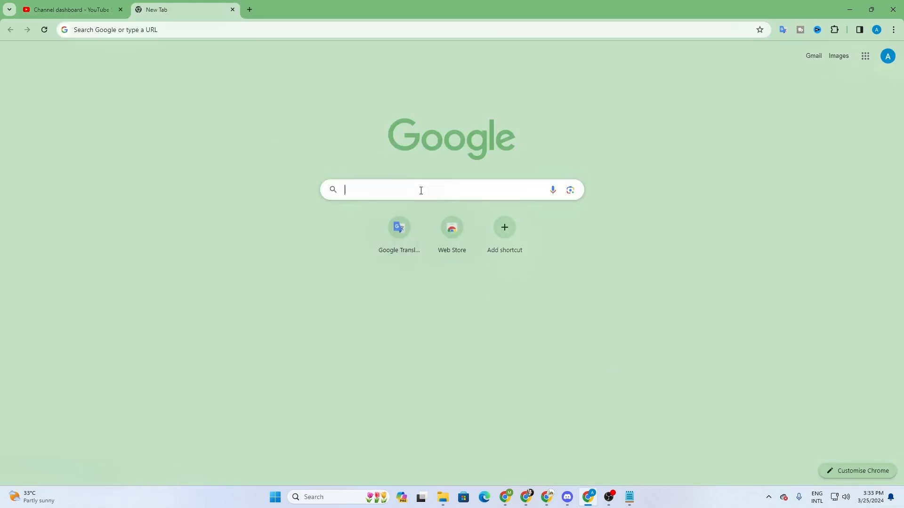
pyautogui.click(418, 215)
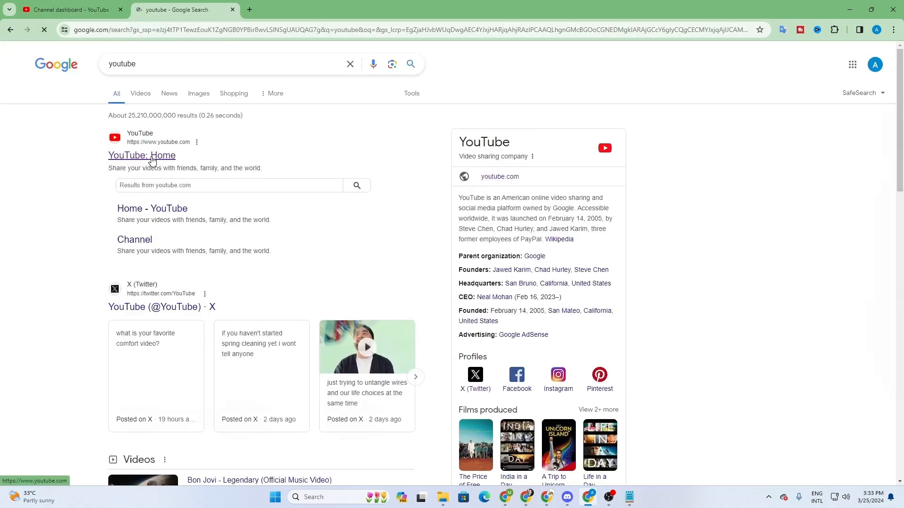
pyautogui.click(151, 155)
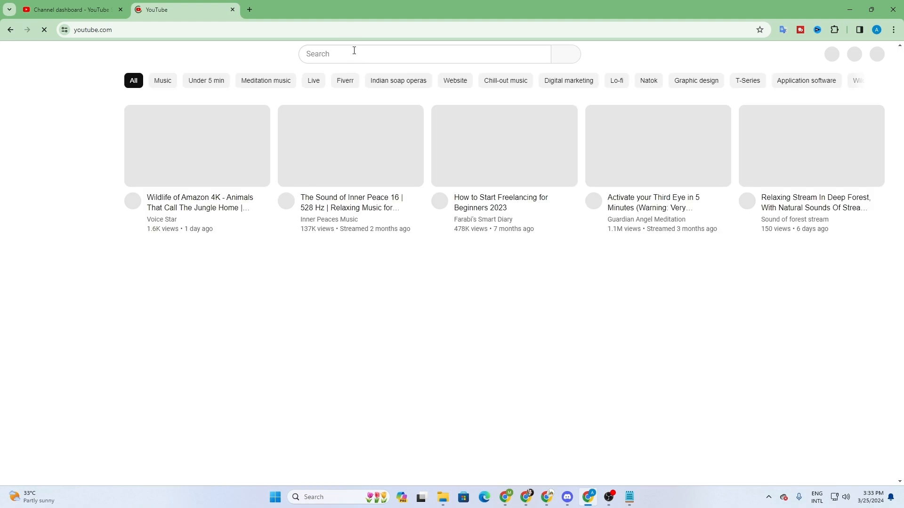
# Search YouTube for the copied title "how to promote facebook business page | Part 5 | skilled freelancer".
pyautogui.click(354, 52)
pyautogui.rightClick(354, 52)
pyautogui.click(394, 137)
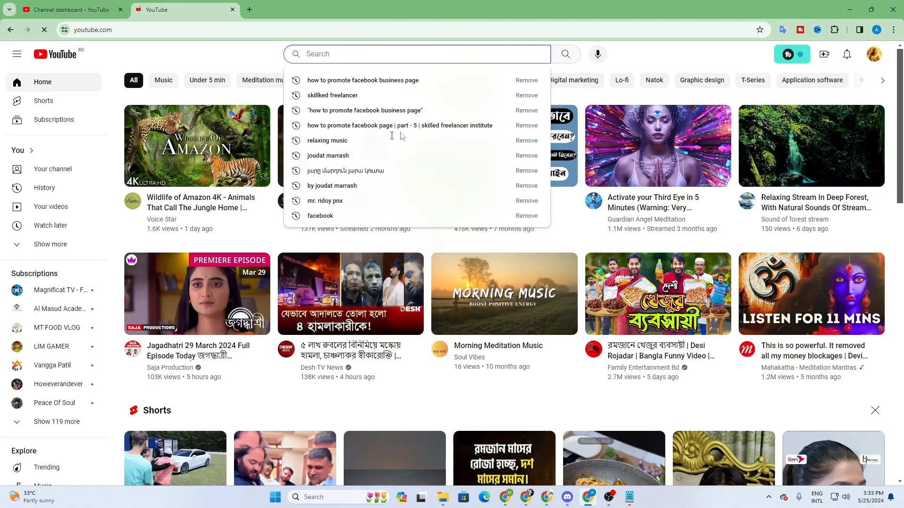
pyautogui.click(565, 54)
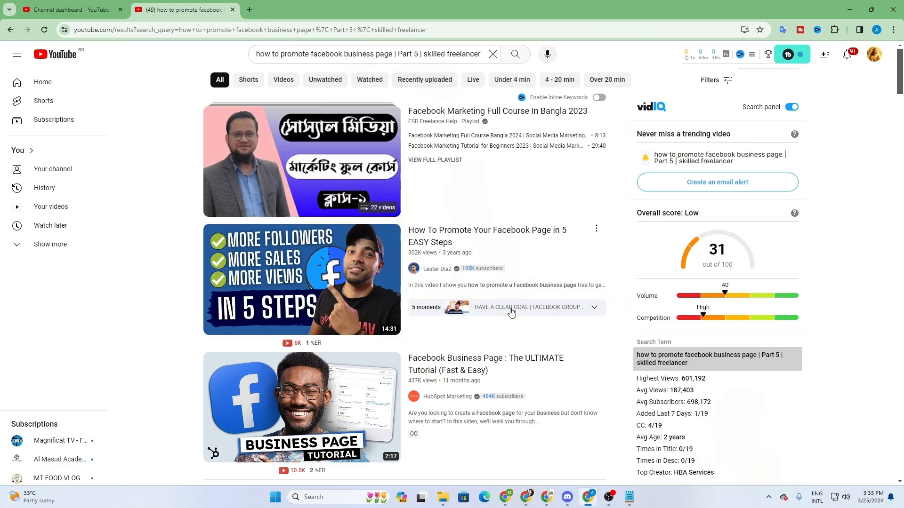
# Examine the search results and vidIQ's overall score, volume, competition and top channels for the searched title.
pyautogui.scroll(-2, 490, 222)
pyautogui.scroll(-2, 463, 184)
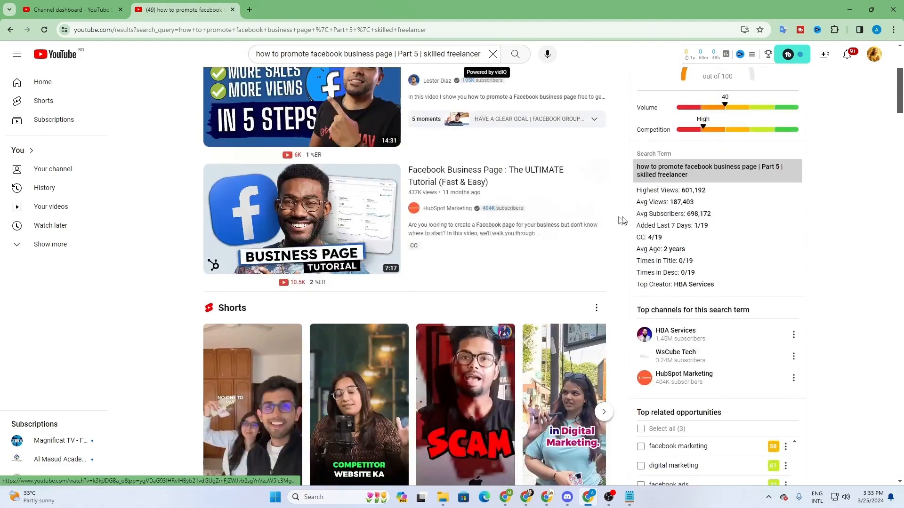
pyautogui.scroll(4, 463, 202)
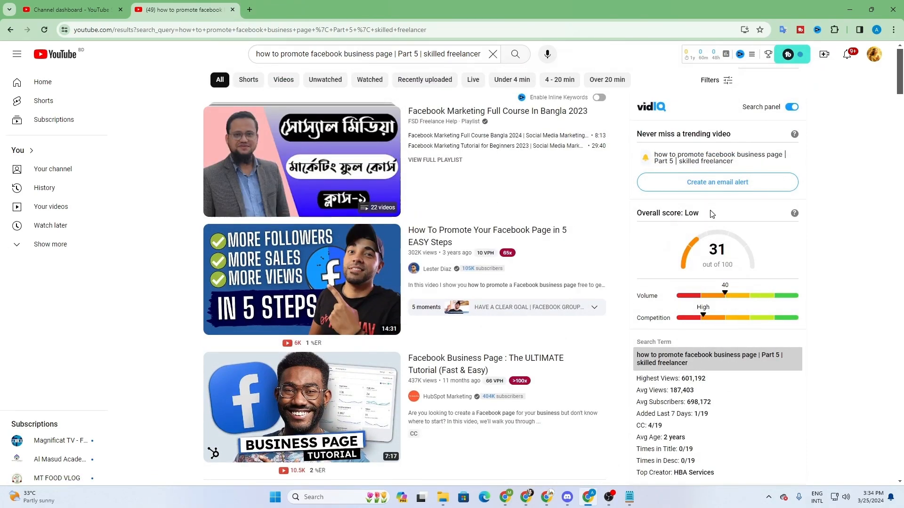
pyautogui.click(833, 279)
pyautogui.scroll(-5, 787, 340)
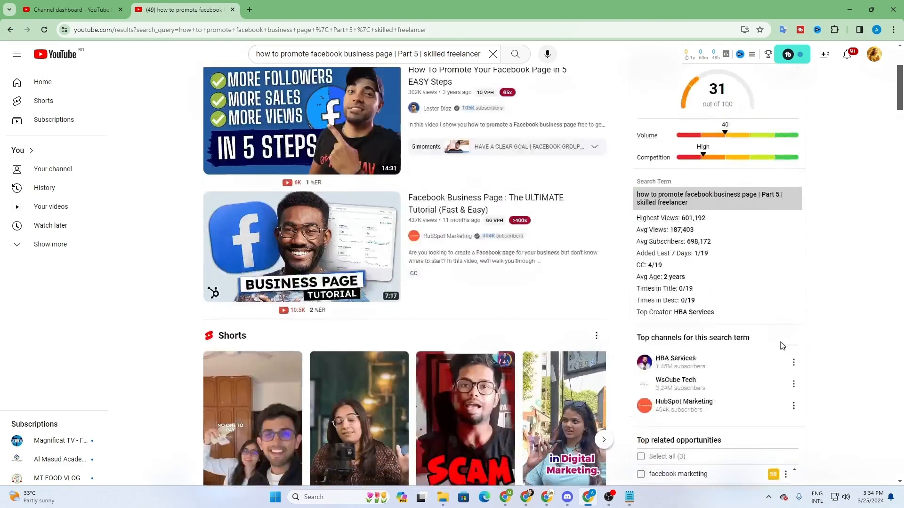
pyautogui.scroll(3, 753, 352)
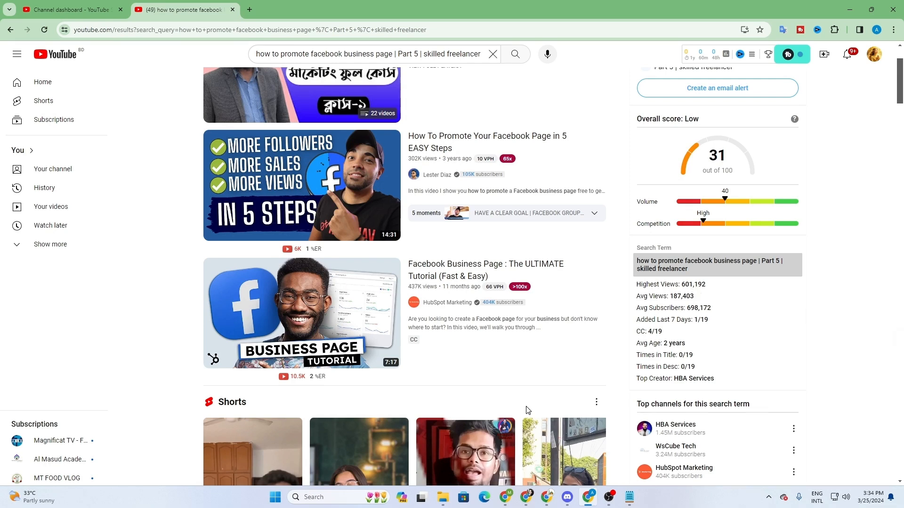
pyautogui.scroll(-2, 561, 430)
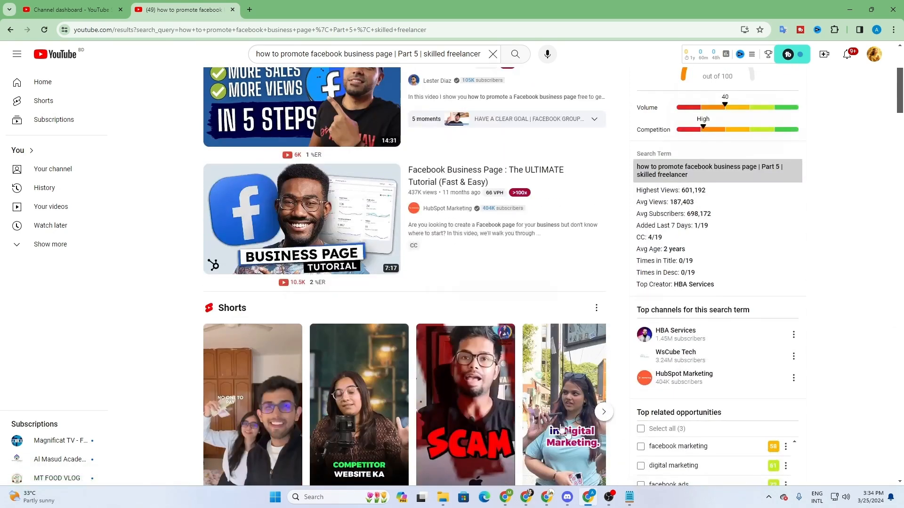
pyautogui.scroll(4, 565, 429)
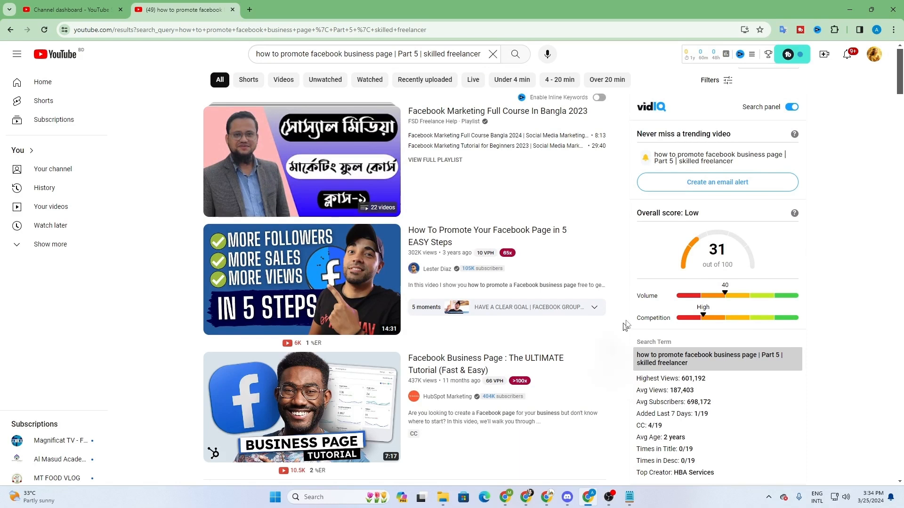
pyautogui.click(425, 53)
pyautogui.doubleClick(425, 54)
pyautogui.click(724, 264)
pyautogui.scroll(-5, 668, 250)
pyautogui.scroll(5, 652, 157)
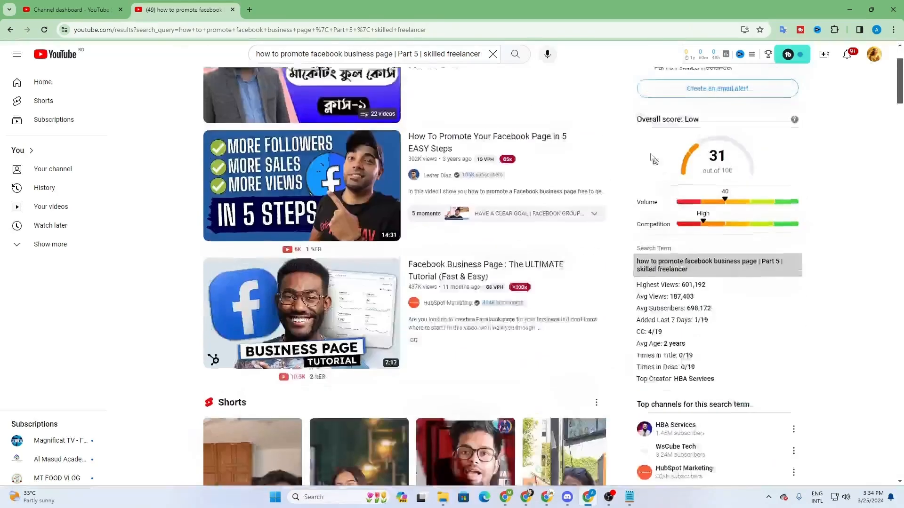
pyautogui.scroll(-3, 730, 256)
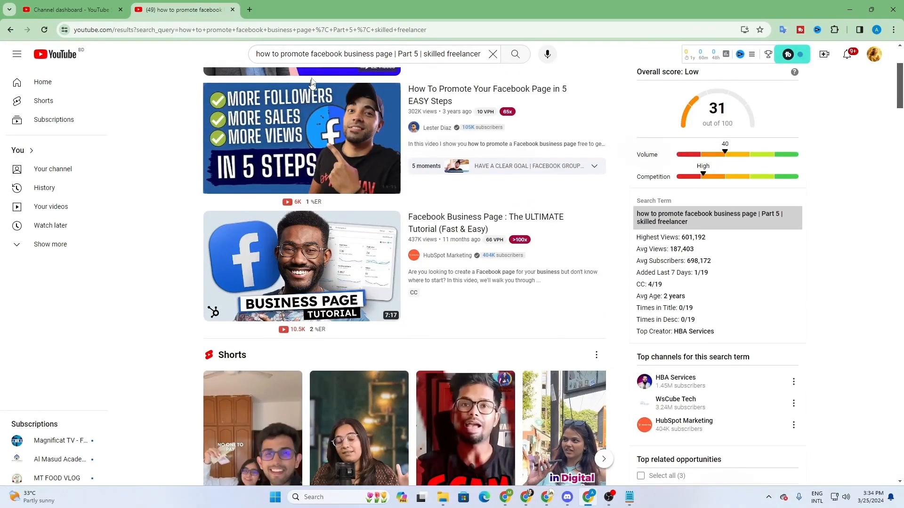
# Check vidIQ's highest and average views for the search term and review the part number and channel name in the search phrase.
pyautogui.moveTo(284, 54); pyautogui.dragTo(480, 53)
pyautogui.click(857, 264)
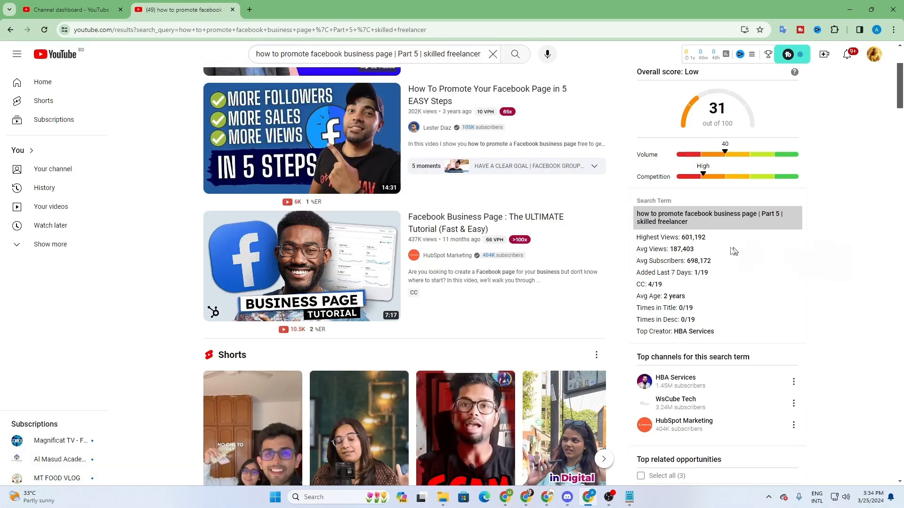
pyautogui.moveTo(682, 237); pyautogui.dragTo(711, 241)
pyautogui.moveTo(670, 249); pyautogui.dragTo(698, 254)
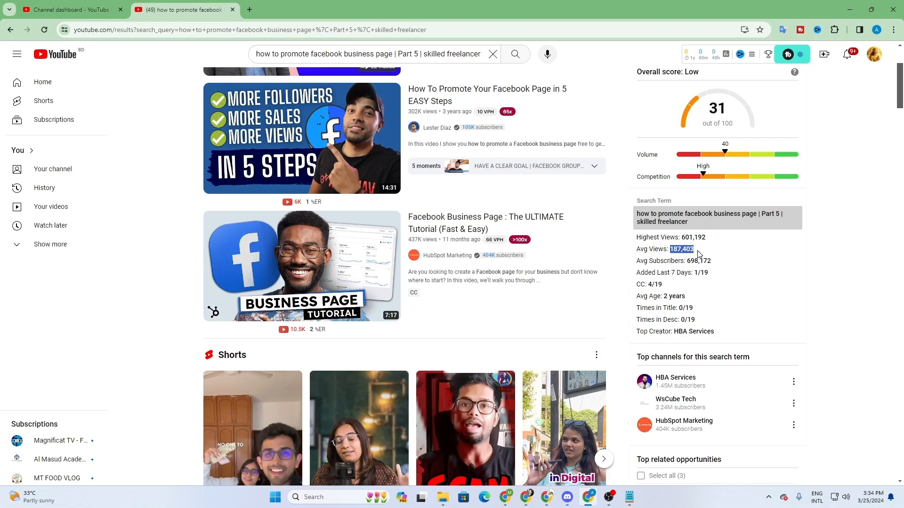
pyautogui.click(741, 253)
pyautogui.scroll(3, 732, 254)
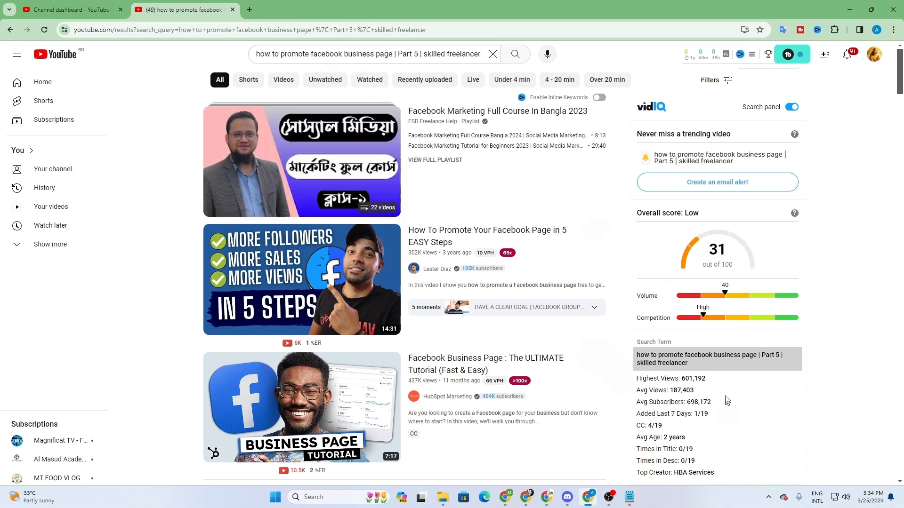
pyautogui.scroll(-3, 501, 255)
pyautogui.scroll(3, 556, 291)
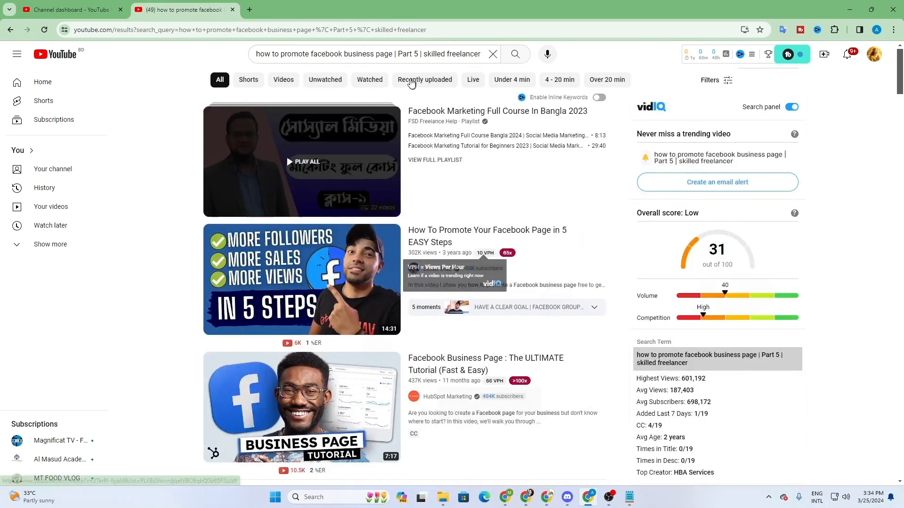
pyautogui.moveTo(391, 54); pyautogui.dragTo(482, 55)
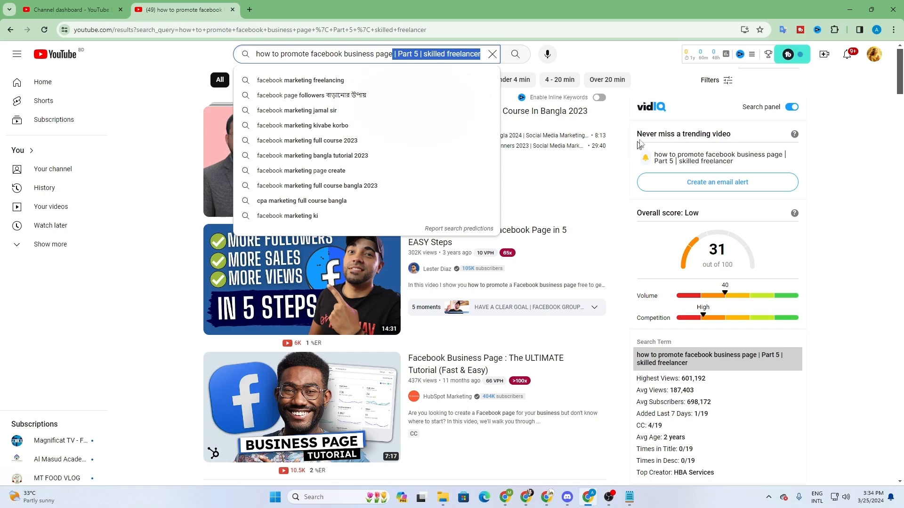
pyautogui.click(627, 69)
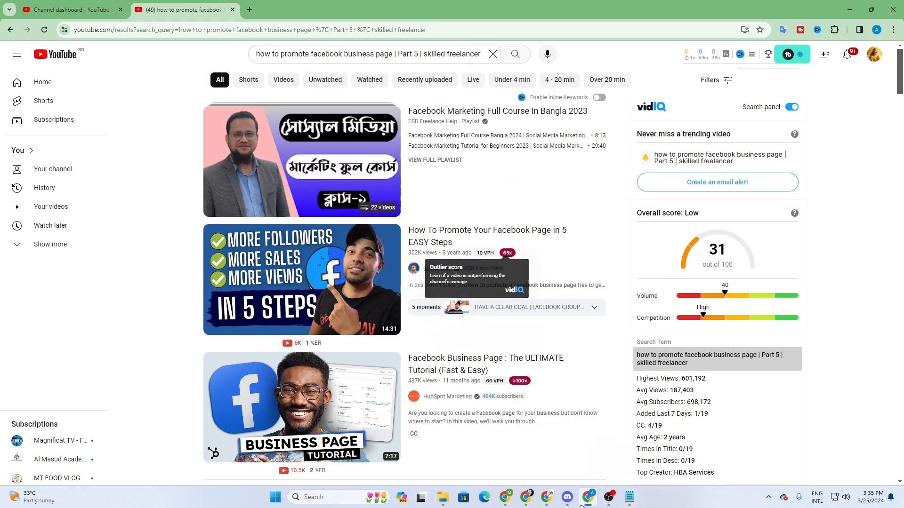
# Switch to Discord to check the Class Room call, and return to the YouTube search results in Chrome.
pyautogui.hotkey('alt', 'Tab')
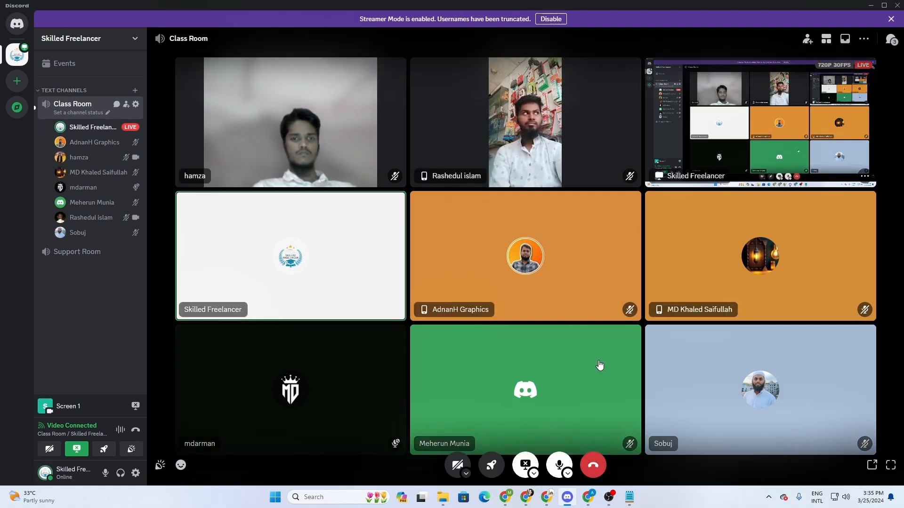
pyautogui.click(512, 499)
pyautogui.click(512, 499)
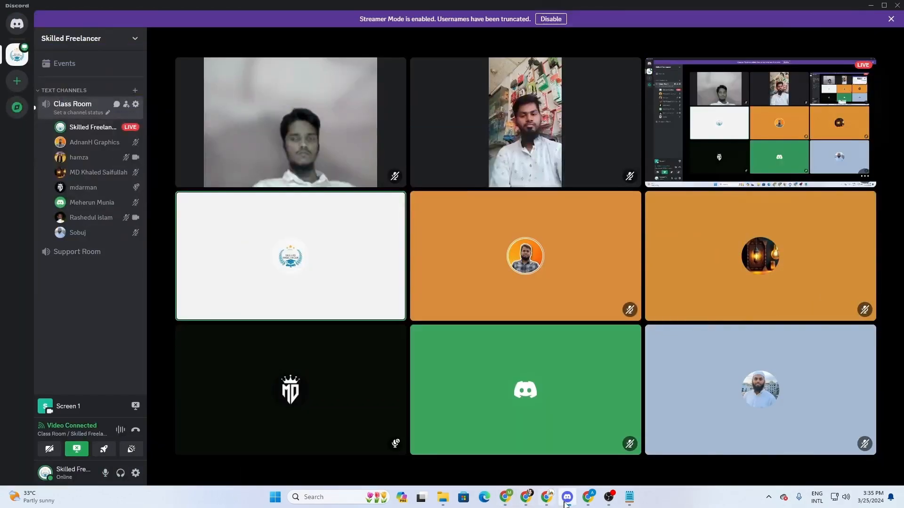
pyautogui.click(588, 497)
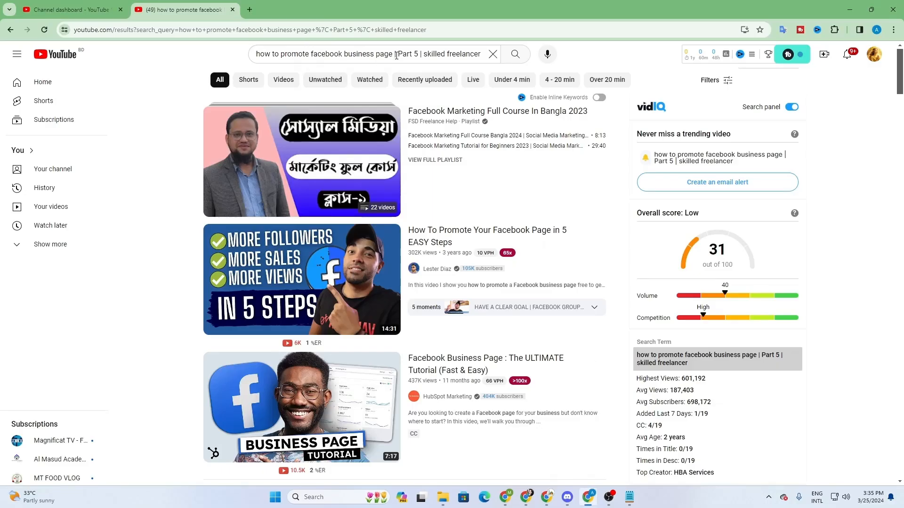
# Review the keyword and channel-name parts of the search phrase, and look over the vidIQ statistics and related opportunities again.
pyautogui.moveTo(396, 54); pyautogui.dragTo(244, 55)
pyautogui.click(567, 63)
pyautogui.moveTo(418, 53); pyautogui.dragTo(477, 54)
pyautogui.click(803, 297)
pyautogui.click(566, 497)
pyautogui.scroll(-3, 809, 325)
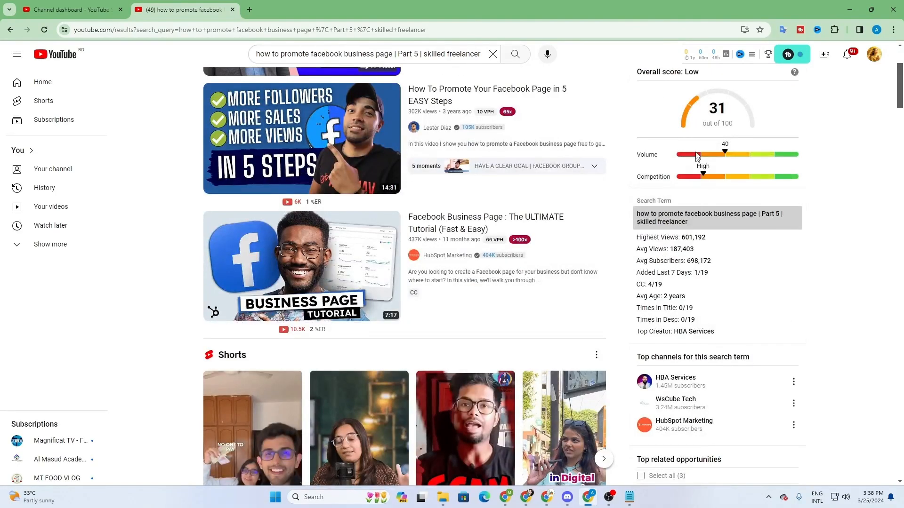
pyautogui.scroll(-6, 627, 290)
pyautogui.scroll(9, 460, 307)
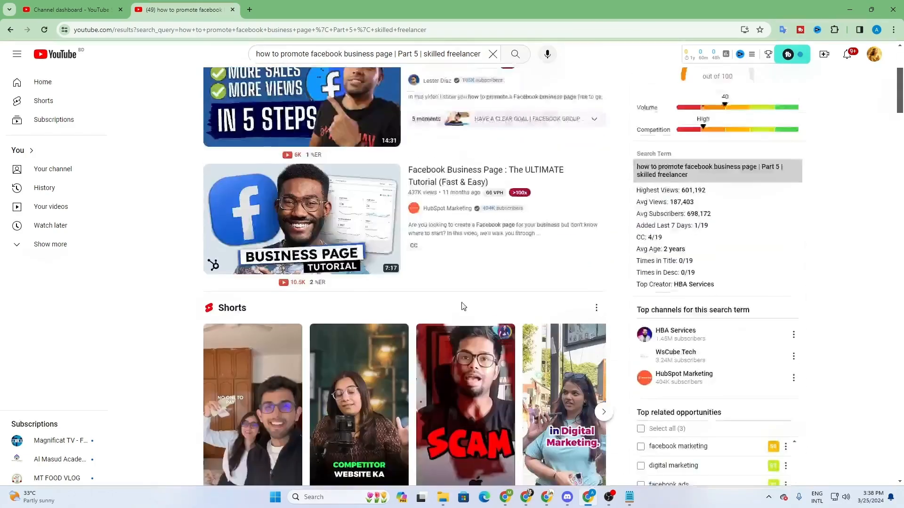
# Replace the uploaded video's title in YouTube Studio with "how to promote facebook business page | Part 5 | skilled freelancer".
pyautogui.click(71, 10)
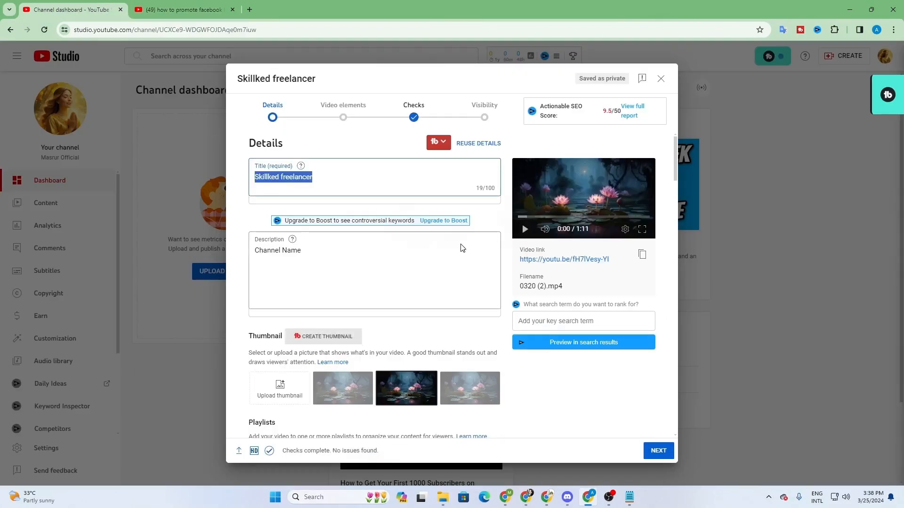
pyautogui.click(367, 173)
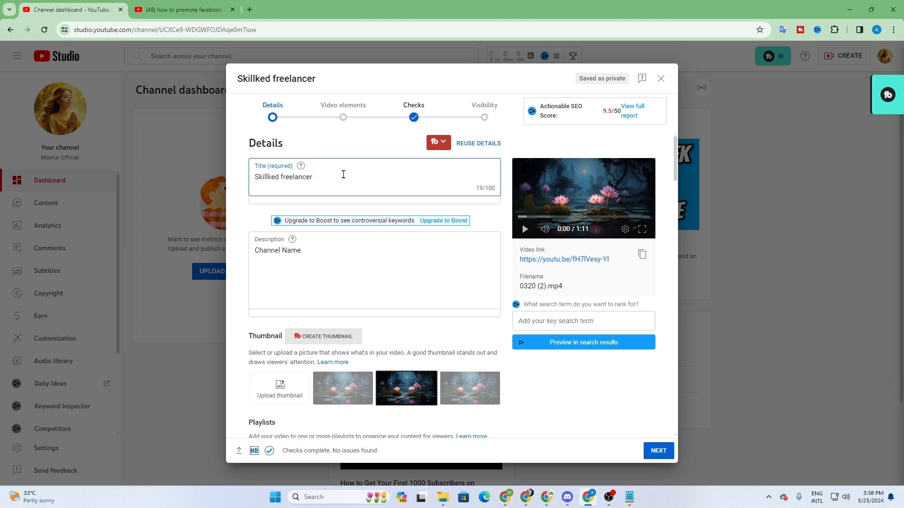
pyautogui.moveTo(342, 175); pyautogui.dragTo(247, 183)
pyautogui.rightClick(262, 177)
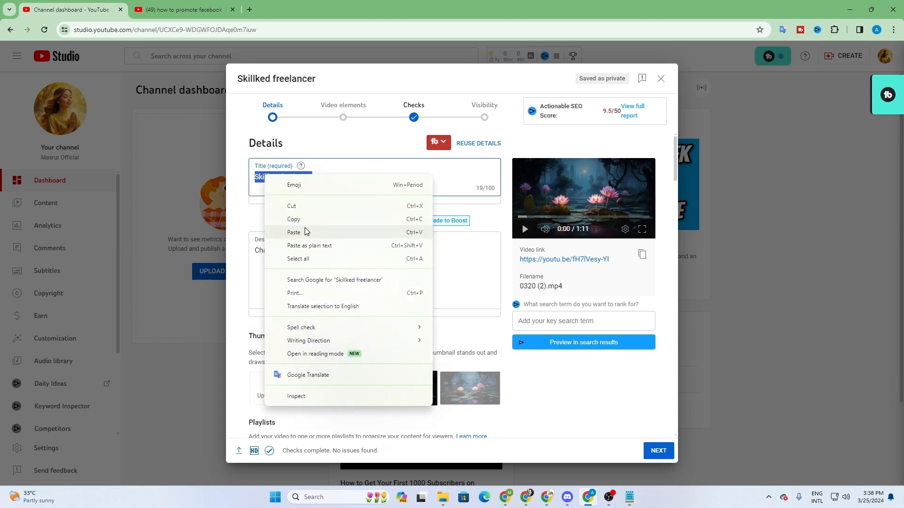
pyautogui.click(306, 232)
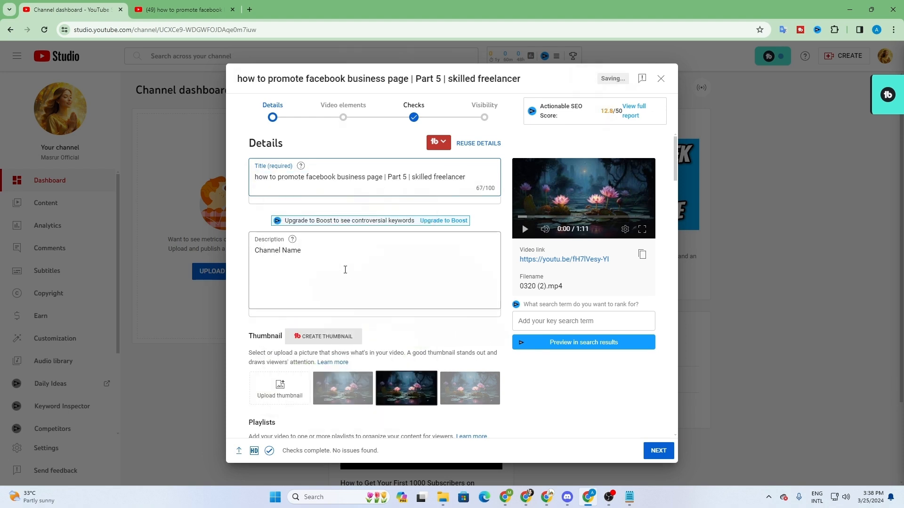
pyautogui.moveTo(338, 258); pyautogui.dragTo(255, 254)
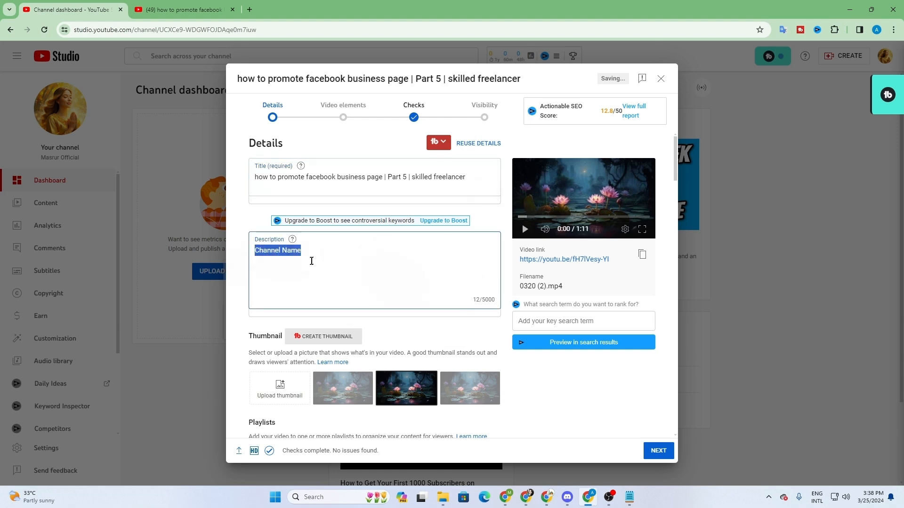
pyautogui.rightClick(292, 241)
pyautogui.click(284, 250)
pyautogui.doubleClick(283, 250)
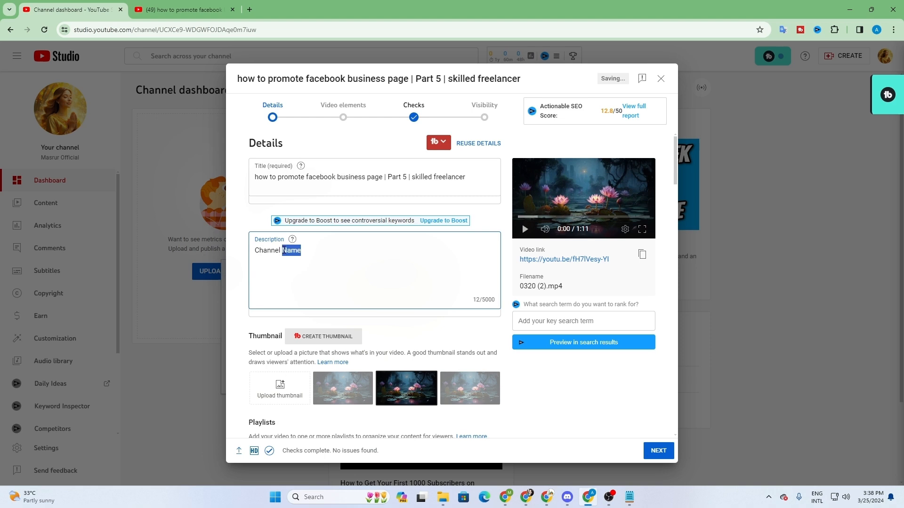
pyautogui.click(331, 257)
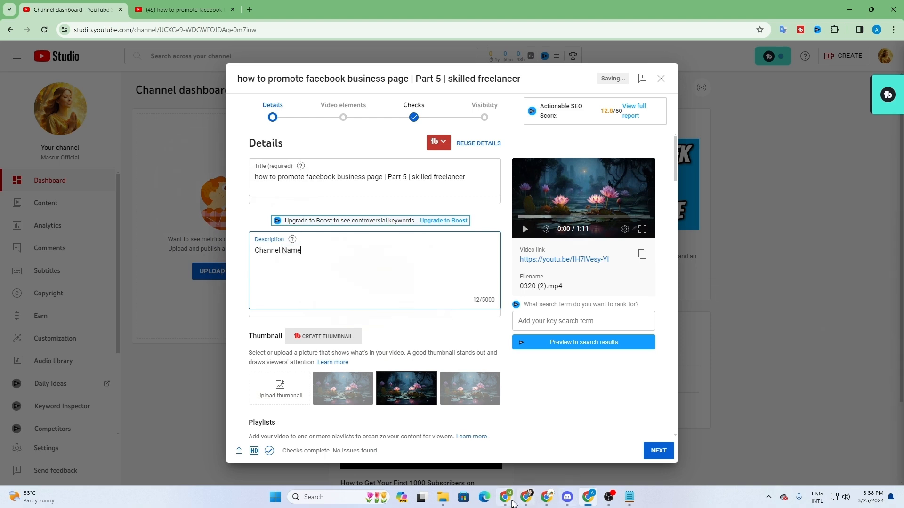
pyautogui.moveTo(510, 503)
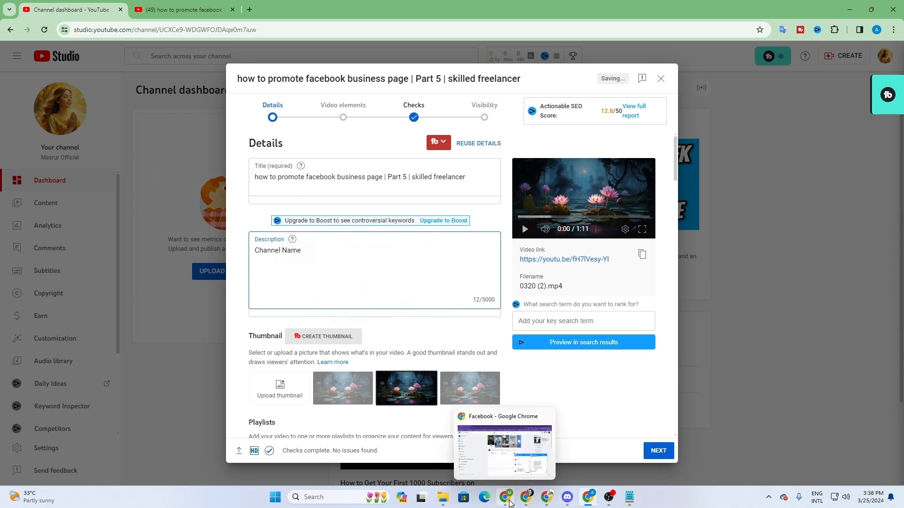
pyautogui.click(568, 498)
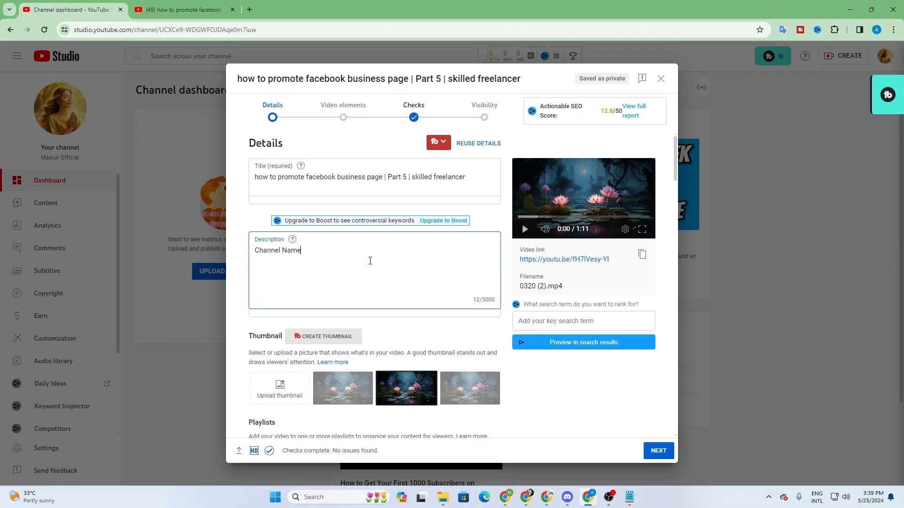
# Replace the "Channel Name" description with the video's title, "how to promote facebook business page | Part 5 | skilled freelancer".
pyautogui.moveTo(338, 251); pyautogui.dragTo(233, 263)
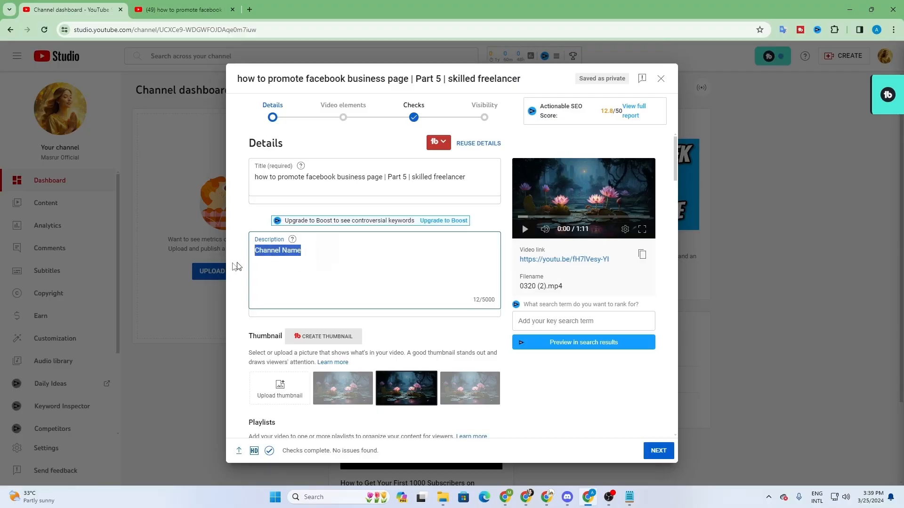
pyautogui.rightClick(267, 253)
pyautogui.click(292, 91)
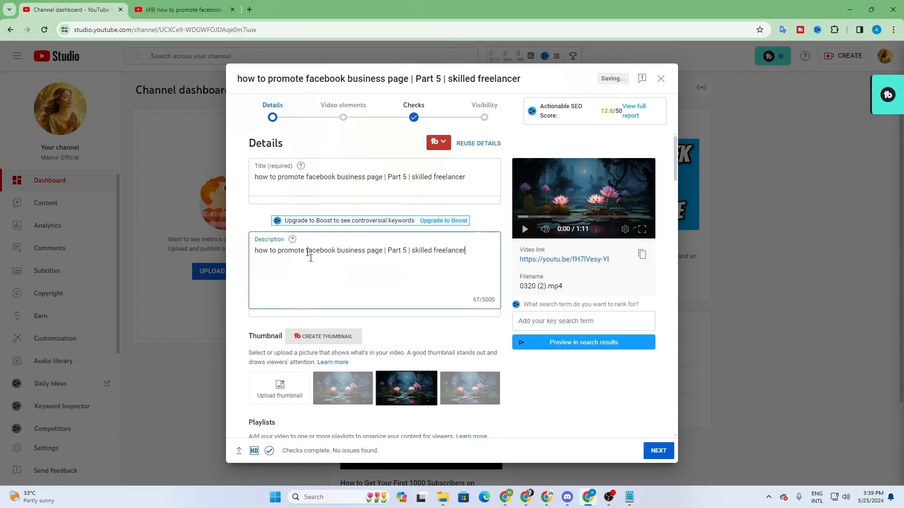
# Review the keyword phrase in the video's title and copy the full title text.
pyautogui.click(437, 179)
pyautogui.moveTo(471, 178); pyautogui.dragTo(241, 177)
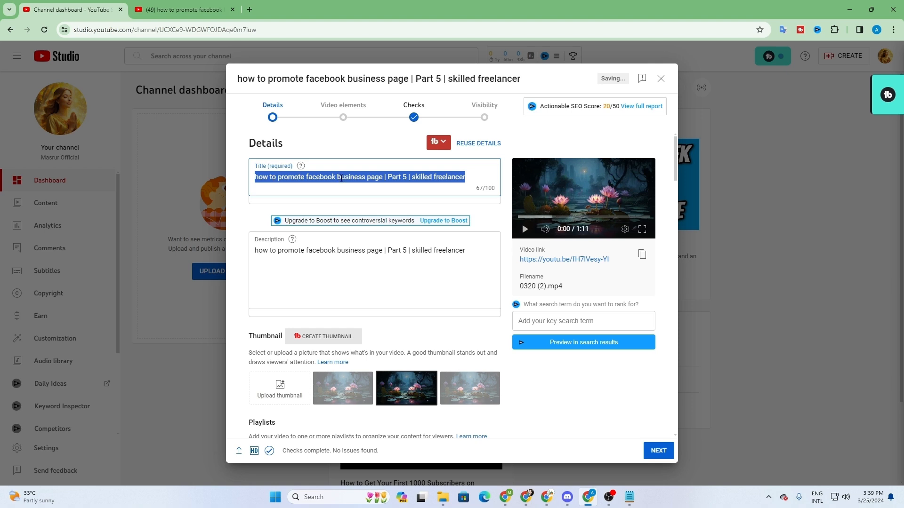
pyautogui.click(388, 178)
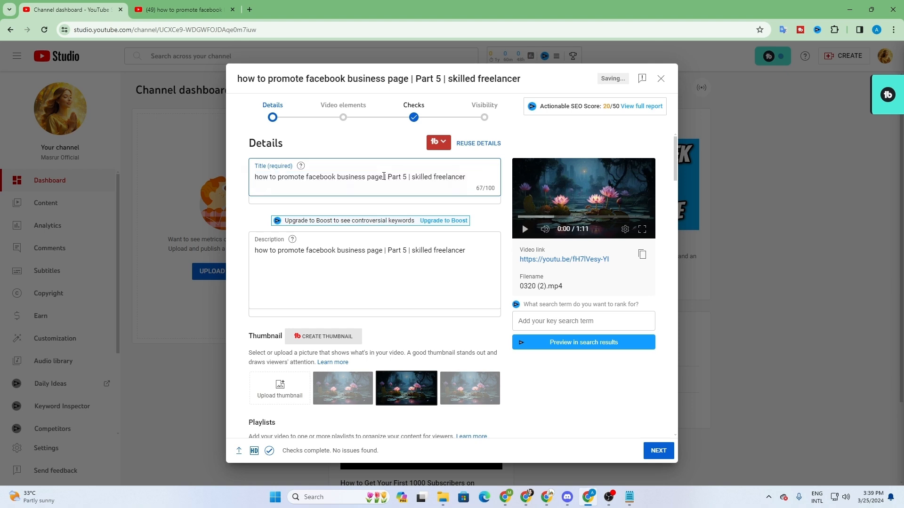
pyautogui.moveTo(384, 176); pyautogui.dragTo(210, 185)
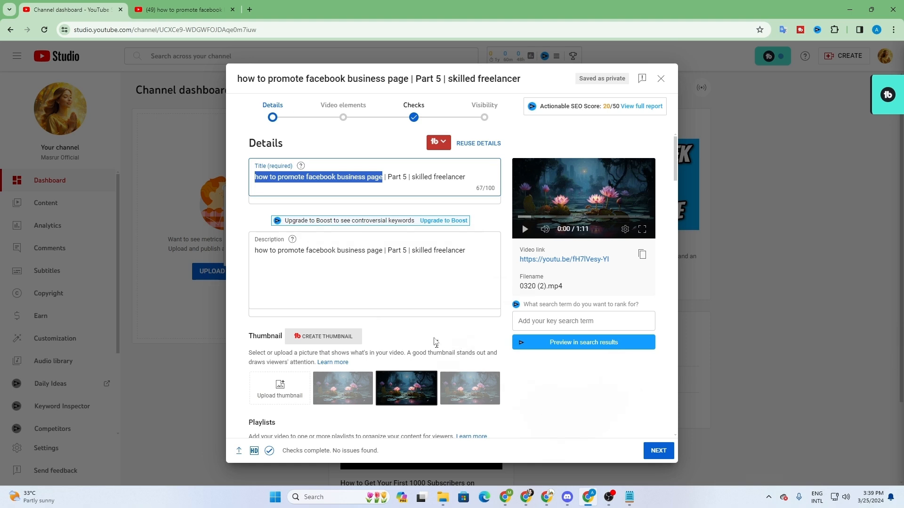
pyautogui.click(400, 178)
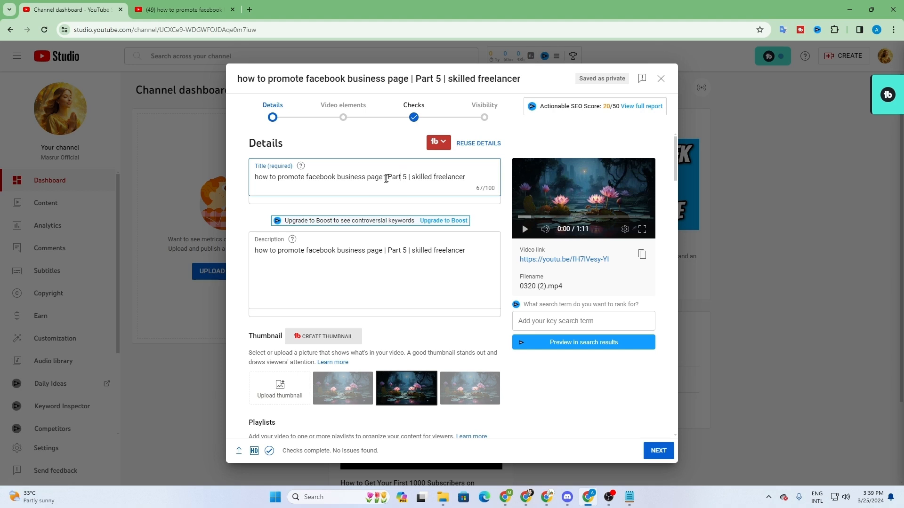
pyautogui.moveTo(480, 177); pyautogui.dragTo(244, 182)
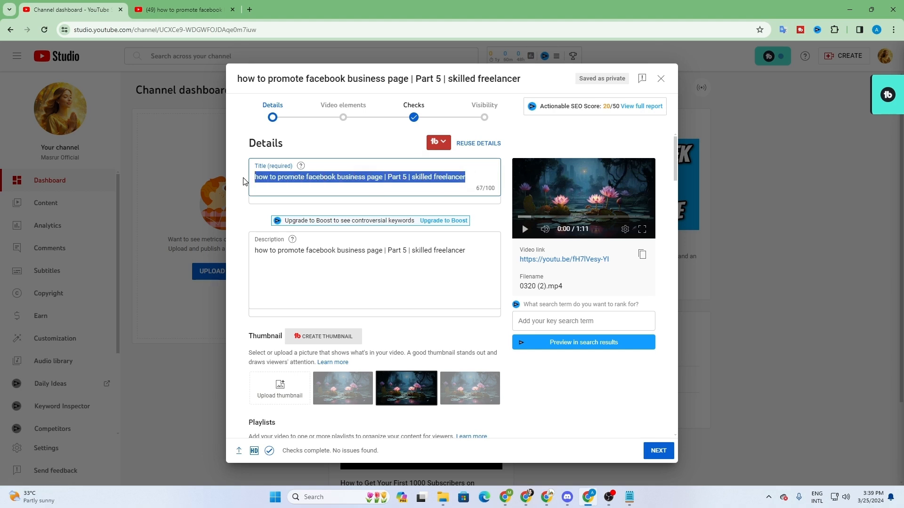
pyautogui.rightClick(277, 177)
pyautogui.click(303, 222)
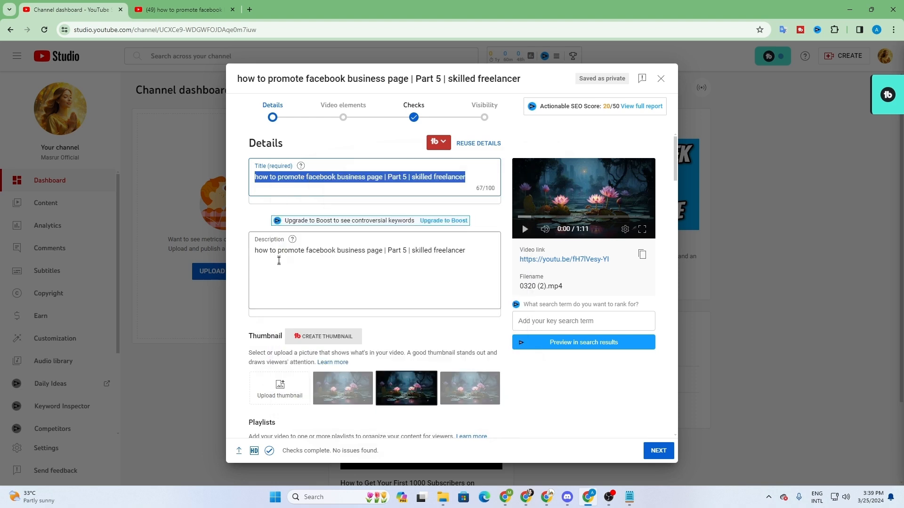
# Compare the title with the description's wording and check the part number in the title.
pyautogui.click(287, 251)
pyautogui.click(312, 178)
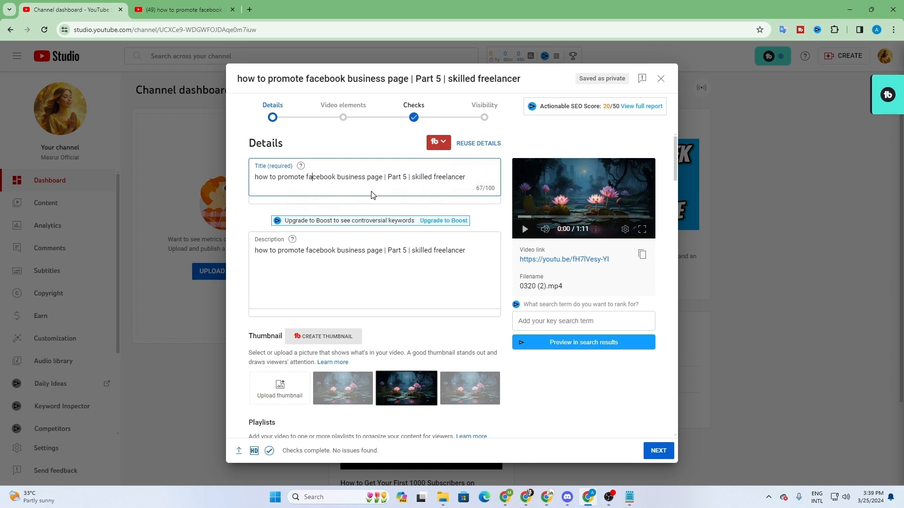
pyautogui.moveTo(466, 178); pyautogui.dragTo(253, 177)
pyautogui.click(325, 251)
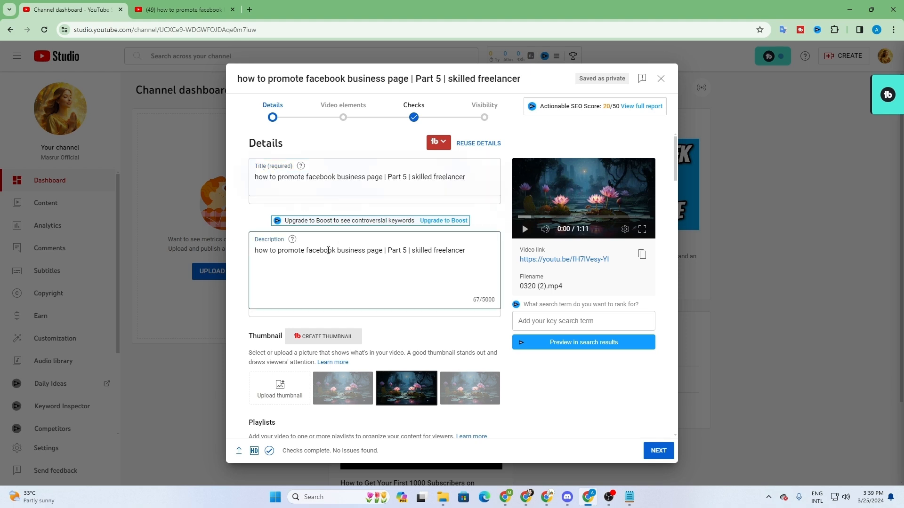
pyautogui.doubleClick(399, 176)
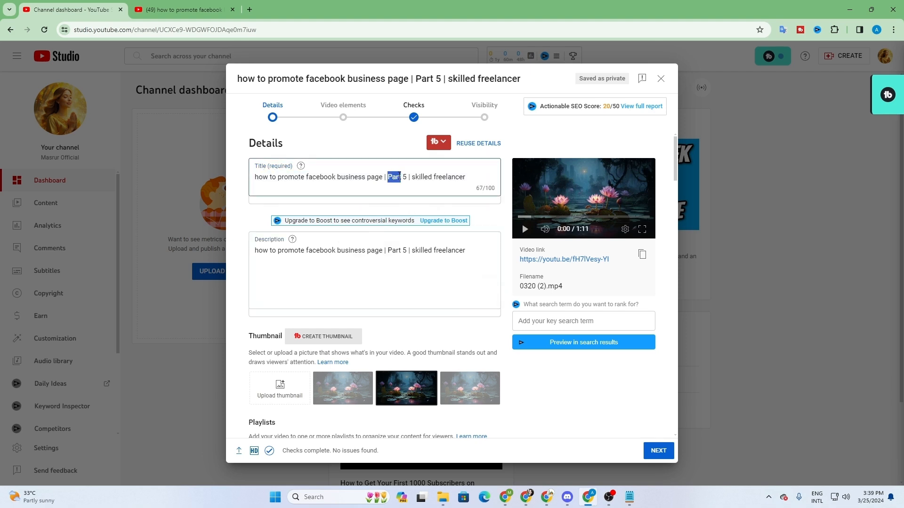
pyautogui.click(408, 178)
# Switch to Discord to check the Class Room call, and return to the video details in Chrome.
pyautogui.click(567, 497)
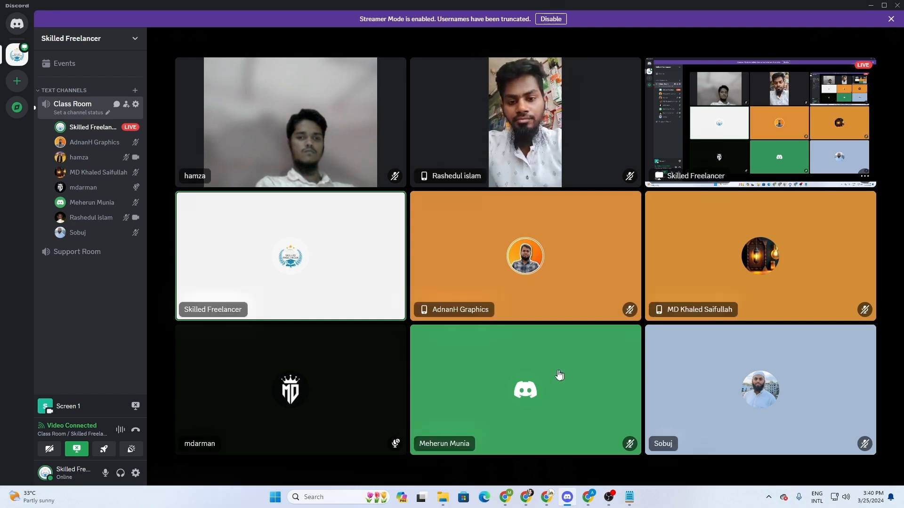
pyautogui.click(588, 497)
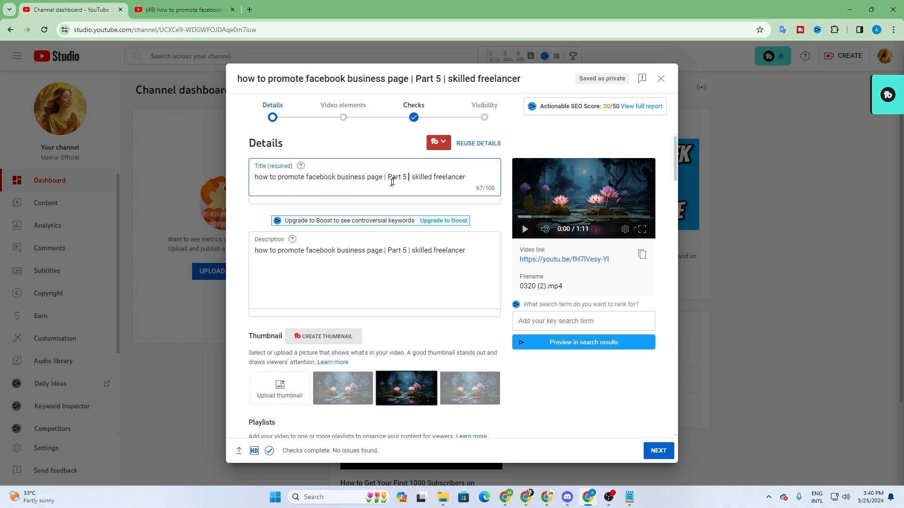
# Review the full title and the matching opening line of the description once more.
pyautogui.moveTo(471, 179); pyautogui.dragTo(240, 191)
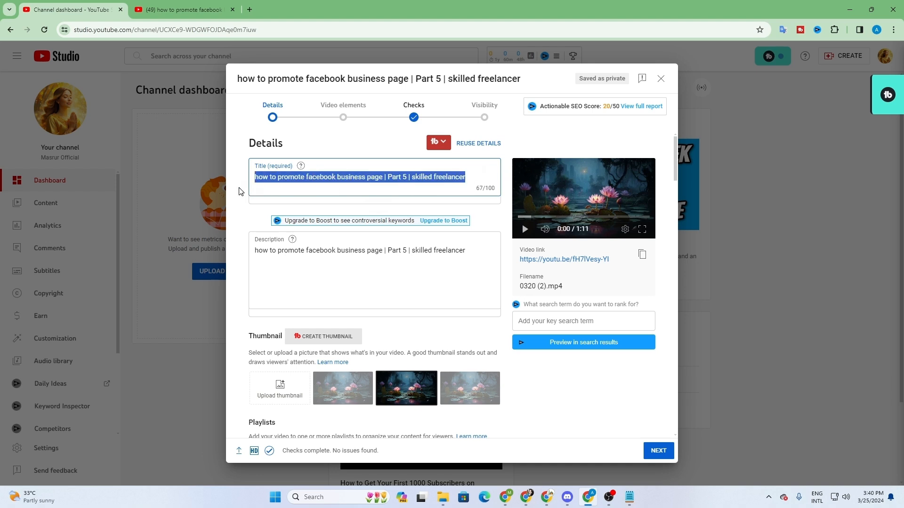
pyautogui.click(311, 177)
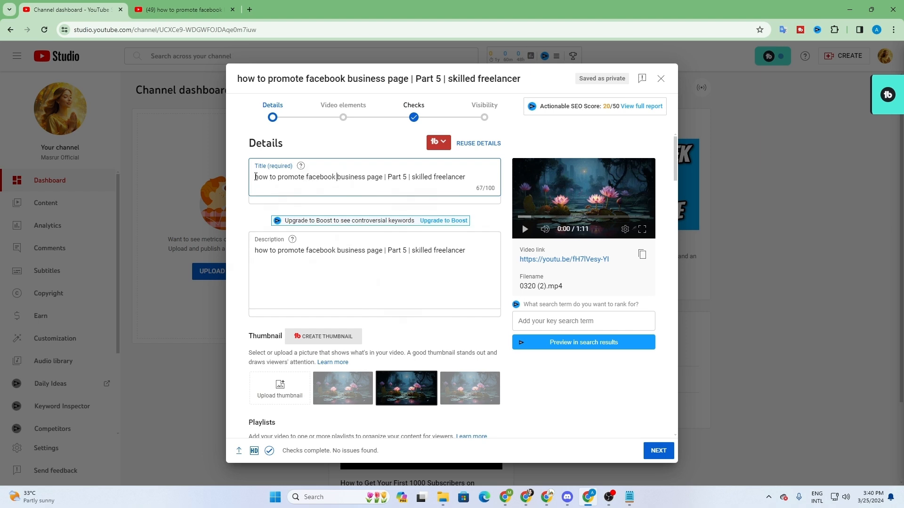
pyautogui.moveTo(255, 177); pyautogui.dragTo(473, 181)
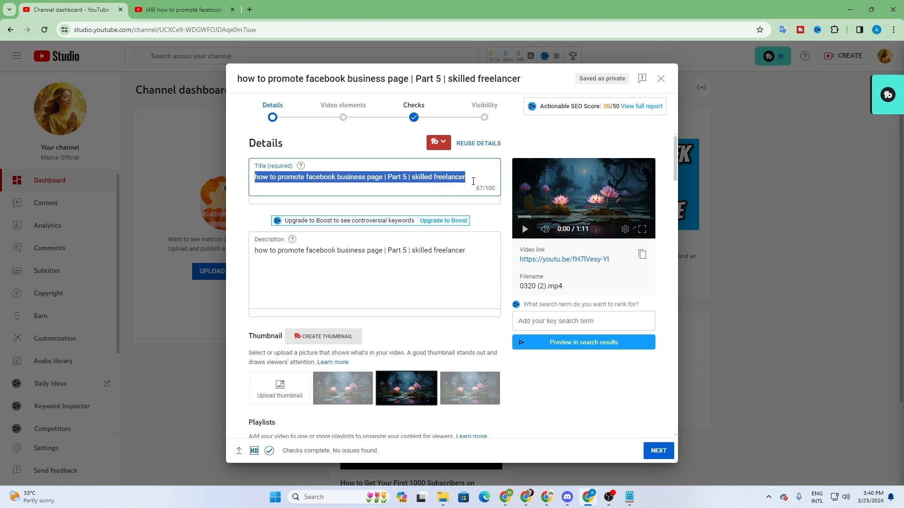
pyautogui.click(304, 250)
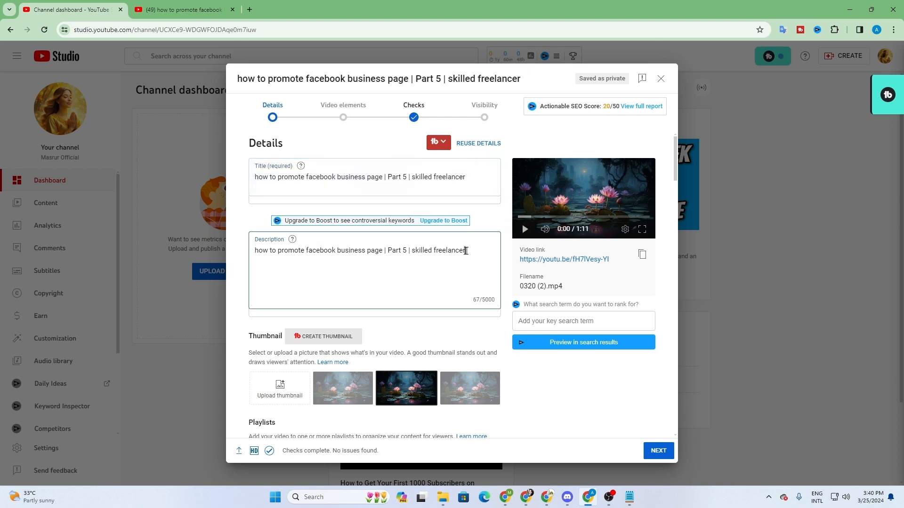
pyautogui.moveTo(466, 250); pyautogui.dragTo(255, 261)
pyautogui.click(270, 270)
pyautogui.scroll(-3, 330, 273)
pyautogui.scroll(3, 357, 274)
pyautogui.click(312, 261)
# Switch to the other Chrome window, open ChatGPT and go to the first prompt of the "Relaxation Film & Music" chat.
pyautogui.click(505, 497)
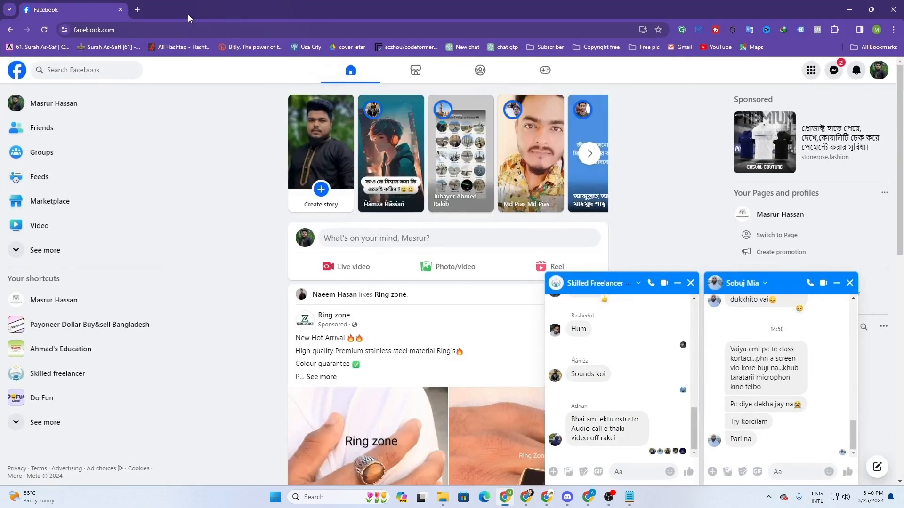
pyautogui.click(140, 10)
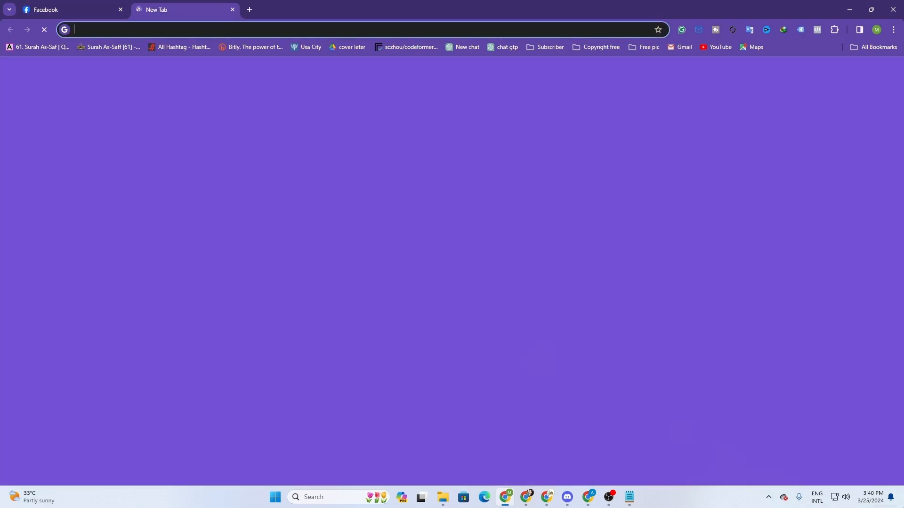
pyautogui.click(501, 47)
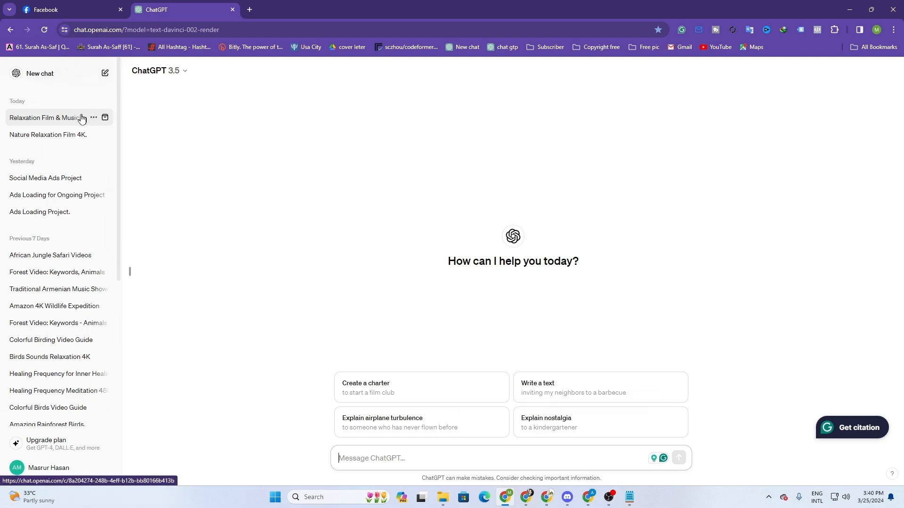
pyautogui.click(81, 118)
pyautogui.scroll(15, 490, 330)
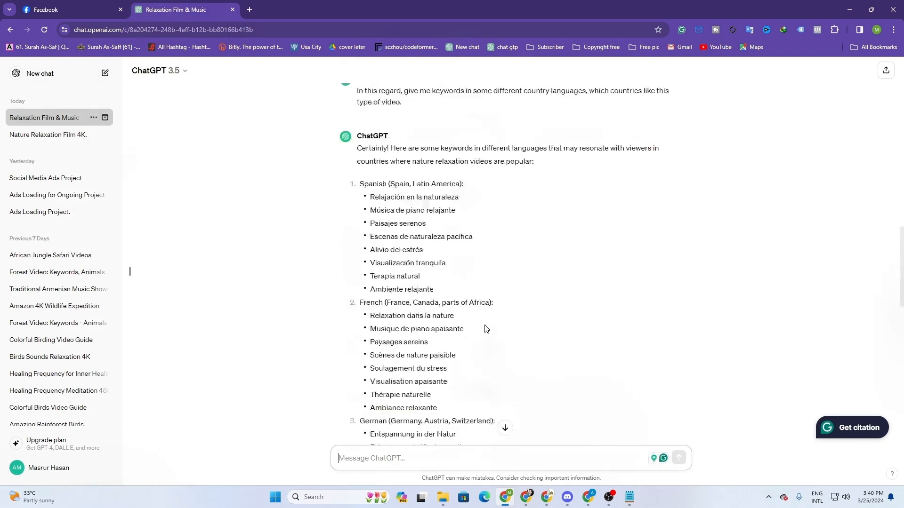
pyautogui.scroll(10, 487, 329)
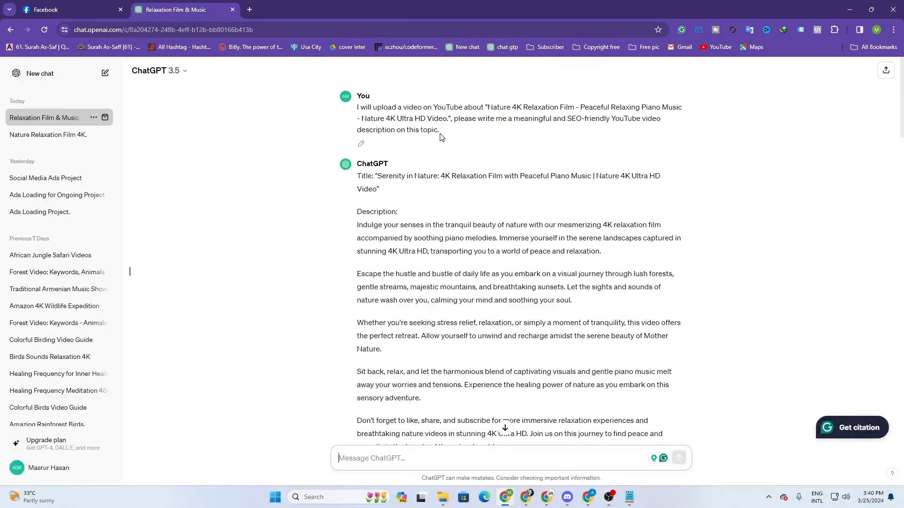
# Copy the earlier prompt that asks for a meaningful and SEO-friendly YouTube video description.
pyautogui.moveTo(441, 137); pyautogui.dragTo(356, 108)
pyautogui.rightClick(400, 127)
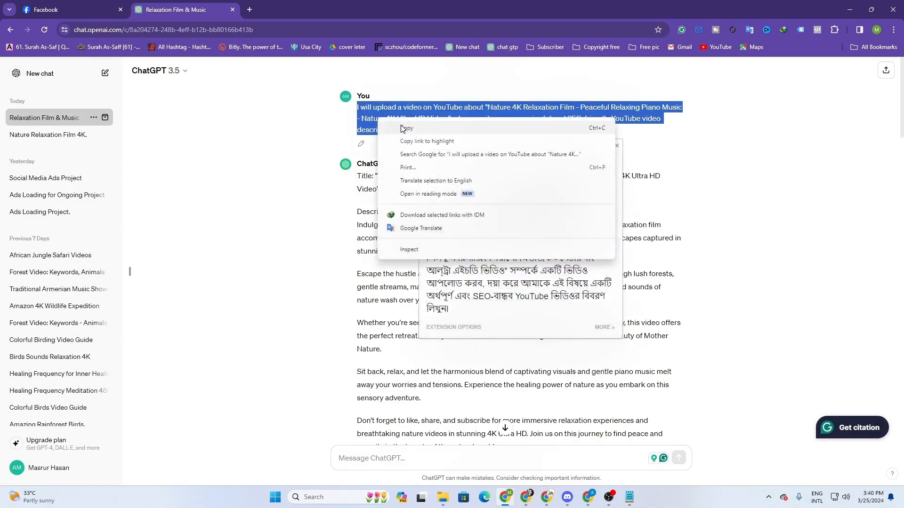
pyautogui.click(404, 128)
# In Google Translate, adapt the copied prompt to the topic "how to promote Facebook business page | Part 5 | skilled freelancer", capitalizing "Facebook".
pyautogui.click(252, 10)
pyautogui.click(246, 34)
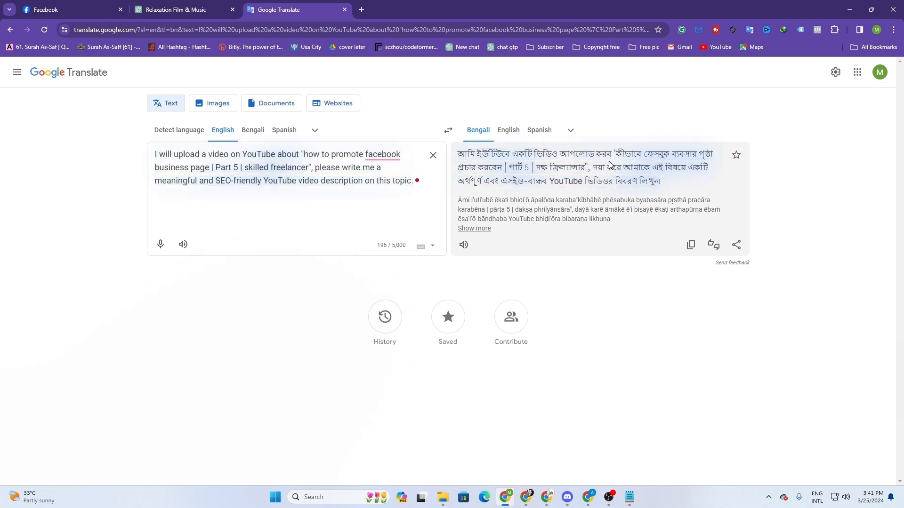
pyautogui.click(399, 155)
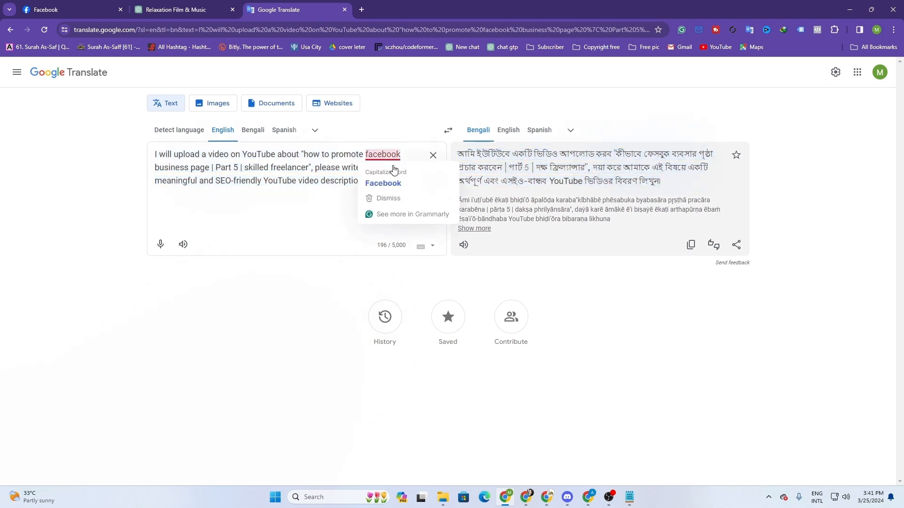
pyautogui.click(393, 178)
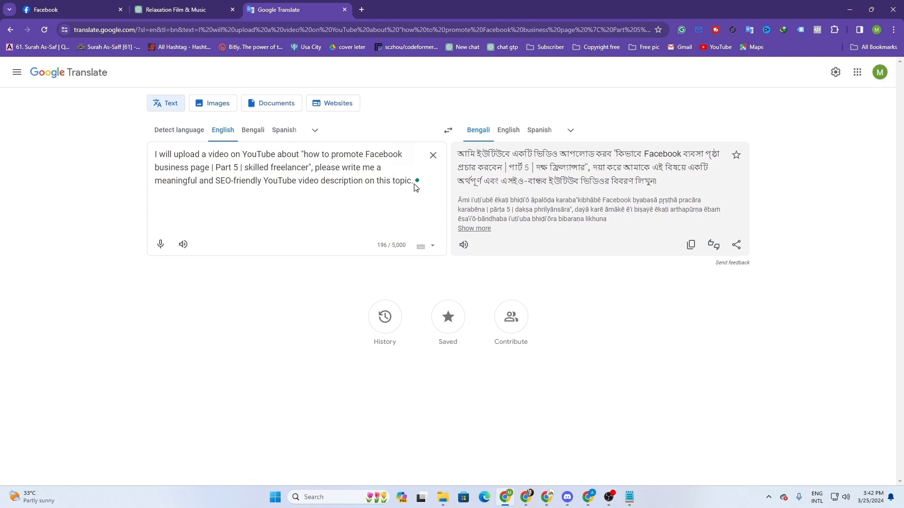
# Copy the adapted description prompt and submit it in a new ChatGPT chat.
pyautogui.click(331, 181)
pyautogui.moveTo(163, 156); pyautogui.dragTo(414, 180)
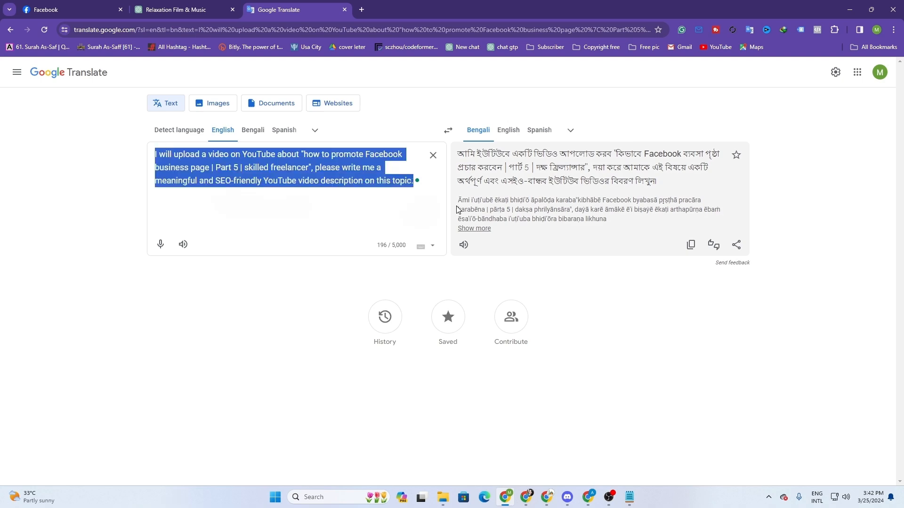
pyautogui.rightClick(385, 184)
pyautogui.click(413, 226)
pyautogui.click(176, 9)
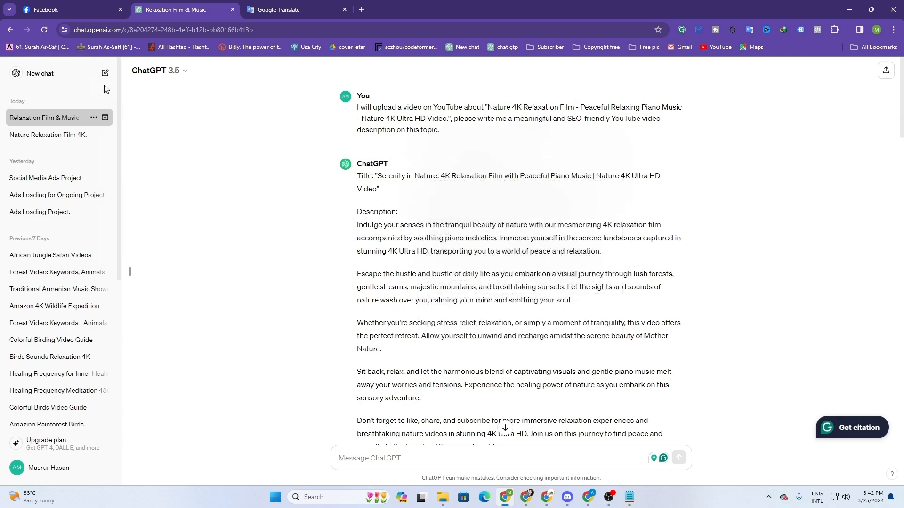
pyautogui.click(105, 73)
pyautogui.rightClick(381, 452)
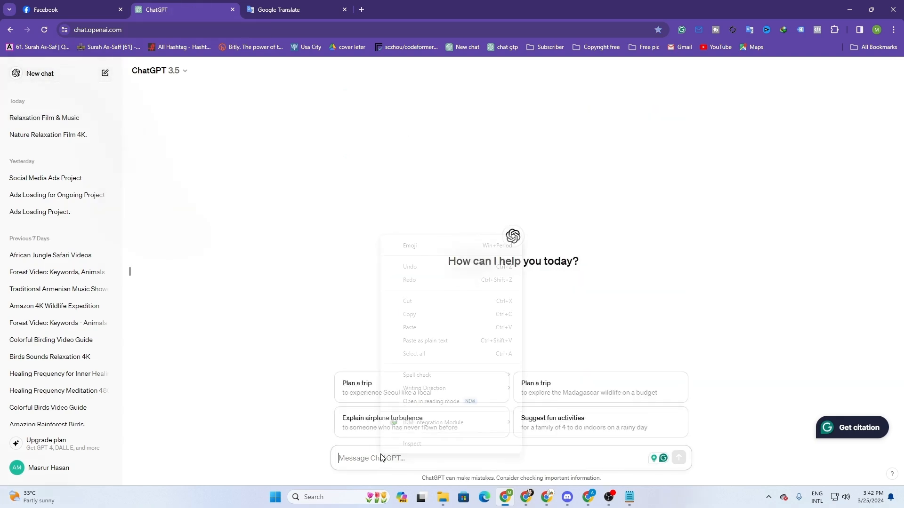
pyautogui.click(405, 332)
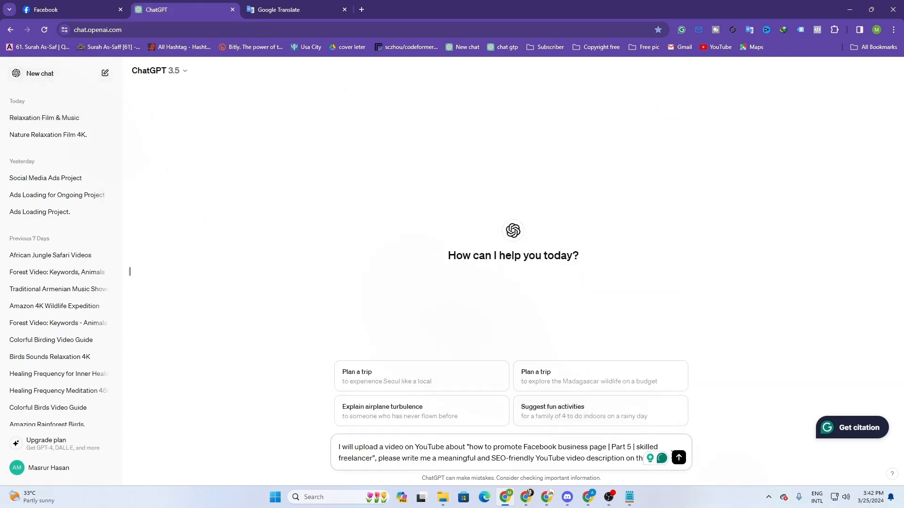
pyautogui.click(679, 458)
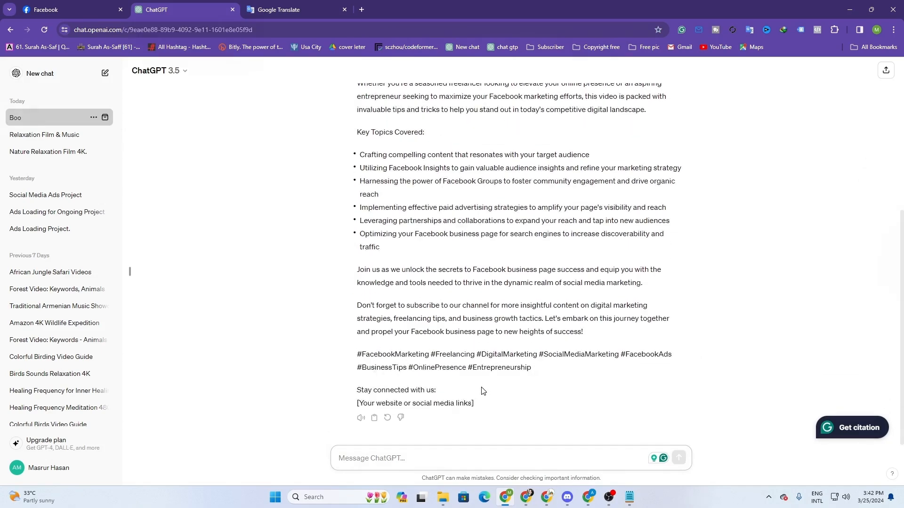
# Copy the generated description from "Welcome back" through the hashtags and translate it from English to Bengali in Google Translate.
pyautogui.moveTo(532, 369); pyautogui.dragTo(357, 211)
pyautogui.rightClick(367, 218)
pyautogui.click(395, 229)
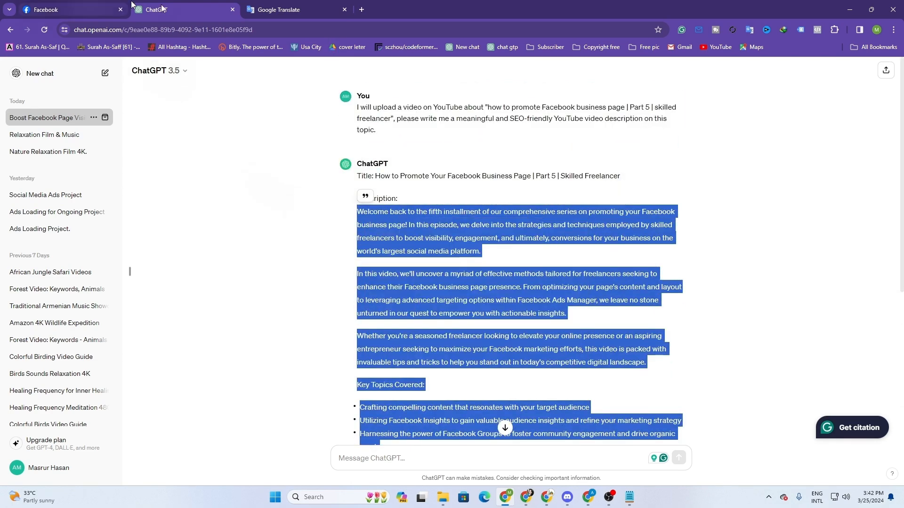
pyautogui.click(278, 9)
pyautogui.click(431, 156)
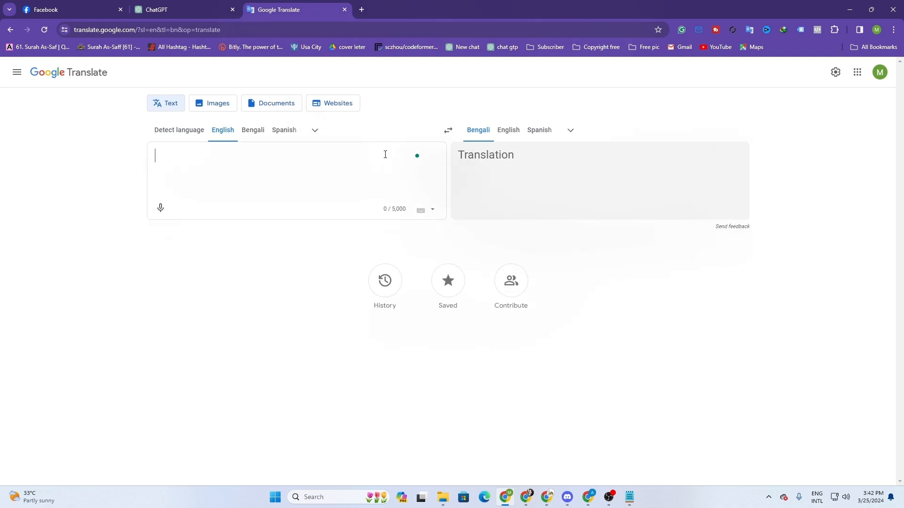
pyautogui.rightClick(367, 153)
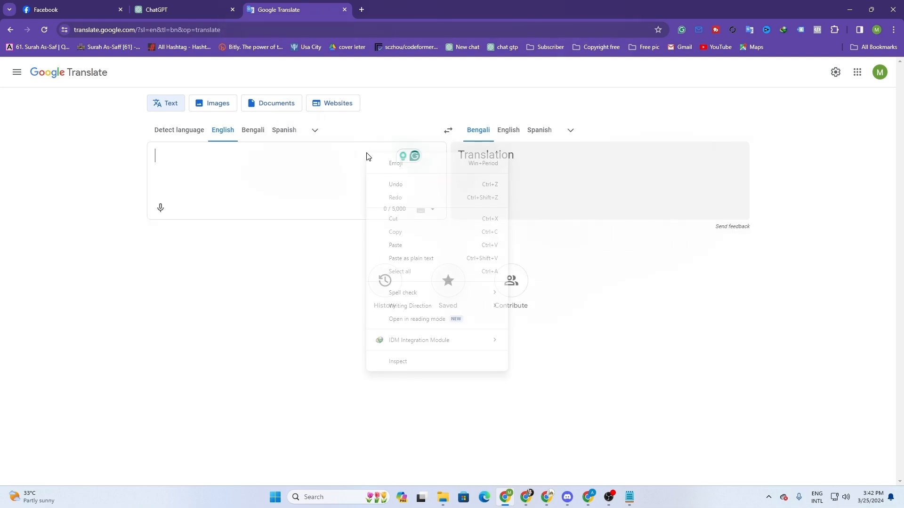
pyautogui.click(385, 248)
pyautogui.scroll(6, 470, 306)
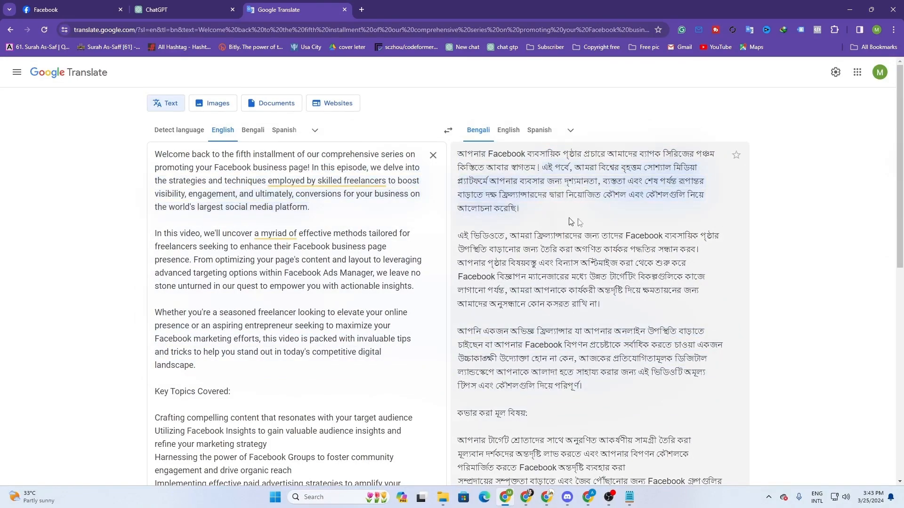
# Read through the Bengali translation of the generated description down to the hashtags.
pyautogui.scroll(-4, 565, 305)
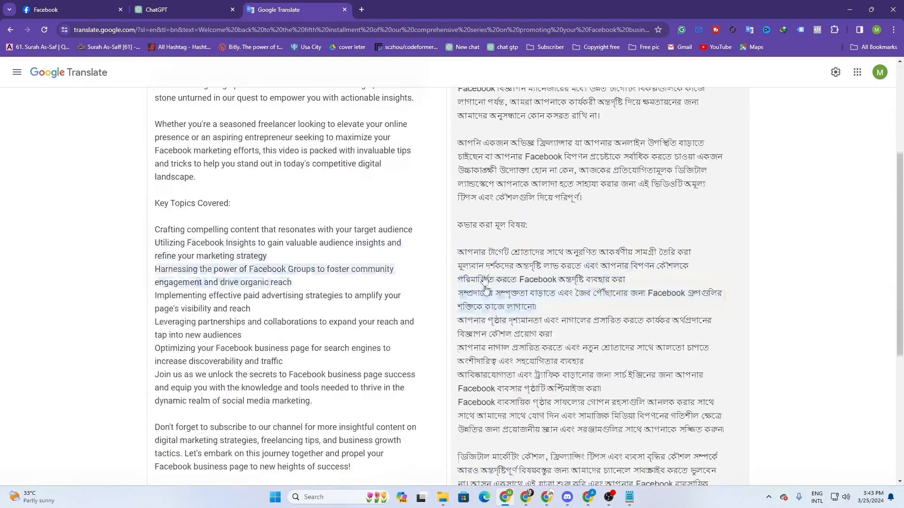
pyautogui.scroll(-5, 601, 330)
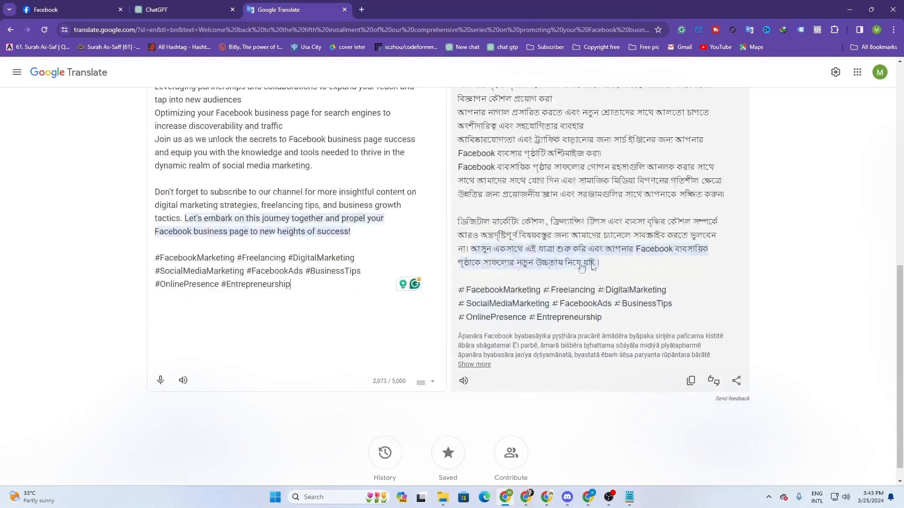
pyautogui.scroll(10, 277, 394)
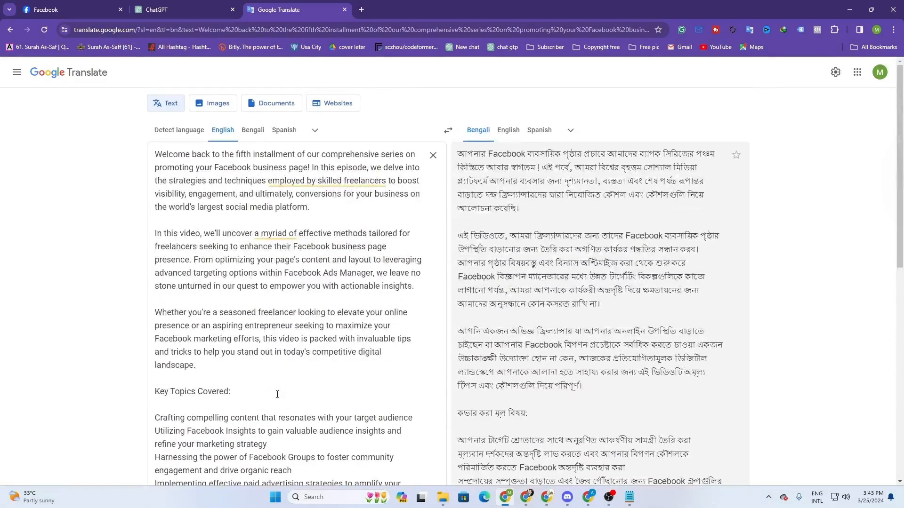
# Search the web for "google translate" in a new browser tab and open a second Google Translate page.
pyautogui.click(361, 10)
pyautogui.write('google translate')
pyautogui.press('Return')
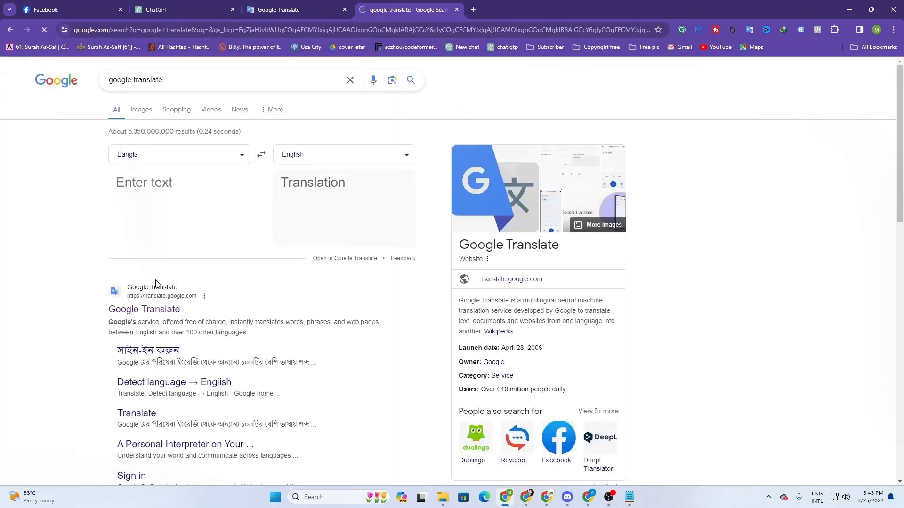
pyautogui.click(311, 5)
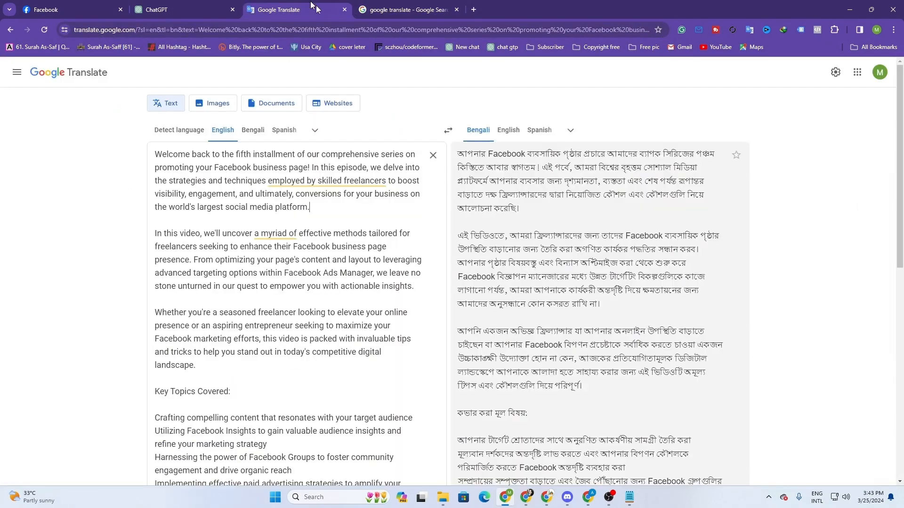
pyautogui.click(415, 6)
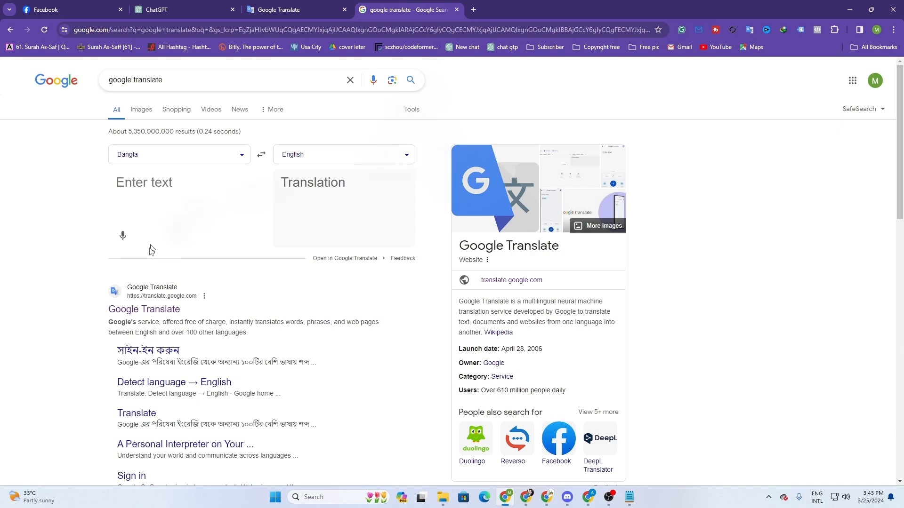
pyautogui.click(159, 311)
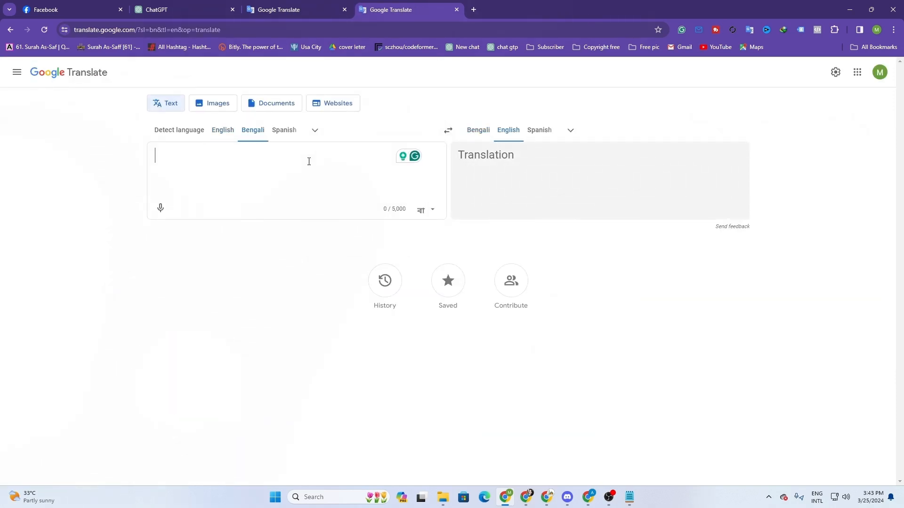
pyautogui.write('ম্যাক্লজ।')
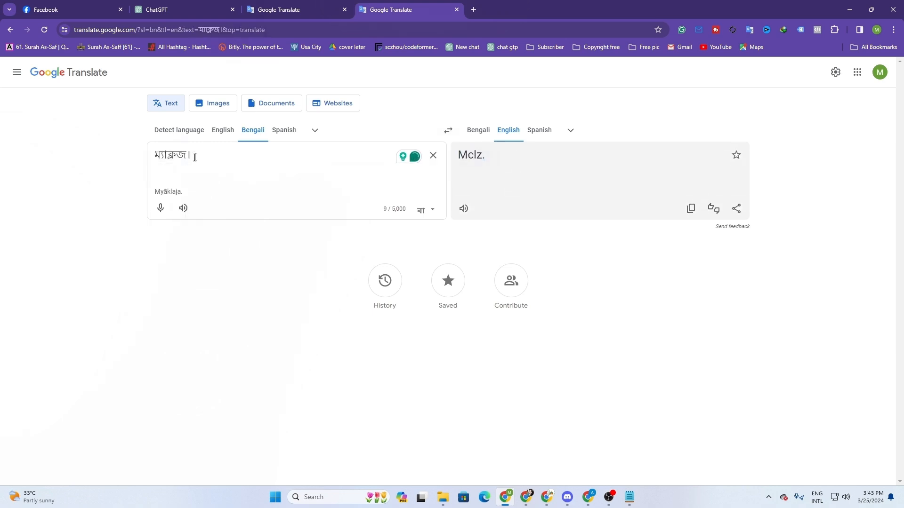
pyautogui.moveTo(195, 157); pyautogui.dragTo(127, 157)
pyautogui.press('BackSpace')
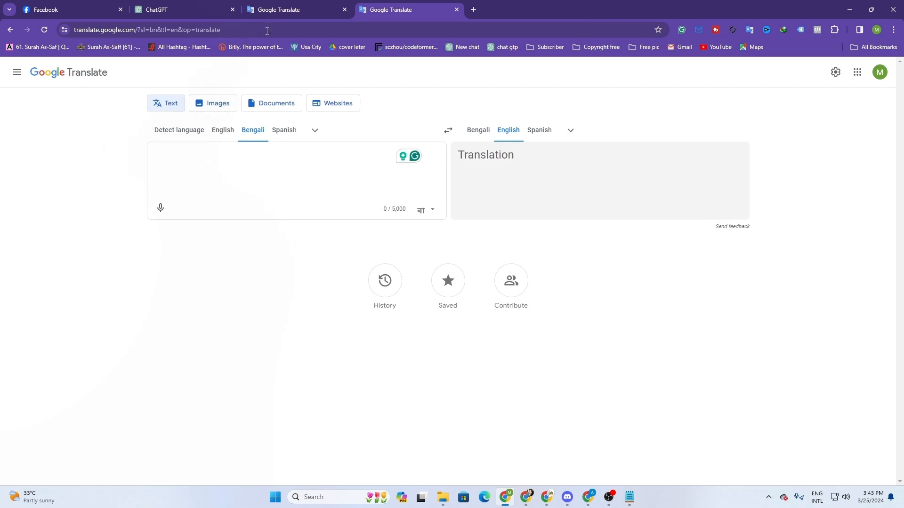
# Review the English description alongside its Bengali translation, from the opening paragraph through the key topics to the hashtags.
pyautogui.click(269, 10)
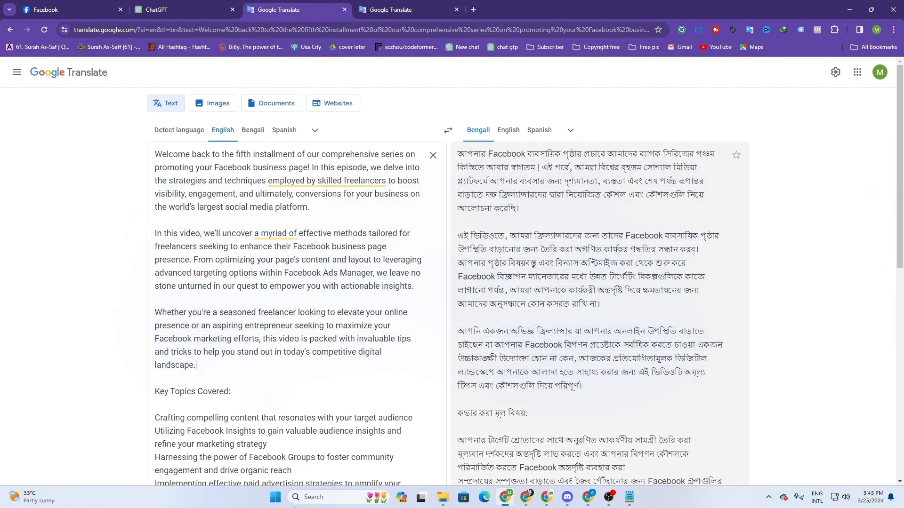
pyautogui.scroll(-8, 262, 335)
pyautogui.scroll(4, 262, 335)
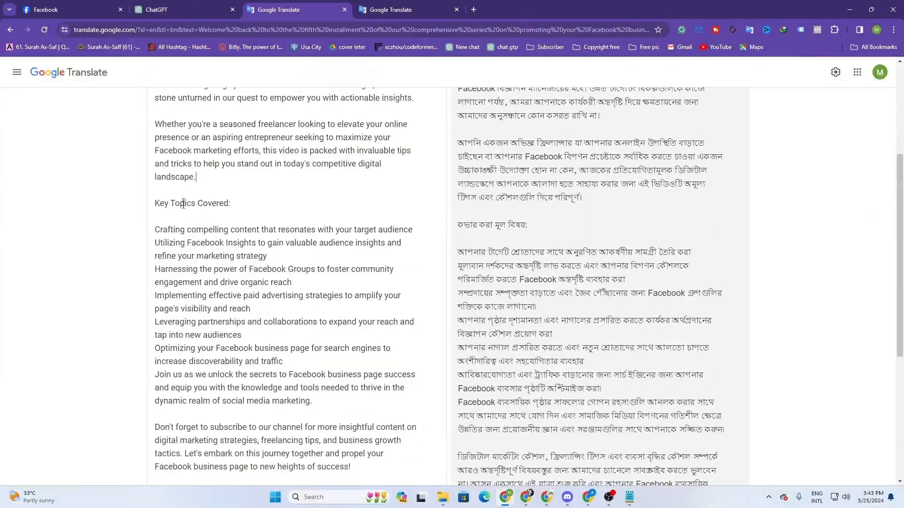
pyautogui.scroll(-4, 356, 299)
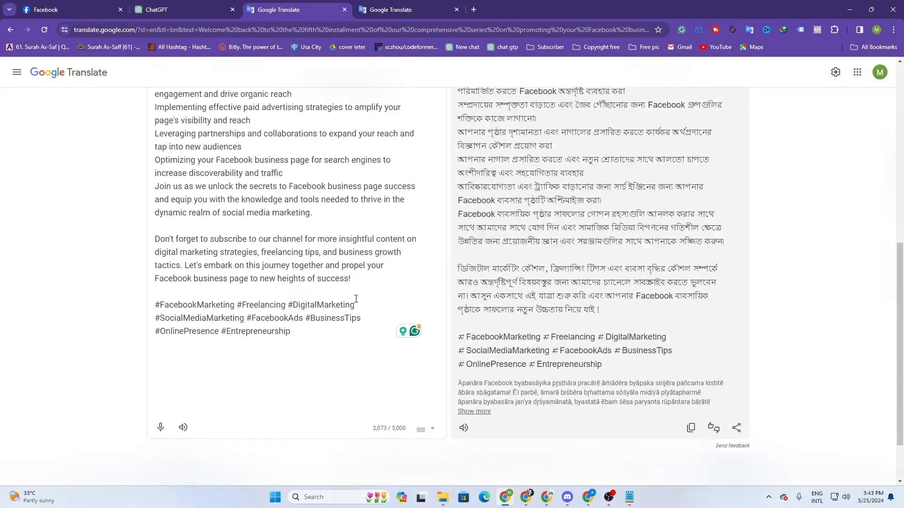
pyautogui.scroll(10, 296, 333)
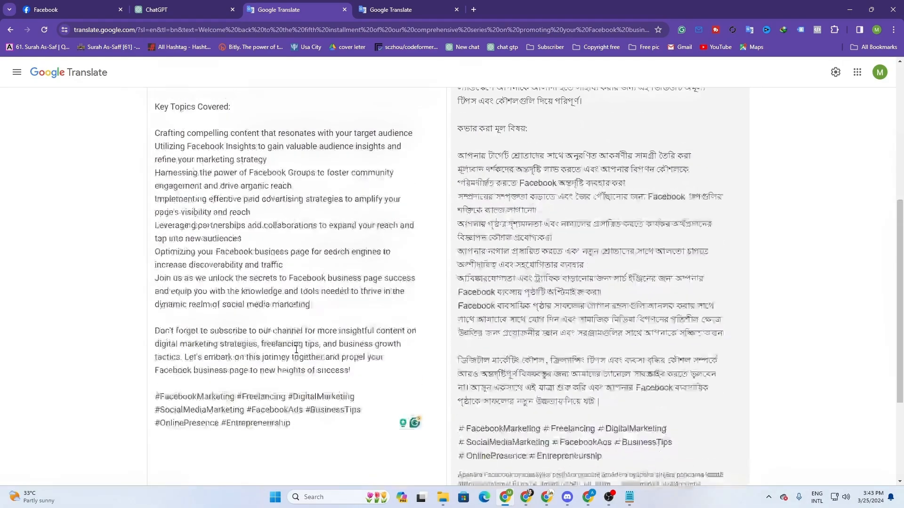
pyautogui.scroll(-2, 196, 310)
pyautogui.scroll(-5, 386, 401)
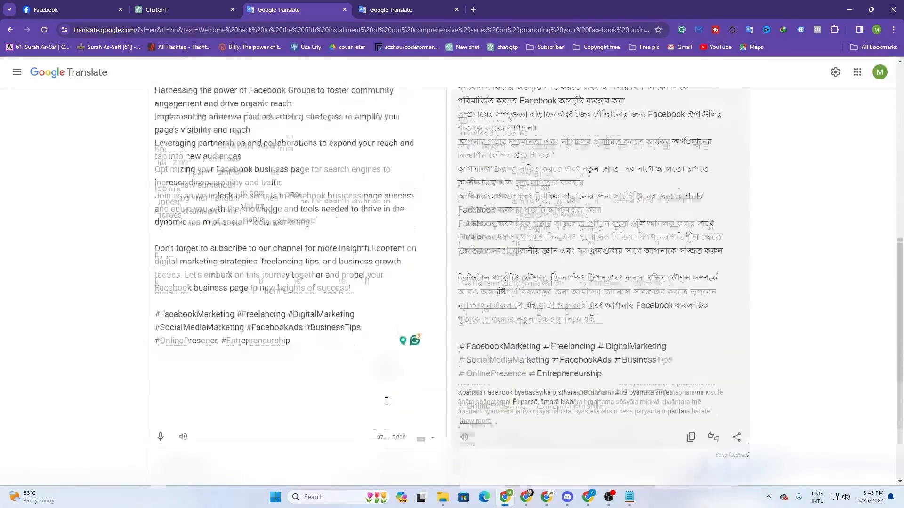
pyautogui.scroll(10, 329, 373)
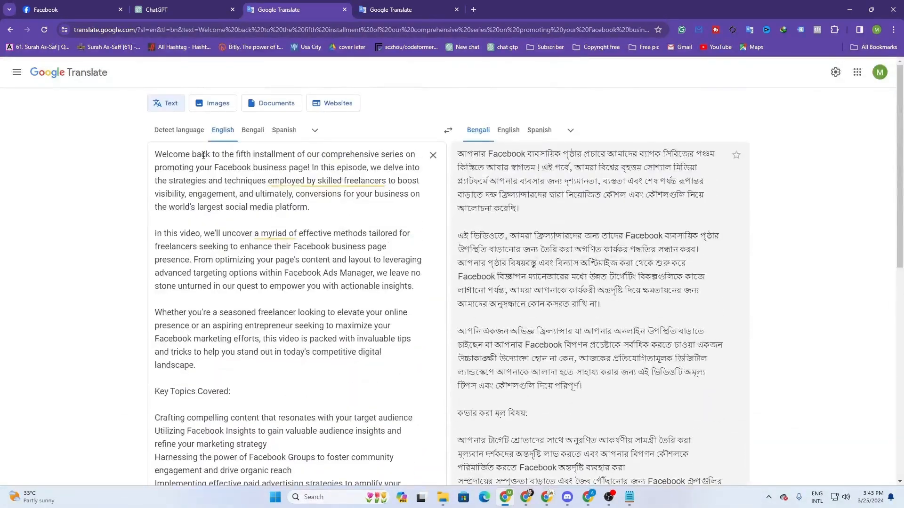
pyautogui.click(219, 7)
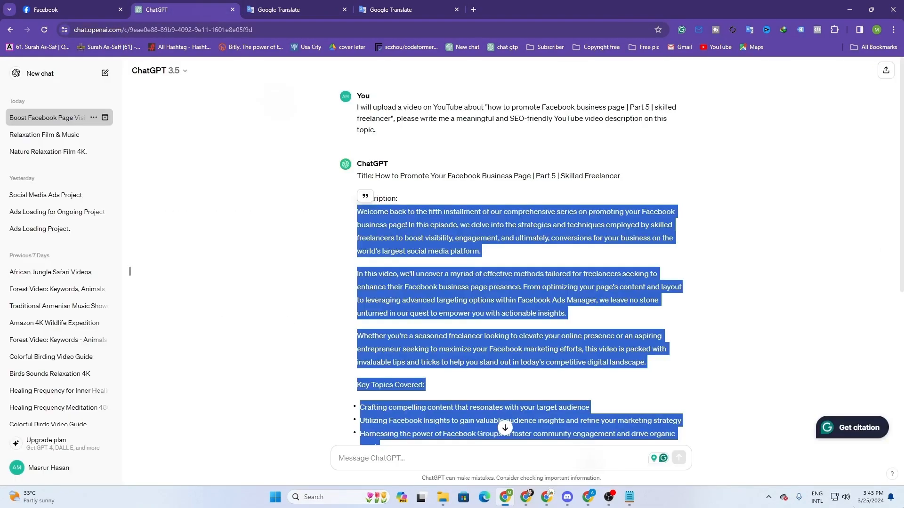
pyautogui.click(393, 249)
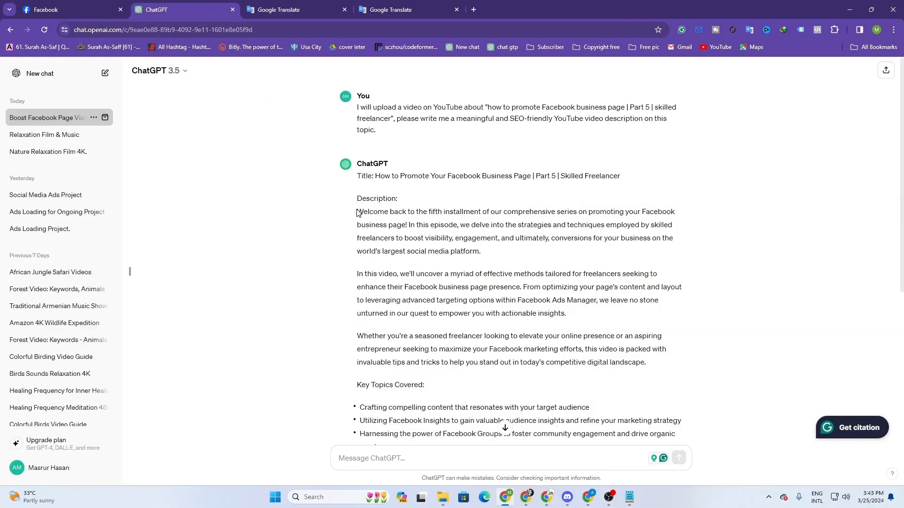
pyautogui.moveTo(358, 210); pyautogui.dragTo(580, 390)
pyautogui.scroll(5, 554, 399)
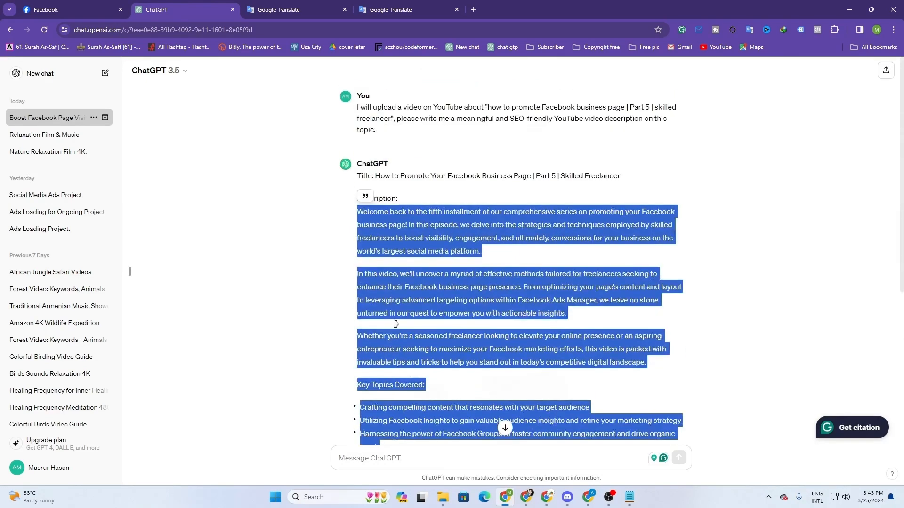
pyautogui.click(389, 245)
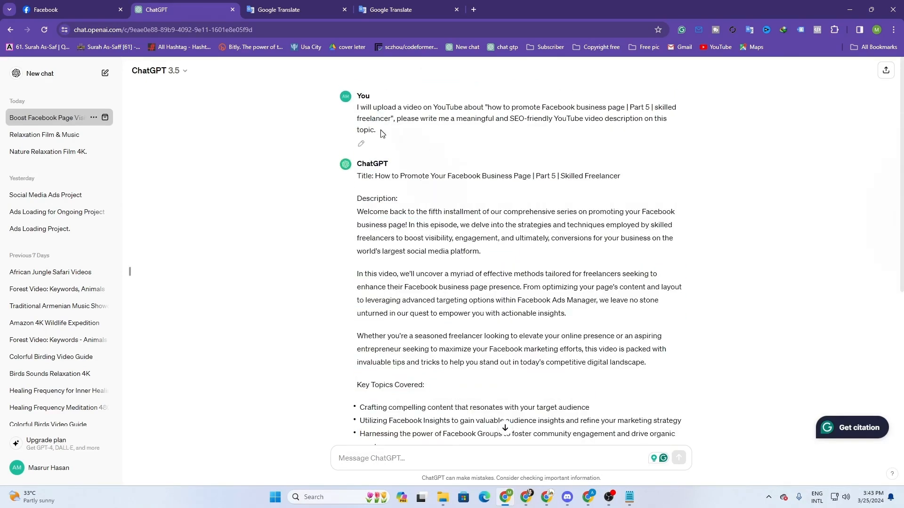
# In the ChatGPT conversation, copy the prompt that asks for a meaningful and SEO-friendly YouTube video description.
pyautogui.moveTo(381, 133); pyautogui.dragTo(355, 109)
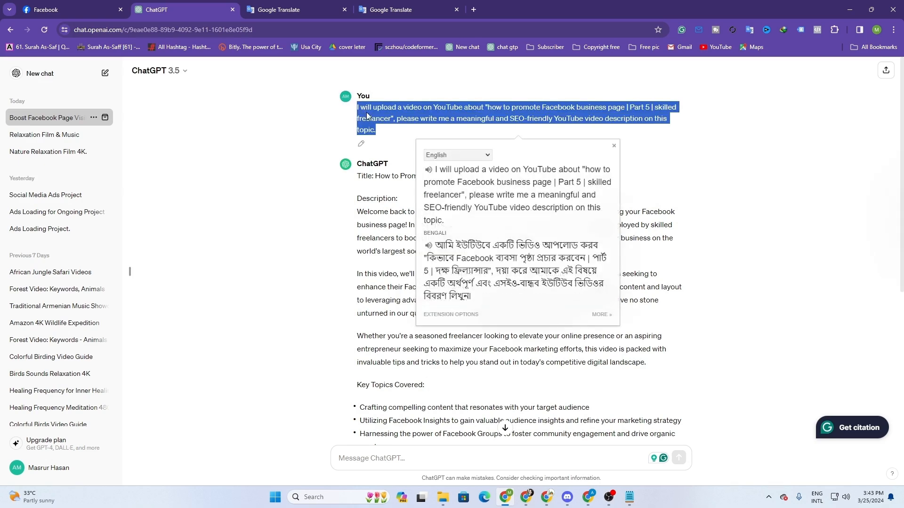
pyautogui.rightClick(367, 113)
pyautogui.click(388, 124)
pyautogui.click(420, 277)
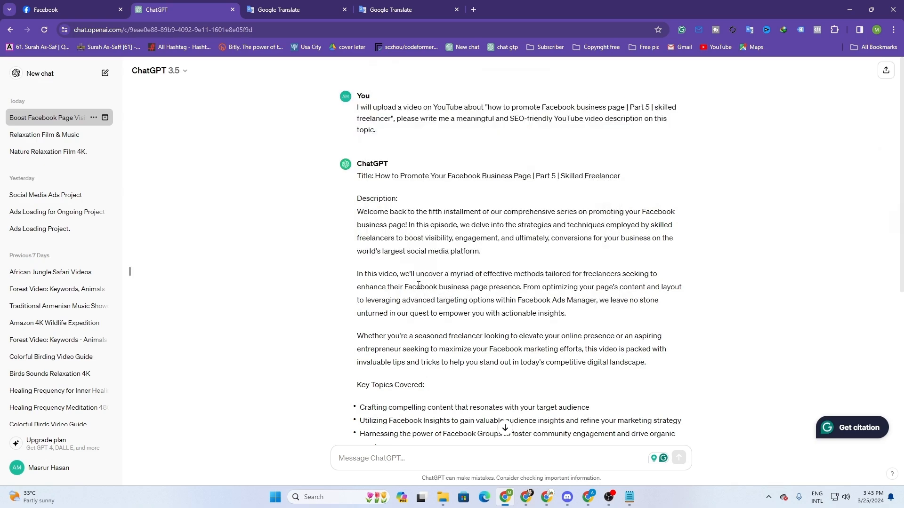
pyautogui.scroll(-5, 447, 346)
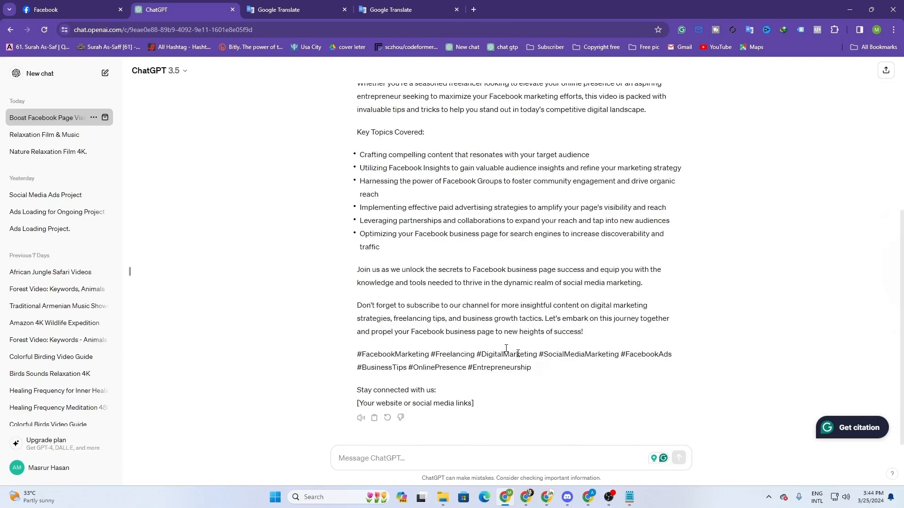
pyautogui.scroll(5, 493, 329)
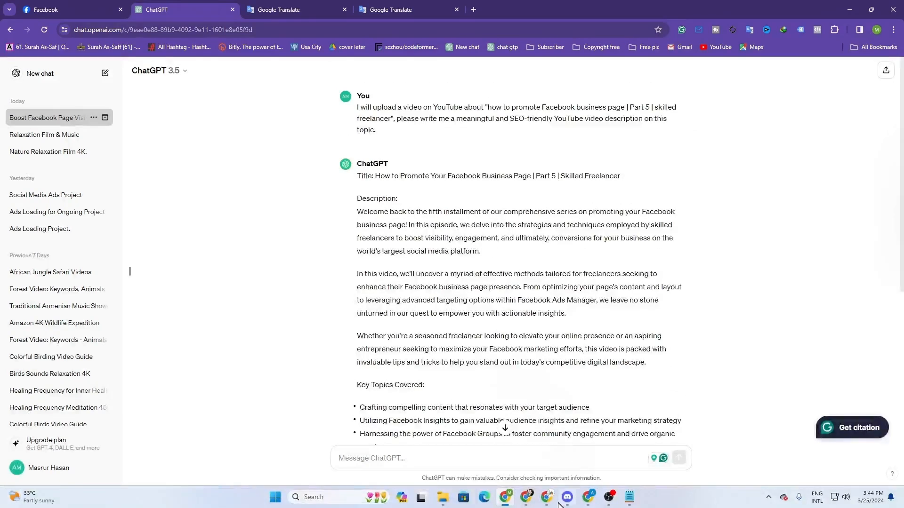
pyautogui.click(564, 500)
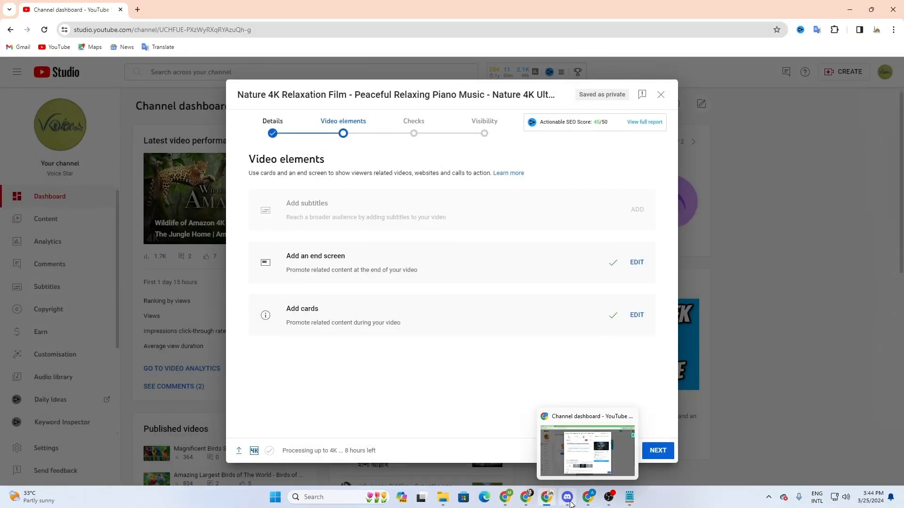
pyautogui.click(567, 497)
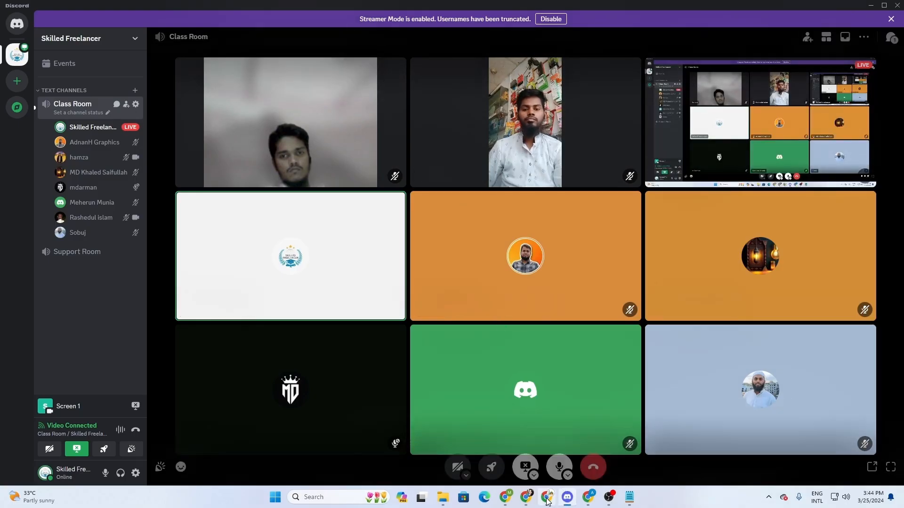
pyautogui.click(500, 501)
# Copy ChatGPT's generated description from "Welcome back" through the hashtag "#Entrepreneurship".
pyautogui.scroll(-3, 445, 257)
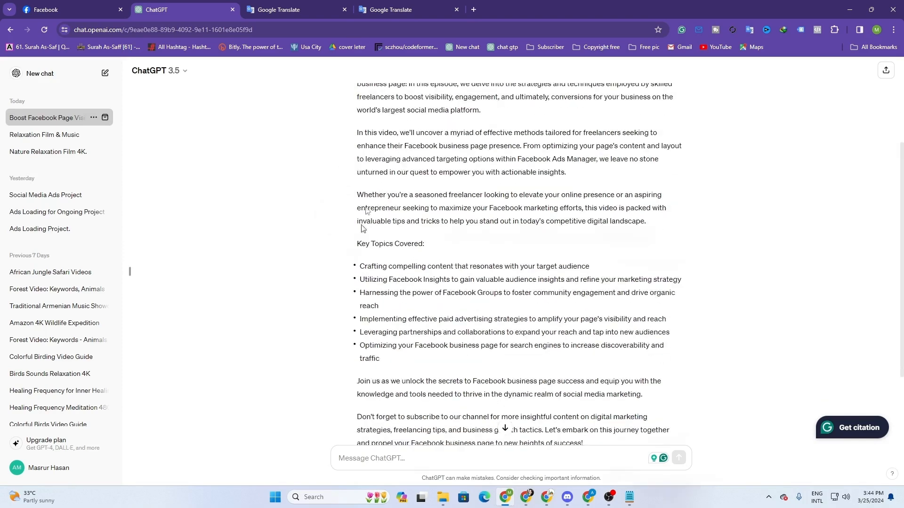
pyautogui.scroll(2, 369, 155)
pyautogui.moveTo(359, 164); pyautogui.dragTo(543, 370)
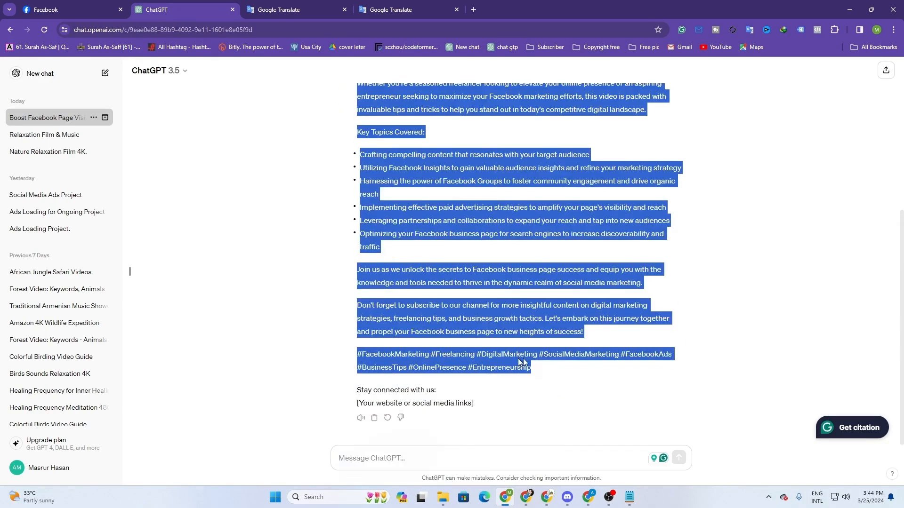
pyautogui.rightClick(520, 362)
pyautogui.click(546, 228)
pyautogui.click(526, 363)
# Switch to the Part 5 video's details in YouTube Studio and paste the copied description below the existing line, separated by blank lines.
pyautogui.moveTo(584, 502)
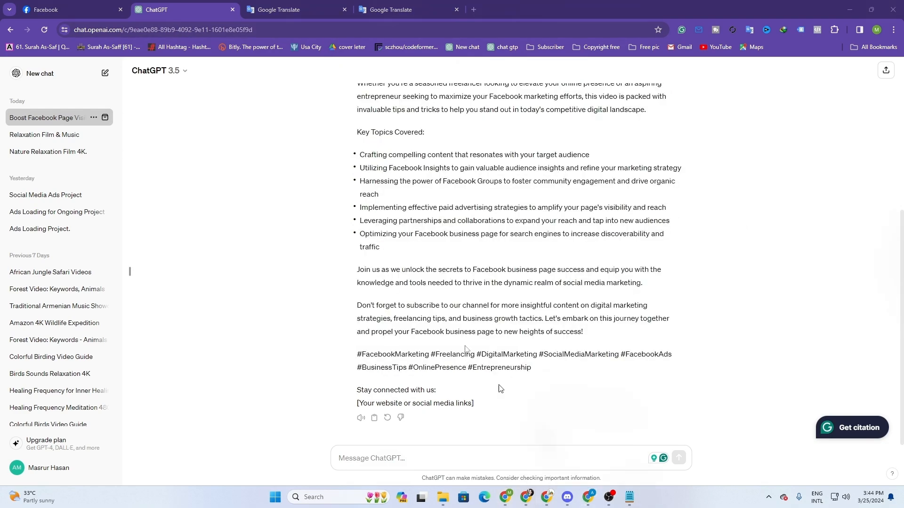
pyautogui.click(588, 497)
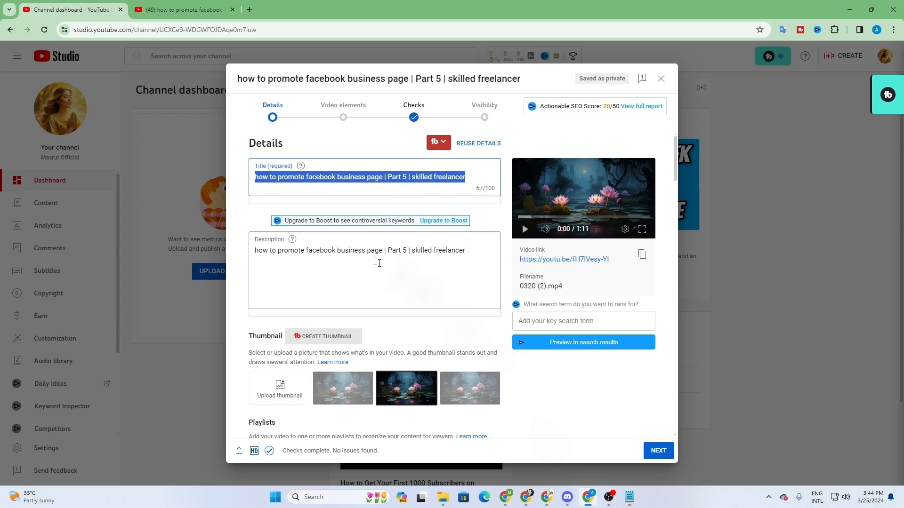
pyautogui.rightClick(350, 274)
pyautogui.click(478, 268)
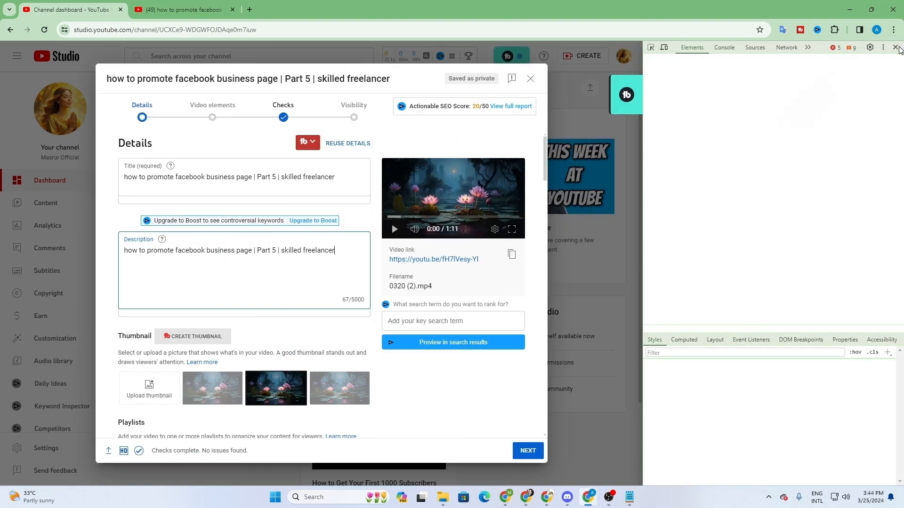
pyautogui.click(896, 48)
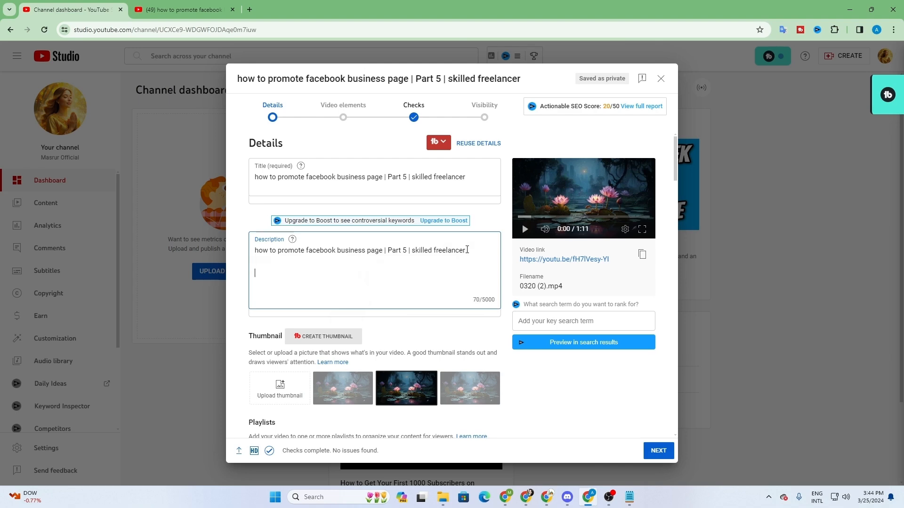
pyautogui.hotkey('ctrl', 'v')
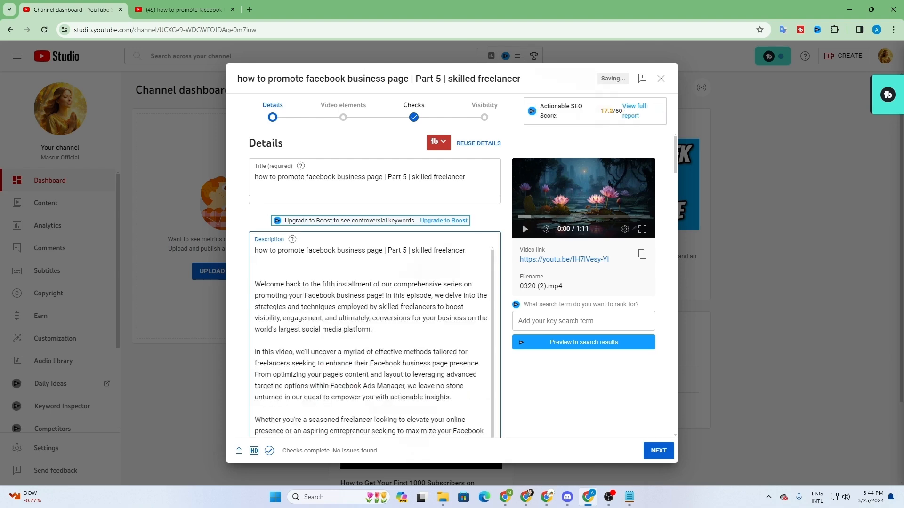
pyautogui.scroll(-3, 402, 330)
pyautogui.scroll(-3, 403, 330)
pyautogui.scroll(2, 381, 329)
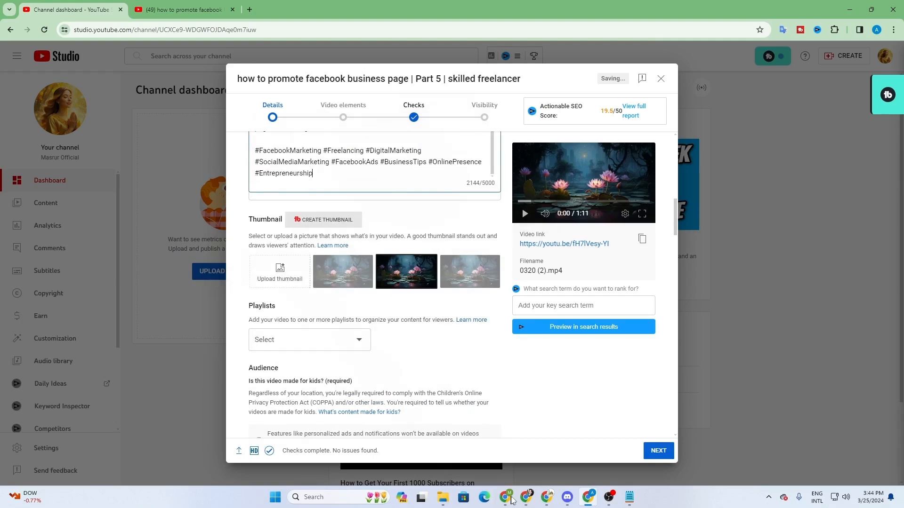
pyautogui.click(567, 497)
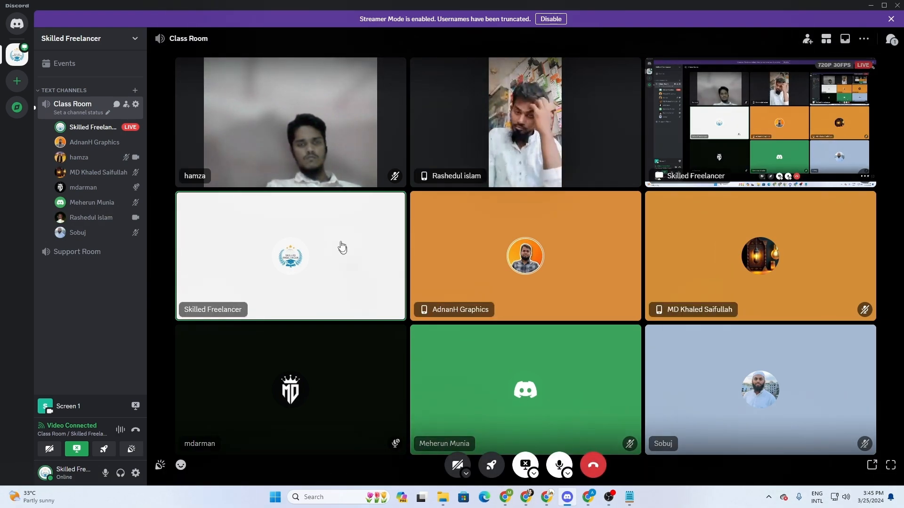
pyautogui.moveTo(598, 498)
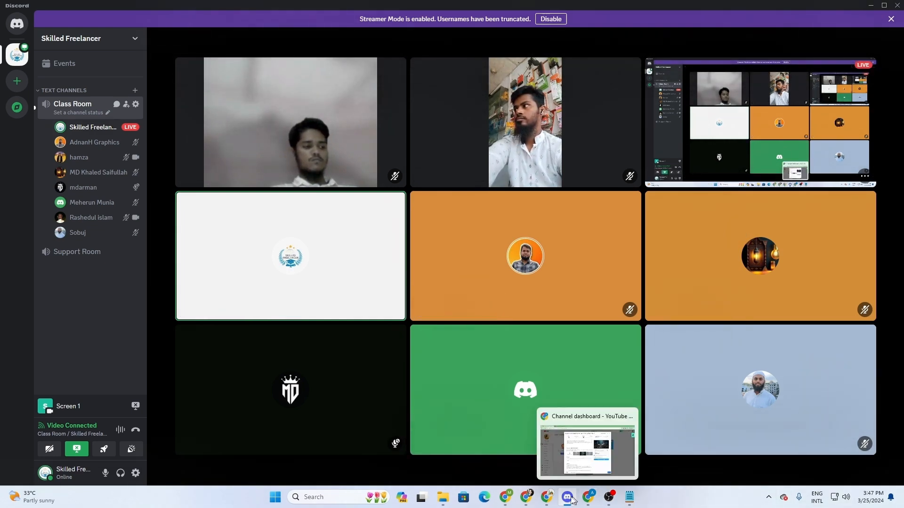
# Switch back to the Part 5 video's upload details in YouTube Studio and read the recommendations for a custom thumbnail.
pyautogui.click(533, 502)
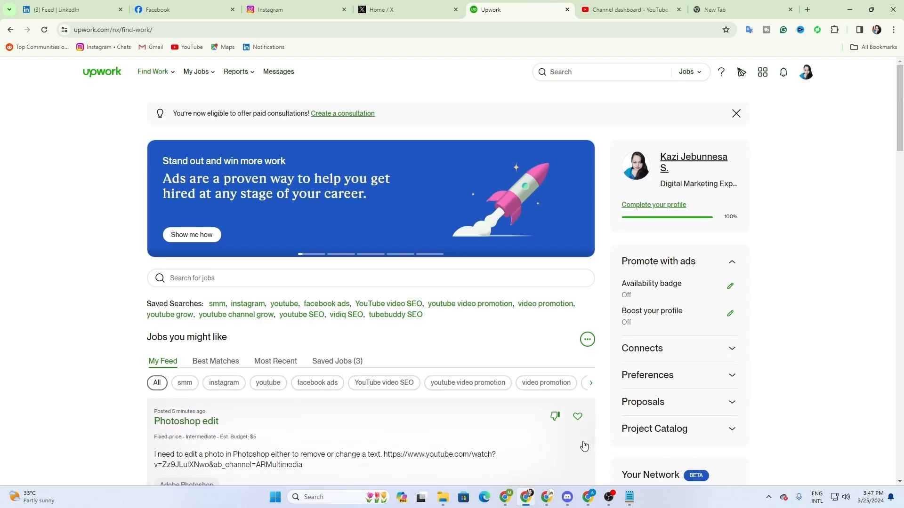
pyautogui.click(529, 495)
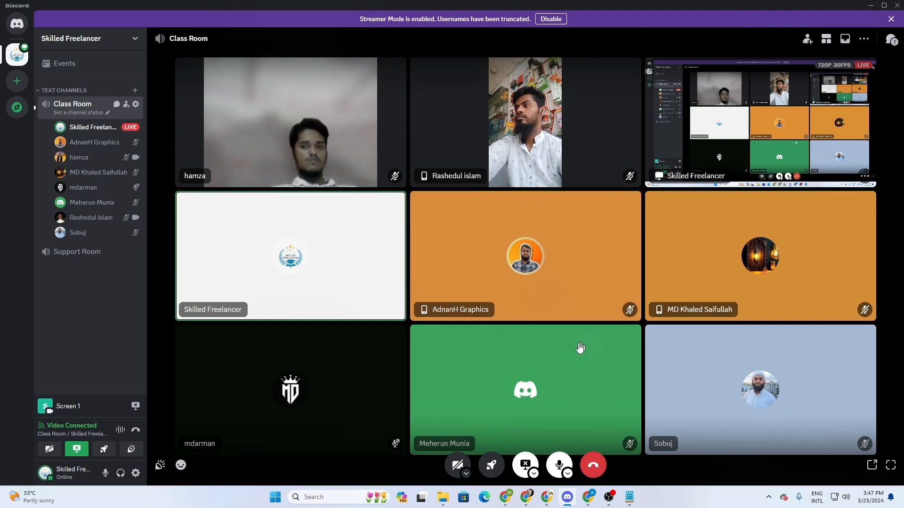
pyautogui.click(593, 496)
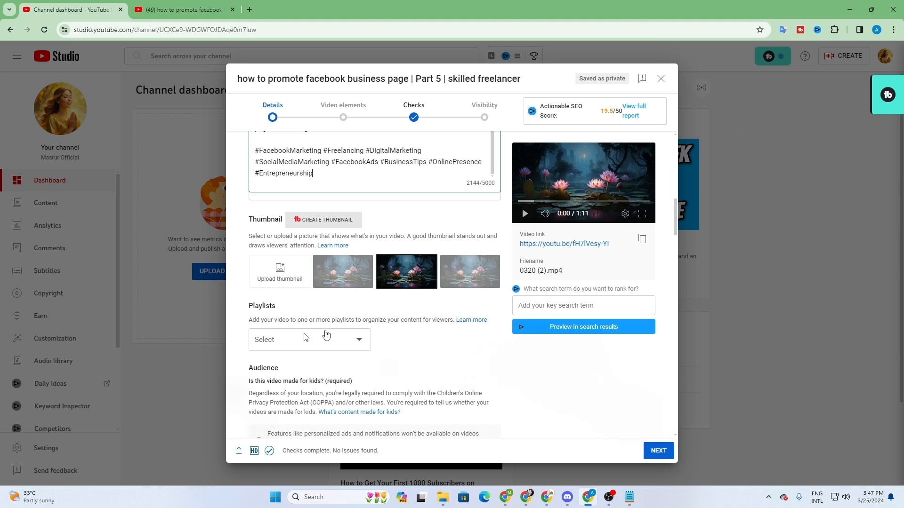
pyautogui.moveTo(301, 267)
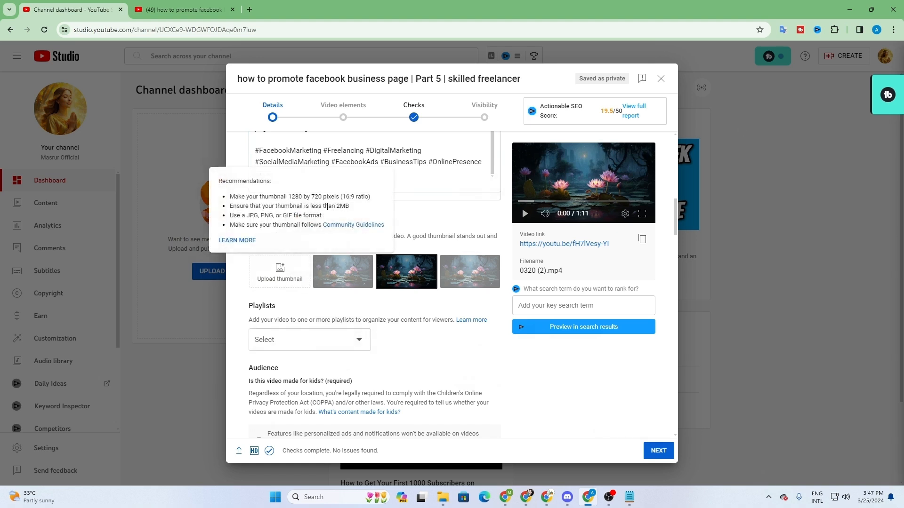
pyautogui.moveTo(288, 196); pyautogui.dragTo(375, 198)
pyautogui.click(246, 215)
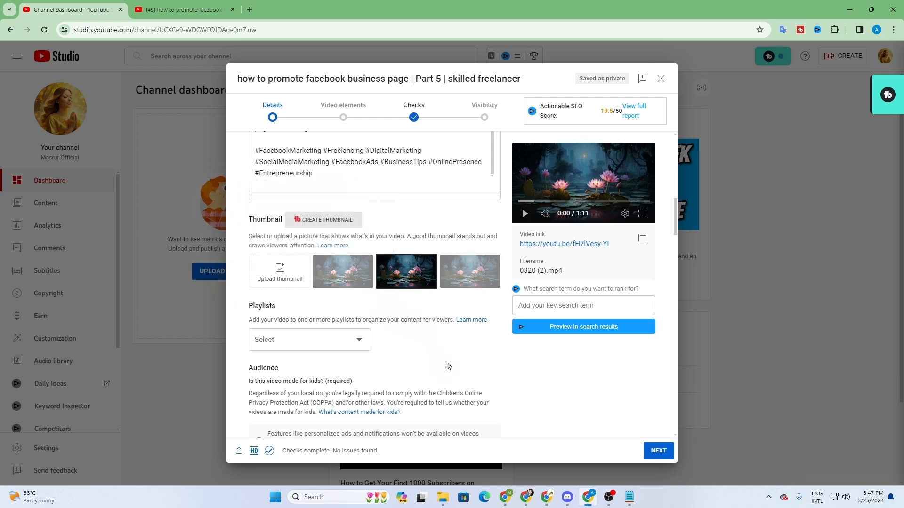
# Check which playlists are available for the video and close the list without selecting one.
pyautogui.scroll(-3, 414, 364)
pyautogui.click(311, 198)
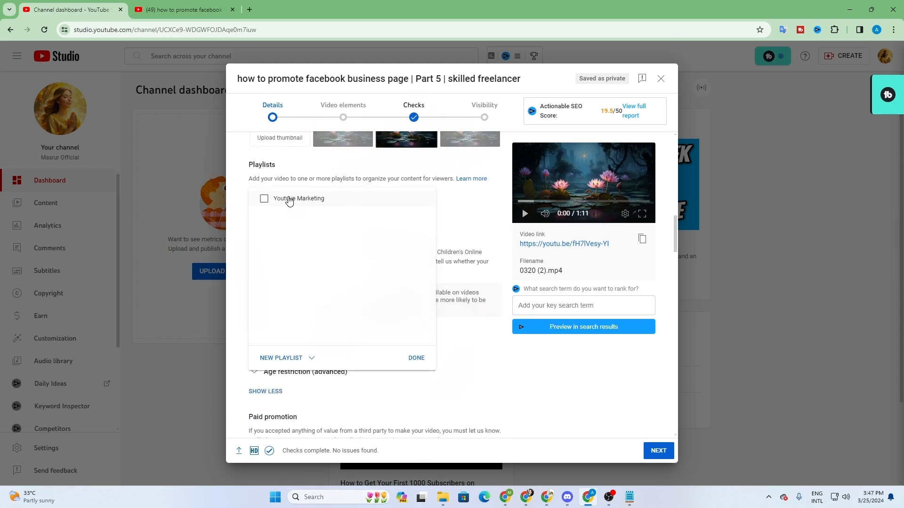
pyautogui.click(415, 357)
# Remove all the existing tags from the video.
pyautogui.scroll(-10, 372, 338)
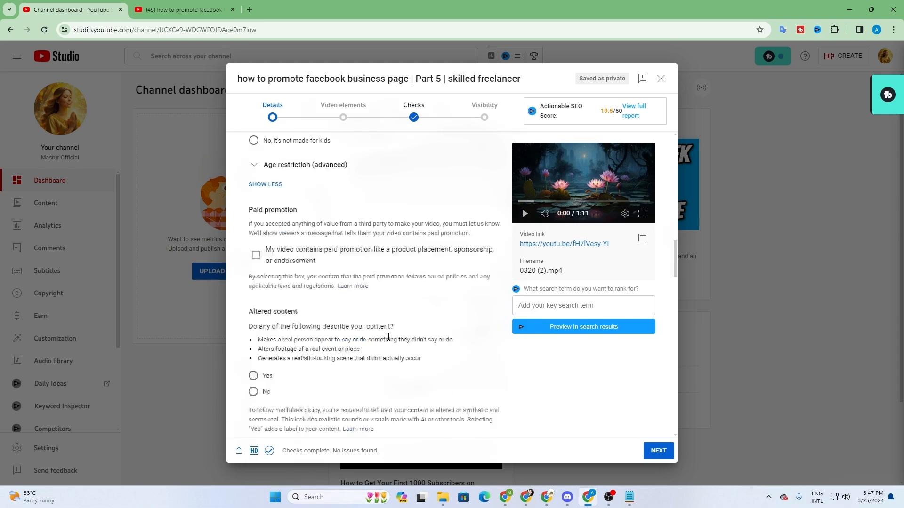
pyautogui.scroll(-5, 372, 329)
pyautogui.scroll(2, 362, 264)
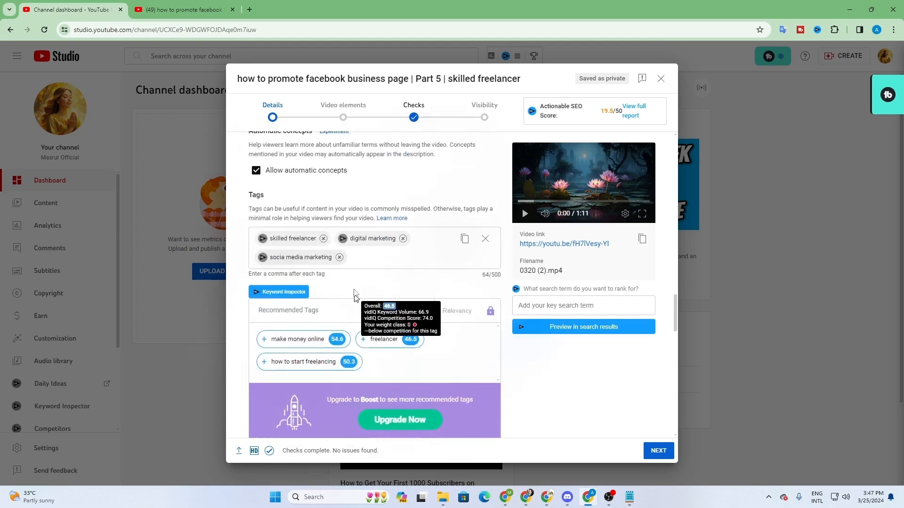
pyautogui.click(485, 239)
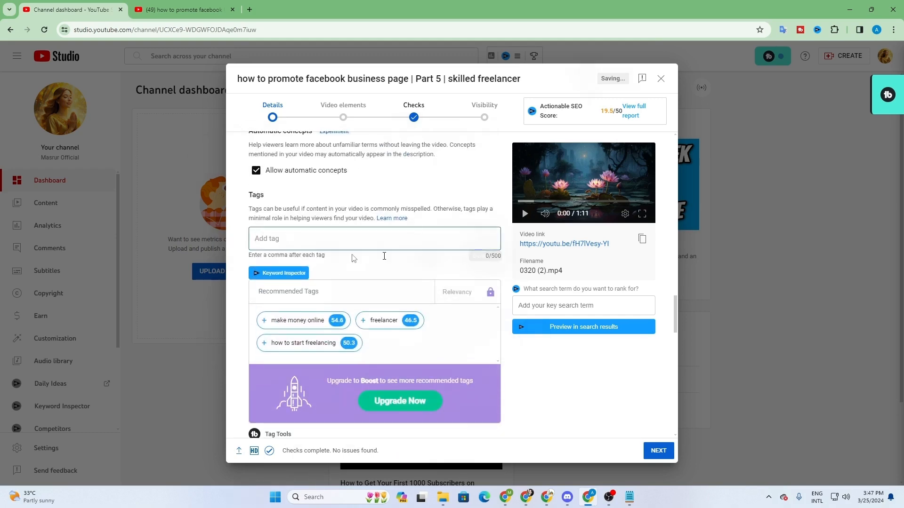
# Examine the full vidIQ SEO report for the video and close it.
pyautogui.scroll(15, 505, 351)
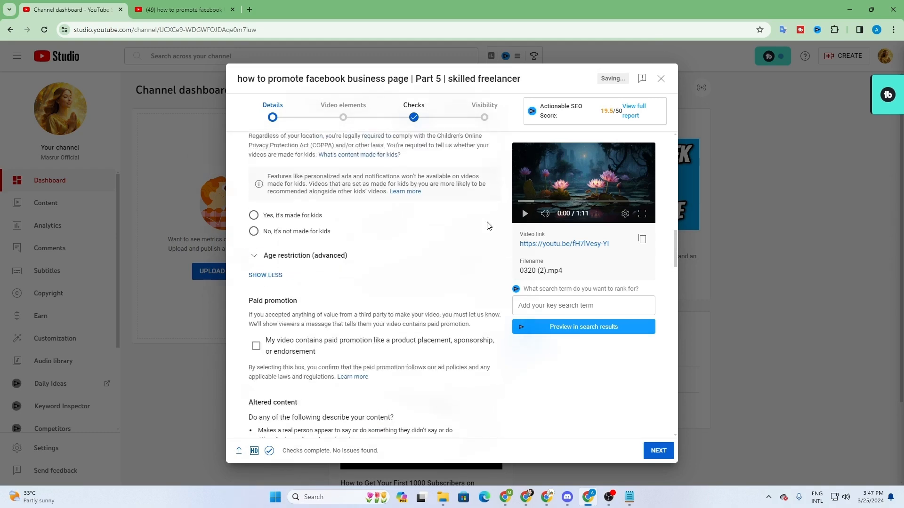
pyautogui.scroll(2, 625, 156)
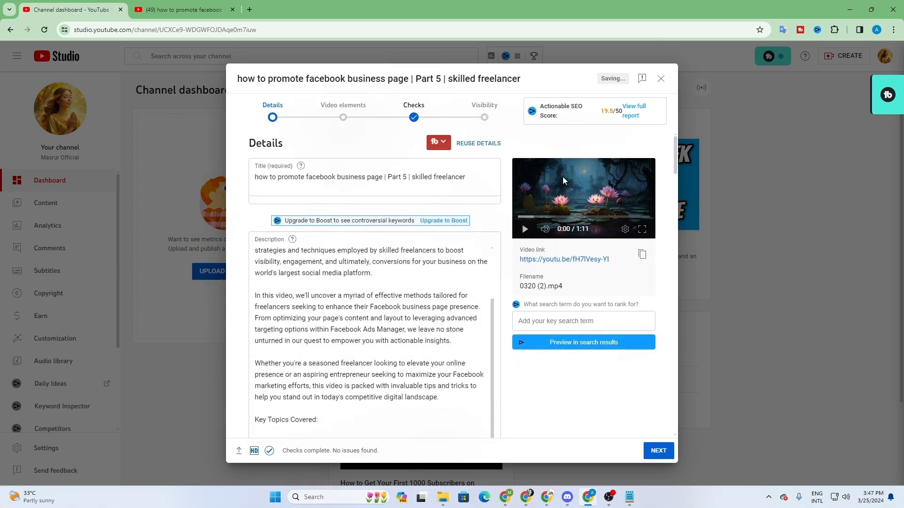
pyautogui.click(630, 110)
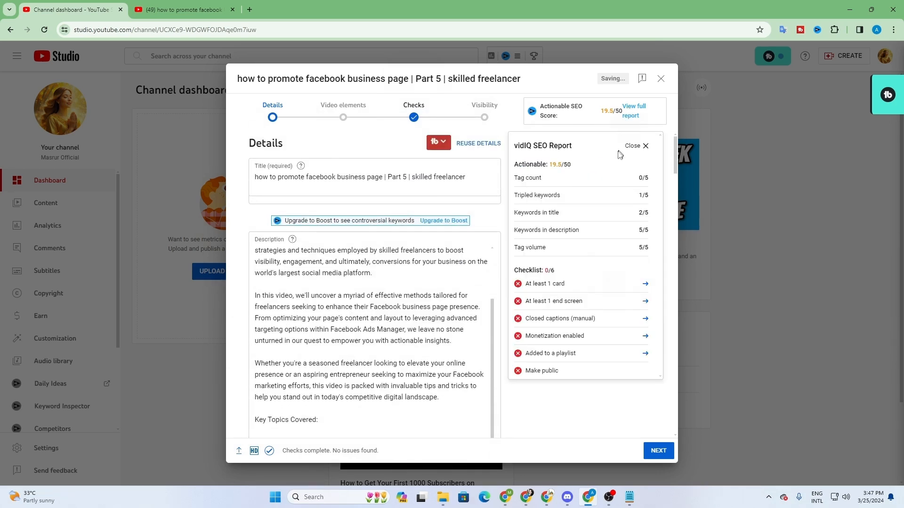
pyautogui.click(645, 147)
pyautogui.click(625, 111)
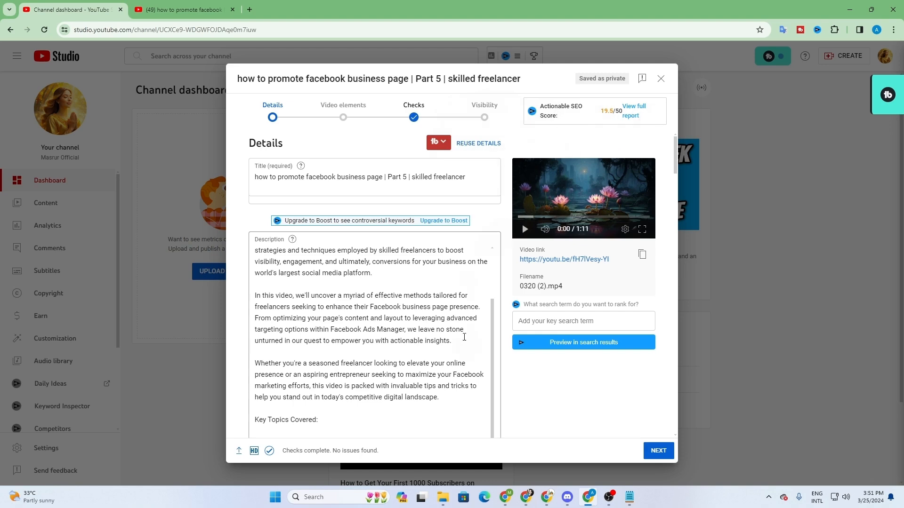
# Set the video's audience to "No, it's not made for kids".
pyautogui.scroll(-15, 568, 153)
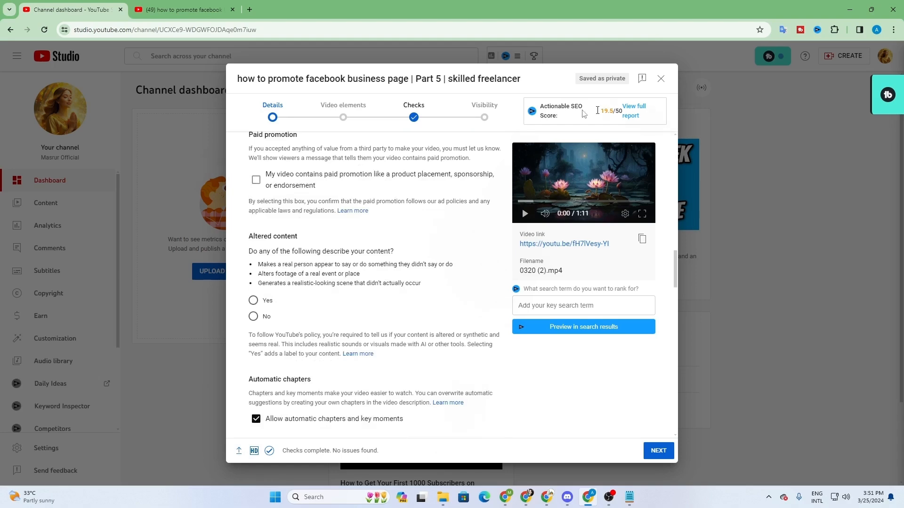
pyautogui.scroll(-2, 493, 247)
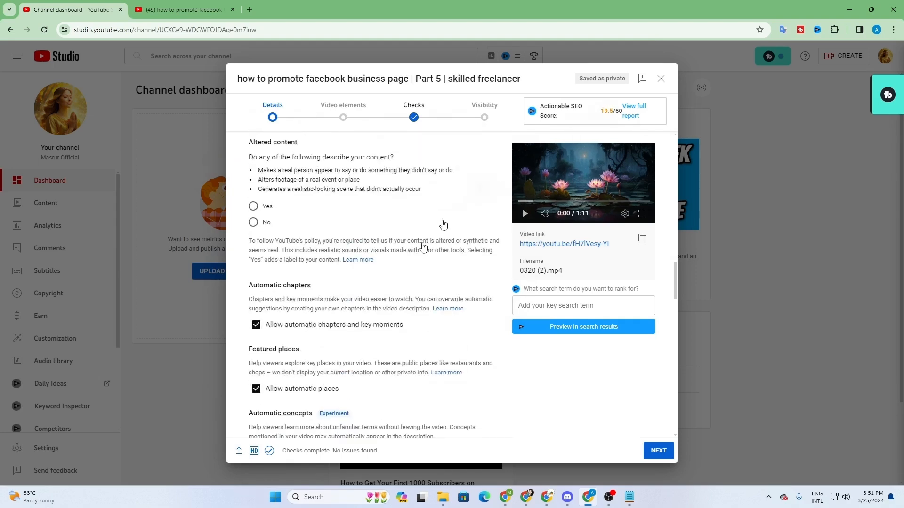
pyautogui.scroll(-6, 424, 248)
pyautogui.click(339, 241)
pyautogui.scroll(1, 379, 264)
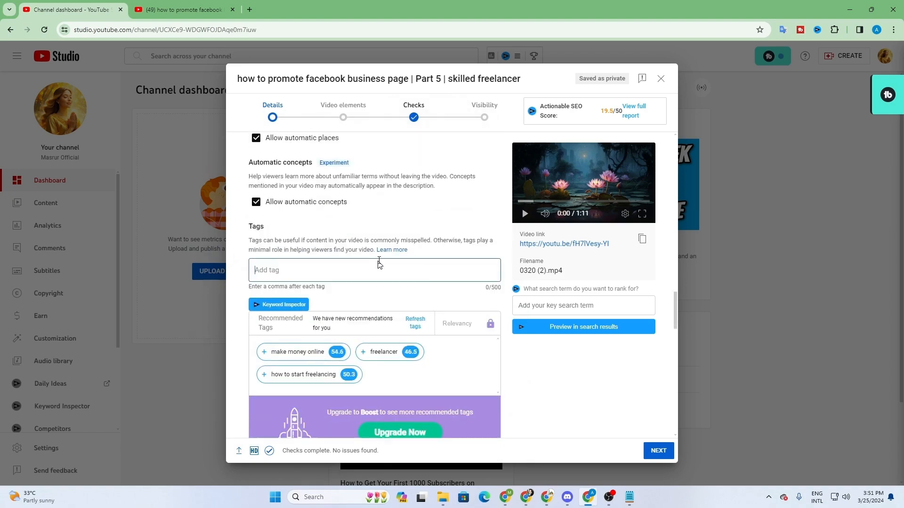
pyautogui.scroll(10, 379, 264)
pyautogui.scroll(-5, 264, 273)
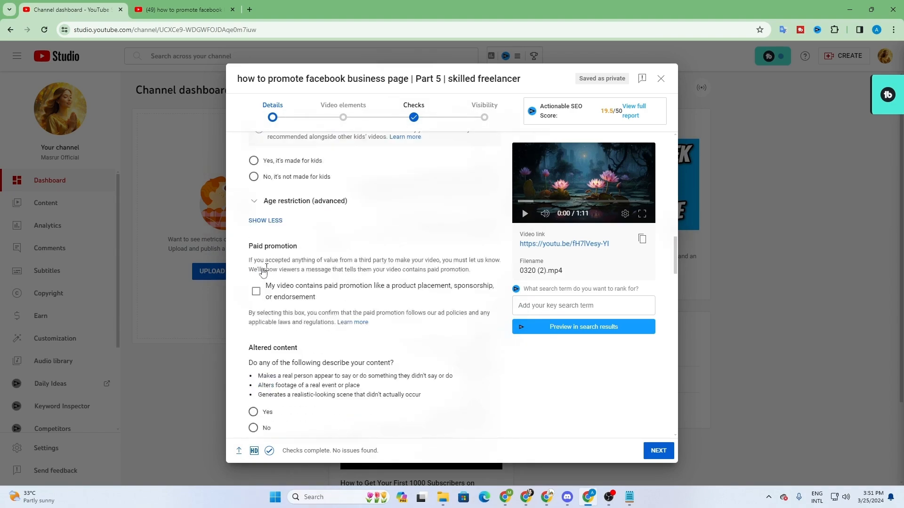
pyautogui.scroll(-1, 264, 272)
pyautogui.click(254, 161)
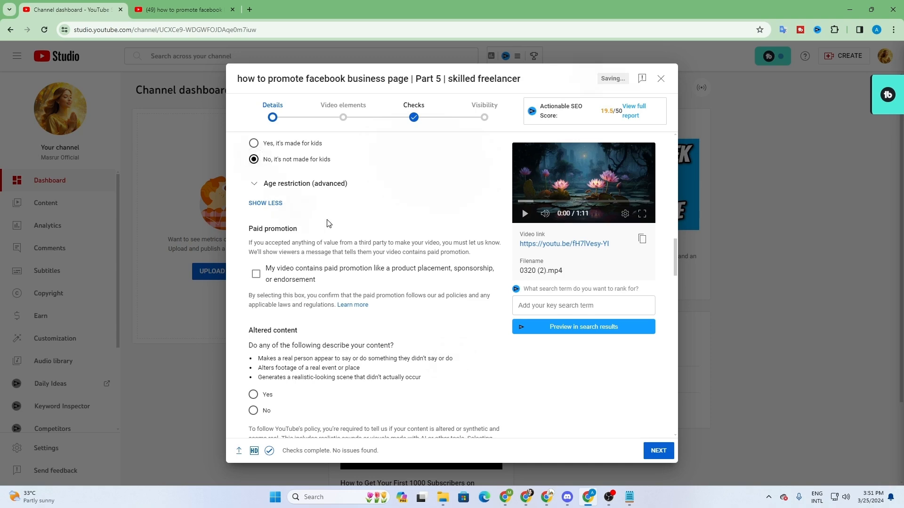
pyautogui.scroll(6, 348, 237)
pyautogui.scroll(-7, 376, 270)
pyautogui.scroll(10, 375, 270)
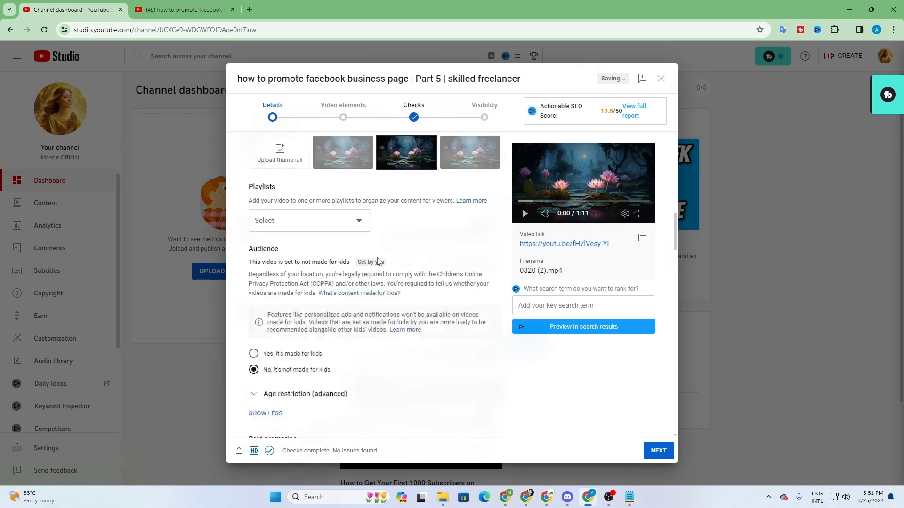
# Set the video's visibility to Private and save the upload.
pyautogui.click(350, 113)
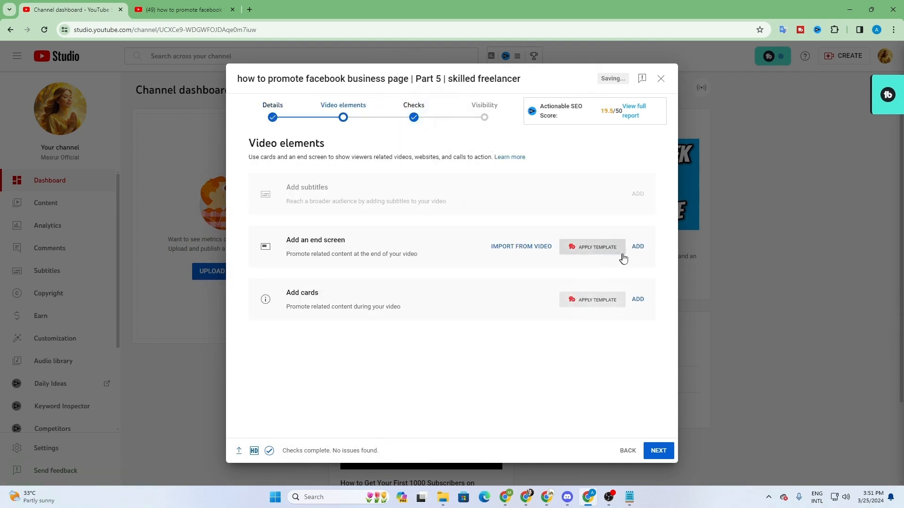
pyautogui.click(474, 123)
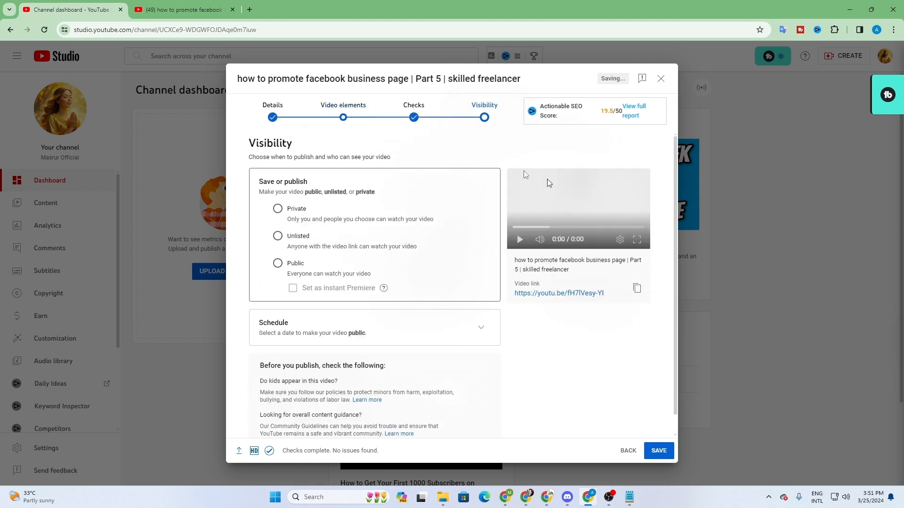
pyautogui.scroll(-2, 358, 233)
pyautogui.click(277, 167)
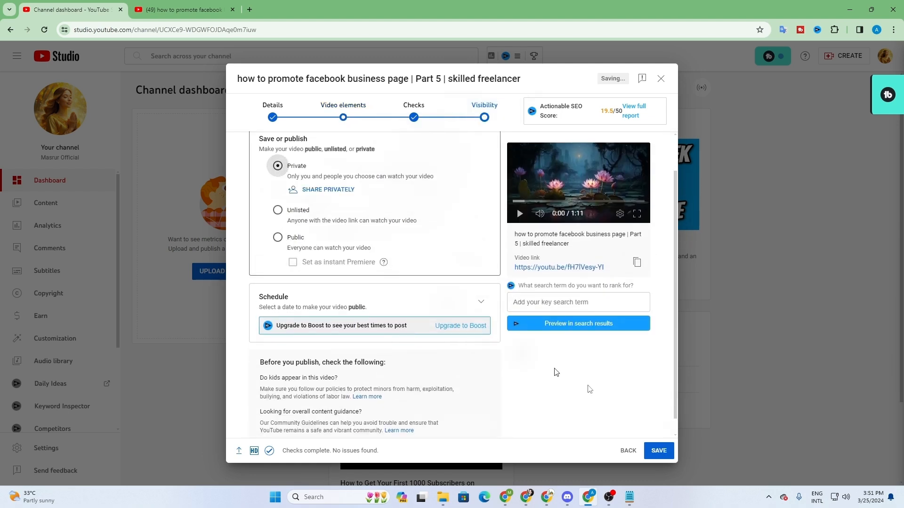
pyautogui.click(659, 451)
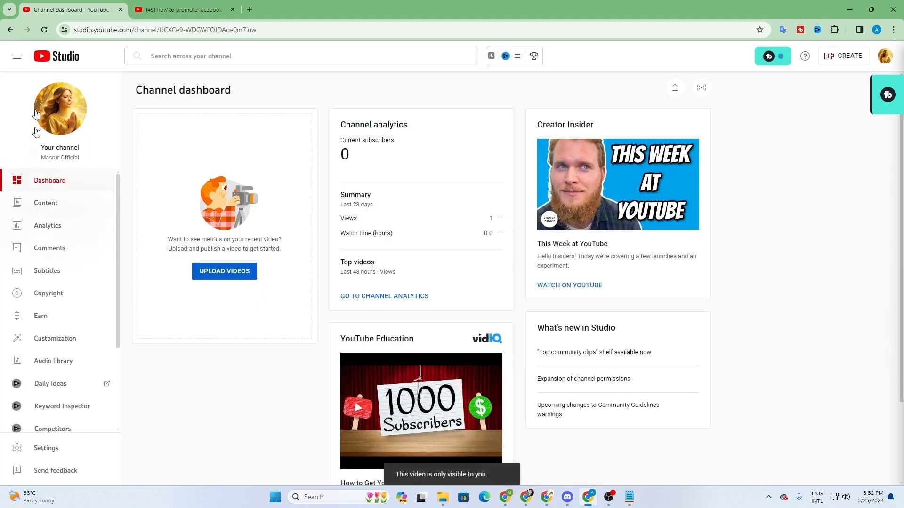
# Reload the channel dashboard and close the YouTube search results tab.
pyautogui.click(40, 29)
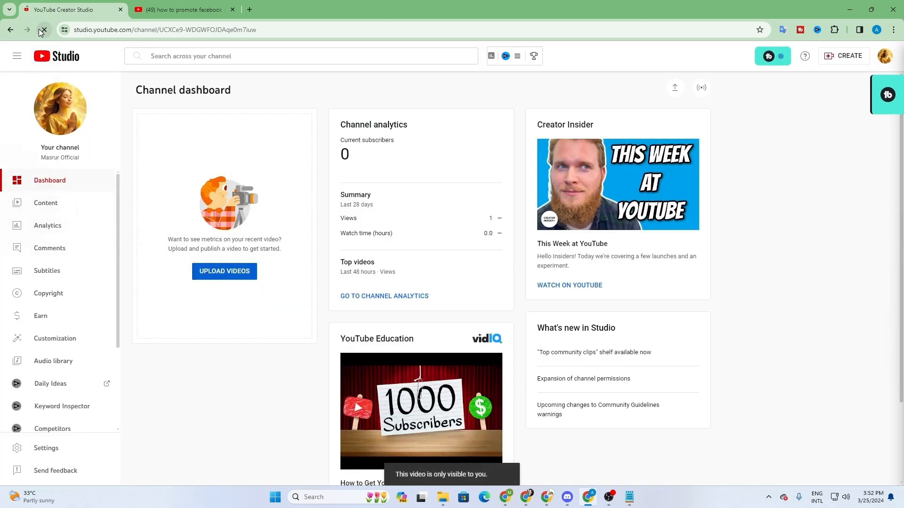
pyautogui.click(234, 7)
pyautogui.click(234, 10)
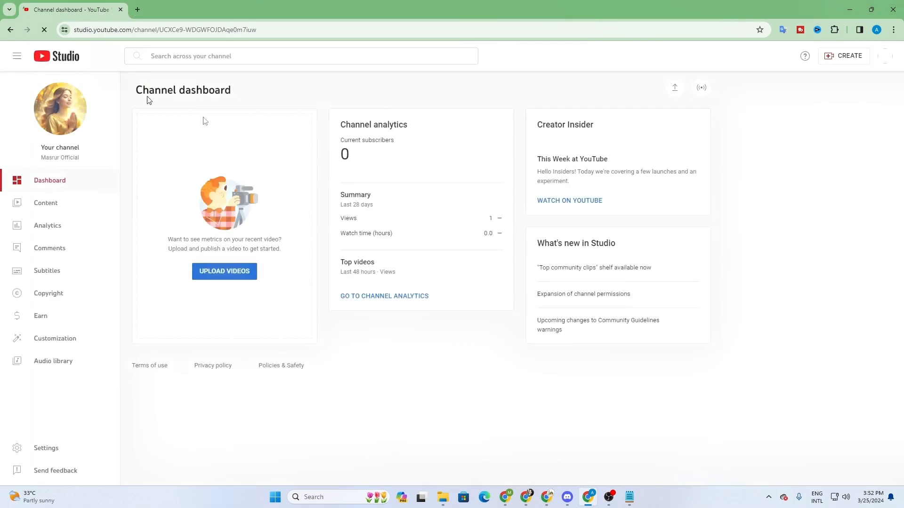
# Go to the channel content, dismiss the TubeBuddy upgrade offer, and open the details of the Part 5 Facebook business page video.
pyautogui.click(52, 214)
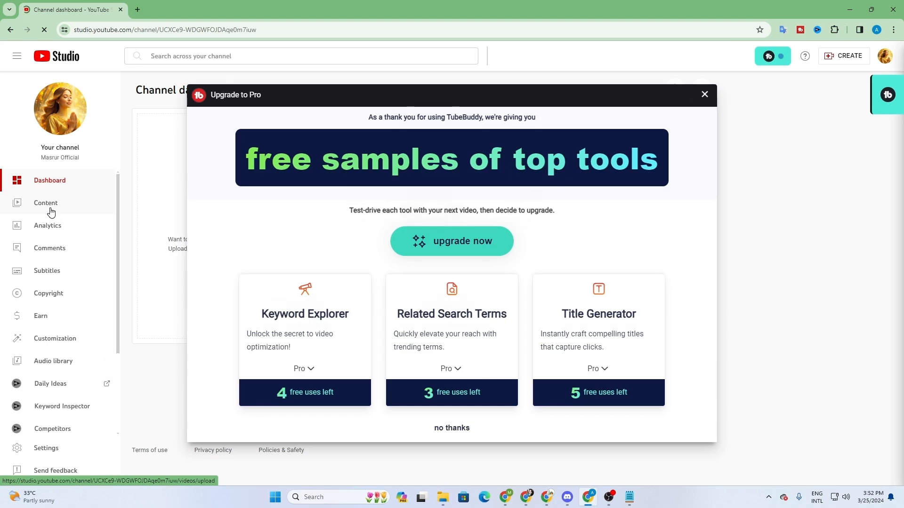
pyautogui.click(705, 96)
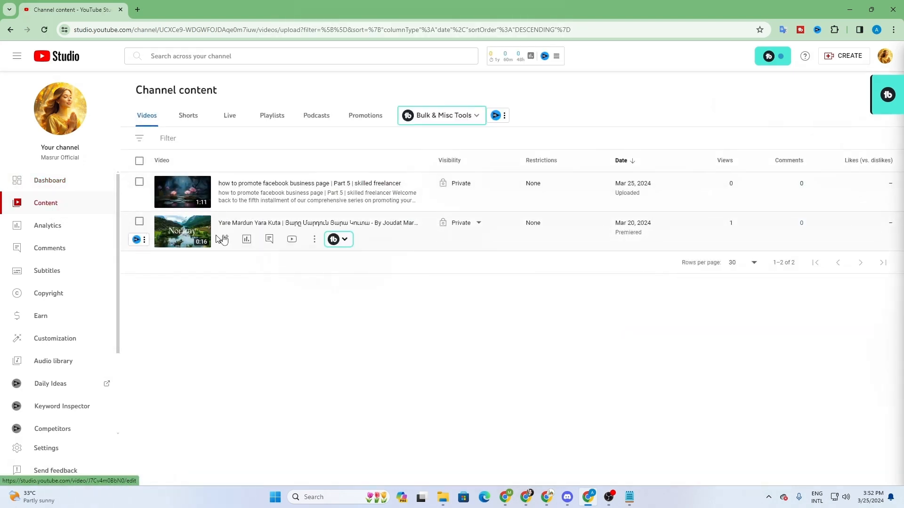
pyautogui.click(459, 229)
pyautogui.click(315, 319)
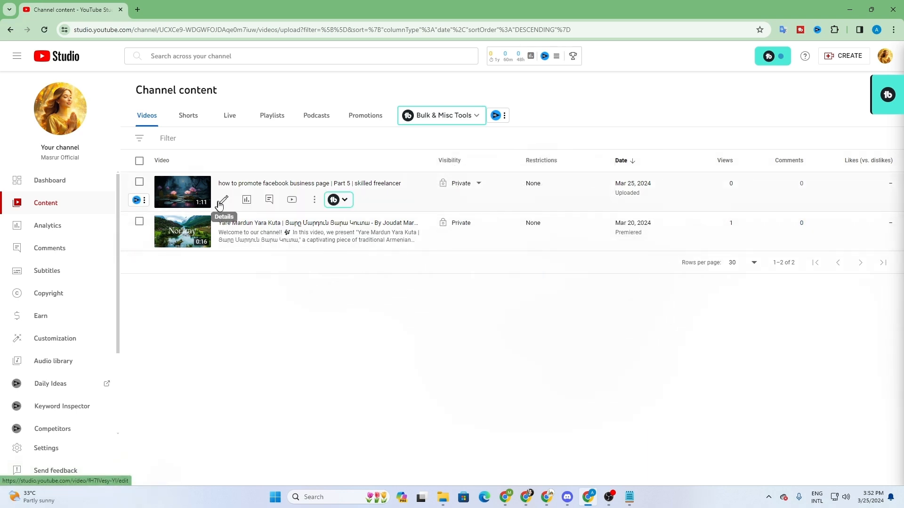
pyautogui.click(220, 203)
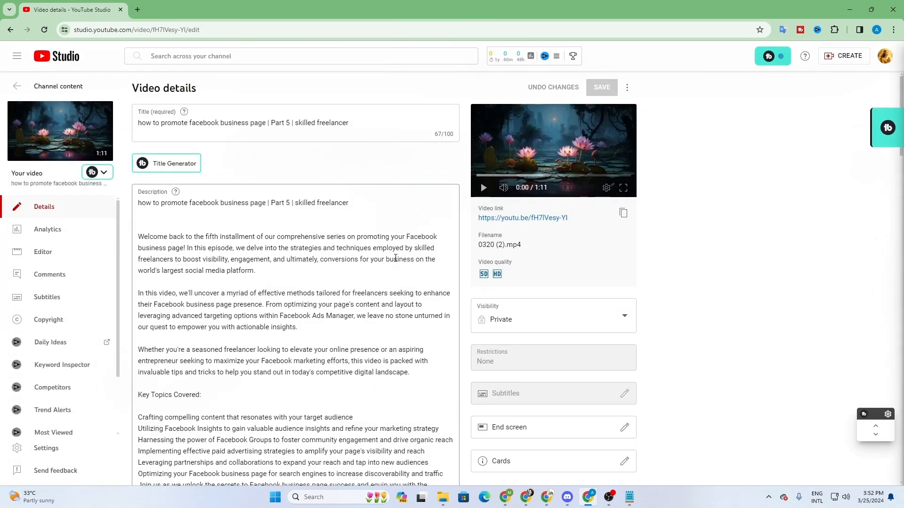
# Look over the saved video's details and open TubeBuddy's Thumbnail Analyzer for its thumbnail.
pyautogui.scroll(-1, 281, 145)
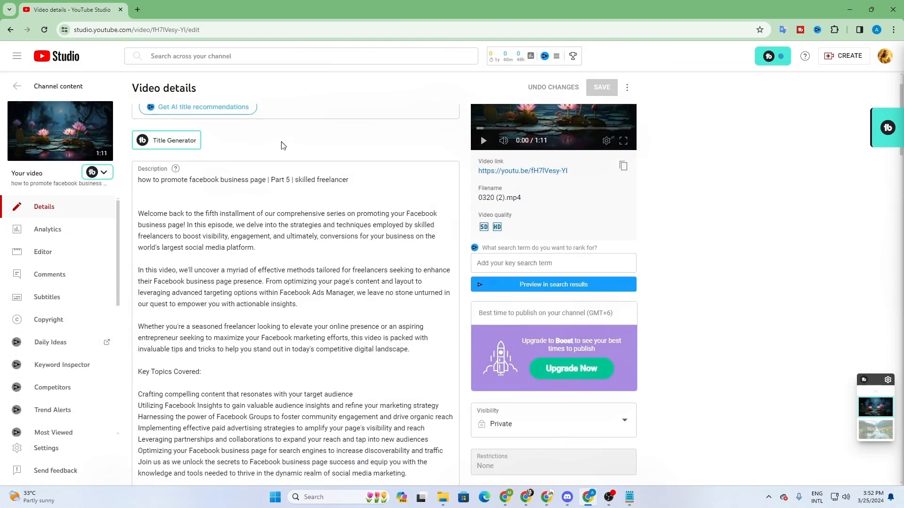
pyautogui.scroll(-6, 281, 145)
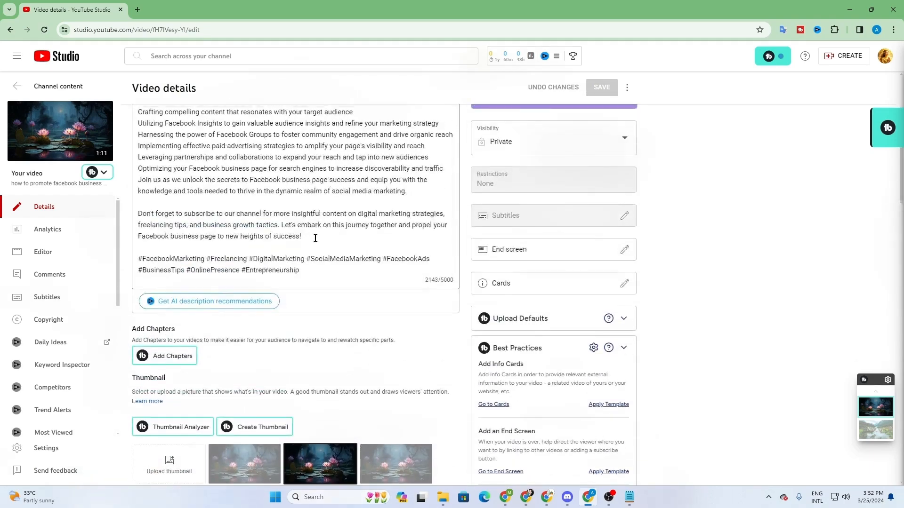
pyautogui.scroll(3, 315, 238)
pyautogui.scroll(-5, 466, 253)
pyautogui.scroll(-1, 572, 217)
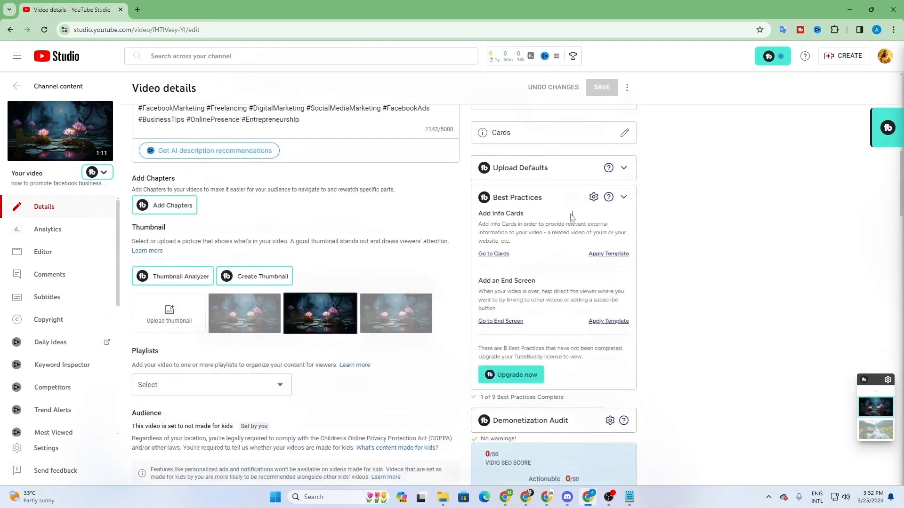
pyautogui.scroll(-7, 572, 216)
pyautogui.scroll(8, 518, 214)
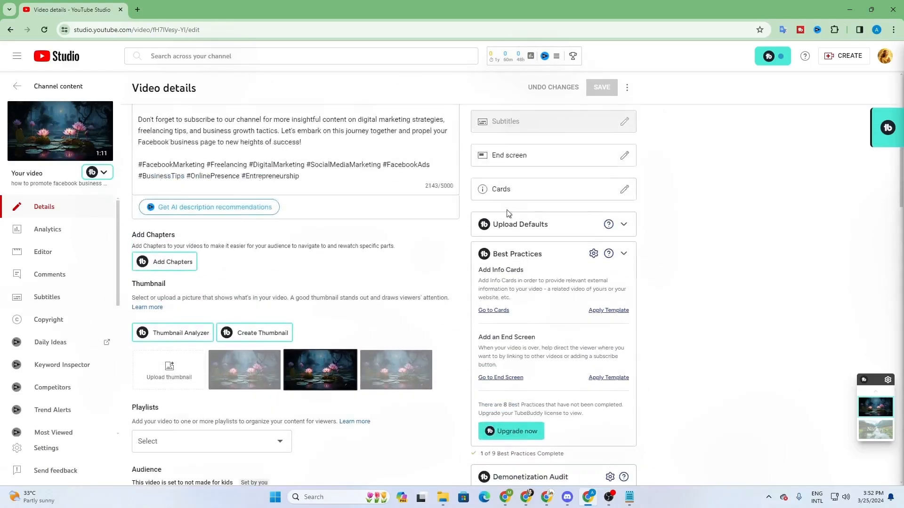
pyautogui.scroll(-4, 297, 278)
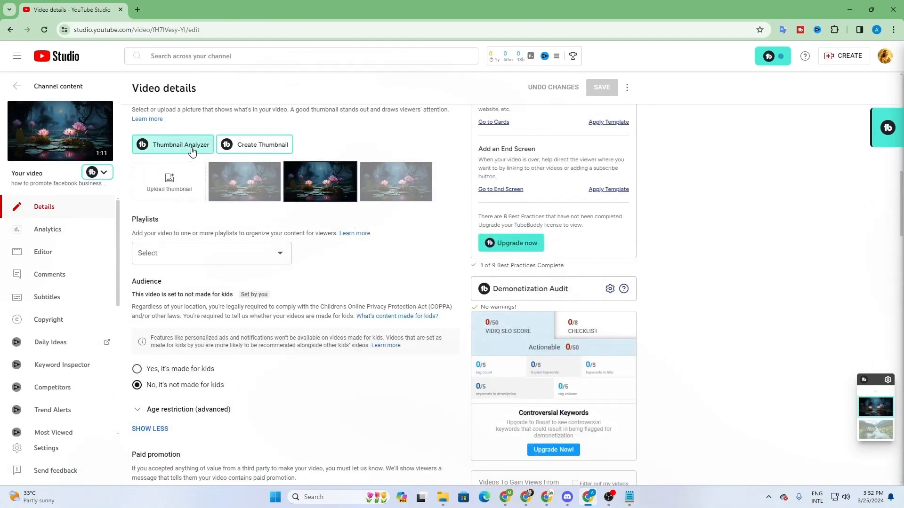
pyautogui.click(192, 151)
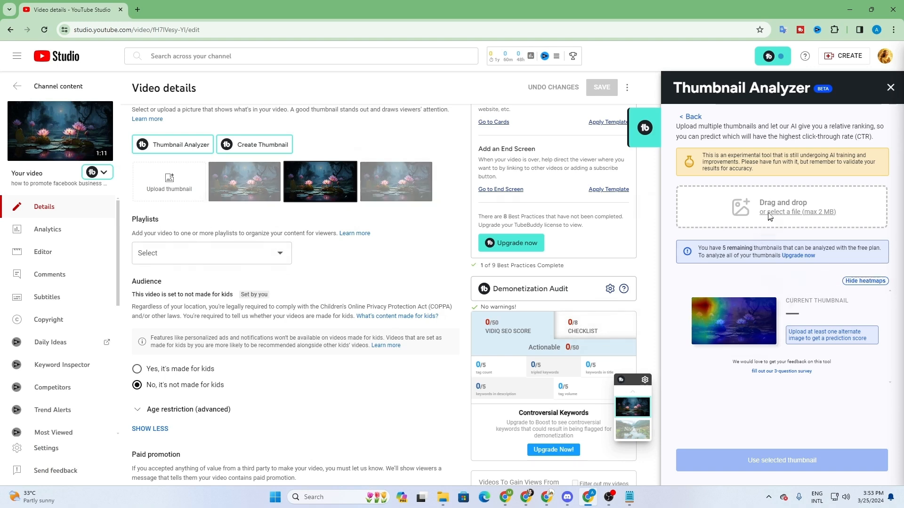
# Browse for an alternate thumbnail in the Thumbnail Analyzer, cancel the file selection, and close the analyzer.
pyautogui.moveTo(767, 206); pyautogui.dragTo(757, 232)
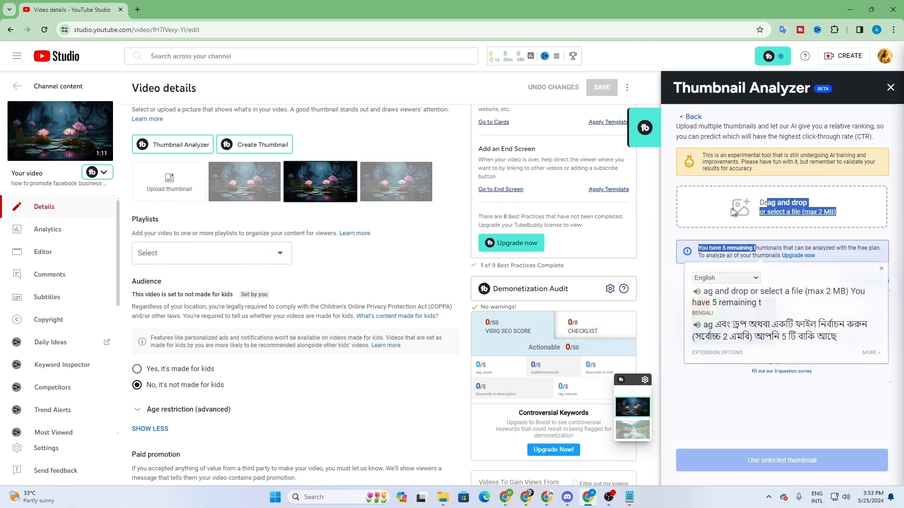
pyautogui.click(752, 210)
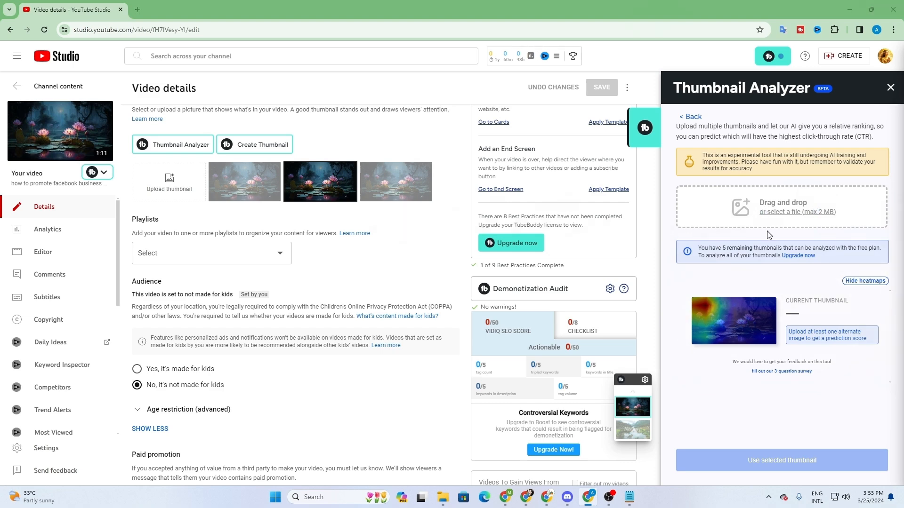
pyautogui.click(778, 213)
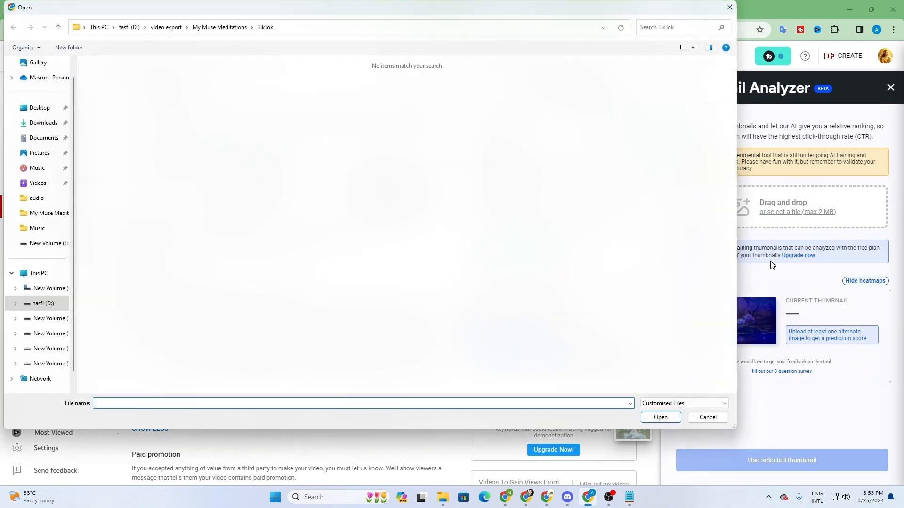
pyautogui.click(33, 123)
pyautogui.click(729, 7)
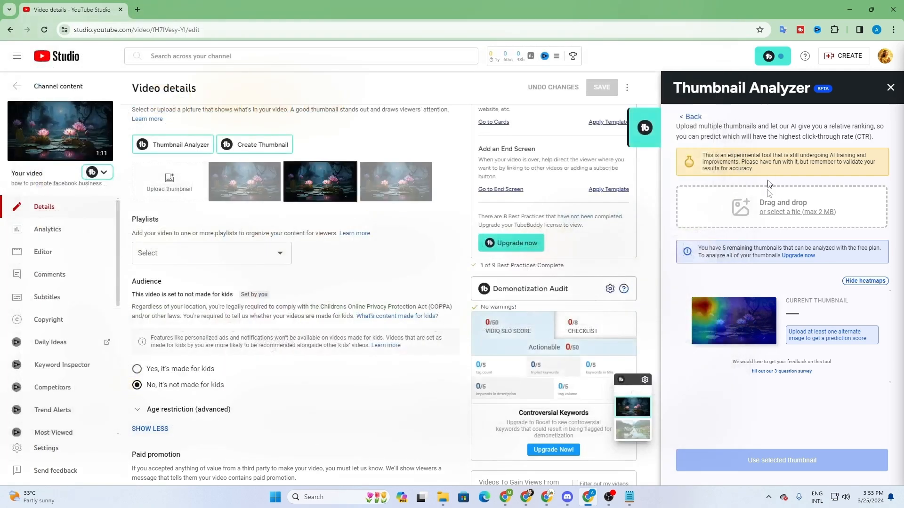
pyautogui.click(890, 88)
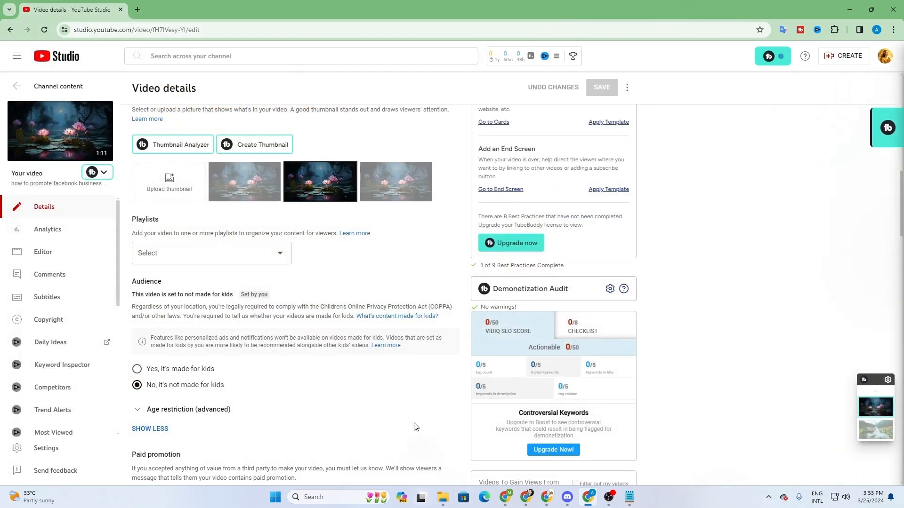
# Expand TubeBuddy's Upload Defaults section, collapse Best Practices, and bring the vidIQ SEO score panel into view.
pyautogui.scroll(-6, 415, 419)
pyautogui.scroll(4, 466, 291)
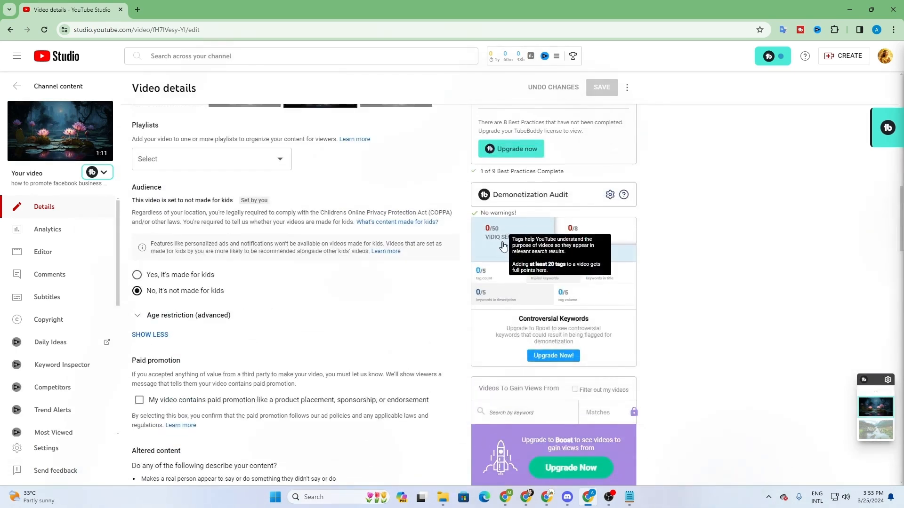
pyautogui.scroll(-1, 503, 245)
pyautogui.scroll(8, 518, 221)
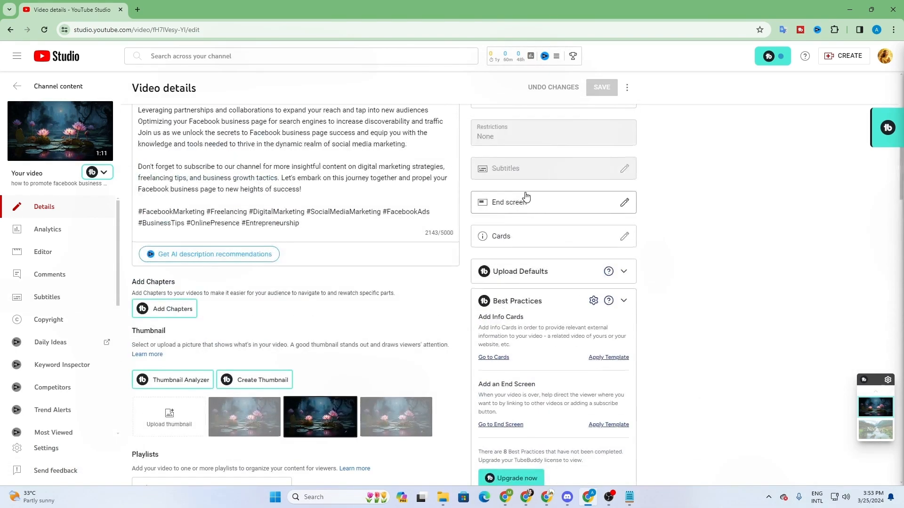
pyautogui.scroll(-2, 527, 197)
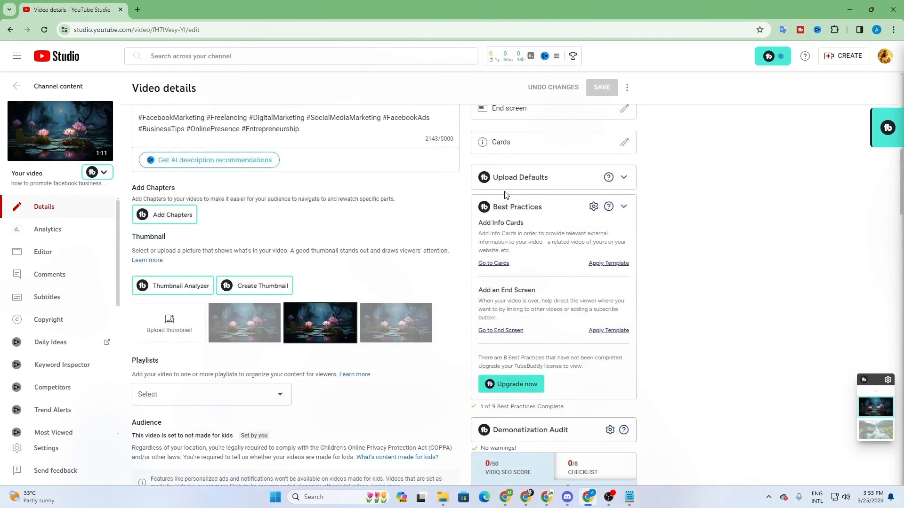
pyautogui.click(625, 179)
pyautogui.click(623, 225)
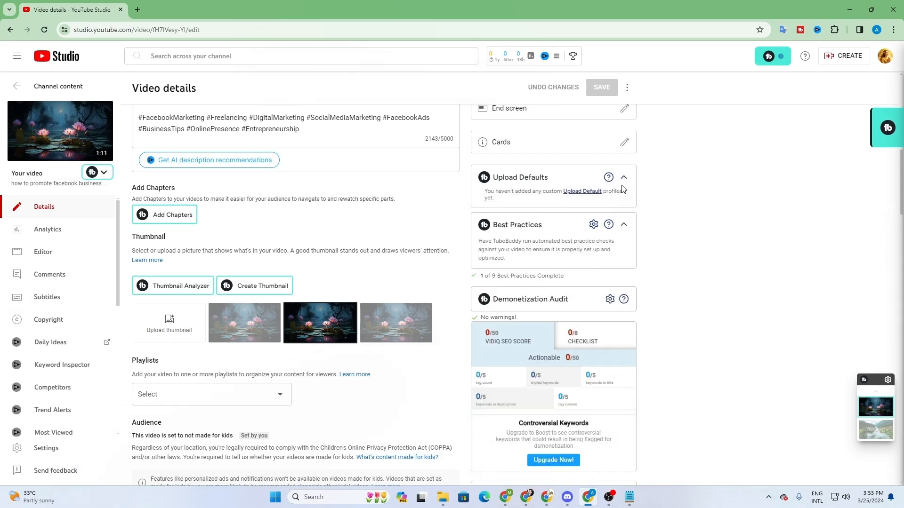
pyautogui.scroll(-4, 599, 300)
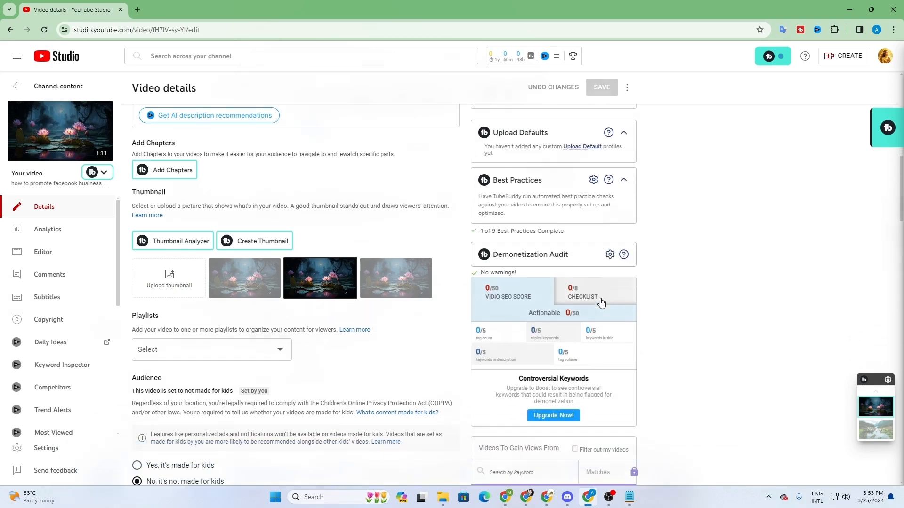
pyautogui.scroll(-1, 430, 279)
pyautogui.scroll(2, 447, 254)
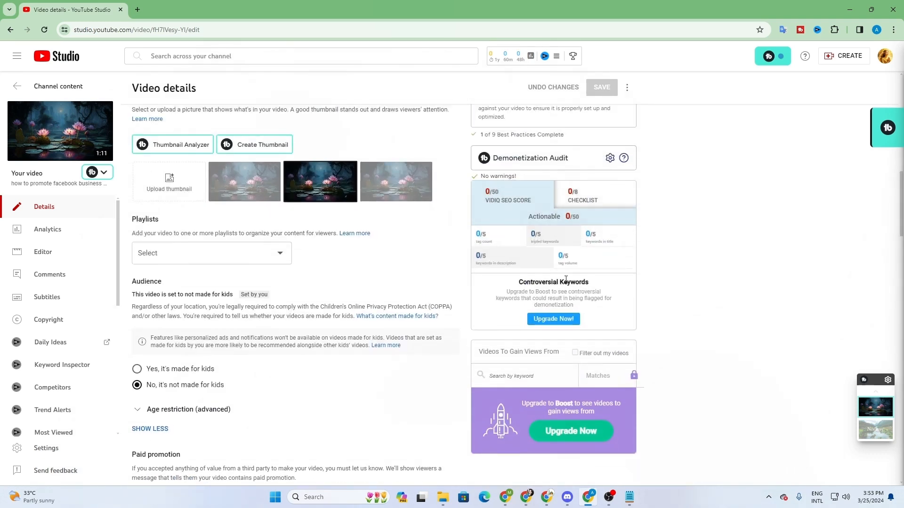
pyautogui.press('Print')
pyautogui.moveTo(468, 171)
pyautogui.mouseDown()
pyautogui.moveTo(515, 217)
pyautogui.moveTo(619, 290)
pyautogui.moveTo(637, 272)
pyautogui.mouseUp()
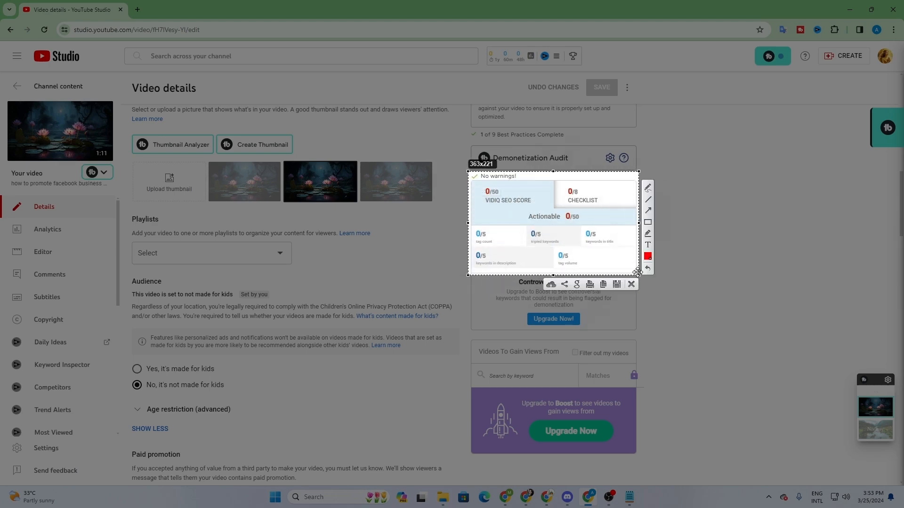
pyautogui.click(631, 284)
# Look through the video's description, audience, paid promotion and altered content settings alongside the vidIQ SEO score.
pyautogui.scroll(-3, 418, 409)
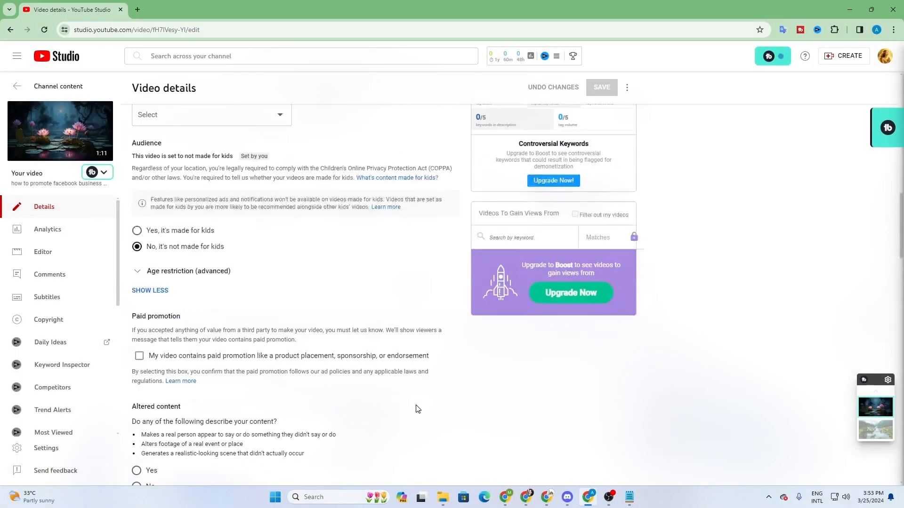
pyautogui.scroll(6, 417, 410)
pyautogui.scroll(-2, 501, 351)
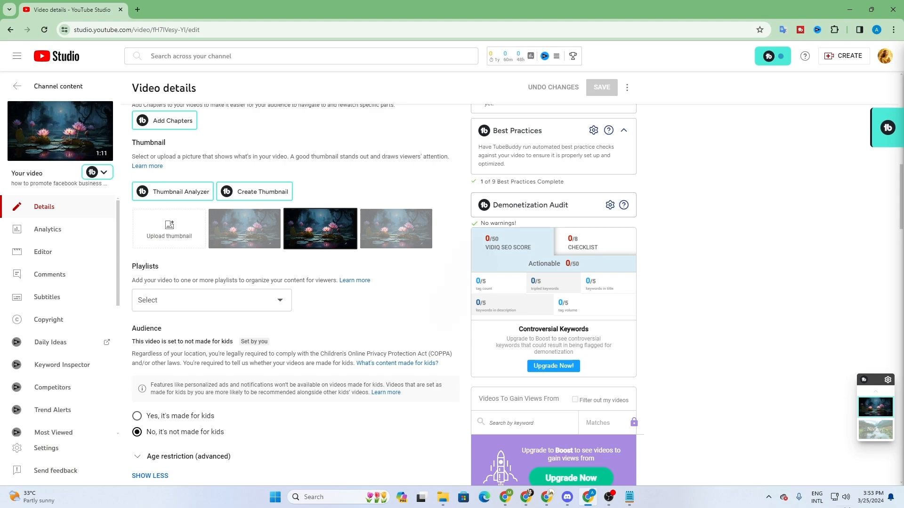
pyautogui.scroll(-14, 334, 320)
pyautogui.scroll(6, 319, 269)
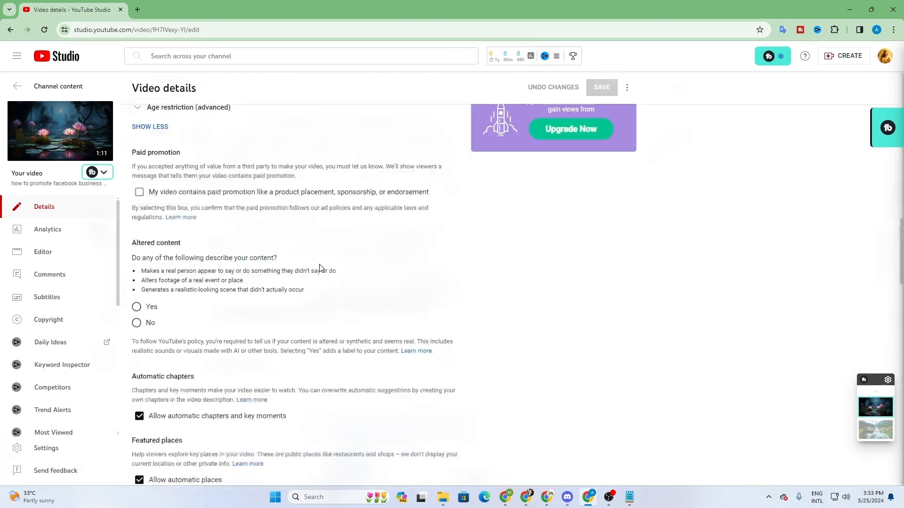
pyautogui.scroll(8, 320, 269)
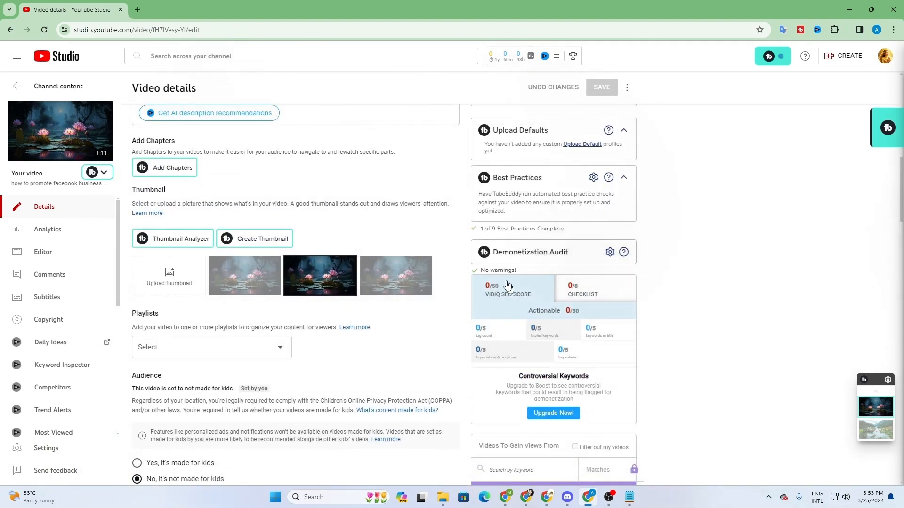
pyautogui.scroll(12, 464, 343)
pyautogui.scroll(-5, 464, 344)
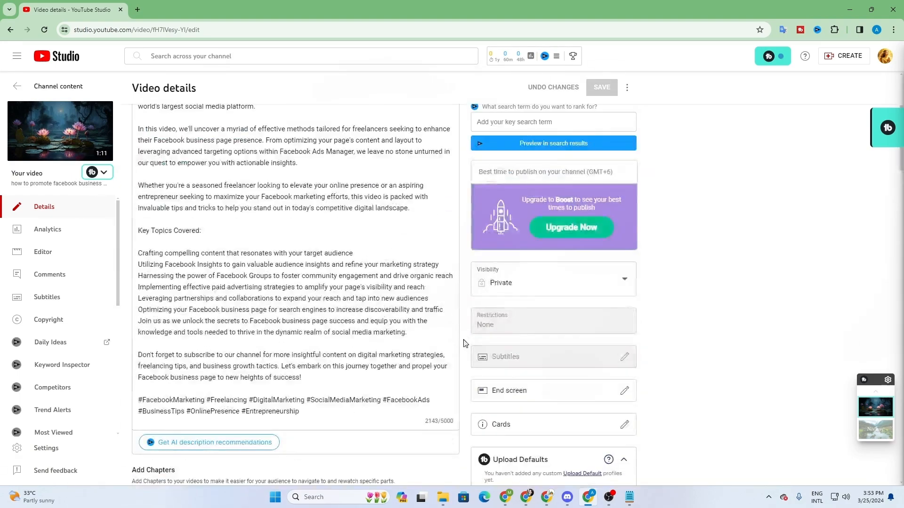
pyautogui.scroll(-7, 518, 288)
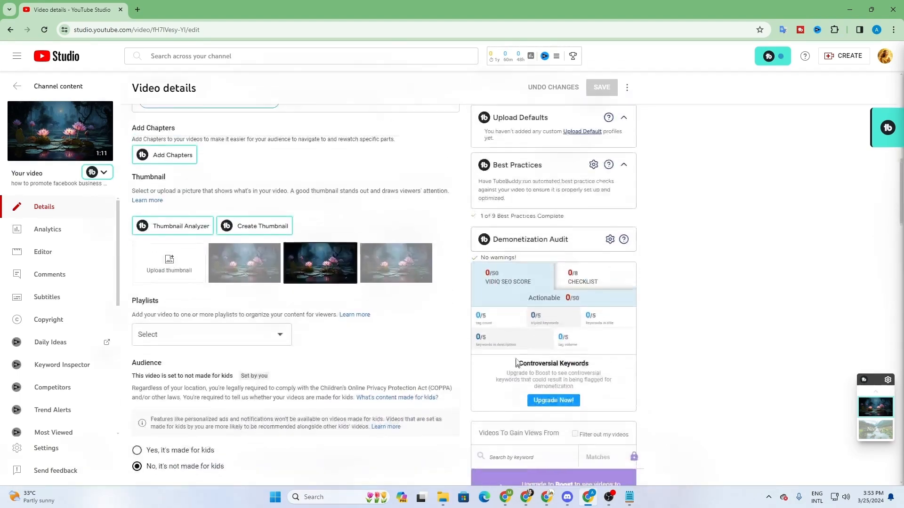
# Examine the vidIQ SEO score breakdown for tag count, tripled keywords, title and description keywords, tag volume, and the Controversial Keywords section.
pyautogui.scroll(5, 517, 363)
pyautogui.scroll(-7, 542, 353)
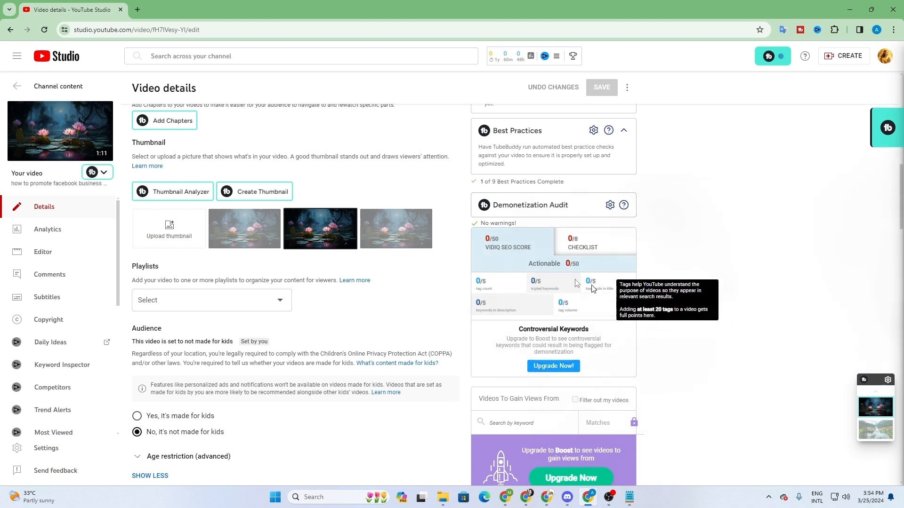
pyautogui.scroll(5, 255, 280)
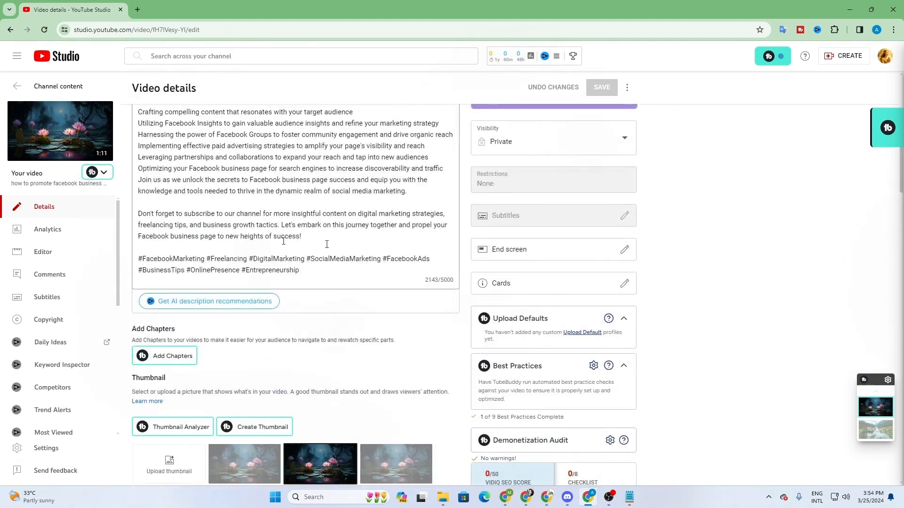
pyautogui.scroll(-6, 400, 250)
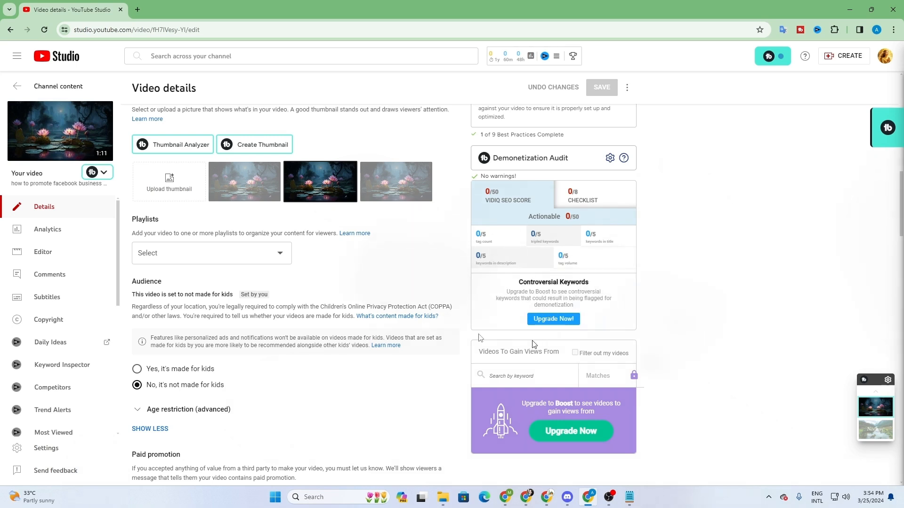
pyautogui.scroll(1, 498, 447)
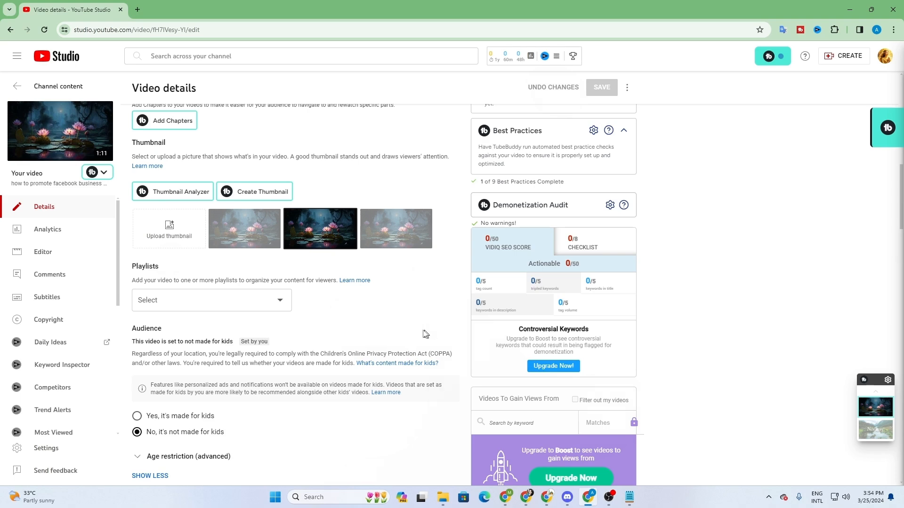
pyautogui.scroll(3, 425, 338)
pyautogui.scroll(-4, 424, 340)
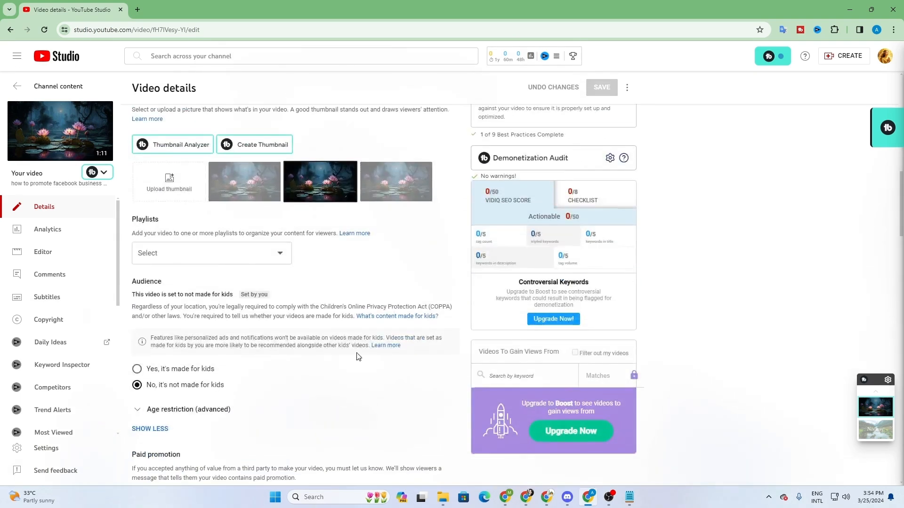
pyautogui.scroll(2, 358, 356)
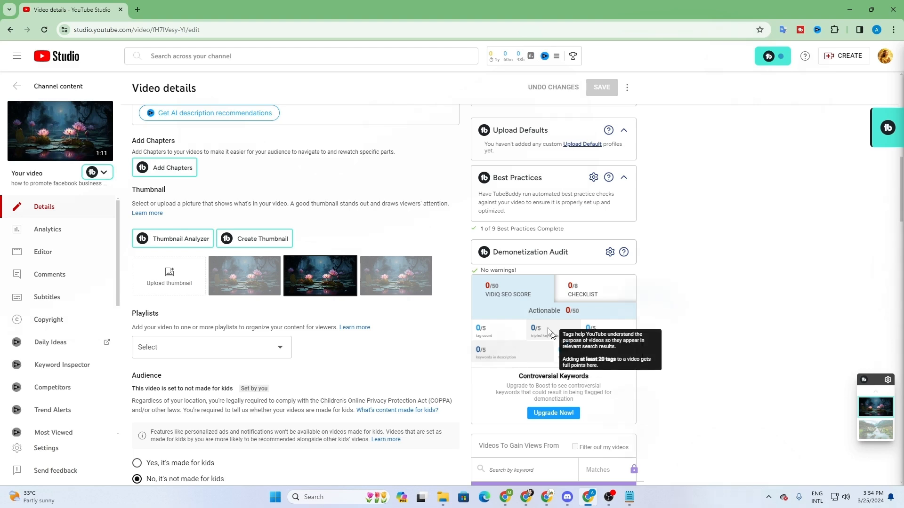
pyautogui.scroll(-2, 547, 306)
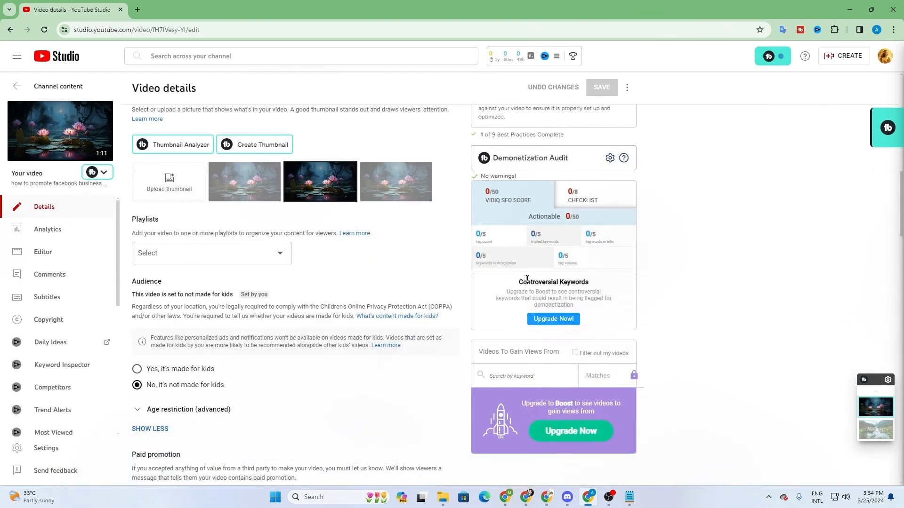
pyautogui.moveTo(519, 281); pyautogui.dragTo(588, 283)
pyautogui.click(513, 280)
pyautogui.scroll(-2, 583, 384)
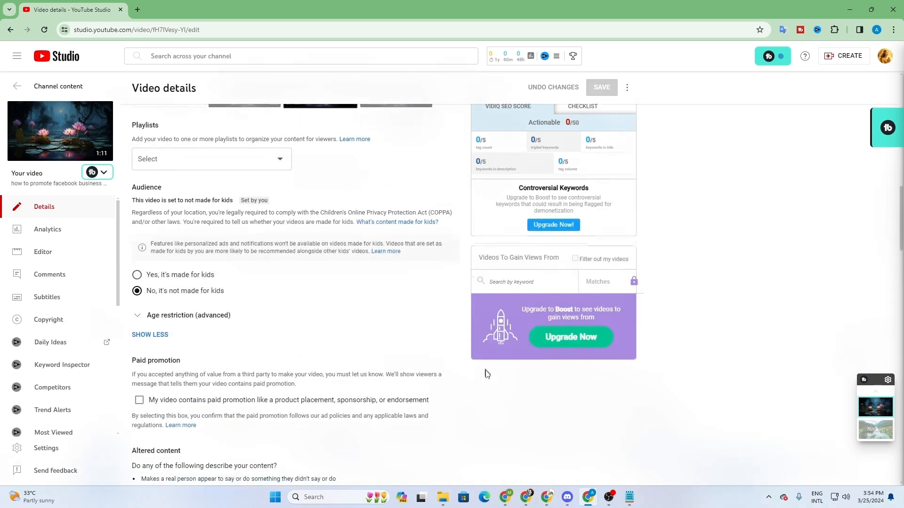
pyautogui.scroll(3, 485, 372)
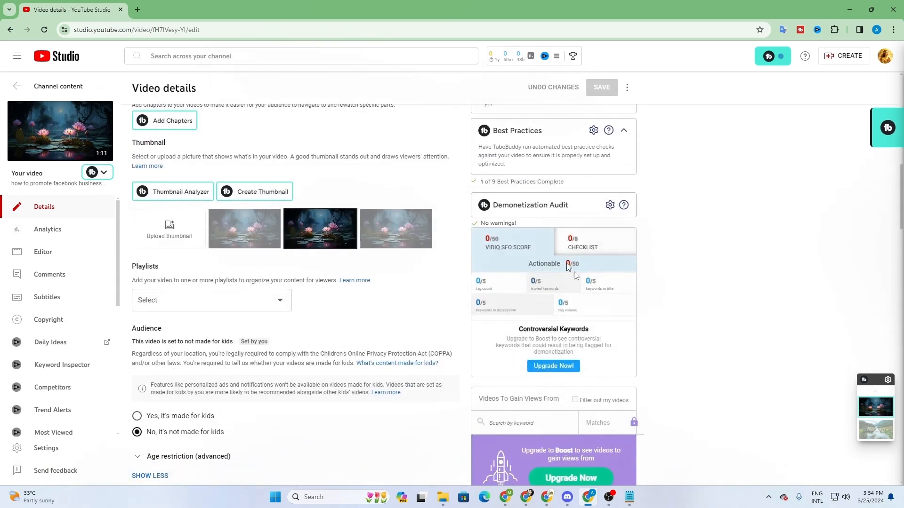
pyautogui.scroll(-3, 447, 271)
# Copy the video title "how to promote facebook business page | Part 5 | skilled freelancer" and add it as a tag.
pyautogui.scroll(10, 447, 271)
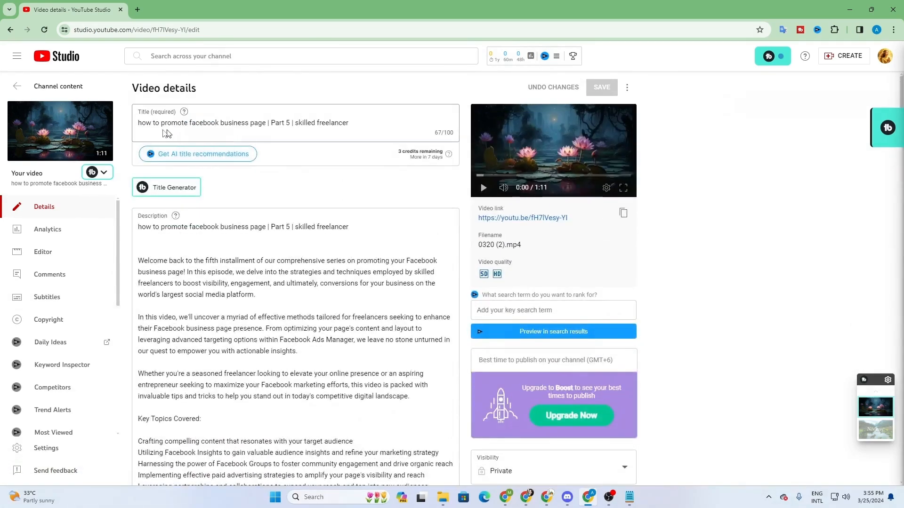
pyautogui.moveTo(141, 123); pyautogui.dragTo(349, 118)
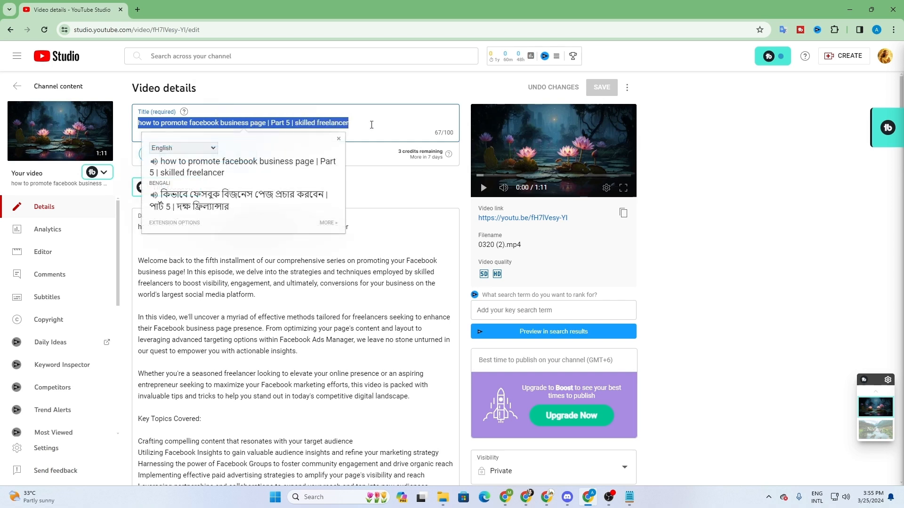
pyautogui.click(370, 125)
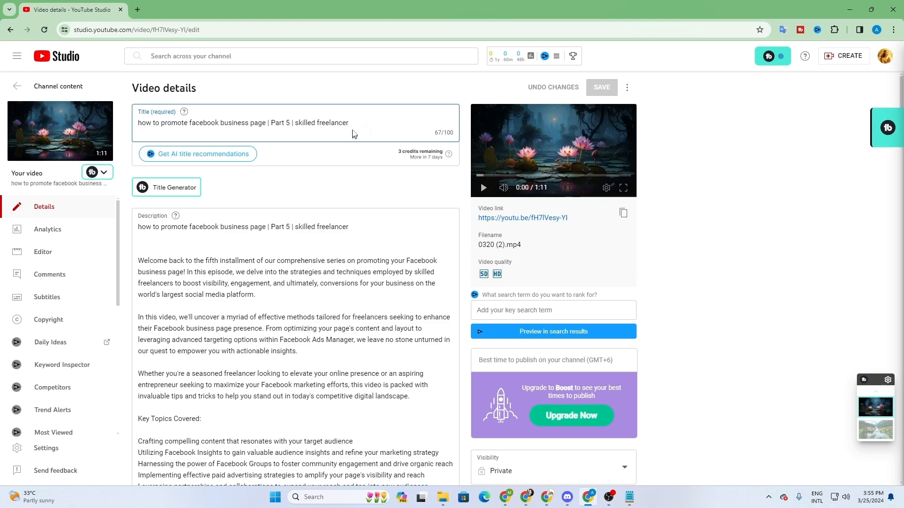
pyautogui.moveTo(337, 123); pyautogui.dragTo(161, 128)
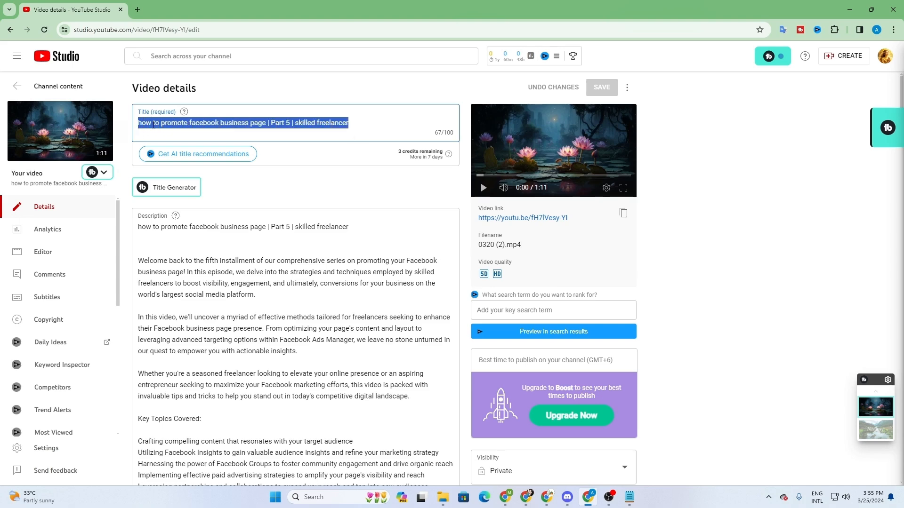
pyautogui.rightClick(153, 125)
pyautogui.click(205, 171)
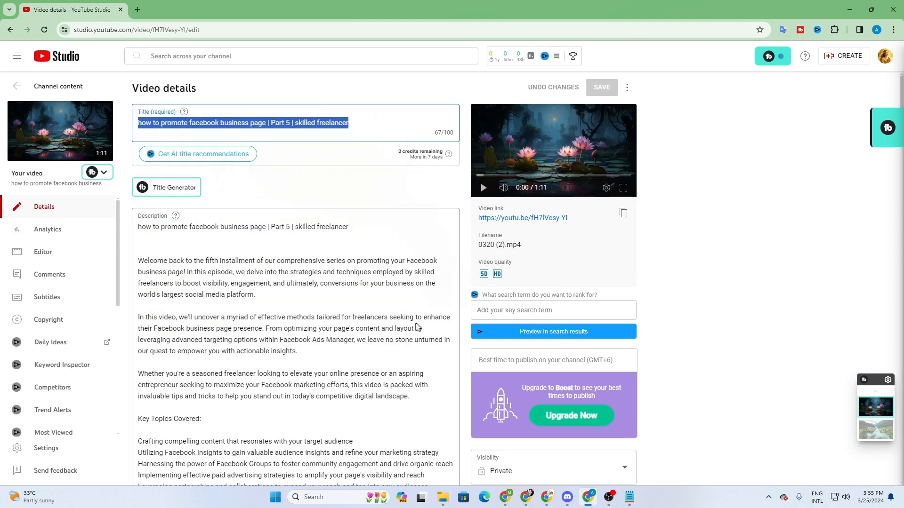
pyautogui.scroll(-20, 405, 329)
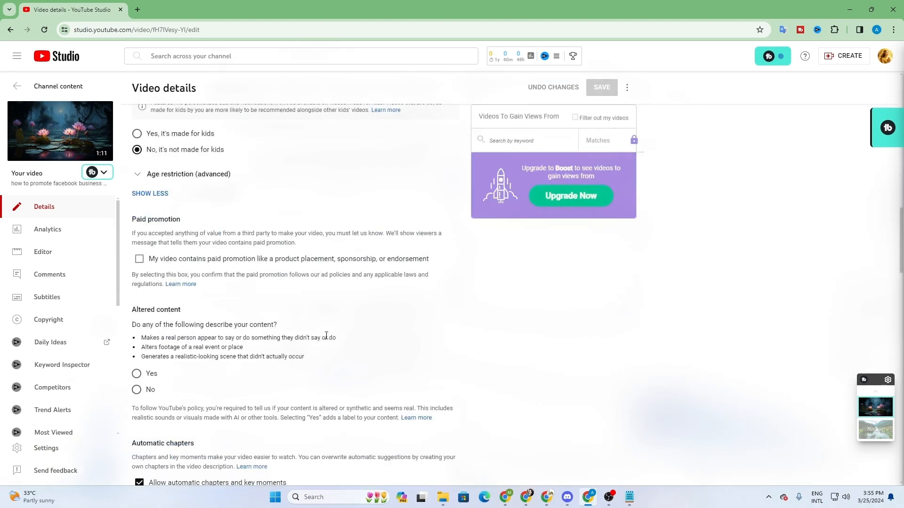
pyautogui.scroll(-4, 323, 339)
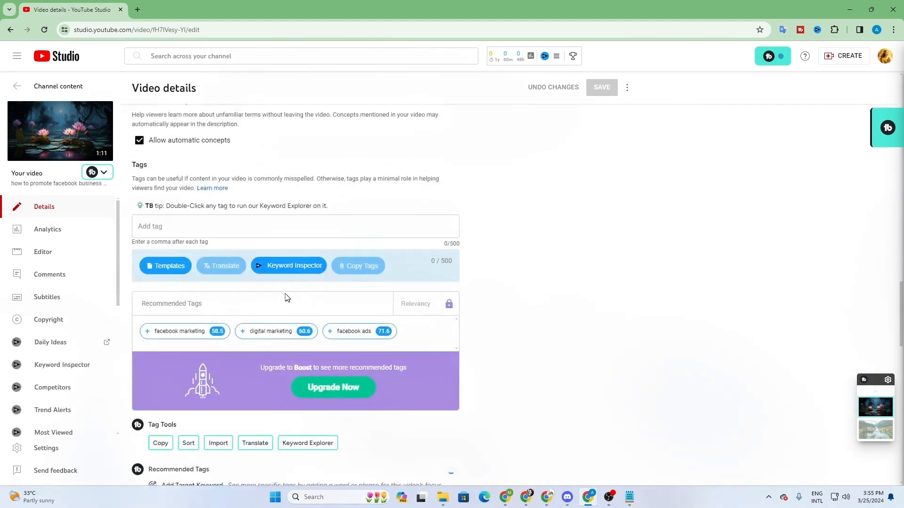
pyautogui.rightClick(207, 226)
pyautogui.click(226, 317)
pyautogui.scroll(8, 374, 279)
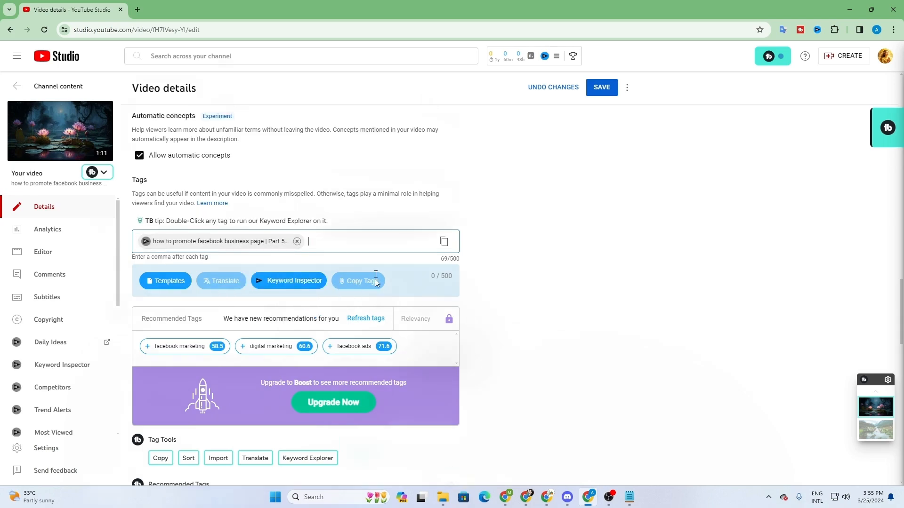
# Copy the phrase "promote facebook business page" from the video title and add it as a tag.
pyautogui.scroll(14, 518, 358)
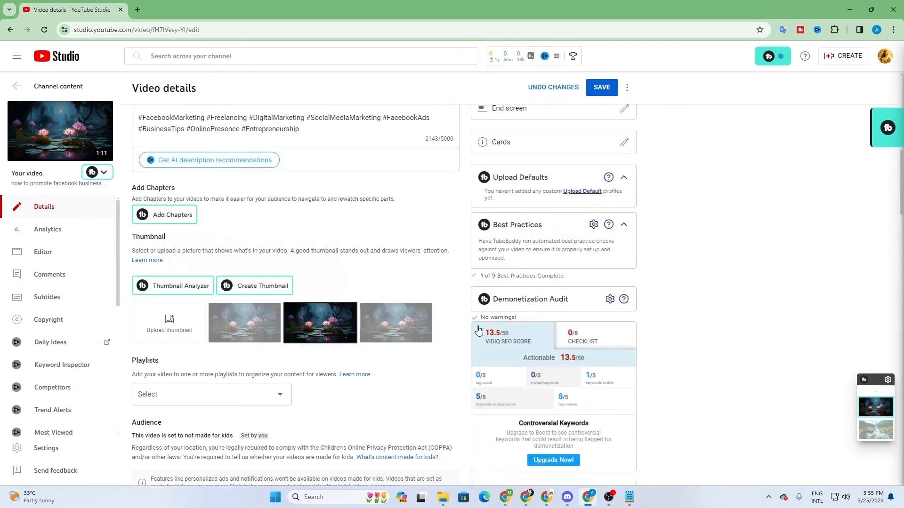
pyautogui.scroll(6, 468, 340)
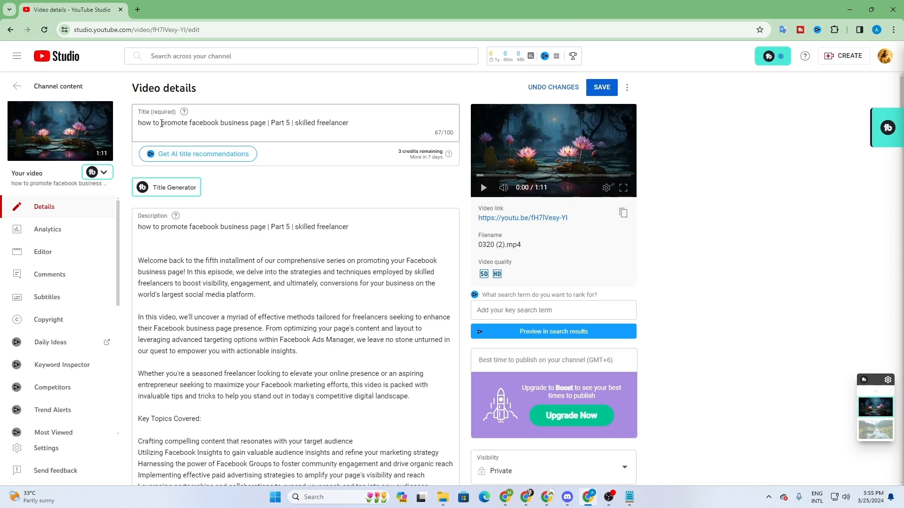
pyautogui.moveTo(162, 123); pyautogui.dragTo(248, 122)
pyautogui.rightClick(265, 124)
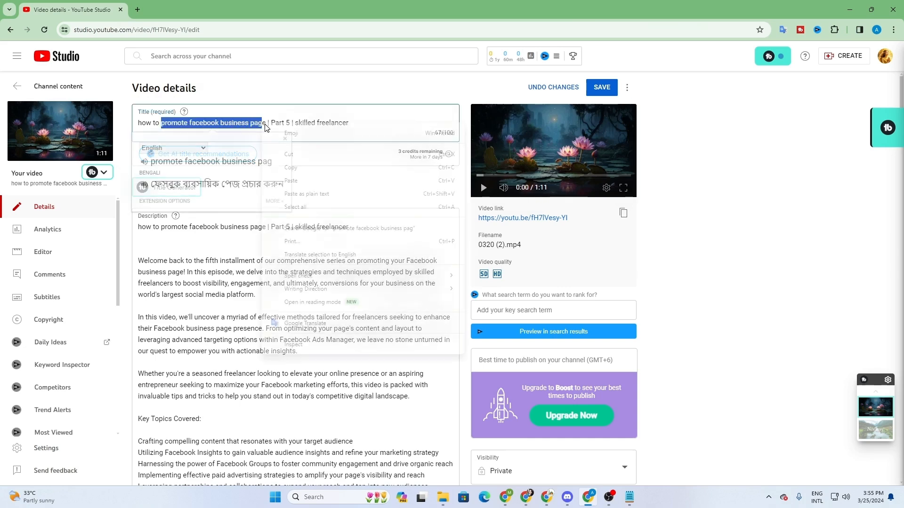
pyautogui.click(266, 123)
pyautogui.click(266, 122)
pyautogui.moveTo(265, 123); pyautogui.dragTo(178, 128)
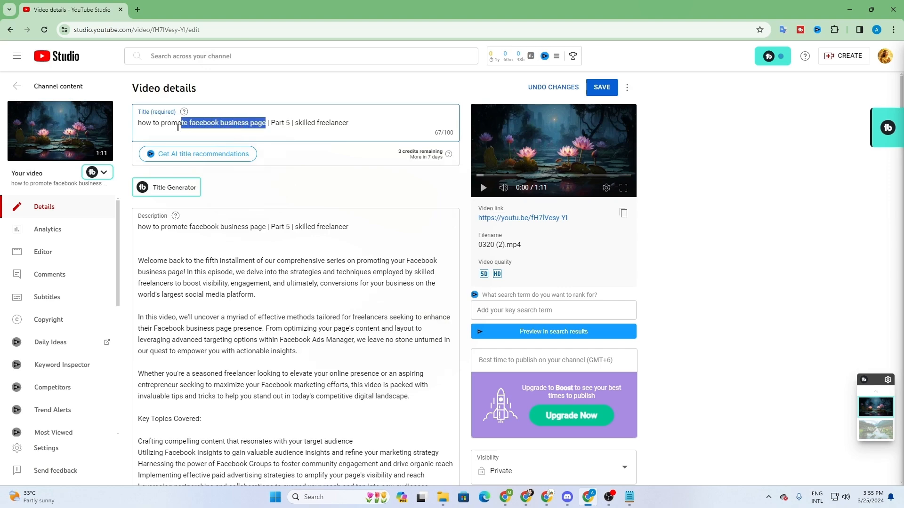
pyautogui.rightClick(171, 125)
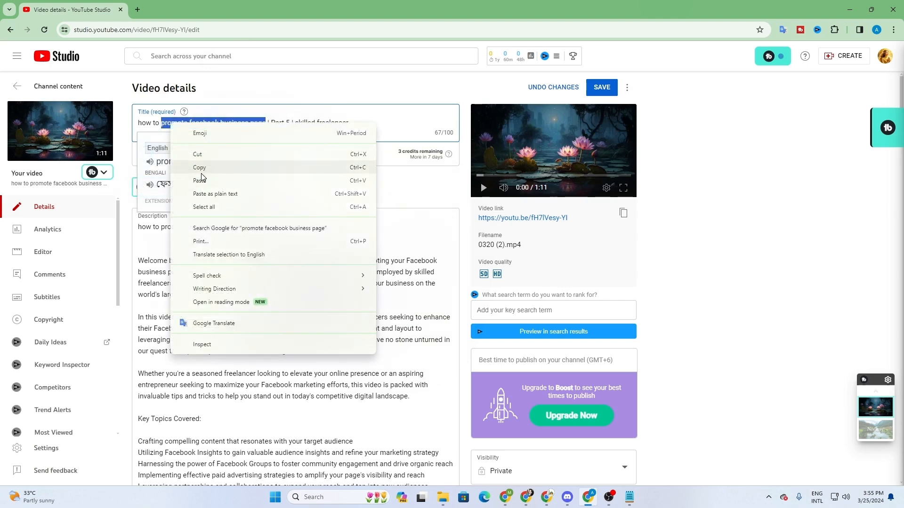
pyautogui.click(201, 169)
pyautogui.scroll(-20, 361, 308)
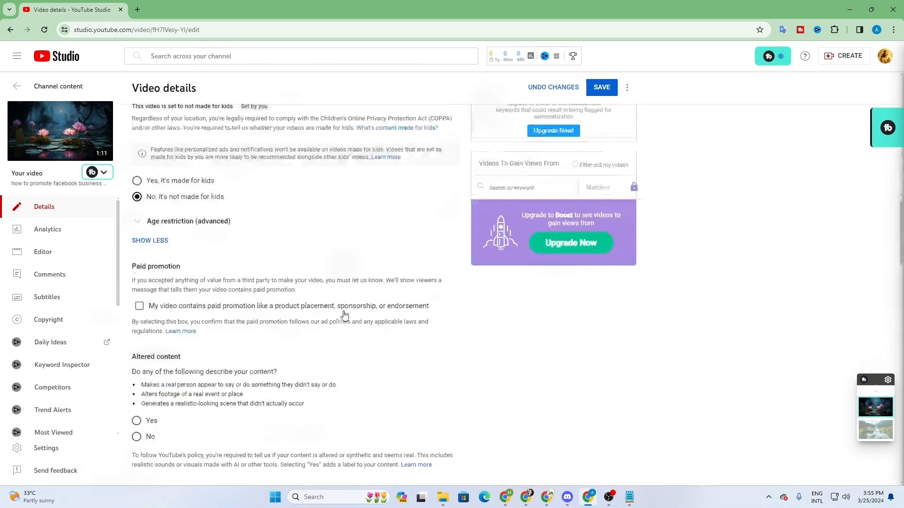
pyautogui.scroll(6, 290, 229)
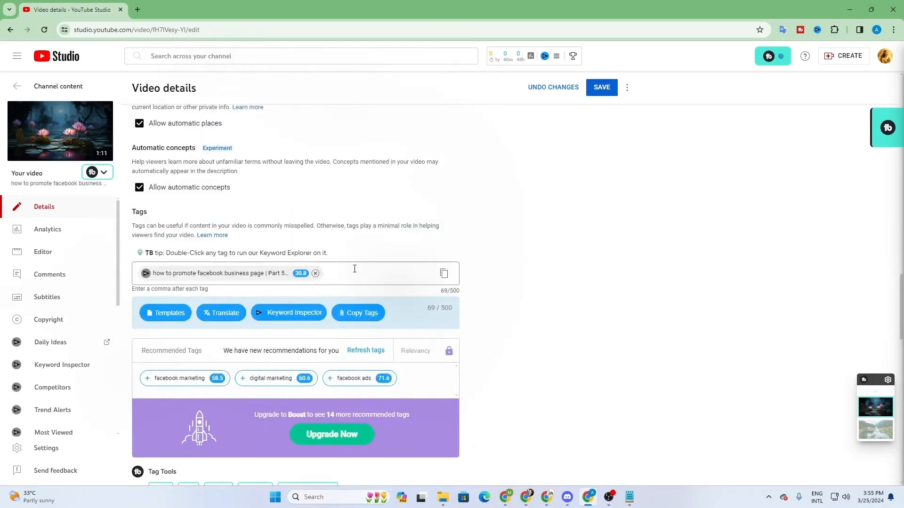
pyautogui.click(355, 266)
pyautogui.rightClick(354, 269)
pyautogui.click(371, 361)
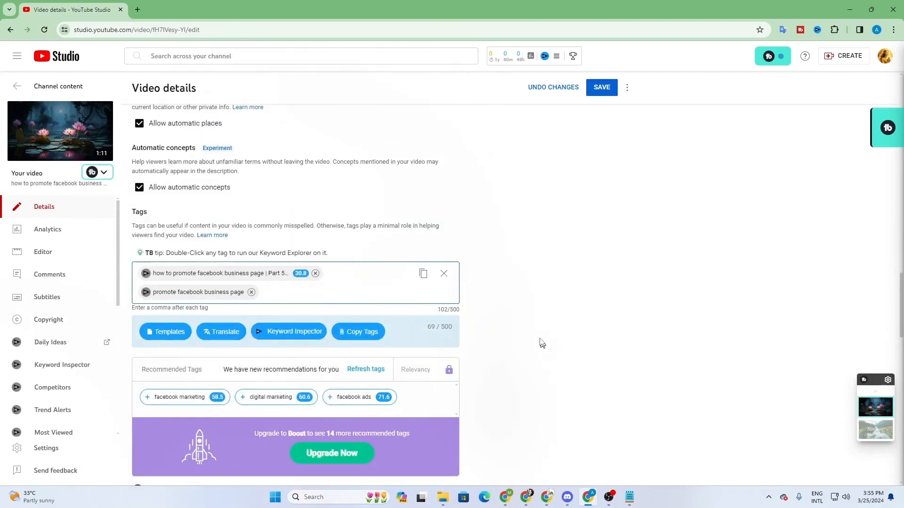
# Copy "skilled freelancer" from the end of the video title and add it as another tag.
pyautogui.scroll(-12, 494, 325)
pyautogui.scroll(20, 178, 307)
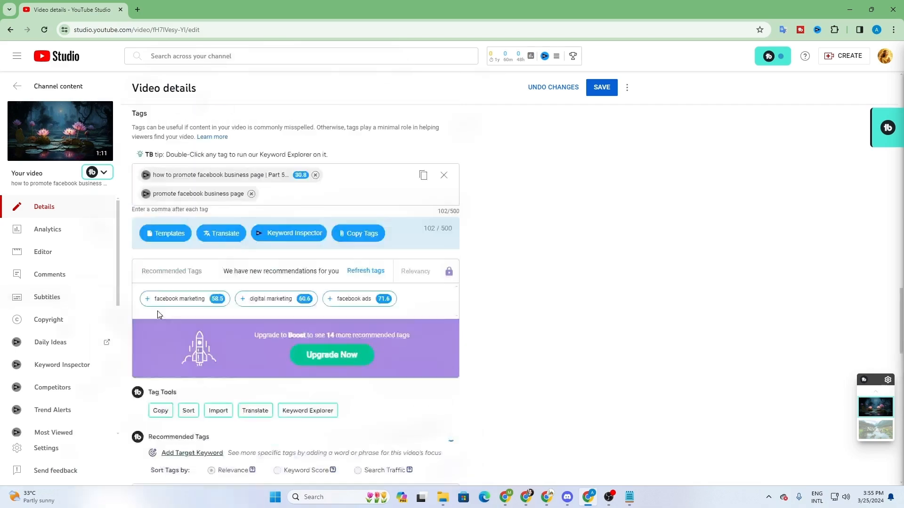
pyautogui.scroll(10, 242, 287)
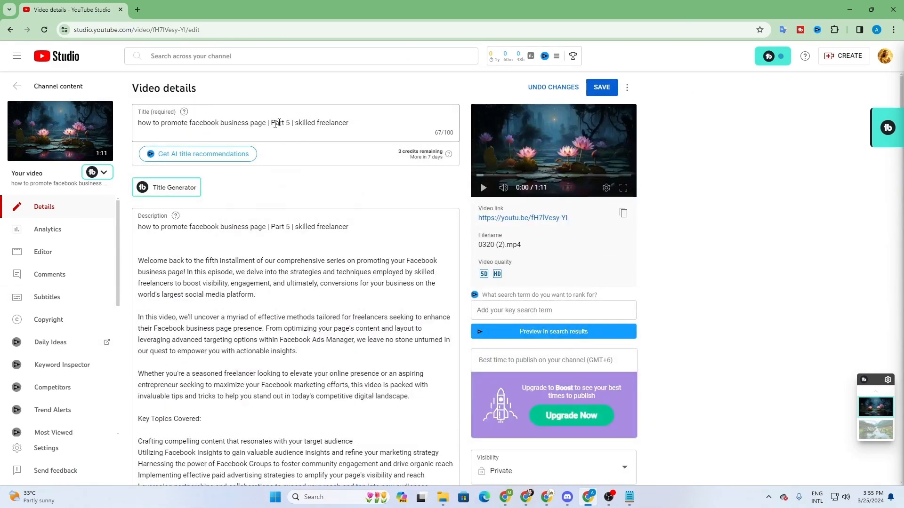
pyautogui.moveTo(296, 123); pyautogui.dragTo(332, 122)
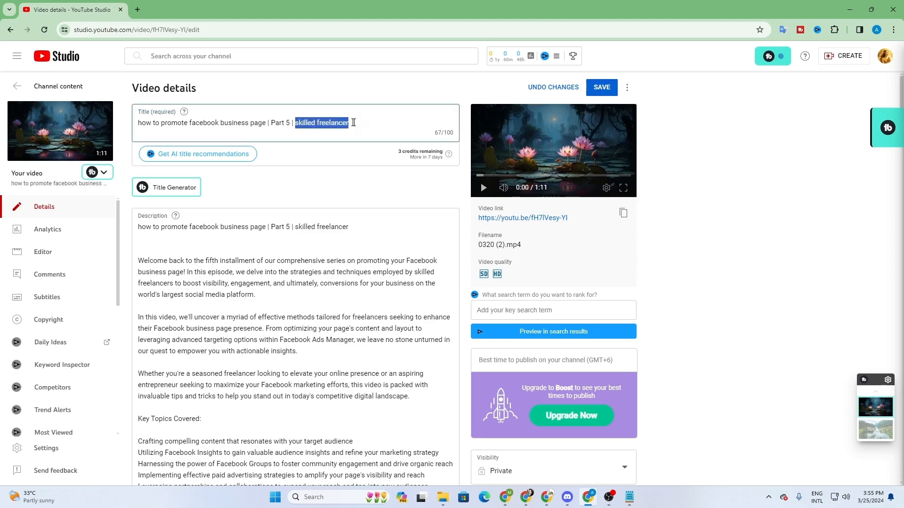
pyautogui.rightClick(353, 122)
pyautogui.click(404, 168)
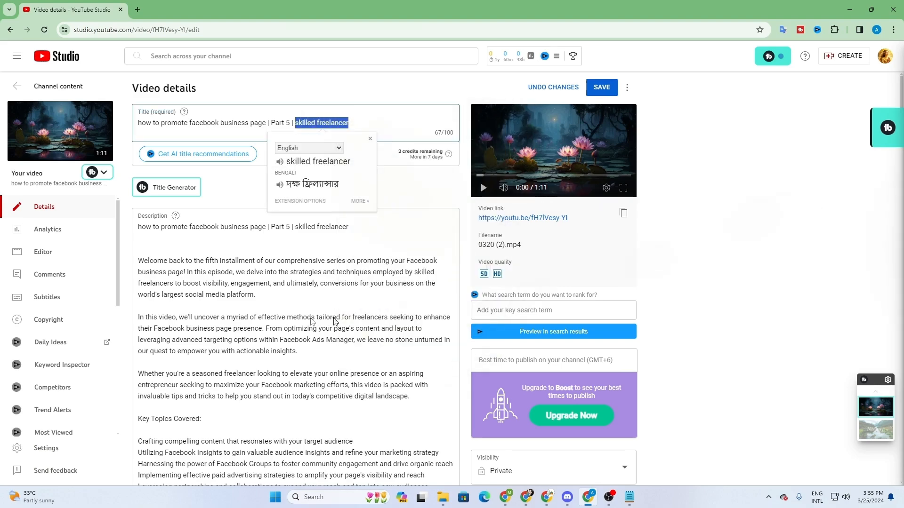
pyautogui.scroll(-20, 335, 321)
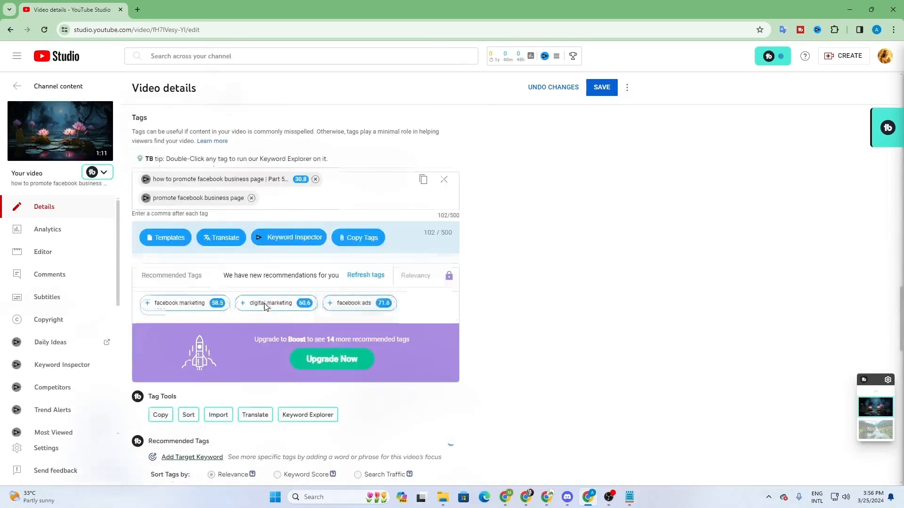
pyautogui.click(288, 202)
pyautogui.rightClick(291, 198)
pyautogui.click(323, 292)
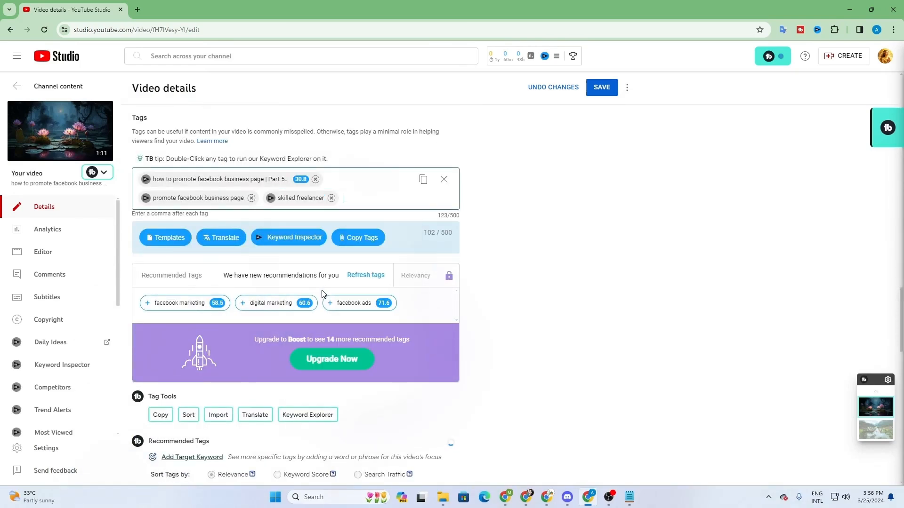
# Review the entered tags against the vidIQ SEO score and its tag count guidance, switching to the Discord Class Room call in between.
pyautogui.scroll(15, 354, 205)
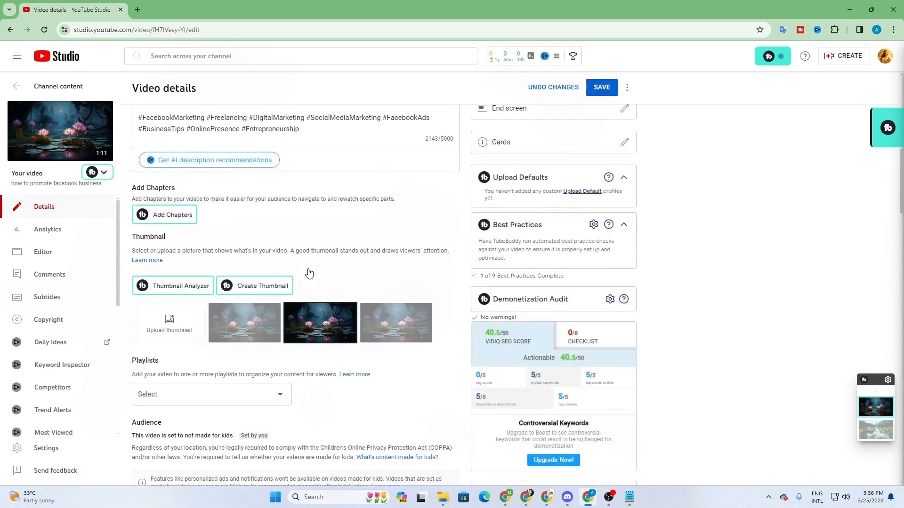
pyautogui.scroll(-14, 350, 281)
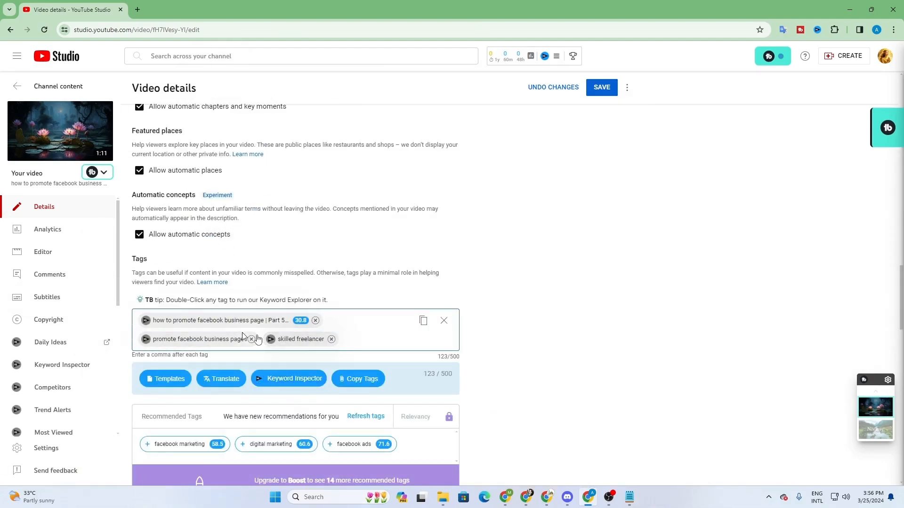
pyautogui.scroll(4, 367, 349)
pyautogui.scroll(7, 367, 348)
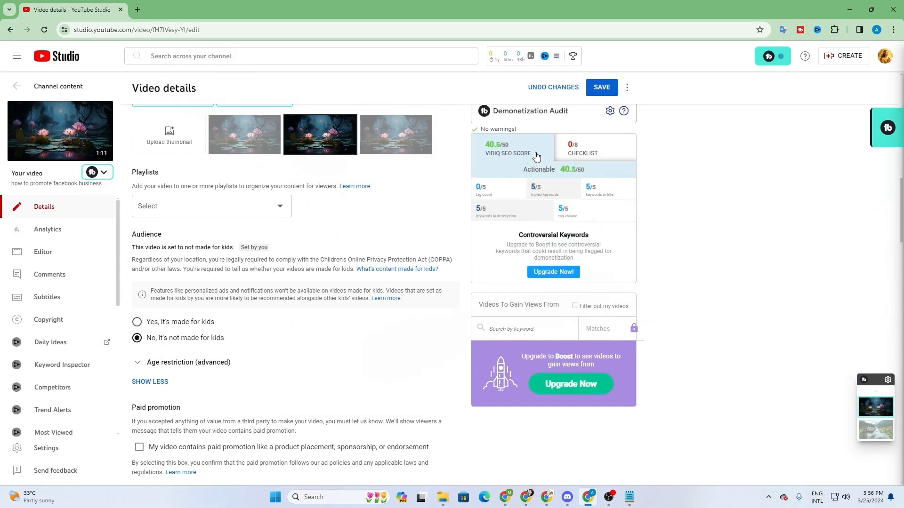
pyautogui.scroll(-8, 420, 384)
pyautogui.click(567, 497)
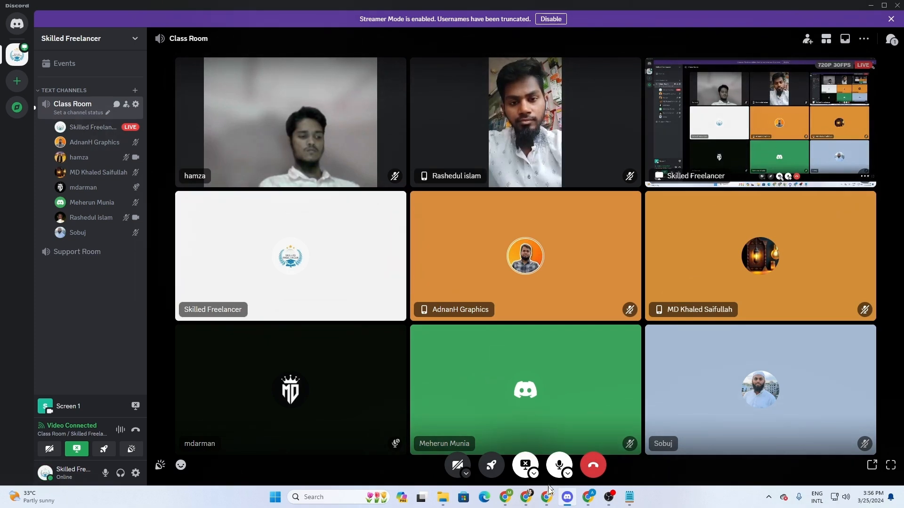
pyautogui.click(588, 497)
pyautogui.scroll(-10, 301, 372)
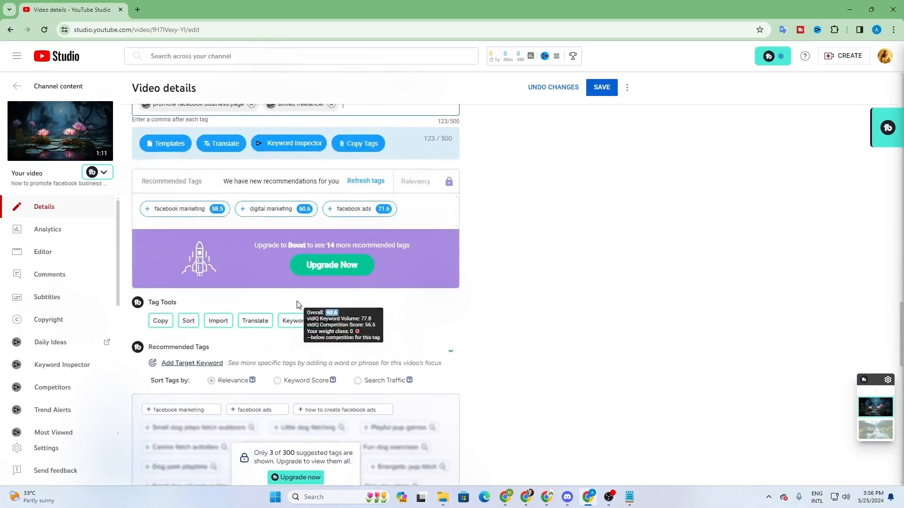
pyautogui.scroll(12, 297, 304)
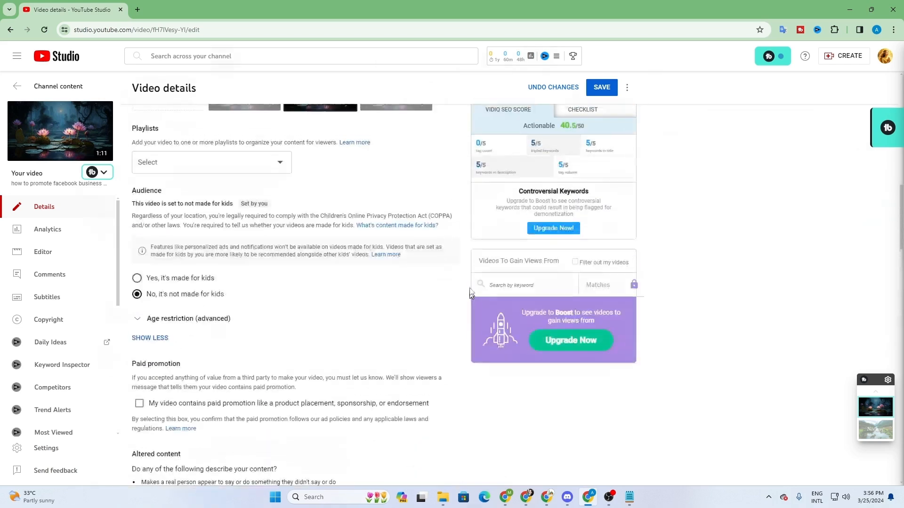
pyautogui.scroll(3, 470, 292)
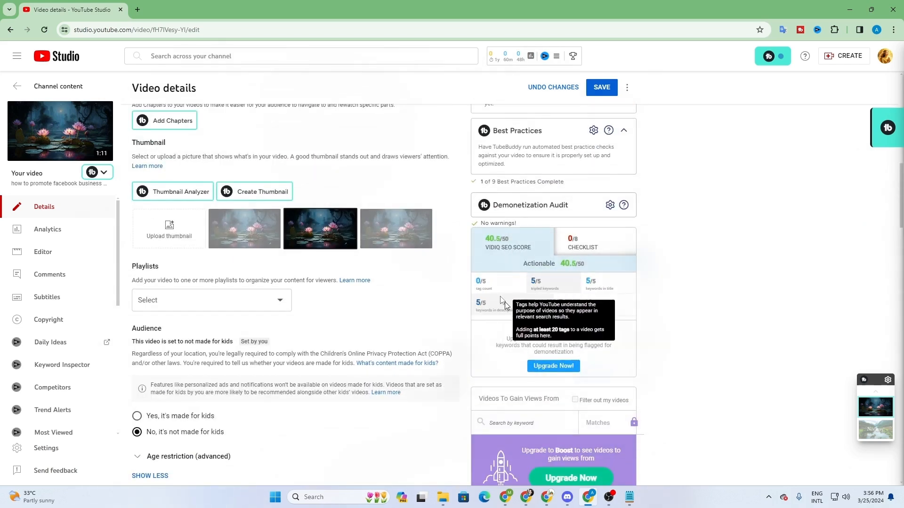
pyautogui.click(565, 499)
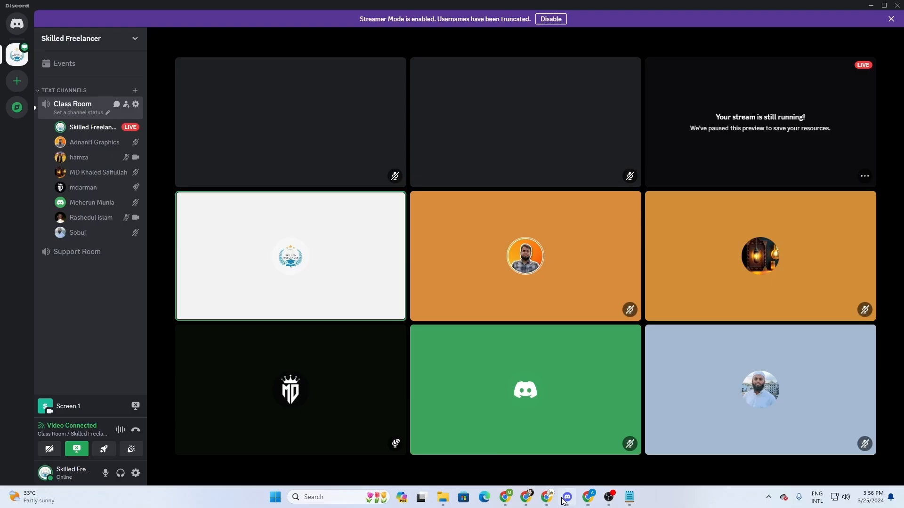
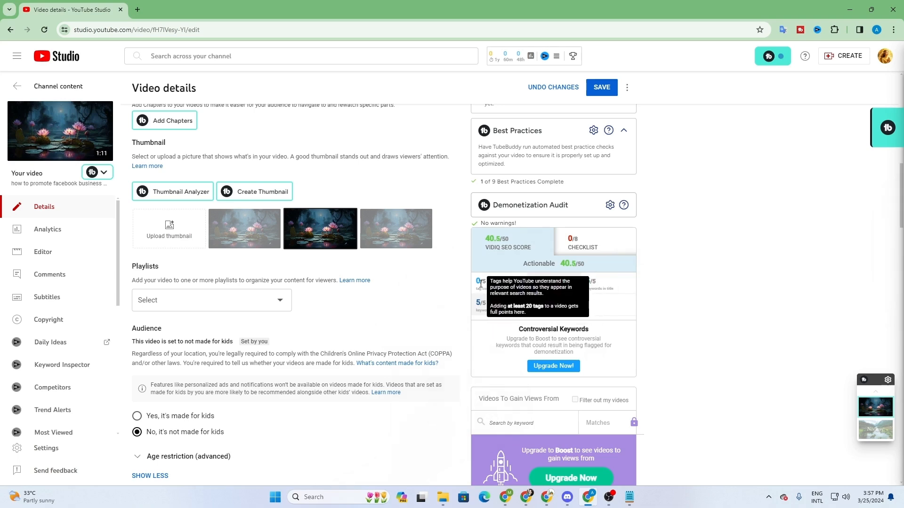
# Add the vidIQ recommended tags "facebook marketing", "digital marketing" and "facebook ads" to the video.
pyautogui.scroll(-15, 360, 386)
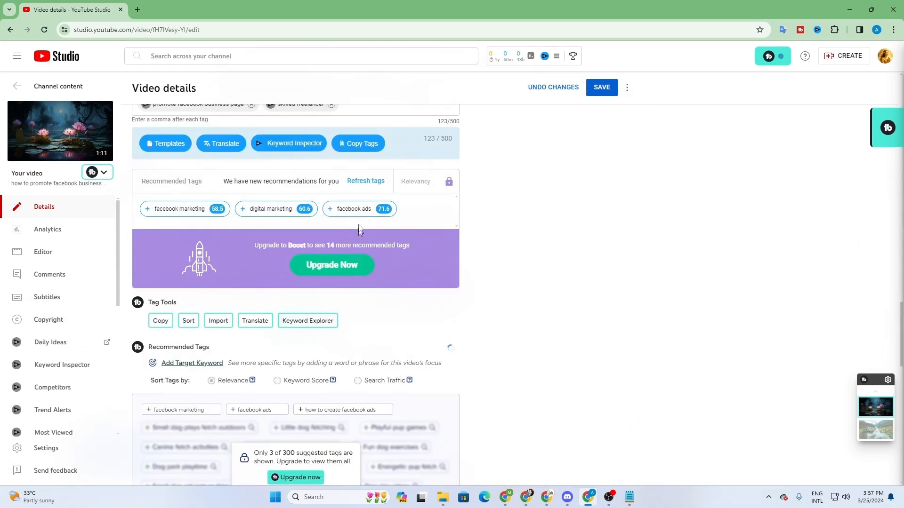
pyautogui.scroll(3, 360, 236)
pyautogui.click(364, 244)
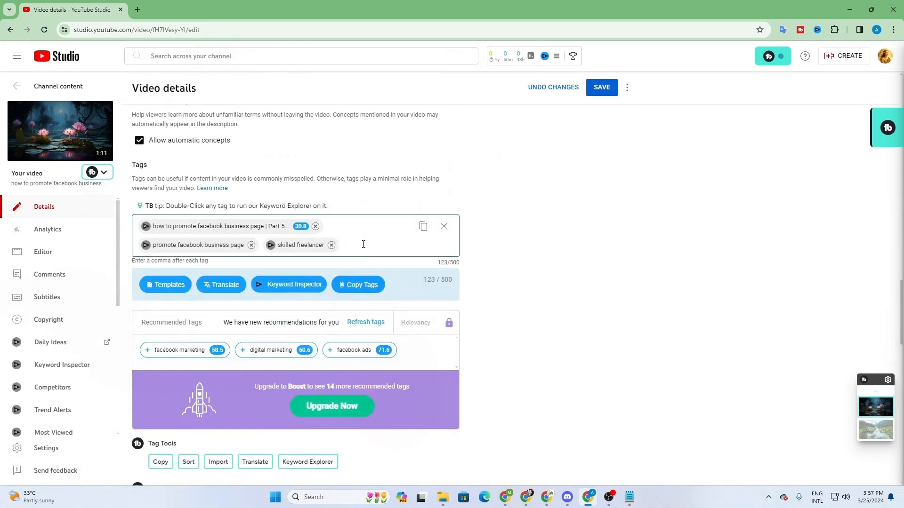
pyautogui.moveTo(165, 353)
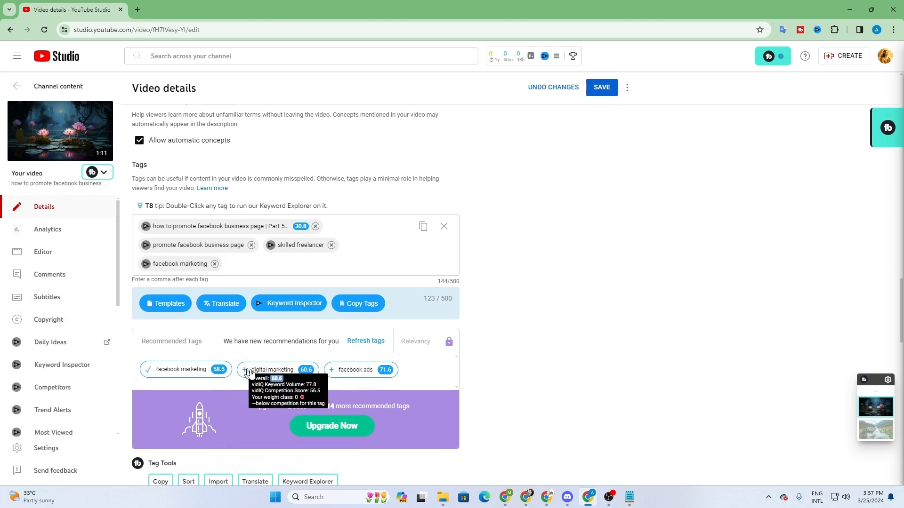
pyautogui.click(244, 370)
pyautogui.click(328, 371)
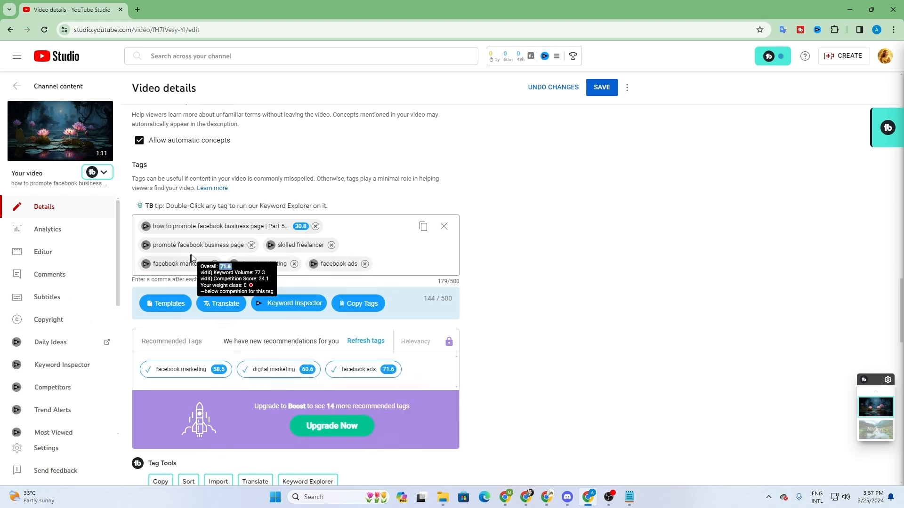
# Inspect the "promote facebook business page" tag in vidIQ's Keyword Inspector and add the related keyword "social media marketing" as a tag.
pyautogui.click(147, 249)
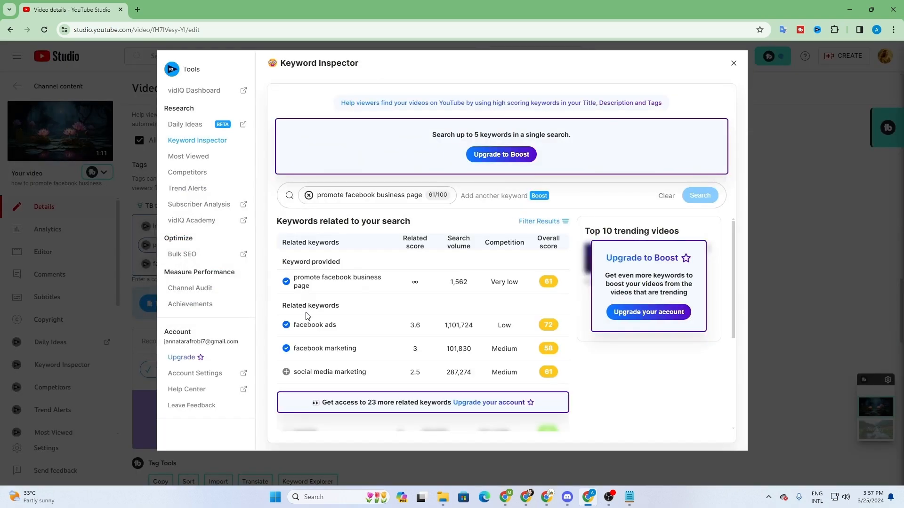
pyautogui.click(286, 372)
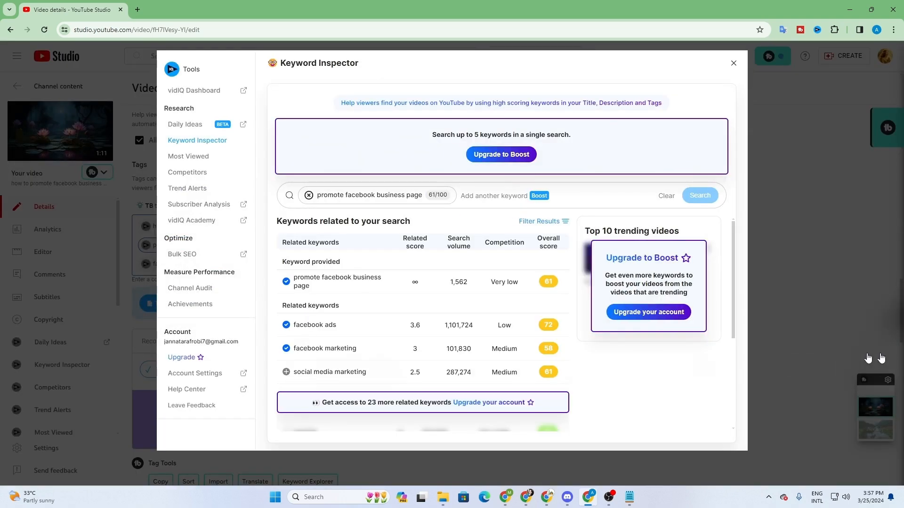
pyautogui.click(841, 334)
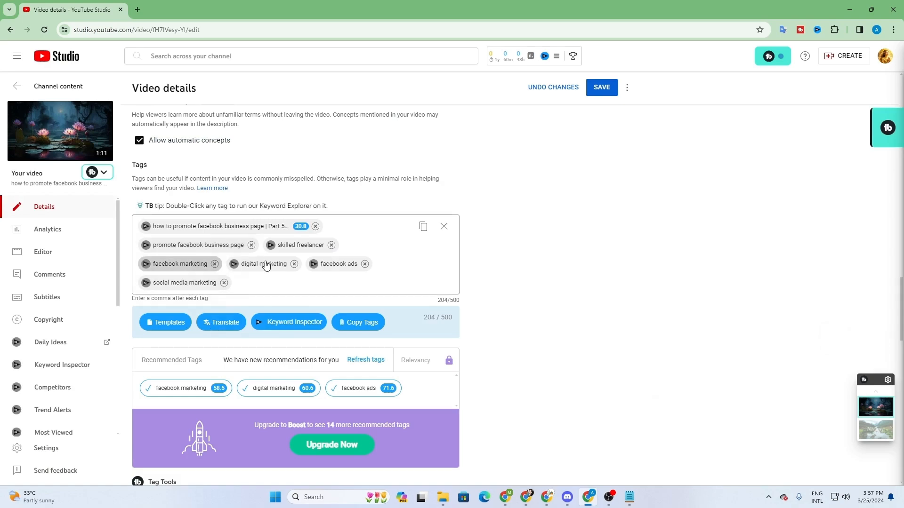
pyautogui.scroll(15, 314, 256)
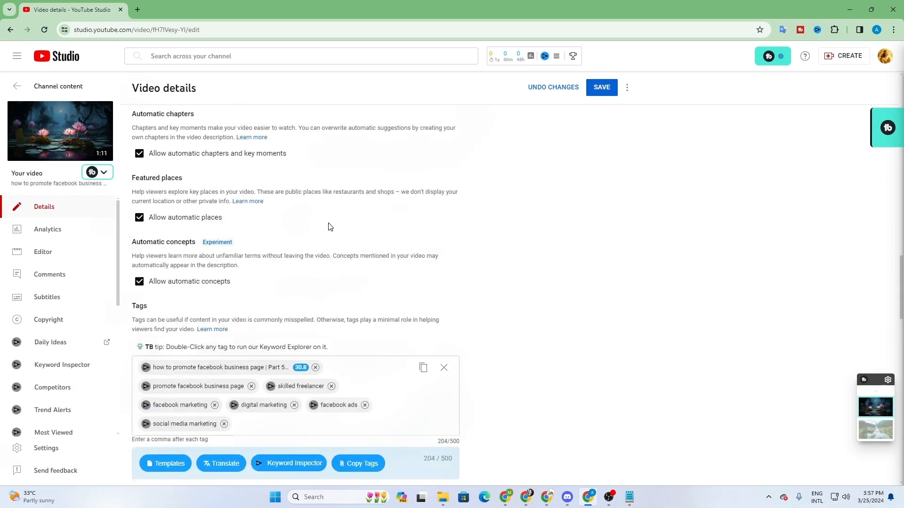
pyautogui.scroll(6, 347, 190)
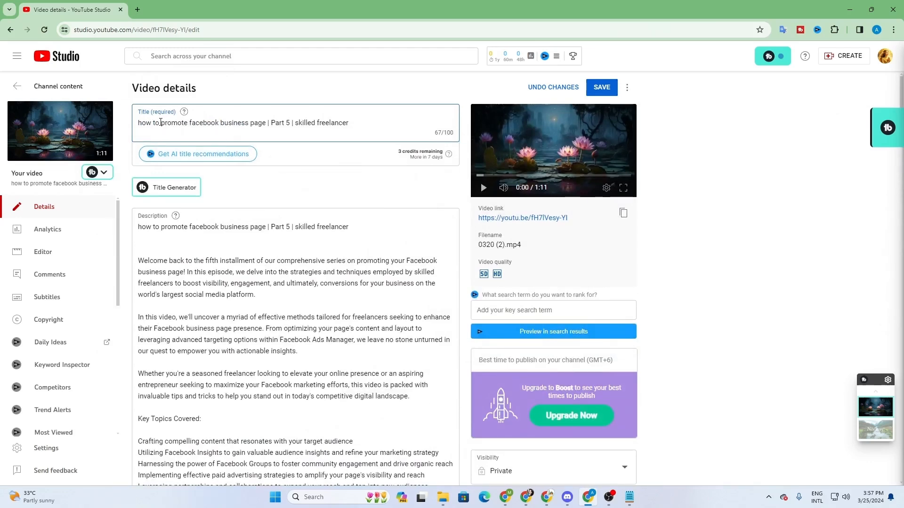
pyautogui.moveTo(165, 126); pyautogui.dragTo(225, 124)
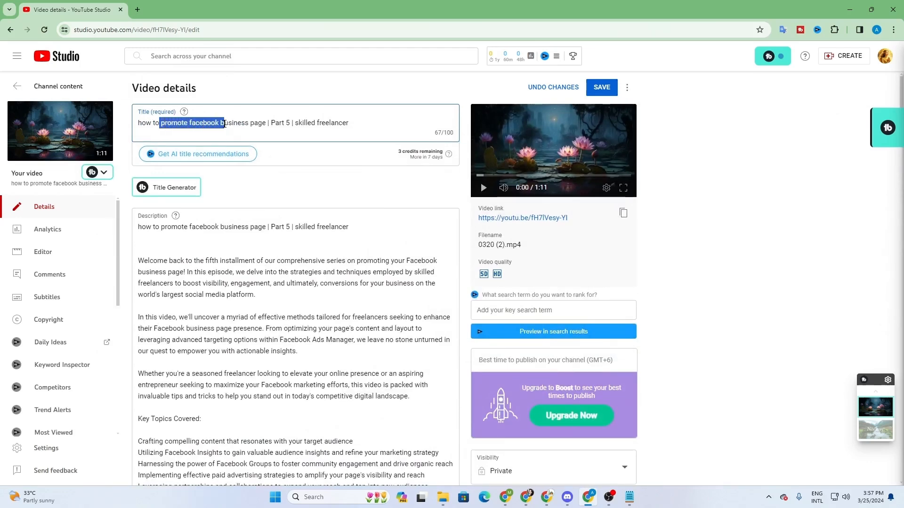
pyautogui.rightClick(218, 123)
pyautogui.click(262, 186)
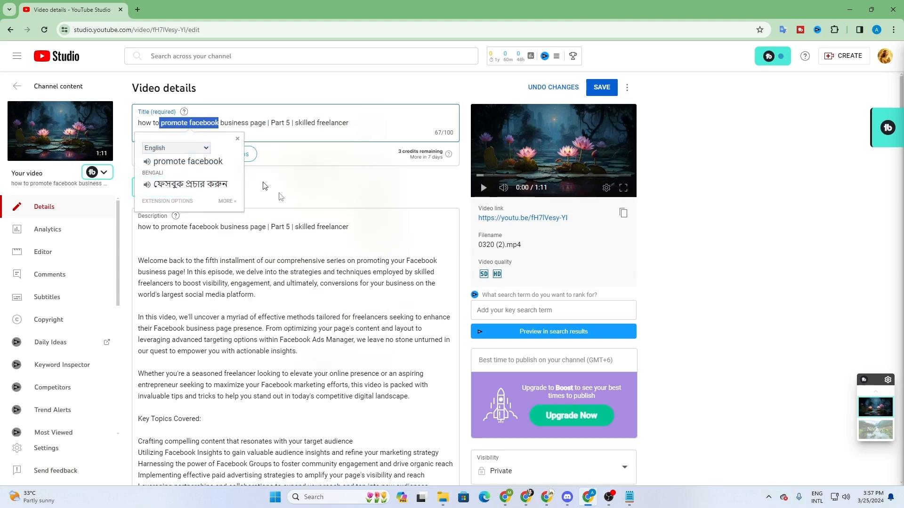
pyautogui.click(276, 153)
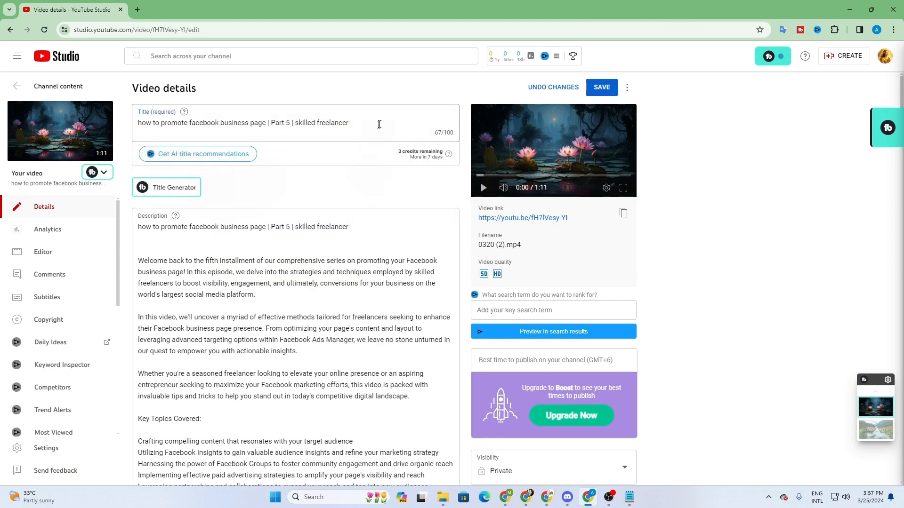
# Switch to Notepad, remove the word "business" from the saved title and copy the phrase "promote facebook page".
pyautogui.click(630, 497)
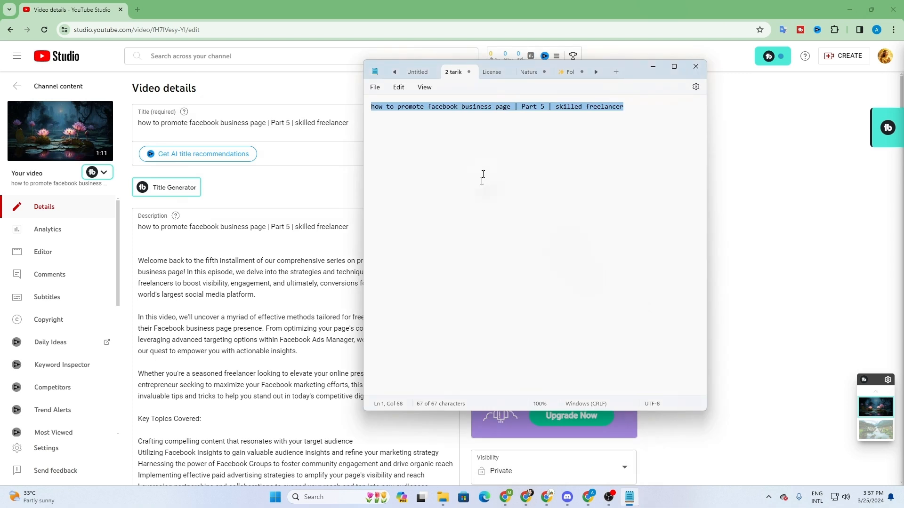
pyautogui.click(491, 112)
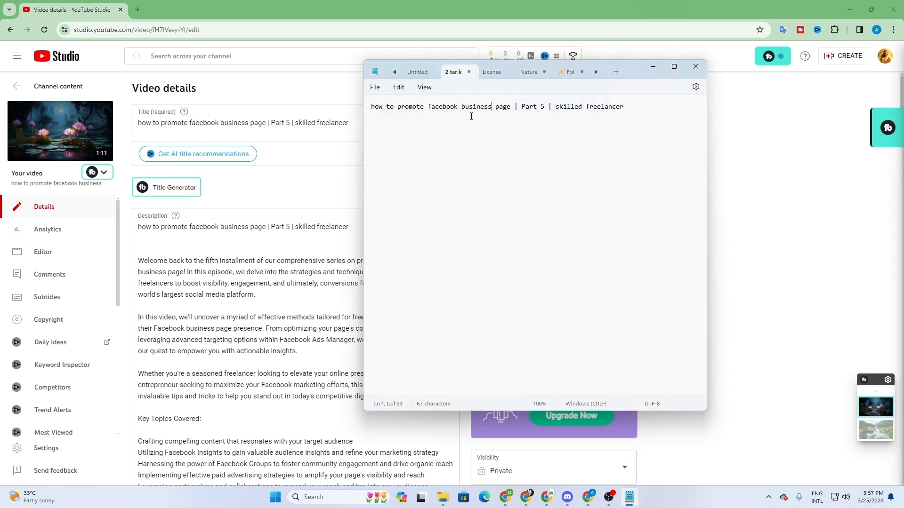
pyautogui.moveTo(462, 109); pyautogui.dragTo(490, 109)
pyautogui.press('BackSpace')
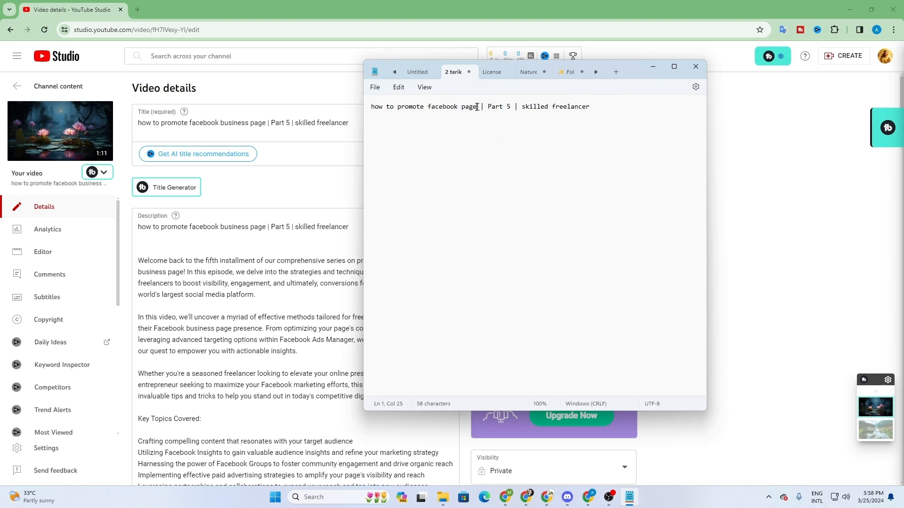
pyautogui.moveTo(477, 107)
pyautogui.mouseDown()
pyautogui.moveTo(395, 114)
pyautogui.moveTo(475, 114)
pyautogui.mouseUp()
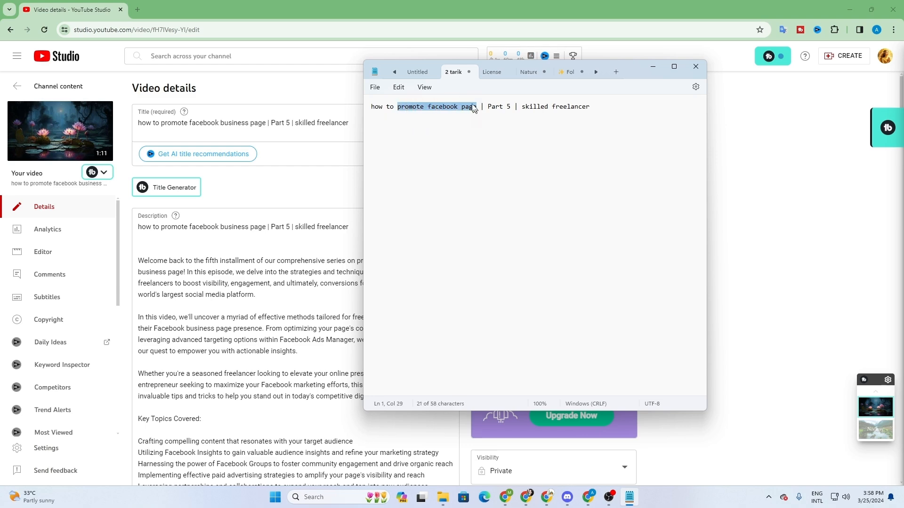
pyautogui.rightClick(475, 109)
pyautogui.click(497, 154)
# Return to YouTube Studio, add the copied "promote facebook page" as a video tag and check the vidIQ SEO score.
pyautogui.click(352, 217)
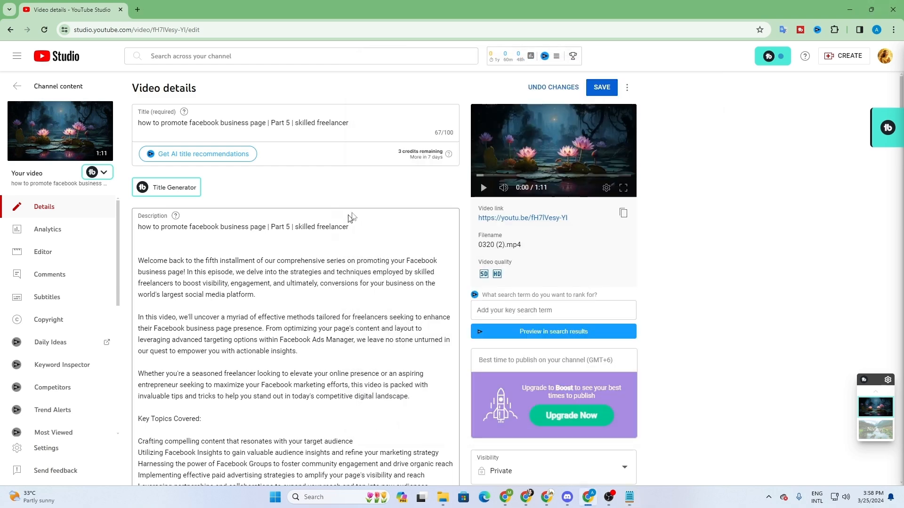
pyautogui.scroll(-20, 352, 217)
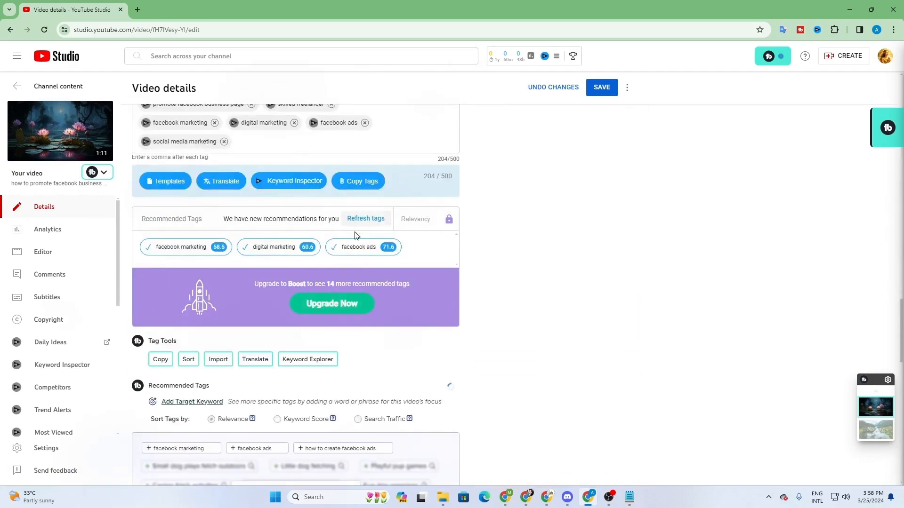
pyautogui.scroll(2, 355, 236)
pyautogui.click(284, 237)
pyautogui.rightClick(283, 237)
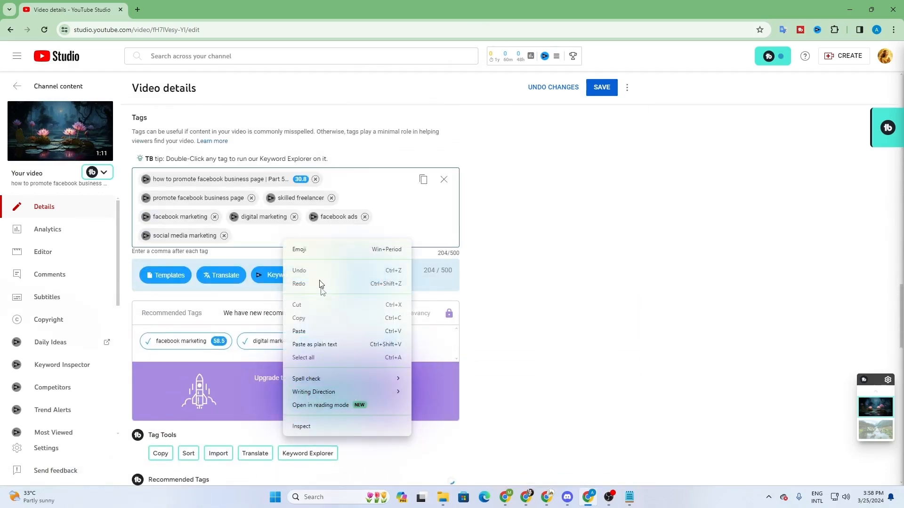
pyautogui.click(310, 333)
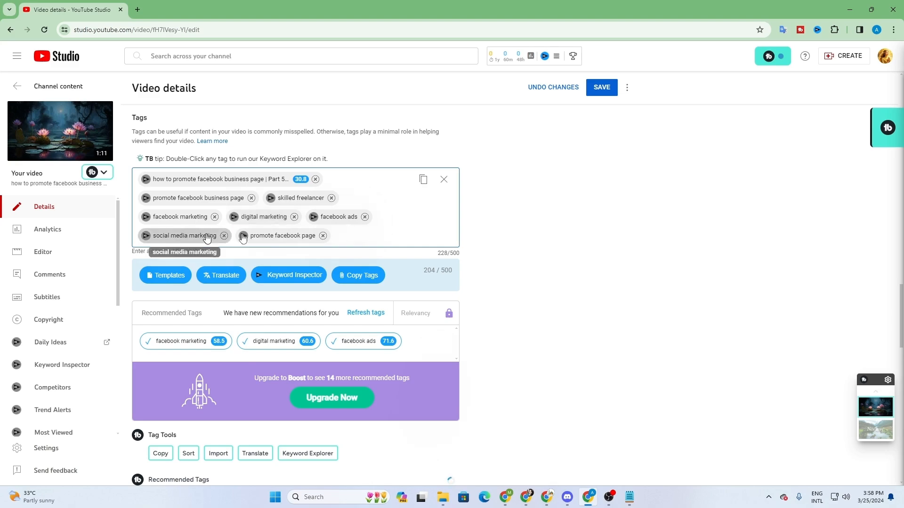
pyautogui.scroll(15, 399, 330)
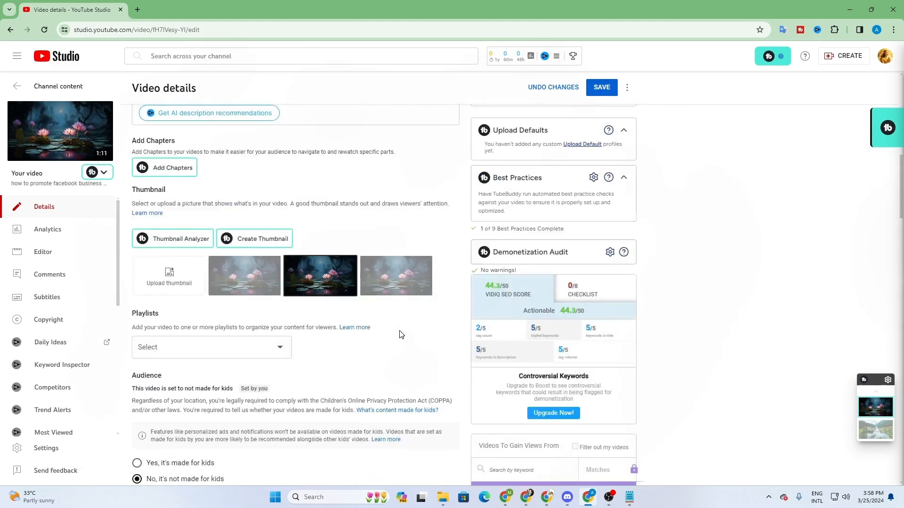
pyautogui.scroll(-3, 399, 334)
pyautogui.scroll(-3, 541, 428)
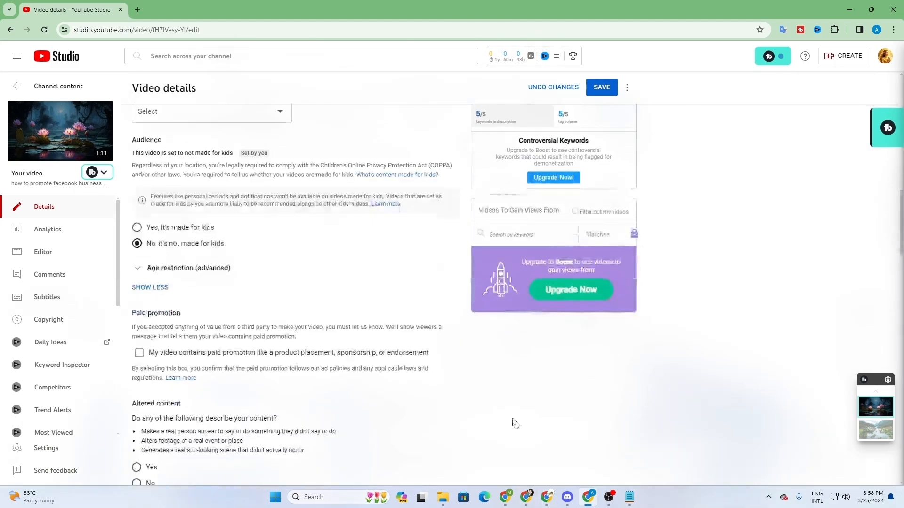
pyautogui.scroll(-2, 515, 423)
# Switch to Notepad and copy only the phrase "facebook page" from the shortened title.
pyautogui.click(629, 497)
pyautogui.click(432, 123)
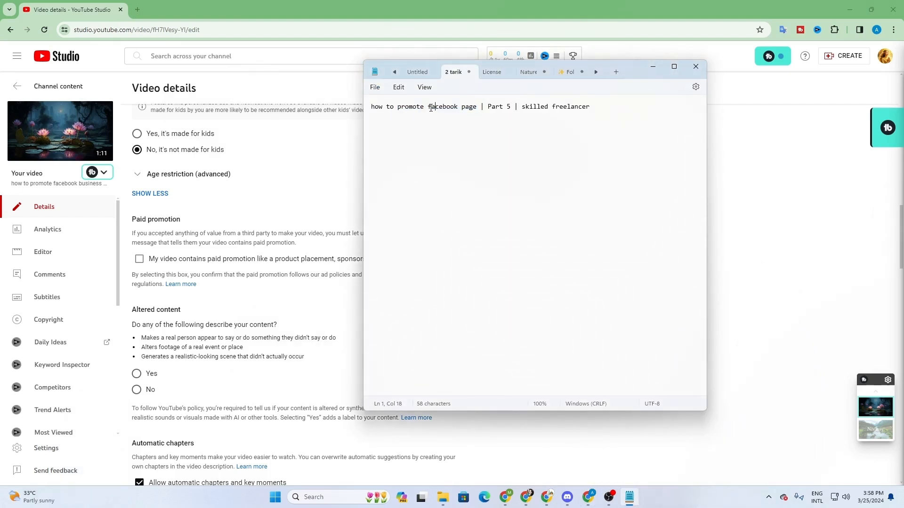
pyautogui.moveTo(431, 109); pyautogui.dragTo(480, 110)
pyautogui.click(432, 112)
pyautogui.moveTo(428, 109); pyautogui.dragTo(475, 108)
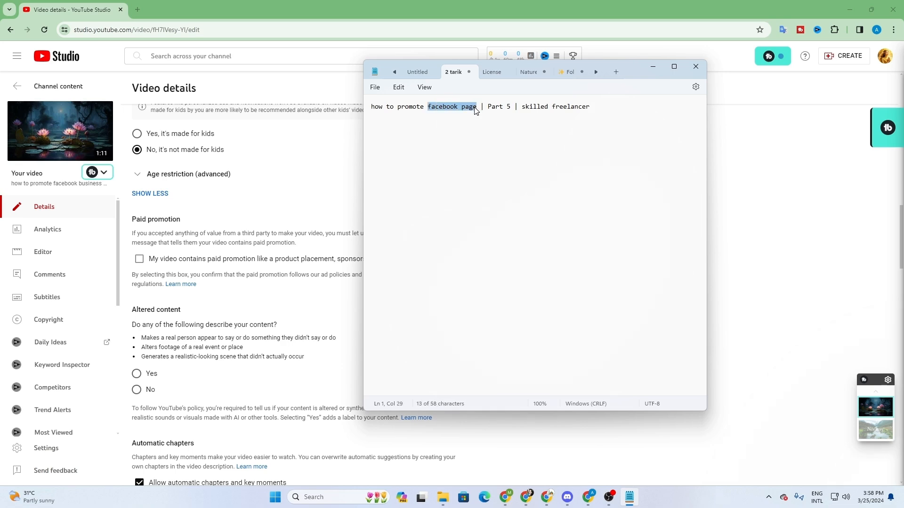
pyautogui.rightClick(476, 111)
pyautogui.click(516, 154)
# Return to YouTube Studio and add the copied "facebook page" as another video tag.
pyautogui.click(328, 199)
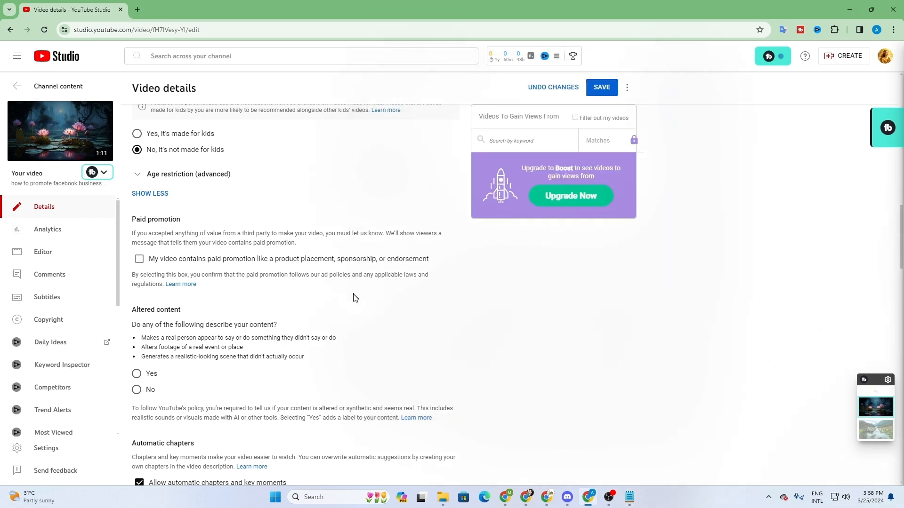
pyautogui.scroll(-11, 354, 301)
pyautogui.scroll(1, 345, 302)
pyautogui.click(345, 238)
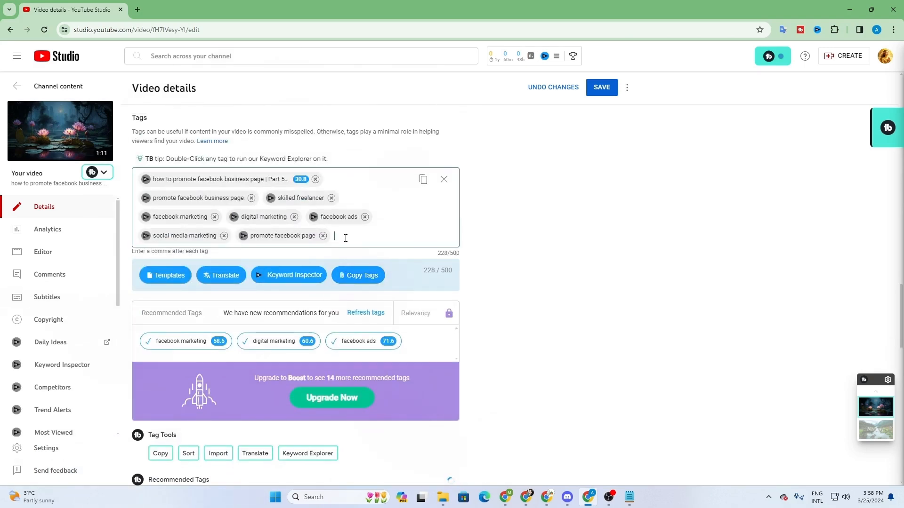
pyautogui.rightClick(345, 238)
pyautogui.click(383, 329)
pyautogui.scroll(15, 434, 353)
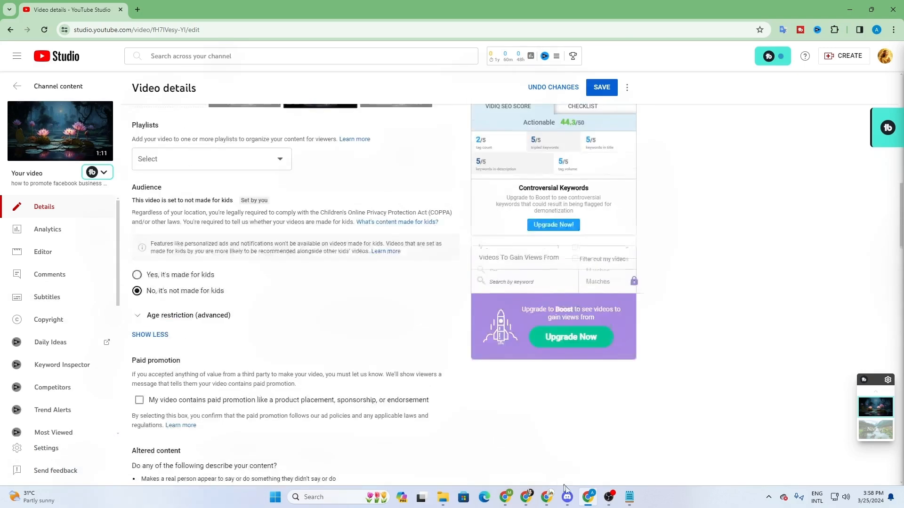
# Copy "how to promote facebook page" from the title in Notepad and add it as a video tag in YouTube Studio.
pyautogui.click(630, 497)
pyautogui.moveTo(372, 108); pyautogui.dragTo(472, 118)
pyautogui.rightClick(471, 114)
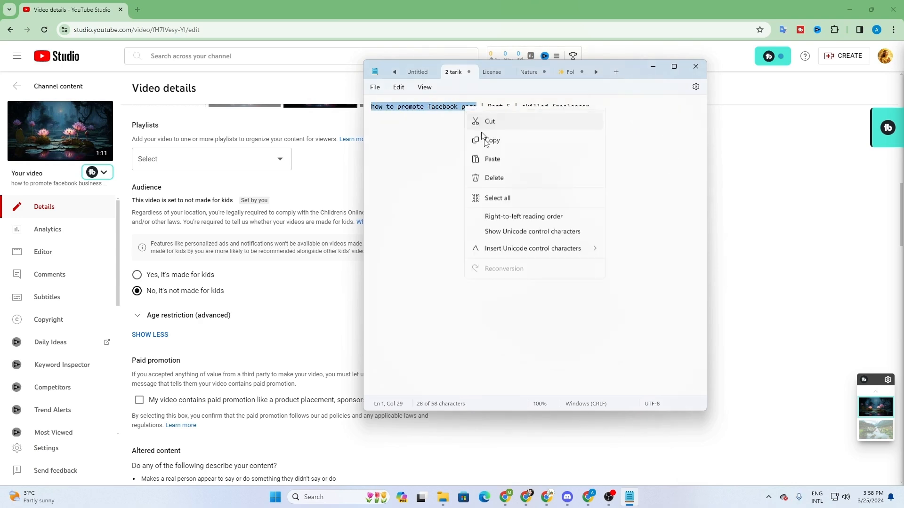
pyautogui.click(494, 155)
pyautogui.click(357, 322)
pyautogui.scroll(-15, 327, 359)
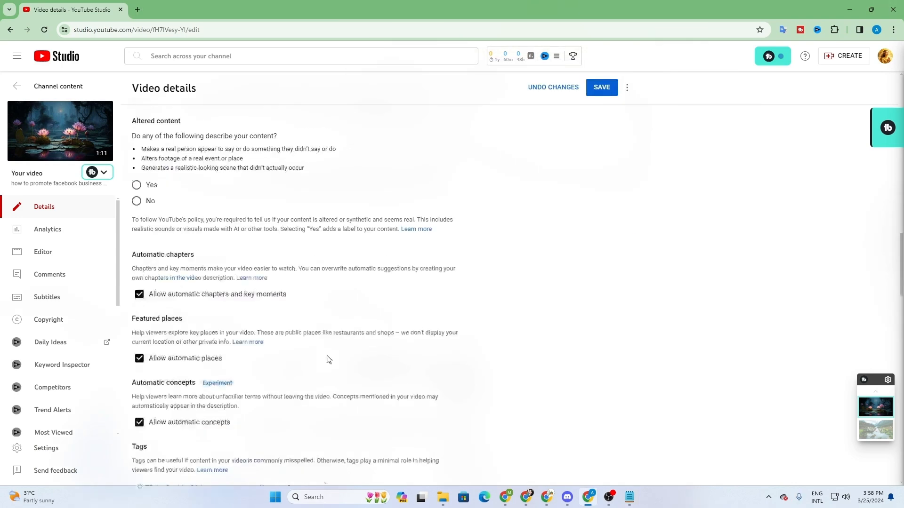
pyautogui.scroll(2, 343, 349)
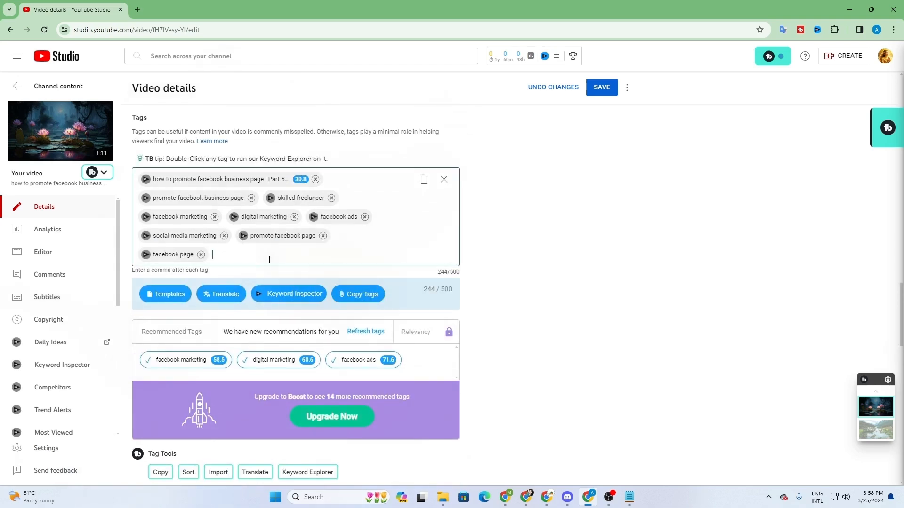
pyautogui.rightClick(270, 261)
pyautogui.click(292, 353)
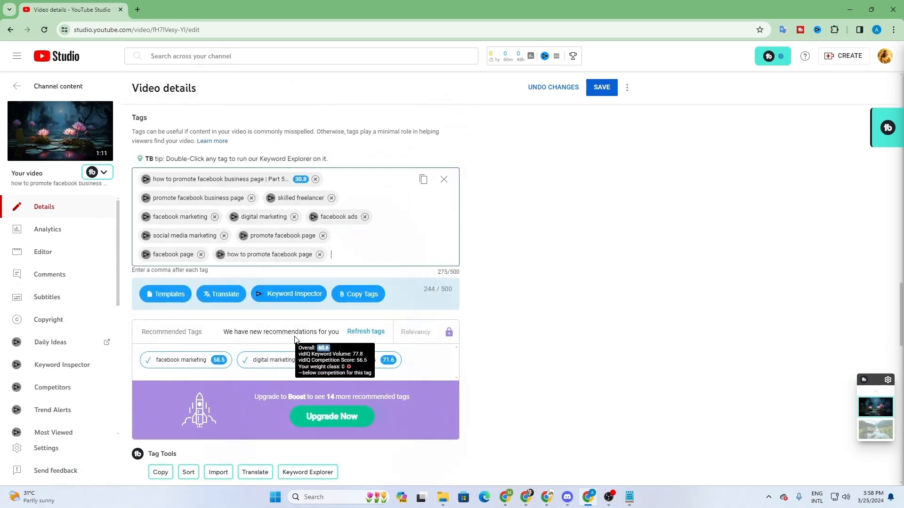
# Examine the vidIQ SEO score, the entered tags and the vidIQ and TubeBuddy recommended tags for further candidates.
pyautogui.scroll(10, 276, 414)
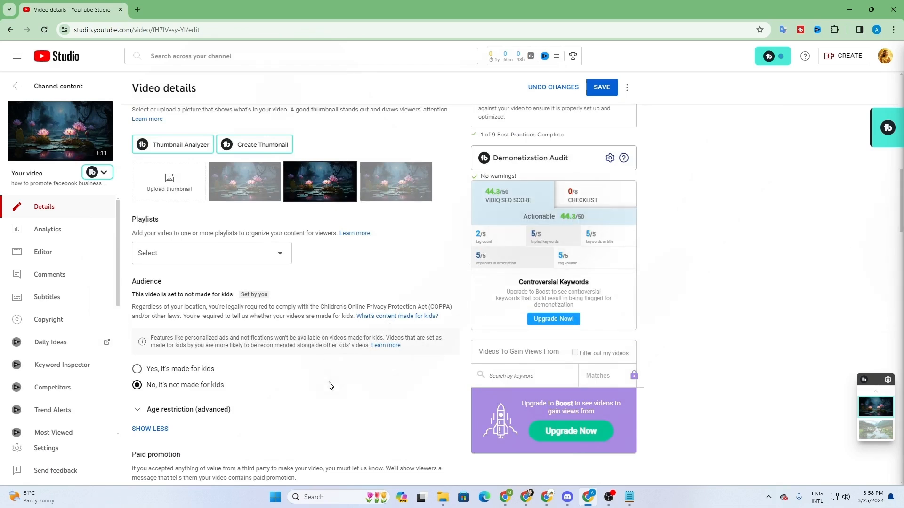
pyautogui.scroll(-10, 315, 390)
pyautogui.scroll(-1, 330, 393)
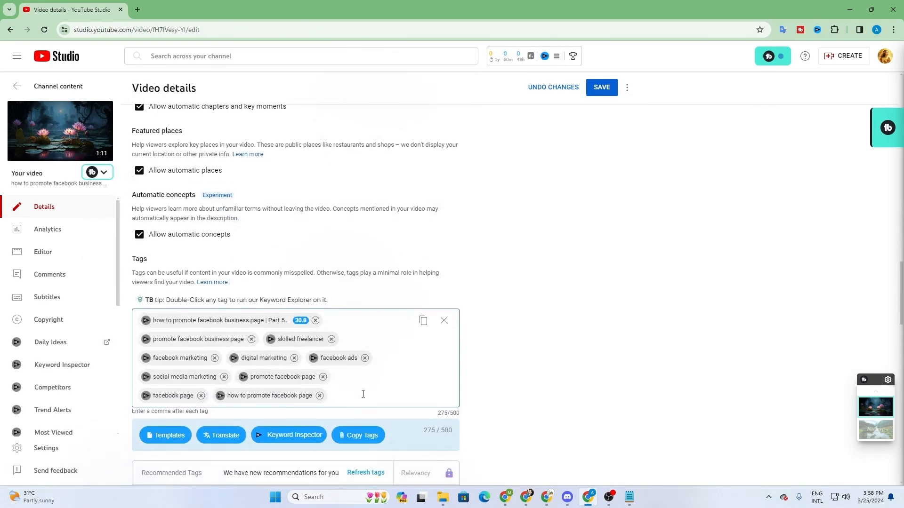
pyautogui.scroll(-7, 320, 424)
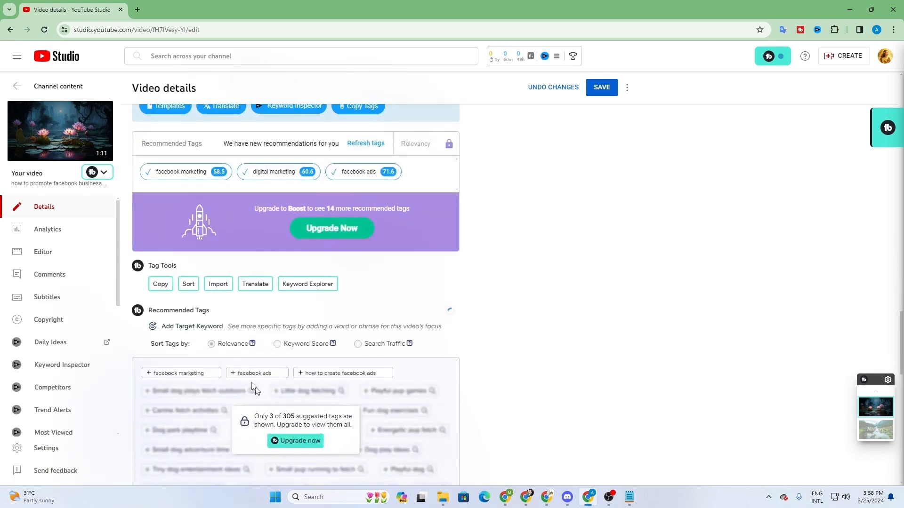
pyautogui.scroll(3, 255, 388)
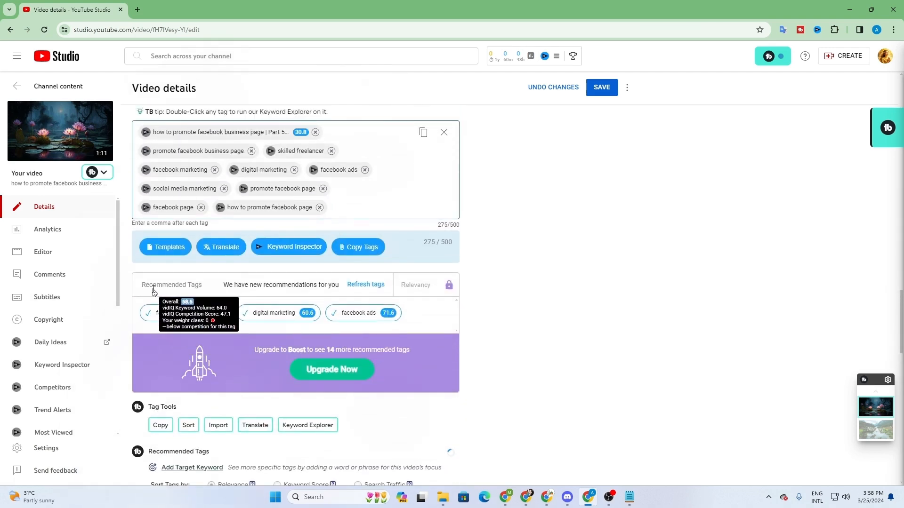
pyautogui.scroll(-4, 288, 363)
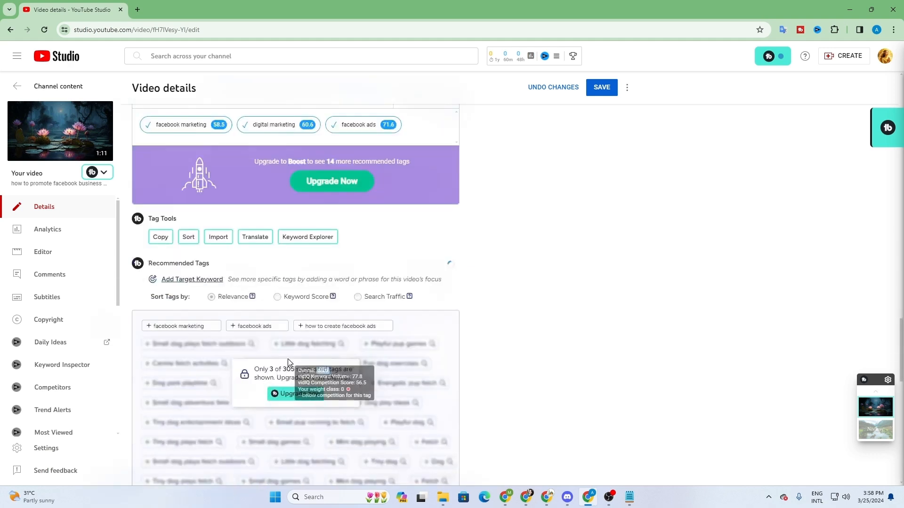
pyautogui.scroll(-9, 246, 379)
pyautogui.scroll(4, 258, 384)
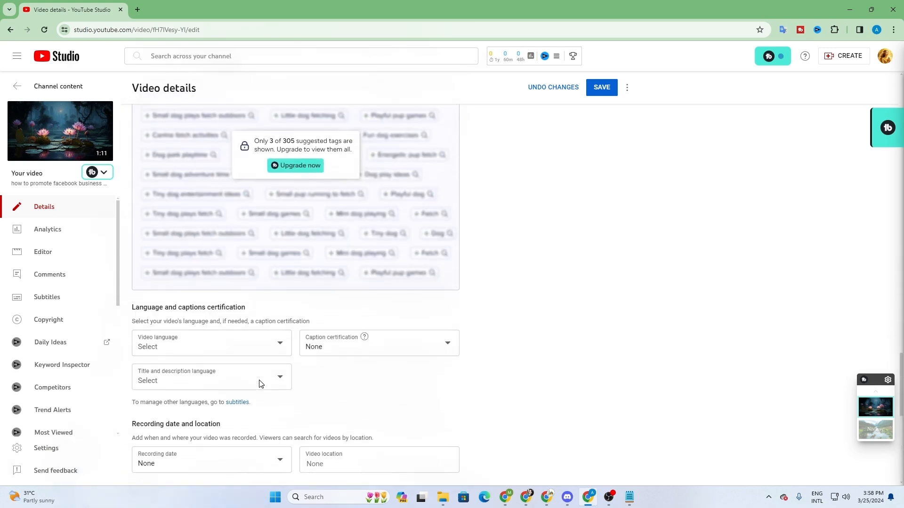
pyautogui.scroll(4, 260, 382)
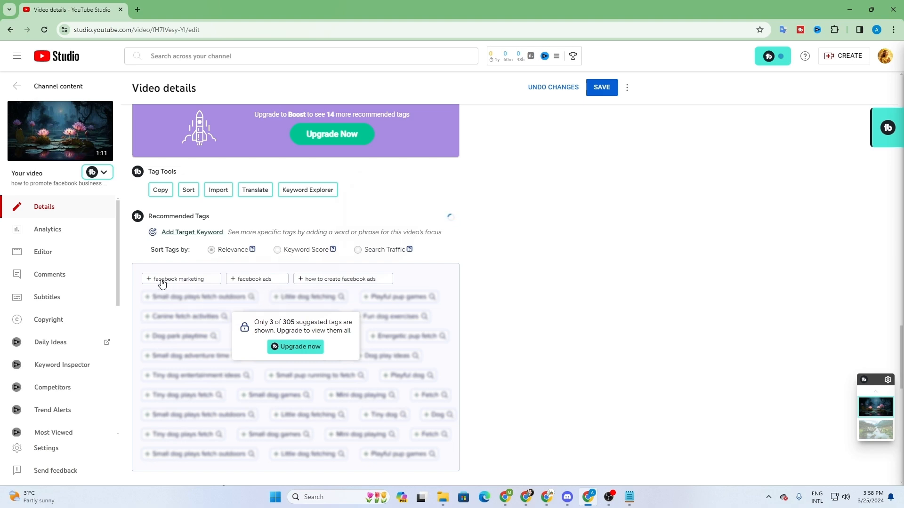
# Pick the TubeBuddy recommended tags "facebook marketing" and "how to create facebook ads" for the video and check the tag list.
pyautogui.click(185, 279)
pyautogui.scroll(7, 242, 283)
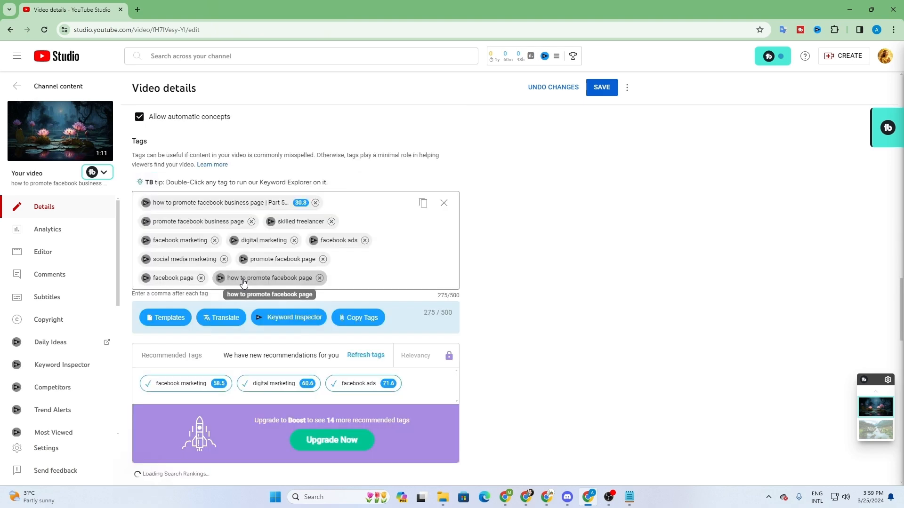
pyautogui.scroll(-3, 280, 383)
pyautogui.scroll(4, 277, 382)
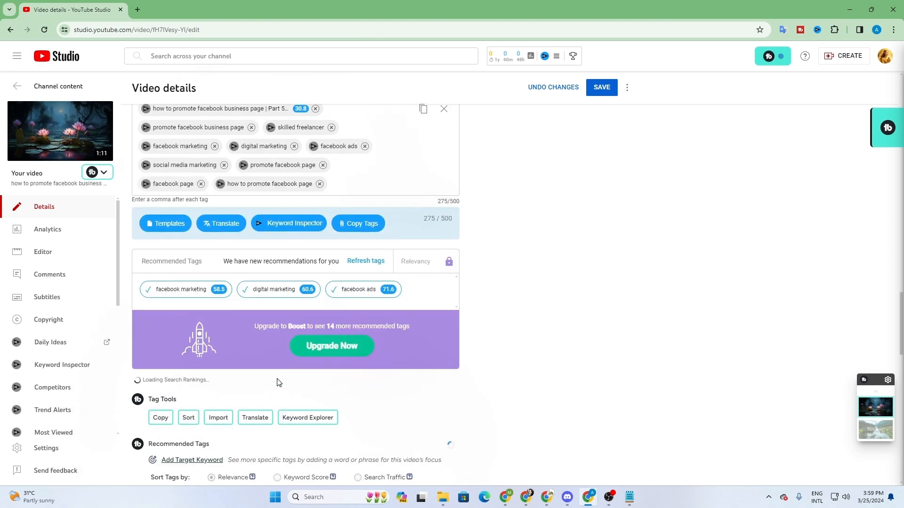
pyautogui.scroll(-7, 277, 379)
pyautogui.scroll(-3, 277, 377)
pyautogui.scroll(3, 251, 299)
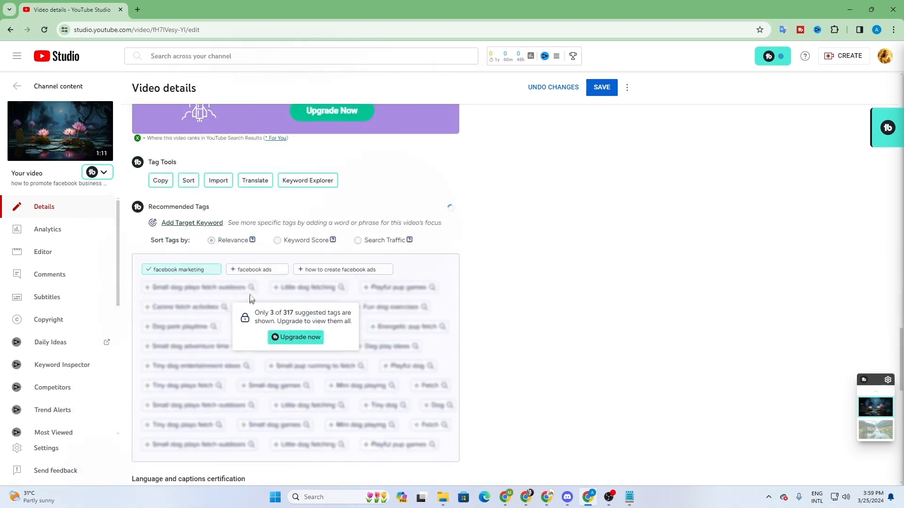
pyautogui.scroll(12, 324, 304)
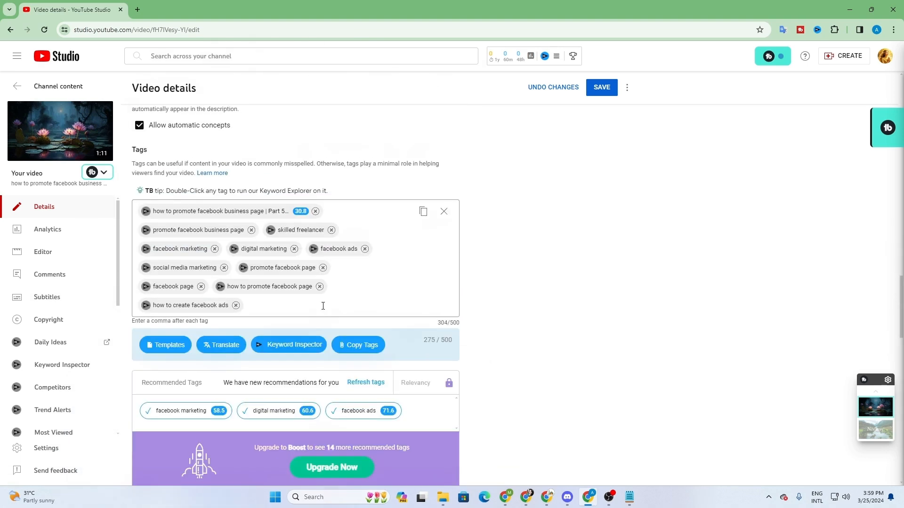
# Review the video's entered tags and the vidIQ SEO score on the details page.
pyautogui.scroll(-7, 319, 312)
pyautogui.scroll(-1, 321, 313)
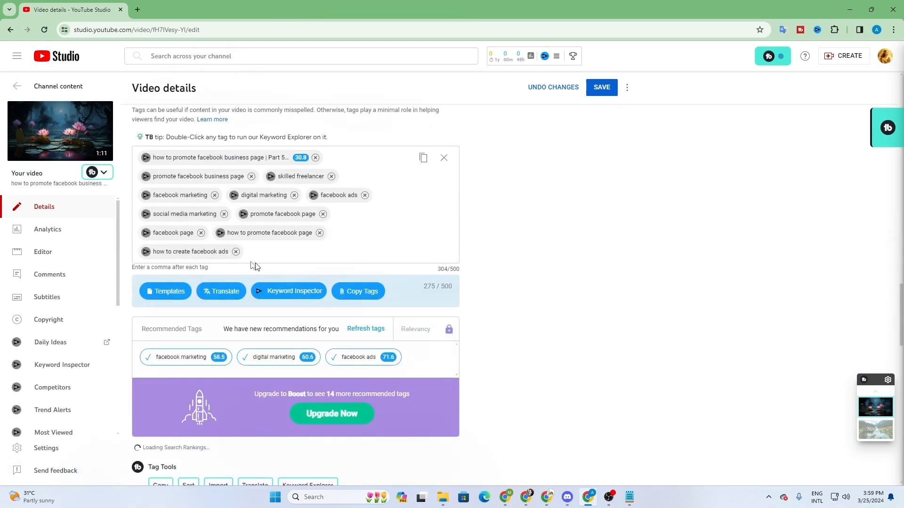
pyautogui.click(280, 252)
pyautogui.scroll(20, 420, 386)
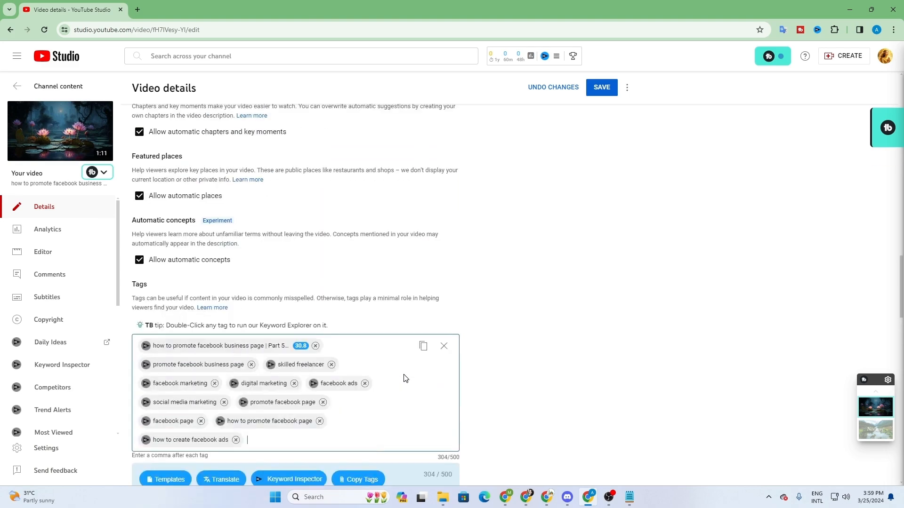
pyautogui.scroll(-5, 420, 387)
pyautogui.scroll(3, 420, 387)
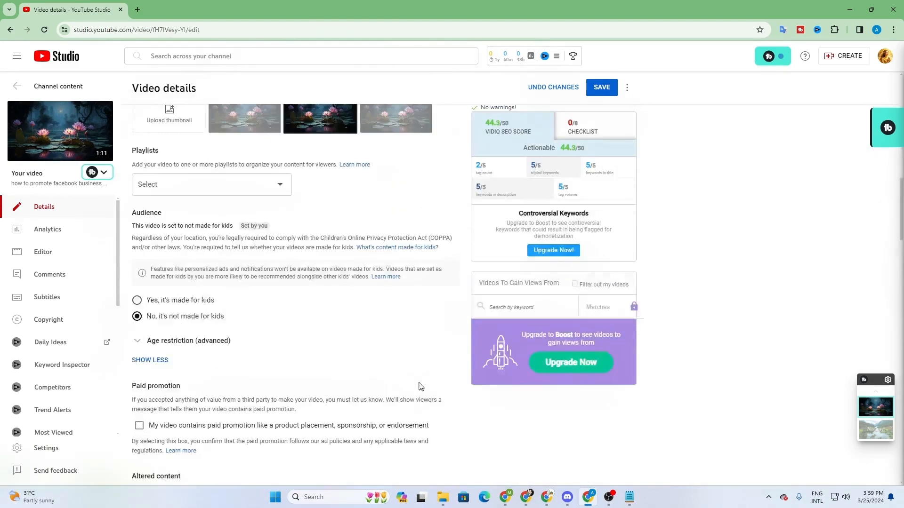
# Switch to the ChatGPT conversation about the video description and send the prompt "some keywords".
pyautogui.click(512, 501)
pyautogui.click(160, 10)
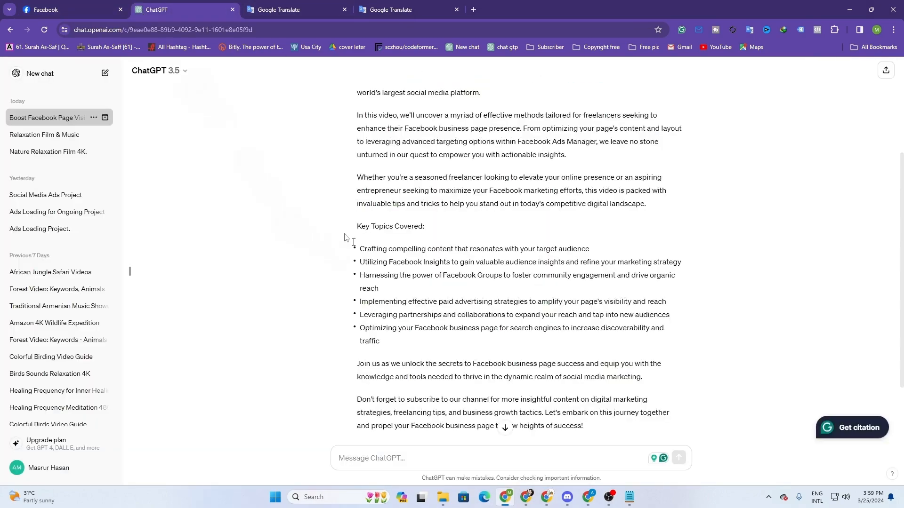
pyautogui.scroll(-2, 368, 308)
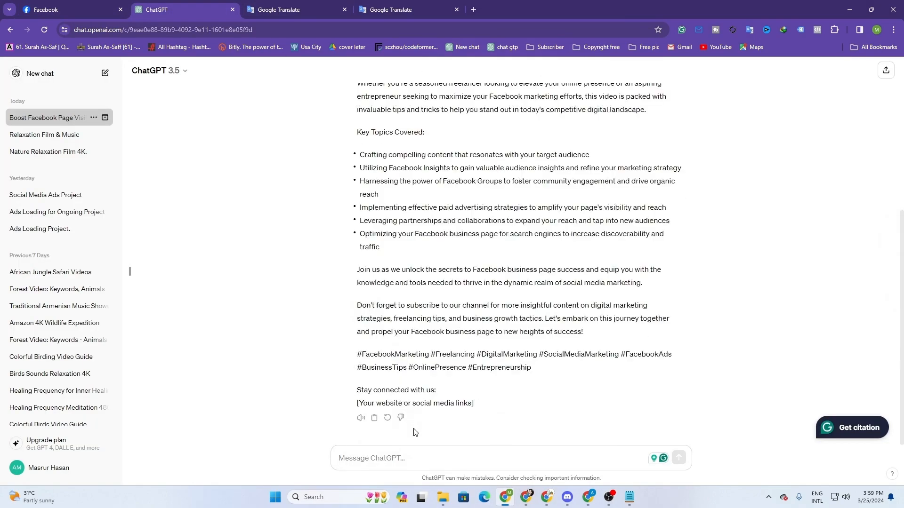
pyautogui.click(396, 452)
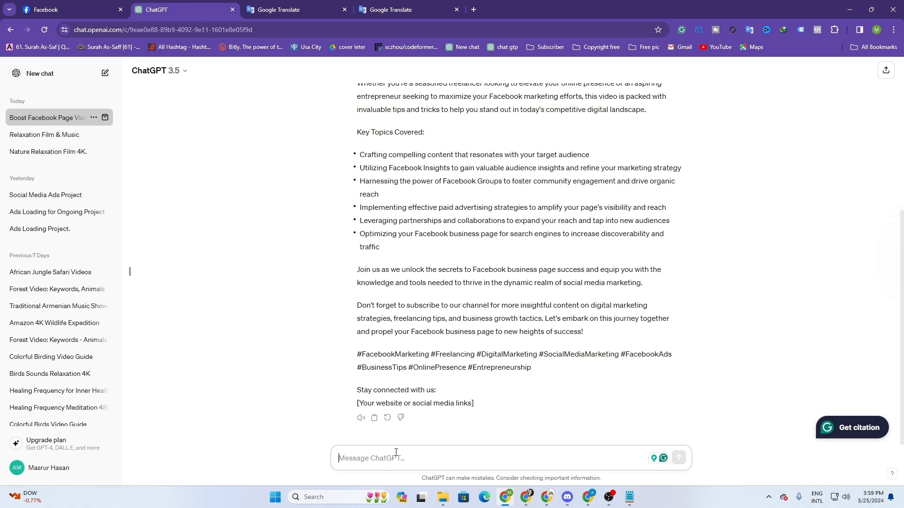
pyautogui.write('keywords')
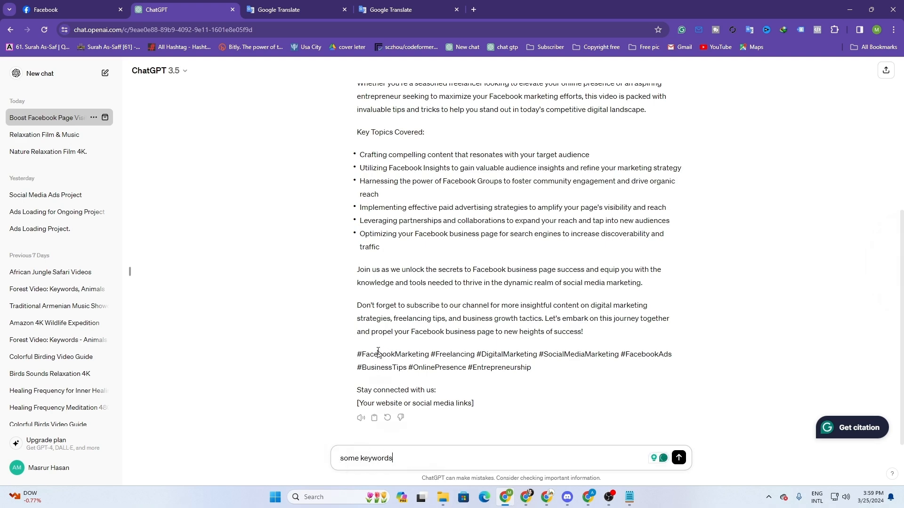
pyautogui.scroll(15, 378, 353)
pyautogui.scroll(-15, 370, 200)
pyautogui.click(680, 457)
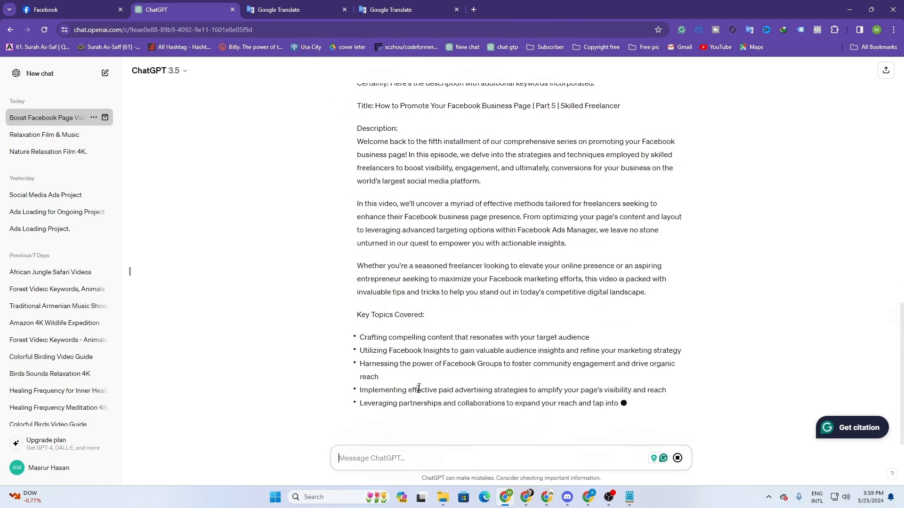
# Switch to Google Translate, clear the old source text and swap the languages to translate from Bengali to English.
pyautogui.click(265, 5)
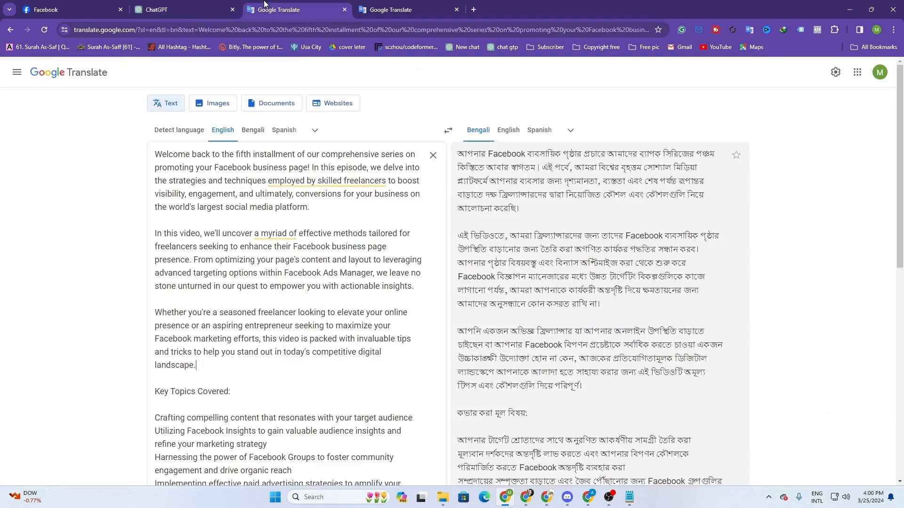
pyautogui.click(432, 155)
pyautogui.click(447, 131)
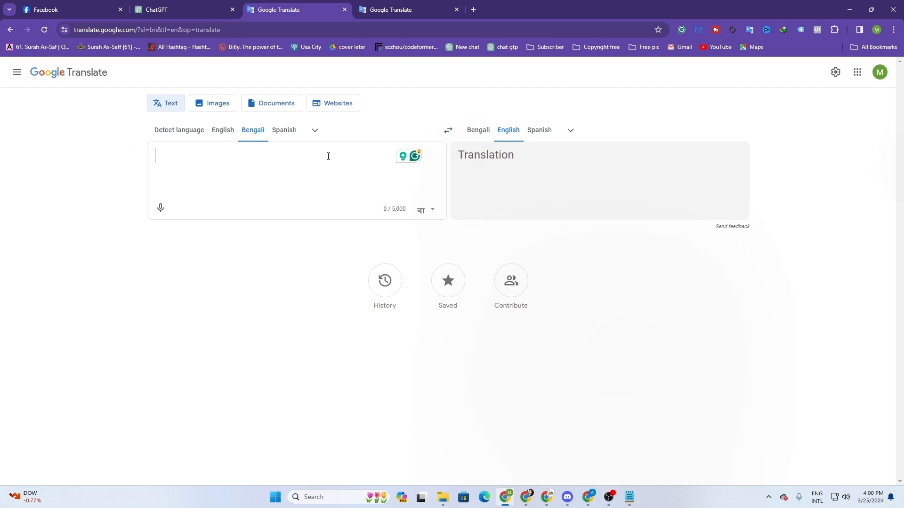
# Enter the Bengali request "এই বিষয়ে আমাকে কিছু এসইও ফ্রেন্ডলি কিওয়ার্ড লিখে দিন" for translation.
pyautogui.write('ei vishye')
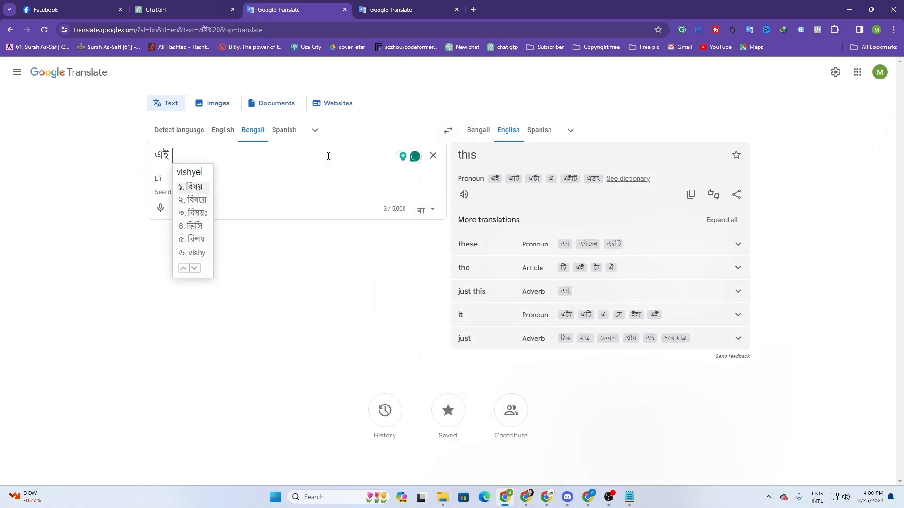
pyautogui.write(' amake ')
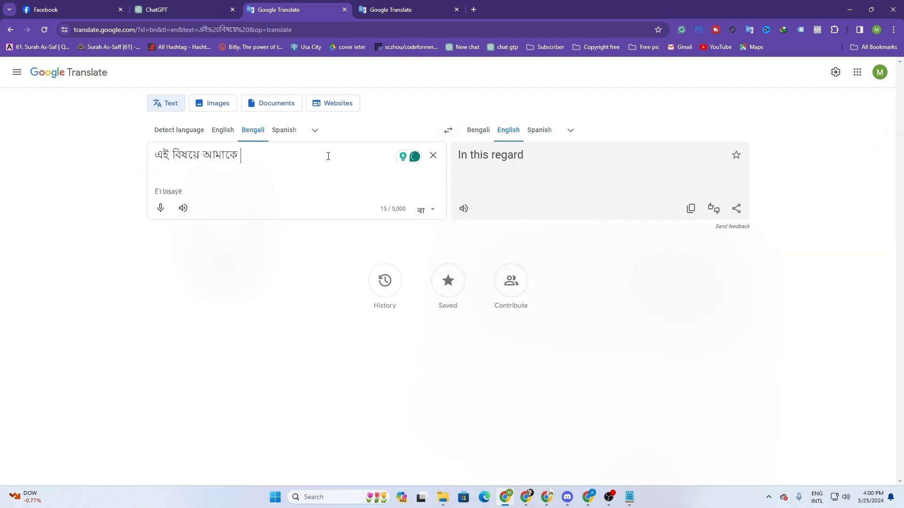
pyautogui.write('kichu ')
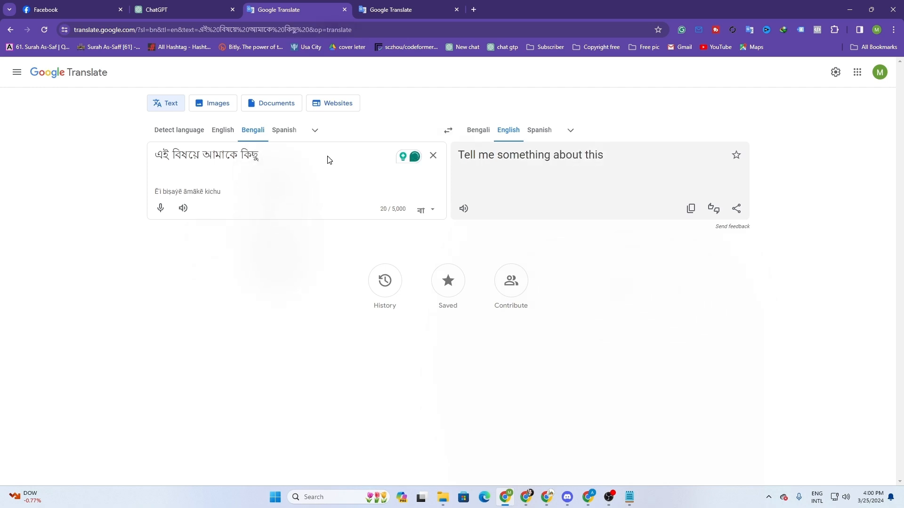
pyautogui.write('seo')
pyautogui.press('Return')
pyautogui.write('f')
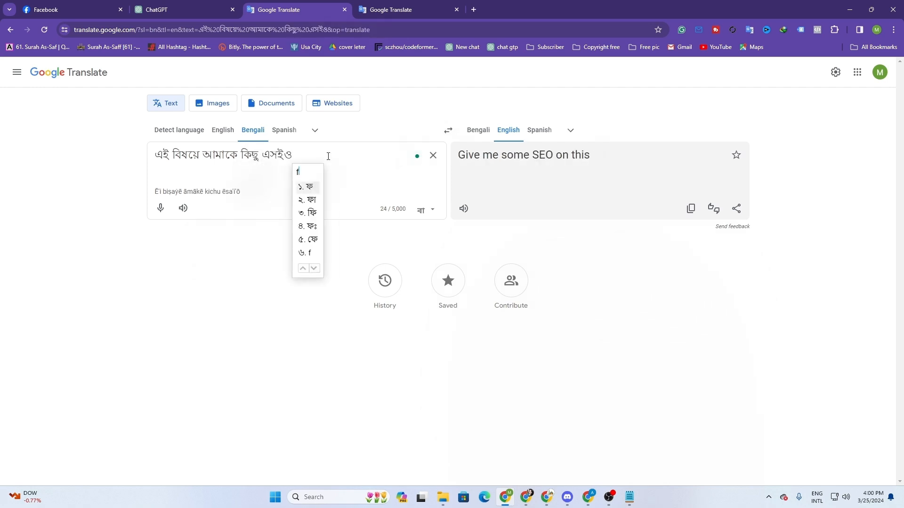
pyautogui.write('r')
pyautogui.press('BackSpace')
pyautogui.press('BackSpace')
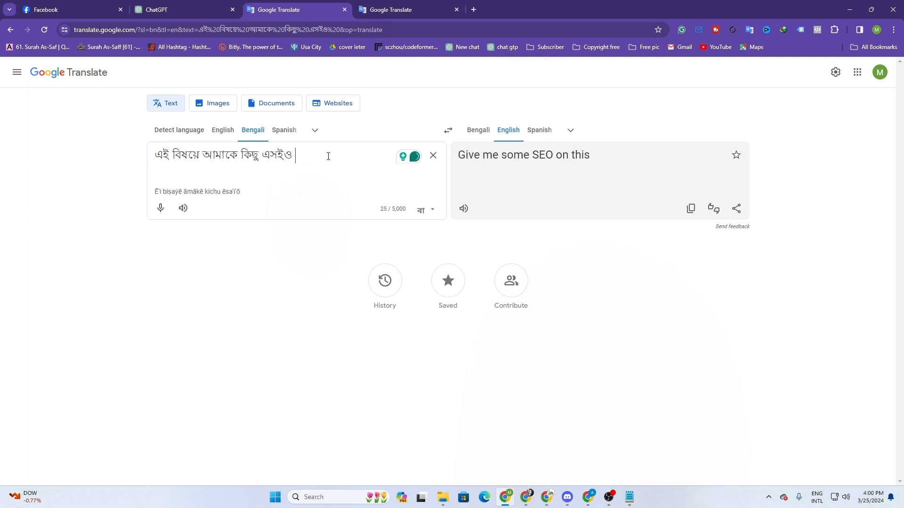
pyautogui.write('friendly k')
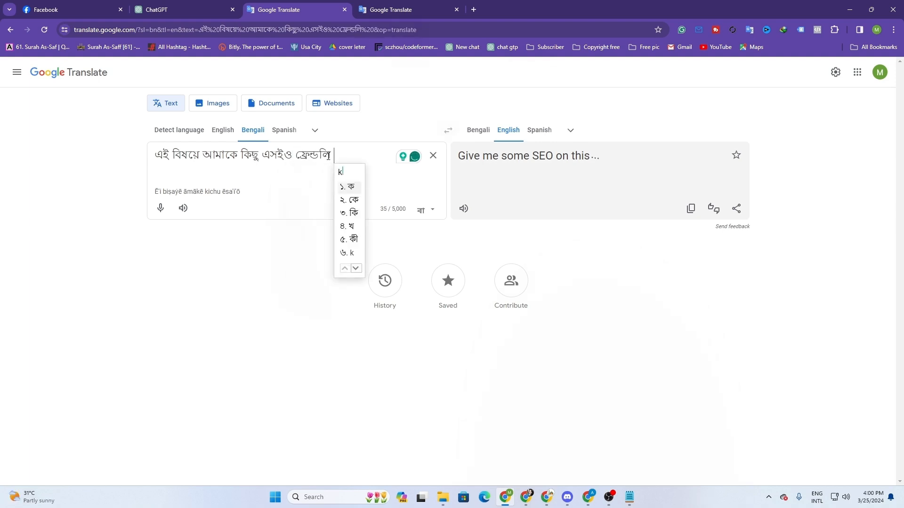
pyautogui.write('eyword lik')
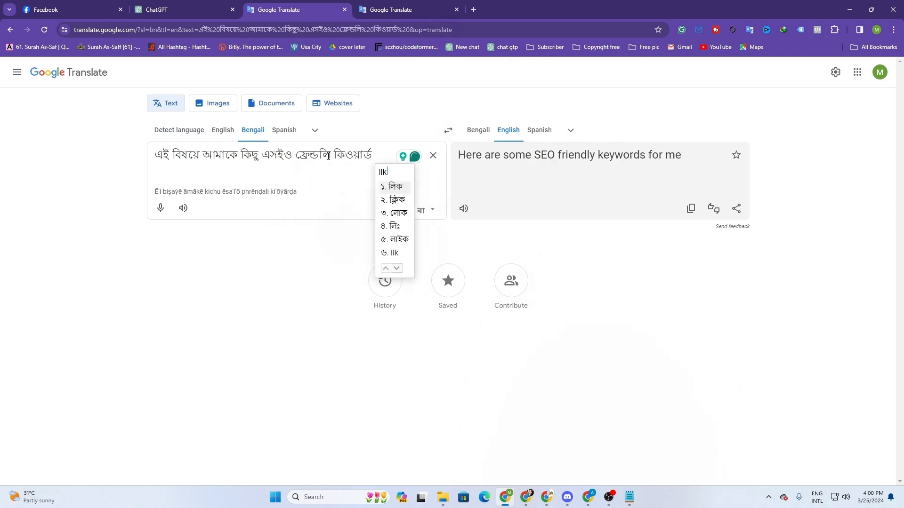
pyautogui.write('he din')
pyautogui.press('Return')
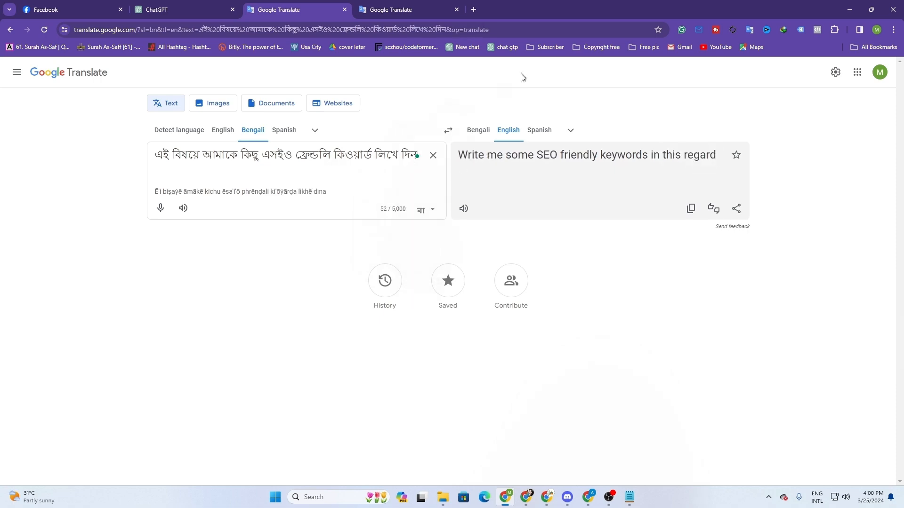
# Copy the English translation "Write me some SEO friendly keywords in this regard" and send it as a prompt in ChatGPT.
pyautogui.click(689, 208)
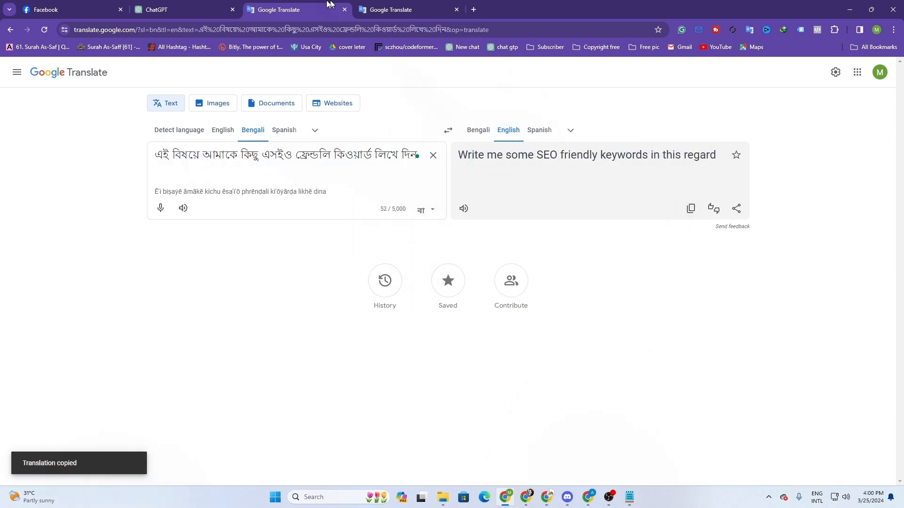
pyautogui.click(202, 8)
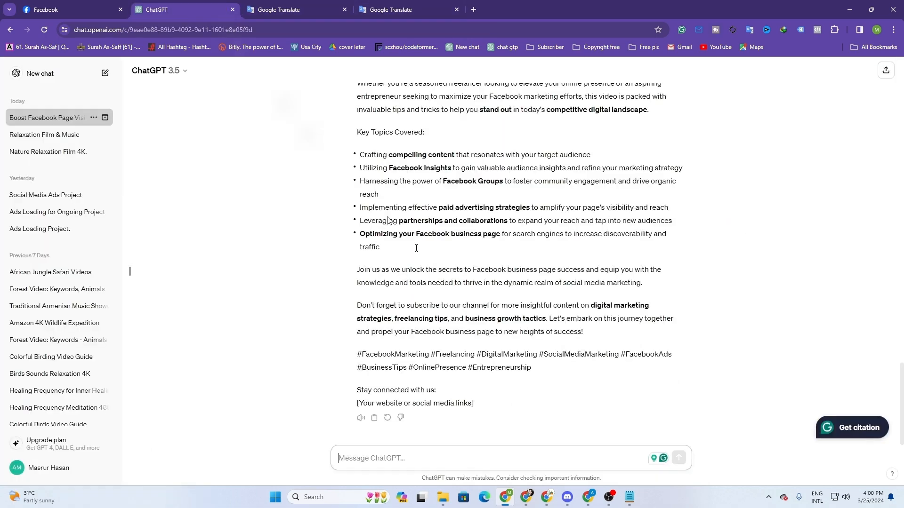
pyautogui.rightClick(475, 459)
pyautogui.click(483, 332)
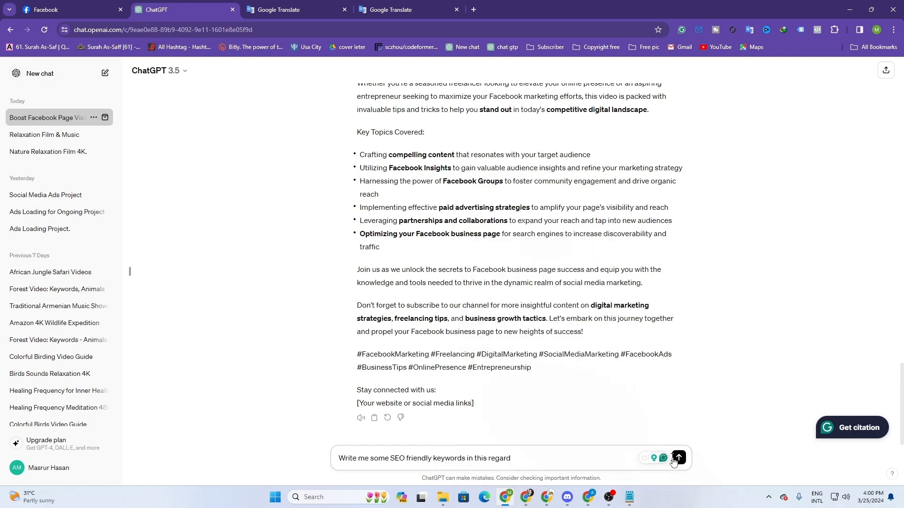
pyautogui.click(677, 458)
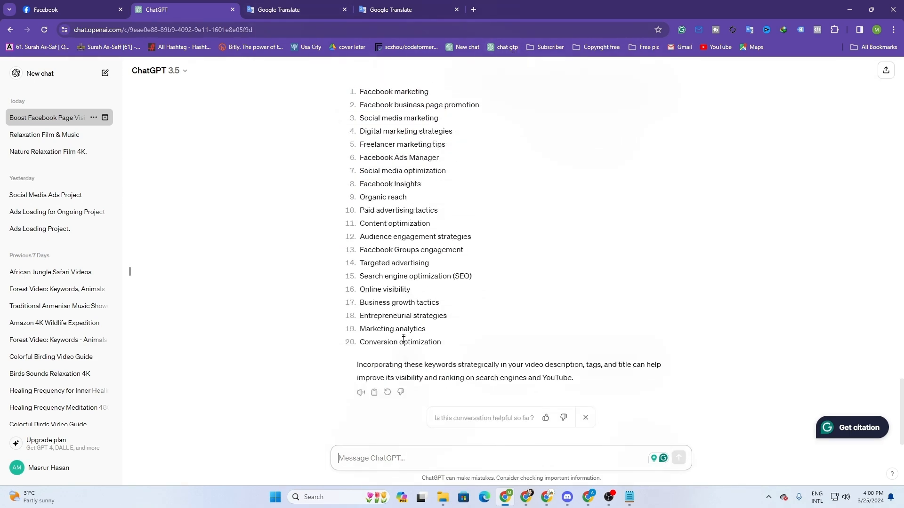
# Copy the first ten suggested keywords, from "Facebook marketing" to "Paid advertising tactics", from the ChatGPT reply.
pyautogui.scroll(5, 416, 339)
pyautogui.scroll(-3, 416, 321)
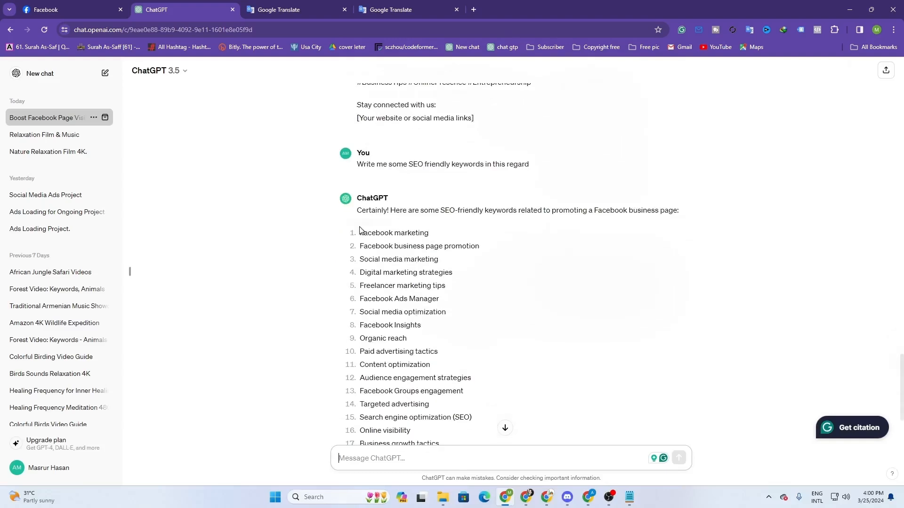
pyautogui.moveTo(359, 235); pyautogui.dragTo(436, 354)
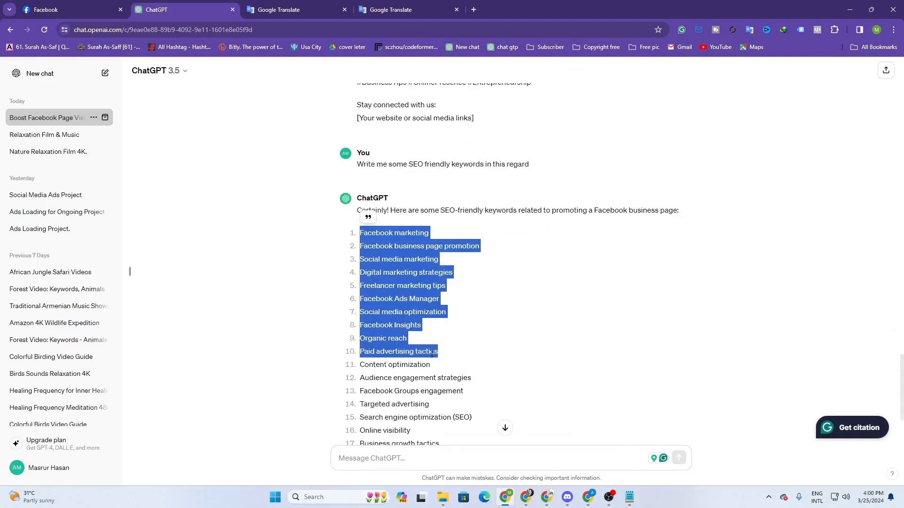
pyautogui.rightClick(431, 353)
pyautogui.click(459, 222)
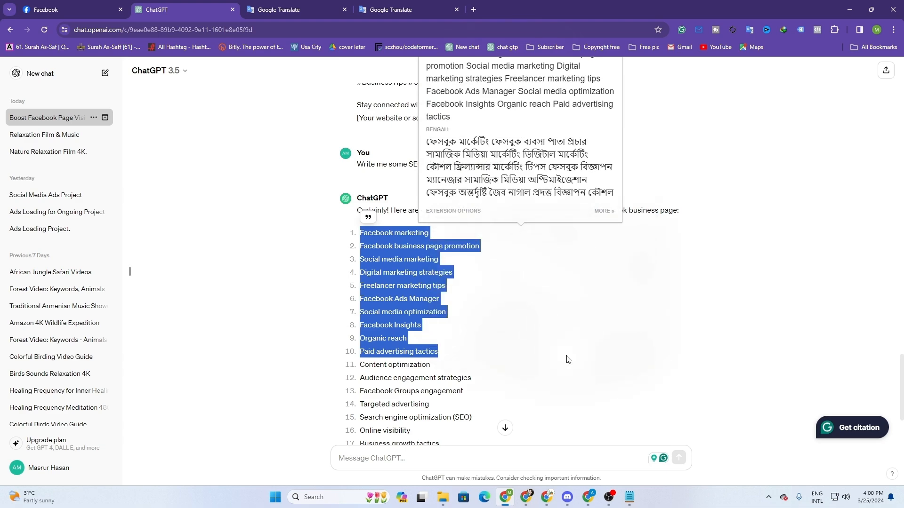
# Return to the Part 5 video's details in YouTube Studio and paste the ten copied keywords into its tags.
pyautogui.click(546, 499)
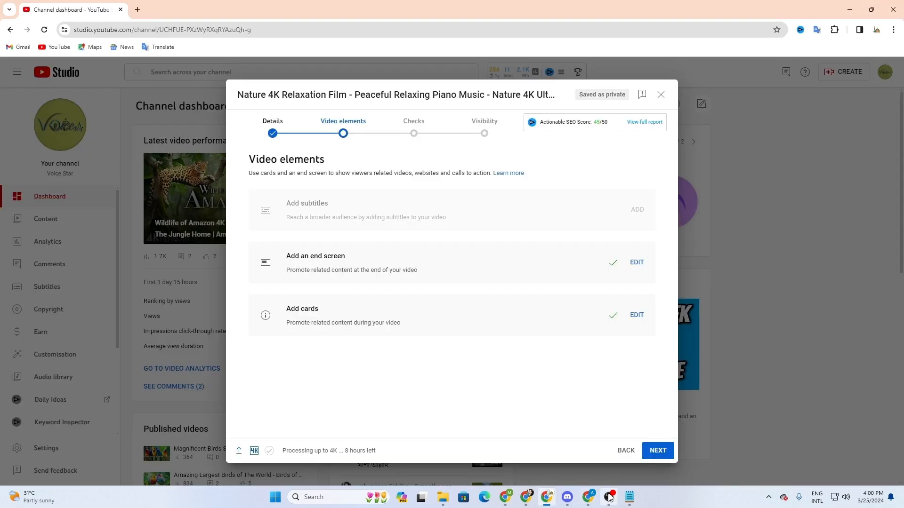
pyautogui.click(588, 498)
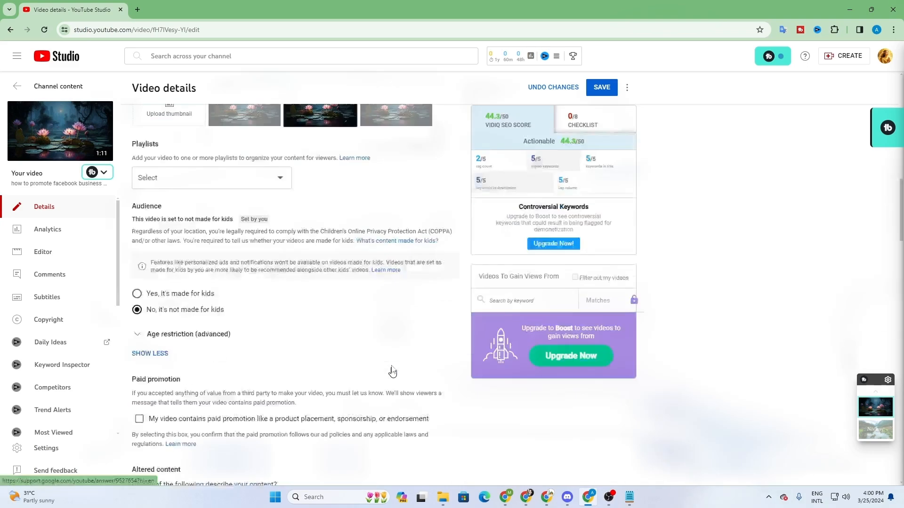
pyautogui.scroll(-14, 278, 369)
pyautogui.rightClick(299, 356)
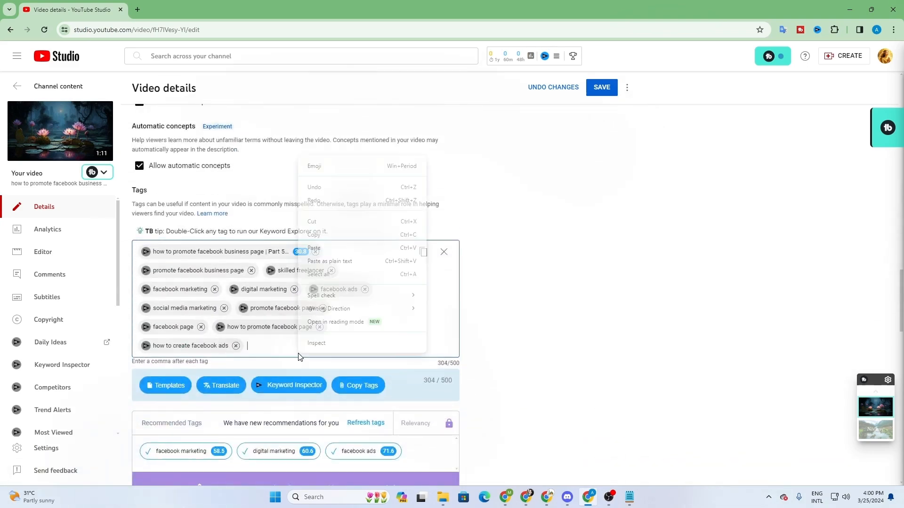
pyautogui.click(339, 247)
# Check the vidIQ SEO score and remove the combined tag starting with "Facebook marketing Facebook business page".
pyautogui.scroll(12, 512, 395)
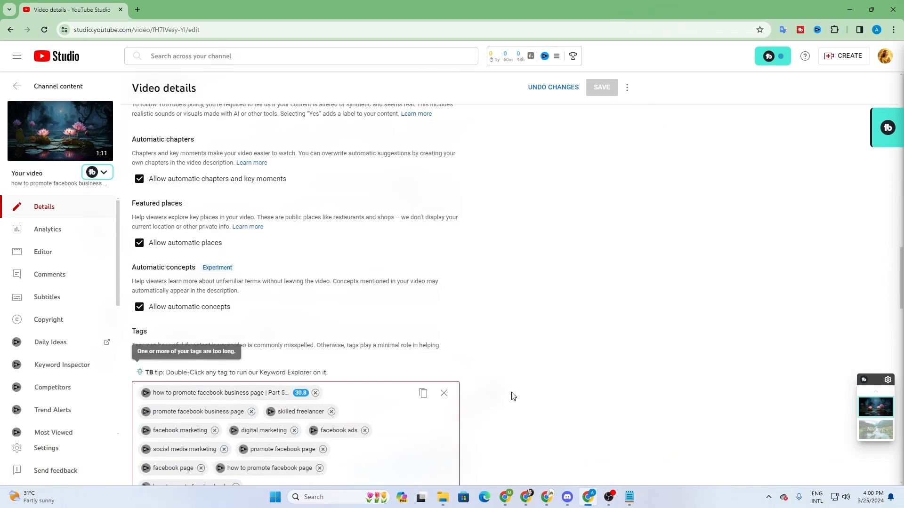
pyautogui.moveTo(484, 174)
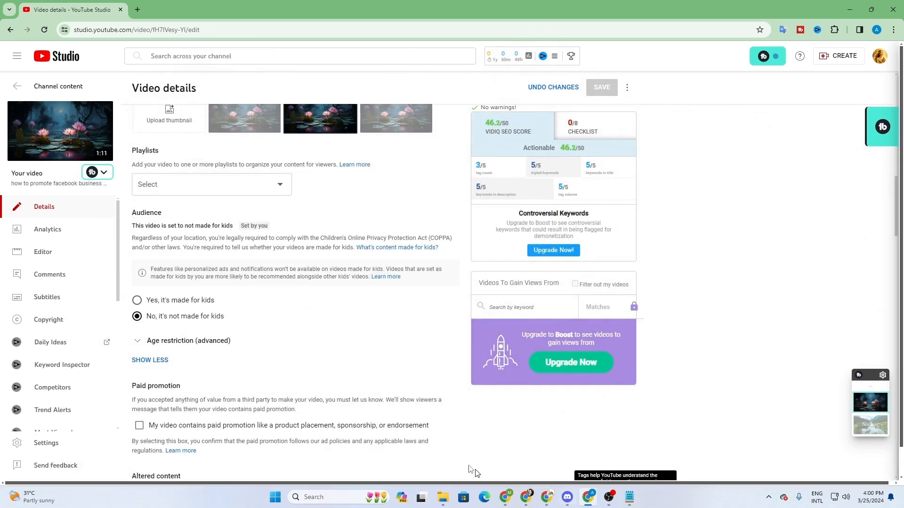
pyautogui.scroll(-12, 315, 340)
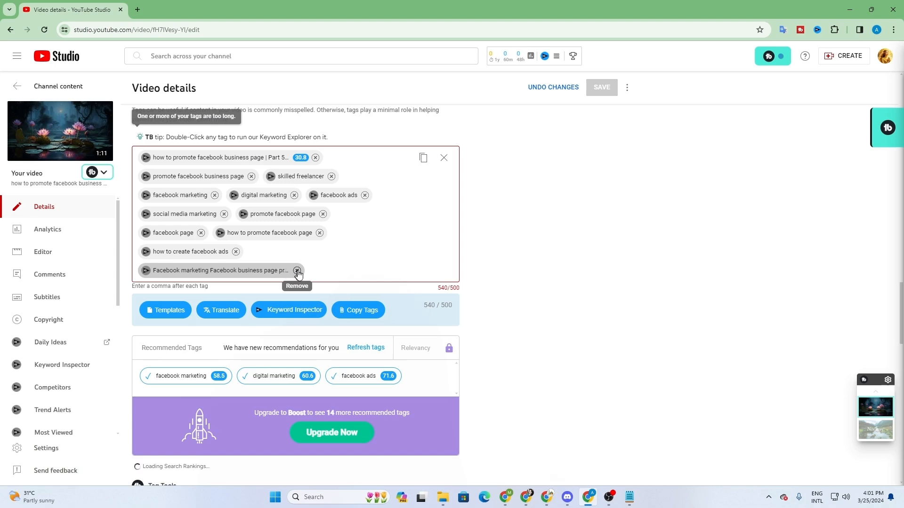
pyautogui.click(297, 272)
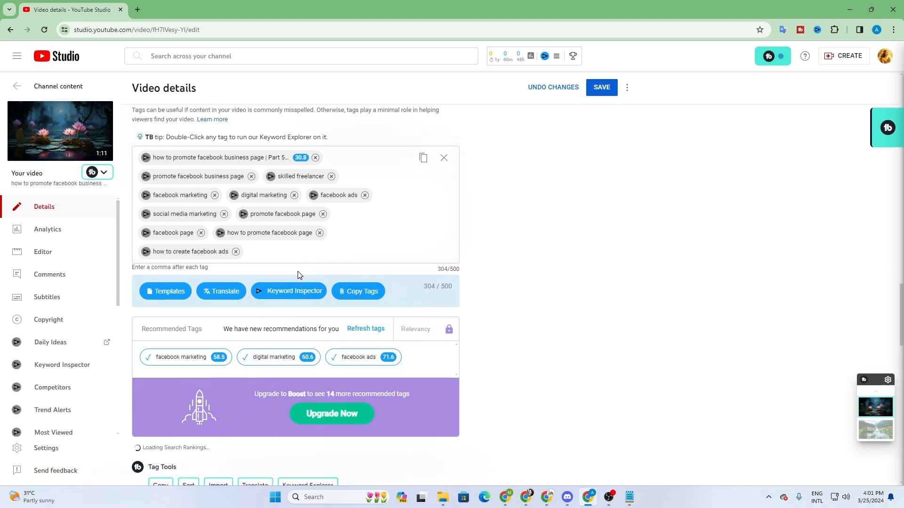
# Return to the ChatGPT conversation and send the prompt "shortell keywords".
pyautogui.click(508, 498)
pyautogui.click(521, 404)
pyautogui.click(505, 428)
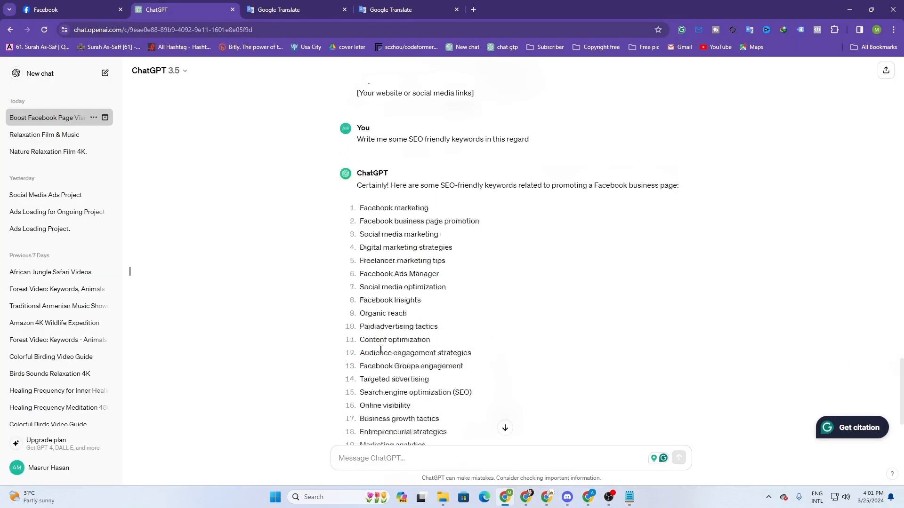
pyautogui.click(395, 458)
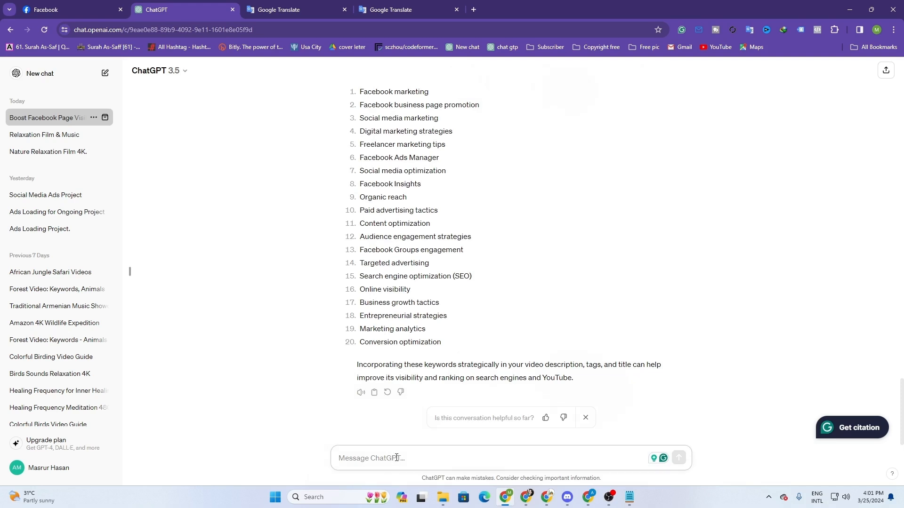
pyautogui.write('shortell keywords')
pyautogui.press('Return')
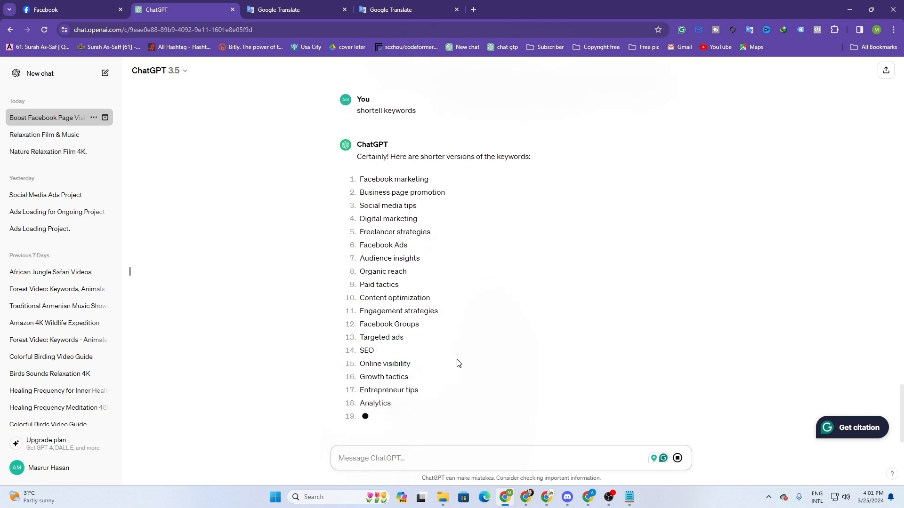
# Review the conversation from the shortened keyword list back to the opening prompt and select that prompt's text.
pyautogui.scroll(1, 402, 278)
pyautogui.scroll(-1, 372, 304)
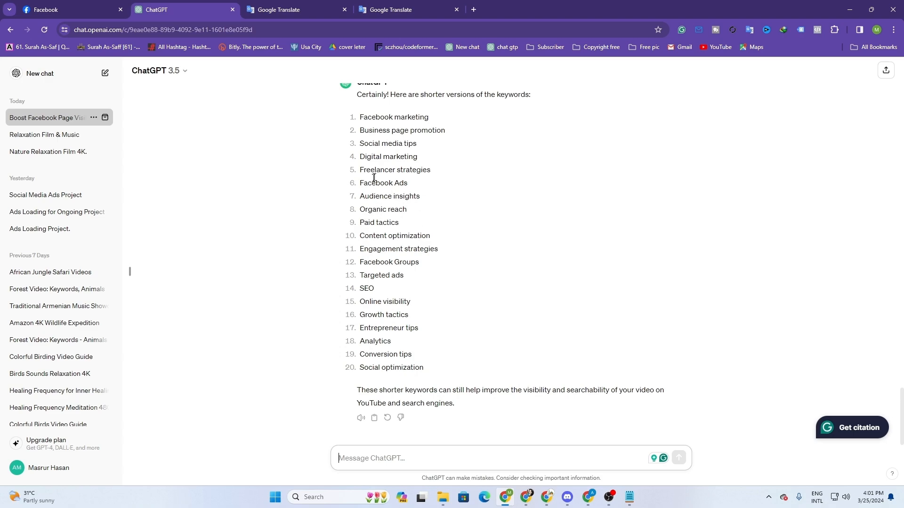
pyautogui.scroll(20, 512, 349)
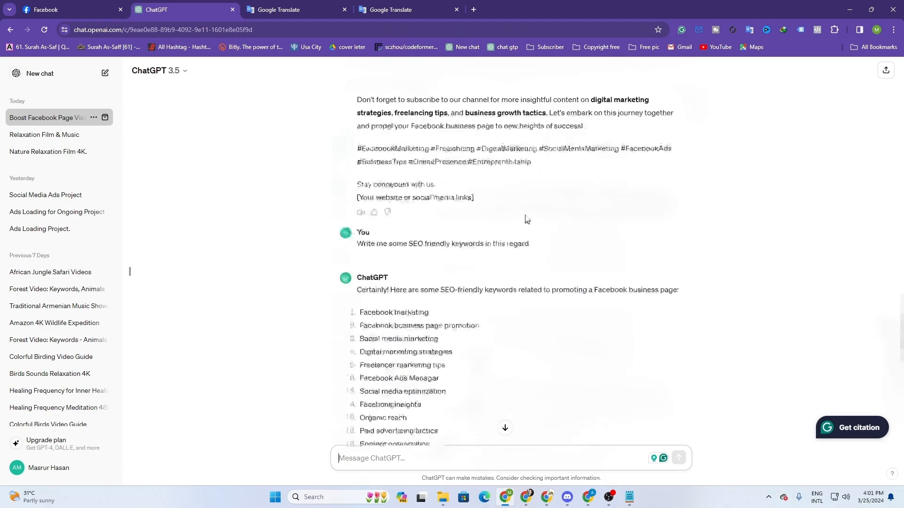
pyautogui.scroll(-4, 497, 250)
pyautogui.scroll(6, 495, 230)
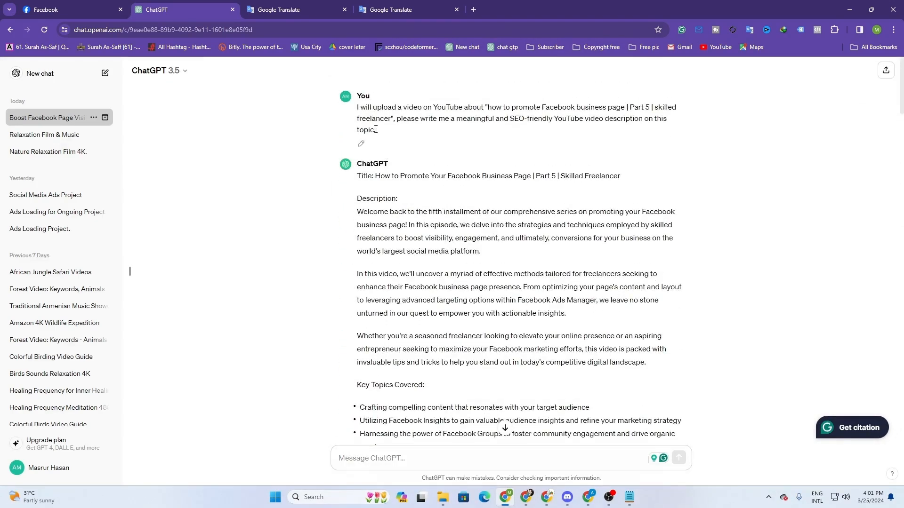
pyautogui.moveTo(376, 129); pyautogui.dragTo(356, 112)
pyautogui.rightClick(376, 113)
pyautogui.click(350, 117)
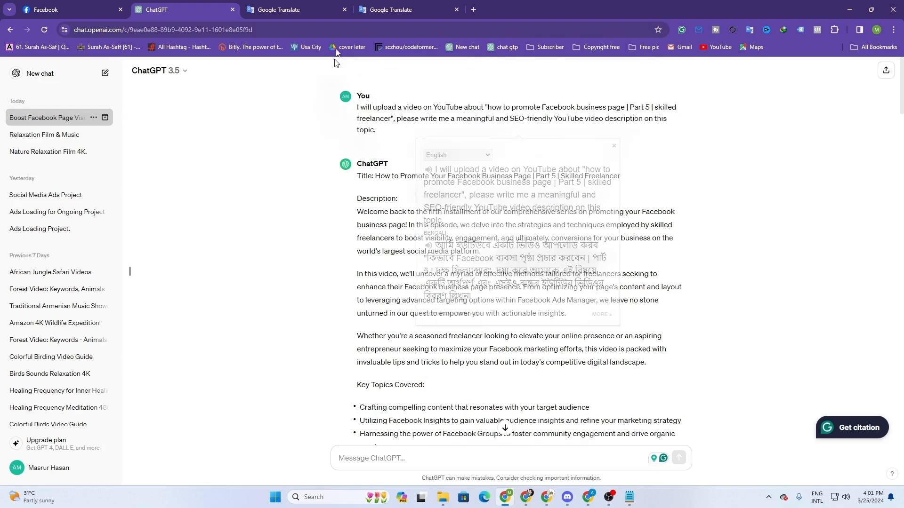
# Clear the Bengali source text in Google Translate and return to the ChatGPT conversation.
pyautogui.click(309, 8)
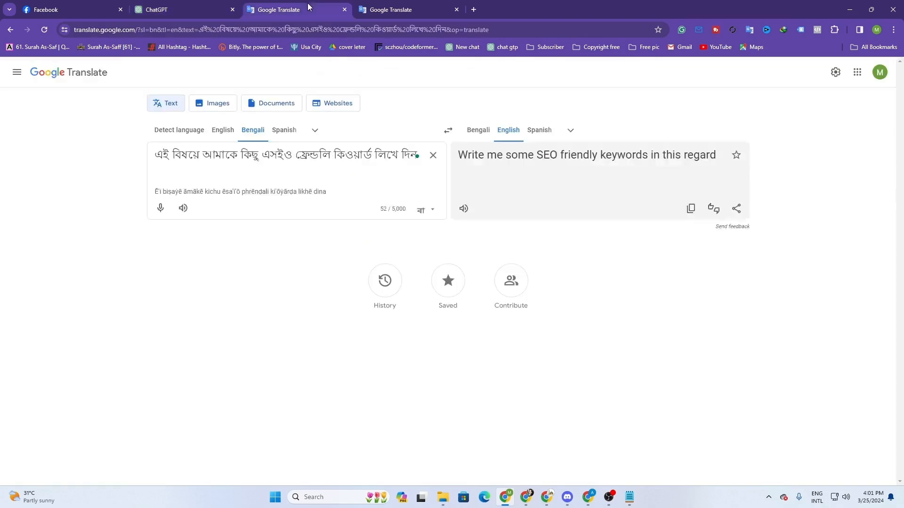
pyautogui.click(433, 156)
pyautogui.click(162, 10)
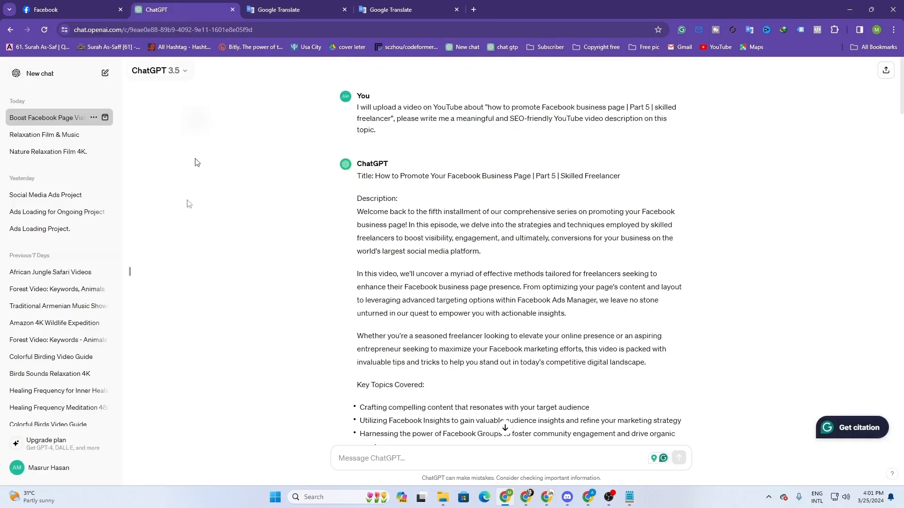
# Reopen the Facebook page visibility conversation in ChatGPT and look back through its earlier prompts and replies.
pyautogui.click(30, 137)
pyautogui.click(46, 117)
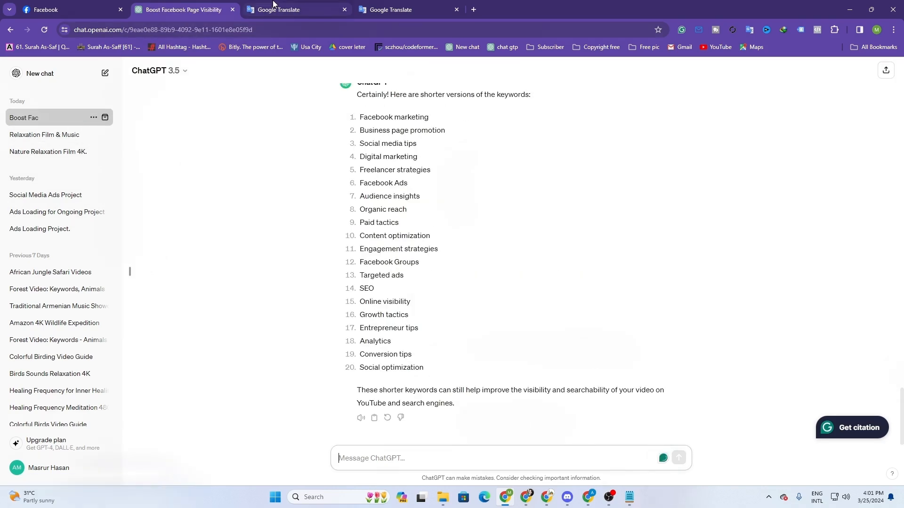
pyautogui.click(311, 10)
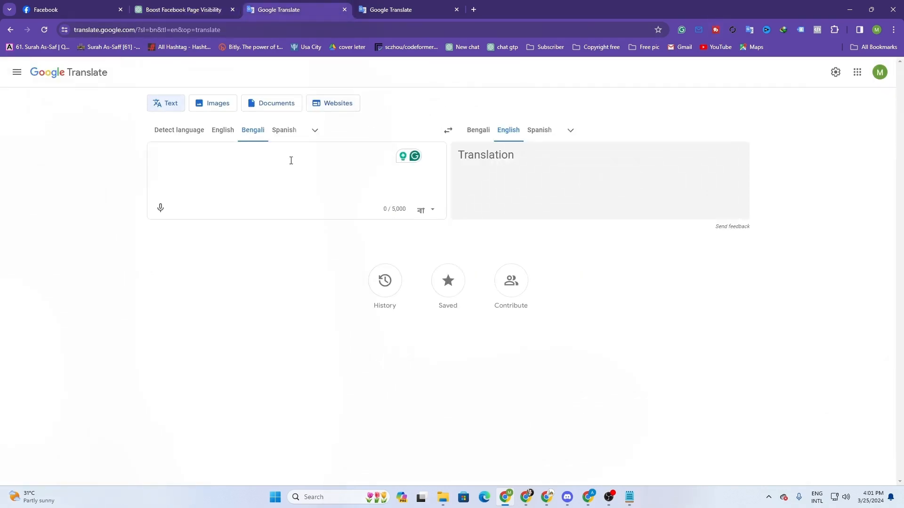
pyautogui.click(216, 6)
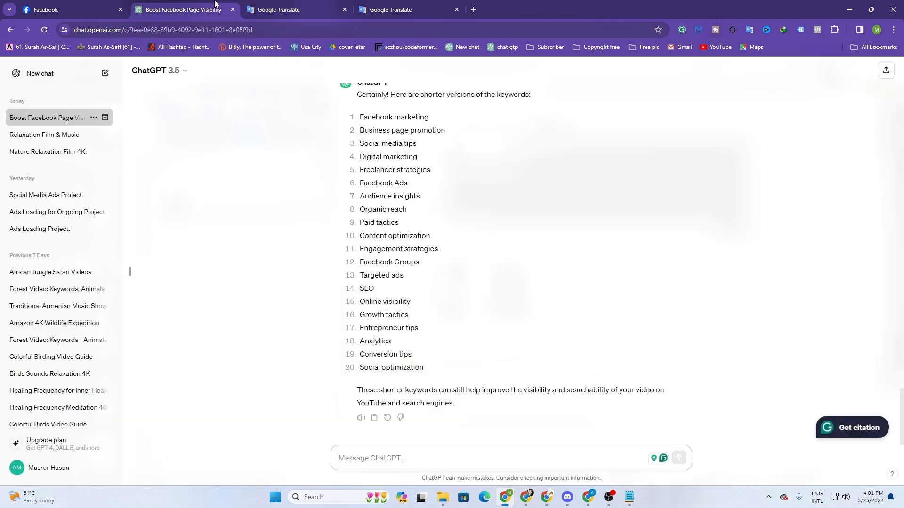
pyautogui.scroll(15, 389, 306)
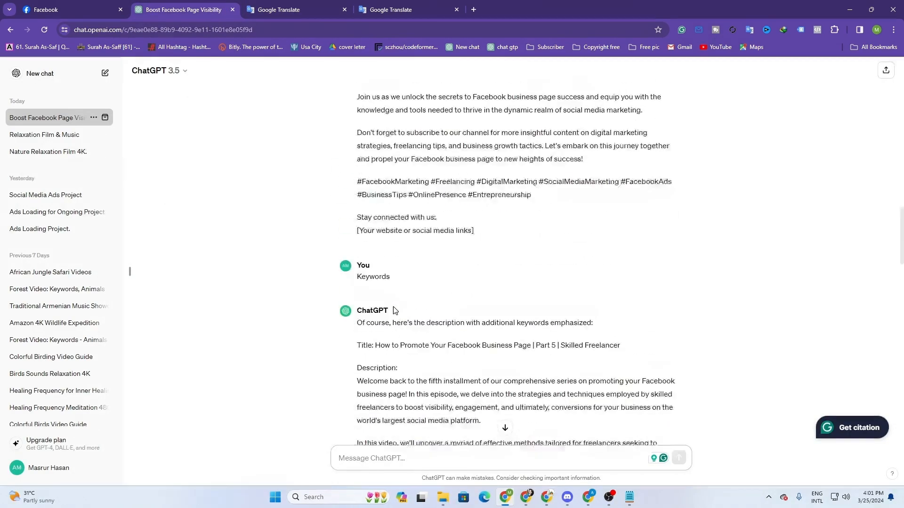
# Copy the opening prompt of the Facebook page visibility chat that requests an SEO-friendly YouTube video description.
pyautogui.scroll(10, 393, 303)
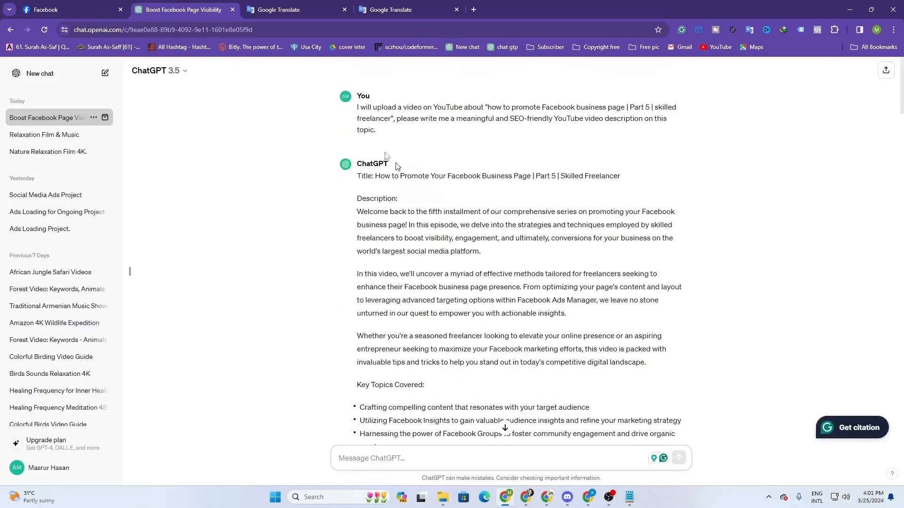
pyautogui.moveTo(383, 137); pyautogui.dragTo(359, 109)
pyautogui.press('super+c')
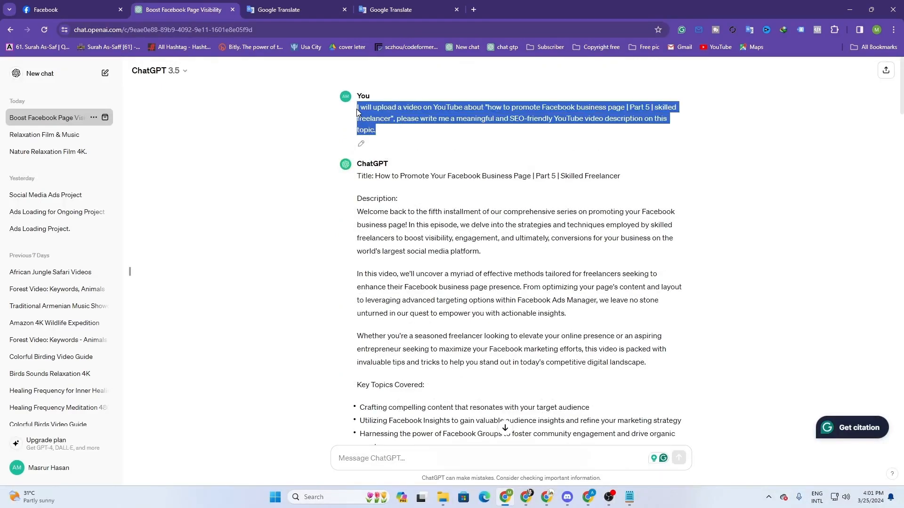
pyautogui.rightClick(381, 114)
pyautogui.click(393, 121)
# Switch to Google Translate, translate the copied prompt from English into Bengali, and swap the languages so the Bengali text is editable.
pyautogui.click(282, 9)
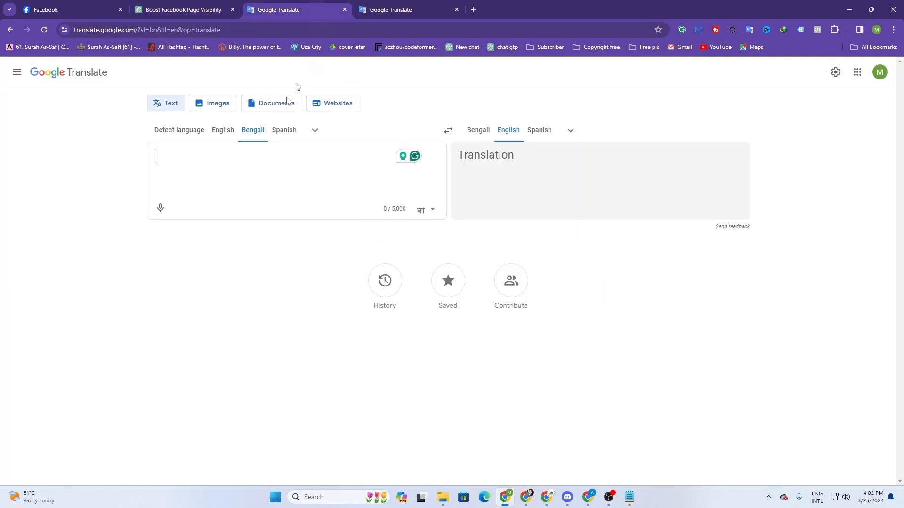
pyautogui.rightClick(249, 172)
pyautogui.click(447, 130)
pyautogui.click(341, 240)
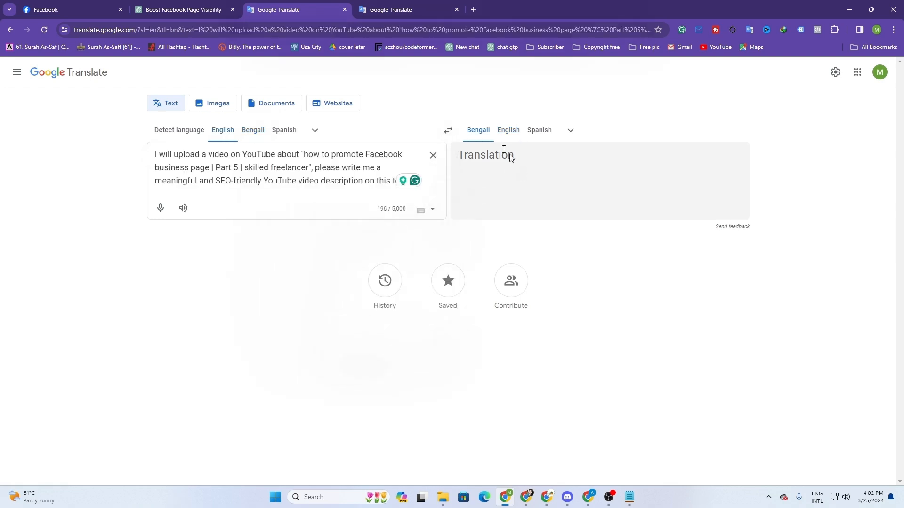
pyautogui.click(449, 132)
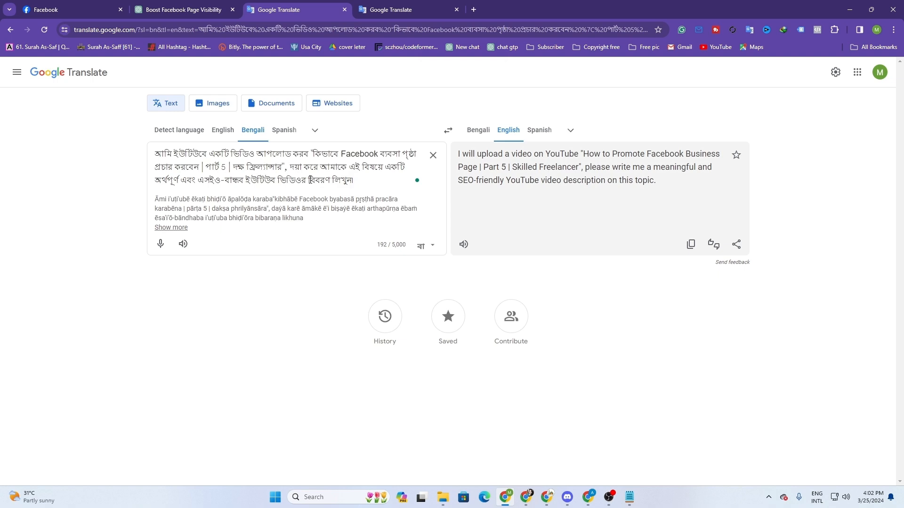
# Replace the Bengali word বিবরণ in the source text with কিওয়ার্ড so the prompt asks for keywords.
pyautogui.write('kioy')
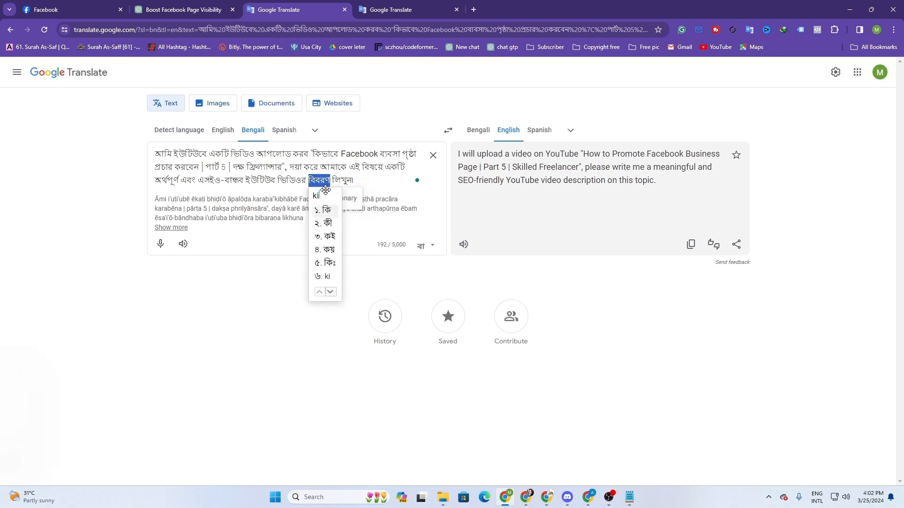
pyautogui.press('BackSpace')
pyautogui.press('BackSpace')
pyautogui.press('BackSpace')
pyautogui.press('BackSpace')
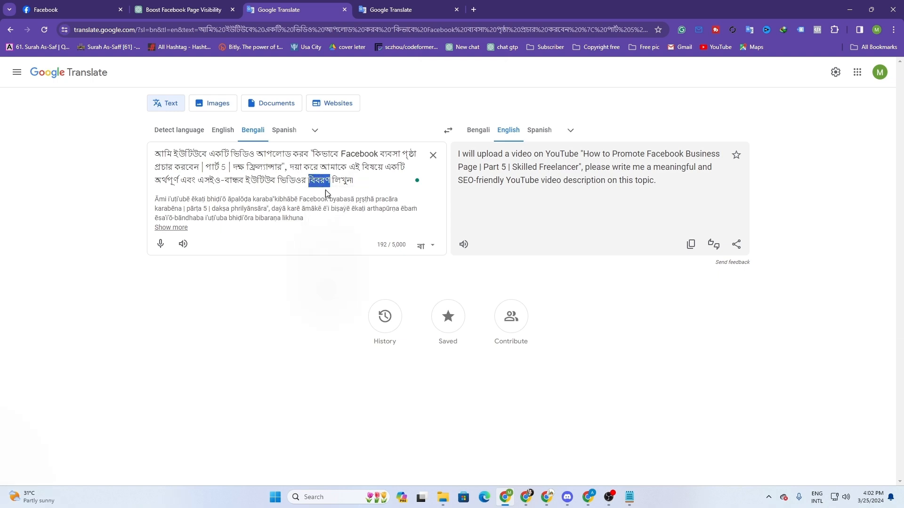
pyautogui.write('kioya')
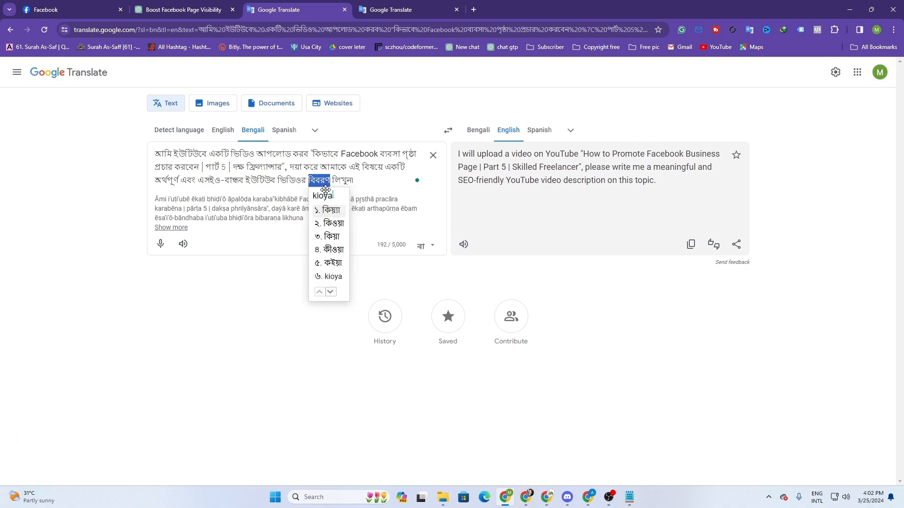
pyautogui.write('rd')
pyautogui.press('Return')
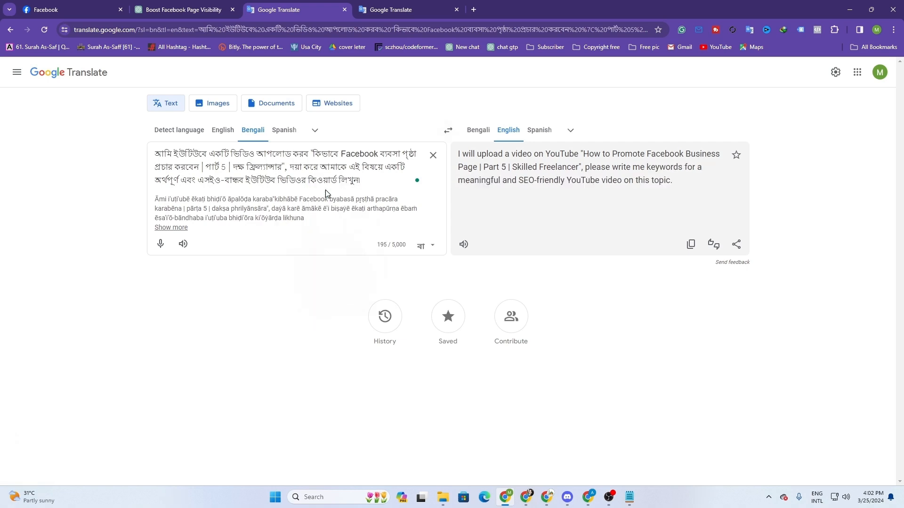
# Copy the English translation and submit it as the prompt in a new ChatGPT chat.
pyautogui.click(690, 245)
pyautogui.click(217, 5)
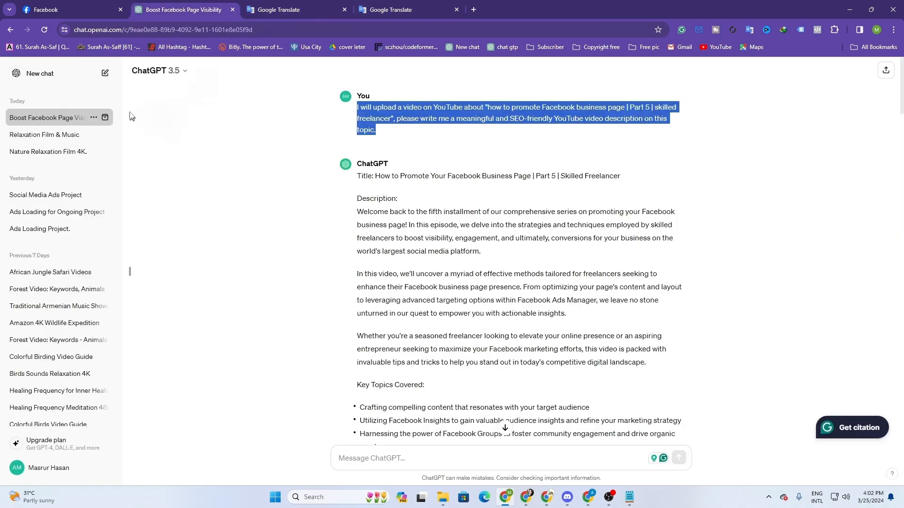
pyautogui.click(104, 74)
pyautogui.rightClick(394, 459)
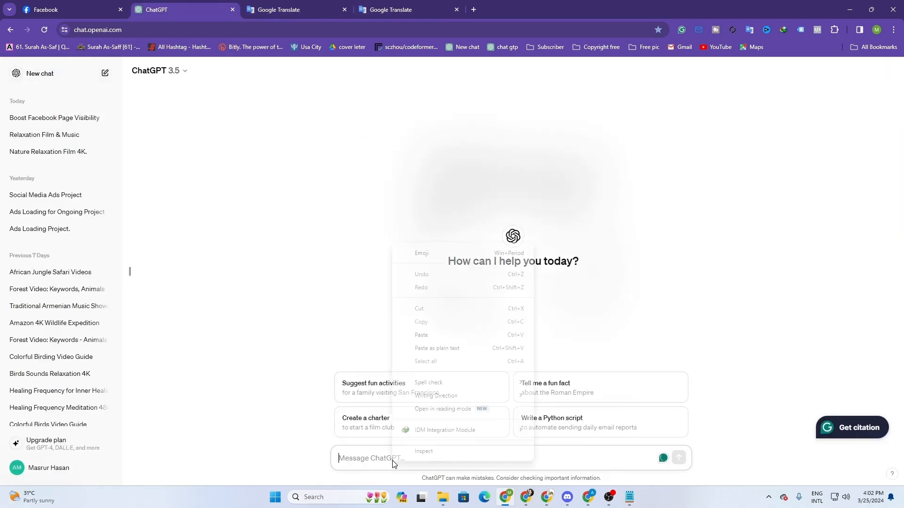
pyautogui.click(411, 347)
pyautogui.click(679, 458)
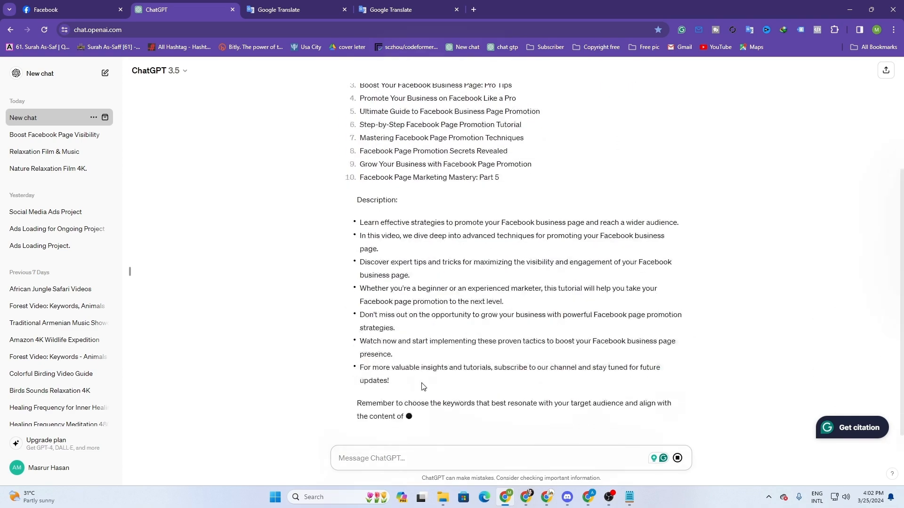
# Review the generated title keywords and description points for the Facebook page promotion video.
pyautogui.scroll(4, 460, 405)
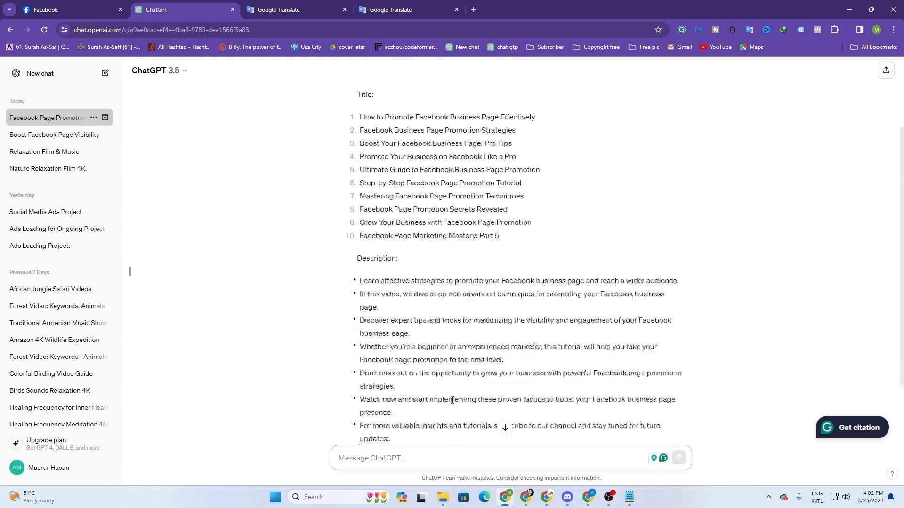
pyautogui.scroll(-4, 455, 375)
pyautogui.scroll(4, 452, 395)
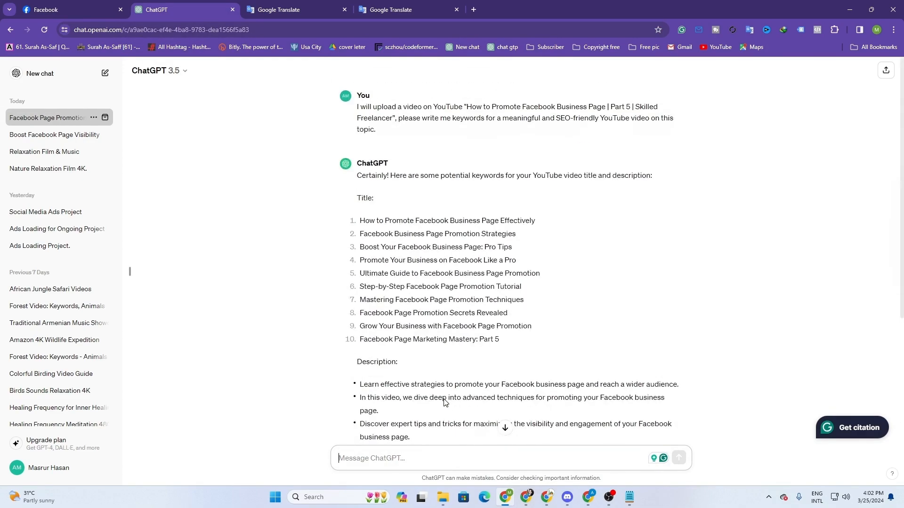
pyautogui.scroll(-1, 404, 310)
pyautogui.scroll(-4, 404, 311)
pyautogui.scroll(5, 391, 259)
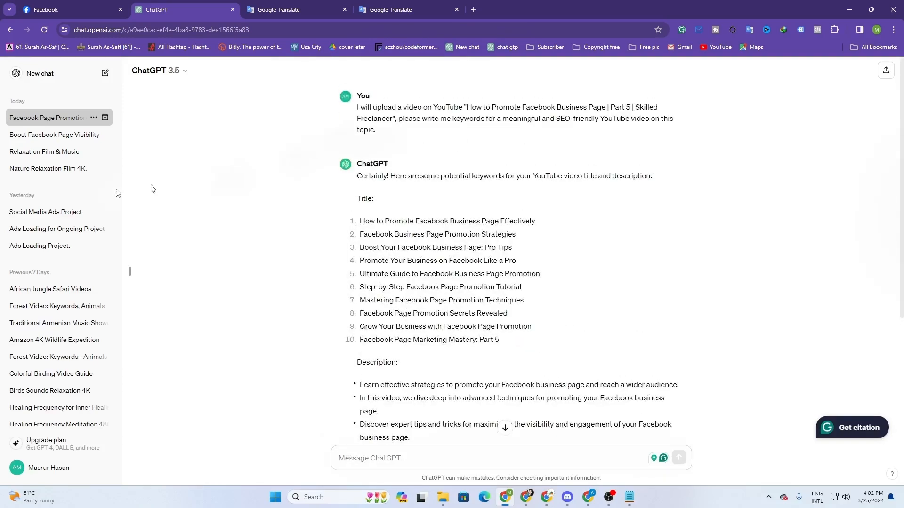
# Look through the Relaxation Film & Music chat to check how keywords were requested there.
pyautogui.click(45, 136)
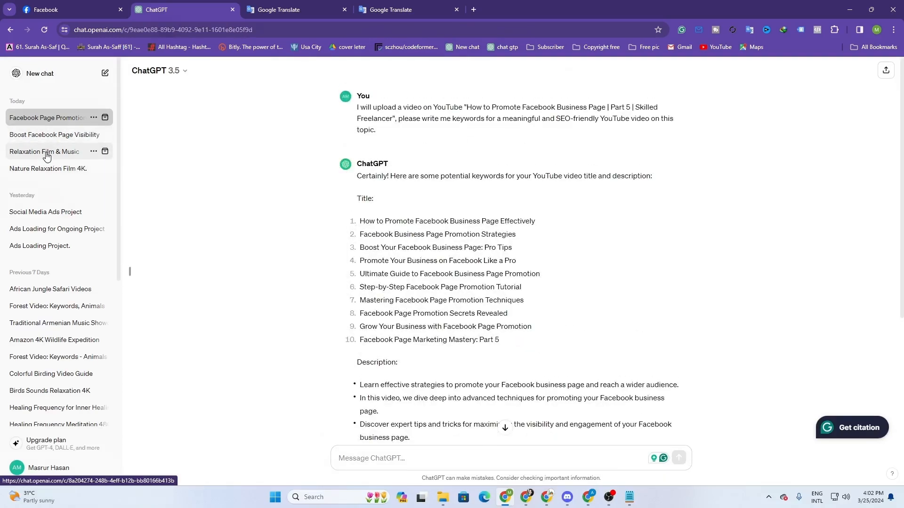
pyautogui.click(44, 152)
pyautogui.scroll(15, 489, 406)
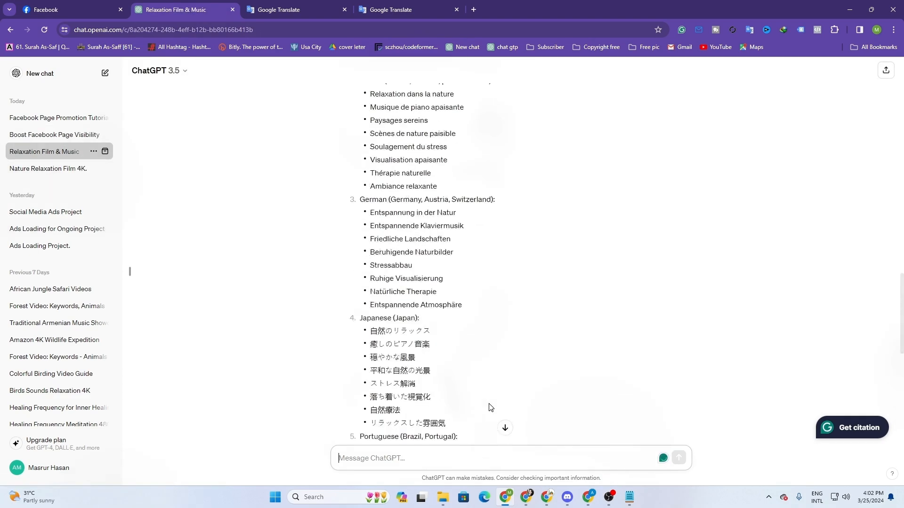
pyautogui.scroll(7, 396, 347)
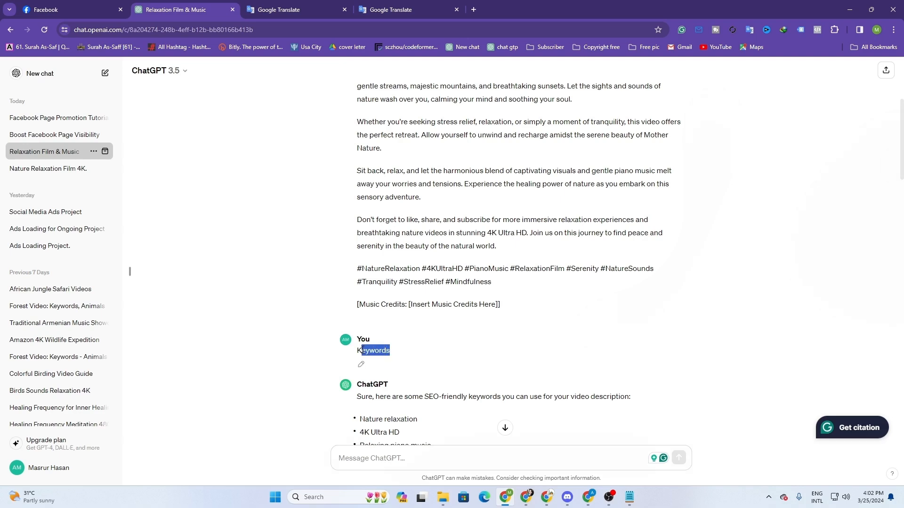
# Return to the new Facebook page promotion chat and reread its keyword response.
pyautogui.click(95, 116)
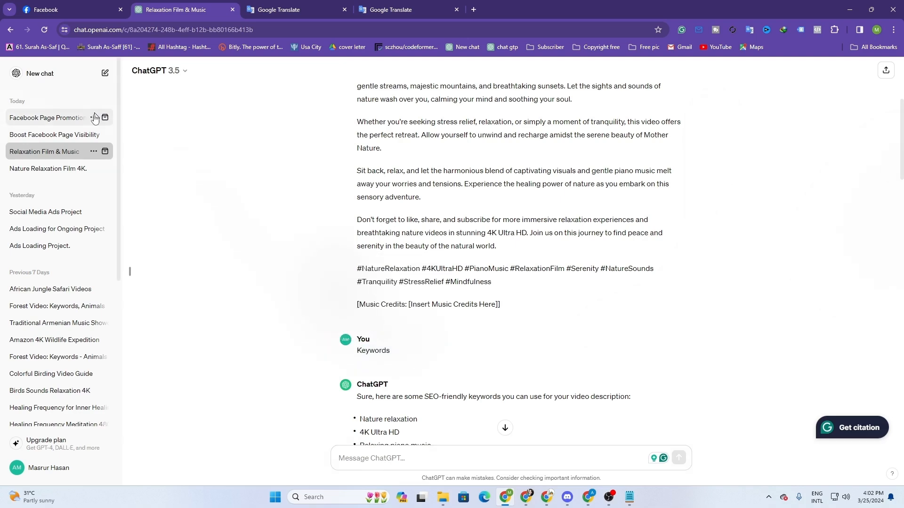
pyautogui.click(79, 119)
pyautogui.scroll(6, 466, 391)
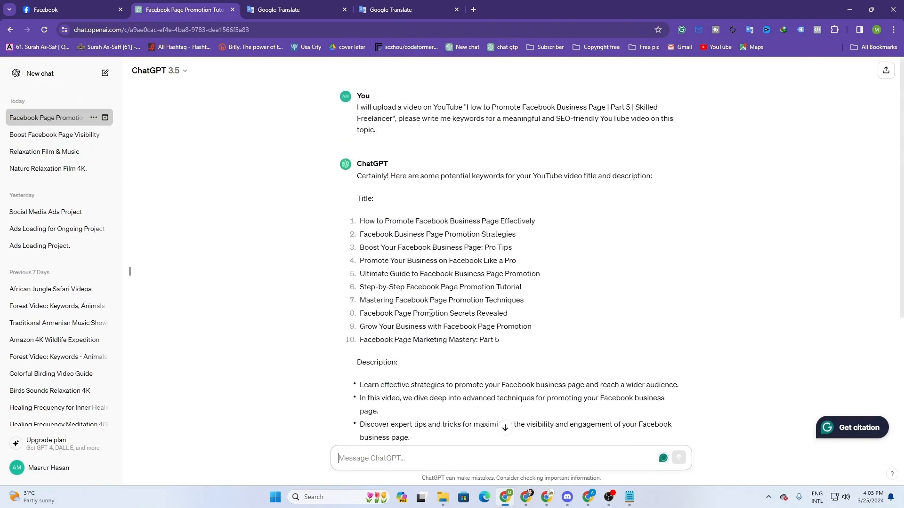
pyautogui.scroll(-3, 430, 317)
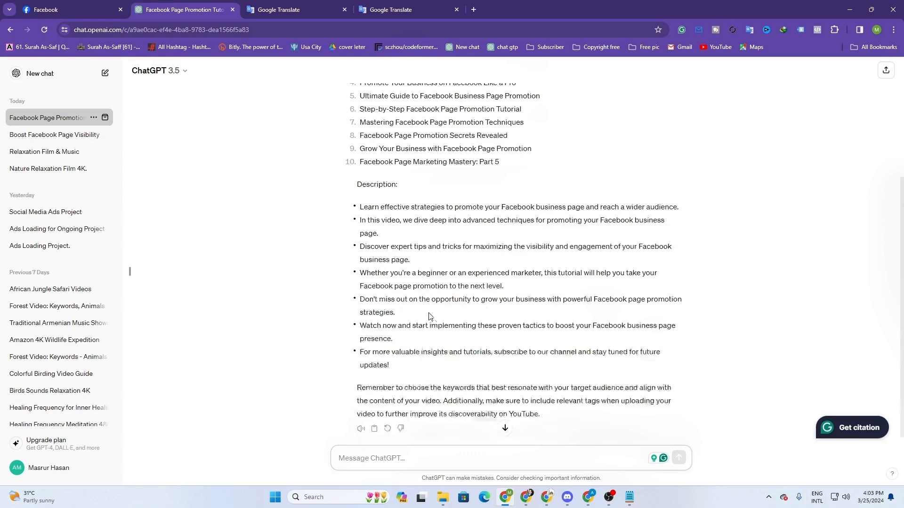
# Look through the Google Translate history for the earlier keyword prompts.
pyautogui.click(302, 9)
pyautogui.click(401, 4)
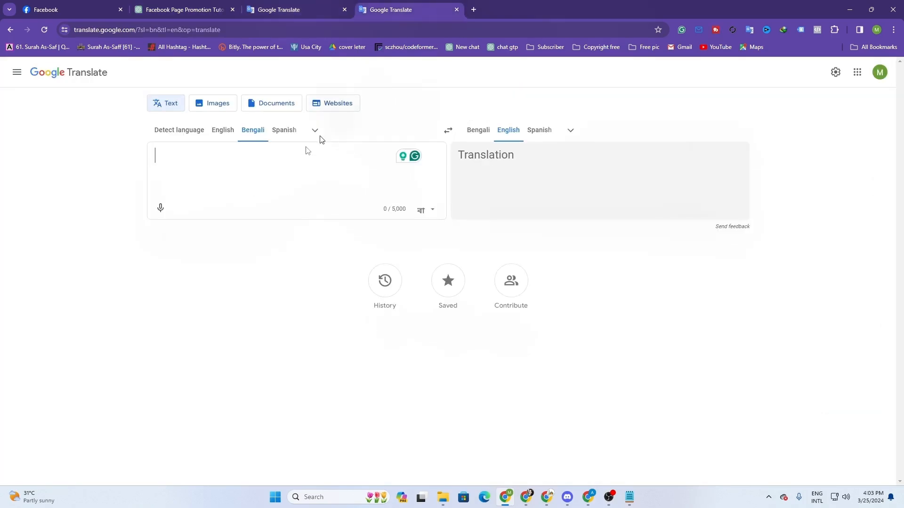
pyautogui.click(293, 5)
pyautogui.click(423, 9)
pyautogui.click(385, 282)
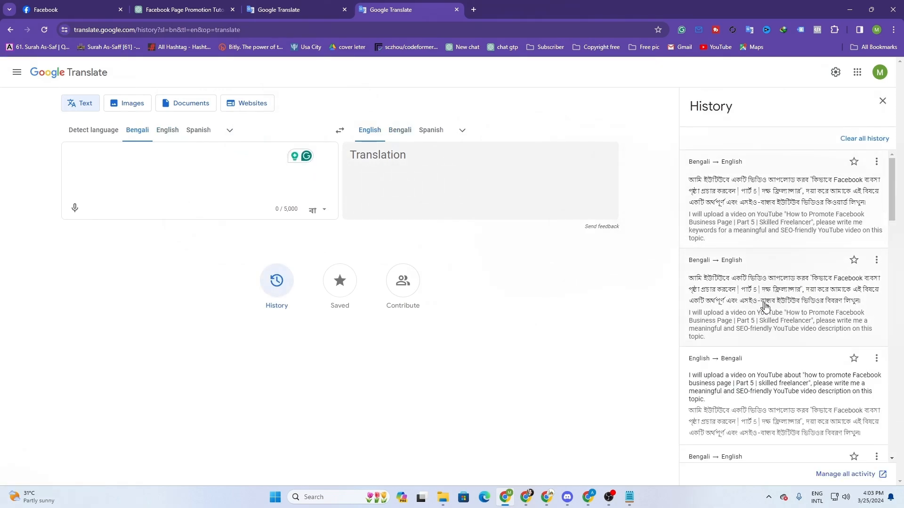
pyautogui.scroll(-1, 764, 306)
# Send "short keyword" in the ChatGPT promotion chat and copy the keywords from Facebook Marketing through Business Page Growth.
pyautogui.click(184, 9)
pyautogui.press('Return')
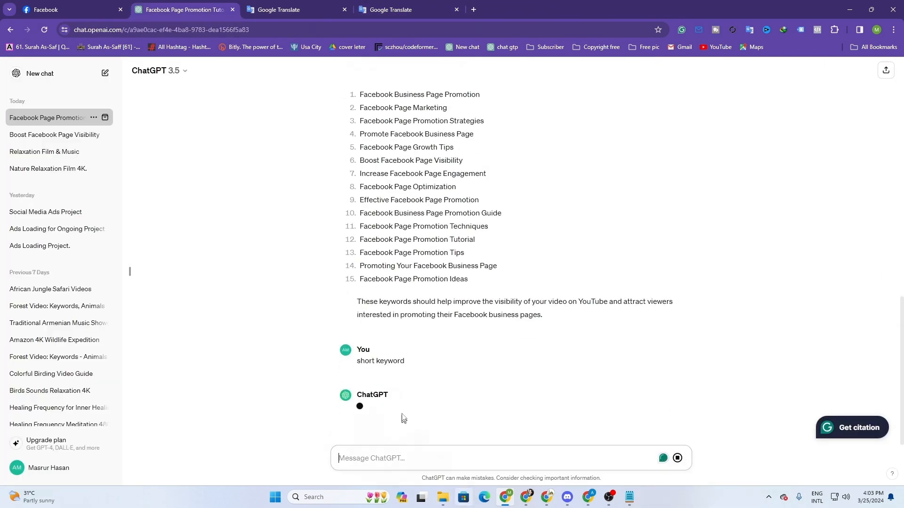
pyautogui.moveTo(360, 275); pyautogui.dragTo(434, 382)
pyautogui.hotkey('ctrl', 'c')
pyautogui.rightClick(406, 370)
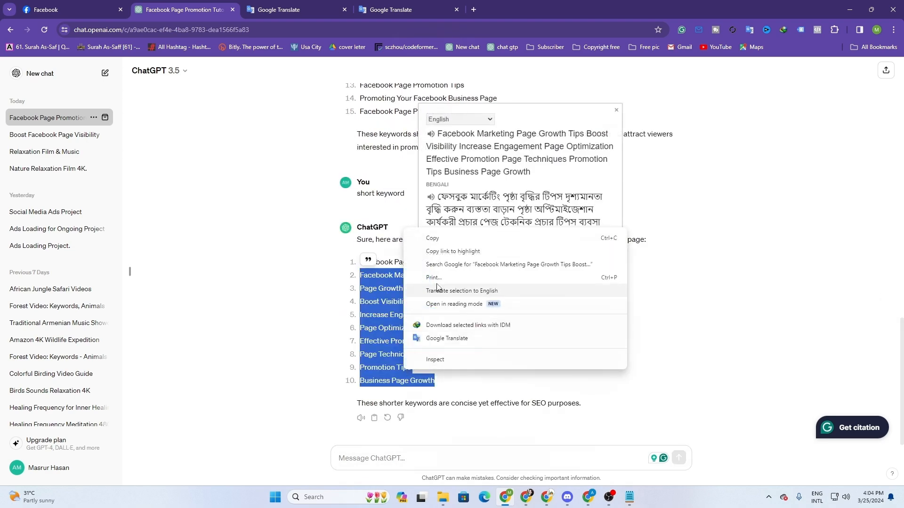
pyautogui.click(434, 240)
pyautogui.click(534, 366)
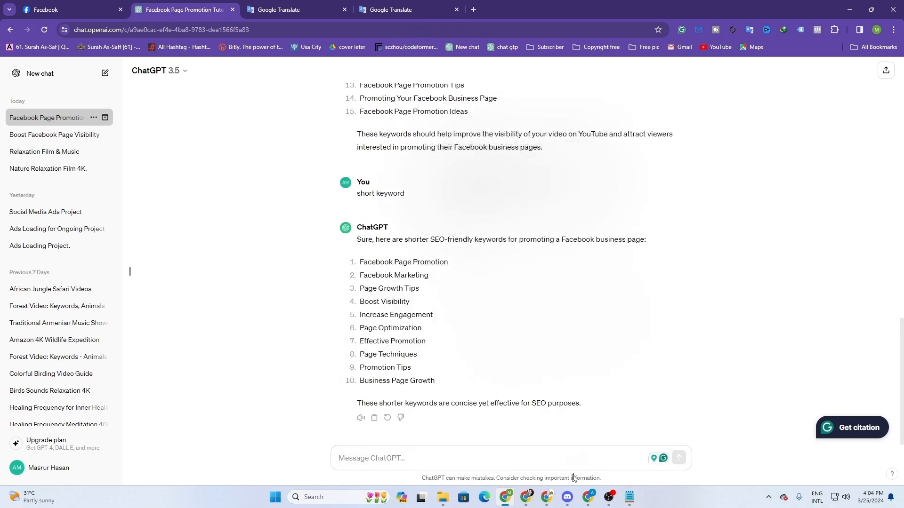
# Switch to the video details in YouTube Studio and try to paste the copied keywords after the last tag.
pyautogui.click(588, 498)
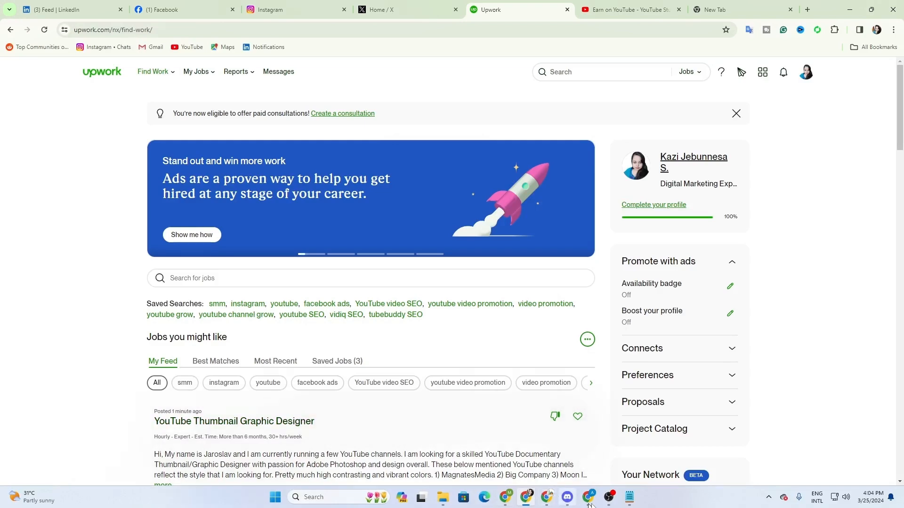
pyautogui.click(593, 504)
pyautogui.click(302, 254)
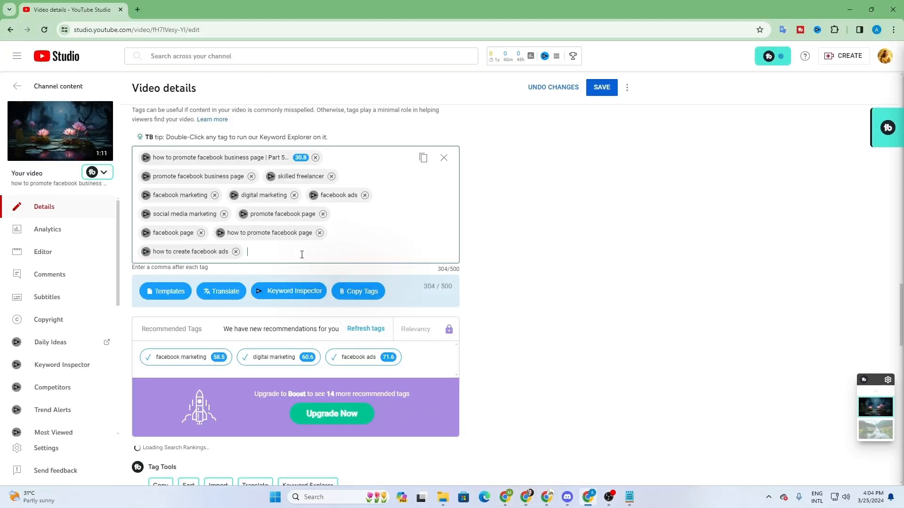
pyautogui.rightClick(302, 254)
pyautogui.click(320, 347)
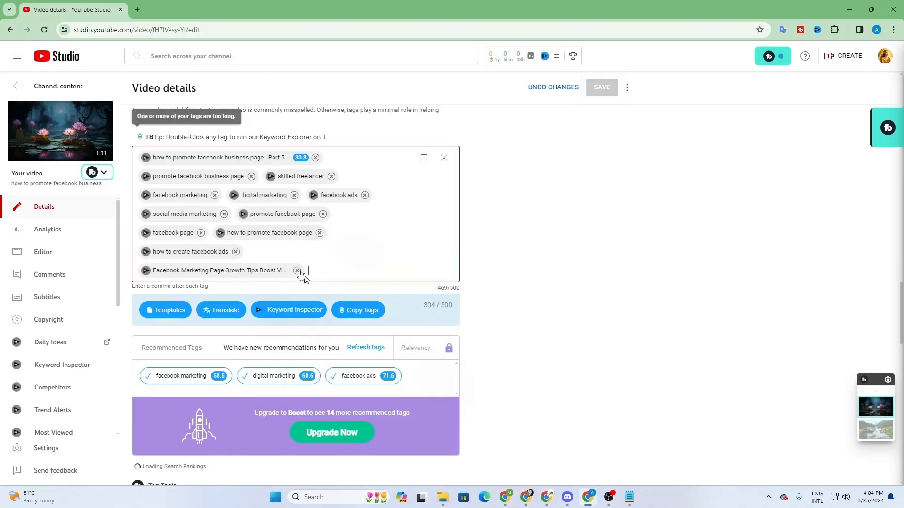
# Replace the note's text in Notepad with the copied keywords, one per line, each followed by a comma.
pyautogui.click(631, 500)
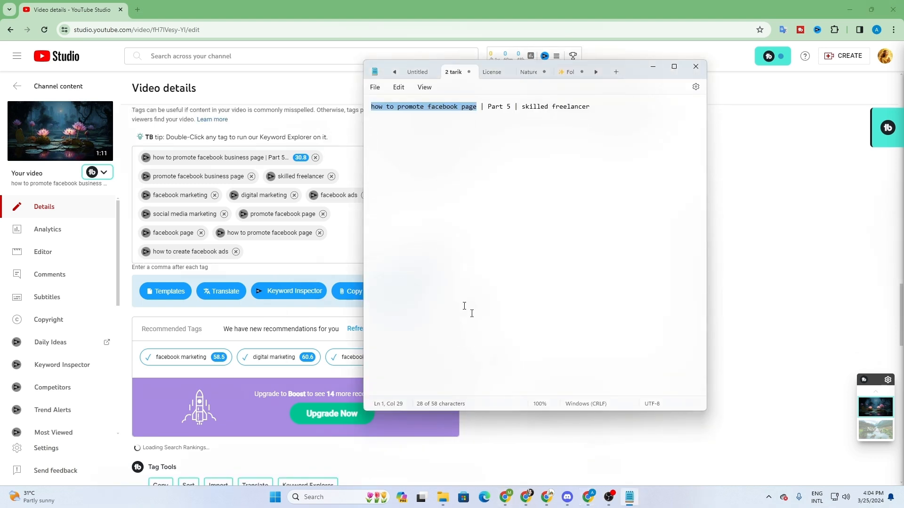
pyautogui.hotkey('ctrl', 'a')
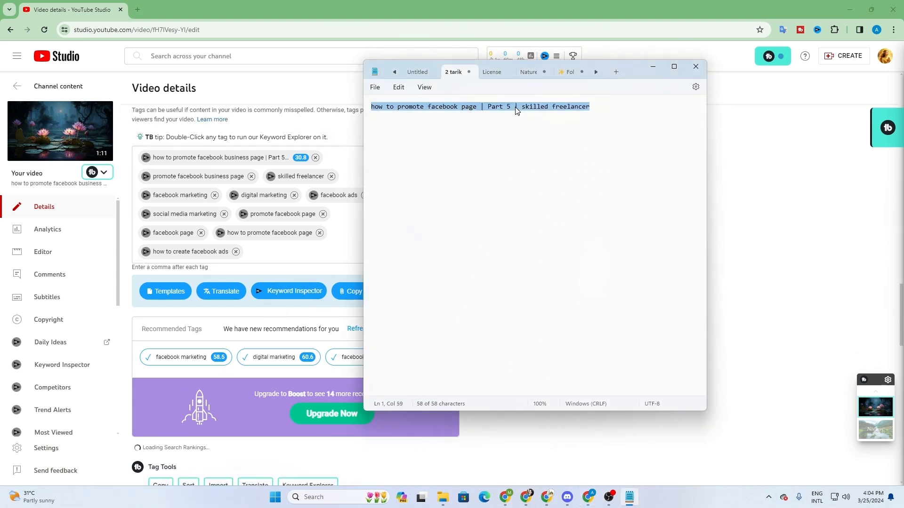
pyautogui.hotkey('ctrl', 'v')
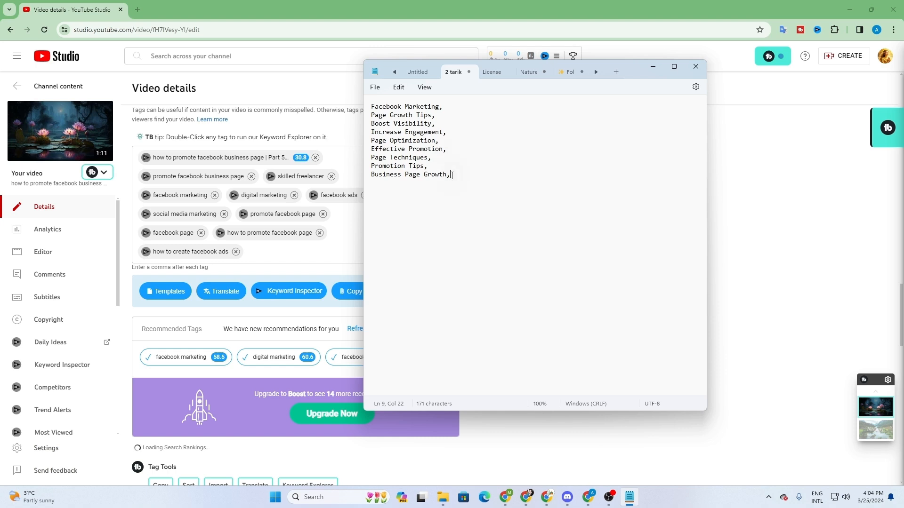
# Copy the whole keyword list from the Notepad note and paste it after the last tag in YouTube Studio.
pyautogui.moveTo(451, 175); pyautogui.dragTo(384, 120)
pyautogui.rightClick(386, 119)
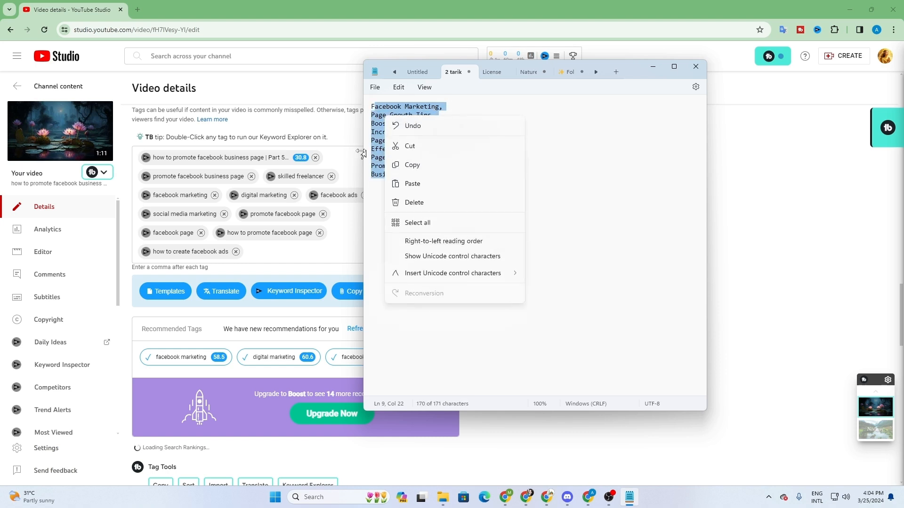
pyautogui.press('Escape')
pyautogui.moveTo(452, 176); pyautogui.dragTo(365, 105)
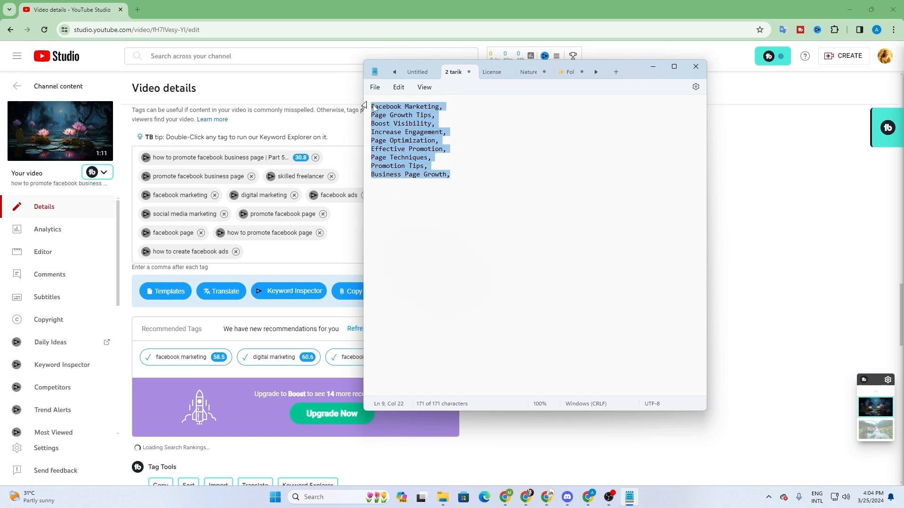
pyautogui.rightClick(388, 120)
pyautogui.click(414, 168)
pyautogui.click(301, 250)
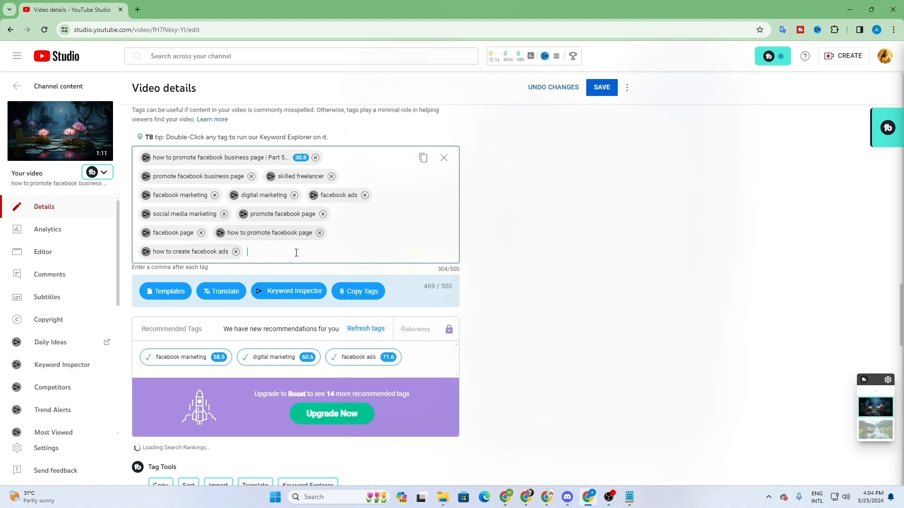
pyautogui.rightClick(297, 258)
pyautogui.click(312, 343)
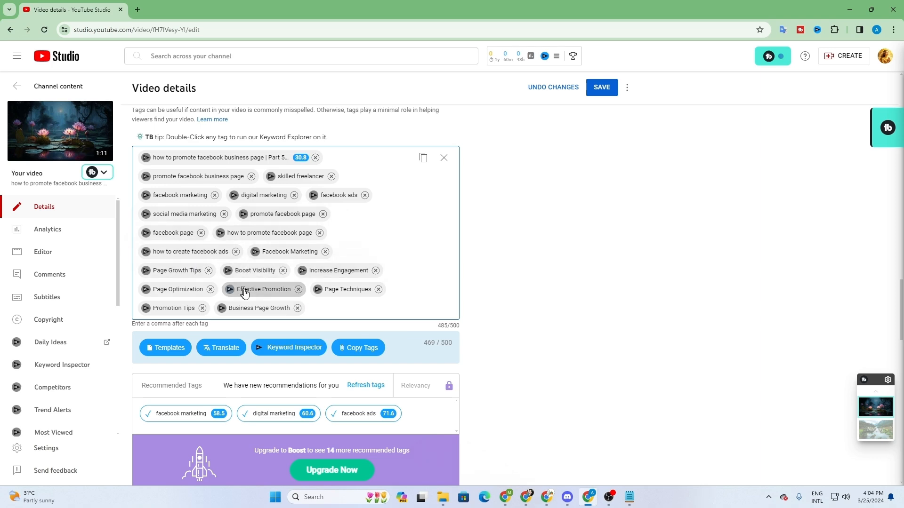
# Save the video's changes and reload the video details page.
pyautogui.scroll(15, 447, 310)
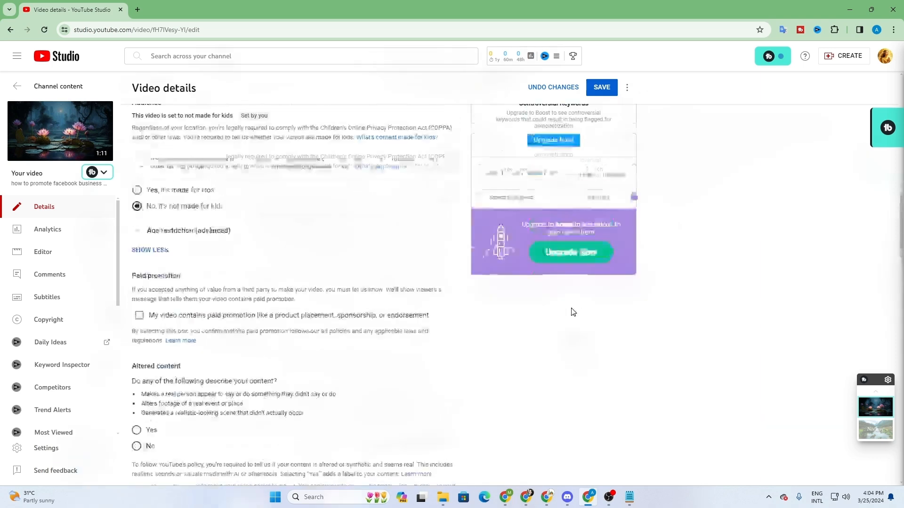
pyautogui.scroll(2, 549, 278)
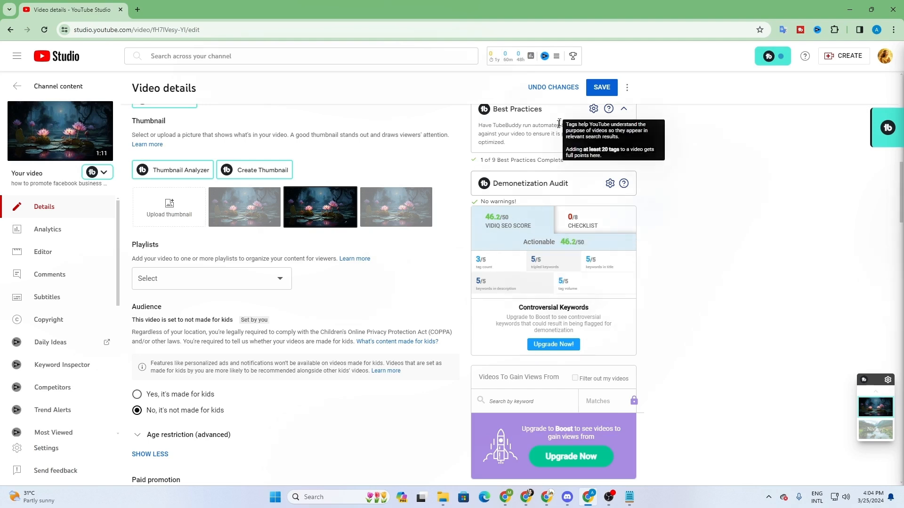
pyautogui.click(602, 88)
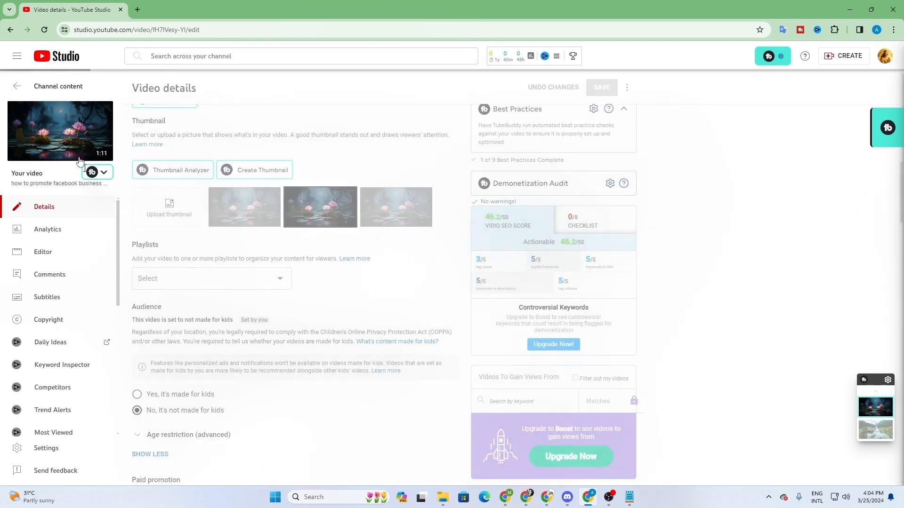
pyautogui.click(45, 30)
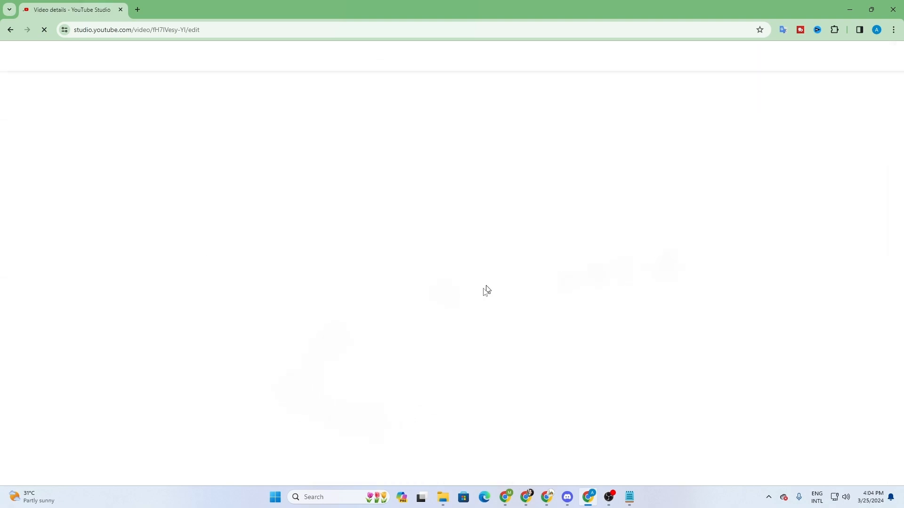
# Check the vidIQ SEO score and the tag count rating for the video.
pyautogui.scroll(-10, 541, 454)
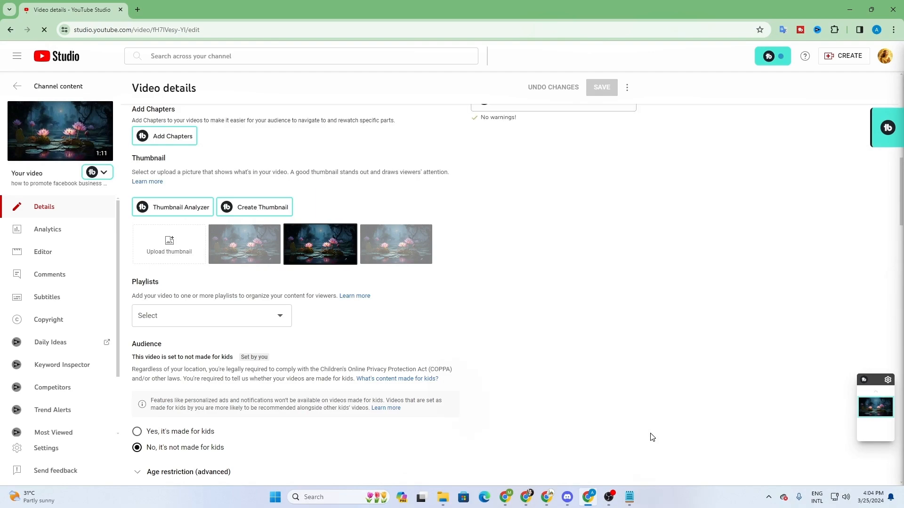
pyautogui.scroll(8, 652, 438)
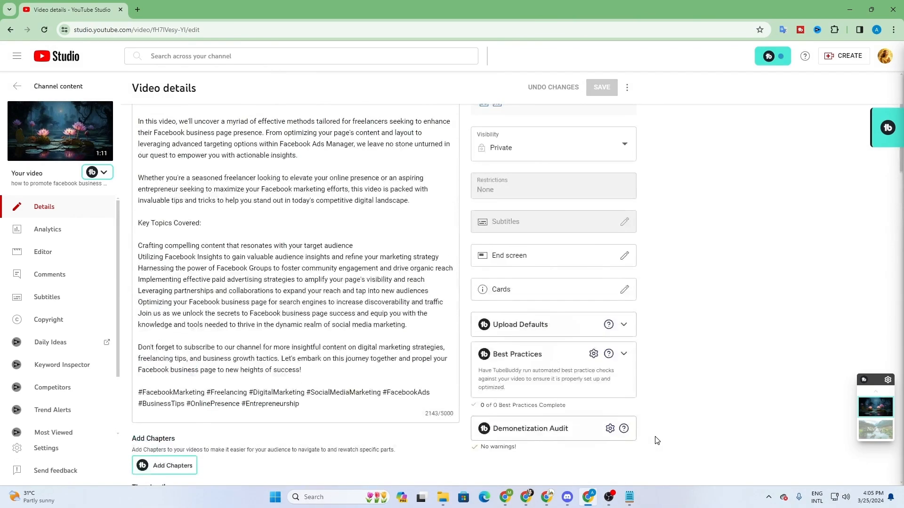
pyautogui.scroll(-4, 657, 441)
pyautogui.scroll(-3, 493, 440)
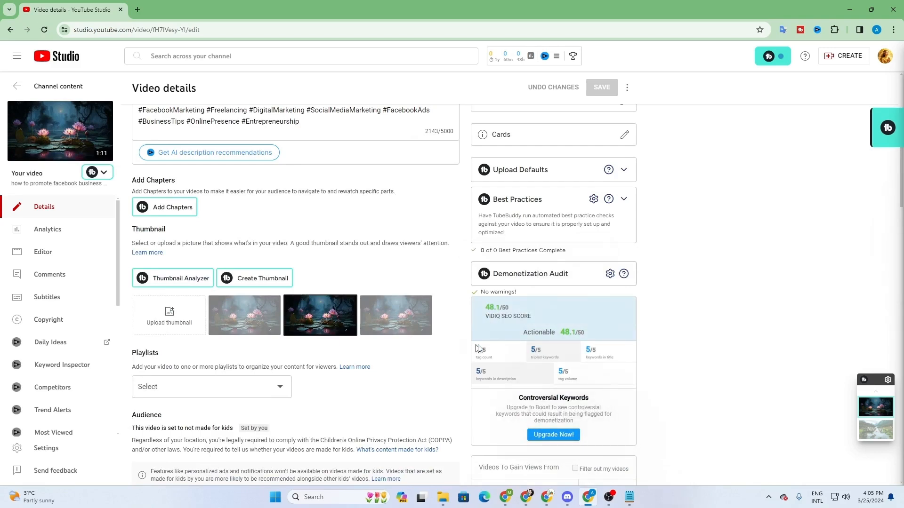
pyautogui.scroll(-15, 520, 352)
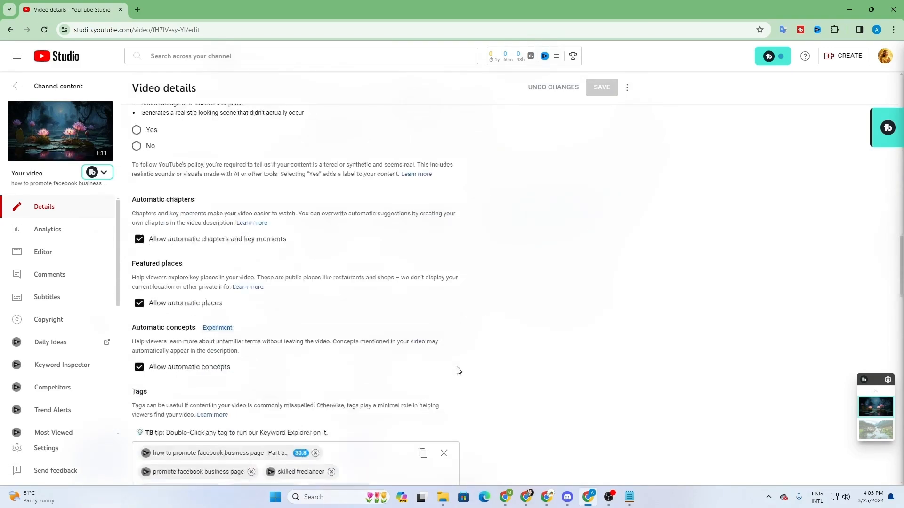
pyautogui.scroll(15, 472, 321)
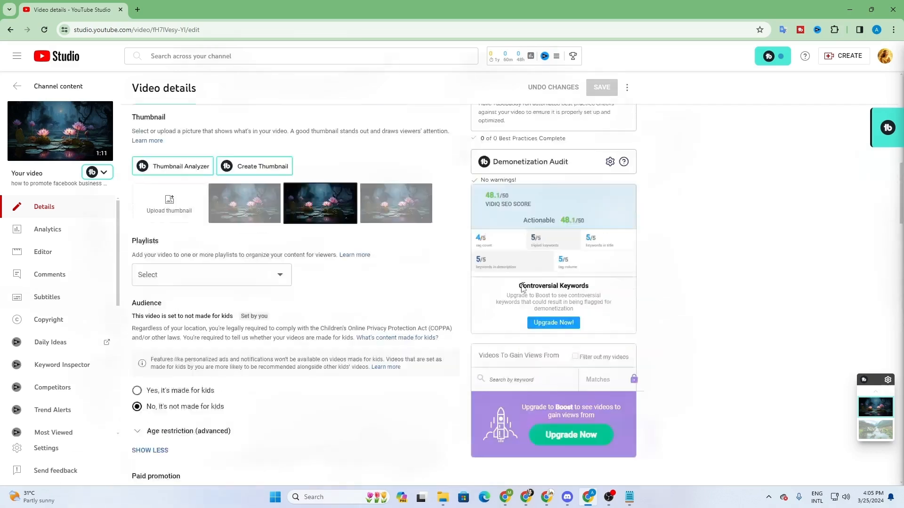
pyautogui.scroll(-1, 482, 255)
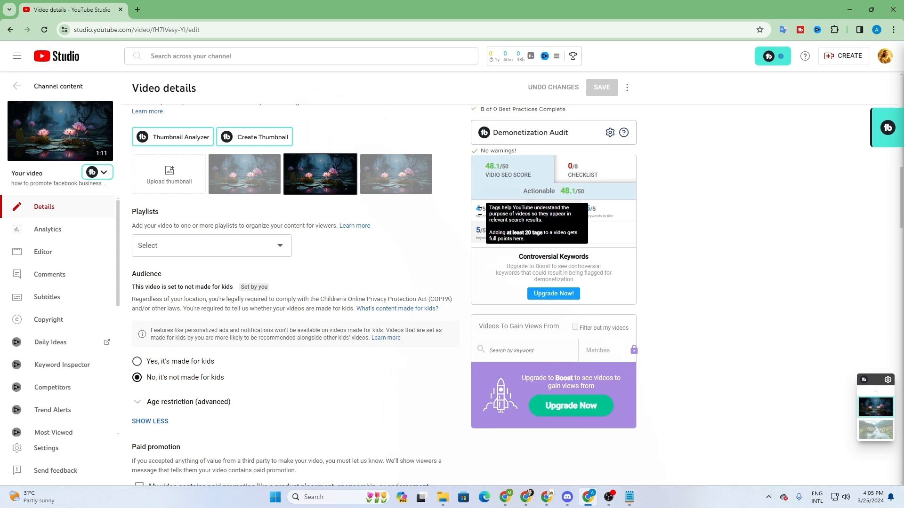
# Add the tag "crm" after the last tag of the video.
pyautogui.scroll(-3, 403, 317)
pyautogui.scroll(-10, 306, 396)
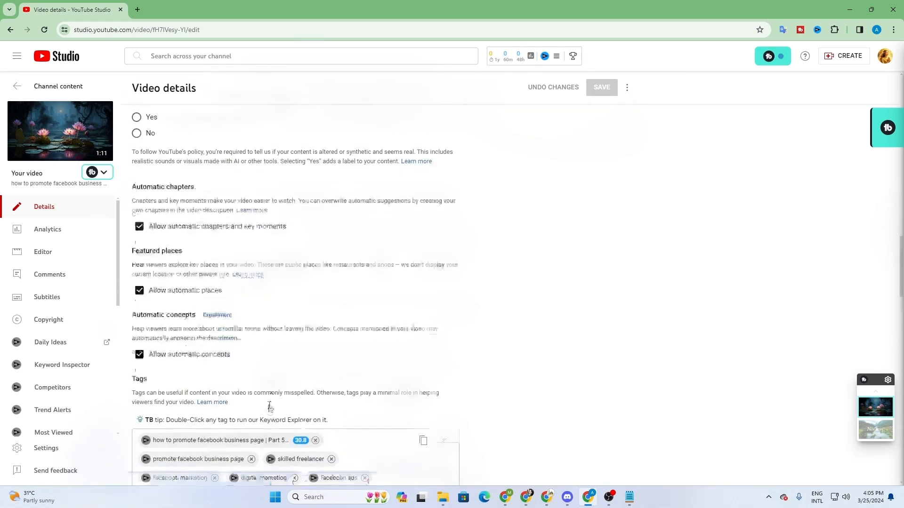
pyautogui.click(346, 375)
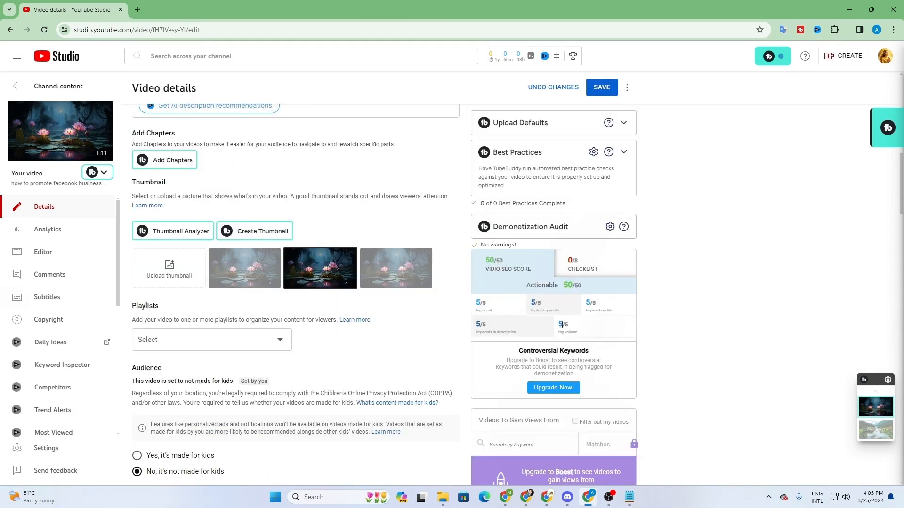
# Review the video's tag list, the vidIQ score breakdown with its tag count advice, and the video title.
pyautogui.scroll(-13, 444, 339)
pyautogui.scroll(-5, 346, 339)
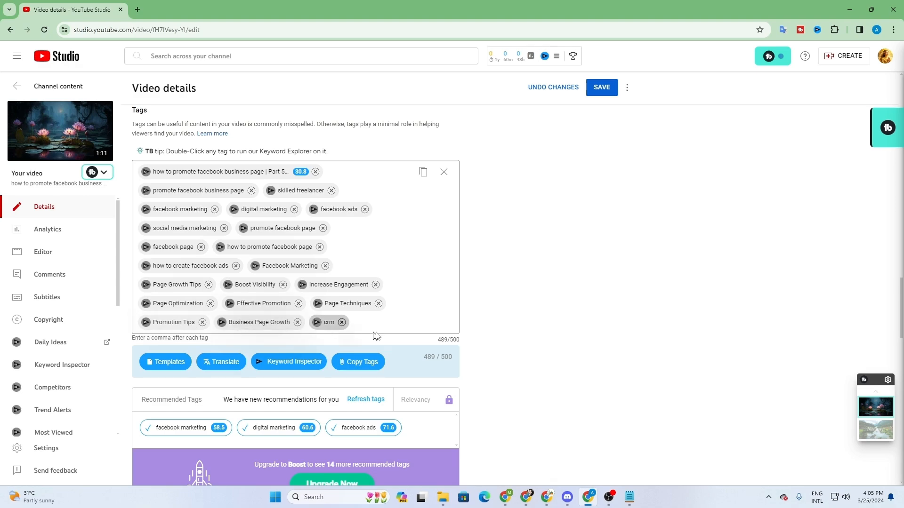
pyautogui.scroll(15, 330, 323)
pyautogui.scroll(5, 516, 318)
pyautogui.scroll(-2, 490, 405)
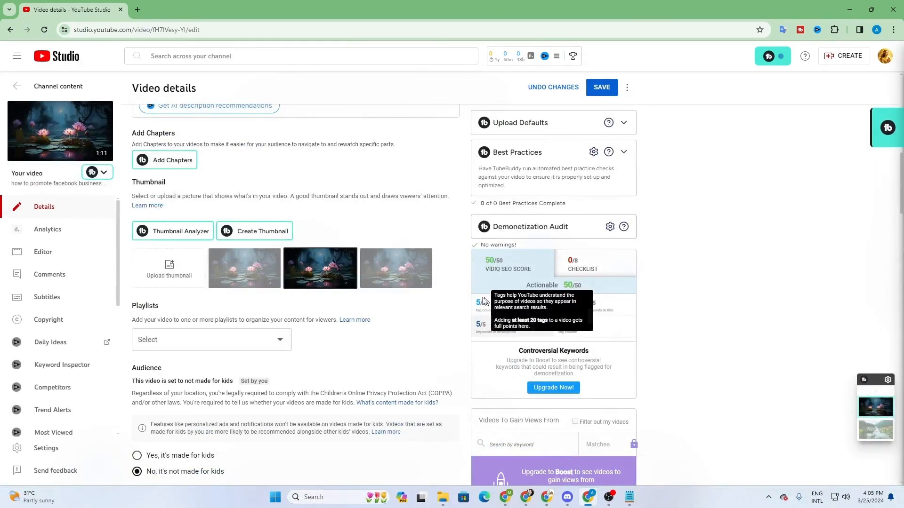
pyautogui.scroll(-4, 488, 411)
pyautogui.scroll(5, 666, 456)
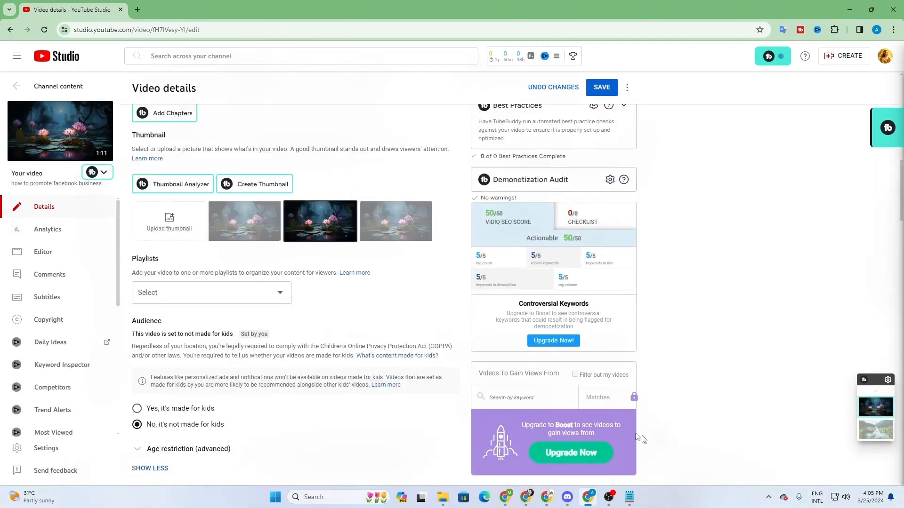
pyautogui.moveTo(494, 354)
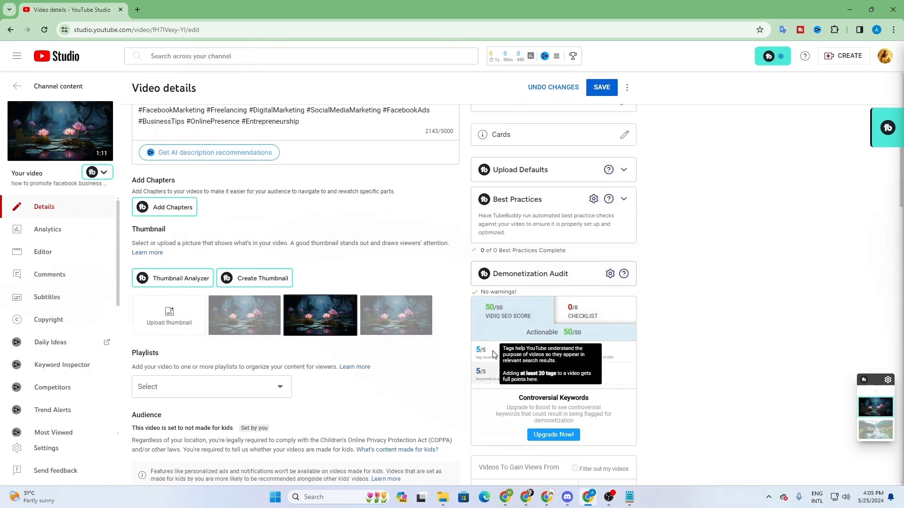
pyautogui.scroll(-1, 493, 354)
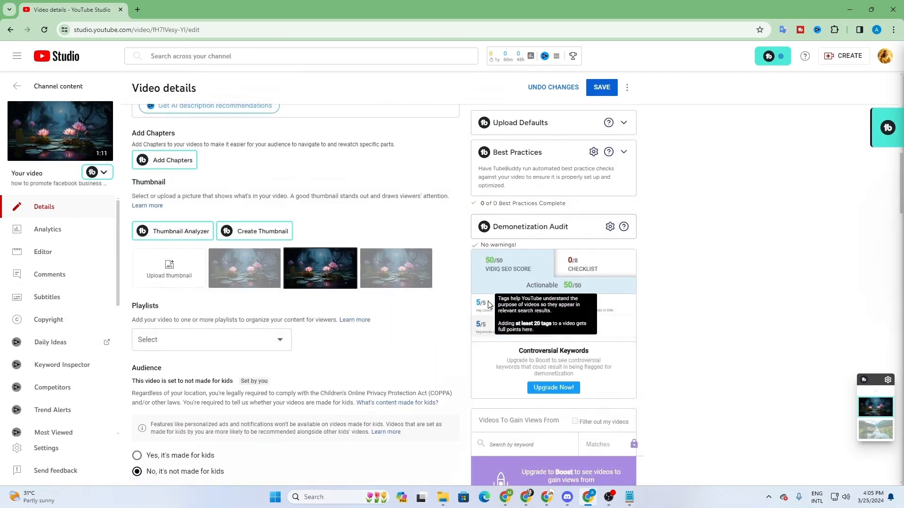
pyautogui.scroll(-15, 486, 305)
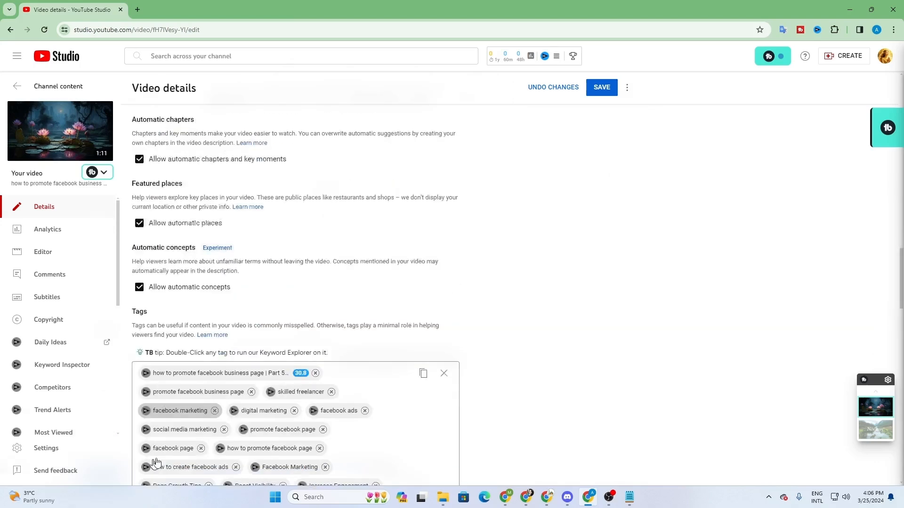
pyautogui.click(372, 369)
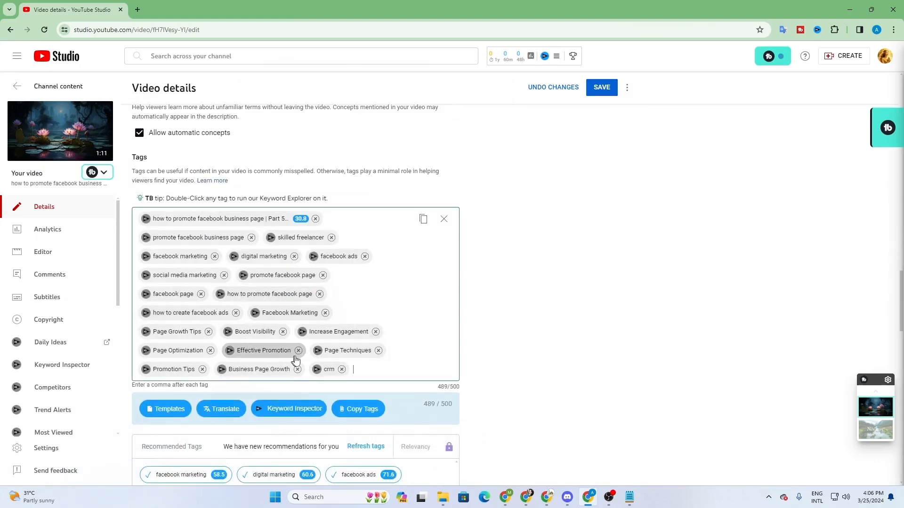
pyautogui.scroll(3, 283, 360)
pyautogui.scroll(20, 260, 413)
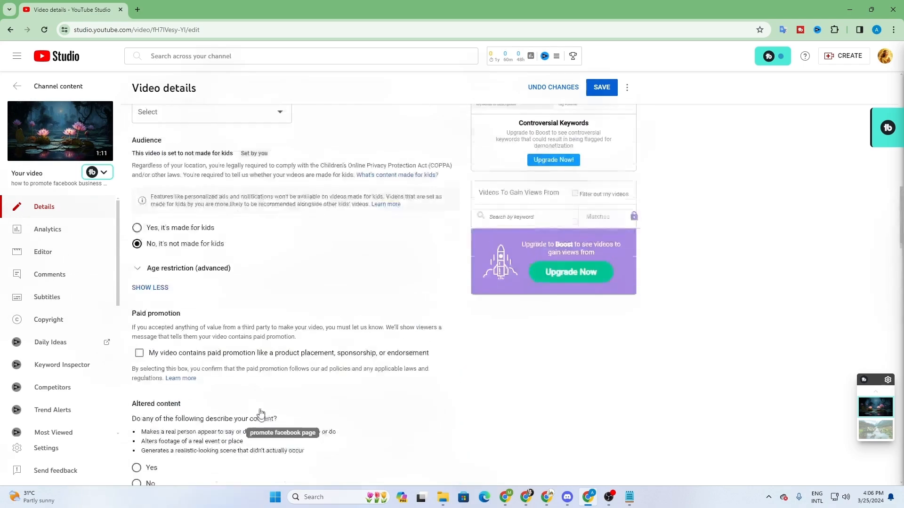
pyautogui.scroll(3, 262, 412)
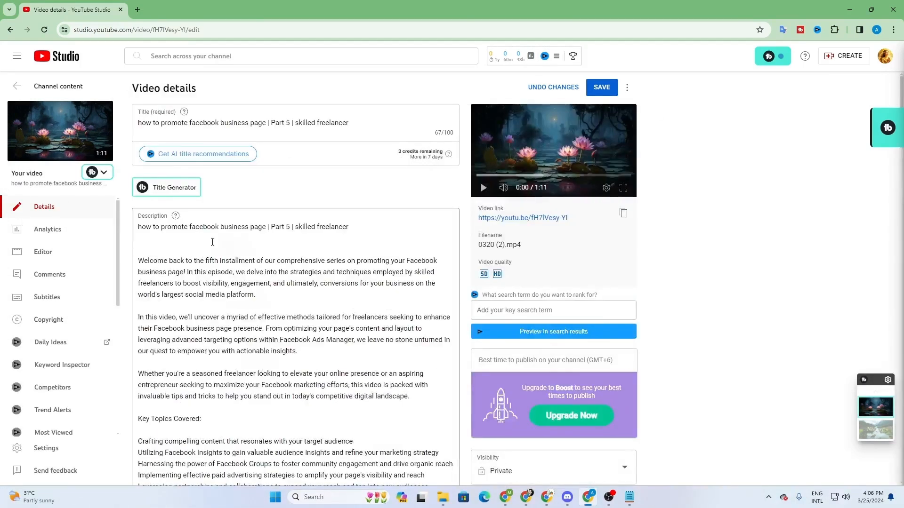
pyautogui.moveTo(138, 122); pyautogui.dragTo(339, 122)
pyautogui.click(362, 122)
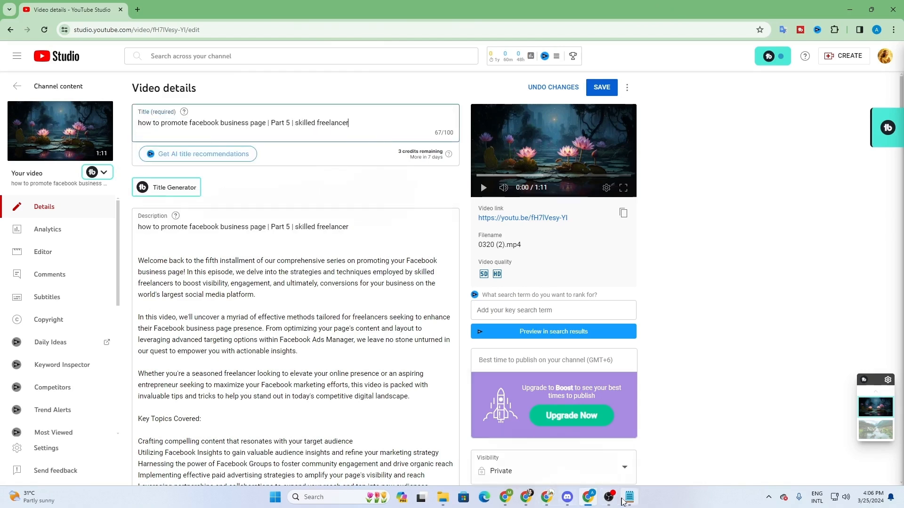
# Switch to Notepad, cut all the keywords from the note and minimize the window.
pyautogui.click(624, 500)
pyautogui.moveTo(492, 197); pyautogui.dragTo(363, 113)
pyautogui.hotkey('ctrl', 'x')
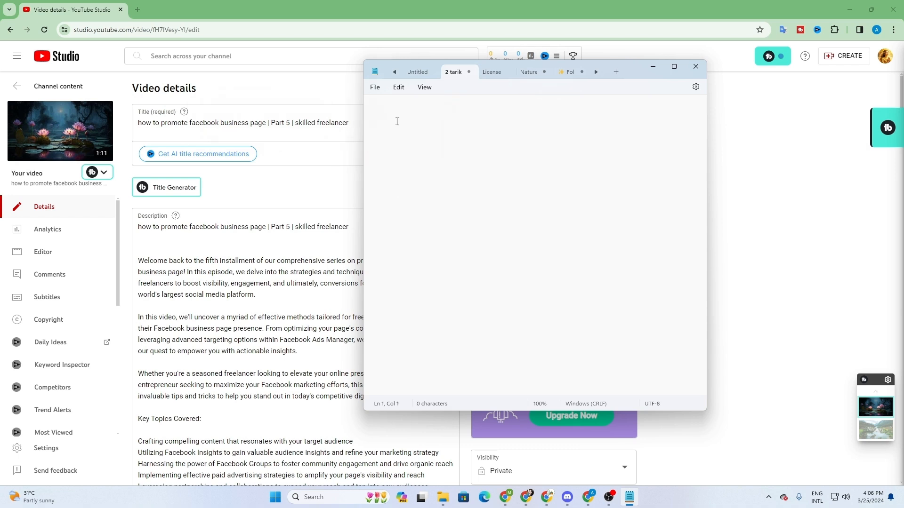
pyautogui.click(650, 69)
# Switch to the Chrome window with the Upwork page and open Google Drive in its empty tab.
pyautogui.click(531, 504)
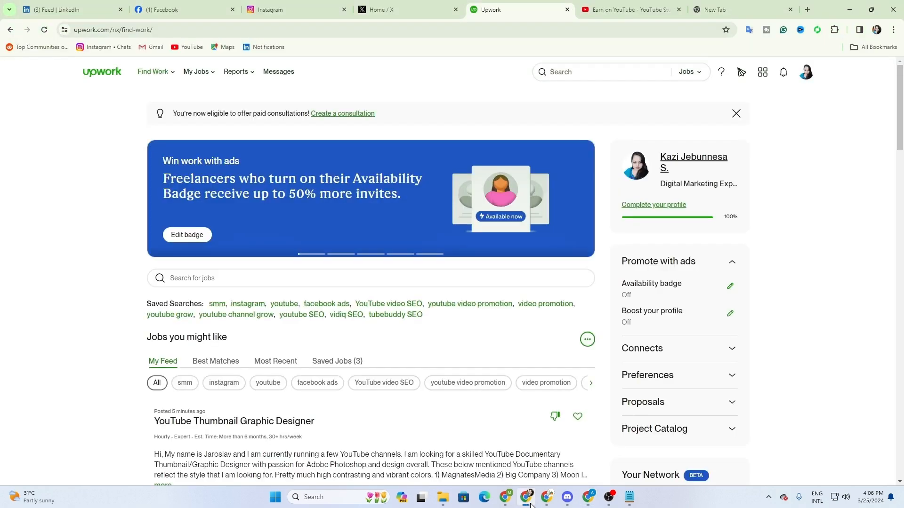
pyautogui.click(748, 10)
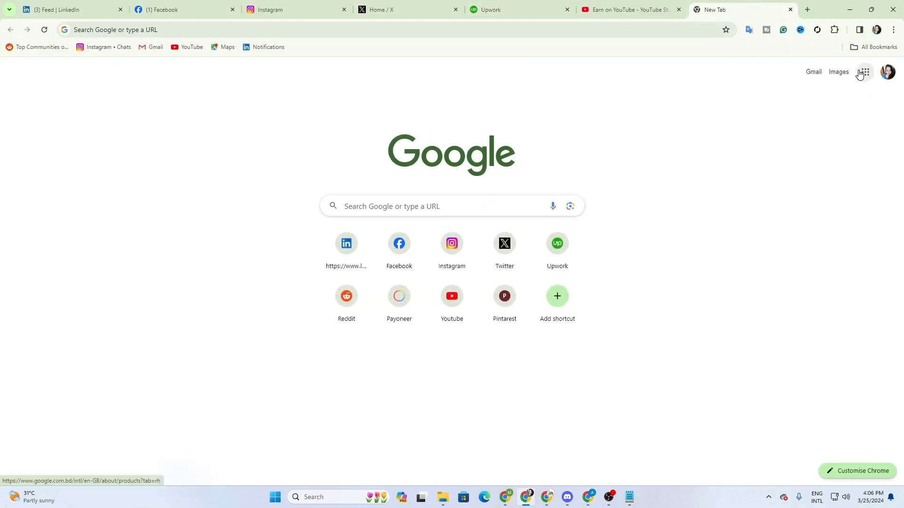
pyautogui.click(864, 72)
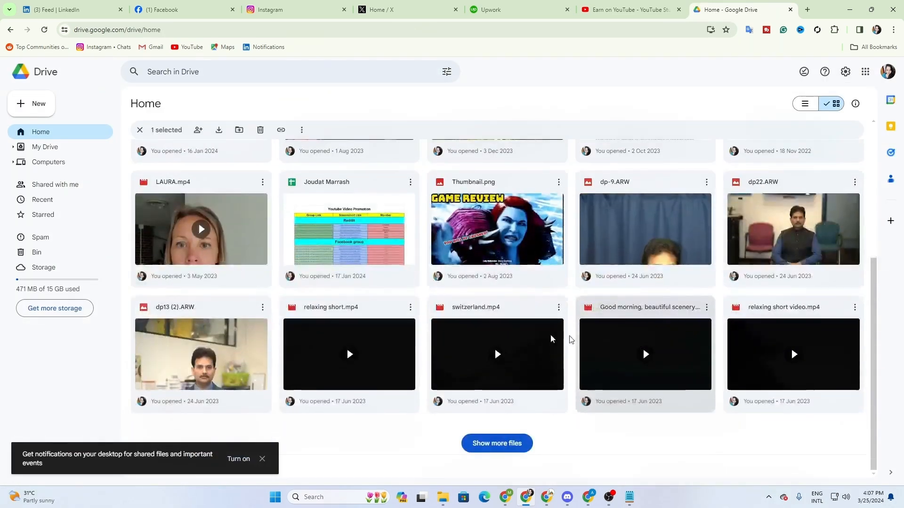
pyautogui.scroll(5, 471, 348)
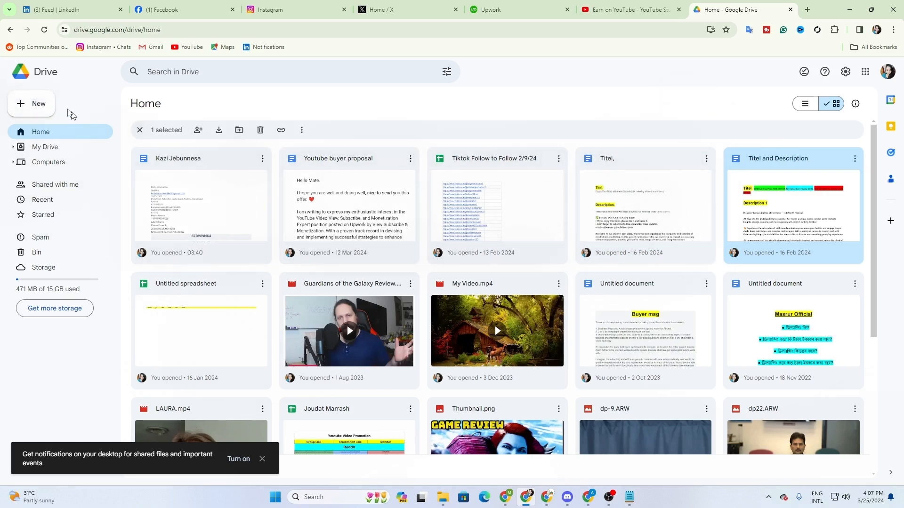
# Create a blank Google Docs document from Drive and enter "Title" as its first line.
pyautogui.click(38, 101)
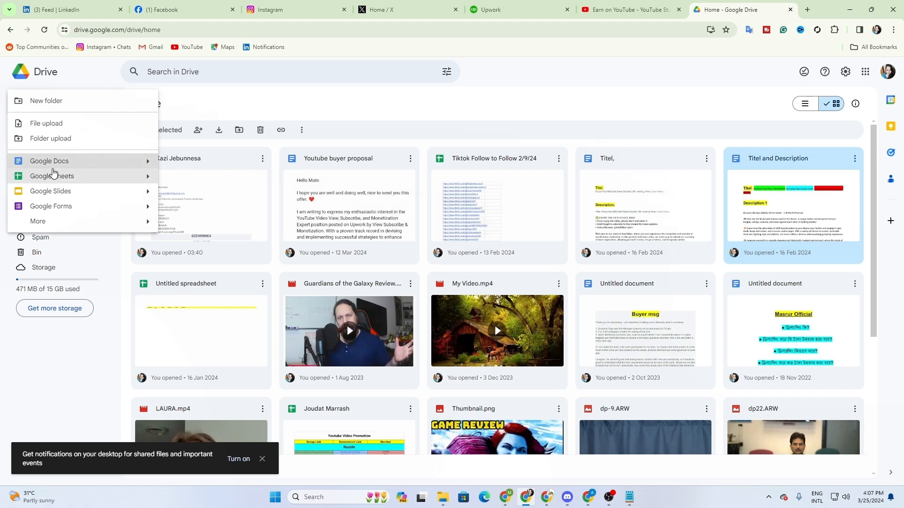
pyautogui.click(52, 165)
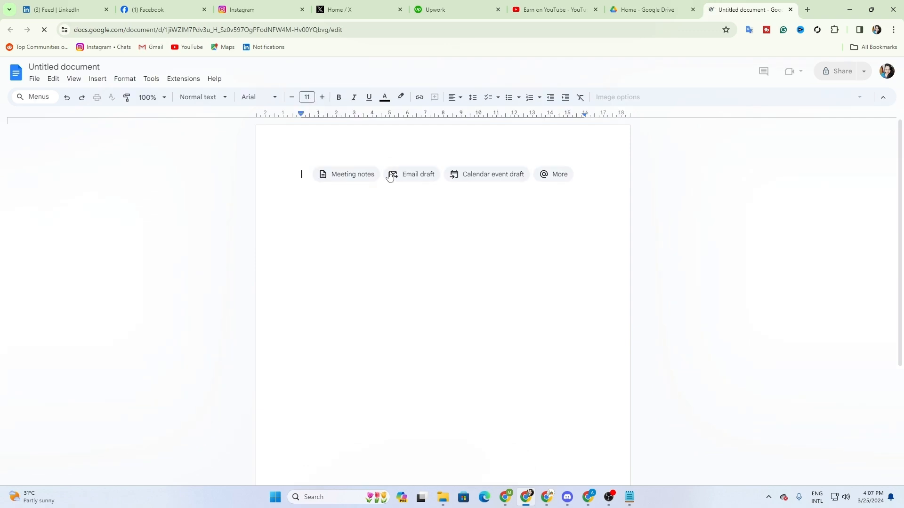
pyautogui.write('T')
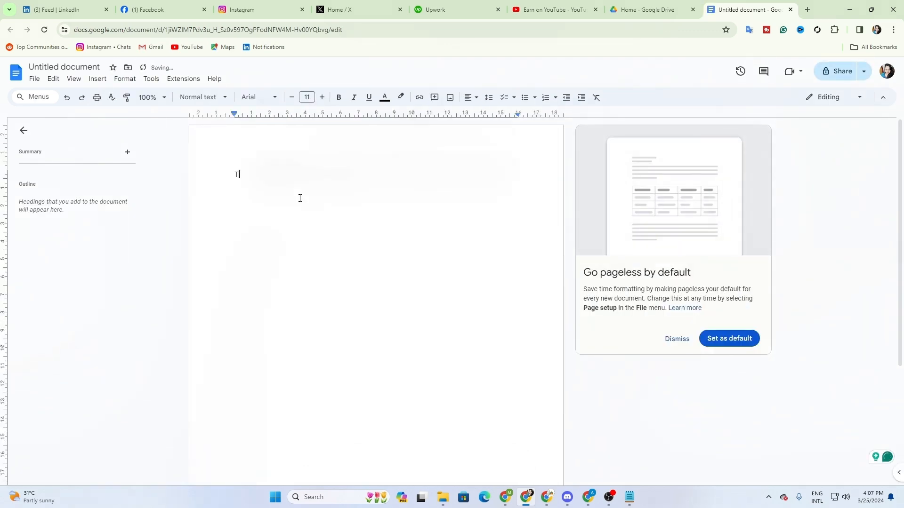
pyautogui.write('it')
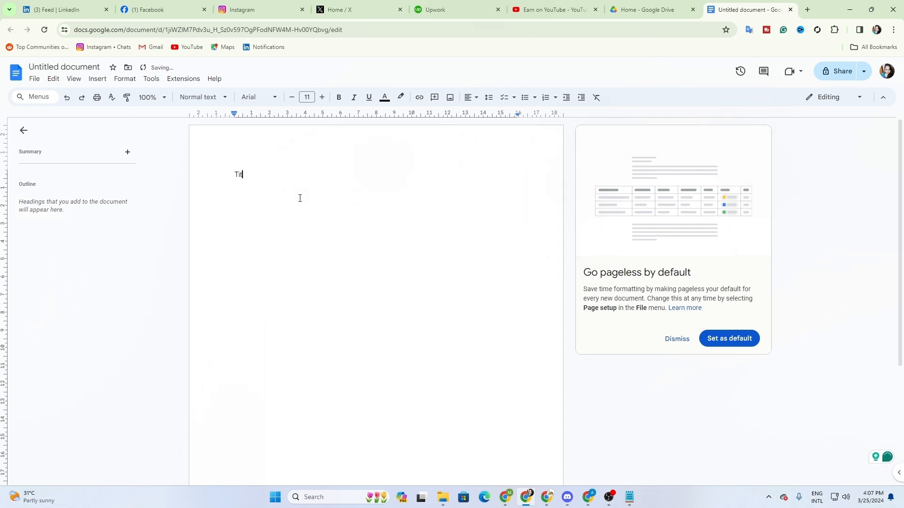
pyautogui.write('le')
# Change the spelling of the heading word to "Titel".
pyautogui.click(252, 174)
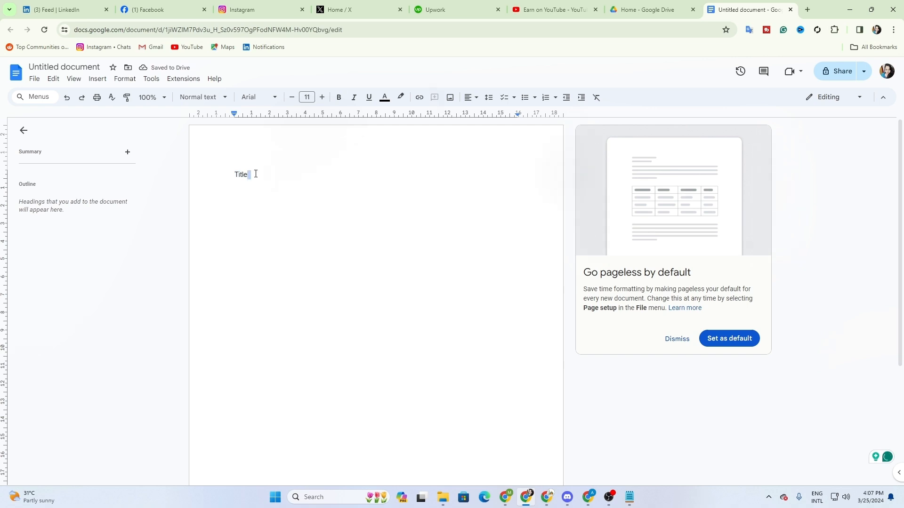
pyautogui.doubleClick(237, 176)
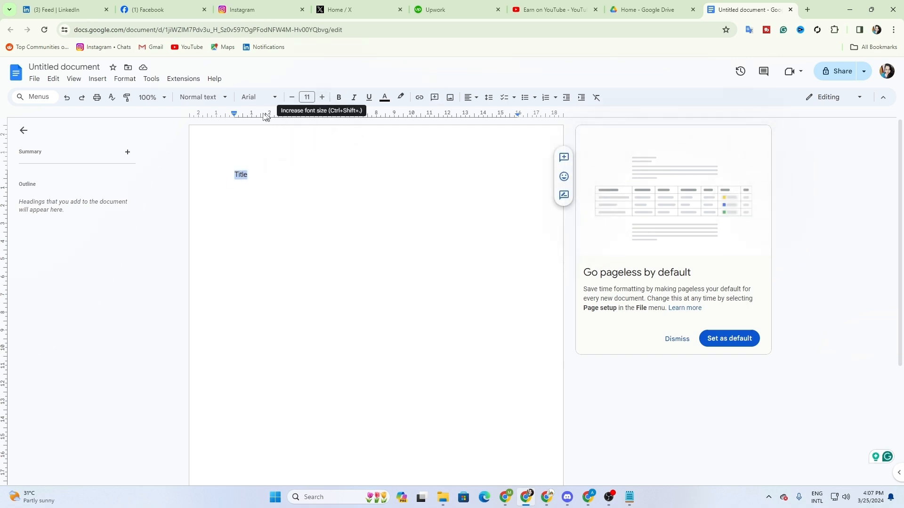
pyautogui.click(257, 175)
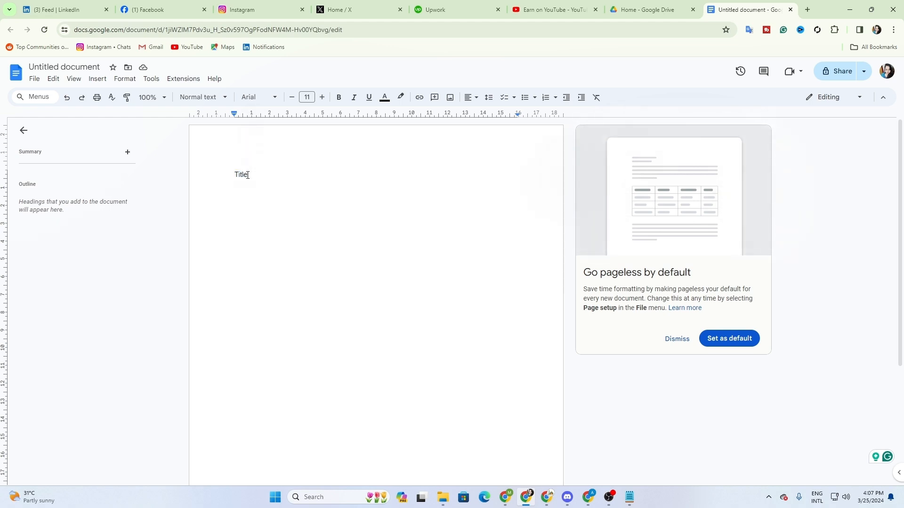
pyautogui.moveTo(243, 176); pyautogui.dragTo(250, 176)
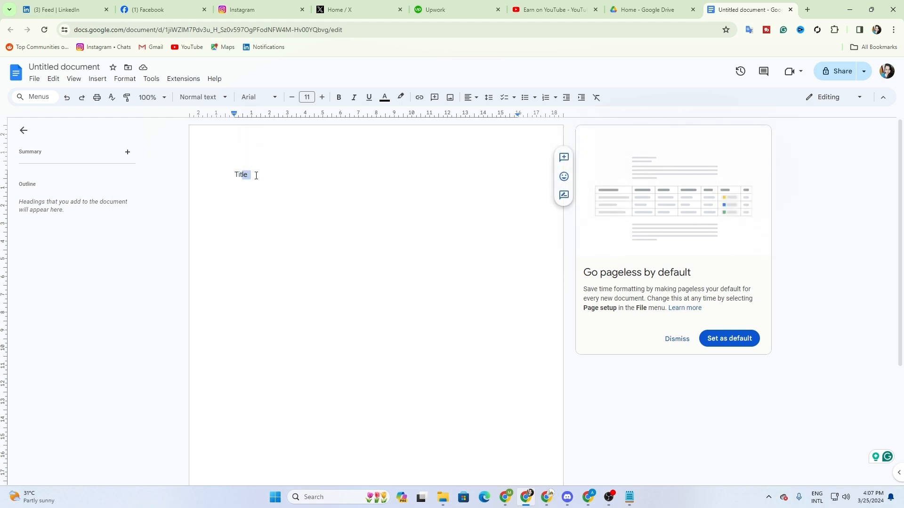
pyautogui.press('BackSpace')
pyautogui.write('el')
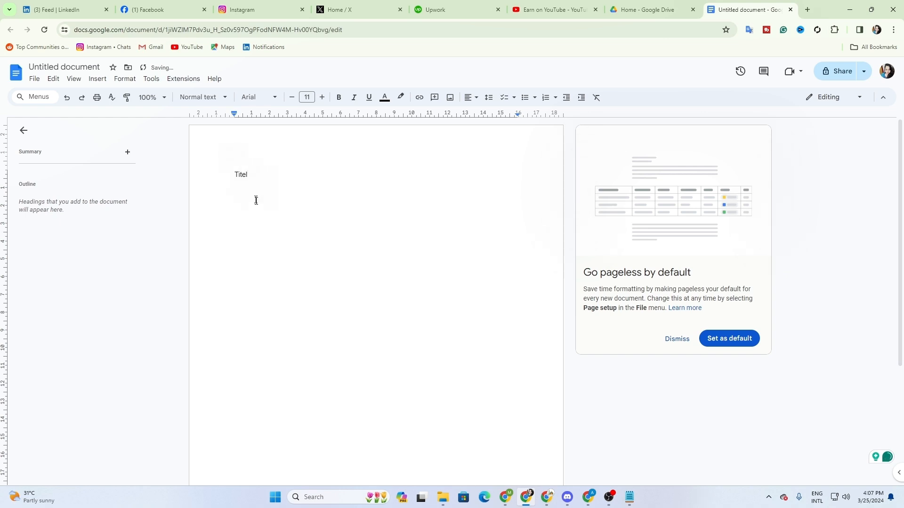
# Try to set the heading's font size to 30.
pyautogui.doubleClick(245, 175)
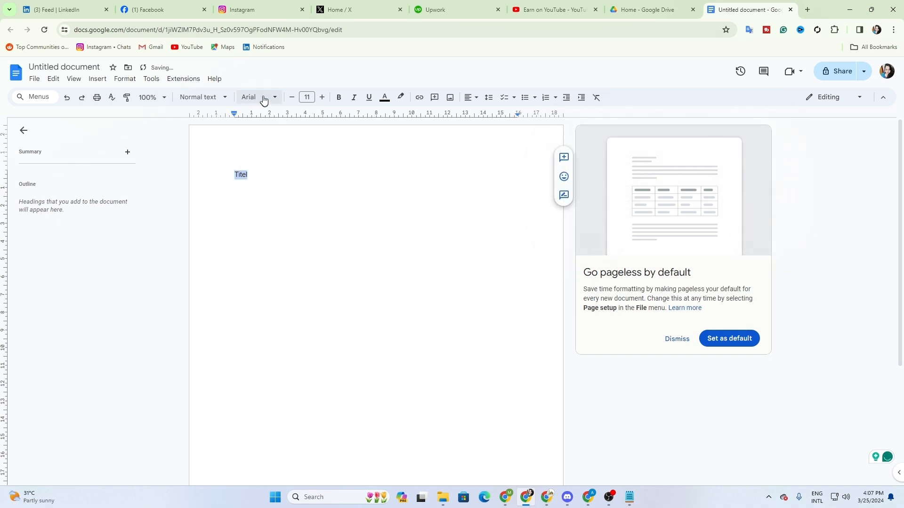
pyautogui.click(263, 97)
pyautogui.click(230, 174)
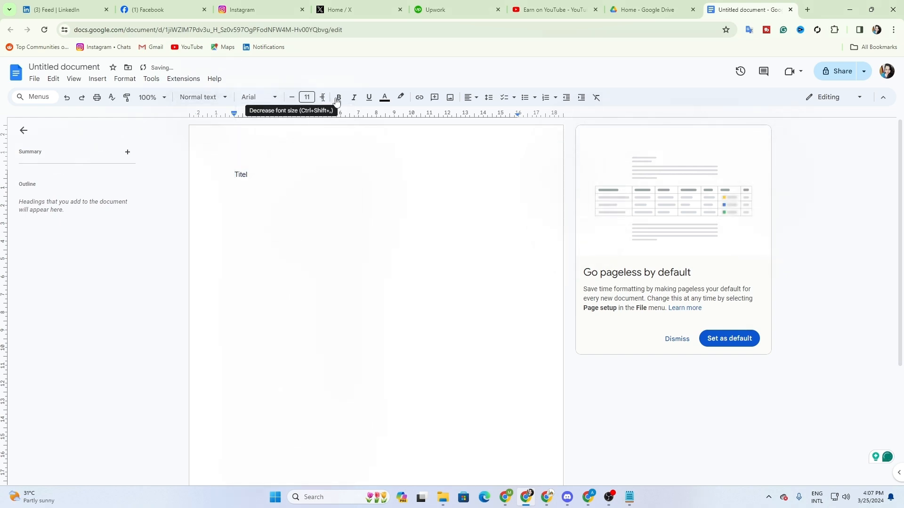
pyautogui.click(307, 97)
pyautogui.click(310, 228)
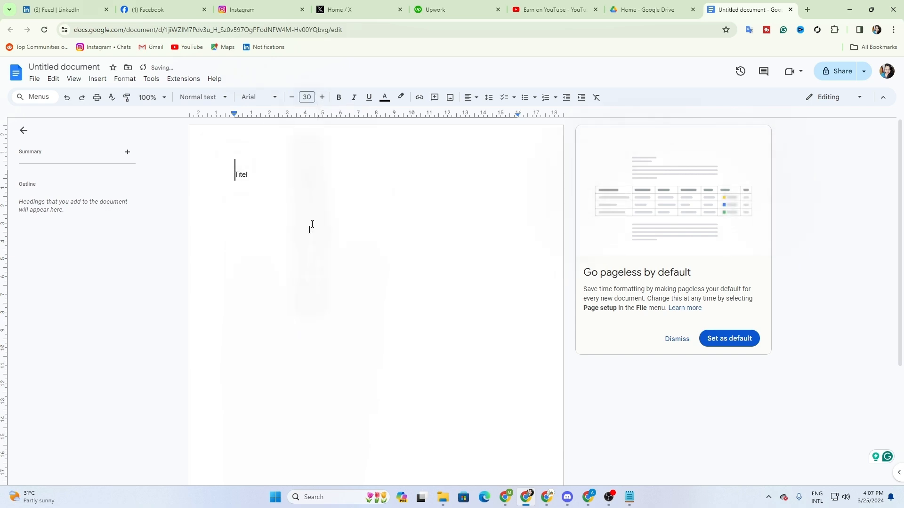
# Set the heading word's font size to 24 and center it on the page.
pyautogui.moveTo(253, 176); pyautogui.dragTo(302, 135)
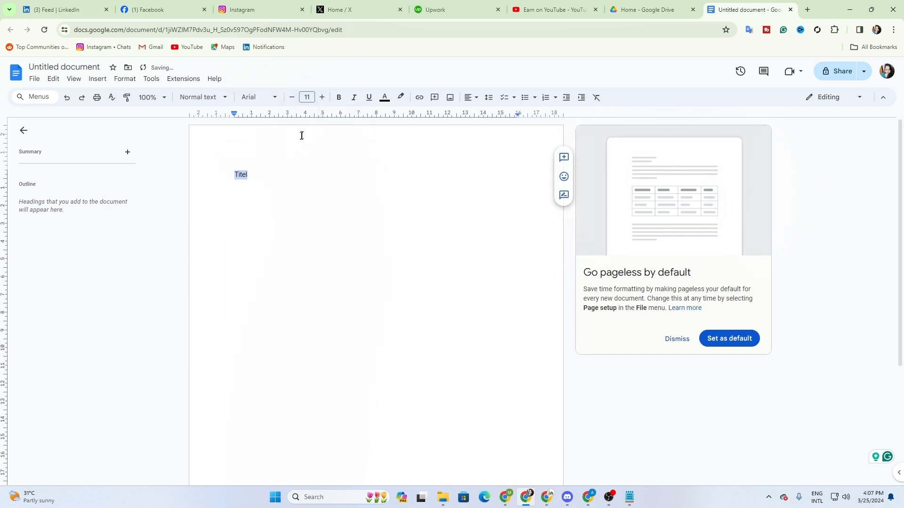
pyautogui.click(308, 99)
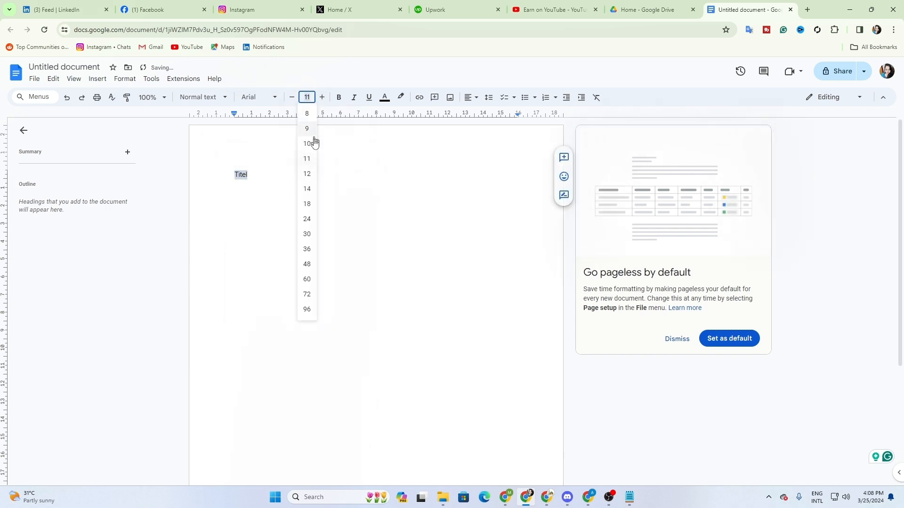
pyautogui.click(311, 227)
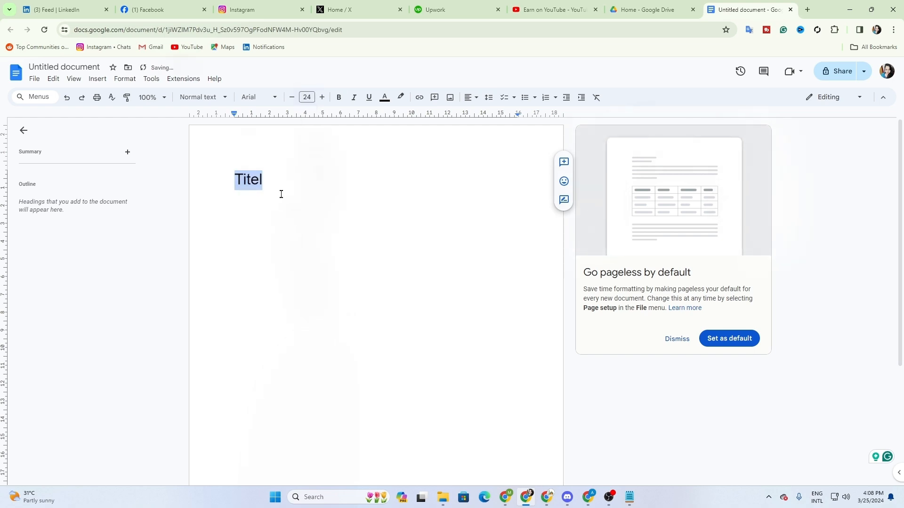
pyautogui.click(471, 98)
pyautogui.click(484, 116)
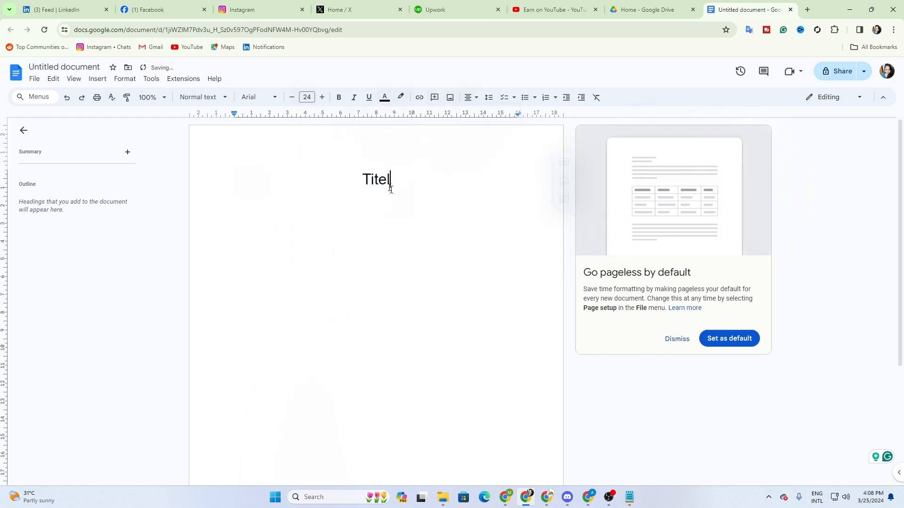
# Correct the heading's spelling to "Title" and make it bold.
pyautogui.moveTo(379, 181); pyautogui.dragTo(383, 180)
pyautogui.press('BackSpace')
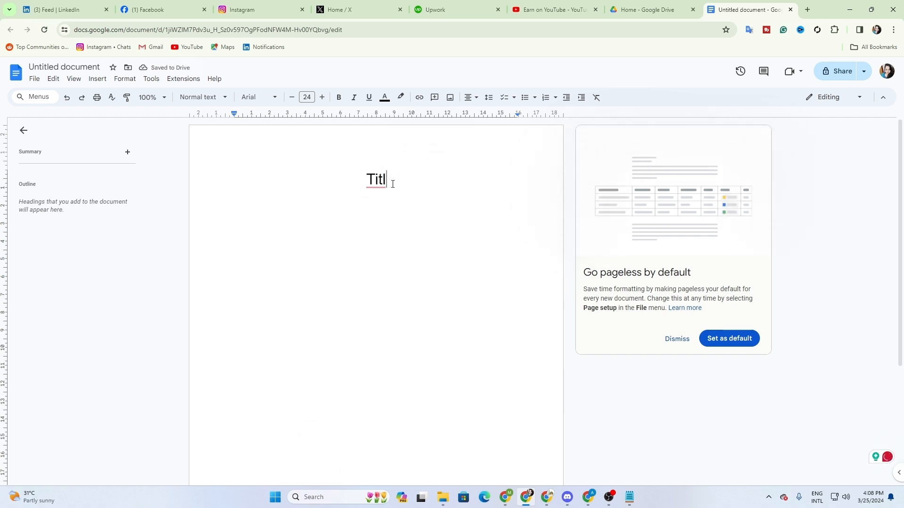
pyautogui.write('e')
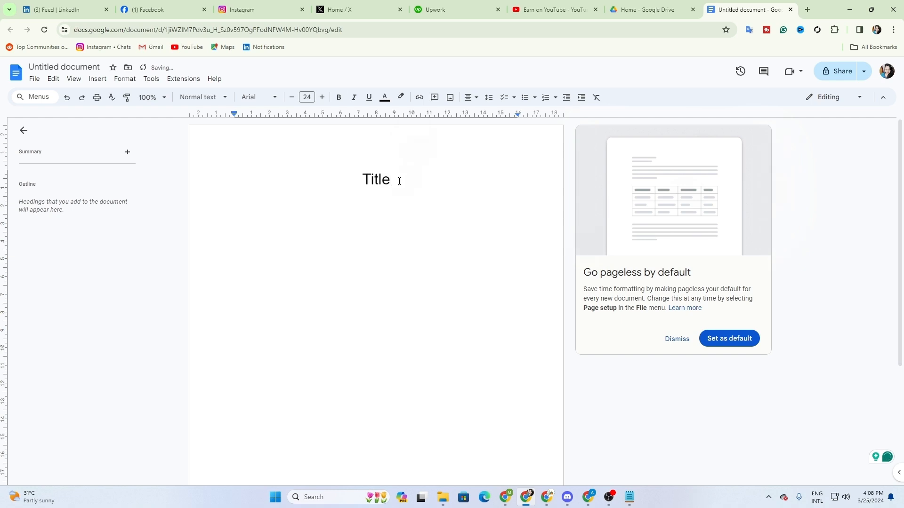
pyautogui.moveTo(399, 182); pyautogui.dragTo(359, 174)
pyautogui.click(339, 97)
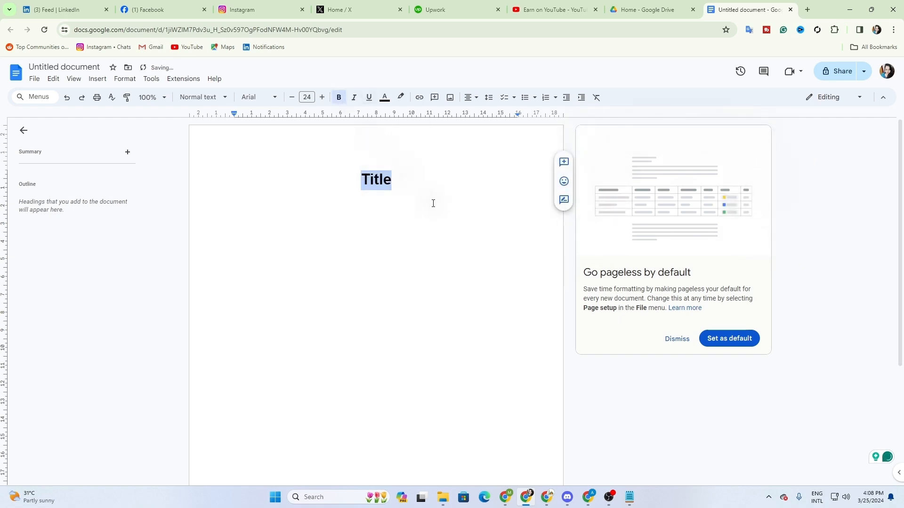
# Try yellow as the heading's text color and return it to black.
pyautogui.click(384, 97)
pyautogui.click(418, 126)
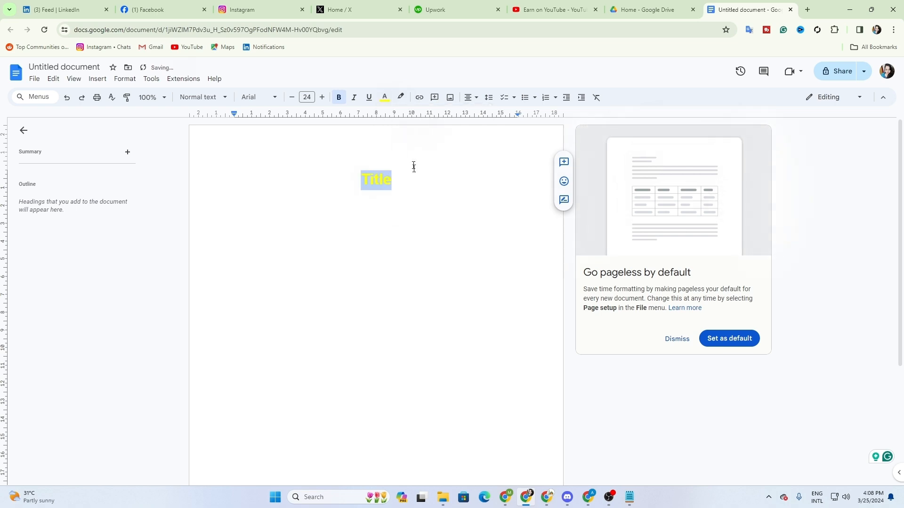
pyautogui.click(385, 97)
pyautogui.click(388, 115)
# Highlight the heading in yellow and start a new line below it.
pyautogui.click(401, 98)
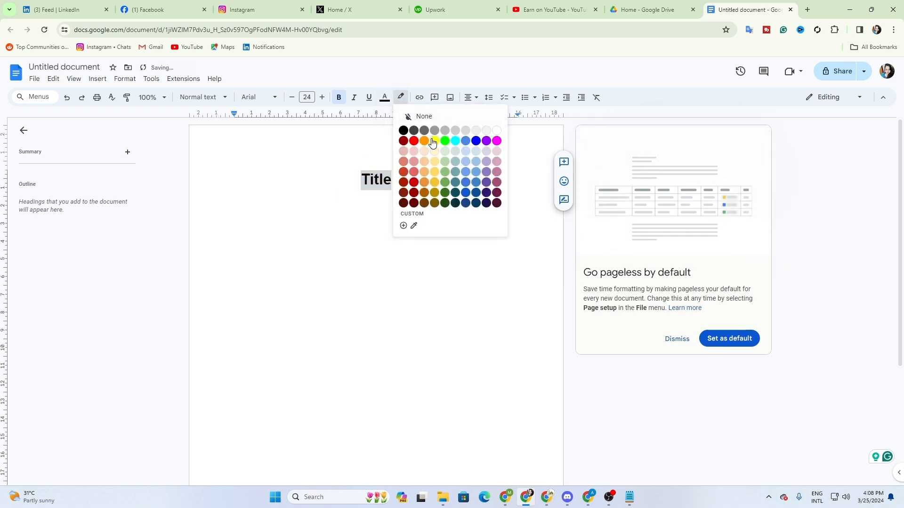
pyautogui.click(433, 142)
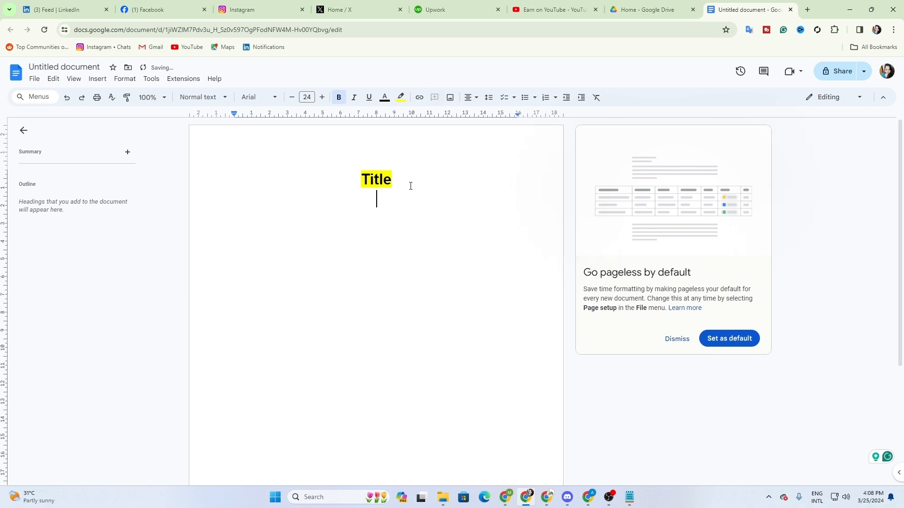
# Switch to the YouTube Studio window and copy the full video title from the video details.
pyautogui.click(588, 497)
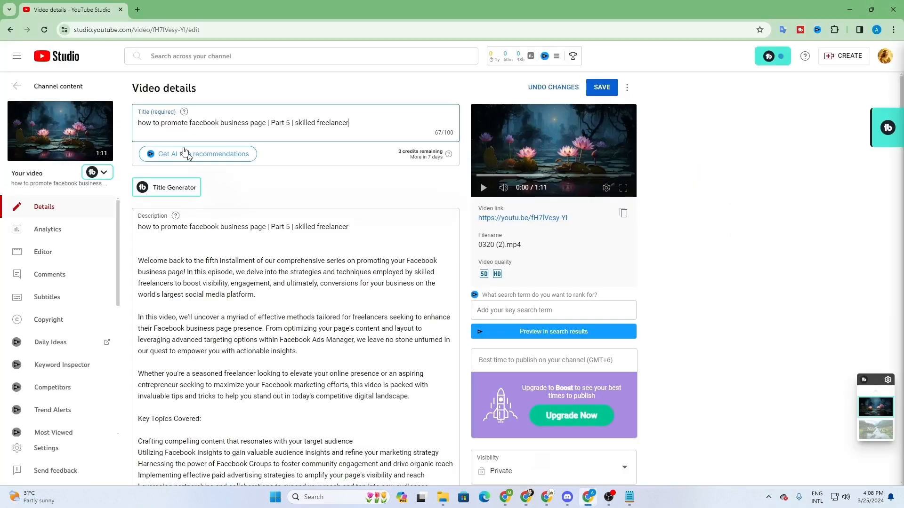
pyautogui.moveTo(347, 124); pyautogui.dragTo(145, 122)
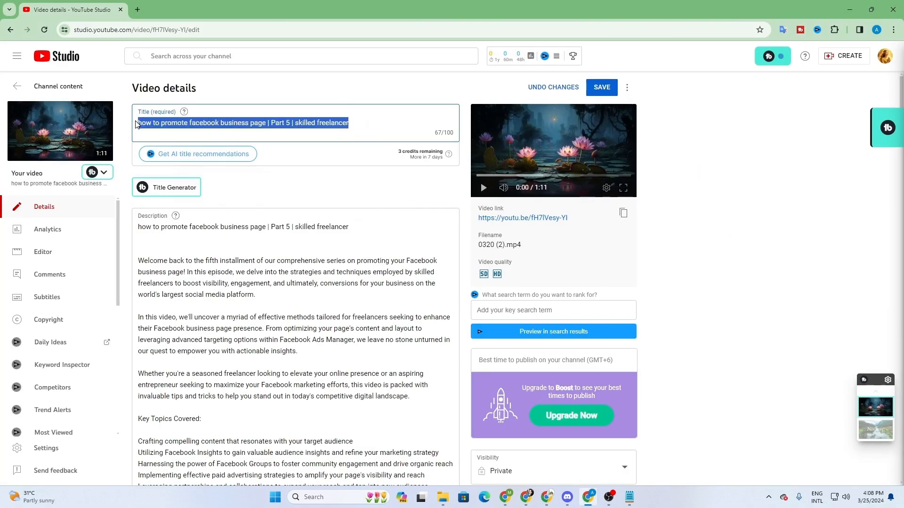
pyautogui.rightClick(140, 123)
pyautogui.click(168, 168)
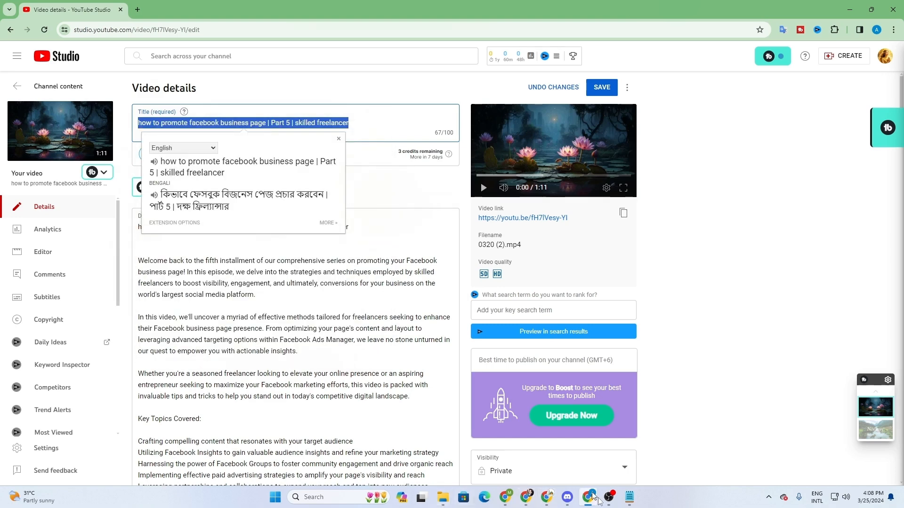
# Return to the Google Docs document, paste the video title under the heading and add two line breaks after it.
pyautogui.click(506, 497)
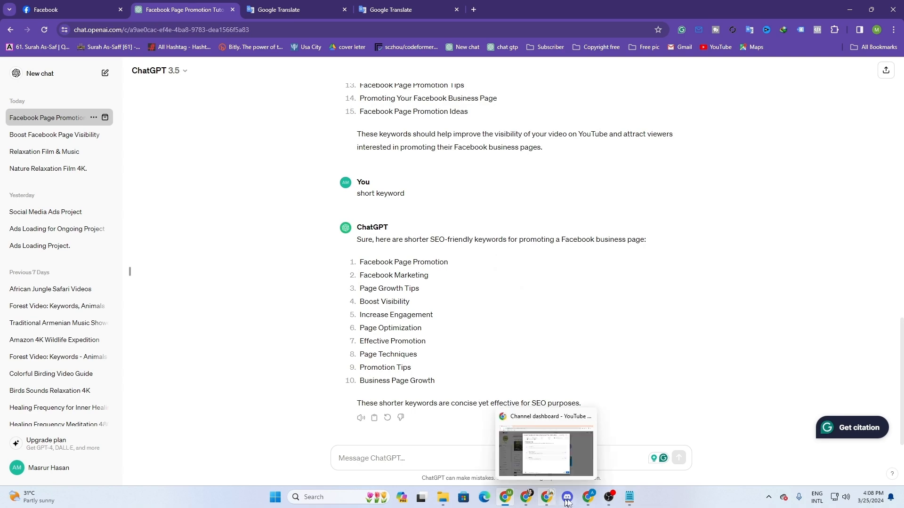
pyautogui.moveTo(588, 499)
pyautogui.click(525, 452)
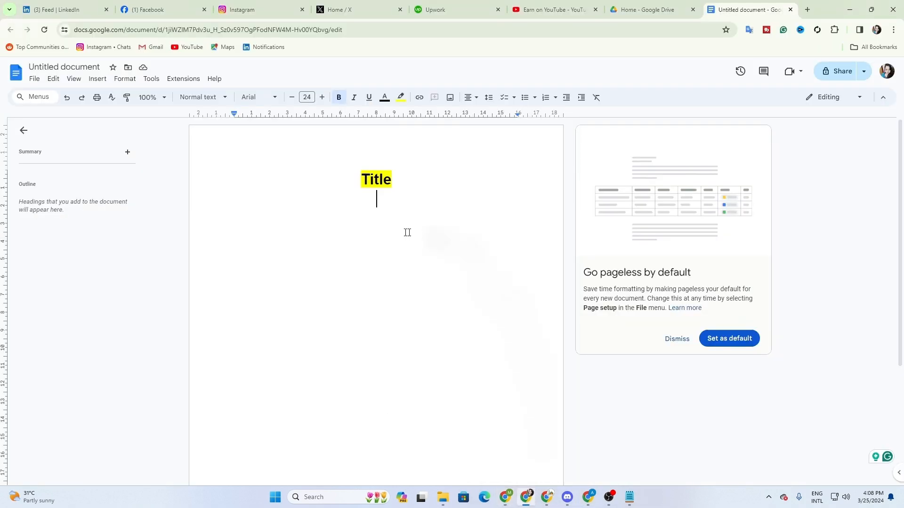
pyautogui.hotkey('ctrl', 'v')
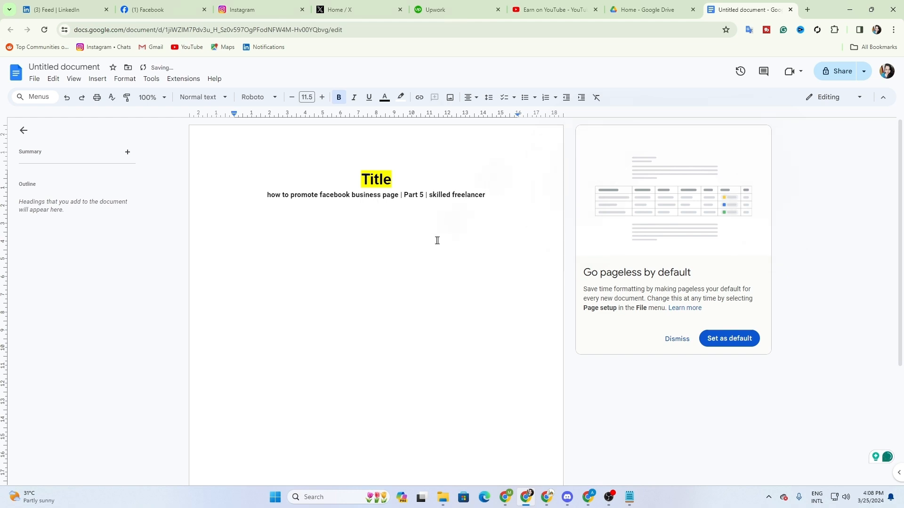
pyautogui.press('Return')
pyautogui.press('Return')
pyautogui.scroll(-3, 381, 362)
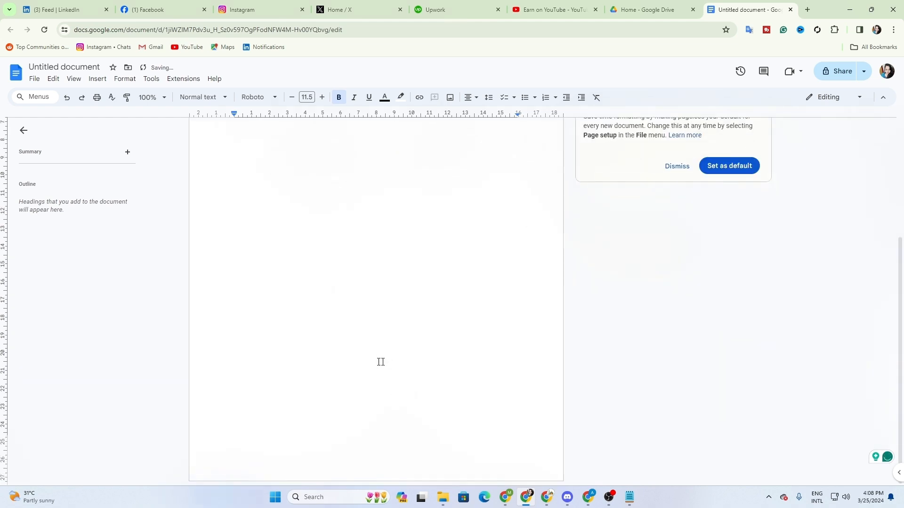
pyautogui.scroll(3, 323, 359)
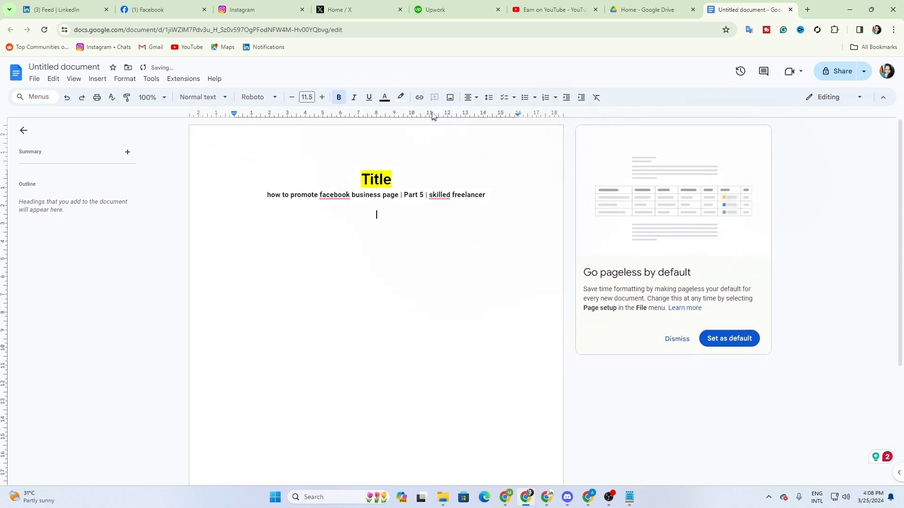
pyautogui.click(453, 98)
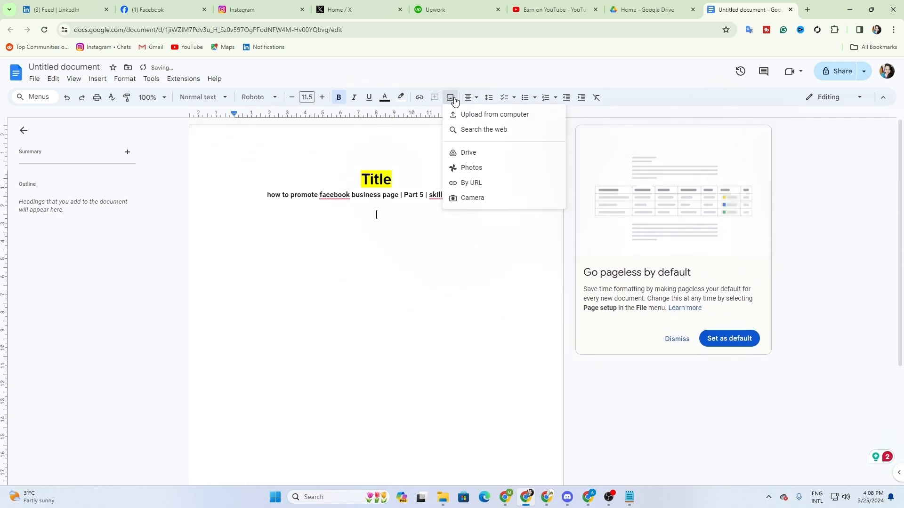
pyautogui.click(402, 210)
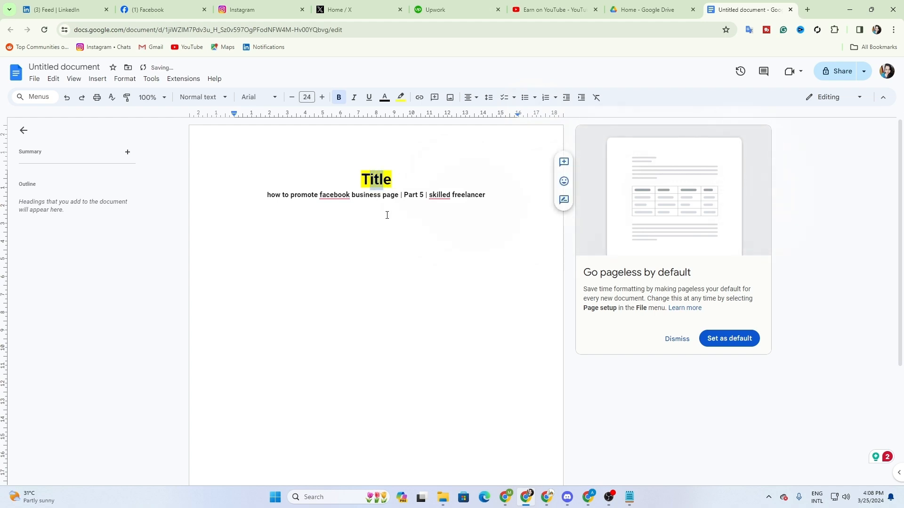
# Set the font size of the video title line below the heading to 10.
pyautogui.moveTo(364, 178); pyautogui.dragTo(392, 180)
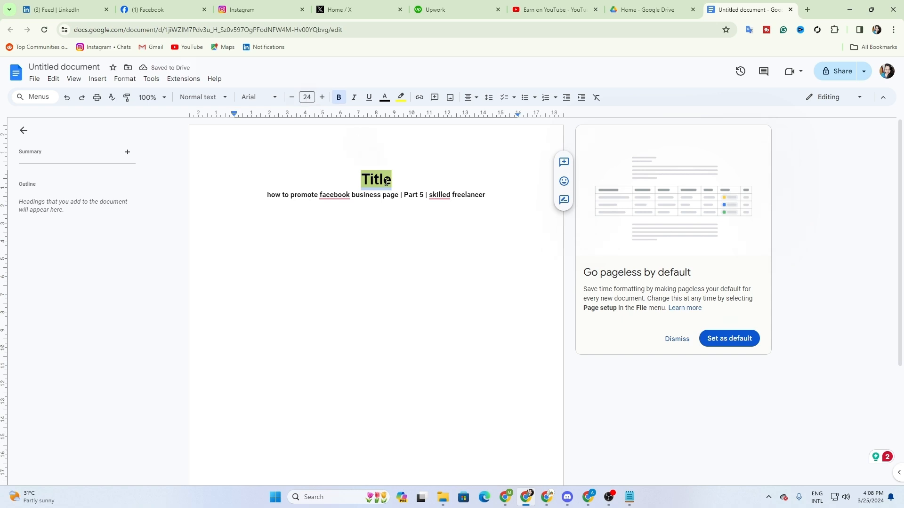
pyautogui.click(387, 231)
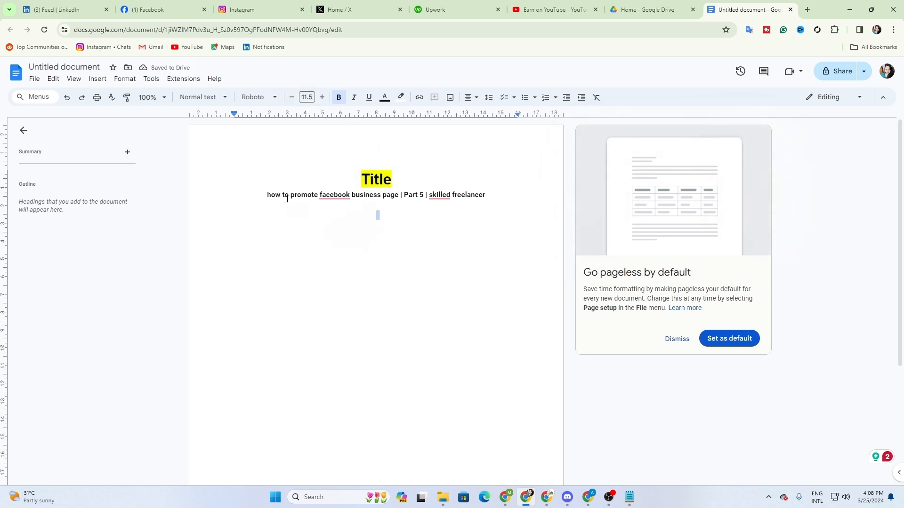
pyautogui.moveTo(267, 198); pyautogui.dragTo(484, 198)
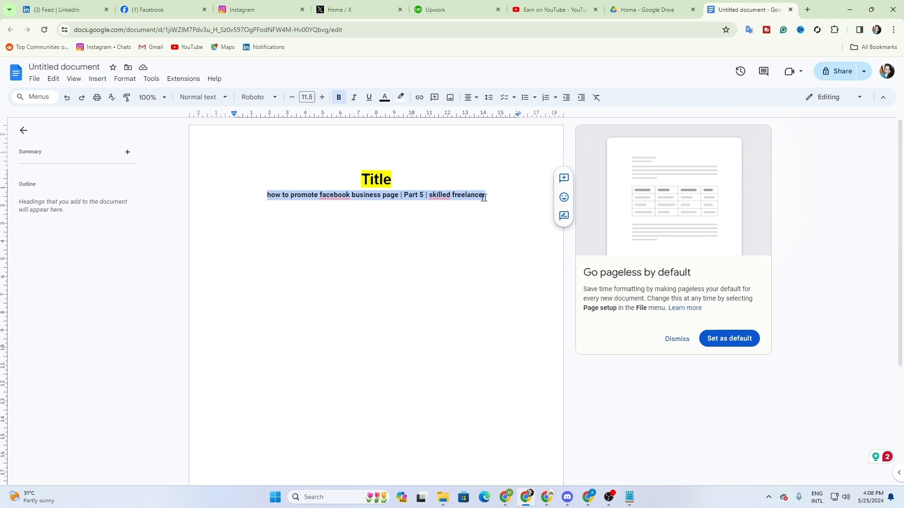
pyautogui.click(308, 101)
pyautogui.click(306, 151)
pyautogui.click(389, 218)
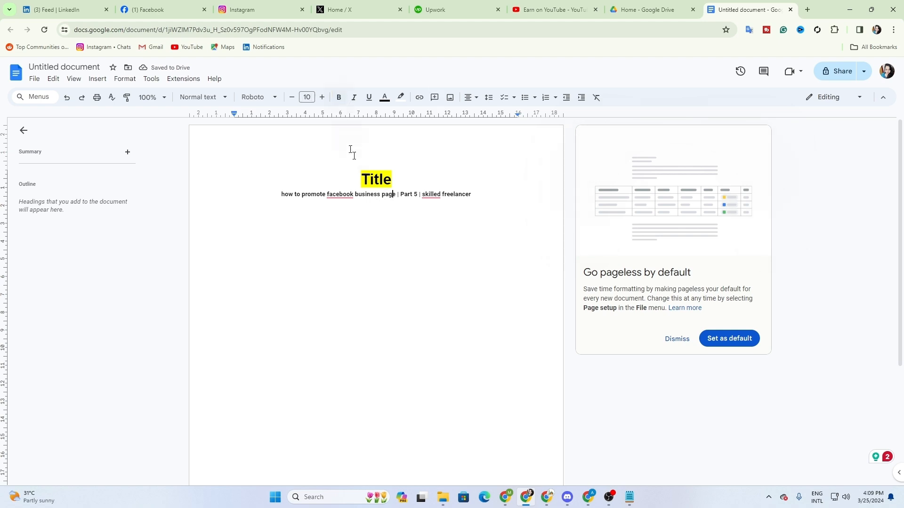
# Remove the bold formatting from the video title line below the heading.
pyautogui.tripleClick(367, 194)
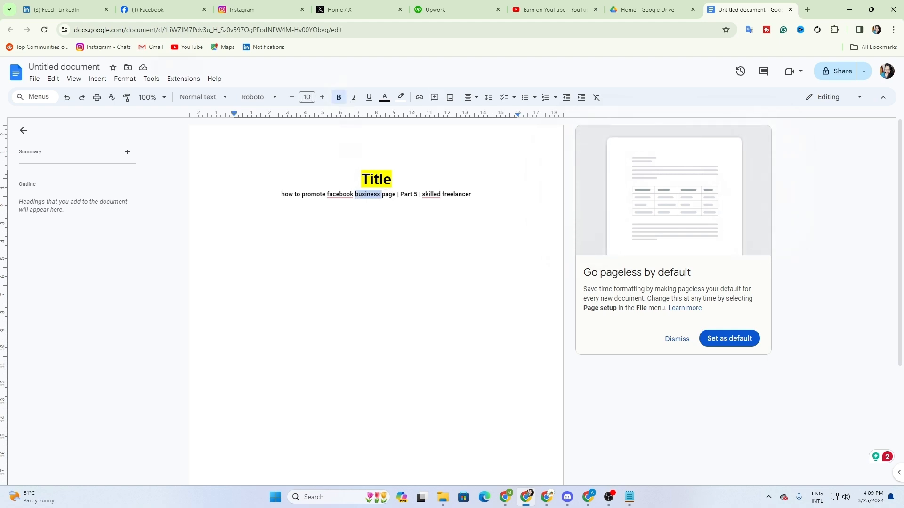
pyautogui.click(337, 98)
pyautogui.click(352, 216)
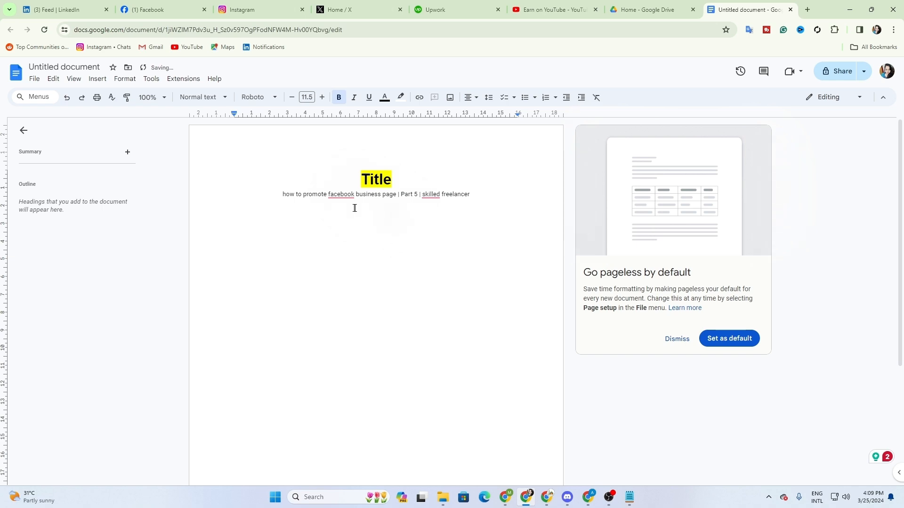
pyautogui.moveTo(470, 192); pyautogui.dragTo(275, 193)
pyautogui.click(418, 239)
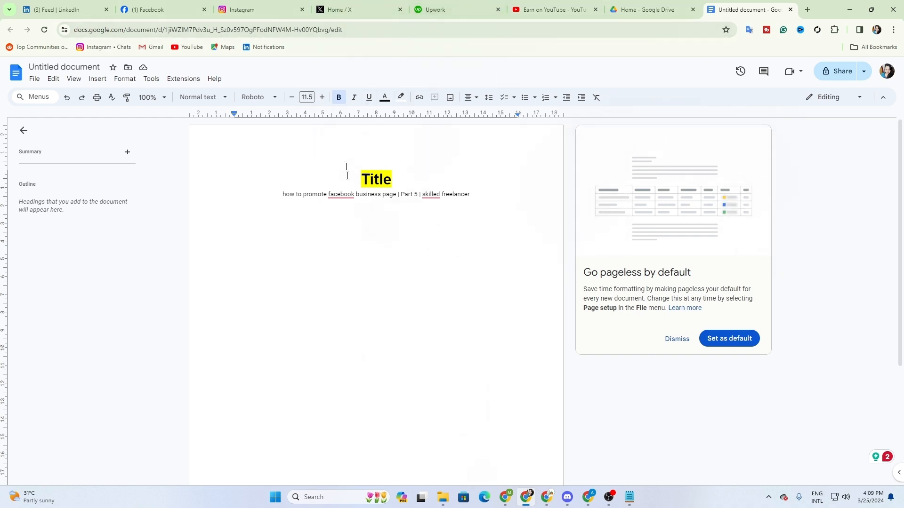
# Insert the maxresdefault image from the computer's Downloads folder directly after the Title heading.
pyautogui.click(450, 98)
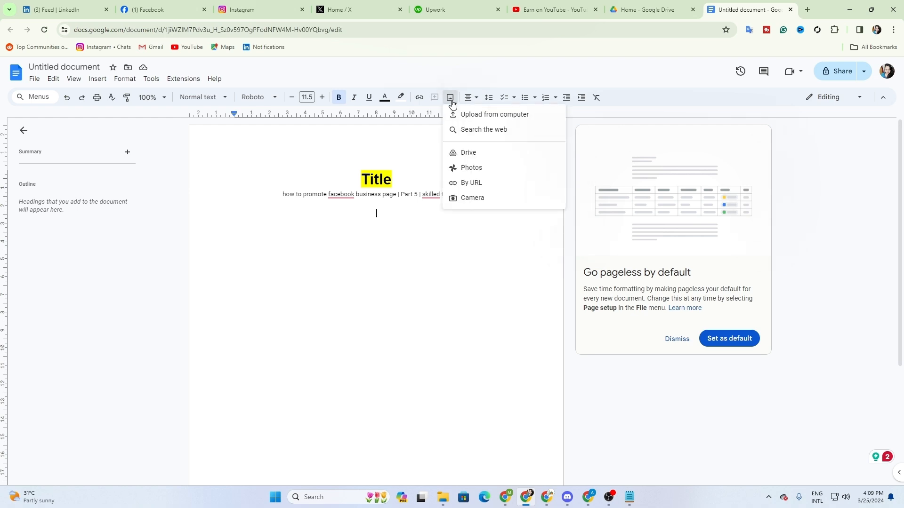
pyautogui.click(405, 154)
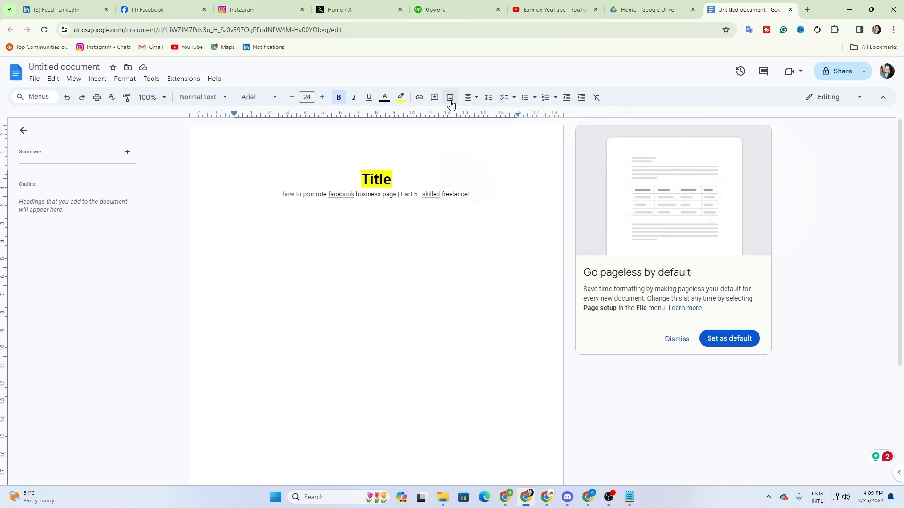
pyautogui.click(451, 99)
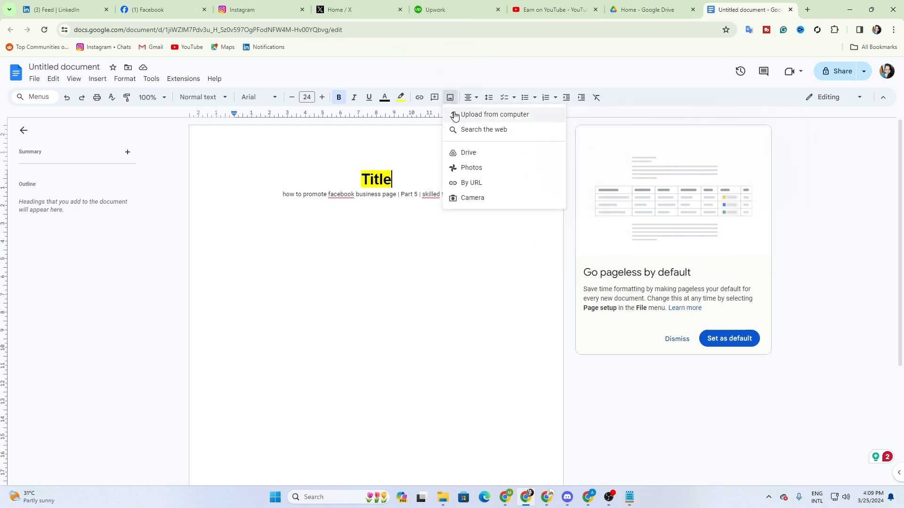
pyautogui.click(456, 114)
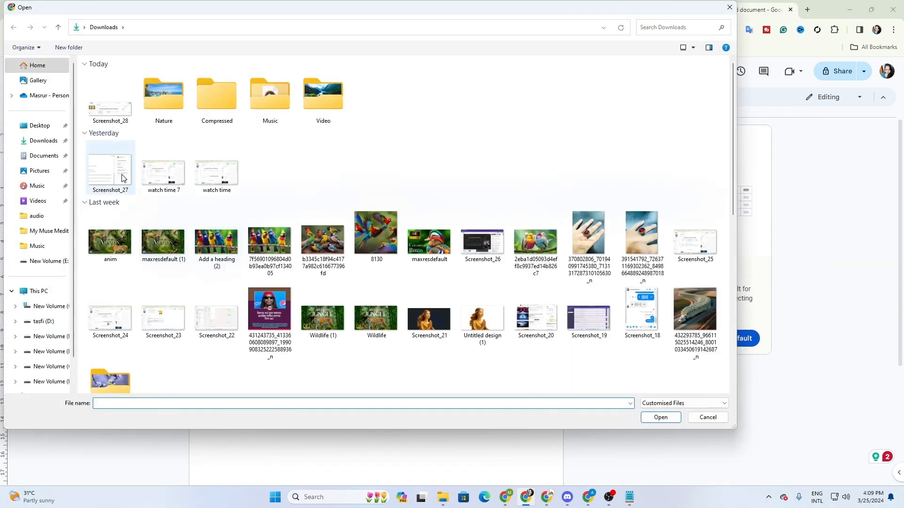
pyautogui.doubleClick(419, 239)
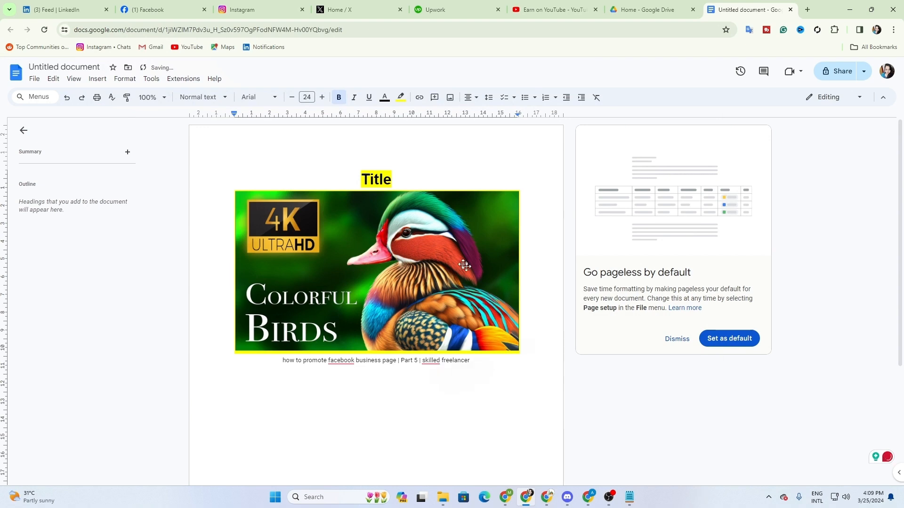
# Cut the video title line from below the inserted image.
pyautogui.click(469, 369)
pyautogui.moveTo(471, 365); pyautogui.dragTo(283, 363)
pyautogui.hotkey('ctrl', 'c')
pyautogui.rightClick(282, 362)
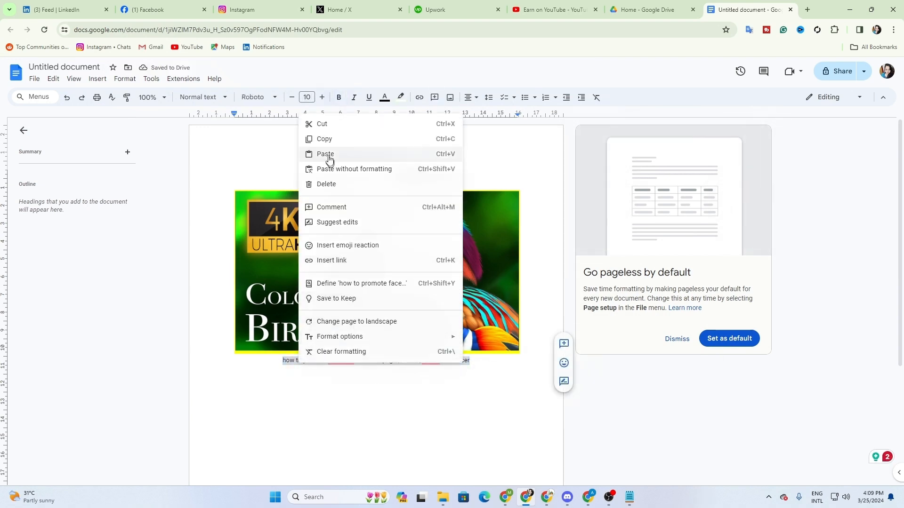
pyautogui.click(323, 123)
# Add enough blank lines after the Title heading to push the image onto the second page.
pyautogui.click(404, 181)
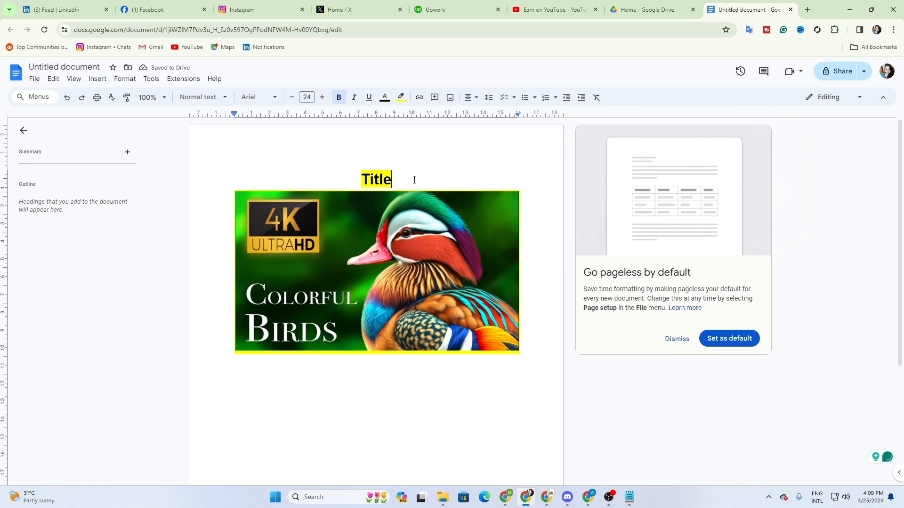
pyautogui.press('Return')
pyautogui.press('Return')
pyautogui.press('Return')
pyautogui.press('Return')
pyautogui.press('Return')
pyautogui.press('Return')
pyautogui.press('Return')
pyautogui.press('Return')
pyautogui.press('Return')
pyautogui.press('Return')
pyautogui.press('Return')
pyautogui.press('Return')
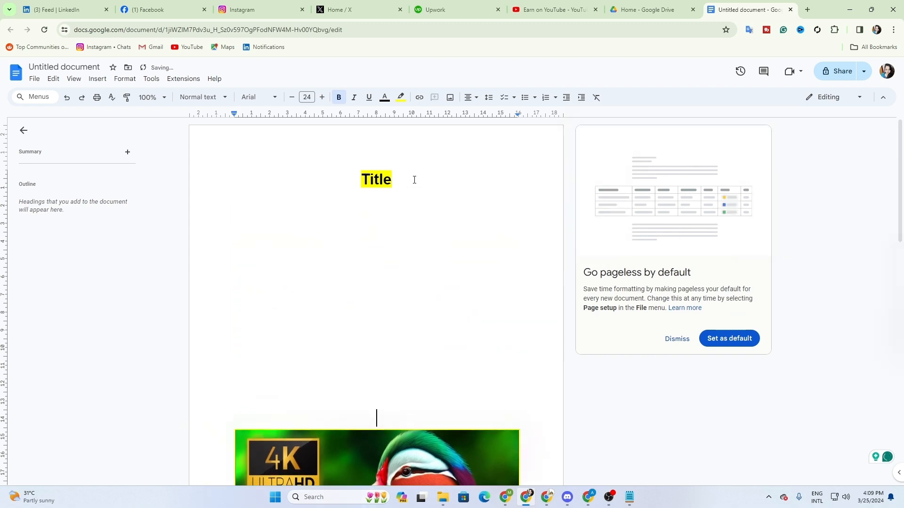
pyautogui.press('Return')
pyautogui.press('Return')
pyautogui.press('Return')
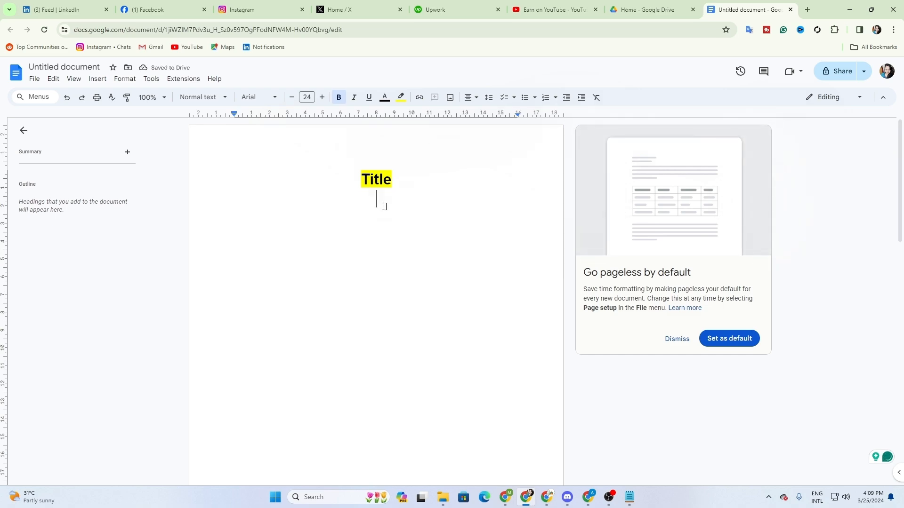
# Paste the cut video title on the line directly below the Title heading and check the placement of the image.
pyautogui.hotkey('ctrl', 'v')
pyautogui.scroll(-8, 474, 286)
pyautogui.scroll(4, 437, 266)
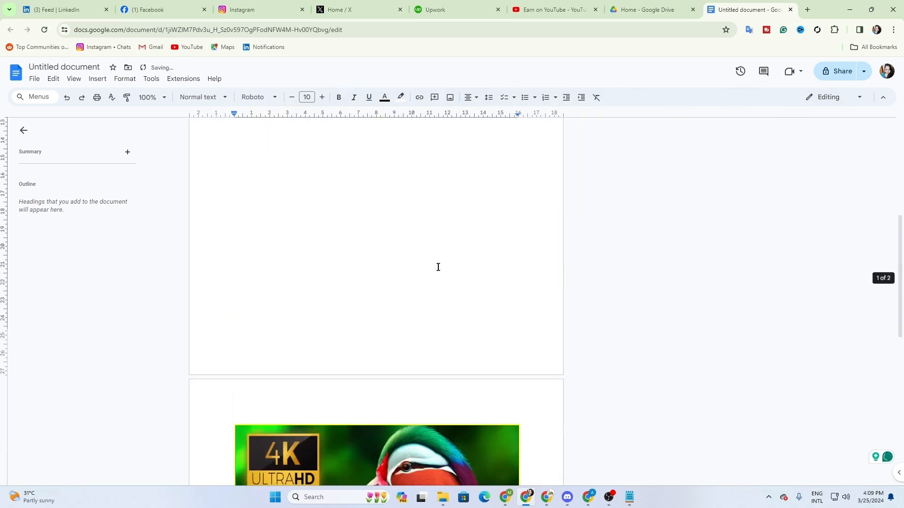
pyautogui.click(395, 226)
pyautogui.scroll(-5, 404, 332)
pyautogui.scroll(-6, 404, 332)
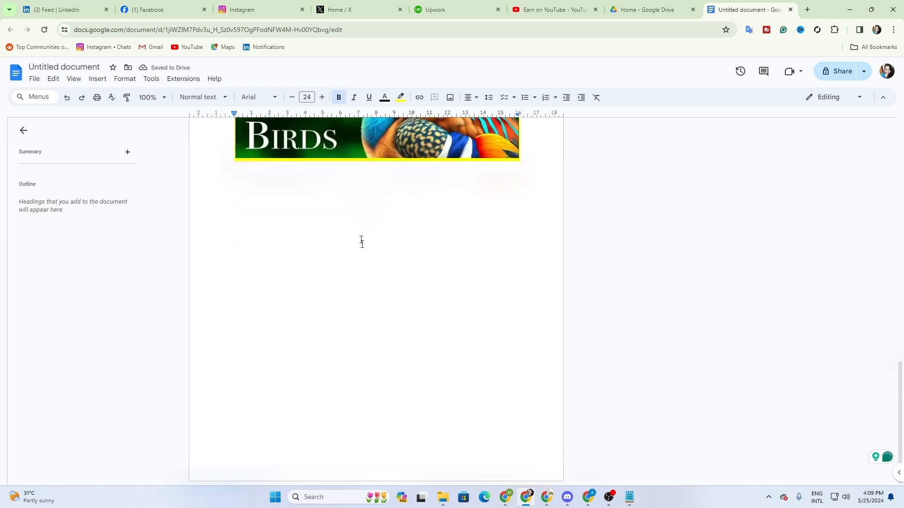
pyautogui.scroll(10, 605, 222)
# Share the document without naming it, giving anyone with the link Editor access.
pyautogui.click(854, 76)
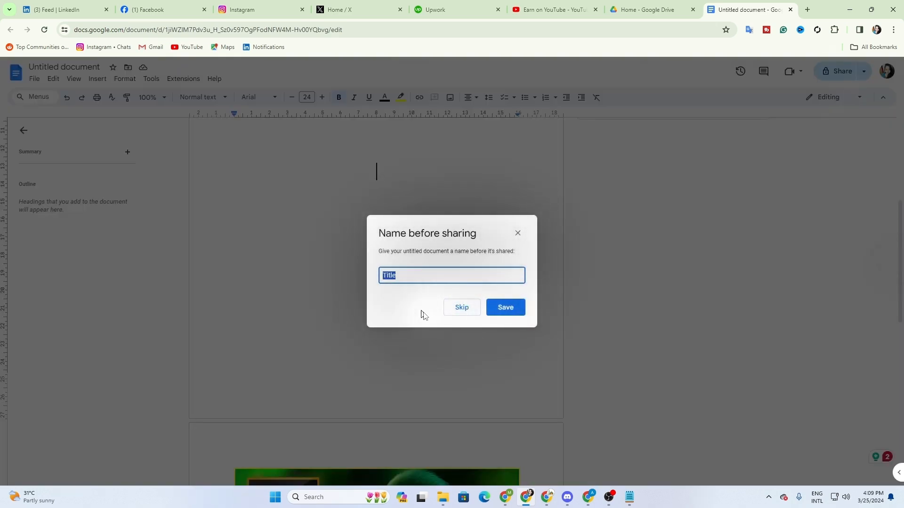
pyautogui.click(516, 233)
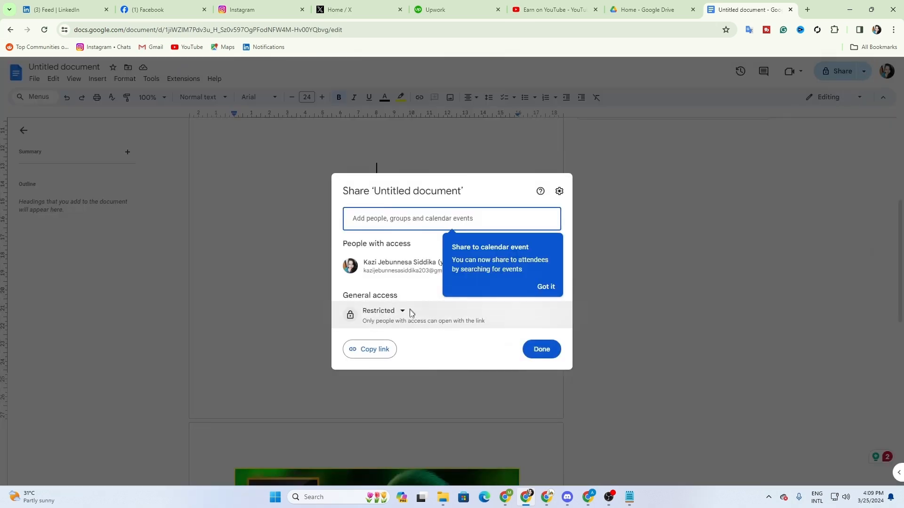
pyautogui.click(398, 311)
pyautogui.click(408, 355)
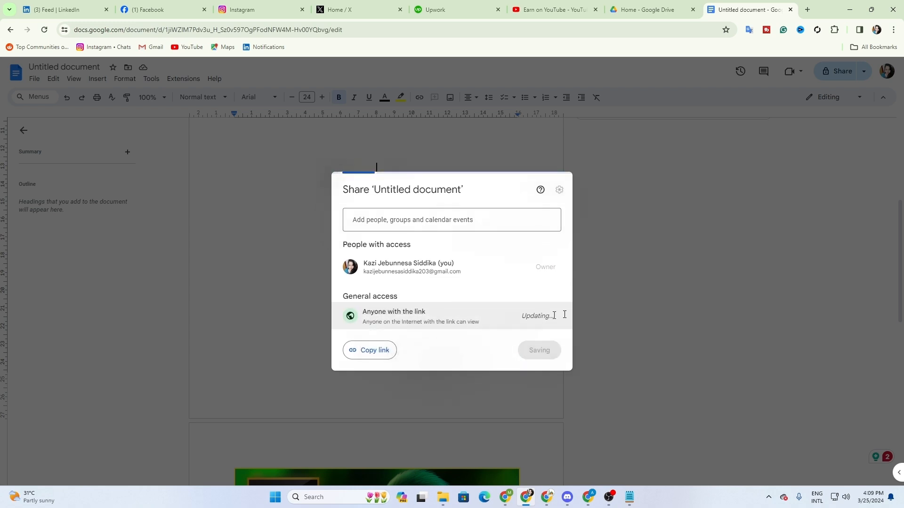
pyautogui.click(548, 319)
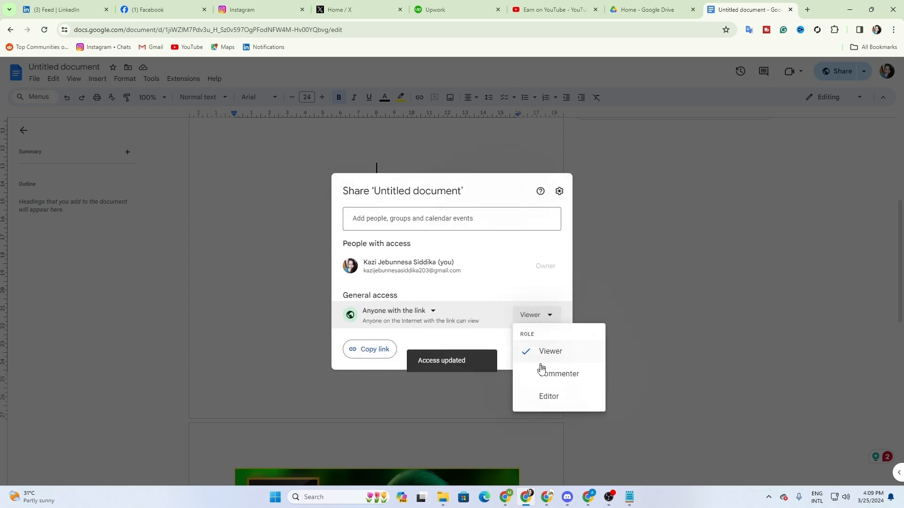
pyautogui.click(537, 394)
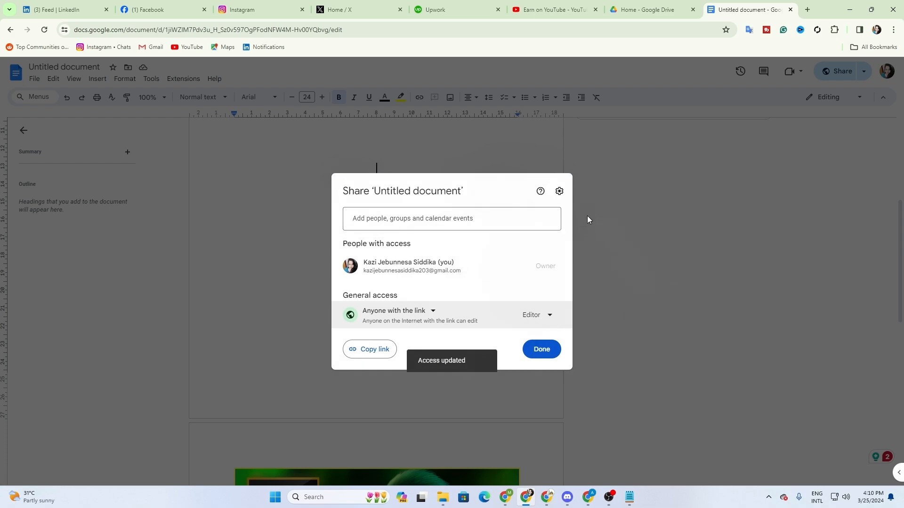
pyautogui.click(542, 349)
pyautogui.scroll(5, 380, 295)
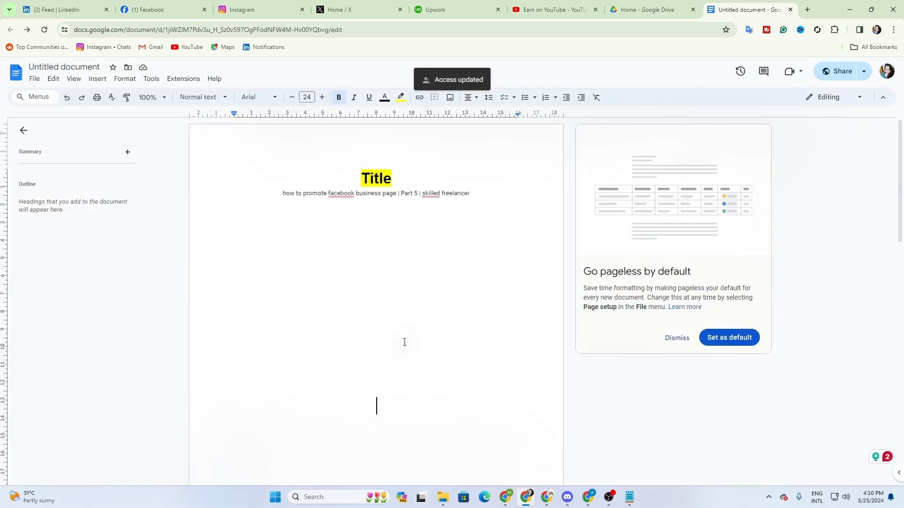
pyautogui.scroll(-11, 415, 362)
pyautogui.scroll(10, 386, 416)
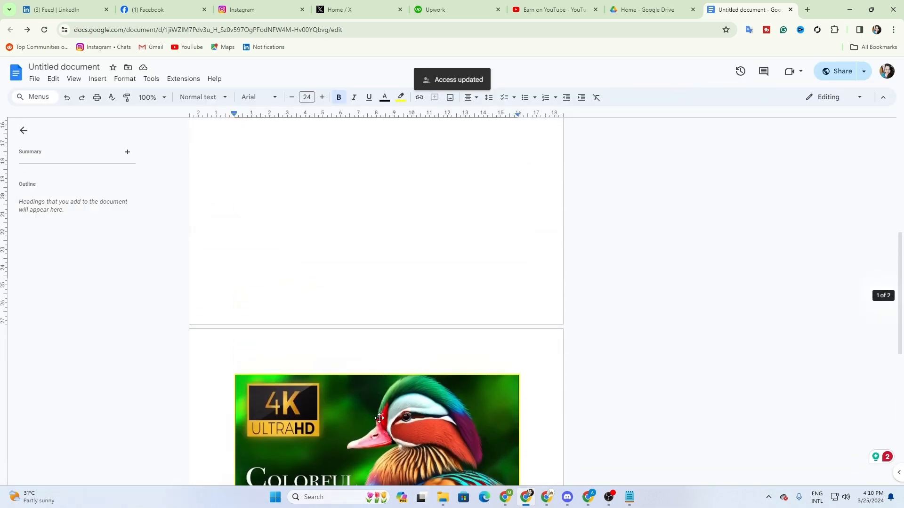
# Switch to the video details in YouTube Studio and examine the description, thumbnail, audience and vidIQ SEO score sections.
pyautogui.click(547, 497)
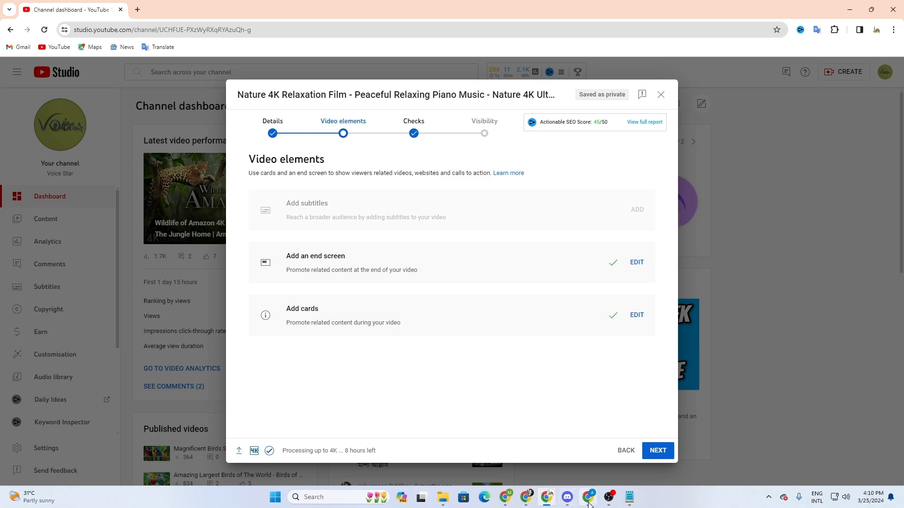
pyautogui.click(590, 503)
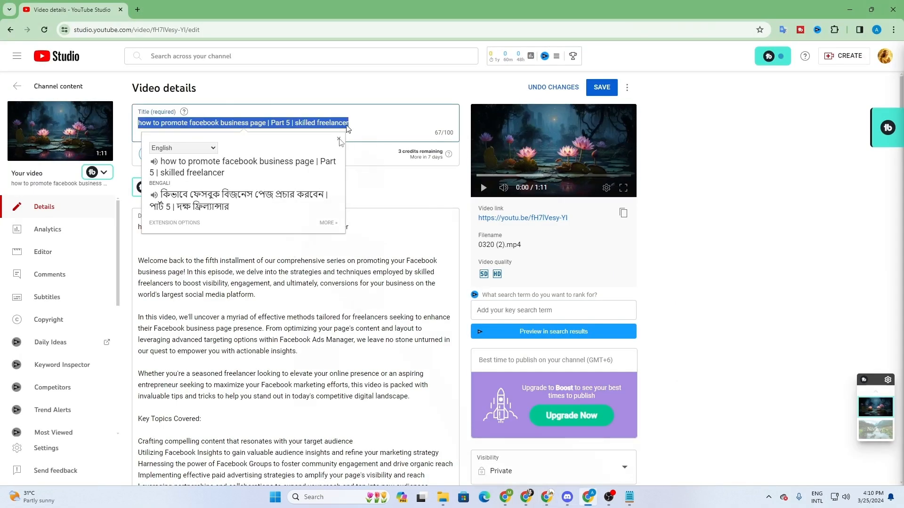
pyautogui.scroll(-10, 800, 264)
pyautogui.scroll(-10, 342, 373)
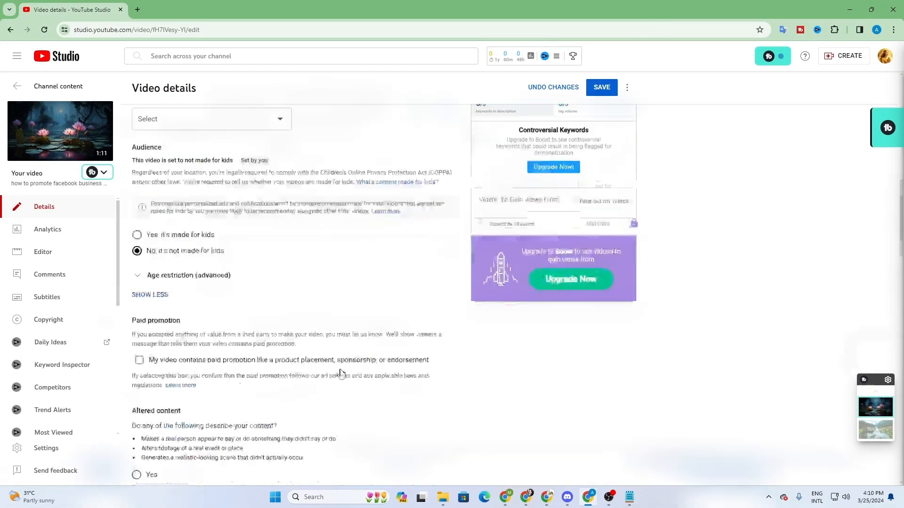
pyautogui.scroll(10, 347, 326)
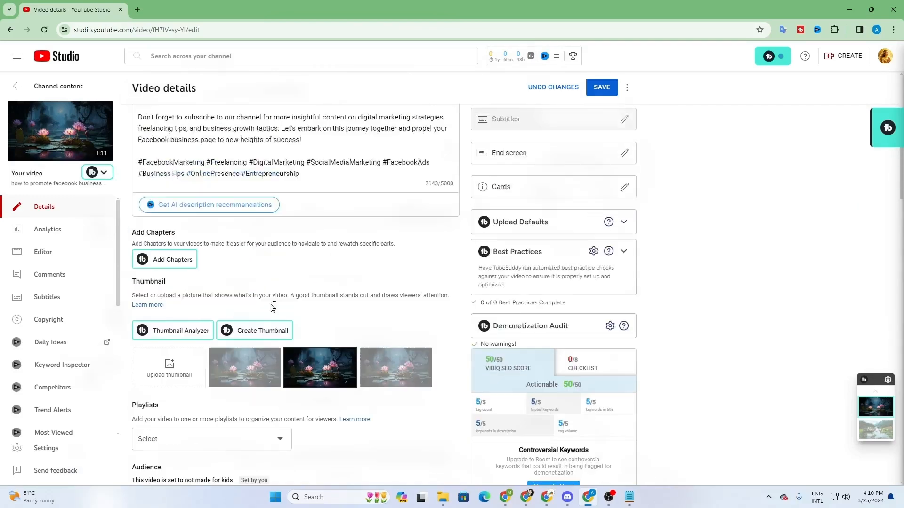
pyautogui.scroll(1, 345, 325)
pyautogui.scroll(-1, 471, 325)
pyautogui.scroll(1, 378, 376)
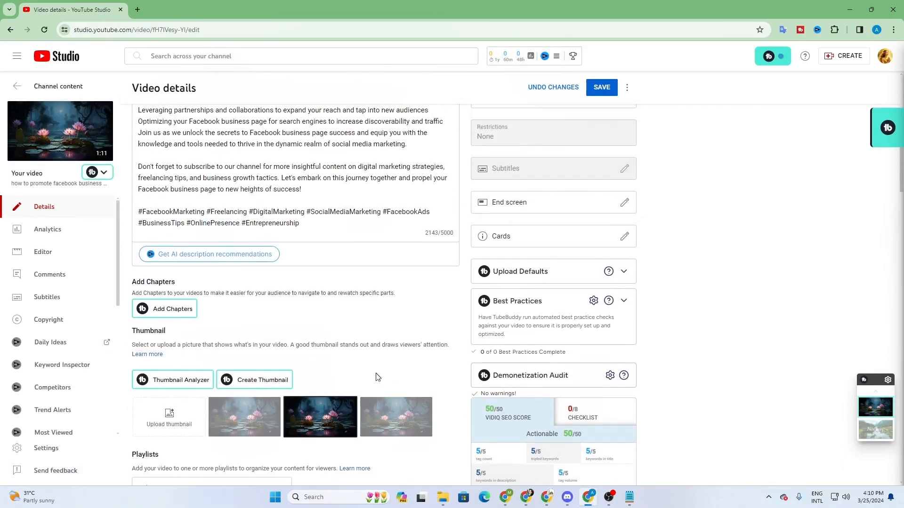
pyautogui.scroll(1, 366, 323)
pyautogui.scroll(-3, 421, 346)
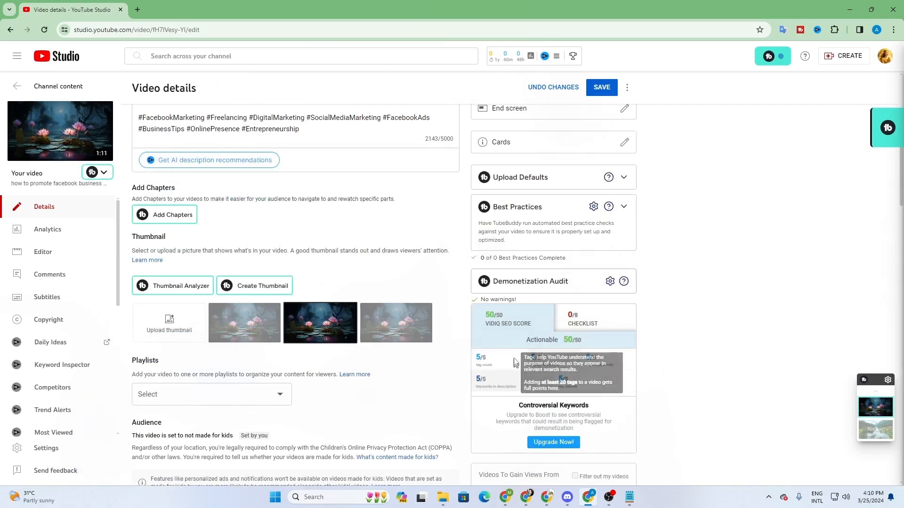
pyautogui.scroll(1, 515, 363)
pyautogui.scroll(-1, 515, 367)
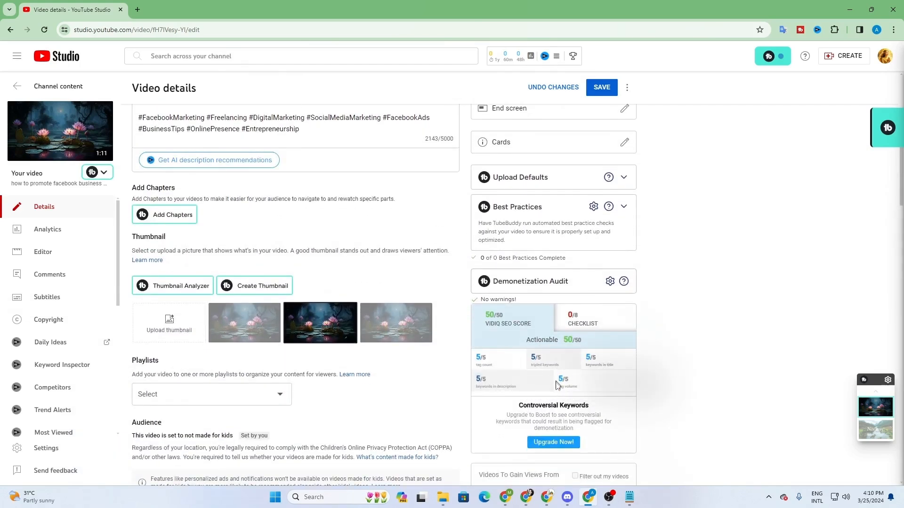
# Switch to Discord and view the participants in the Class Room call.
pyautogui.click(567, 497)
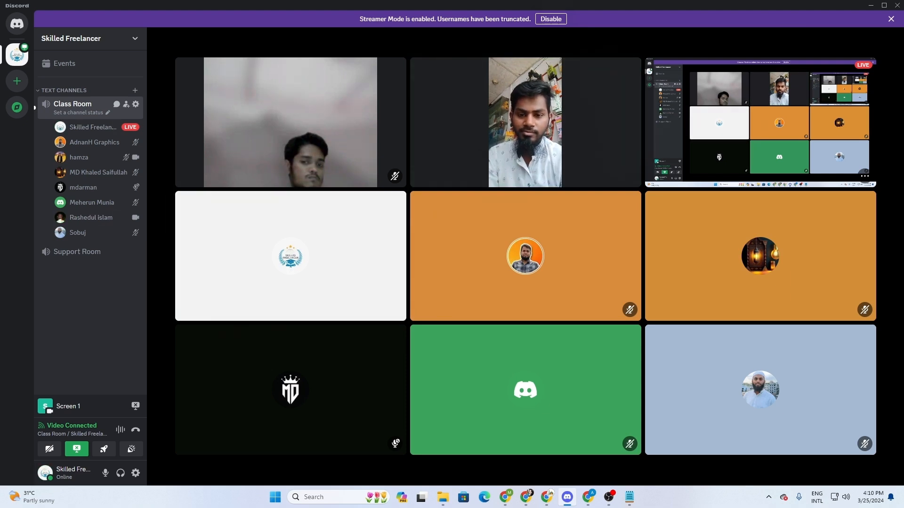
pyautogui.moveTo(611, 421)
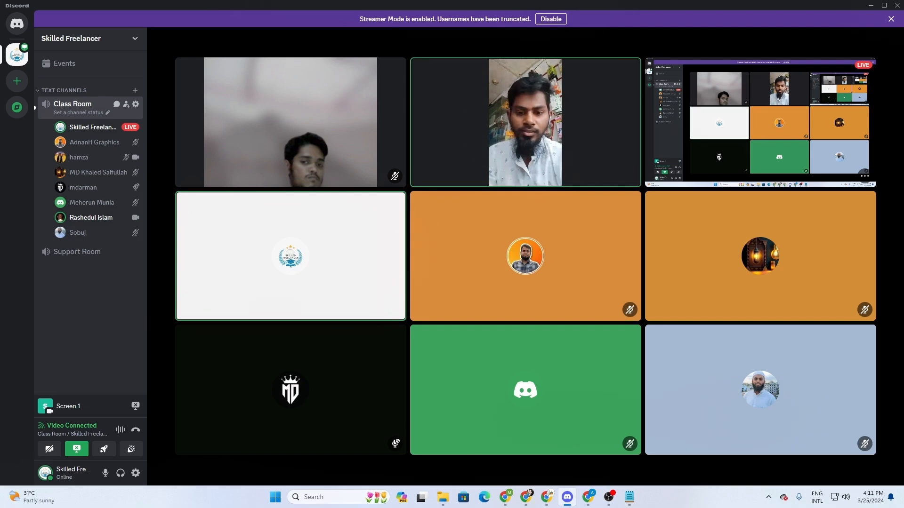
pyautogui.moveTo(447, 262)
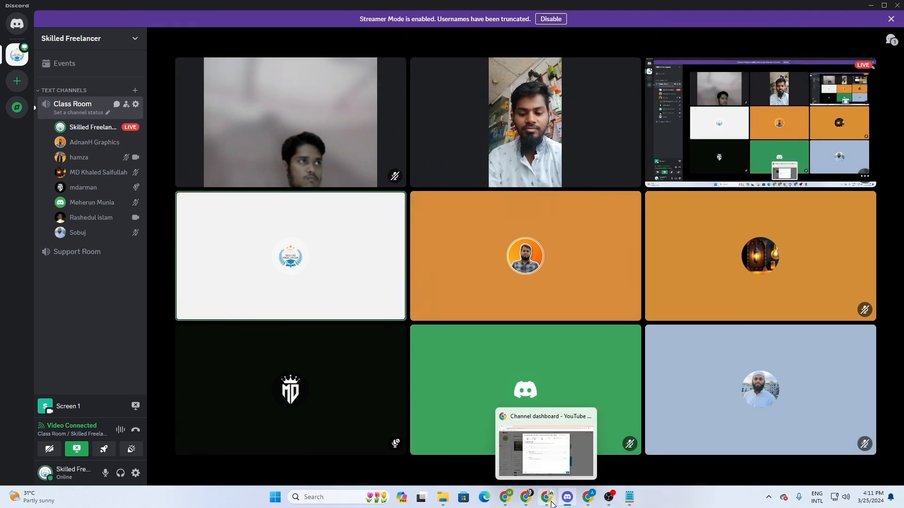
# Switch to the video details in YouTube Studio and examine the vidIQ SEO score and the optimization checklist items.
pyautogui.click(588, 503)
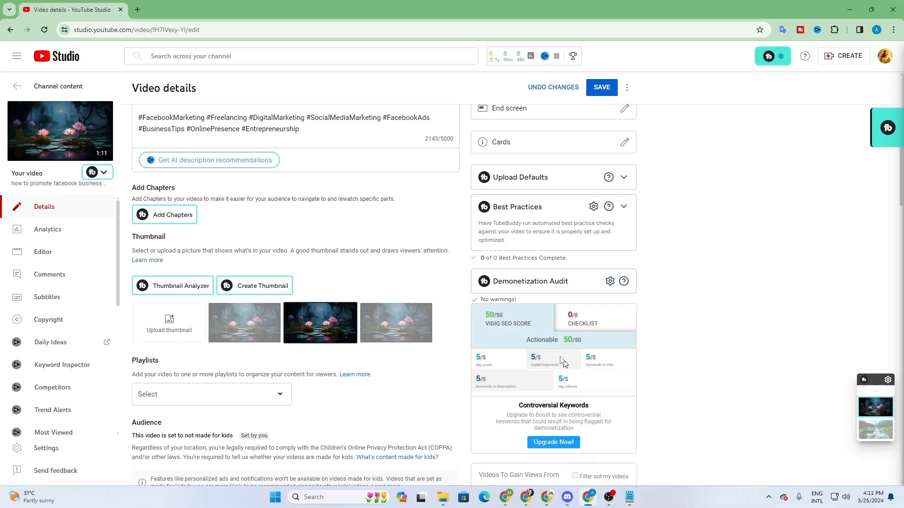
pyautogui.scroll(-6, 502, 283)
pyautogui.scroll(3, 536, 294)
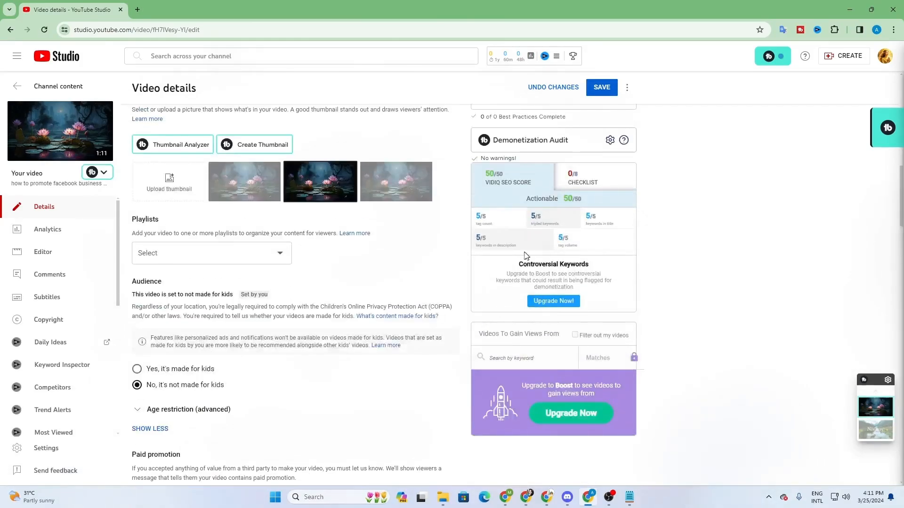
pyautogui.scroll(1, 506, 242)
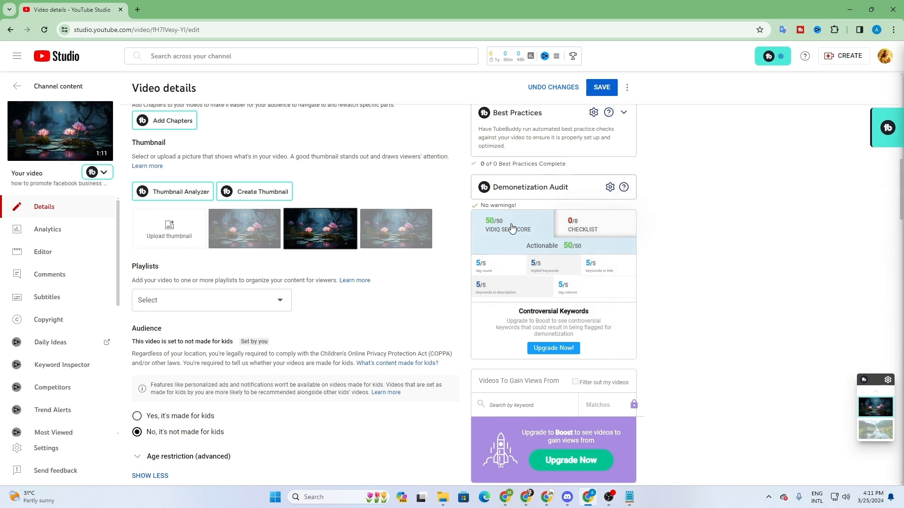
pyautogui.click(595, 232)
pyautogui.scroll(5, 604, 315)
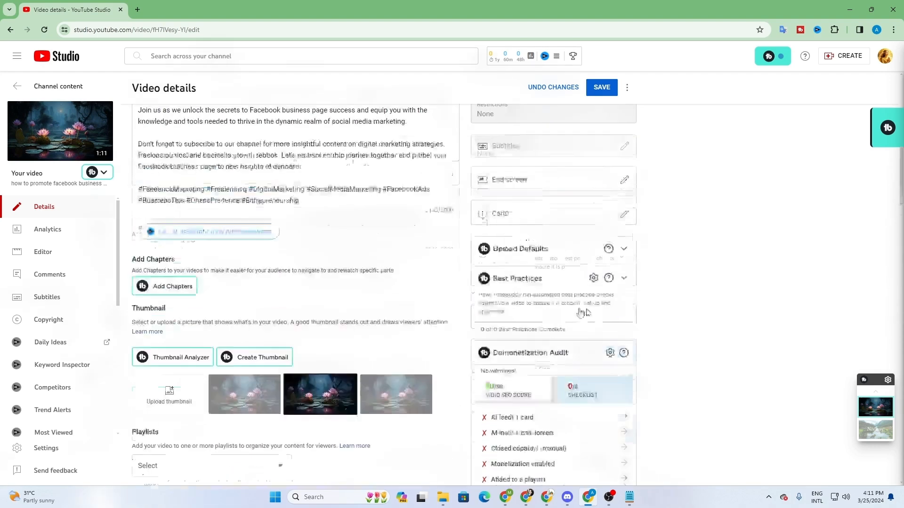
pyautogui.scroll(-5, 499, 260)
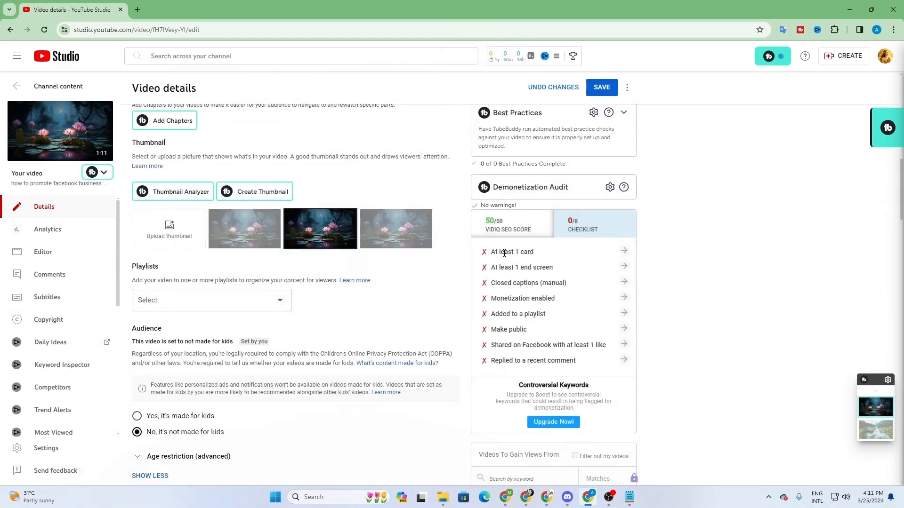
pyautogui.scroll(8, 523, 254)
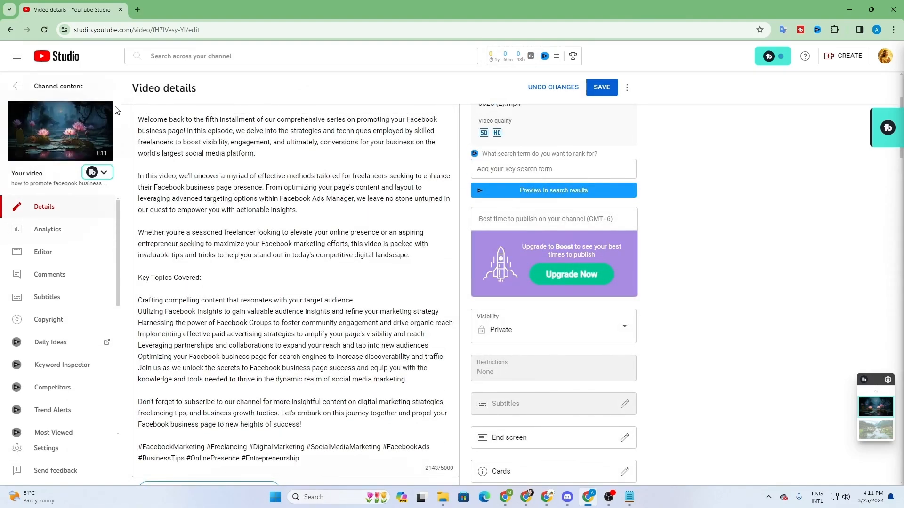
# Add a video card linking to the Yare Mardun Yara Kuta video, place it near the end of the timeline and save it.
pyautogui.scroll(-4, 574, 357)
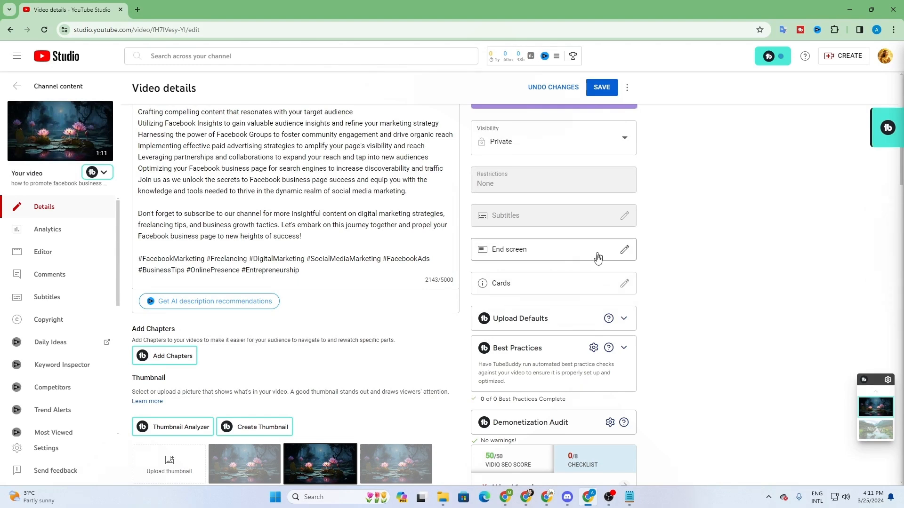
pyautogui.click(581, 288)
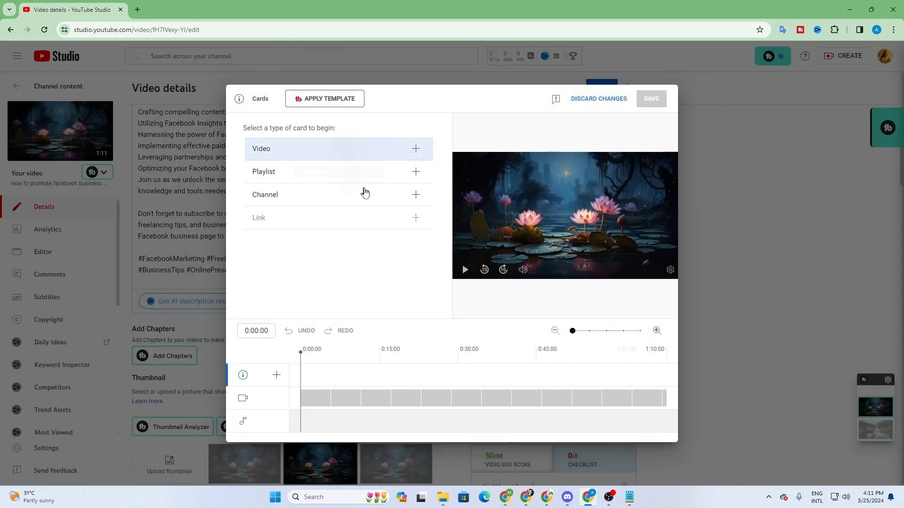
pyautogui.click(384, 157)
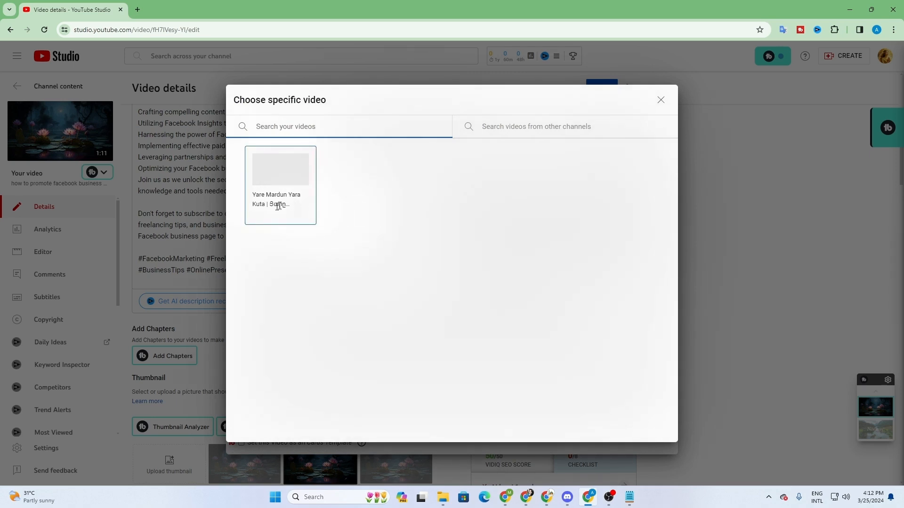
pyautogui.click(313, 207)
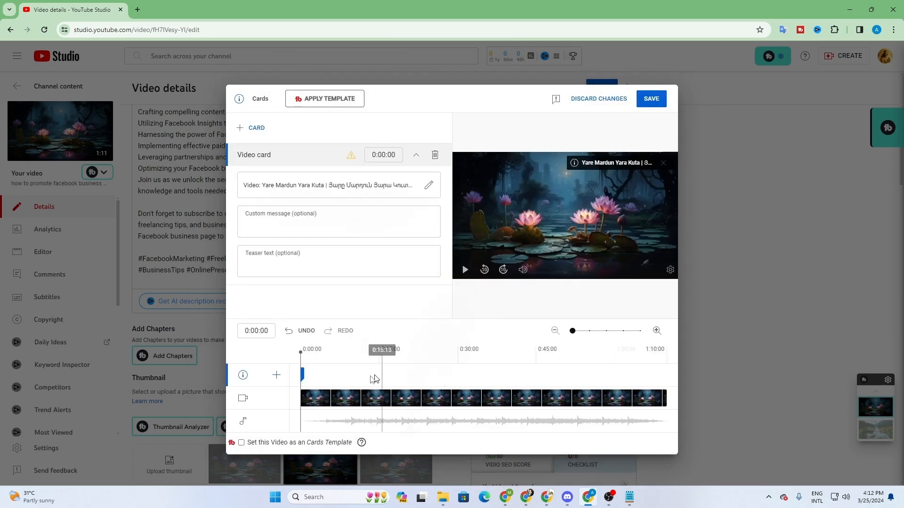
pyautogui.moveTo(302, 376); pyautogui.dragTo(634, 376)
pyautogui.click(652, 99)
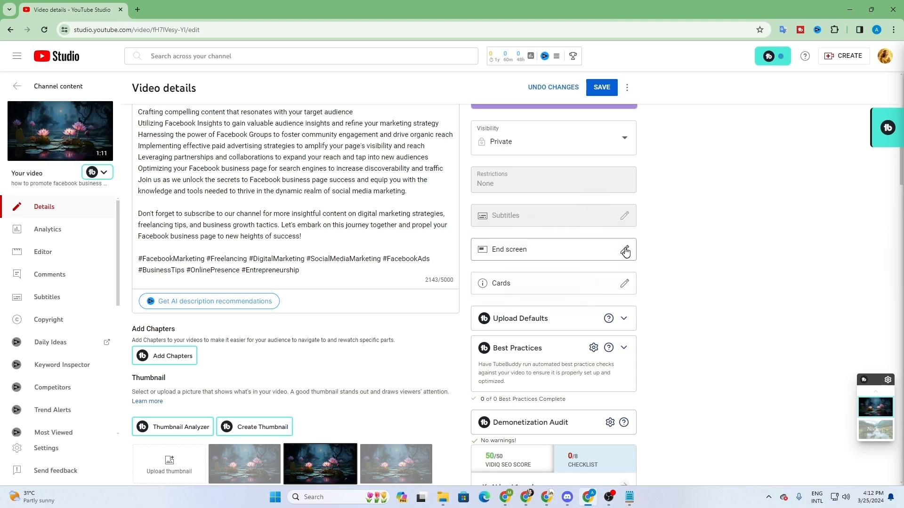
# Add an end screen from the 2 videos template, space the two elements out to opposite edges of the frame and save it.
pyautogui.scroll(-5, 557, 331)
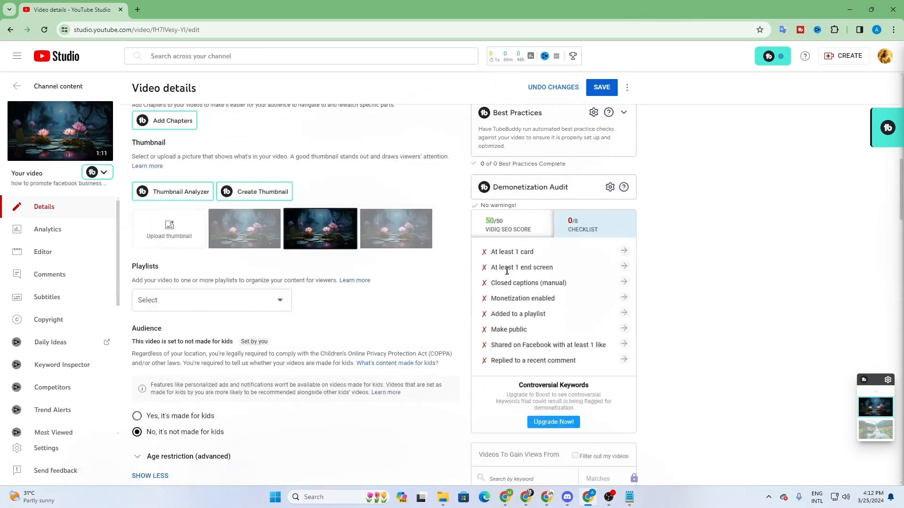
pyautogui.scroll(4, 610, 156)
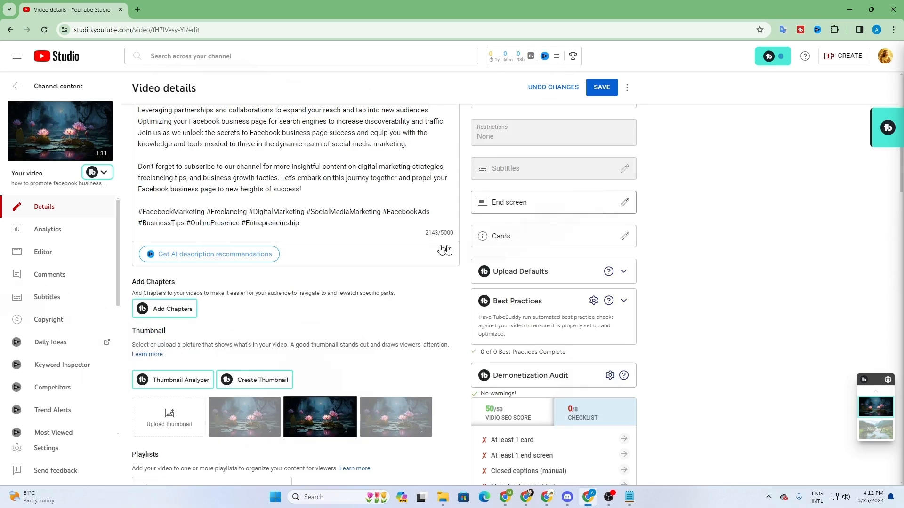
pyautogui.click(573, 214)
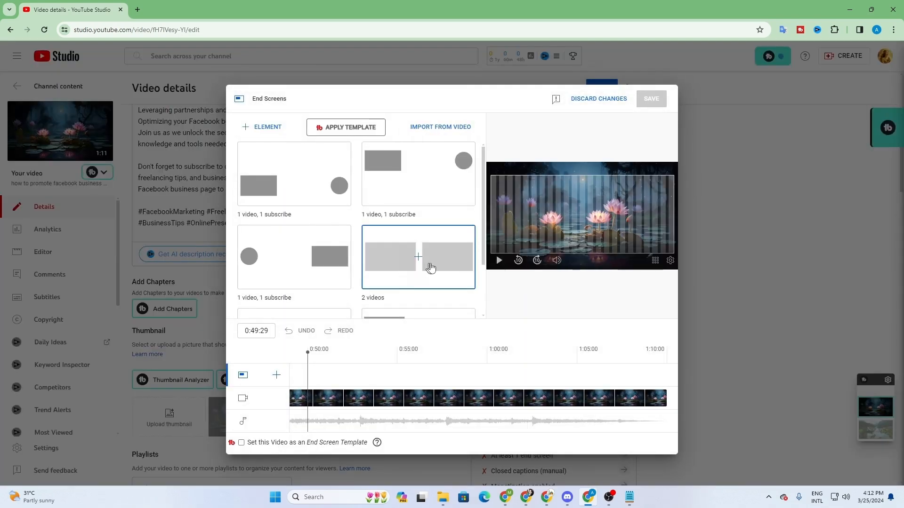
pyautogui.click(442, 269)
pyautogui.moveTo(508, 210); pyautogui.dragTo(508, 214)
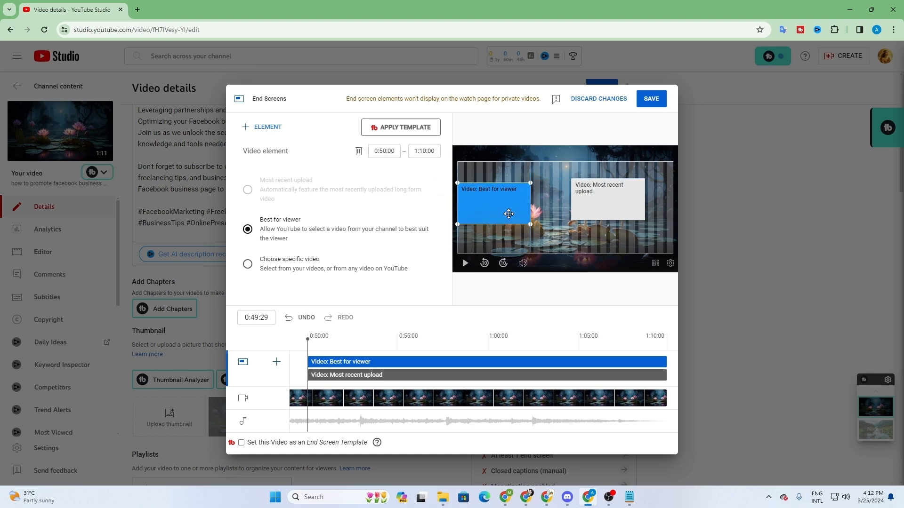
pyautogui.moveTo(635, 199); pyautogui.dragTo(659, 201)
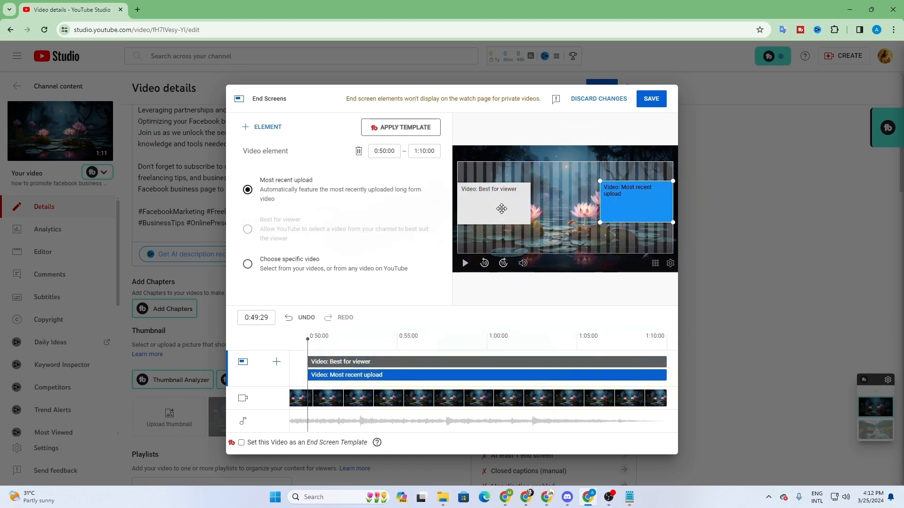
pyautogui.click(651, 98)
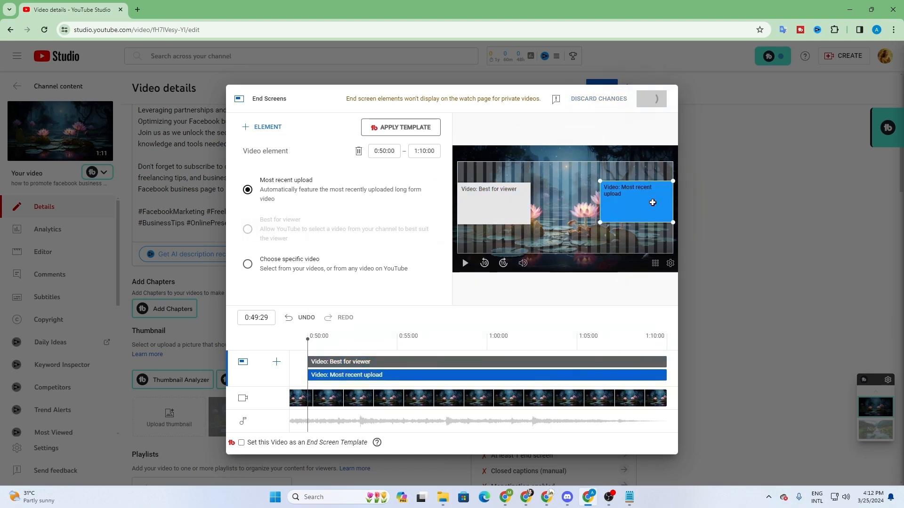
# Reopen the end screen and set the Best for viewer element to the specific video Yare Mardun Yara Kuta.
pyautogui.scroll(-5, 581, 294)
pyautogui.scroll(3, 581, 240)
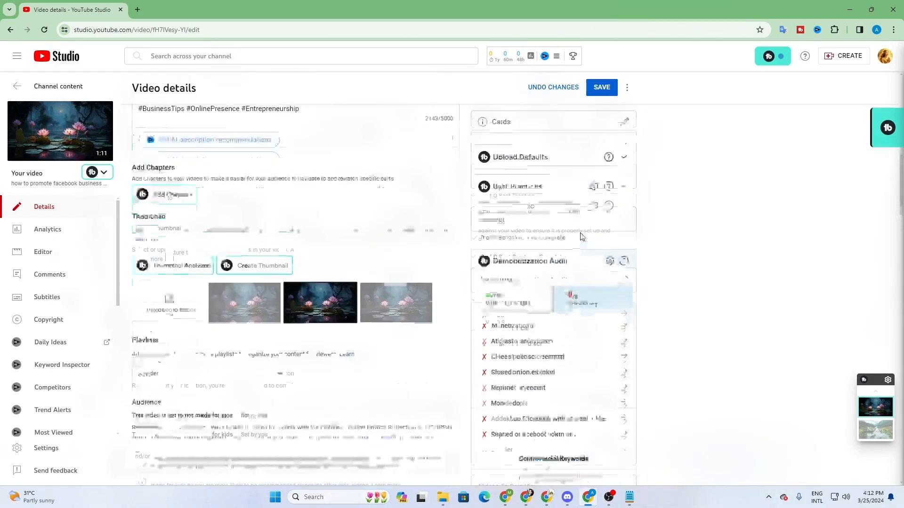
pyautogui.scroll(3, 582, 236)
pyautogui.click(623, 257)
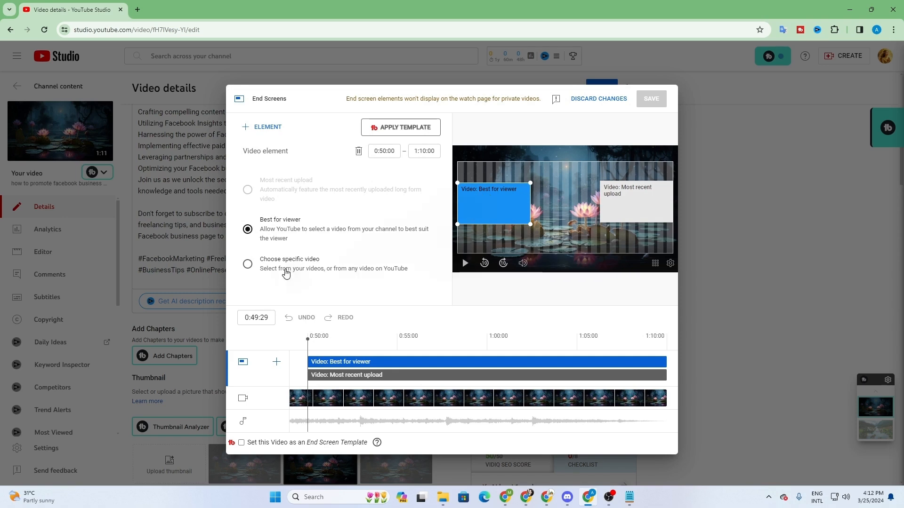
pyautogui.click(248, 265)
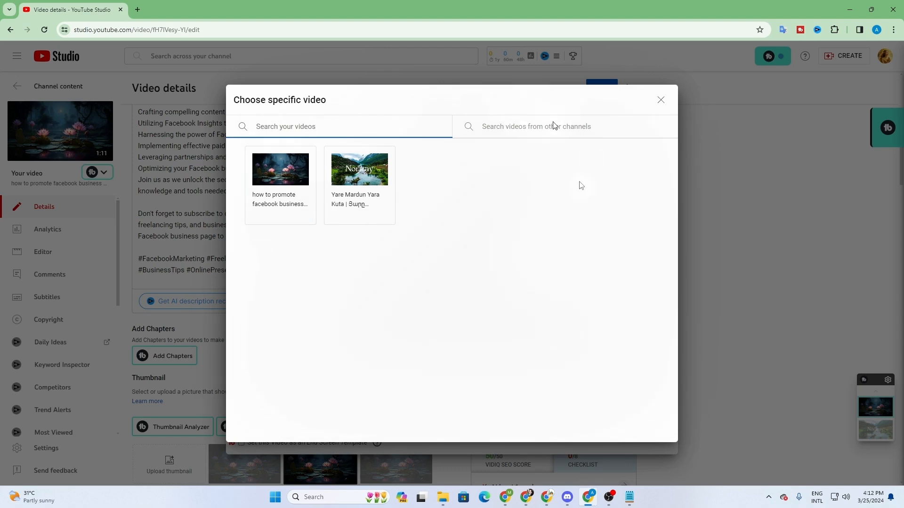
pyautogui.click(374, 186)
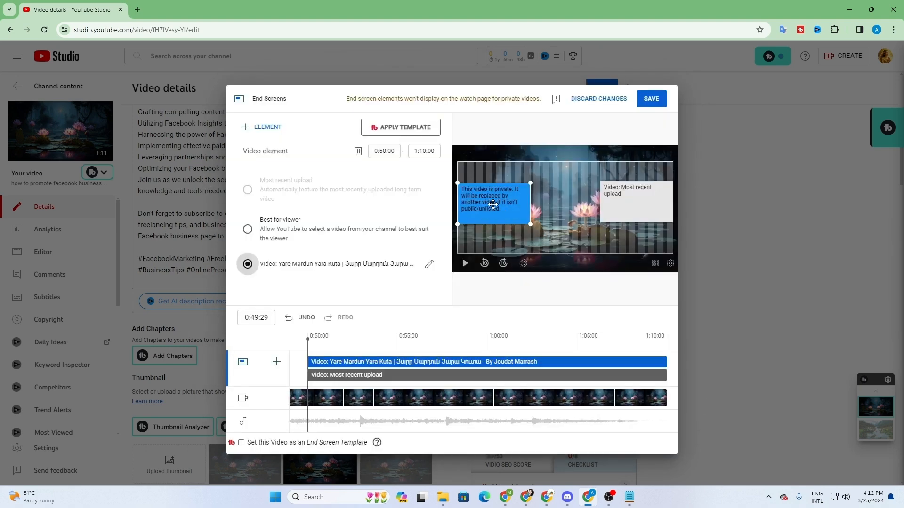
# Try the Best for viewer and specific video options on the other end screen element and return it to Most recent upload.
pyautogui.click(643, 196)
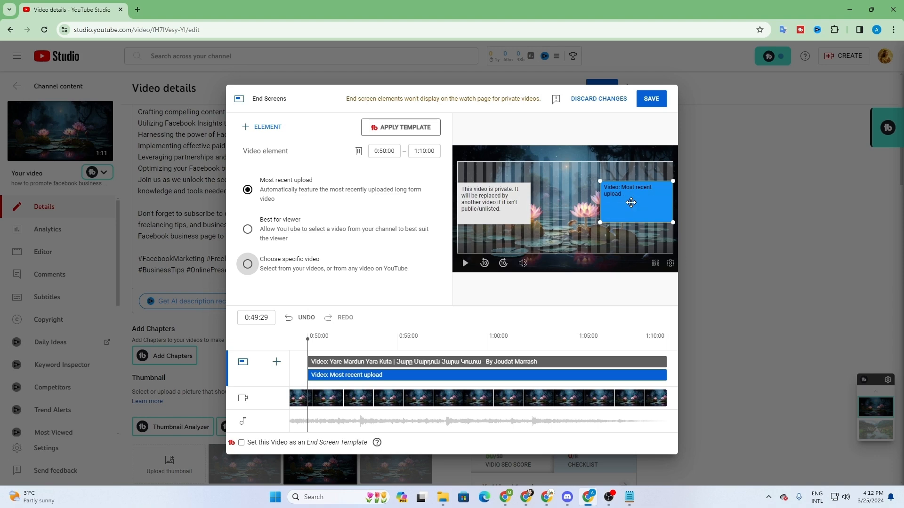
pyautogui.click(248, 231)
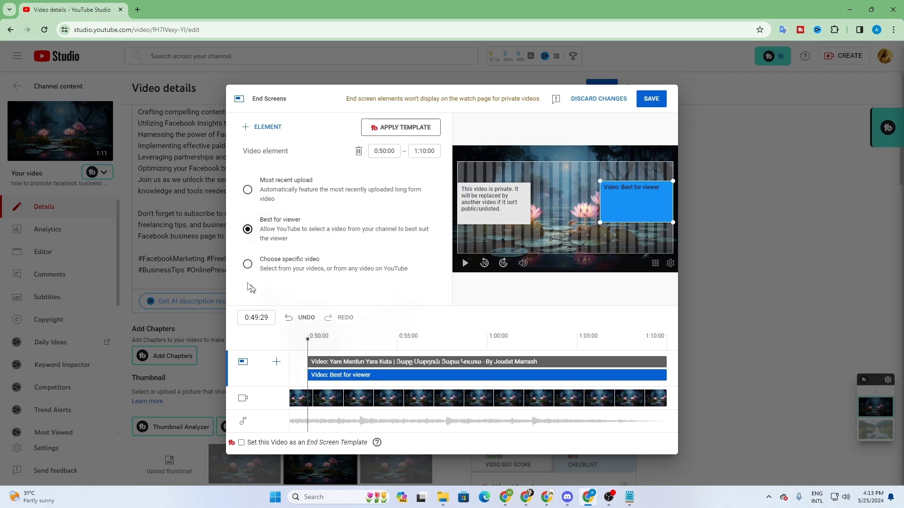
pyautogui.click(310, 267)
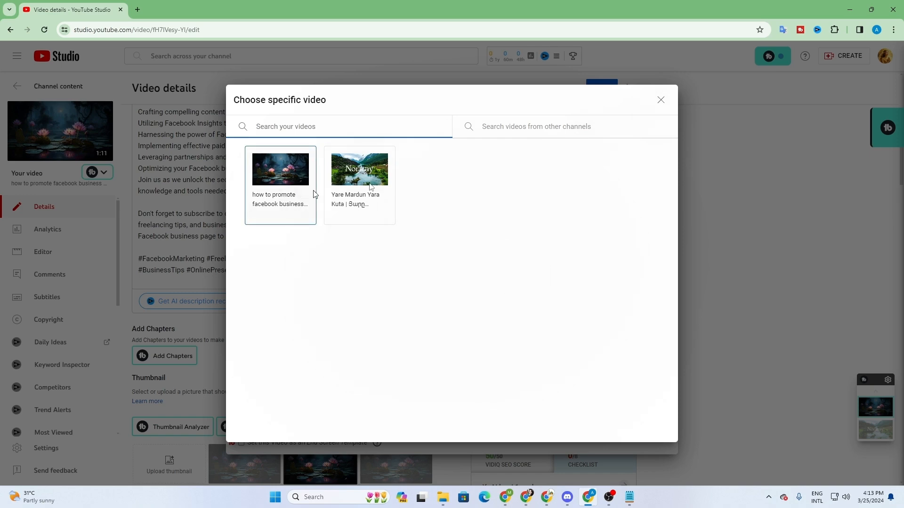
pyautogui.click(660, 100)
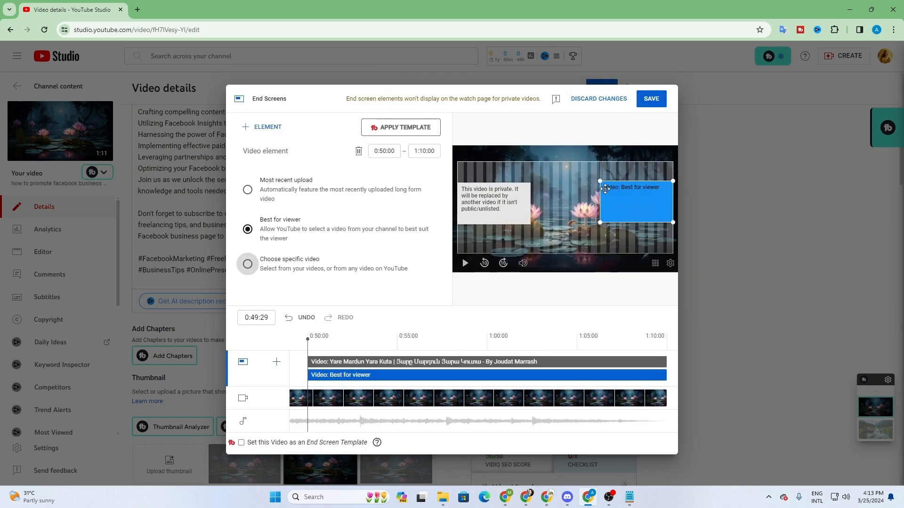
pyautogui.click(248, 190)
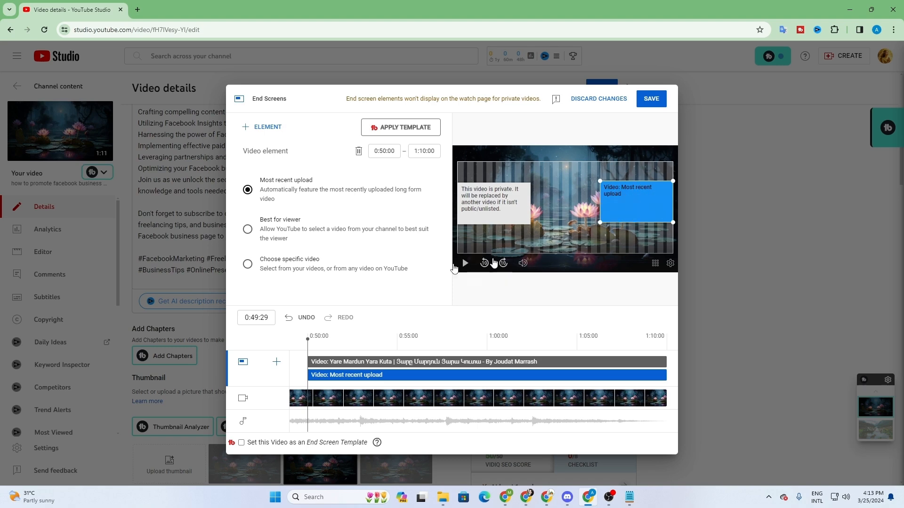
# Save the end screen changes, then reload the video details page and check the vidIQ score section.
pyautogui.click(648, 105)
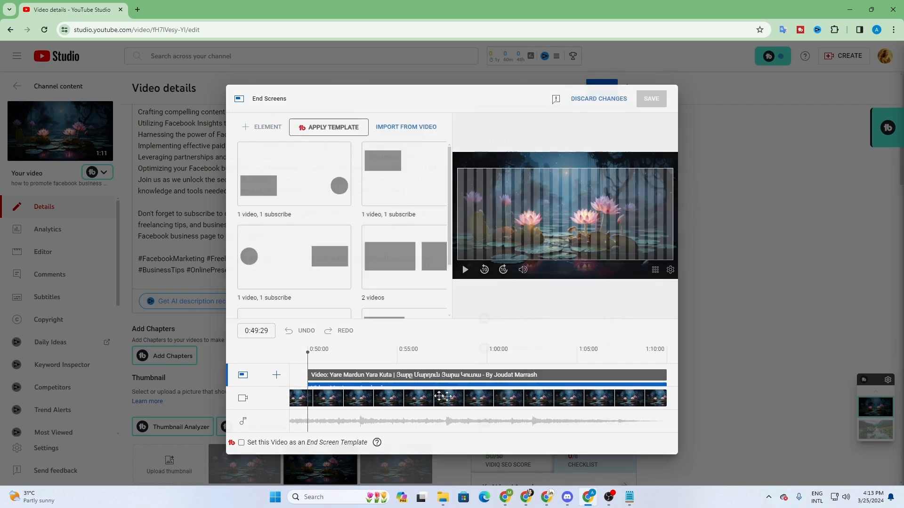
pyautogui.scroll(-5, 581, 362)
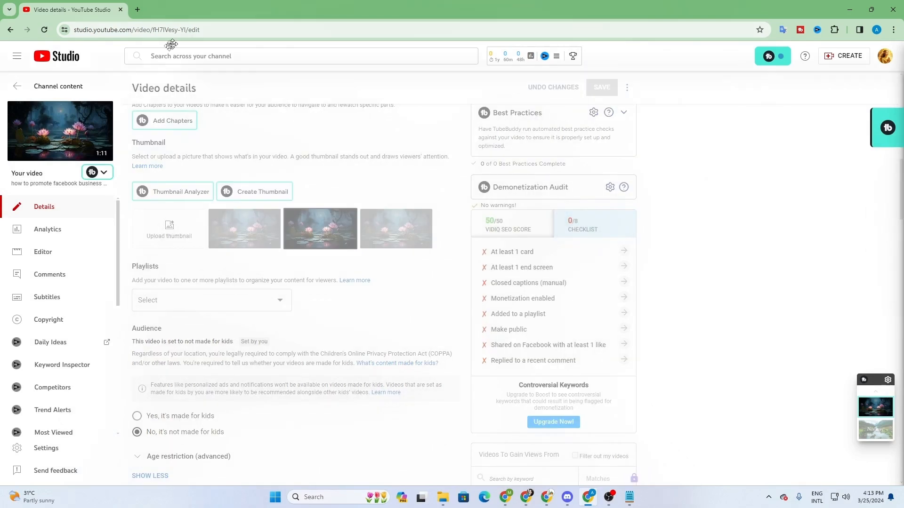
pyautogui.click(44, 29)
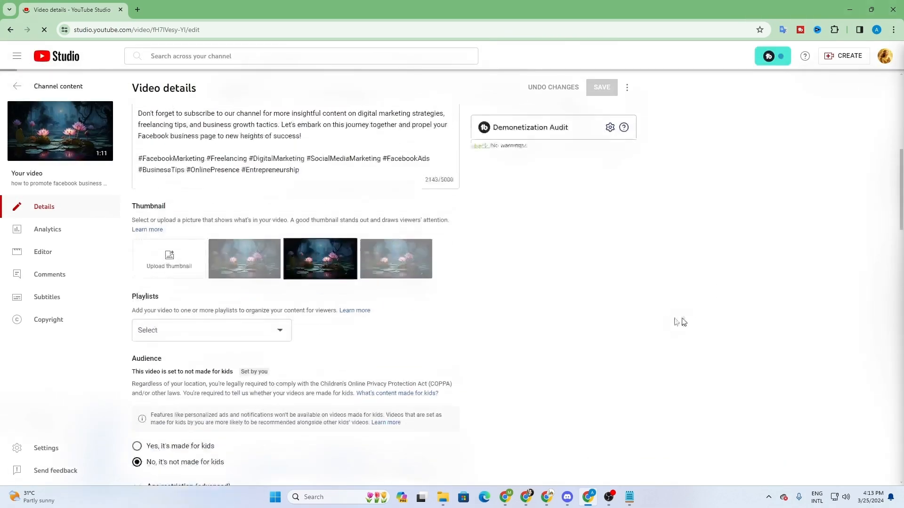
pyautogui.scroll(4, 673, 330)
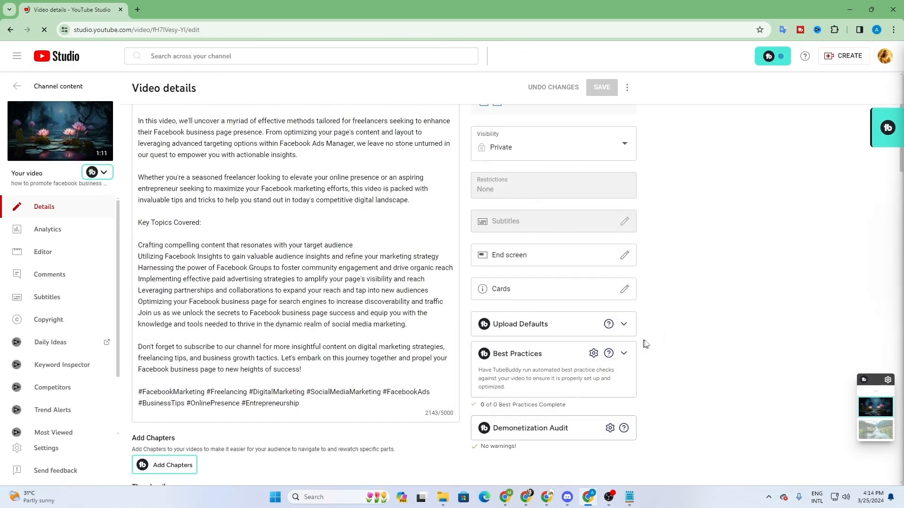
pyautogui.scroll(-7, 672, 349)
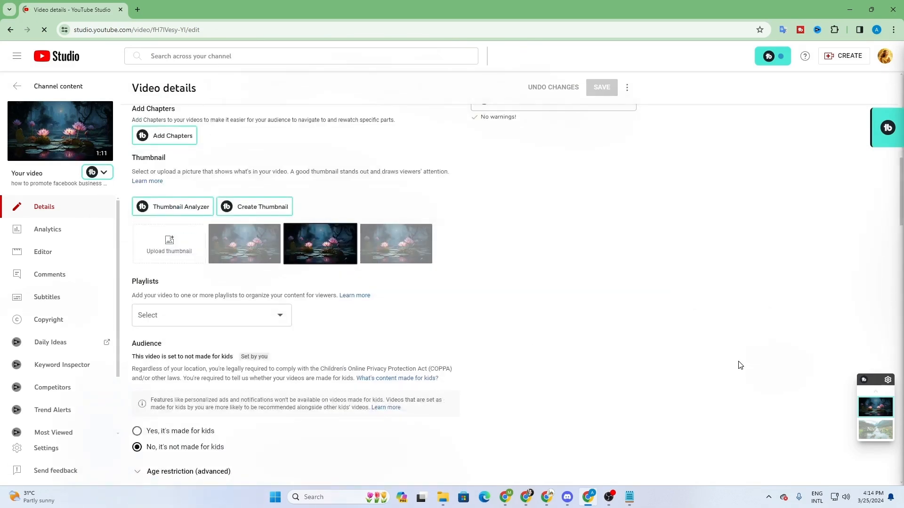
pyautogui.scroll(1, 739, 366)
pyautogui.scroll(6, 654, 393)
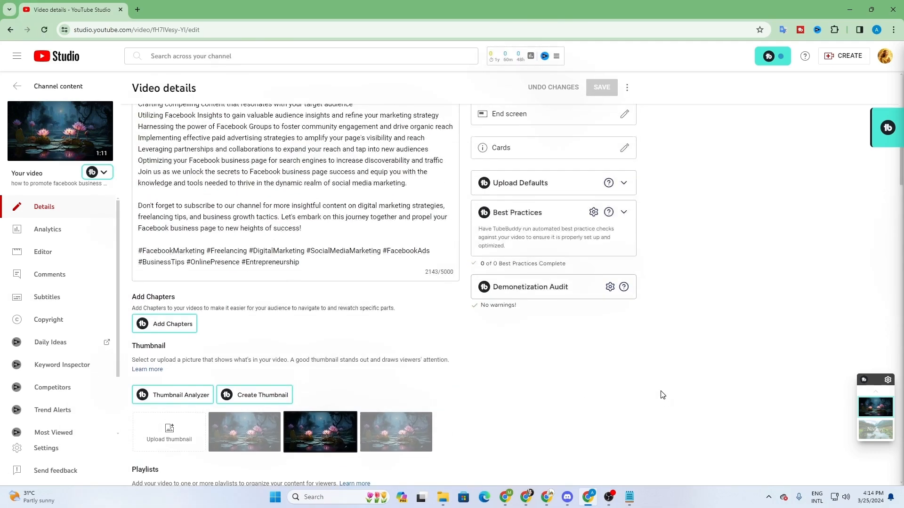
pyautogui.scroll(-6, 663, 386)
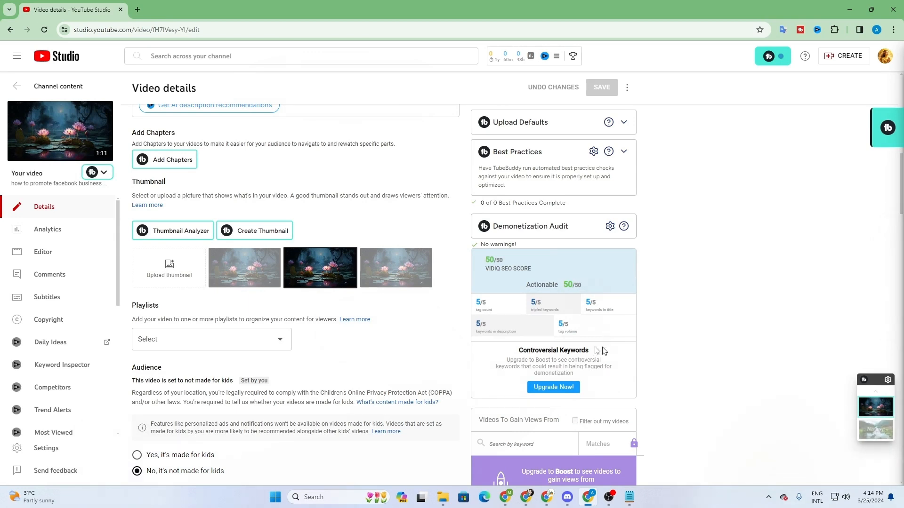
# Switch to the browser window with the Google Docs document and view the Upwork job feed.
pyautogui.click(526, 498)
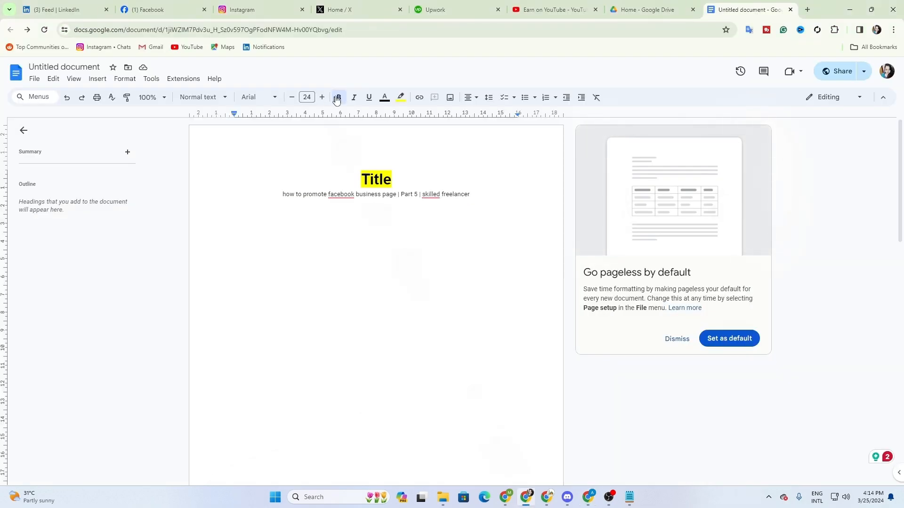
pyautogui.click(473, 4)
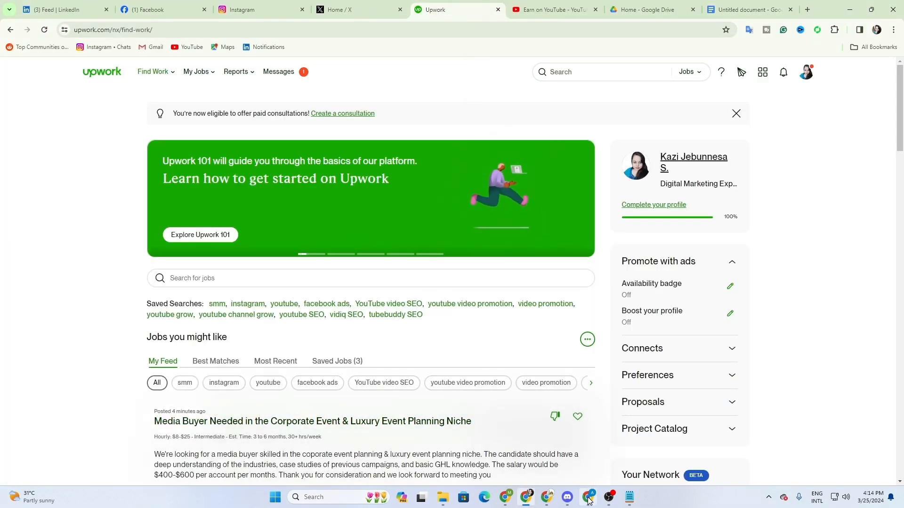
# Switch back to the video details page in YouTube Studio and review the unmet items in the vidIQ checklist.
pyautogui.moveTo(605, 498)
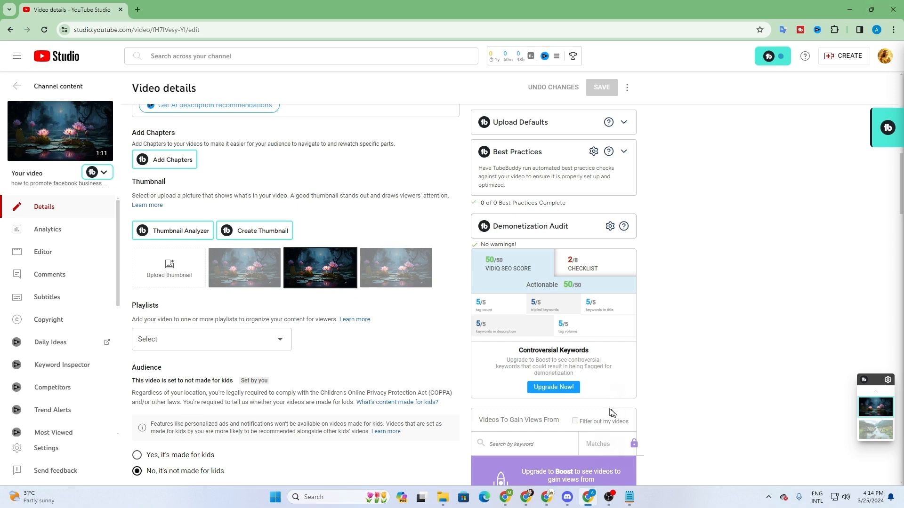
pyautogui.click(576, 263)
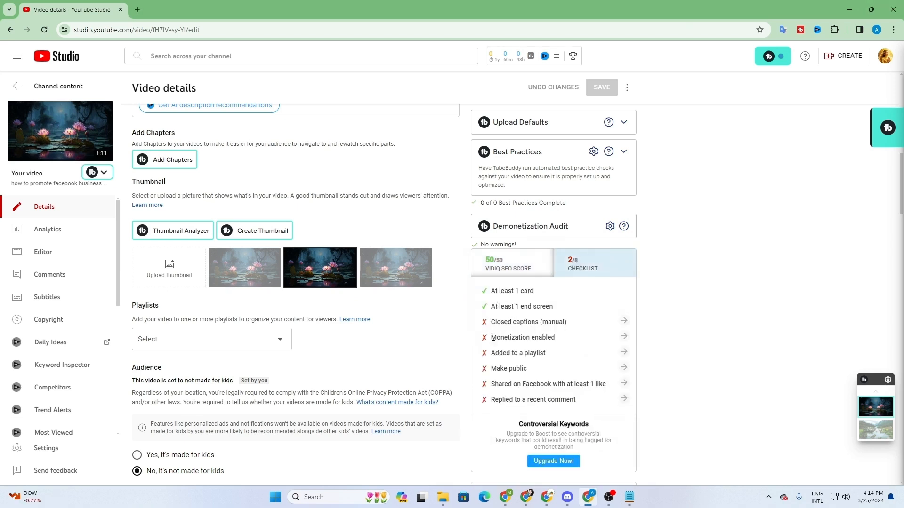
pyautogui.moveTo(570, 328); pyautogui.dragTo(504, 320)
pyautogui.moveTo(557, 340); pyautogui.dragTo(491, 346)
pyautogui.moveTo(554, 358); pyautogui.dragTo(488, 369)
pyautogui.moveTo(546, 353); pyautogui.dragTo(495, 352)
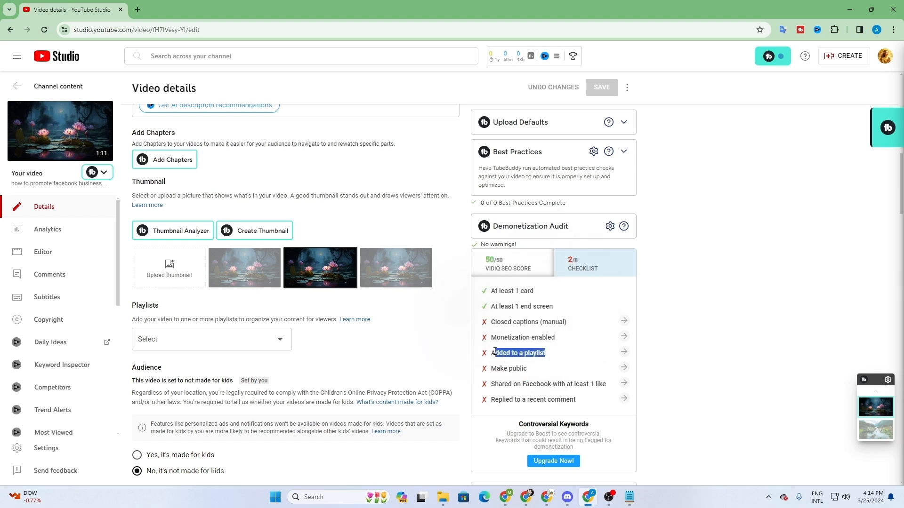
# Add the video to the Youtuve Marketing playlist and save the video details.
pyautogui.click(171, 347)
pyautogui.click(147, 292)
pyautogui.click(299, 451)
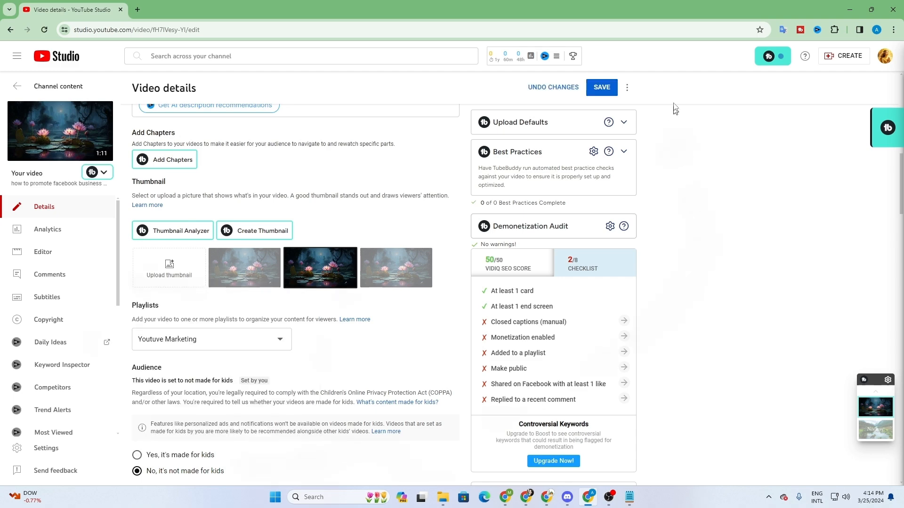
pyautogui.click(600, 87)
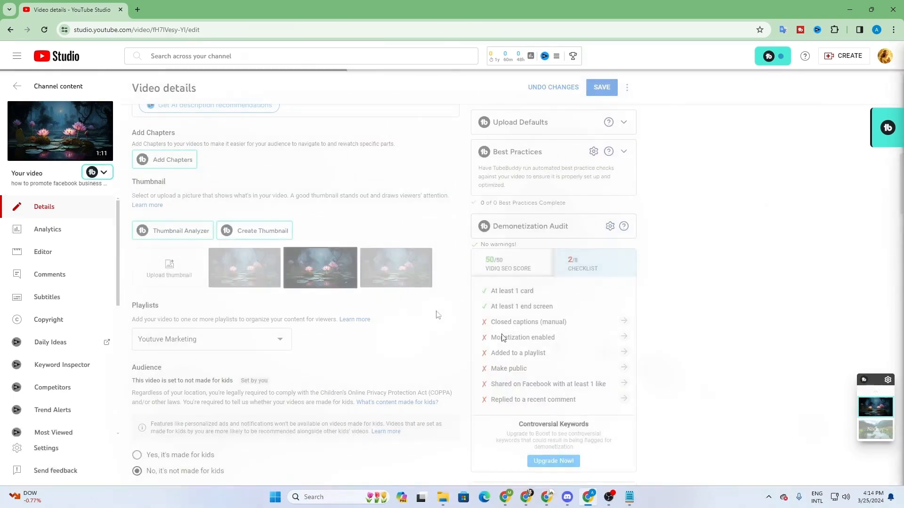
# Reload the video details page and reopen the vidIQ checklist to check the playlist item.
pyautogui.click(41, 33)
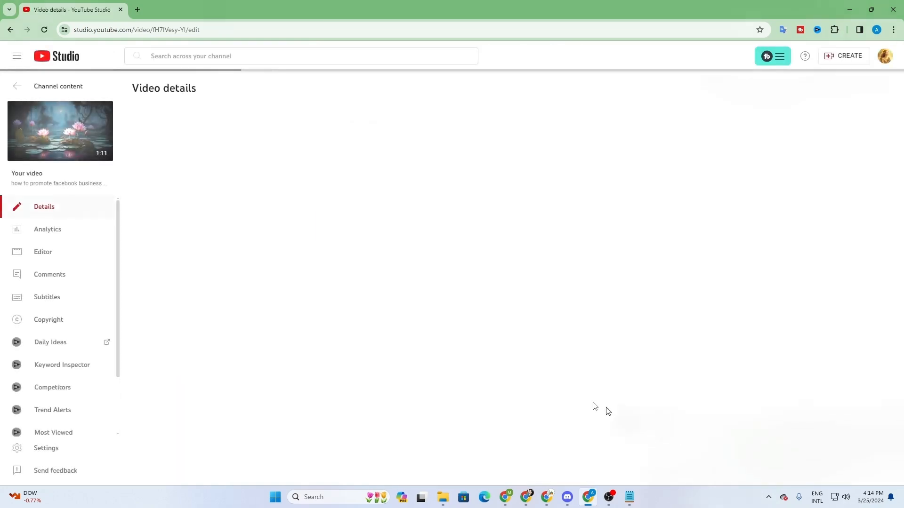
pyautogui.scroll(-8, 568, 399)
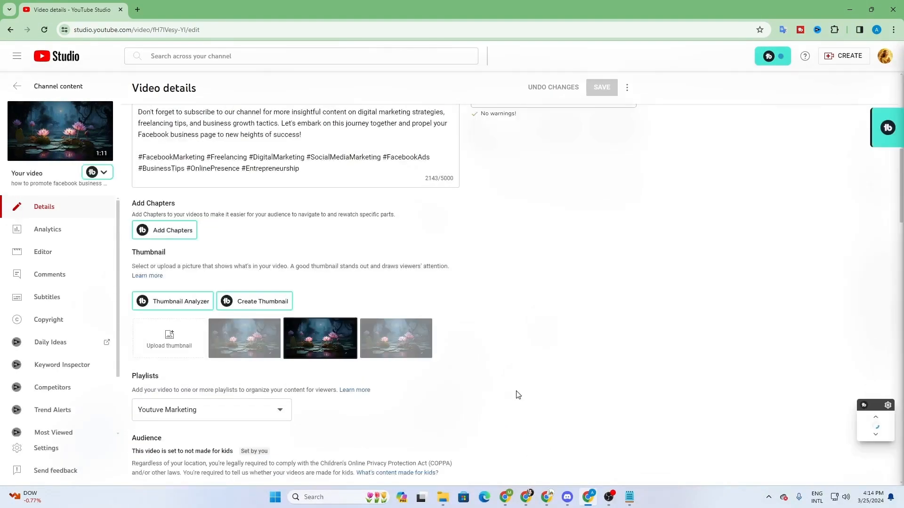
pyautogui.scroll(5, 571, 410)
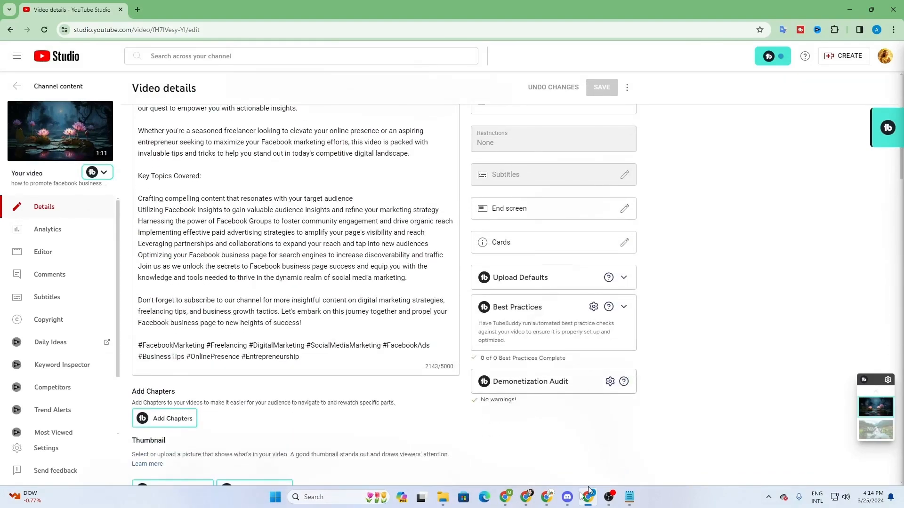
pyautogui.click(526, 498)
pyautogui.click(526, 498)
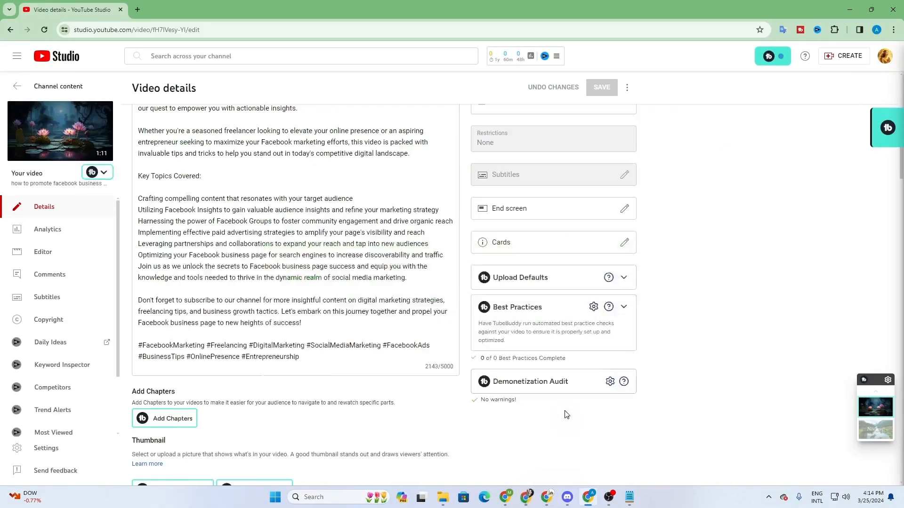
pyautogui.scroll(-2, 580, 401)
pyautogui.scroll(2, 774, 450)
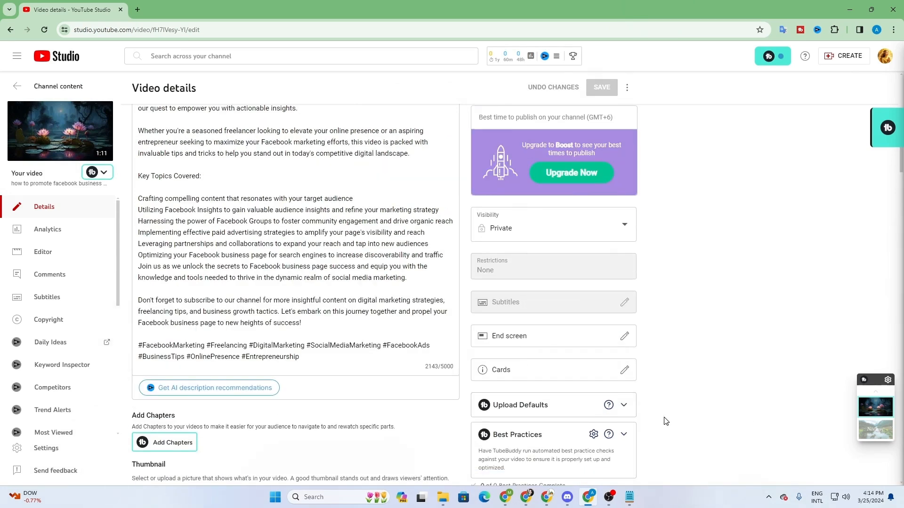
pyautogui.scroll(-7, 665, 421)
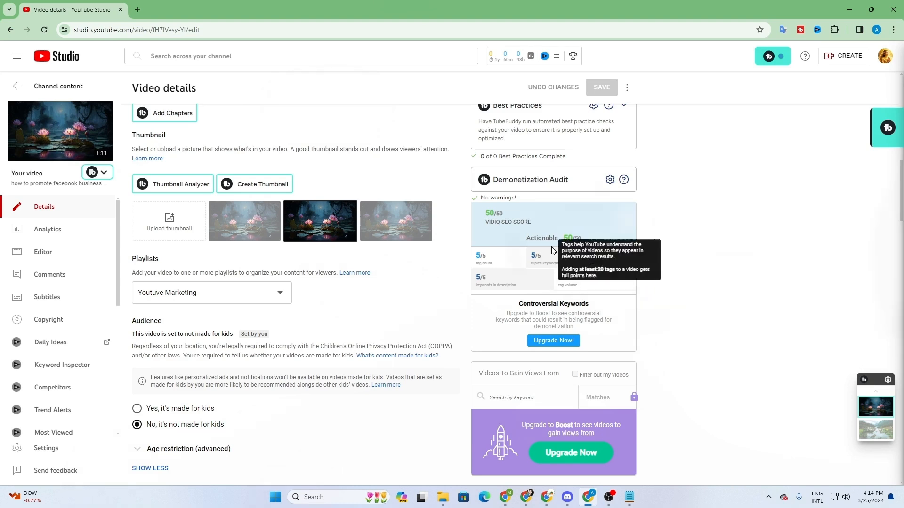
pyautogui.click(571, 212)
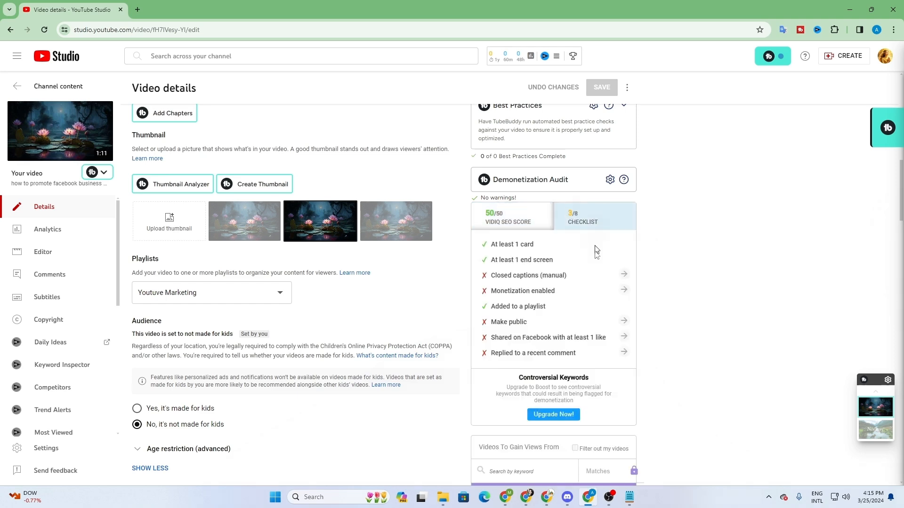
# Examine the remaining vidIQ checklist items on Facebook sharing, comment replies, monetization and manual closed captions.
pyautogui.scroll(-2, 499, 244)
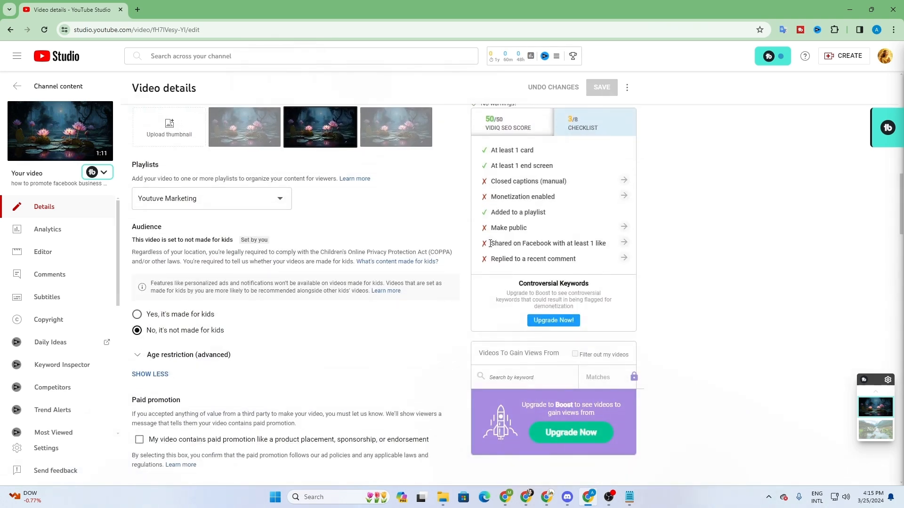
pyautogui.moveTo(511, 243); pyautogui.dragTo(604, 243)
pyautogui.click(566, 242)
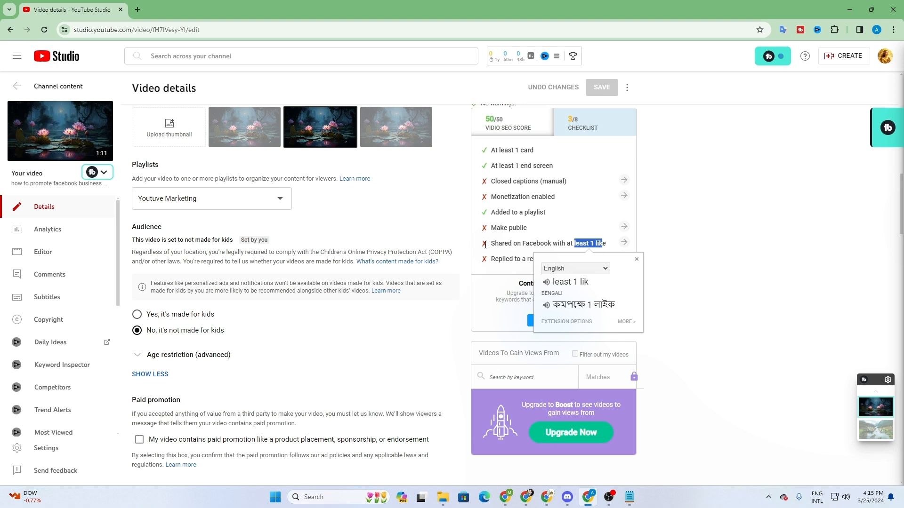
pyautogui.click(517, 261)
pyautogui.moveTo(504, 260)
pyautogui.mouseDown()
pyautogui.moveTo(578, 259)
pyautogui.moveTo(493, 257)
pyautogui.mouseUp()
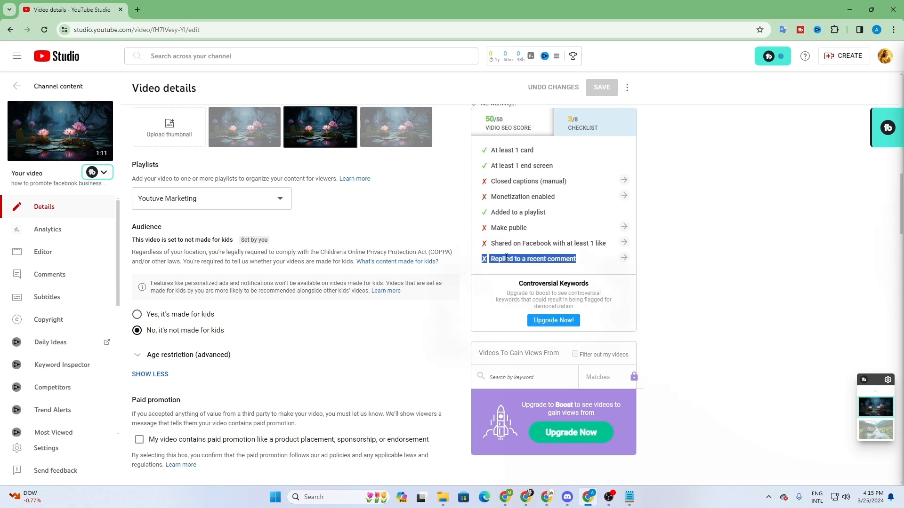
pyautogui.click(506, 259)
pyautogui.scroll(2, 507, 260)
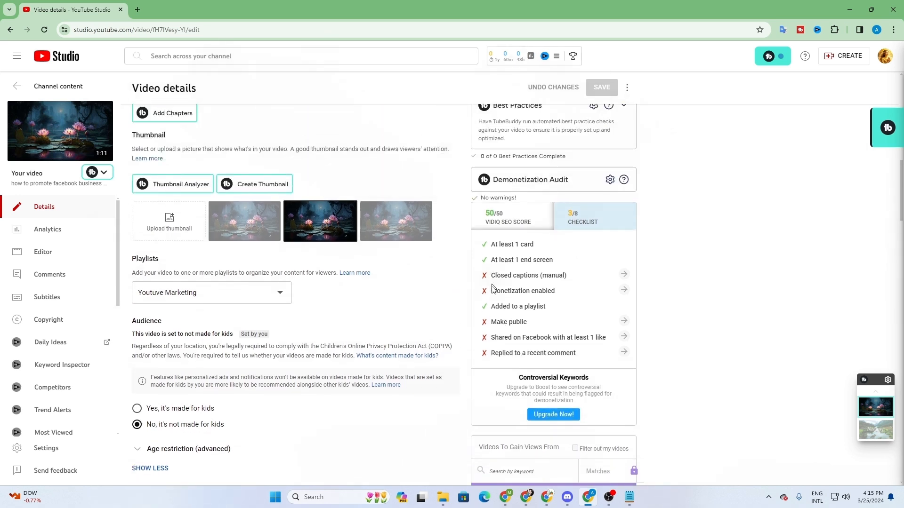
pyautogui.moveTo(521, 291); pyautogui.dragTo(562, 292)
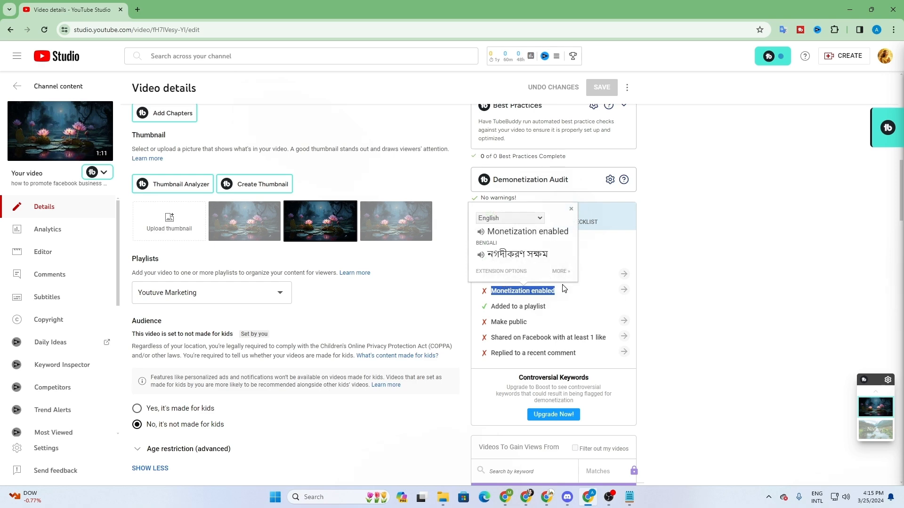
pyautogui.click(518, 288)
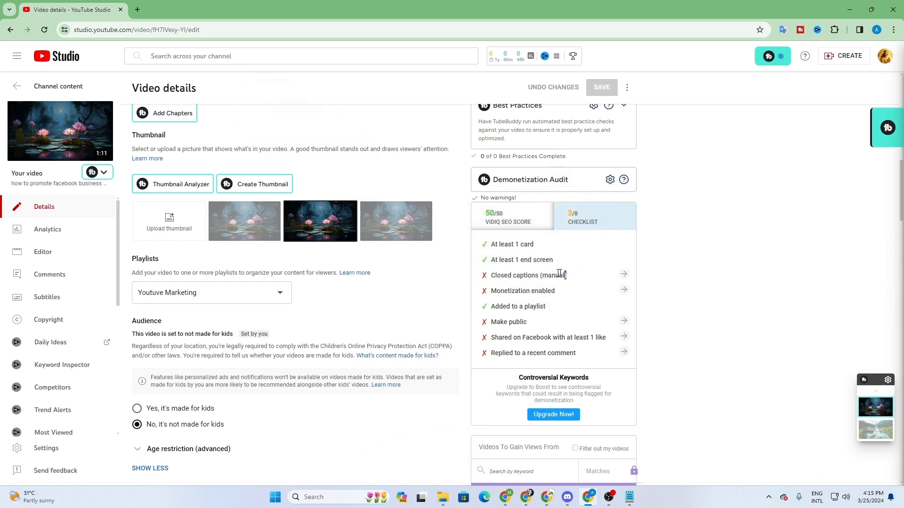
pyautogui.moveTo(559, 274); pyautogui.dragTo(489, 276)
# Set the video language to Bangla in the language and captions certification section.
pyautogui.click(377, 325)
pyautogui.scroll(-8, 382, 302)
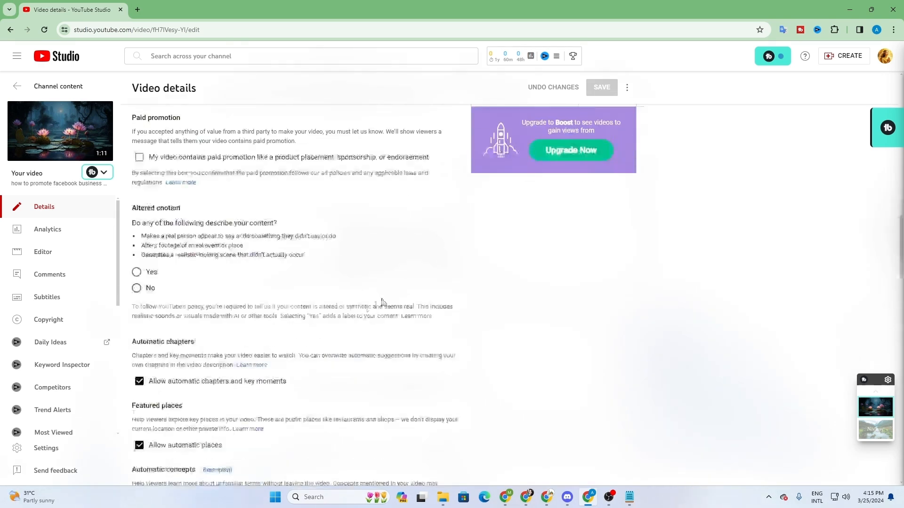
pyautogui.scroll(-20, 382, 302)
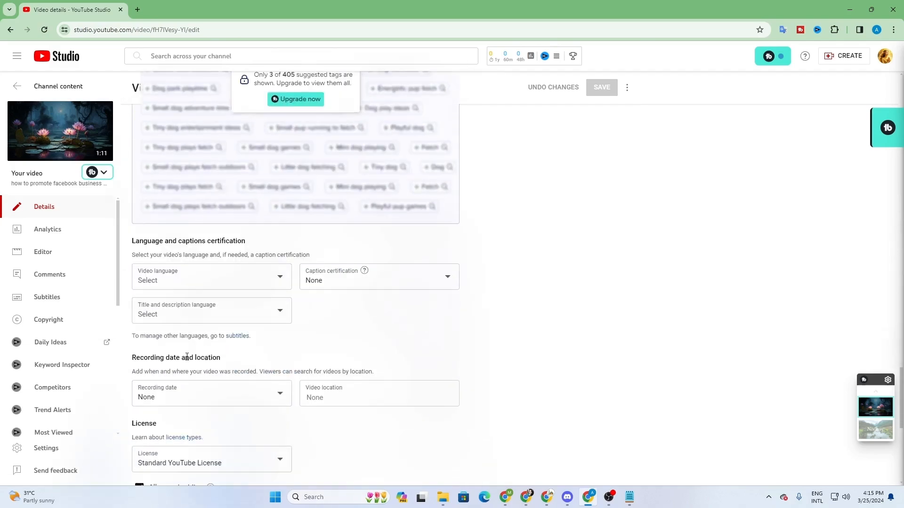
pyautogui.scroll(-6, 186, 358)
pyautogui.scroll(15, 456, 369)
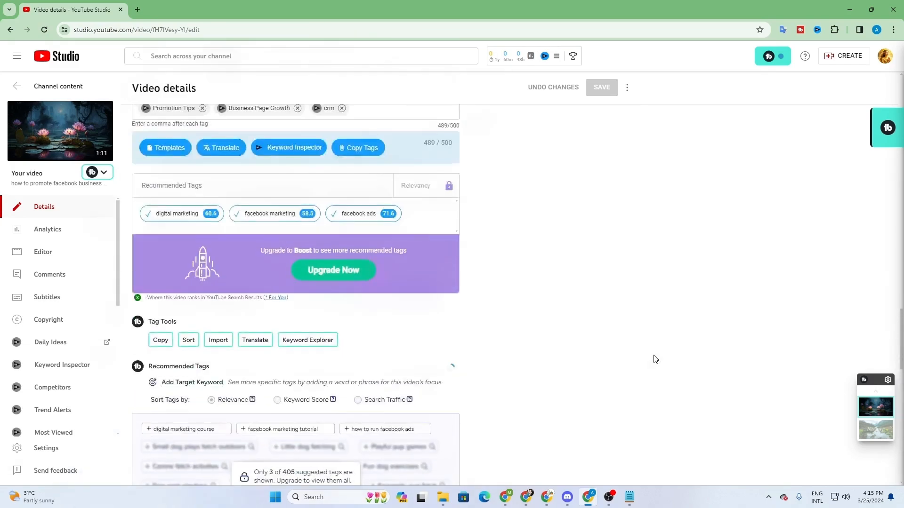
pyautogui.scroll(12, 656, 357)
pyautogui.scroll(-14, 363, 375)
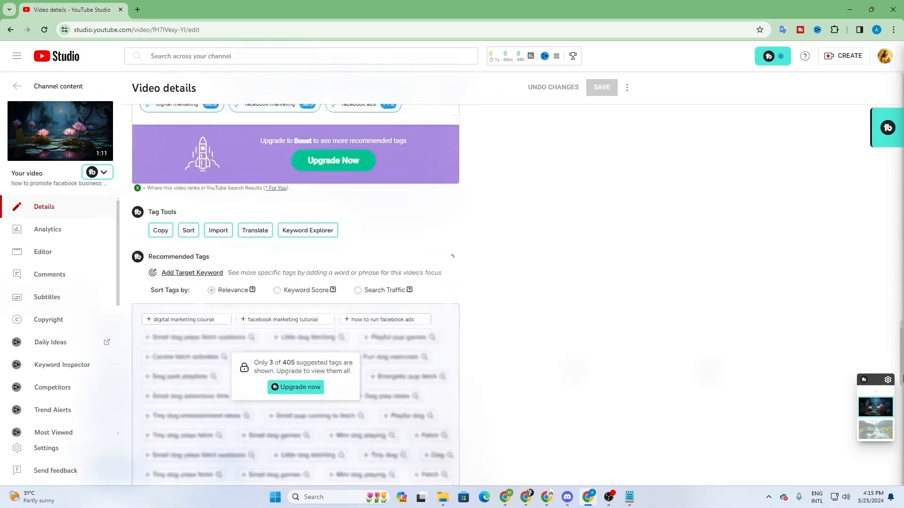
pyautogui.scroll(-10, 202, 337)
pyautogui.scroll(3, 194, 236)
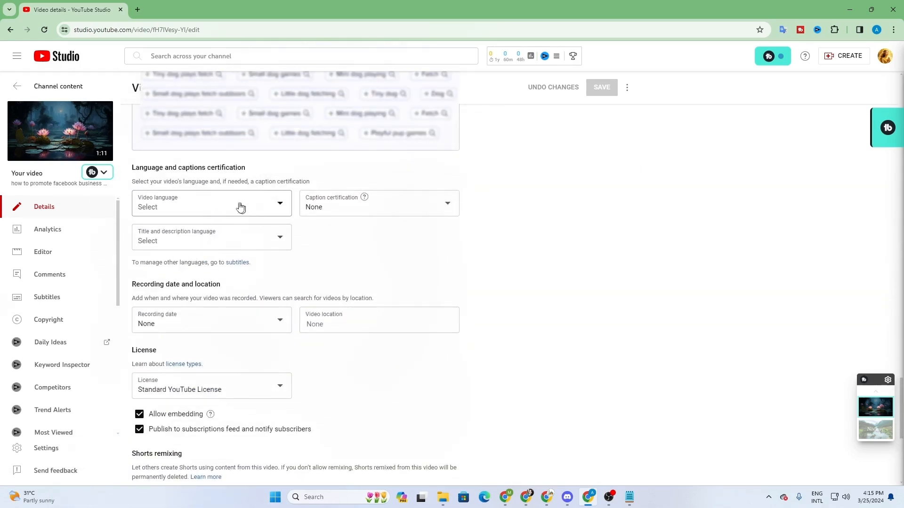
pyautogui.click(240, 207)
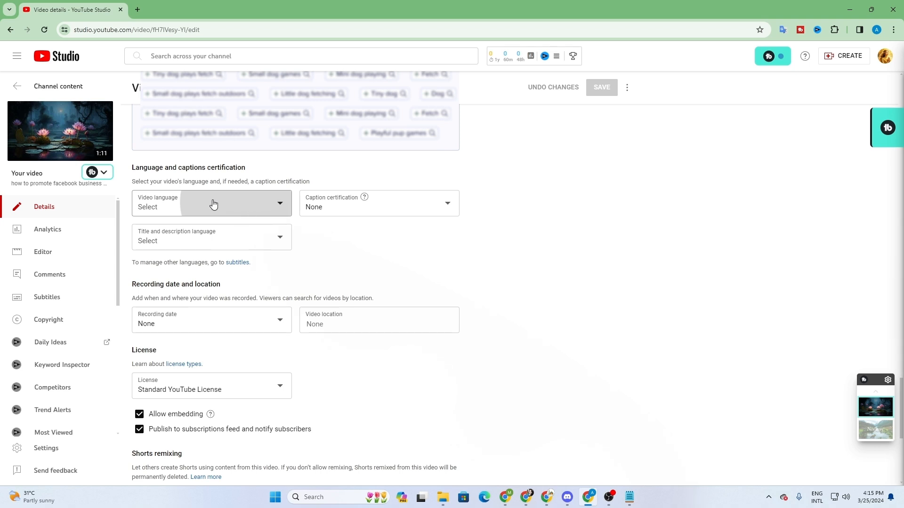
pyautogui.click(268, 249)
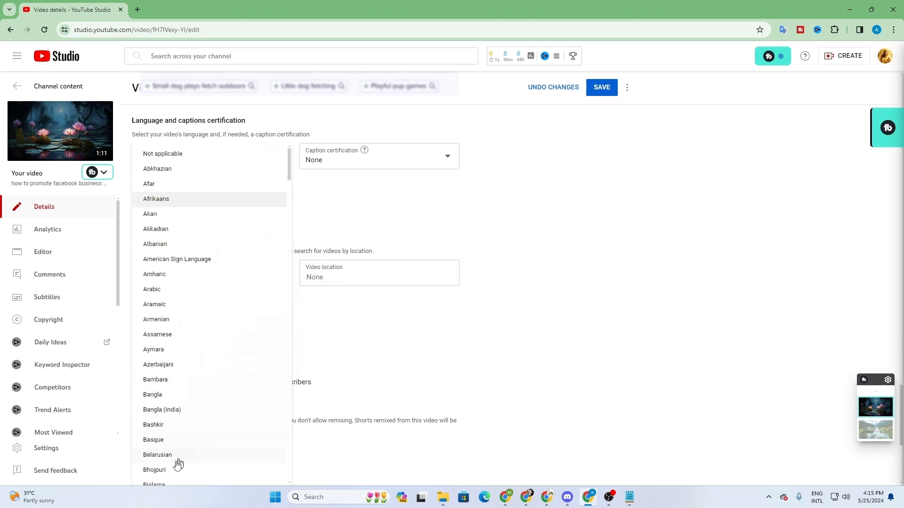
pyautogui.scroll(-1, 191, 392)
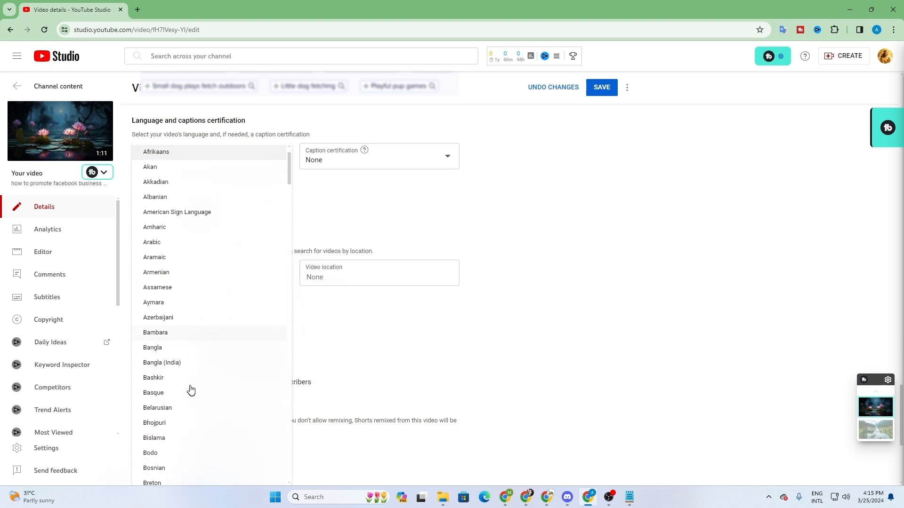
pyautogui.click(177, 347)
# Set the title and description language to Bangla.
pyautogui.scroll(4, 456, 323)
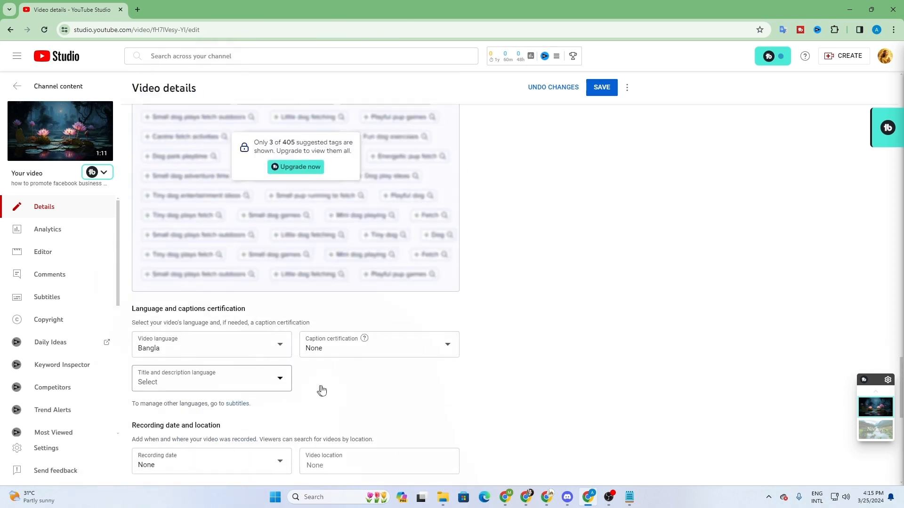
pyautogui.click(259, 380)
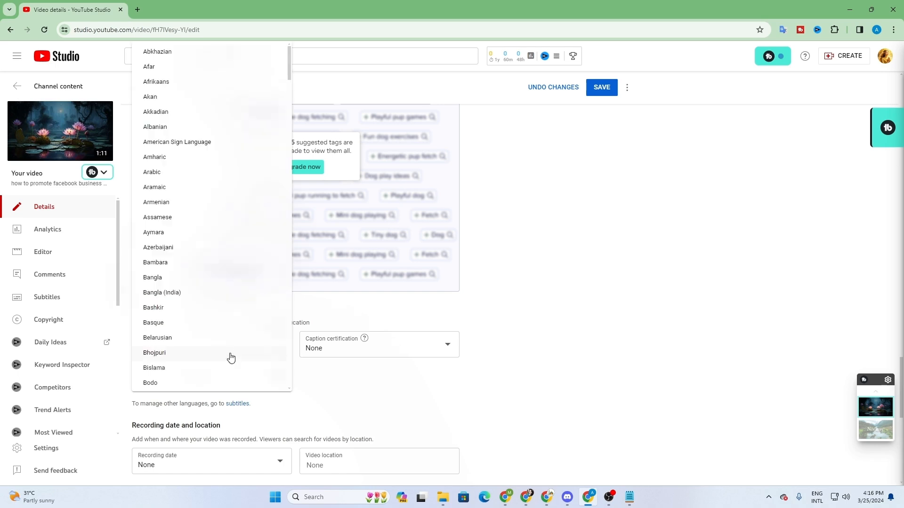
pyautogui.click(168, 283)
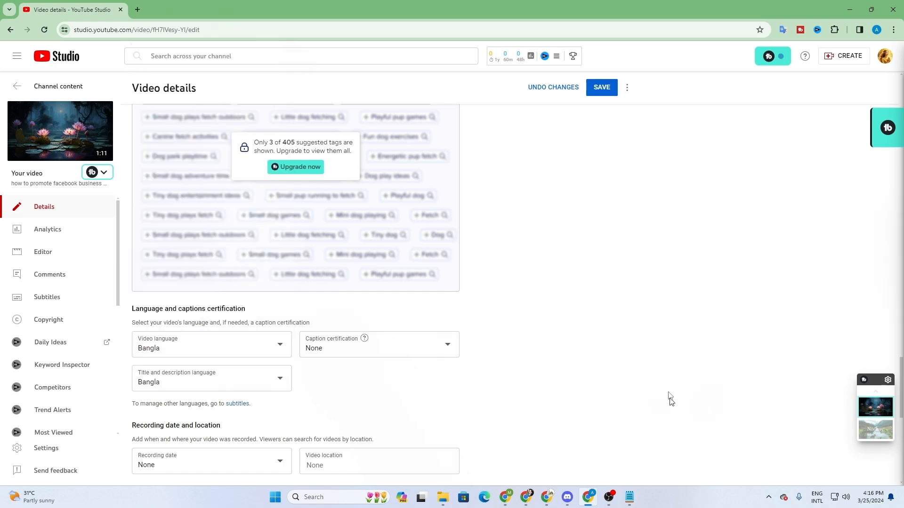
# Change the video language to Not applicable in the language and captions certification section.
pyautogui.scroll(10, 670, 397)
pyautogui.scroll(15, 671, 380)
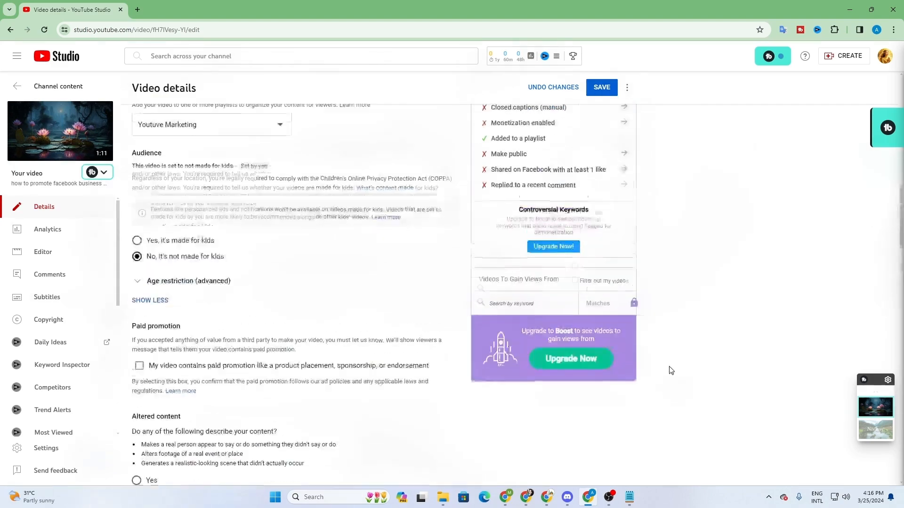
pyautogui.scroll(4, 665, 284)
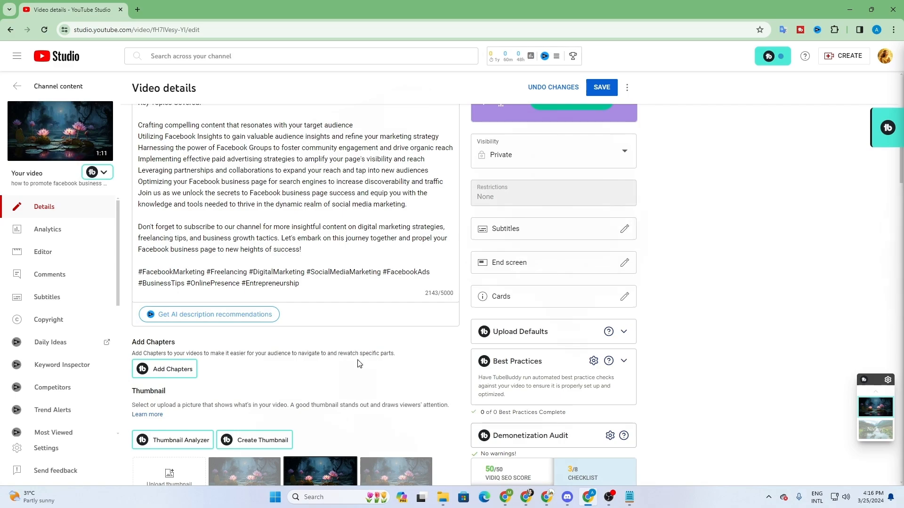
pyautogui.scroll(-8, 359, 363)
pyautogui.scroll(-20, 277, 374)
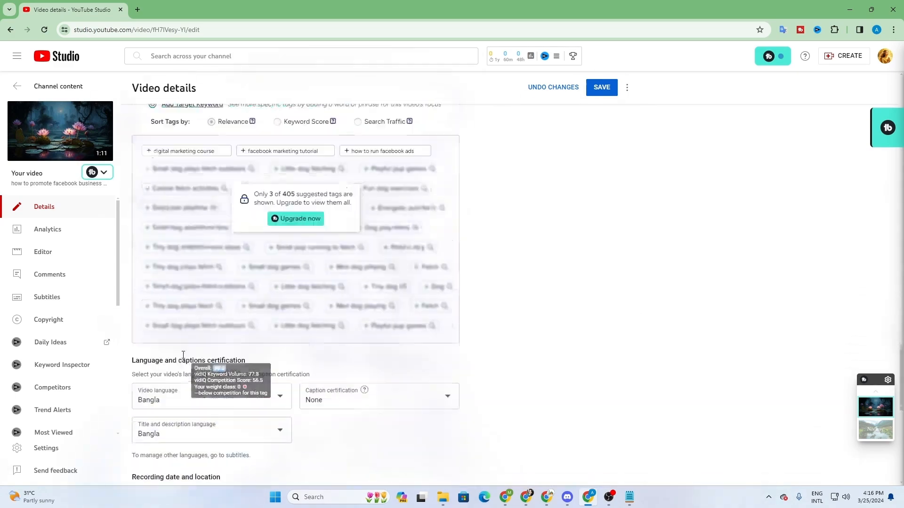
pyautogui.scroll(-3, 179, 353)
pyautogui.scroll(7, 196, 286)
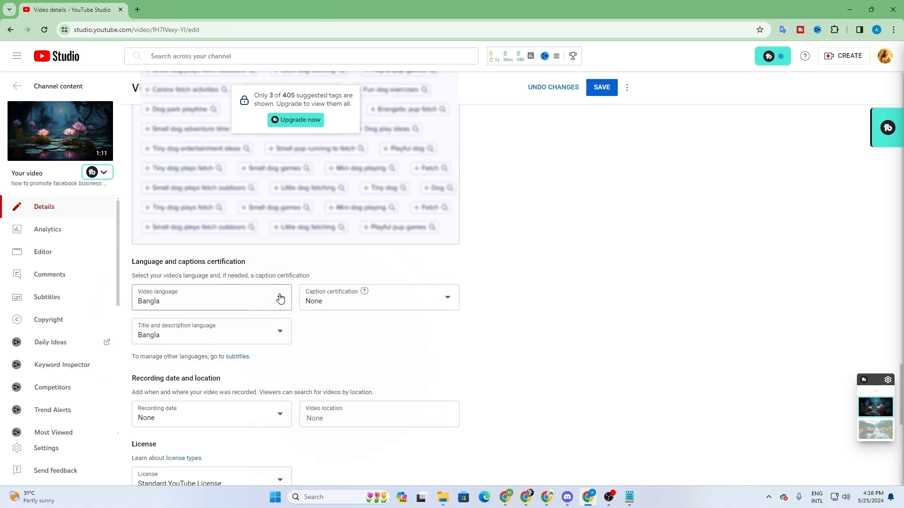
pyautogui.click(244, 308)
pyautogui.click(210, 294)
pyautogui.click(195, 302)
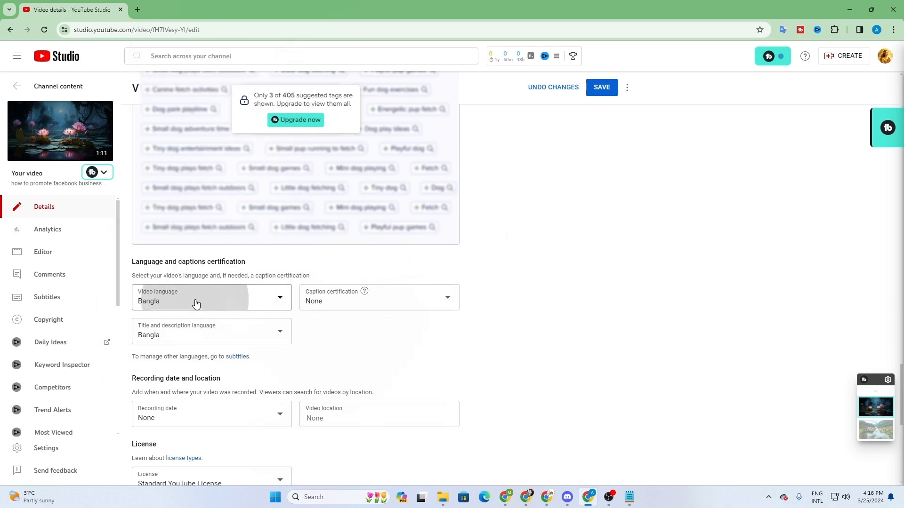
pyautogui.click(158, 301)
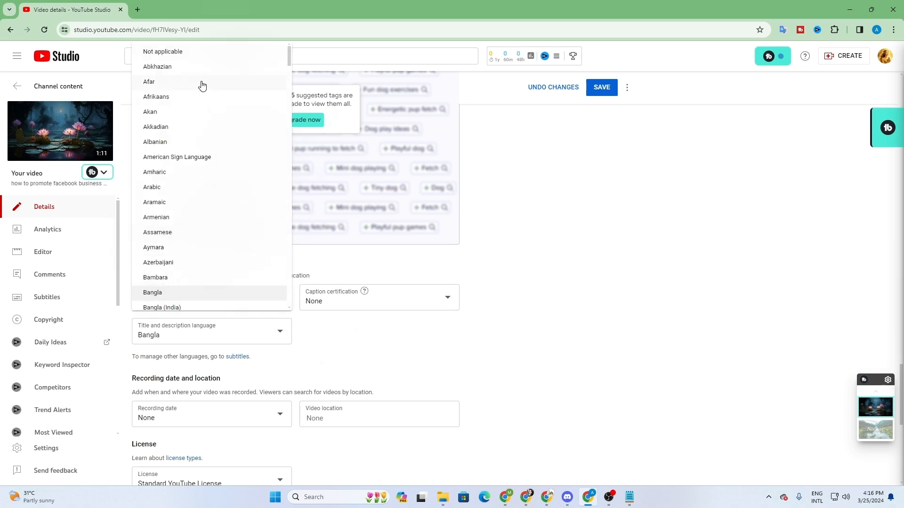
pyautogui.click(186, 53)
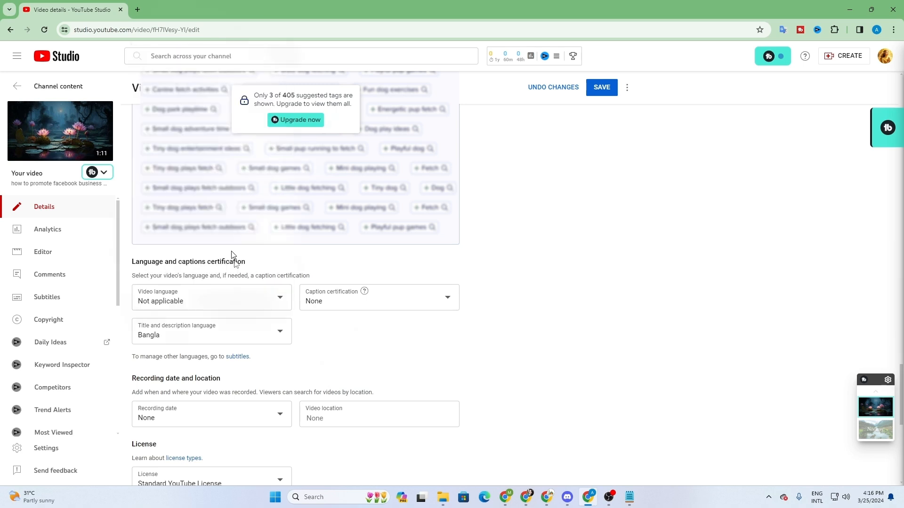
# Look through the available title and description languages without changing the selection.
pyautogui.click(268, 336)
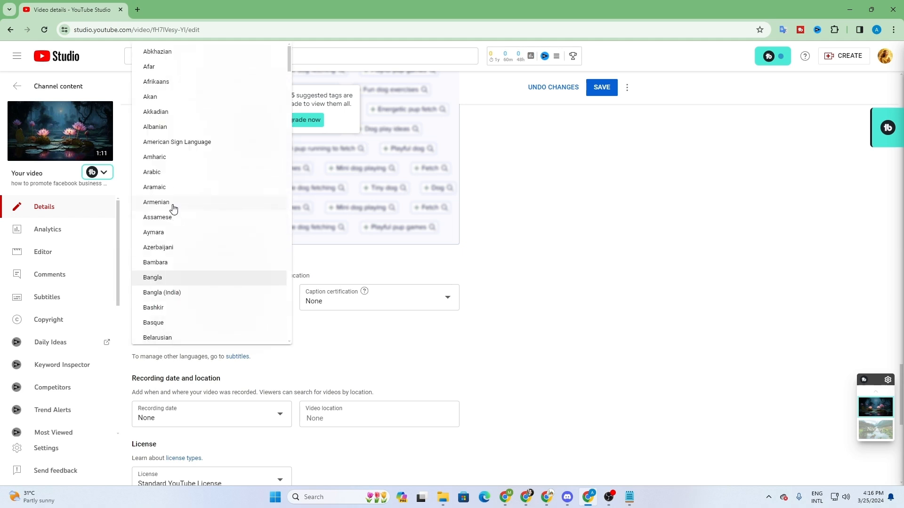
pyautogui.scroll(-20, 196, 319)
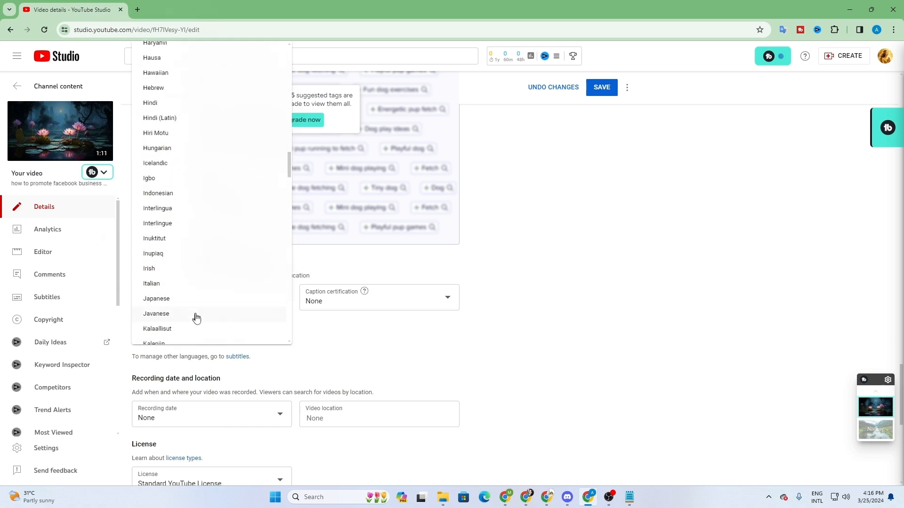
pyautogui.scroll(-20, 197, 319)
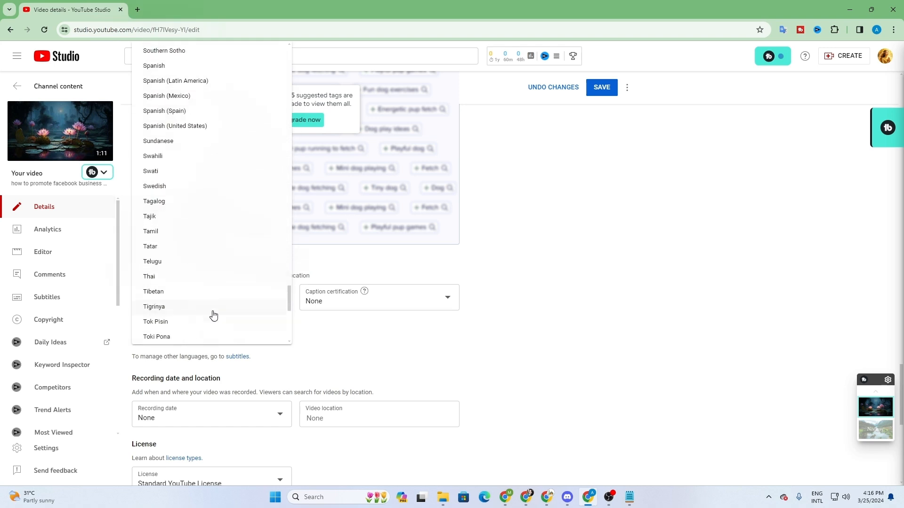
pyautogui.scroll(-8, 213, 315)
pyautogui.click(475, 395)
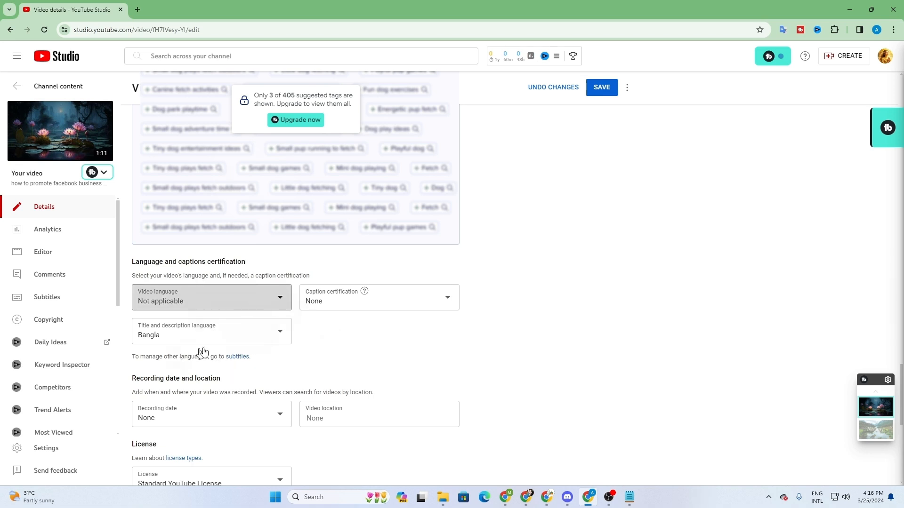
# Set the video language back to Bangla.
pyautogui.click(157, 345)
pyautogui.scroll(-2, 188, 295)
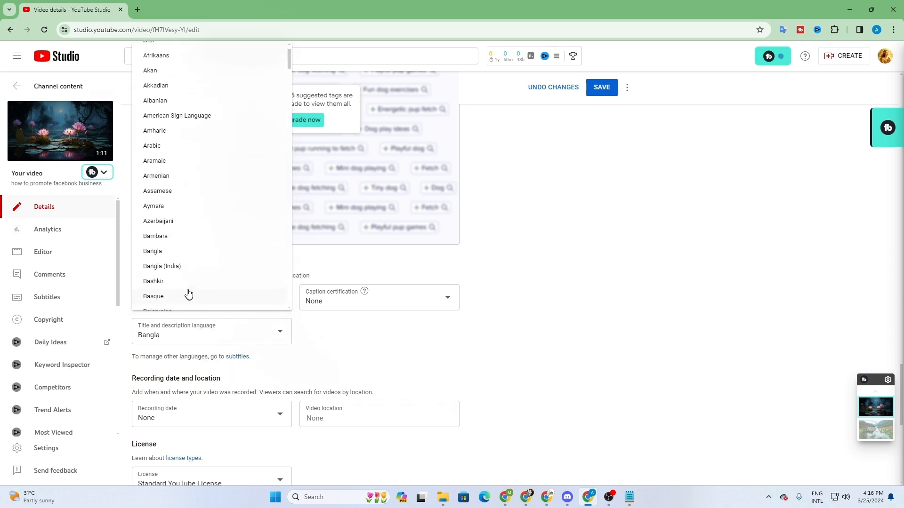
pyautogui.click(479, 306)
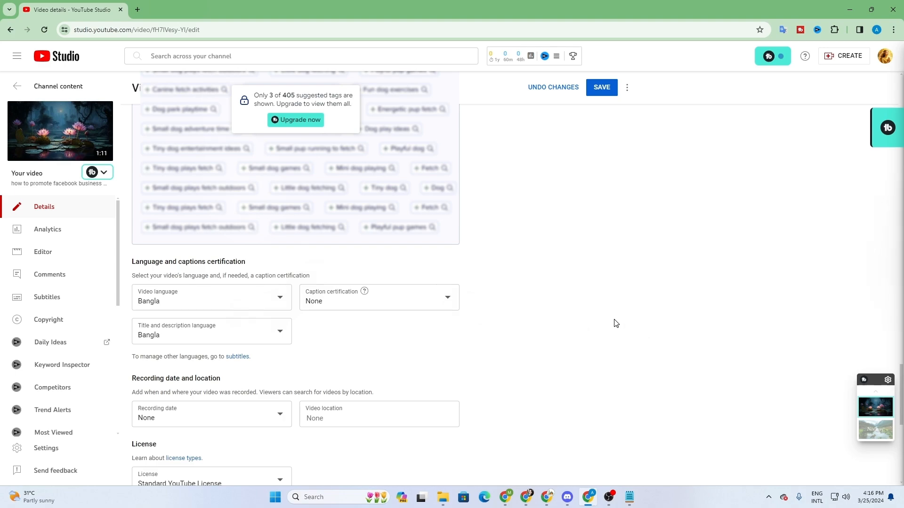
# Open the video's subtitles editor and choose to add the Bangla captions by typing them manually.
pyautogui.scroll(15, 484, 328)
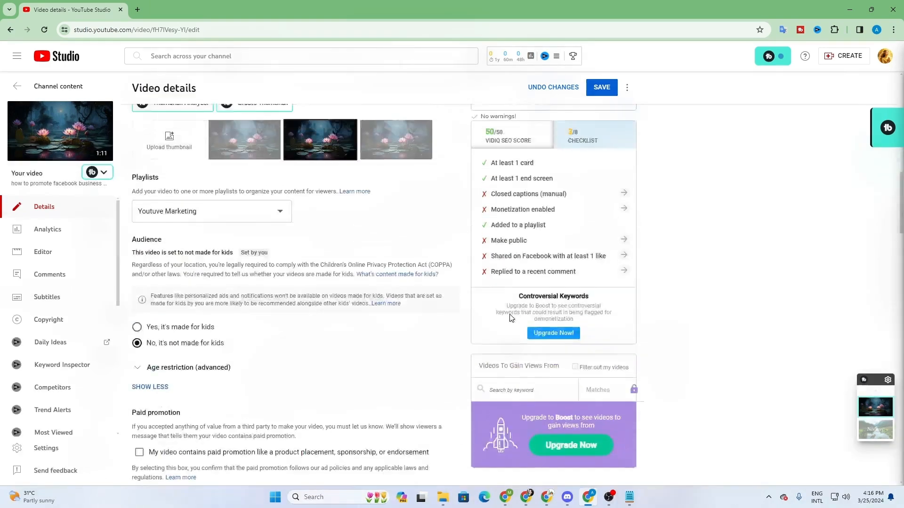
pyautogui.scroll(6, 511, 318)
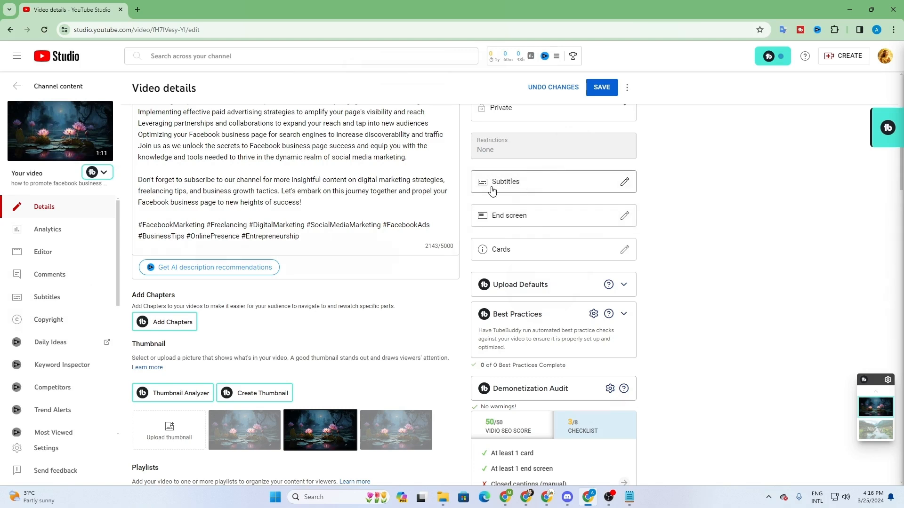
pyautogui.click(623, 188)
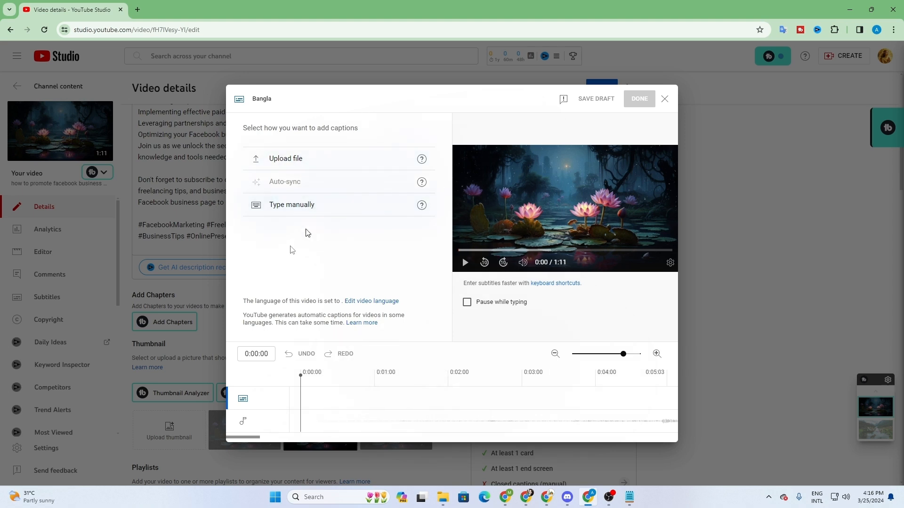
pyautogui.moveTo(304, 379); pyautogui.dragTo(584, 385)
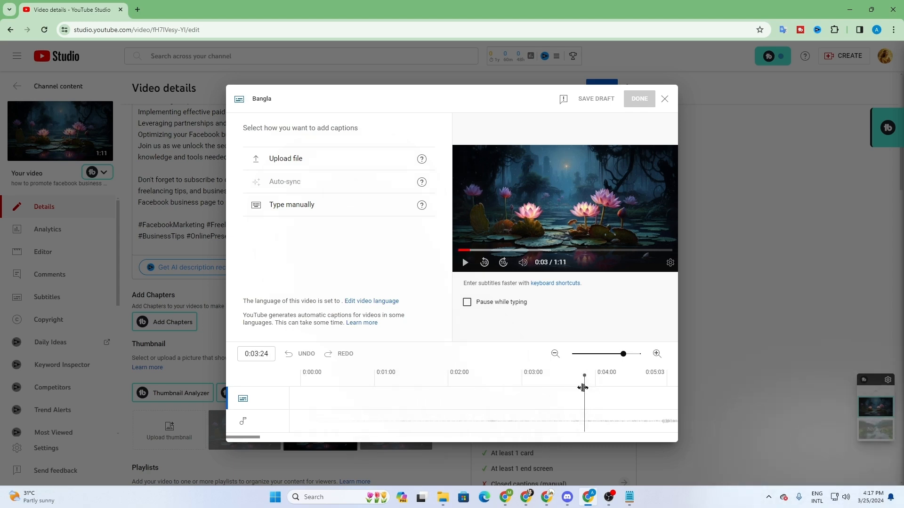
pyautogui.click(288, 205)
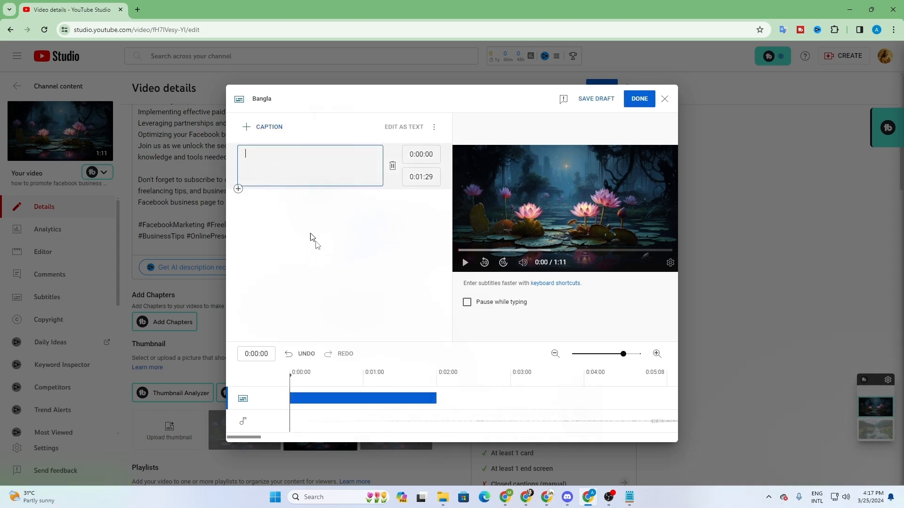
# Move the empty caption on the timeline to run from 0:01:16 to 0:03:16 and start editing its text.
pyautogui.moveTo(420, 398); pyautogui.dragTo(538, 398)
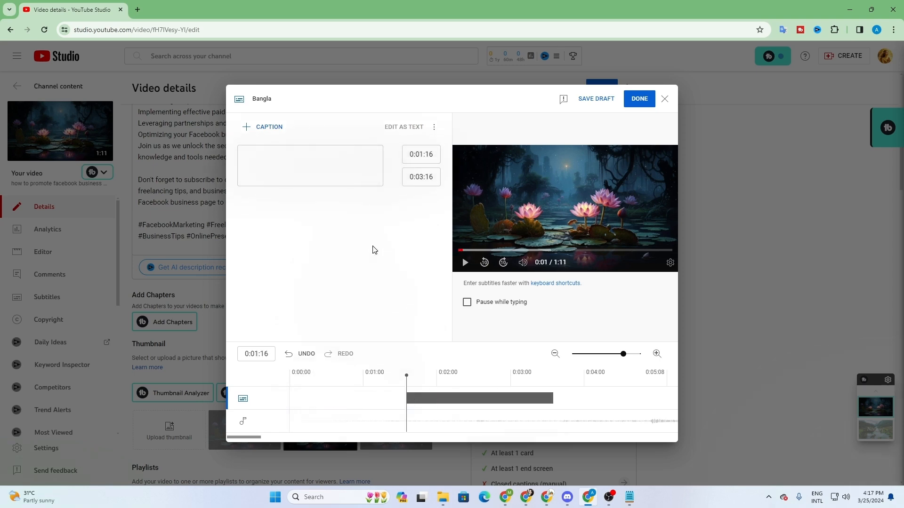
pyautogui.click(480, 397)
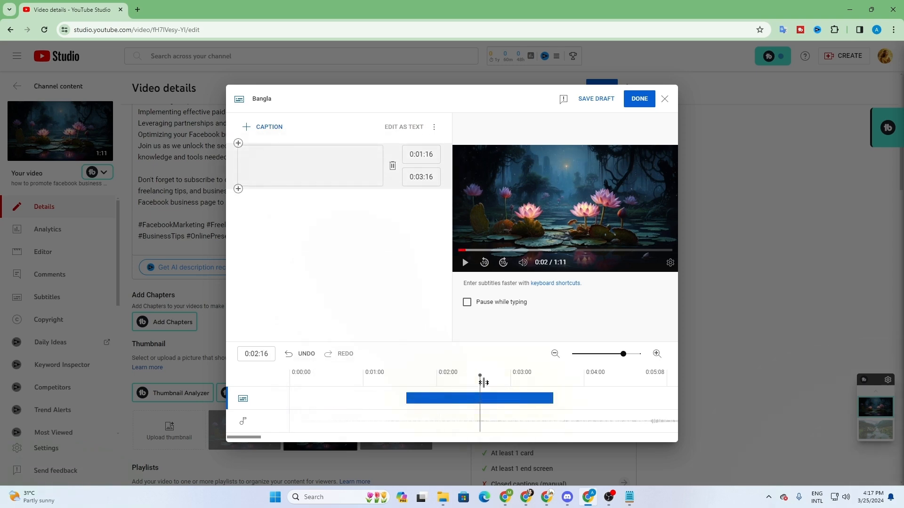
pyautogui.moveTo(479, 377); pyautogui.dragTo(406, 375)
pyautogui.click(320, 163)
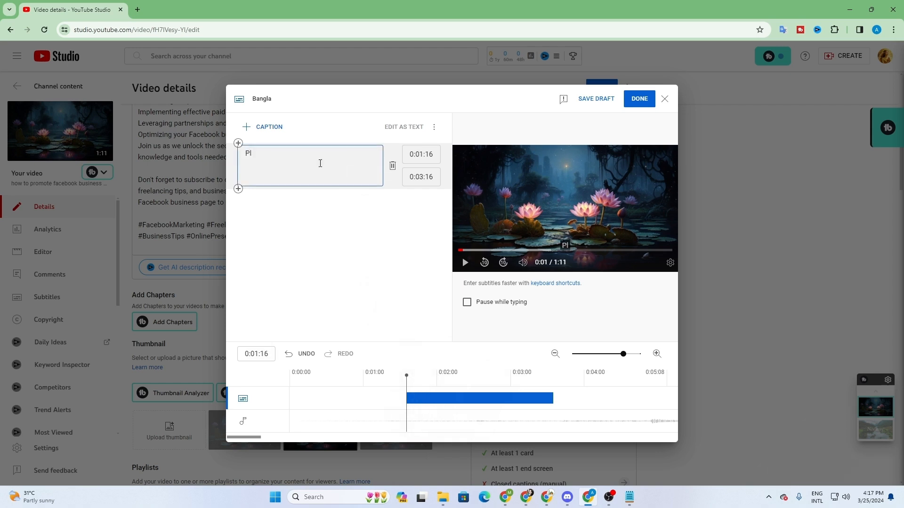
# Try to write text in the caption, erase it again and leave the full-screen preview.
pyautogui.write('Pls suvs')
pyautogui.press('BackSpace')
pyautogui.press('BackSpace')
pyautogui.press('BackSpace')
pyautogui.press('BackSpace')
pyautogui.press('BackSpace')
pyautogui.press('BackSpace')
pyautogui.press('f')
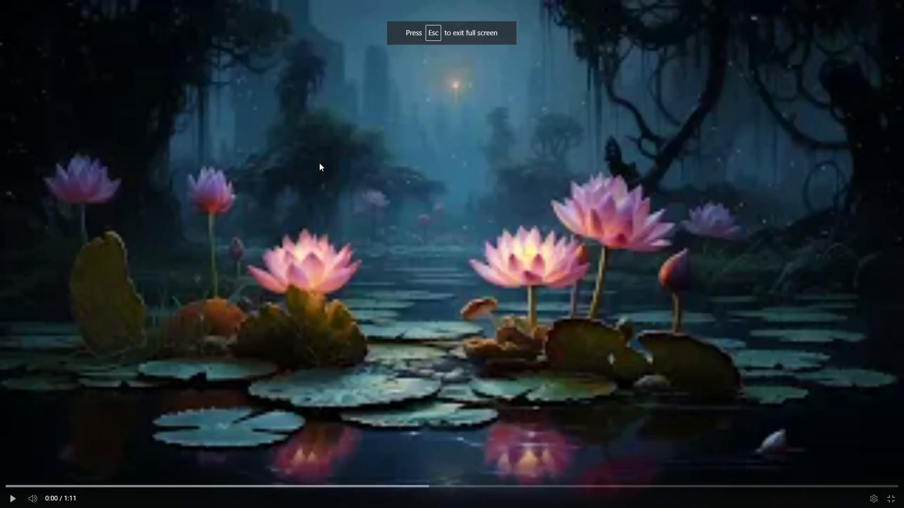
pyautogui.press('Escape')
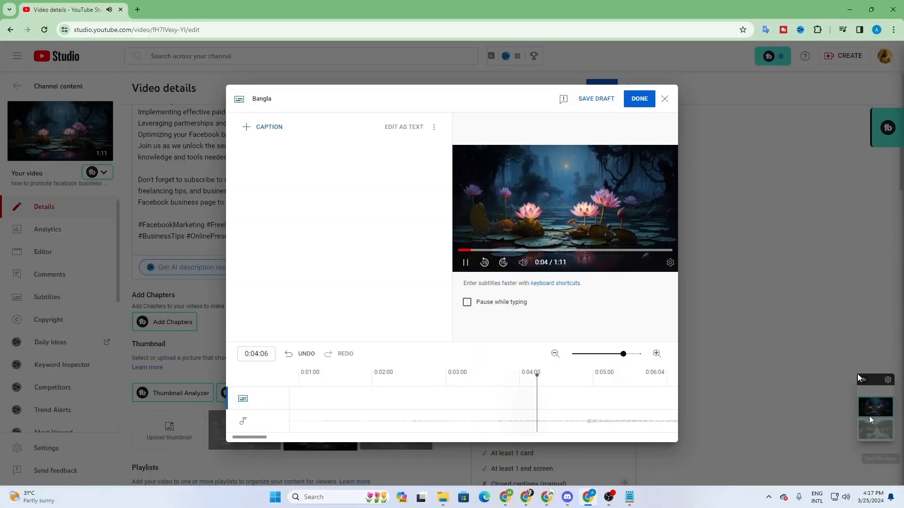
# Pause playback, add a caption at 0:06:05 reading "pls ss;dks;d" and publish the Bangla subtitles.
pyautogui.click(466, 263)
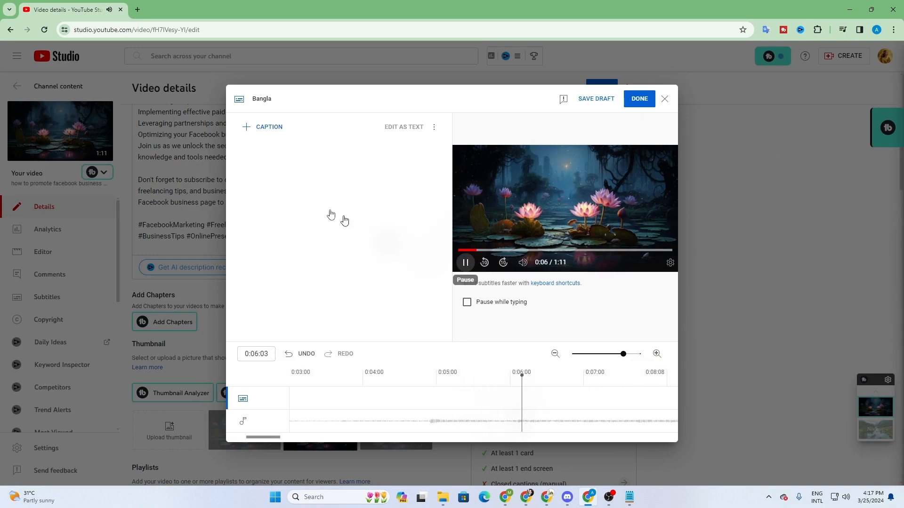
pyautogui.click(267, 128)
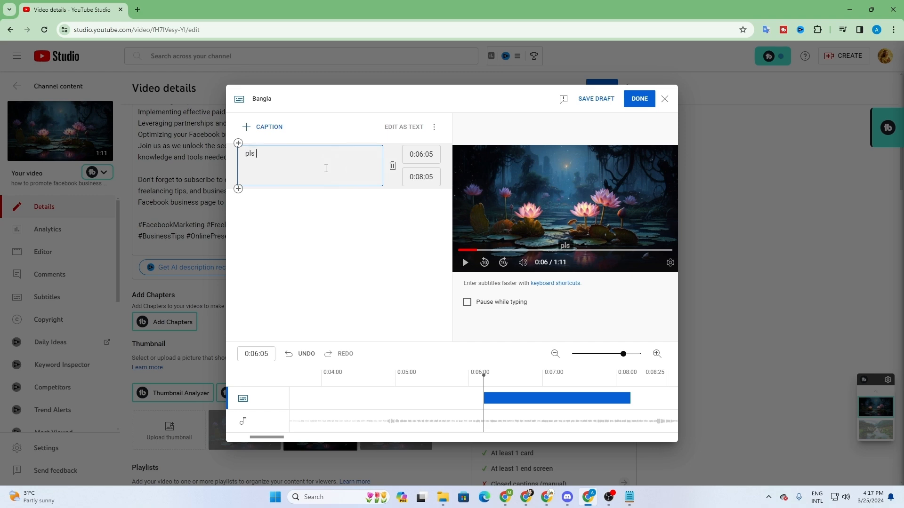
pyautogui.write('pls ss;dks;d')
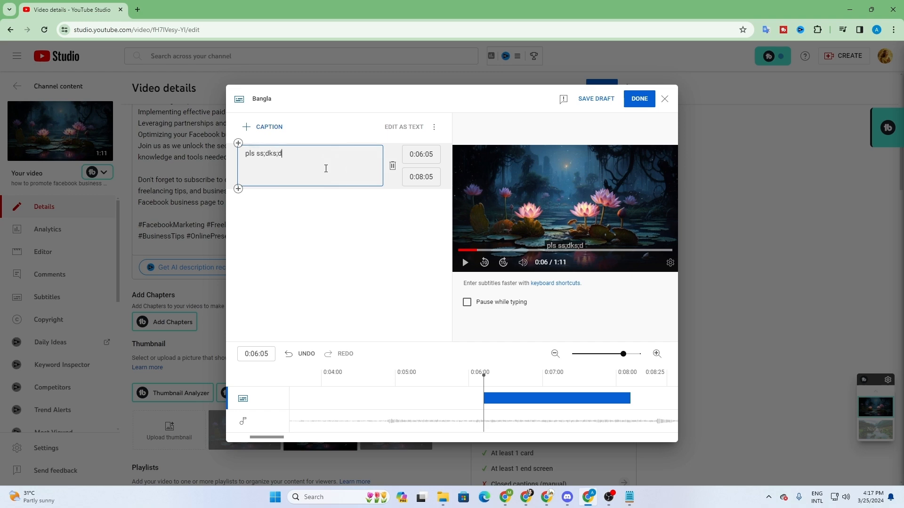
pyautogui.click(638, 100)
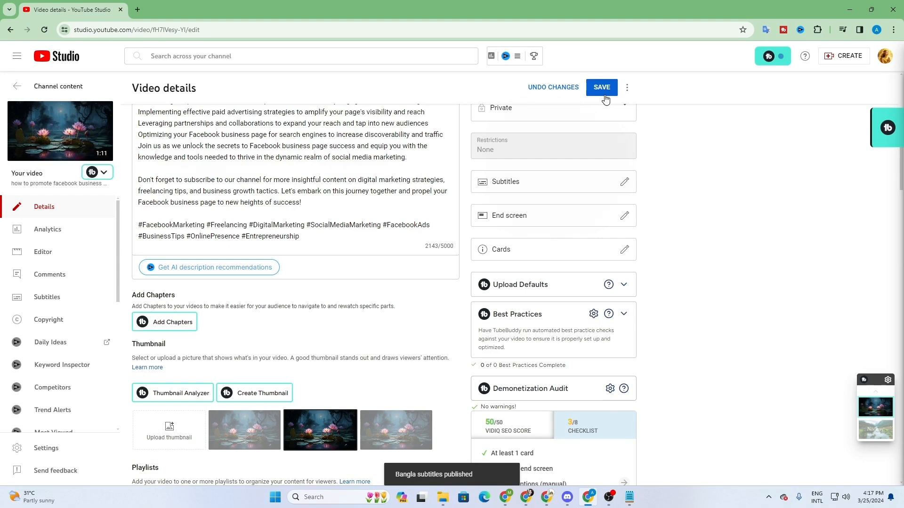
# Save the video details and review the closed captions item in the vidIQ checklist.
pyautogui.click(605, 96)
pyautogui.scroll(-1, 537, 411)
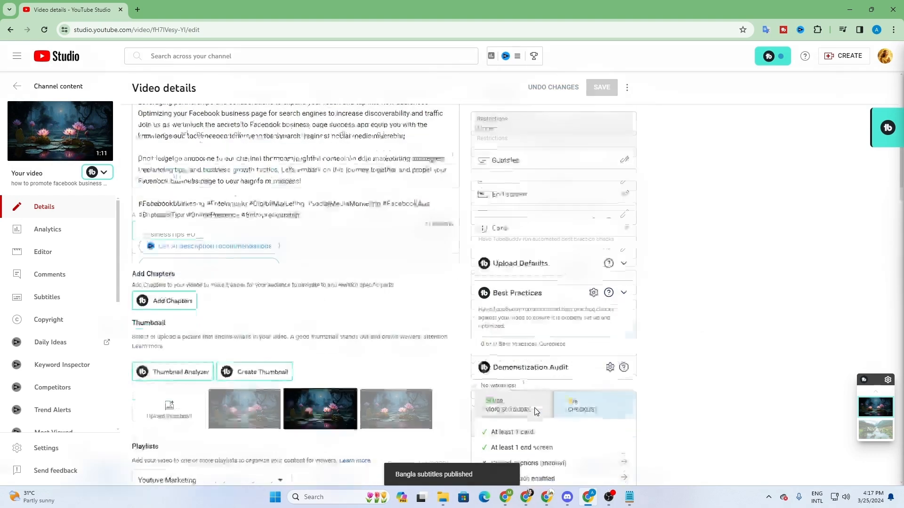
pyautogui.scroll(-5, 537, 411)
pyautogui.scroll(1, 496, 228)
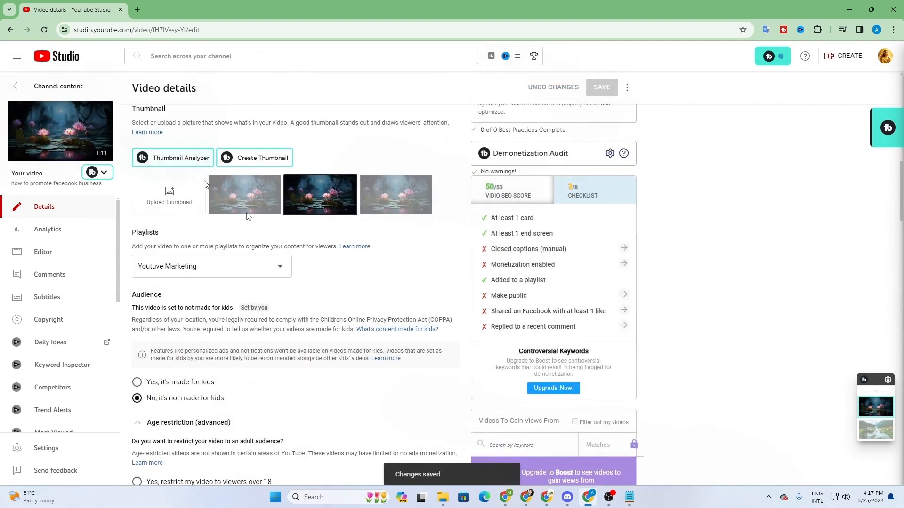
pyautogui.scroll(-8, 367, 329)
pyautogui.scroll(10, 337, 347)
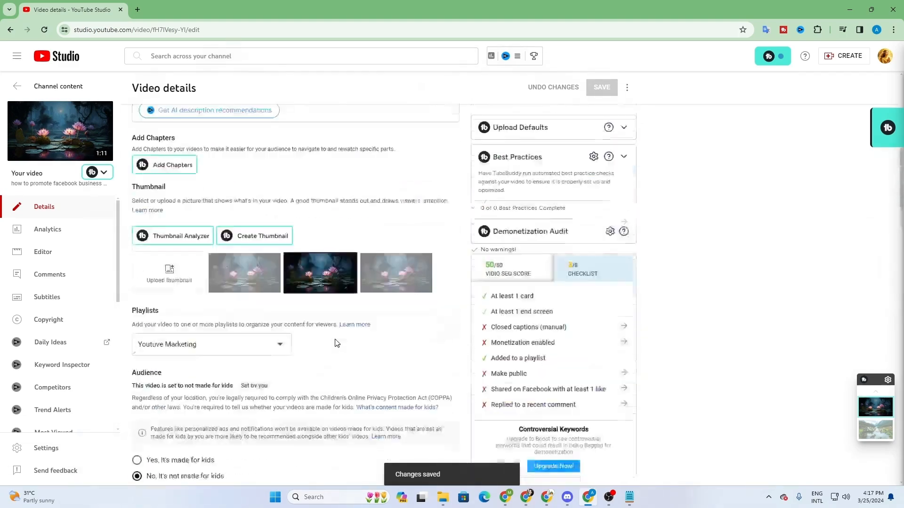
# Set the video's visibility to Public and save the change.
pyautogui.scroll(8, 335, 340)
pyautogui.scroll(-3, 333, 337)
pyautogui.scroll(1, 433, 336)
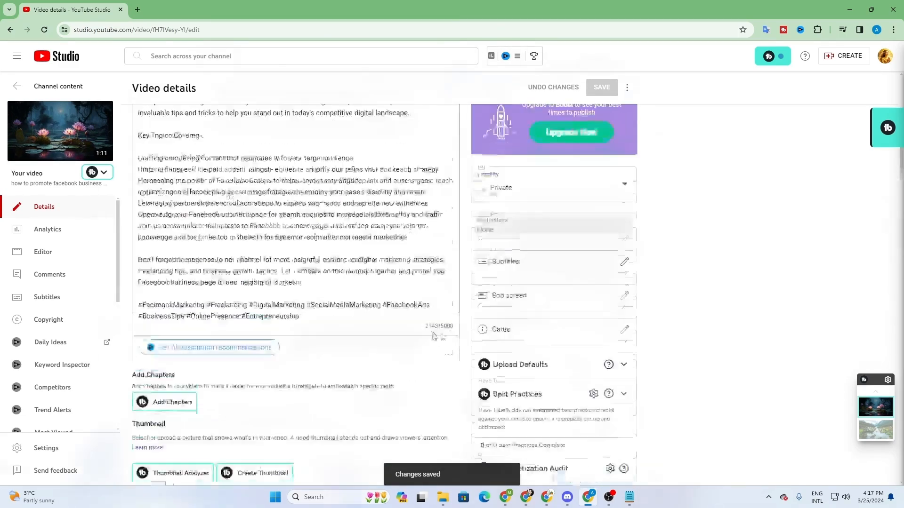
pyautogui.scroll(-1, 433, 336)
pyautogui.click(518, 158)
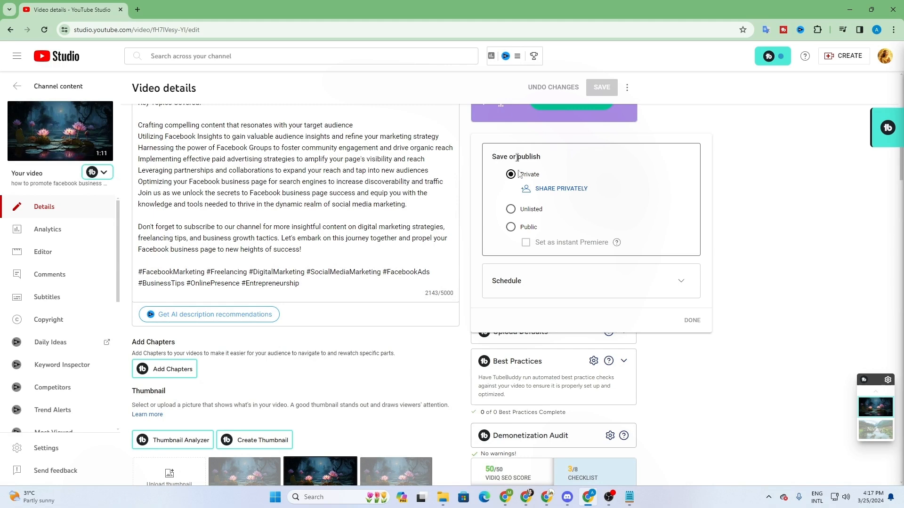
pyautogui.click(511, 228)
pyautogui.click(593, 118)
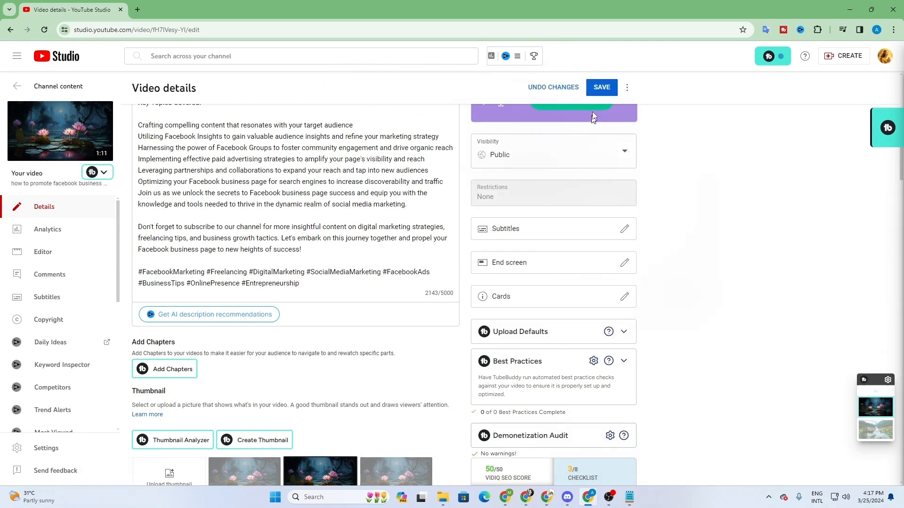
pyautogui.click(598, 89)
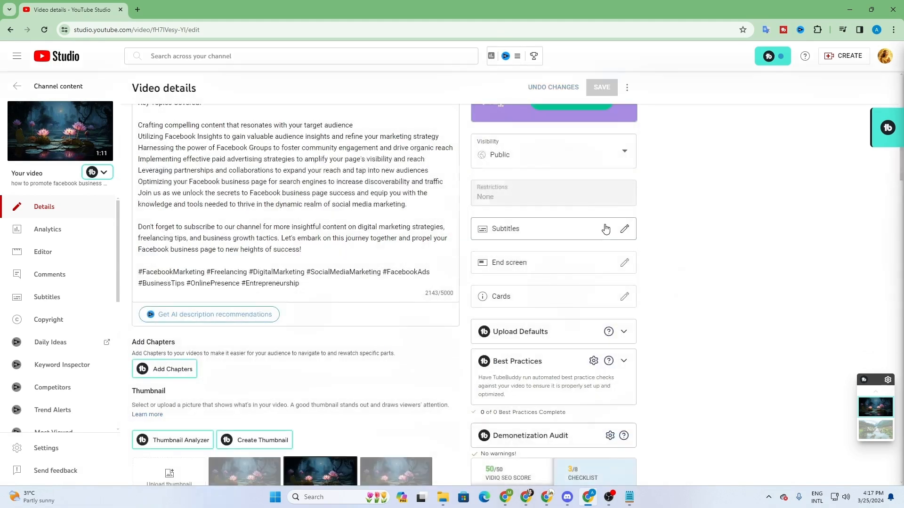
# Open a spare browser tab, go to the channel's public page, check its Videos and Home sections and reload the page.
pyautogui.click(139, 10)
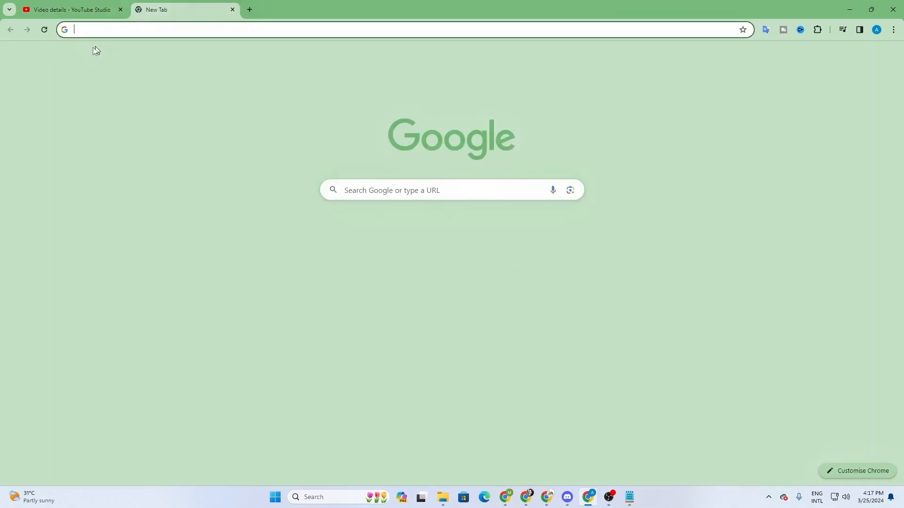
pyautogui.click(83, 18)
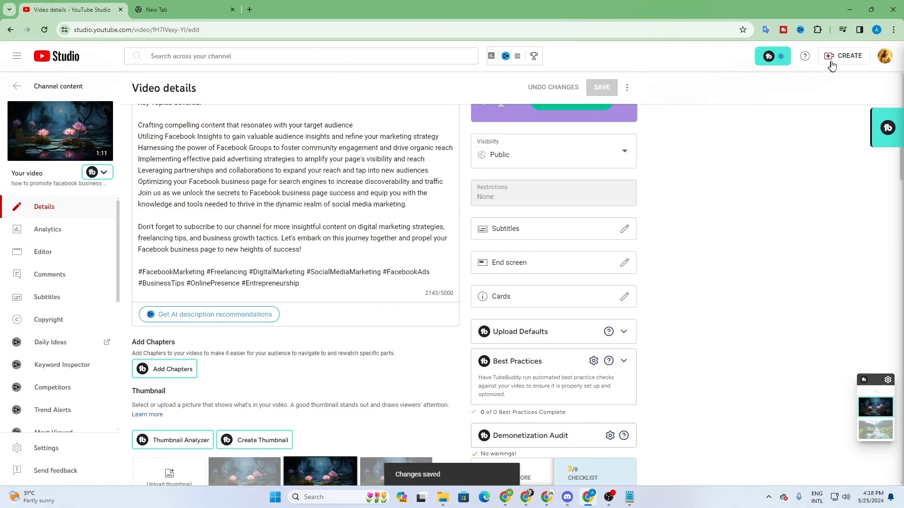
pyautogui.click(885, 56)
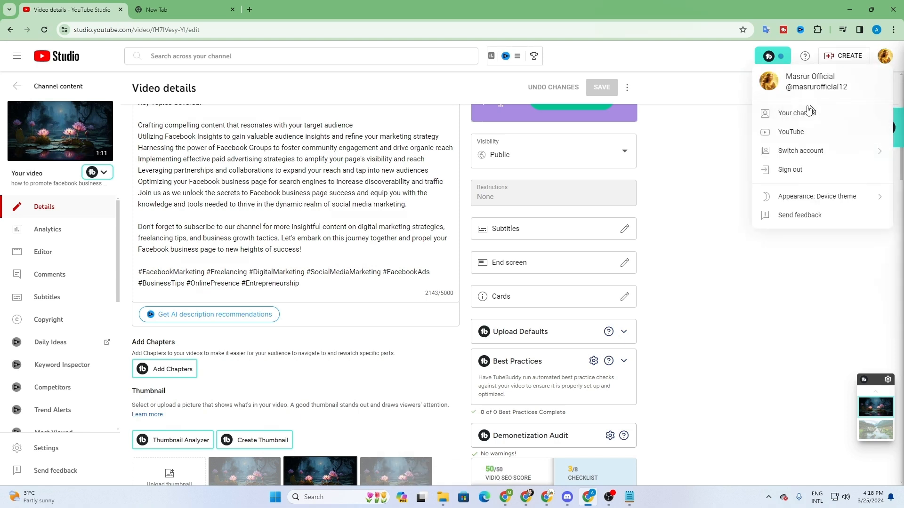
pyautogui.click(785, 116)
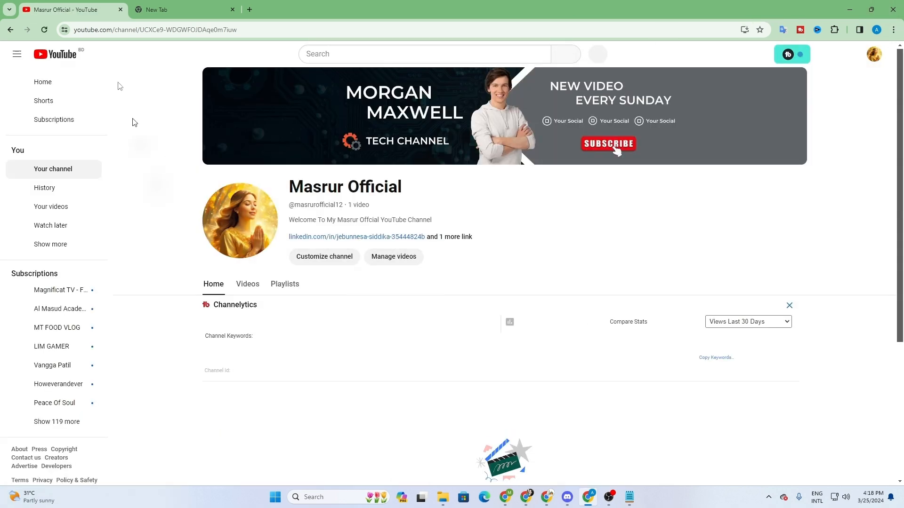
pyautogui.click(241, 286)
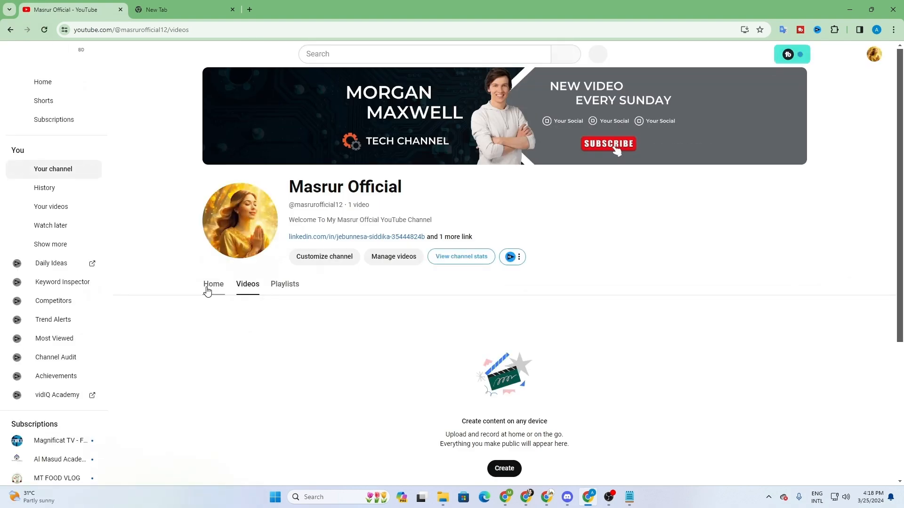
pyautogui.click(207, 288)
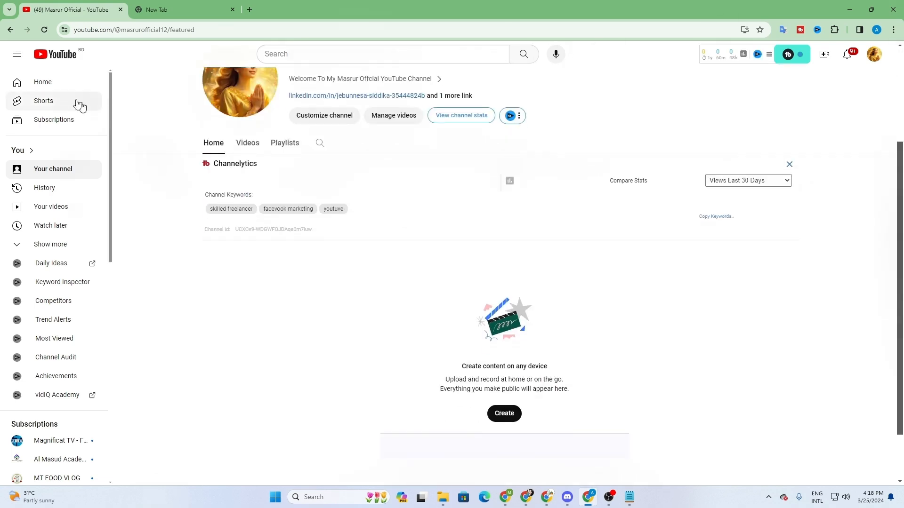
pyautogui.click(45, 29)
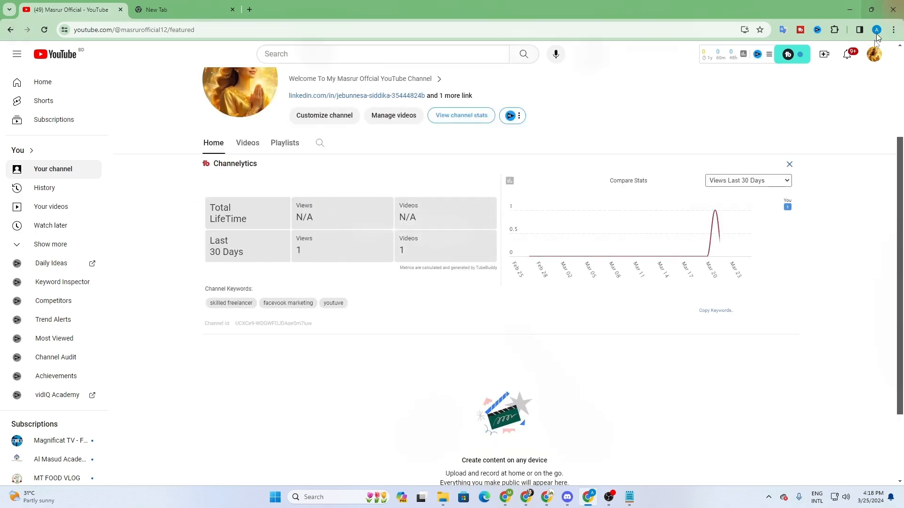
# Go from the channel page to YouTube Studio, visit the YouTube home page and return to the Studio channel dashboard.
pyautogui.click(872, 57)
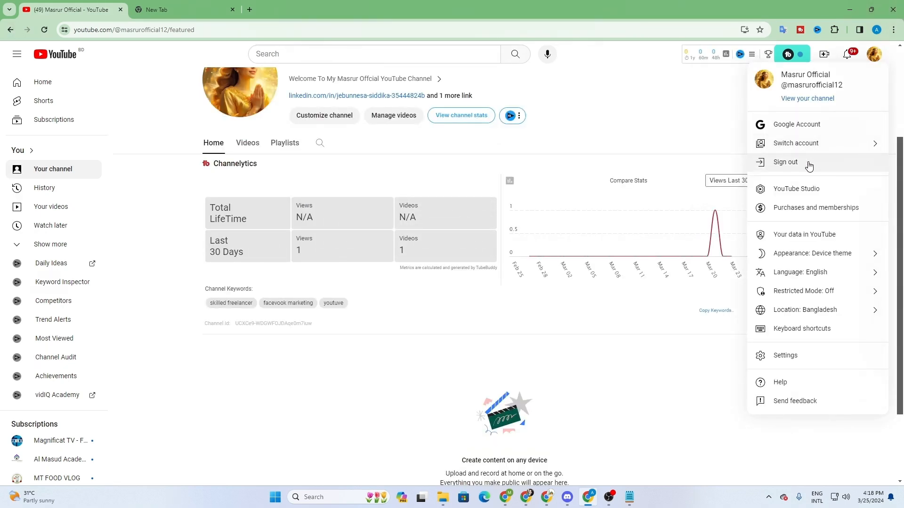
pyautogui.click(799, 187)
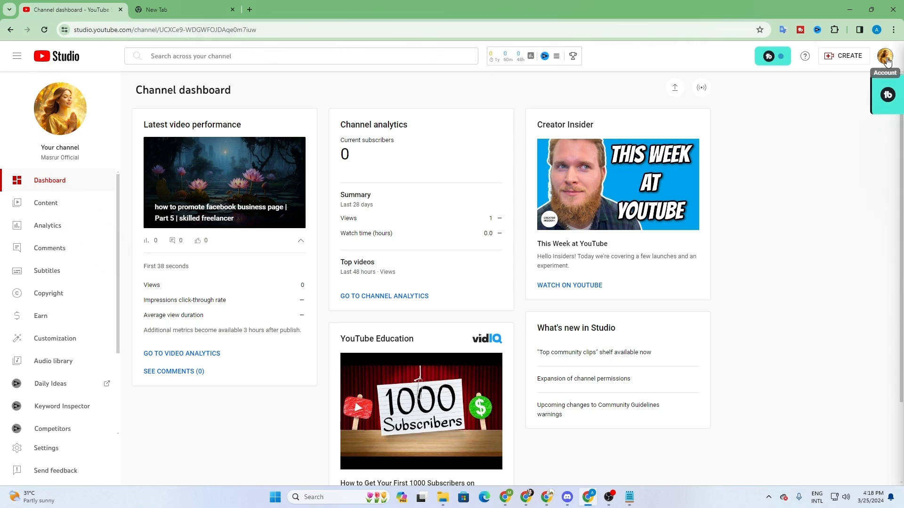
pyautogui.click(886, 57)
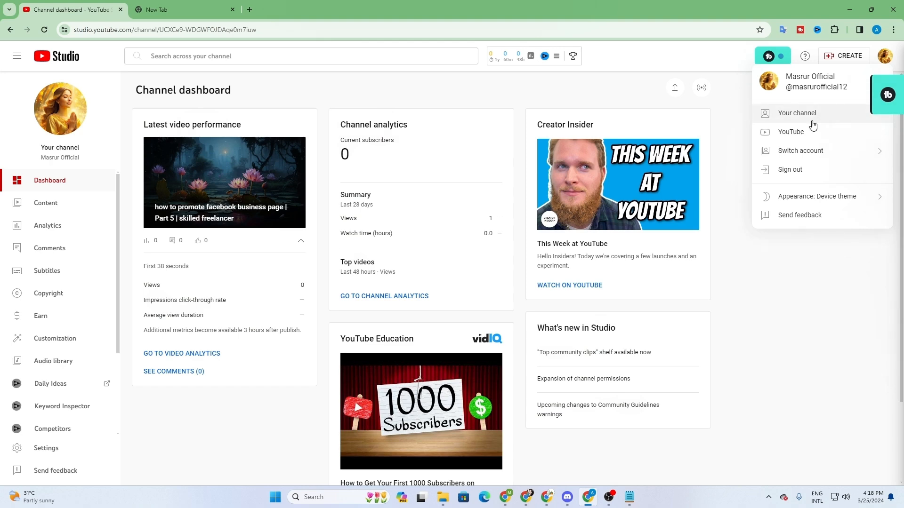
pyautogui.click(808, 131)
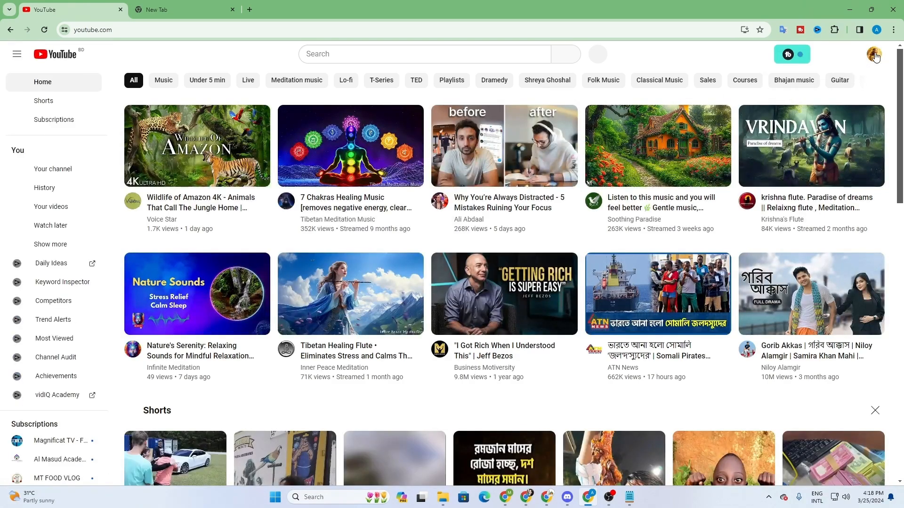
pyautogui.click(874, 54)
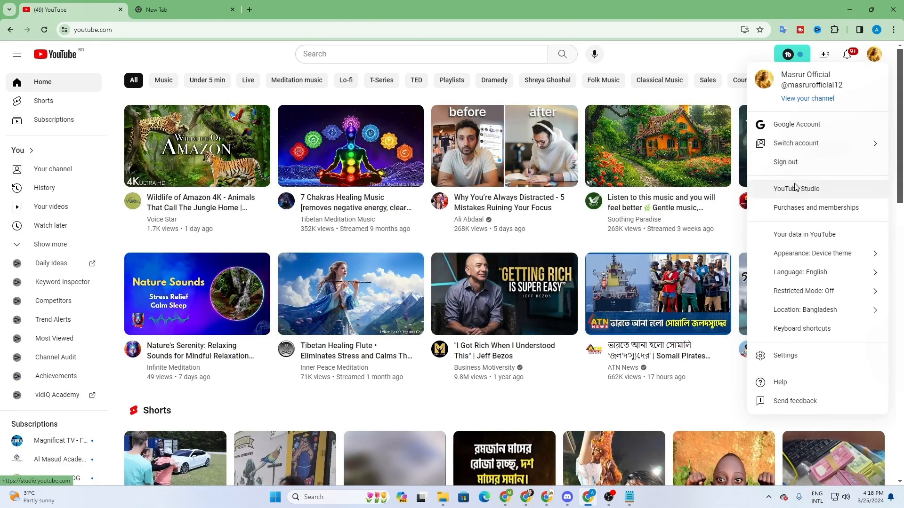
pyautogui.click(795, 188)
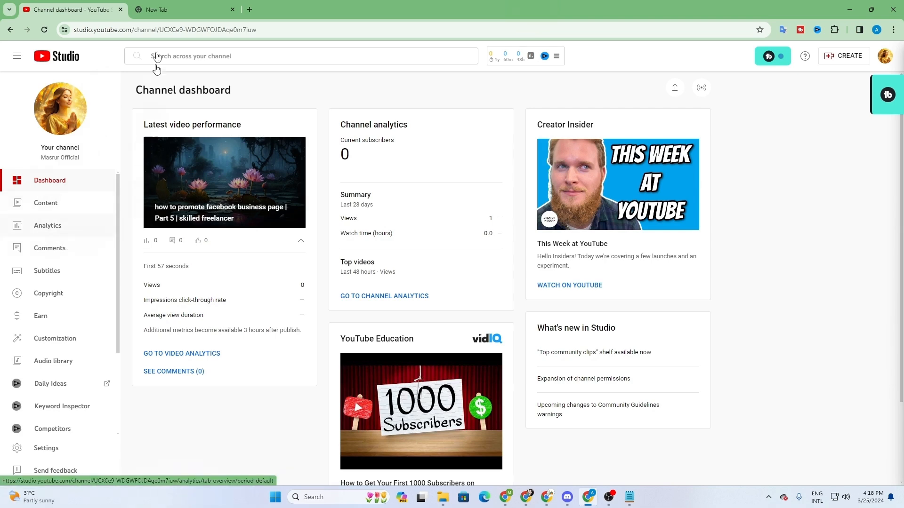
# Search Google for "youtube" in the empty browser tab and open the YouTube home page.
pyautogui.click(159, 12)
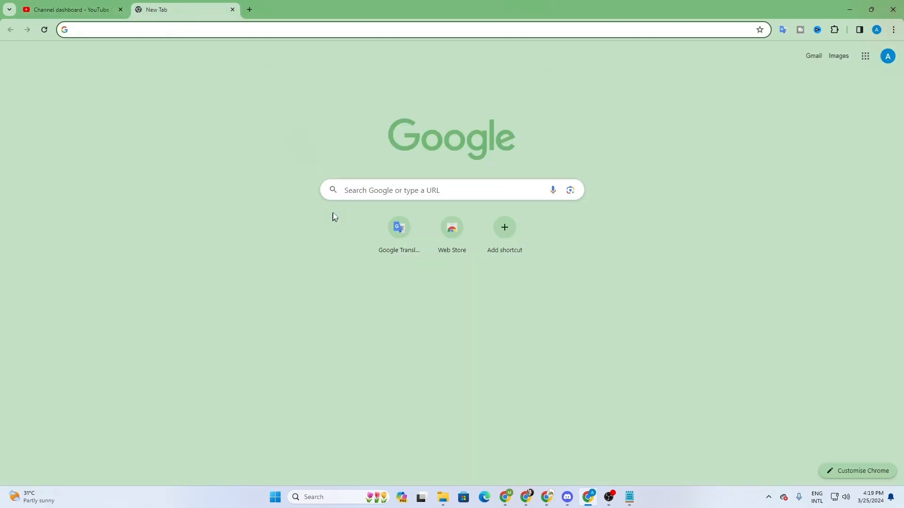
pyautogui.click(363, 194)
pyautogui.write('youtube')
pyautogui.click(368, 212)
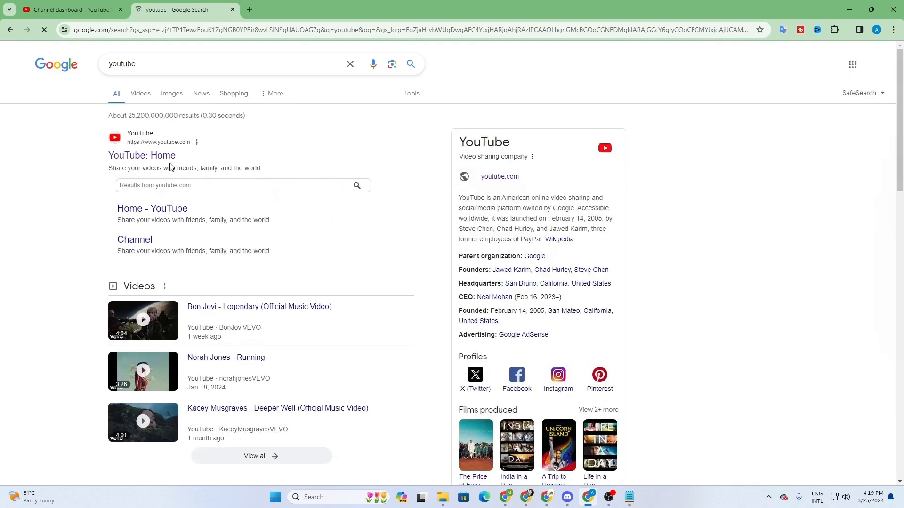
pyautogui.click(141, 155)
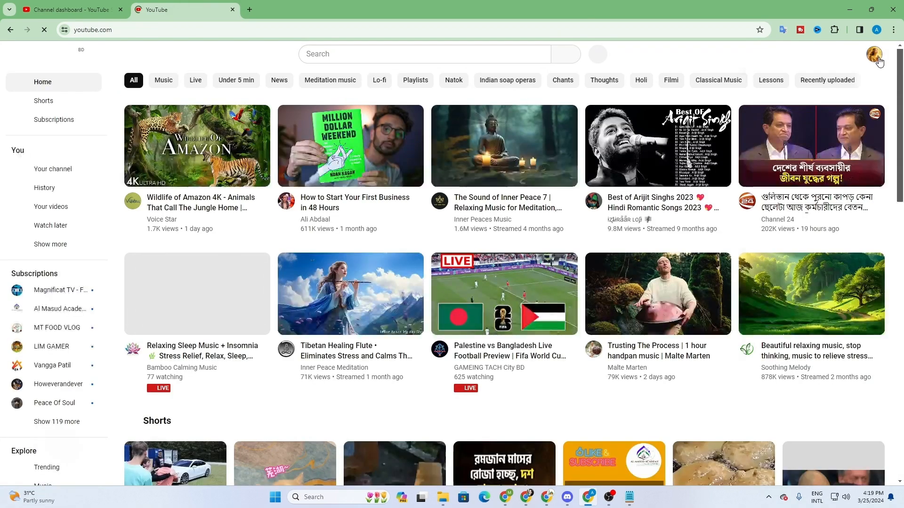
# Open the published "how to promote facebook business page" video from the channel page and pause its playback at 0:05.
pyautogui.click(874, 54)
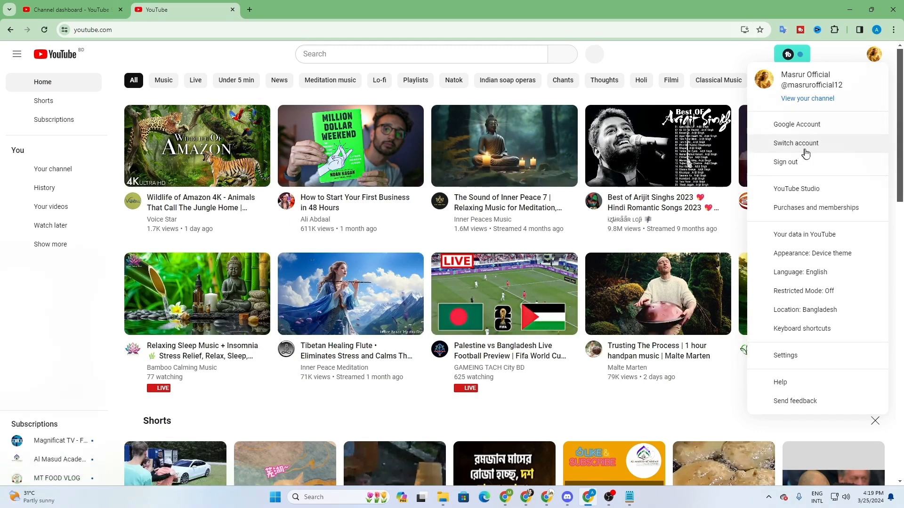
pyautogui.click(804, 99)
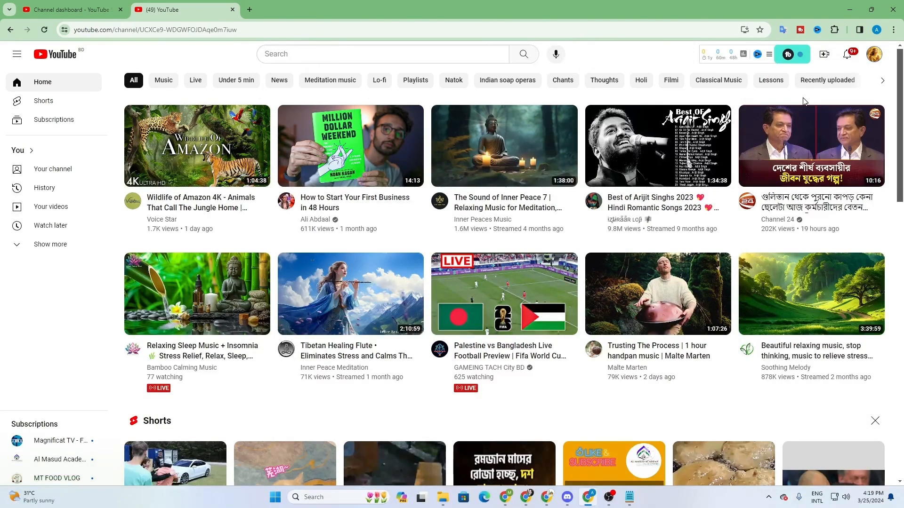
pyautogui.scroll(-5, 259, 333)
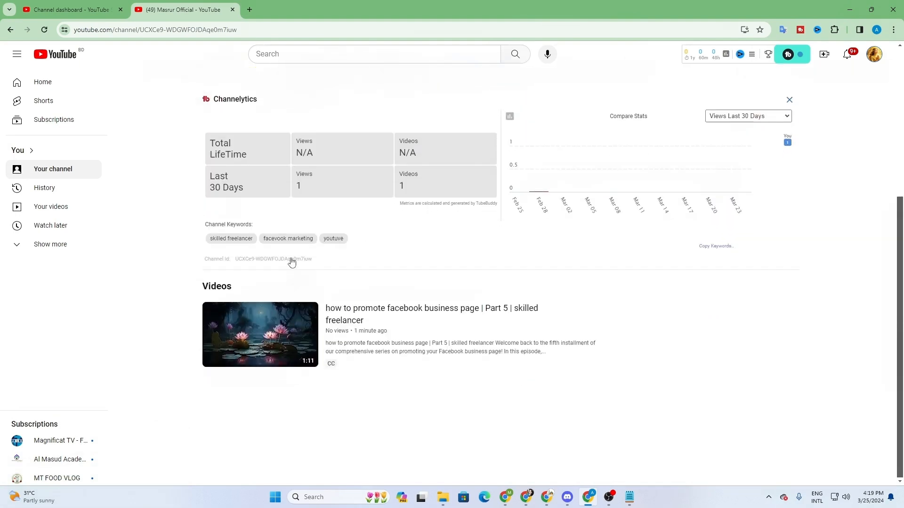
pyautogui.click(260, 330)
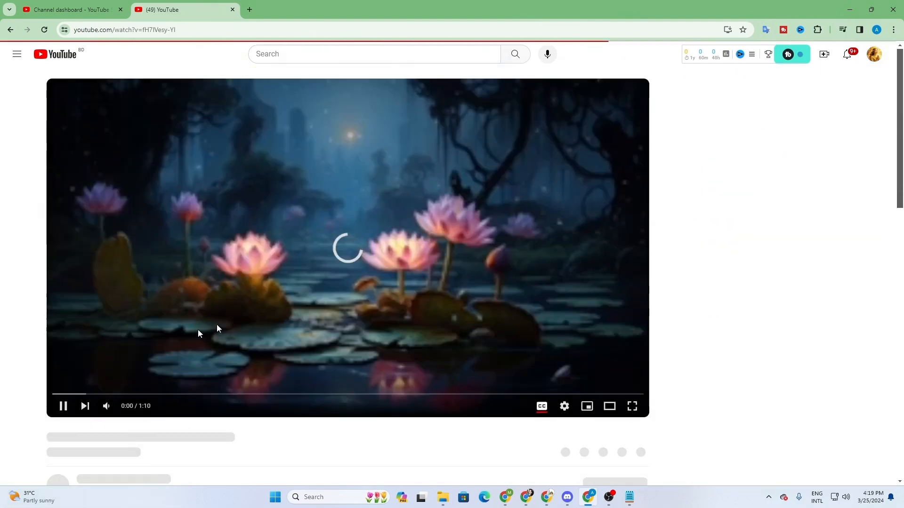
pyautogui.scroll(-2, 326, 412)
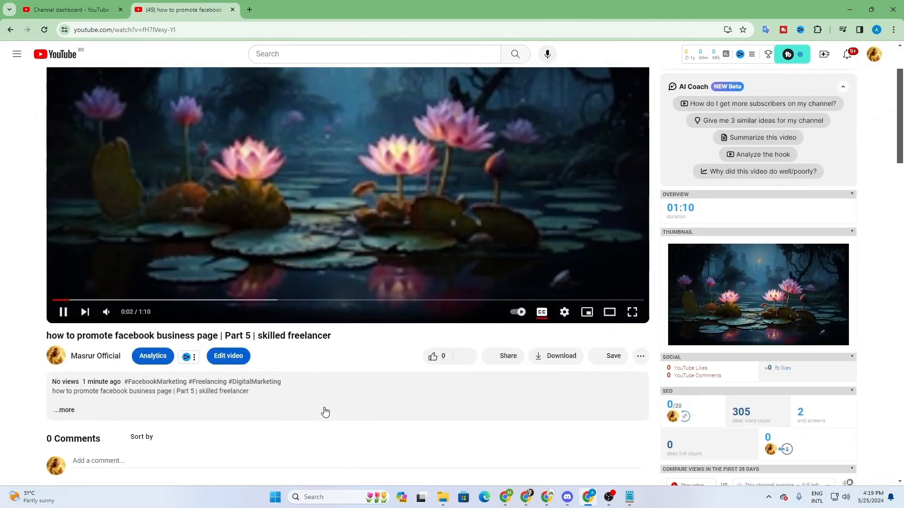
pyautogui.scroll(2, 453, 428)
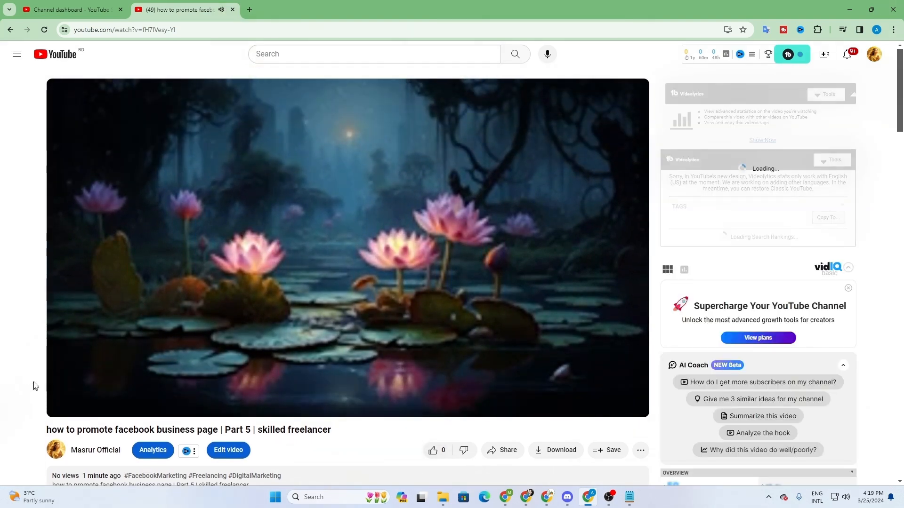
pyautogui.click(243, 345)
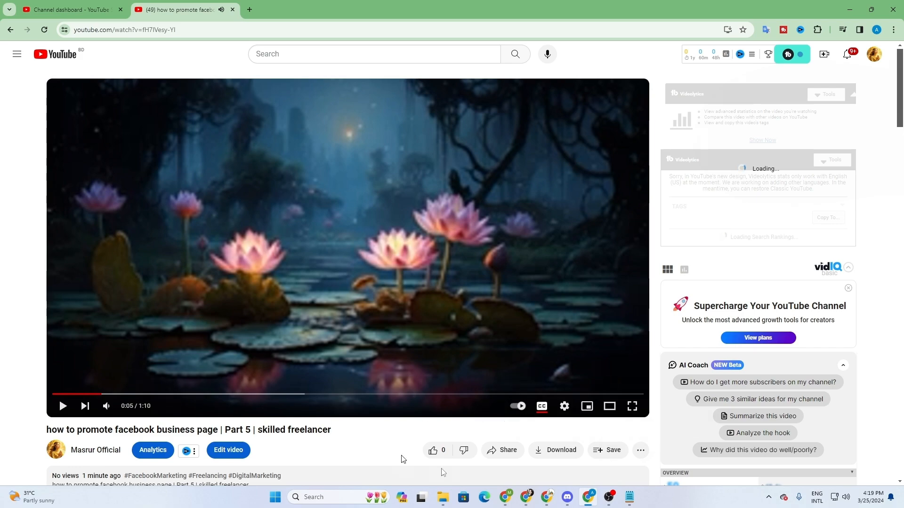
# Examine the video's watch page, including its description, comments area and vidIQ statistics.
pyautogui.scroll(-10, 676, 425)
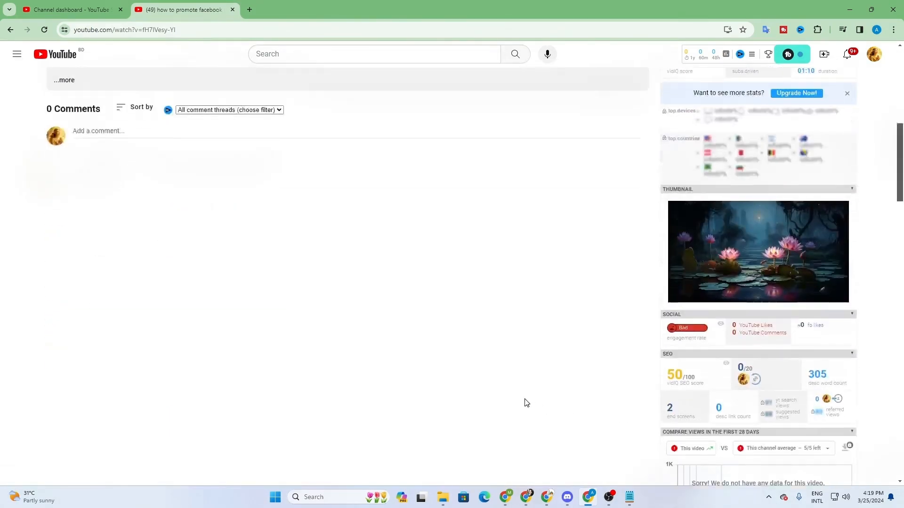
pyautogui.scroll(-2, 536, 411)
pyautogui.scroll(5, 530, 411)
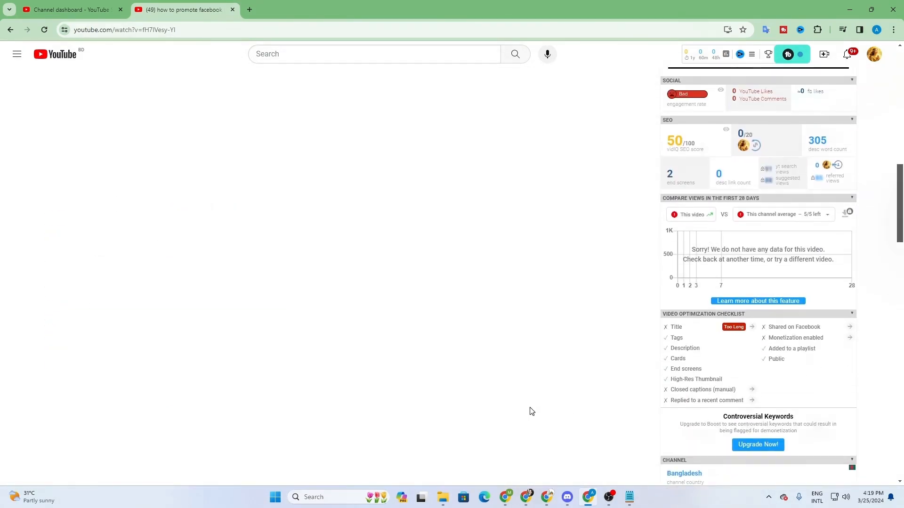
pyautogui.scroll(10, 183, 357)
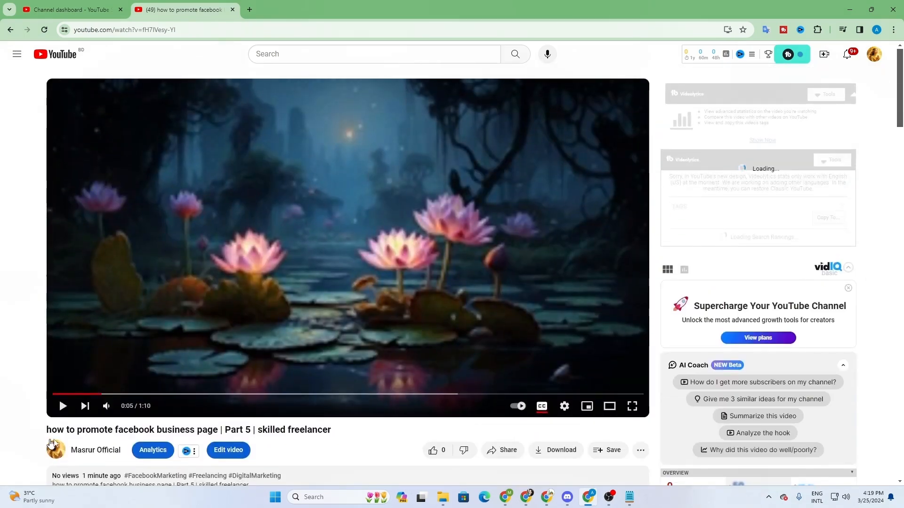
pyautogui.scroll(-2, 326, 449)
pyautogui.scroll(-1, 202, 428)
pyautogui.scroll(1, 165, 397)
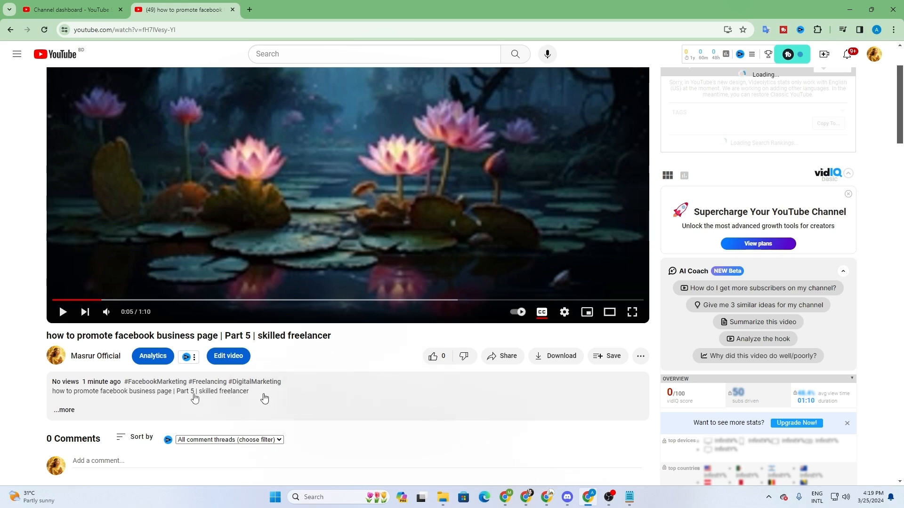
pyautogui.scroll(1, 262, 397)
pyautogui.scroll(1, 603, 433)
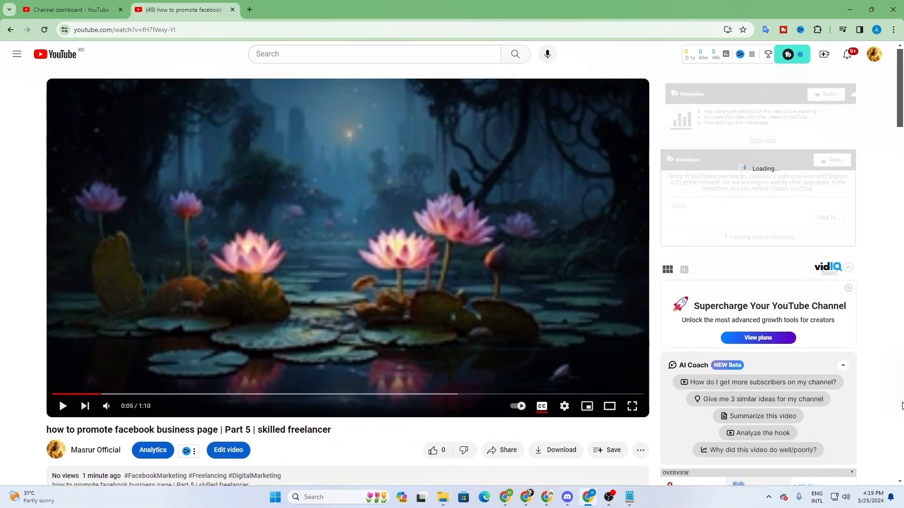
pyautogui.scroll(-8, 889, 396)
pyautogui.scroll(2, 852, 278)
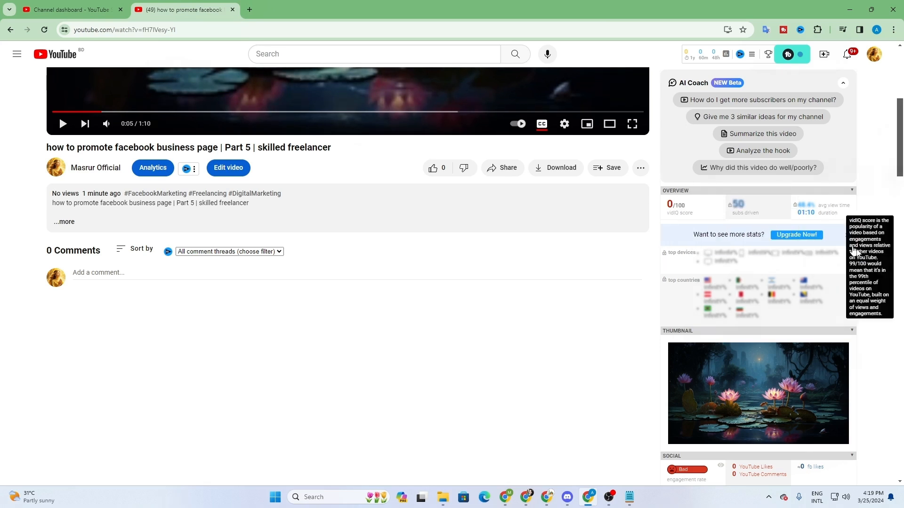
# Dismiss the vidIQ stats upgrade offer and examine the SEO score breakdown, video optimization checklist and title length hint.
pyautogui.click(847, 237)
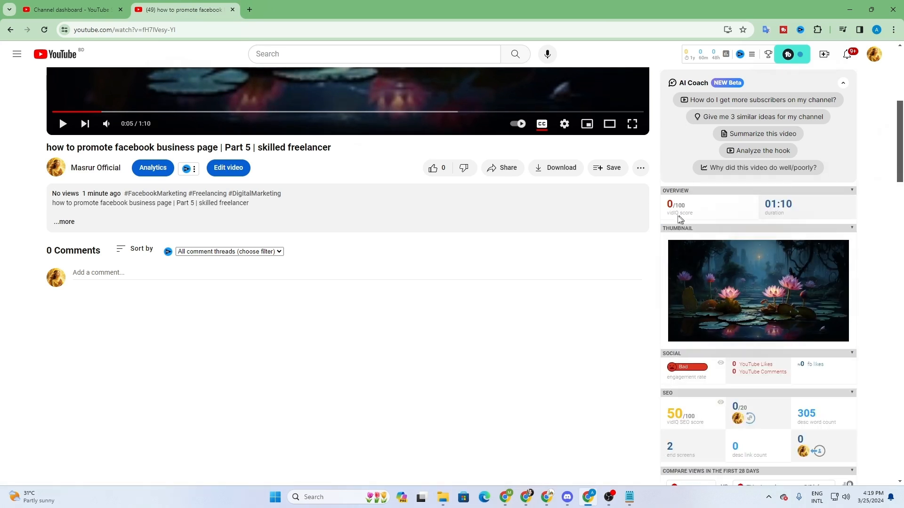
pyautogui.scroll(-4, 698, 290)
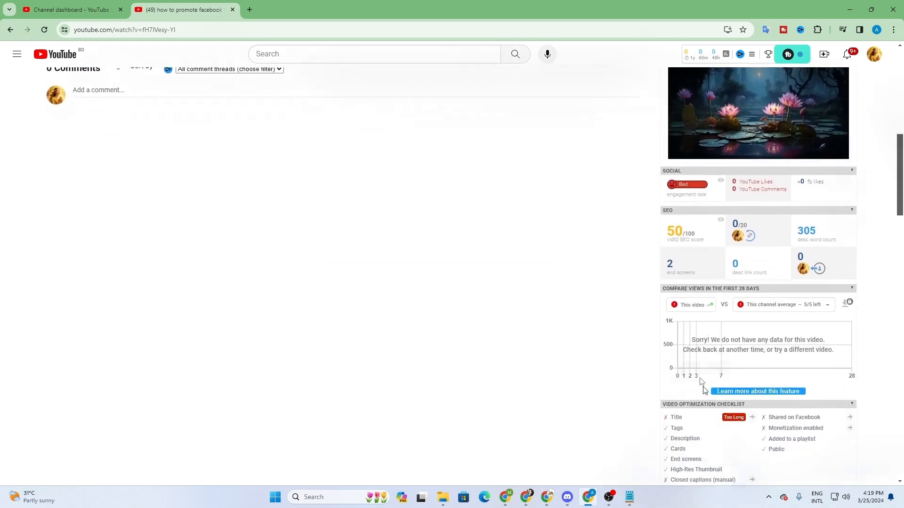
pyautogui.moveTo(678, 222)
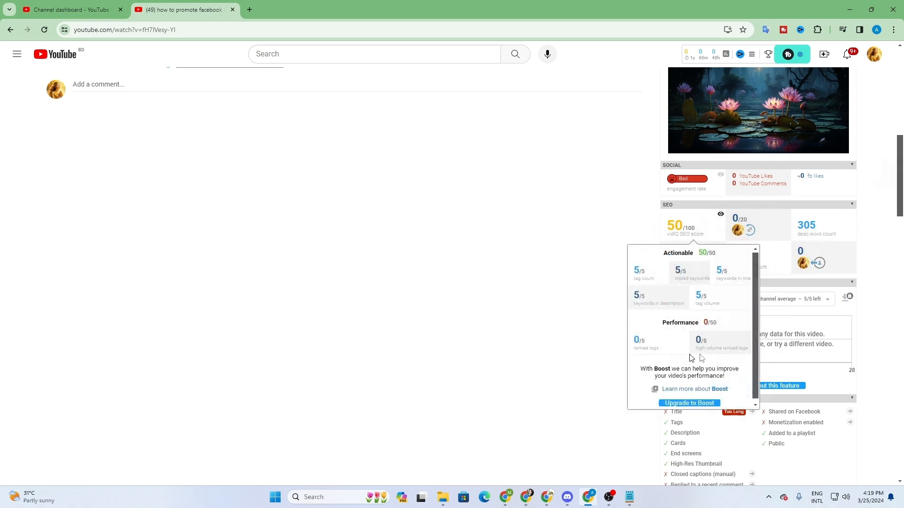
pyautogui.scroll(-3, 640, 328)
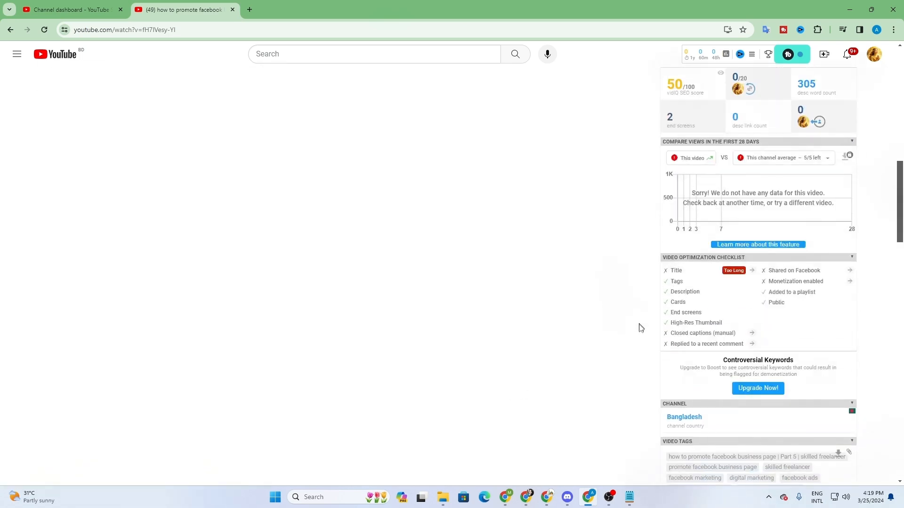
pyautogui.scroll(-2, 641, 328)
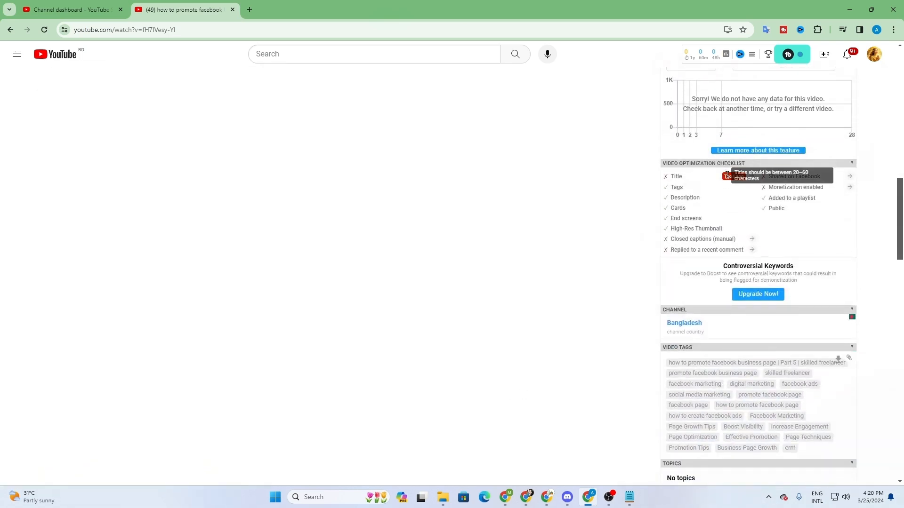
pyautogui.scroll(13, 170, 285)
pyautogui.scroll(-14, 178, 313)
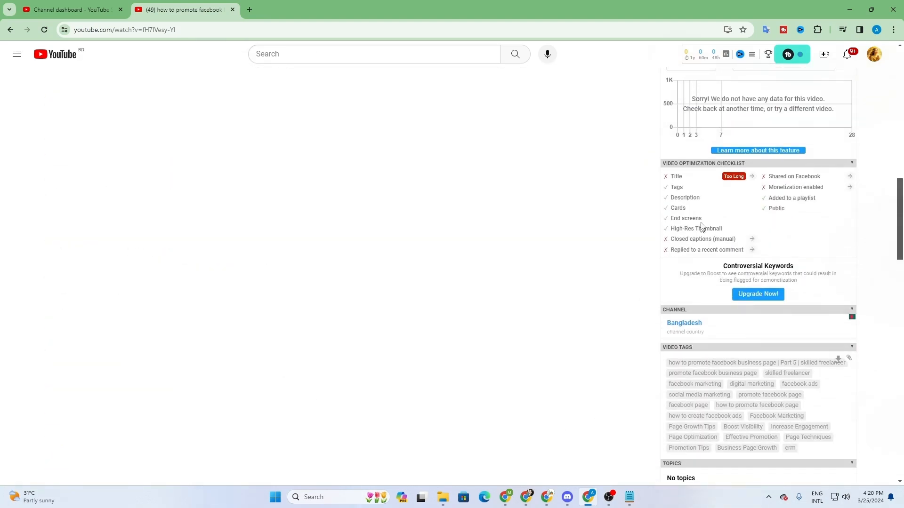
# Examine the vidIQ optimization checklist, first-28-days views comparison and SEO and social statistics, dismissing the translation popup.
pyautogui.moveTo(736, 178)
pyautogui.scroll(2, 687, 452)
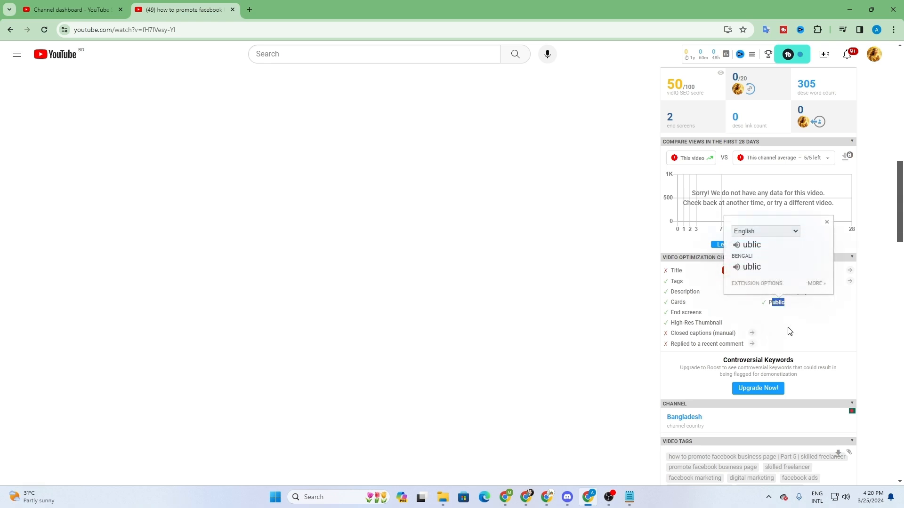
pyautogui.click(737, 299)
pyautogui.scroll(2, 682, 300)
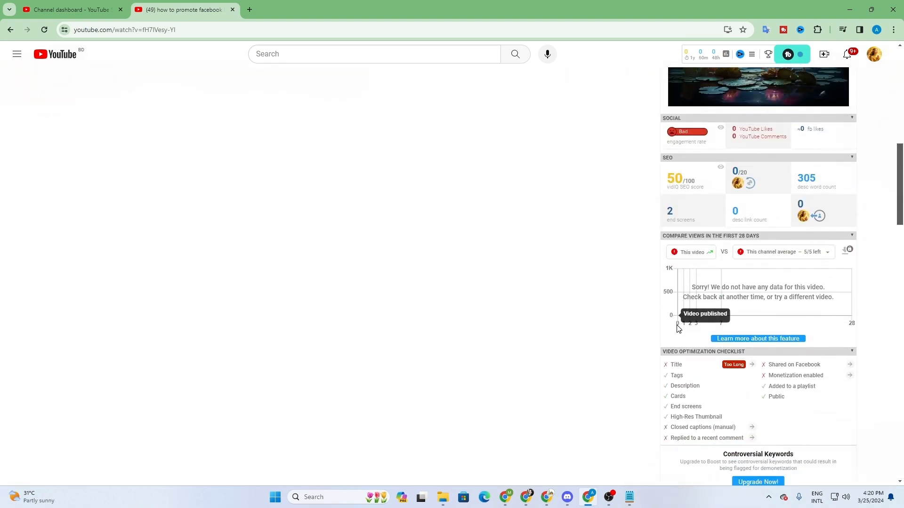
pyautogui.scroll(1, 678, 328)
pyautogui.scroll(-1, 673, 329)
pyautogui.scroll(1, 679, 328)
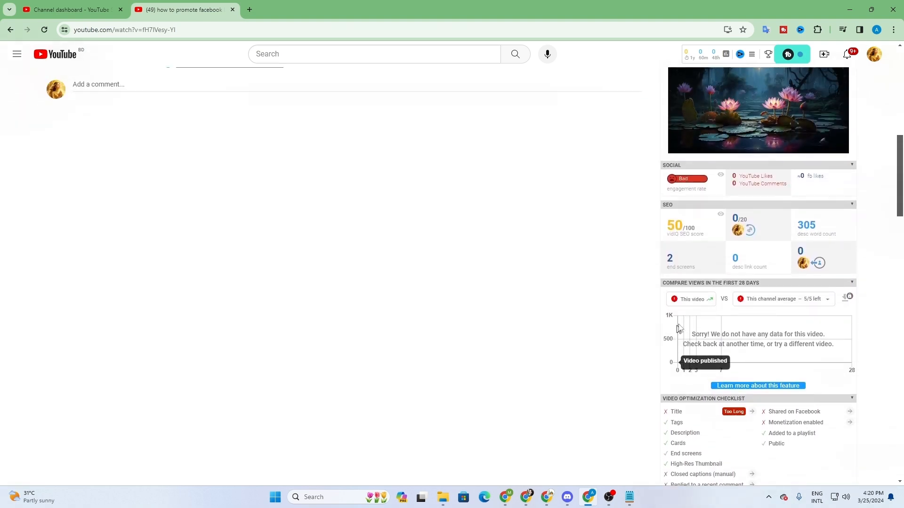
pyautogui.scroll(5, 864, 283)
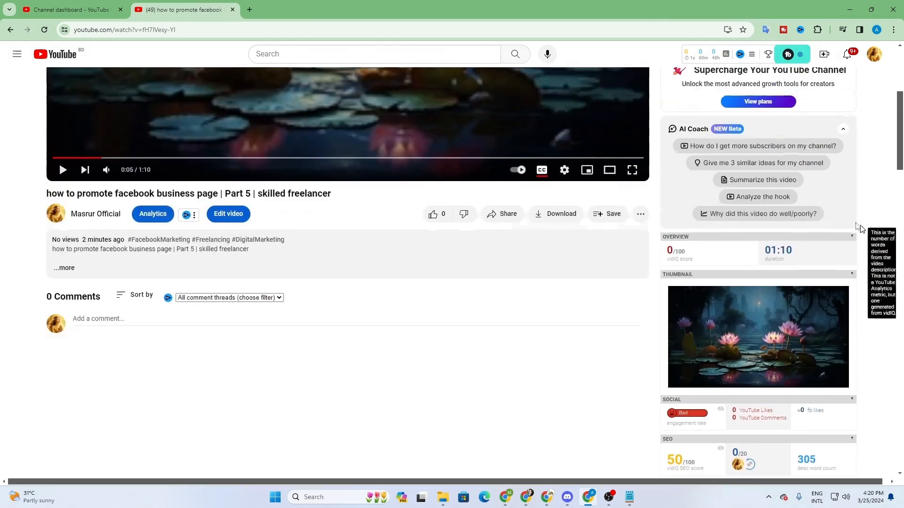
# Collapse the vidIQ sections Thumbnail, AI Coach, Overview and Compare Views in the First 28 Days.
pyautogui.click(852, 276)
pyautogui.scroll(4, 827, 254)
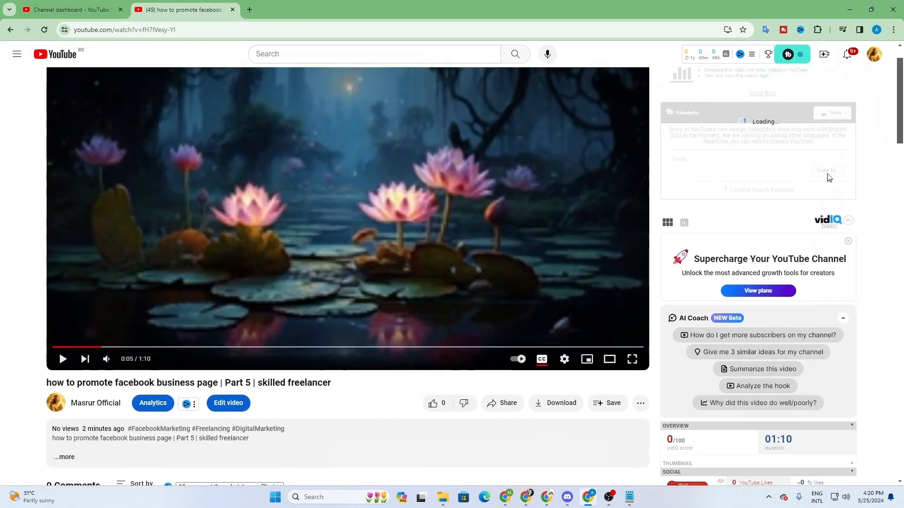
pyautogui.click(846, 319)
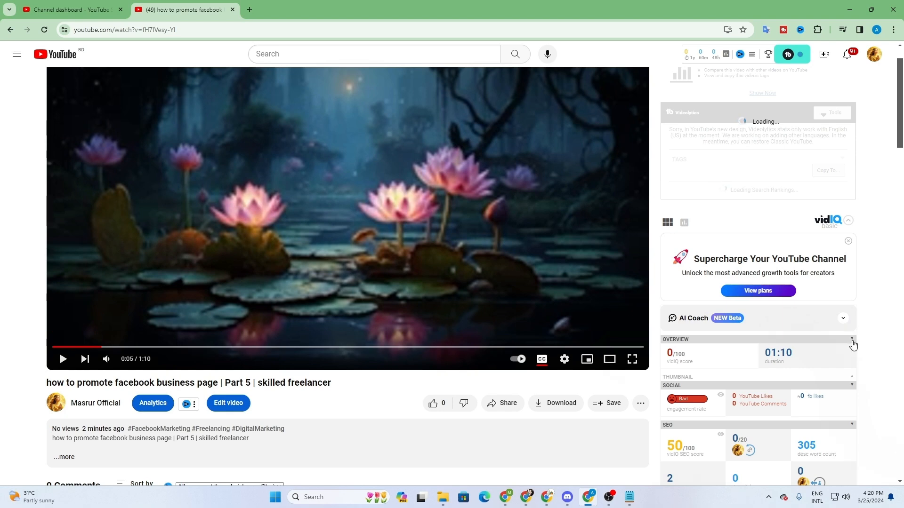
pyautogui.click(852, 339)
pyautogui.scroll(-7, 853, 349)
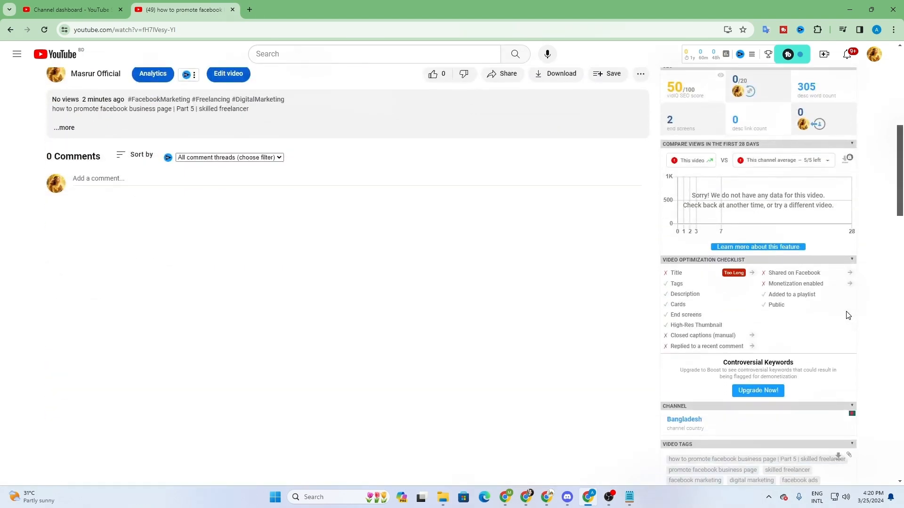
pyautogui.scroll(1, 847, 315)
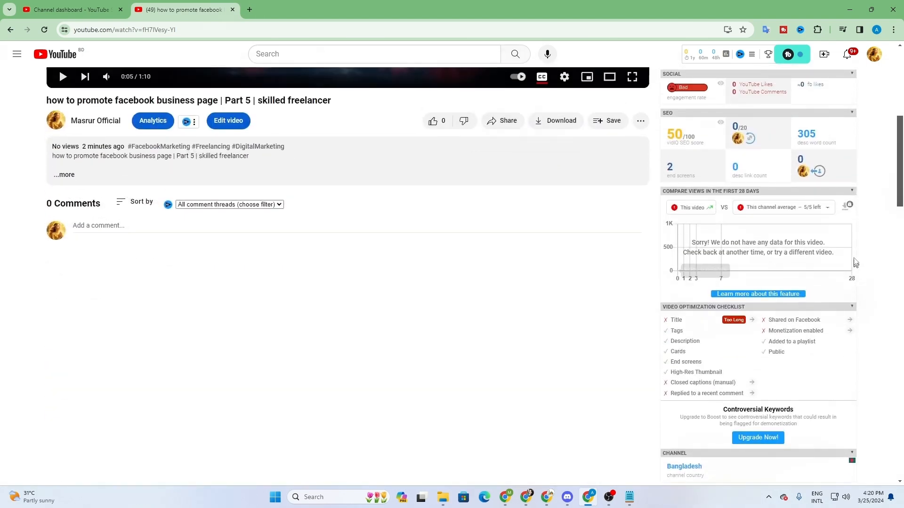
pyautogui.click(852, 191)
pyautogui.scroll(3, 826, 281)
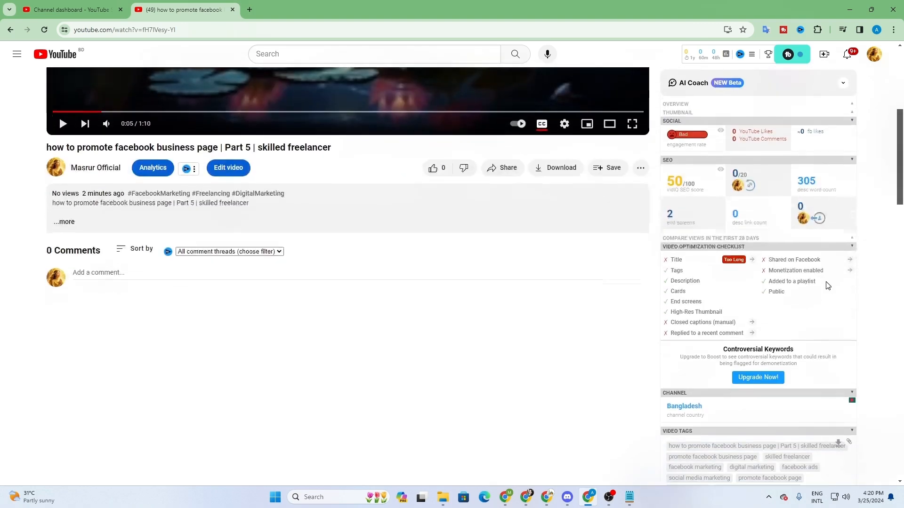
# Start a screen capture of the watch page covering the video details and the vidIQ statistics, with an area of about 1795x958.
pyautogui.scroll(2, 828, 285)
pyautogui.scroll(-3, 828, 285)
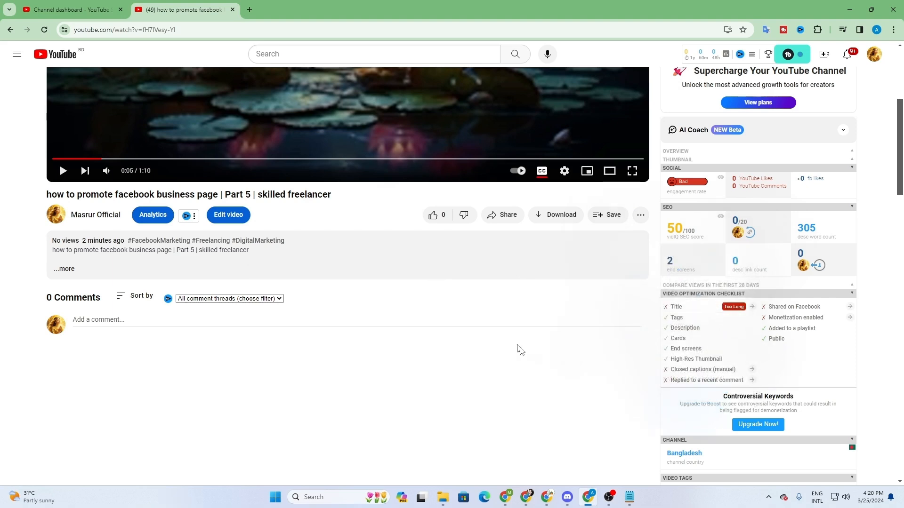
pyautogui.scroll(1, 547, 342)
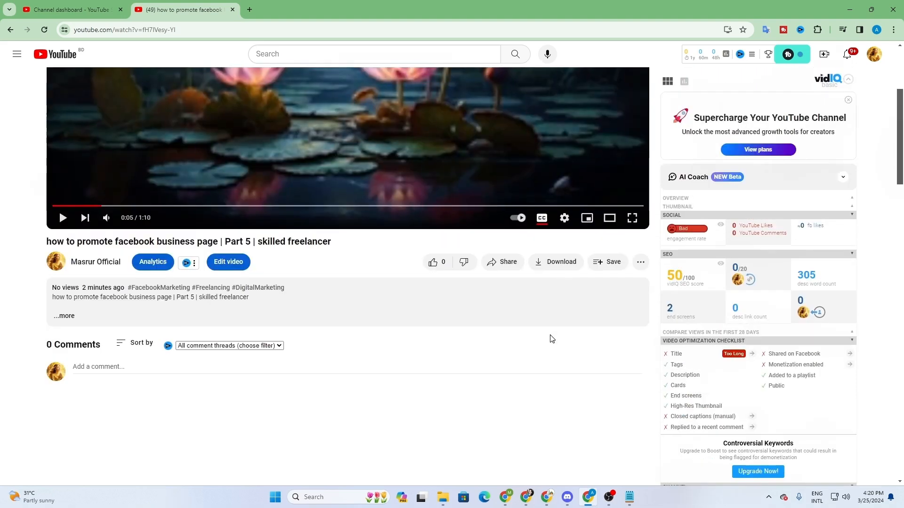
pyautogui.press('Print')
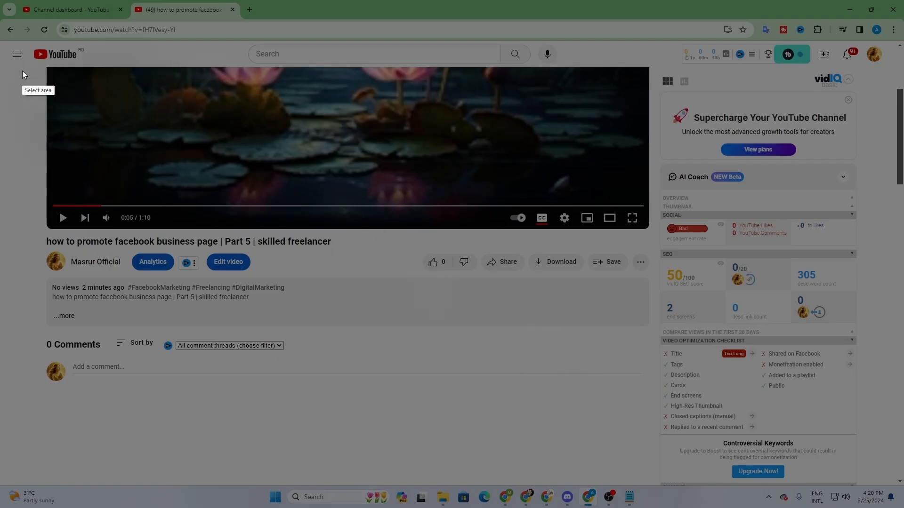
pyautogui.moveTo(25, 44); pyautogui.dragTo(230, 163)
pyautogui.moveTo(400, 232); pyautogui.dragTo(869, 494)
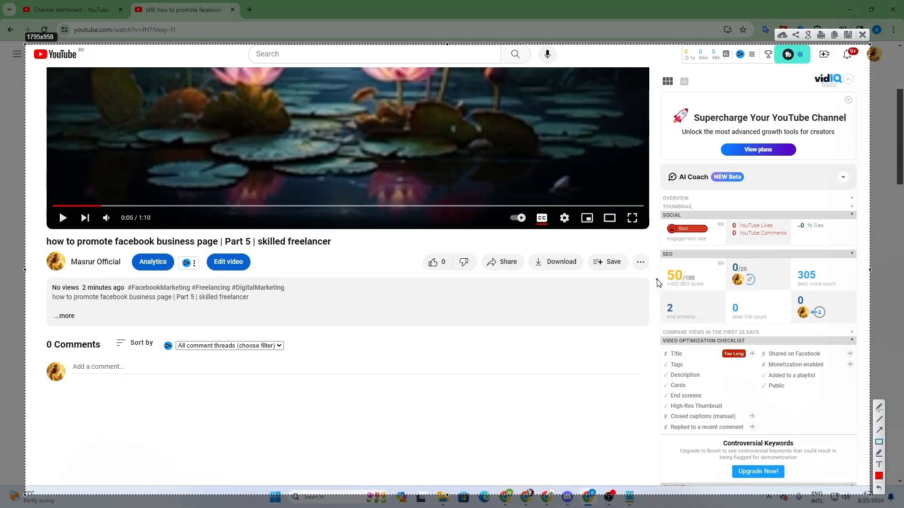
# Outline in red the SEO score and the checklist items Title, Closed captions, Replied to a recent comment, Shared on Facebook and Monetization enabled.
pyautogui.moveTo(668, 269); pyautogui.dragTo(713, 289)
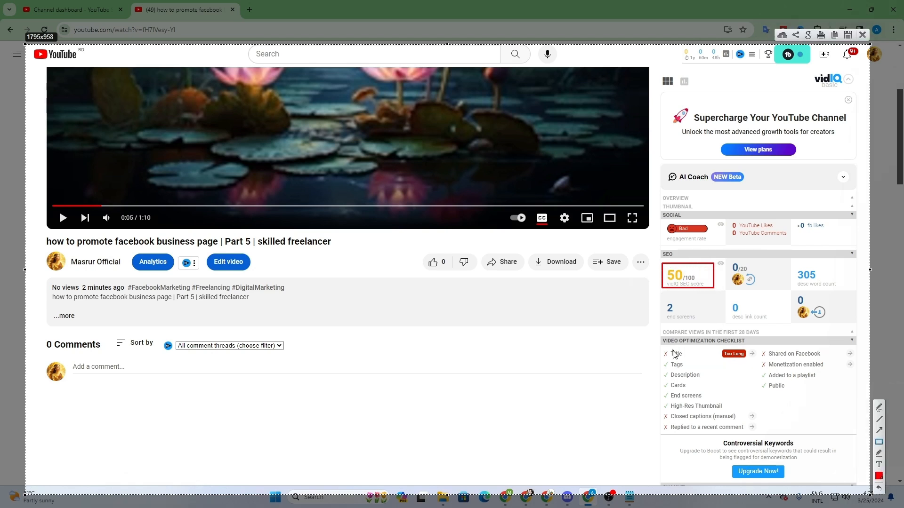
pyautogui.moveTo(663, 349); pyautogui.dragTo(701, 357)
pyautogui.moveTo(662, 414)
pyautogui.mouseDown()
pyautogui.moveTo(750, 445)
pyautogui.moveTo(765, 443)
pyautogui.moveTo(762, 434)
pyautogui.mouseUp()
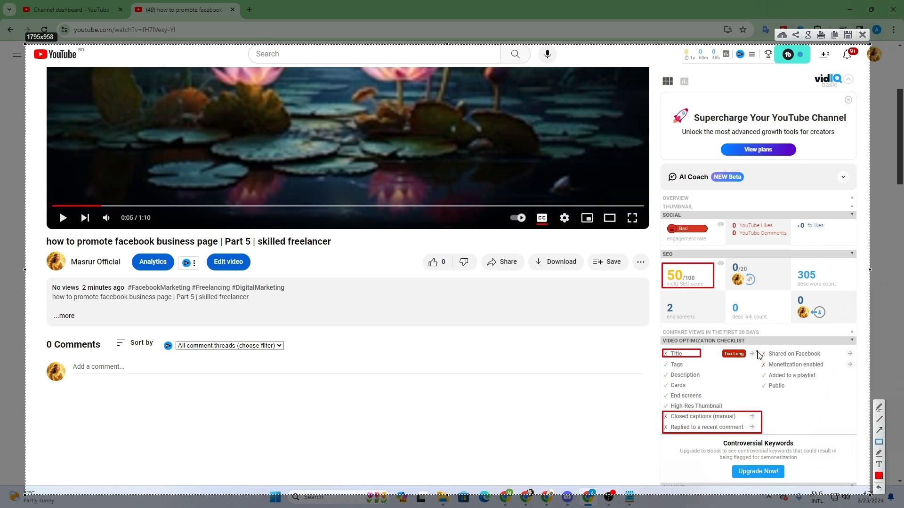
pyautogui.moveTo(759, 349)
pyautogui.mouseDown()
pyautogui.moveTo(827, 360)
pyautogui.moveTo(829, 368)
pyautogui.mouseUp()
# Outline in red the likes, comments and engagement statistics, the video's like and dislike buttons and the channel name, and discard the capture.
pyautogui.moveTo(730, 220)
pyautogui.mouseDown()
pyautogui.moveTo(750, 244)
pyautogui.moveTo(800, 251)
pyautogui.moveTo(796, 238)
pyautogui.moveTo(847, 244)
pyautogui.moveTo(843, 235)
pyautogui.mouseUp()
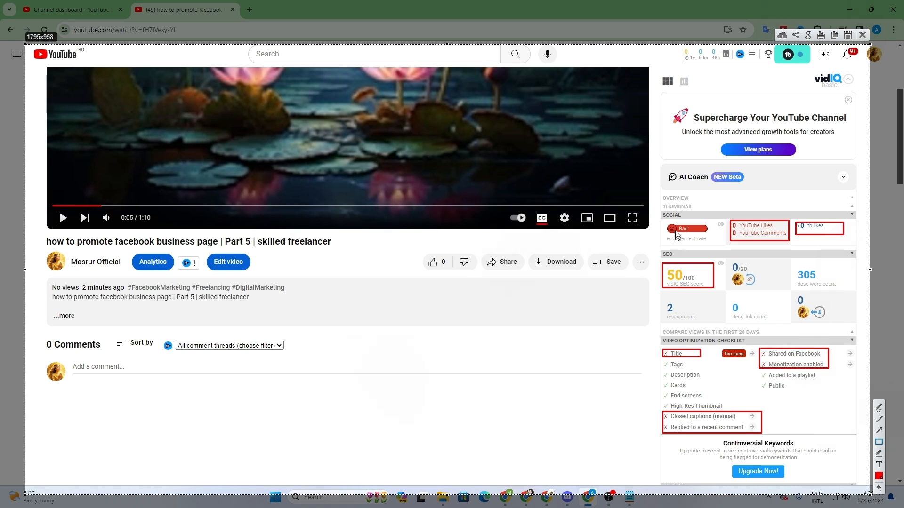
pyautogui.moveTo(666, 220)
pyautogui.mouseDown()
pyautogui.moveTo(720, 252)
pyautogui.moveTo(710, 242)
pyautogui.mouseUp()
pyautogui.moveTo(417, 252); pyautogui.dragTo(480, 270)
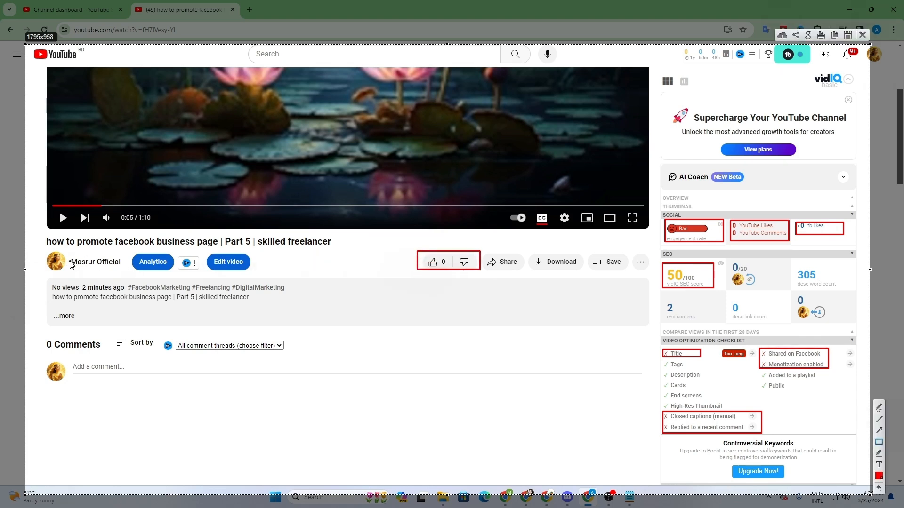
pyautogui.moveTo(71, 256); pyautogui.dragTo(125, 272)
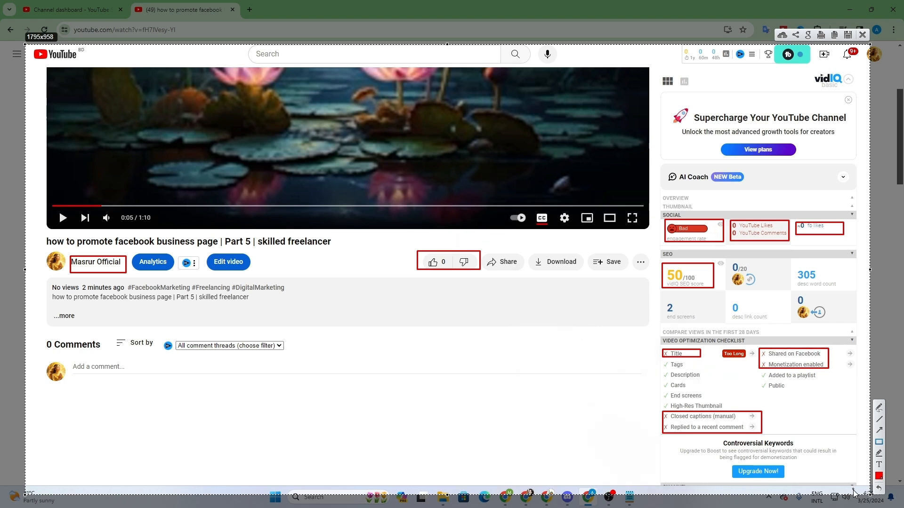
pyautogui.click(863, 35)
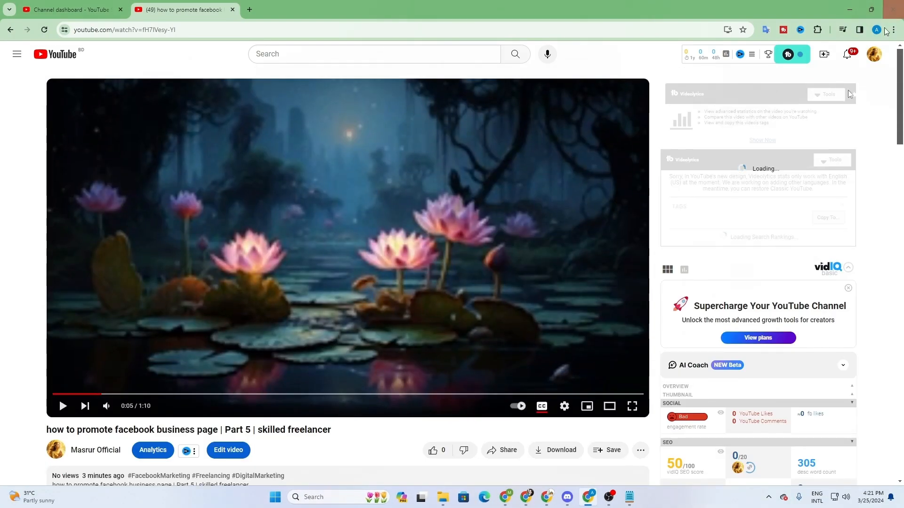
# Close the browser window containing the video's watch page and return to the Discord call.
pyautogui.click(893, 8)
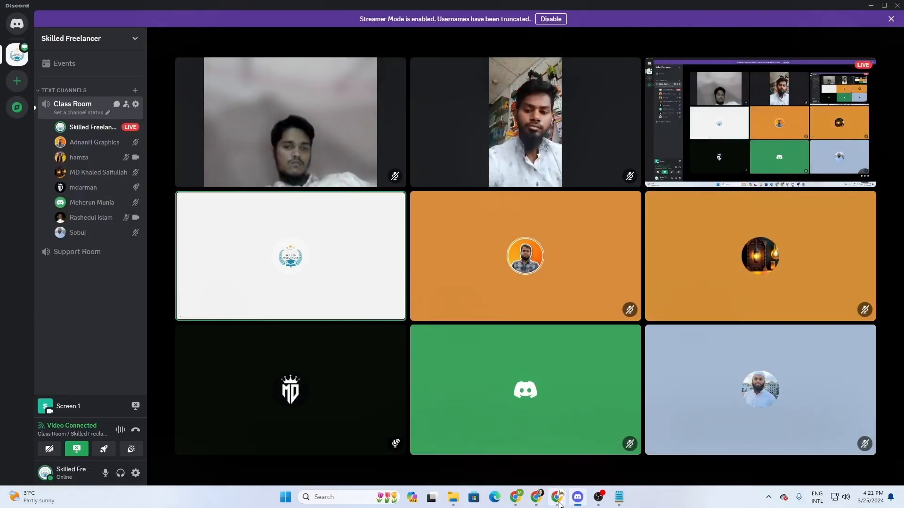
pyautogui.click(537, 500)
pyautogui.click(537, 500)
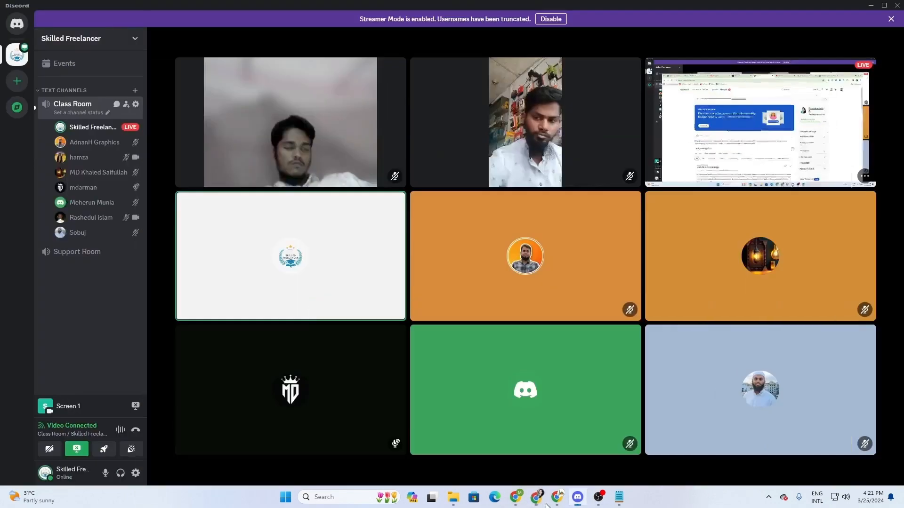